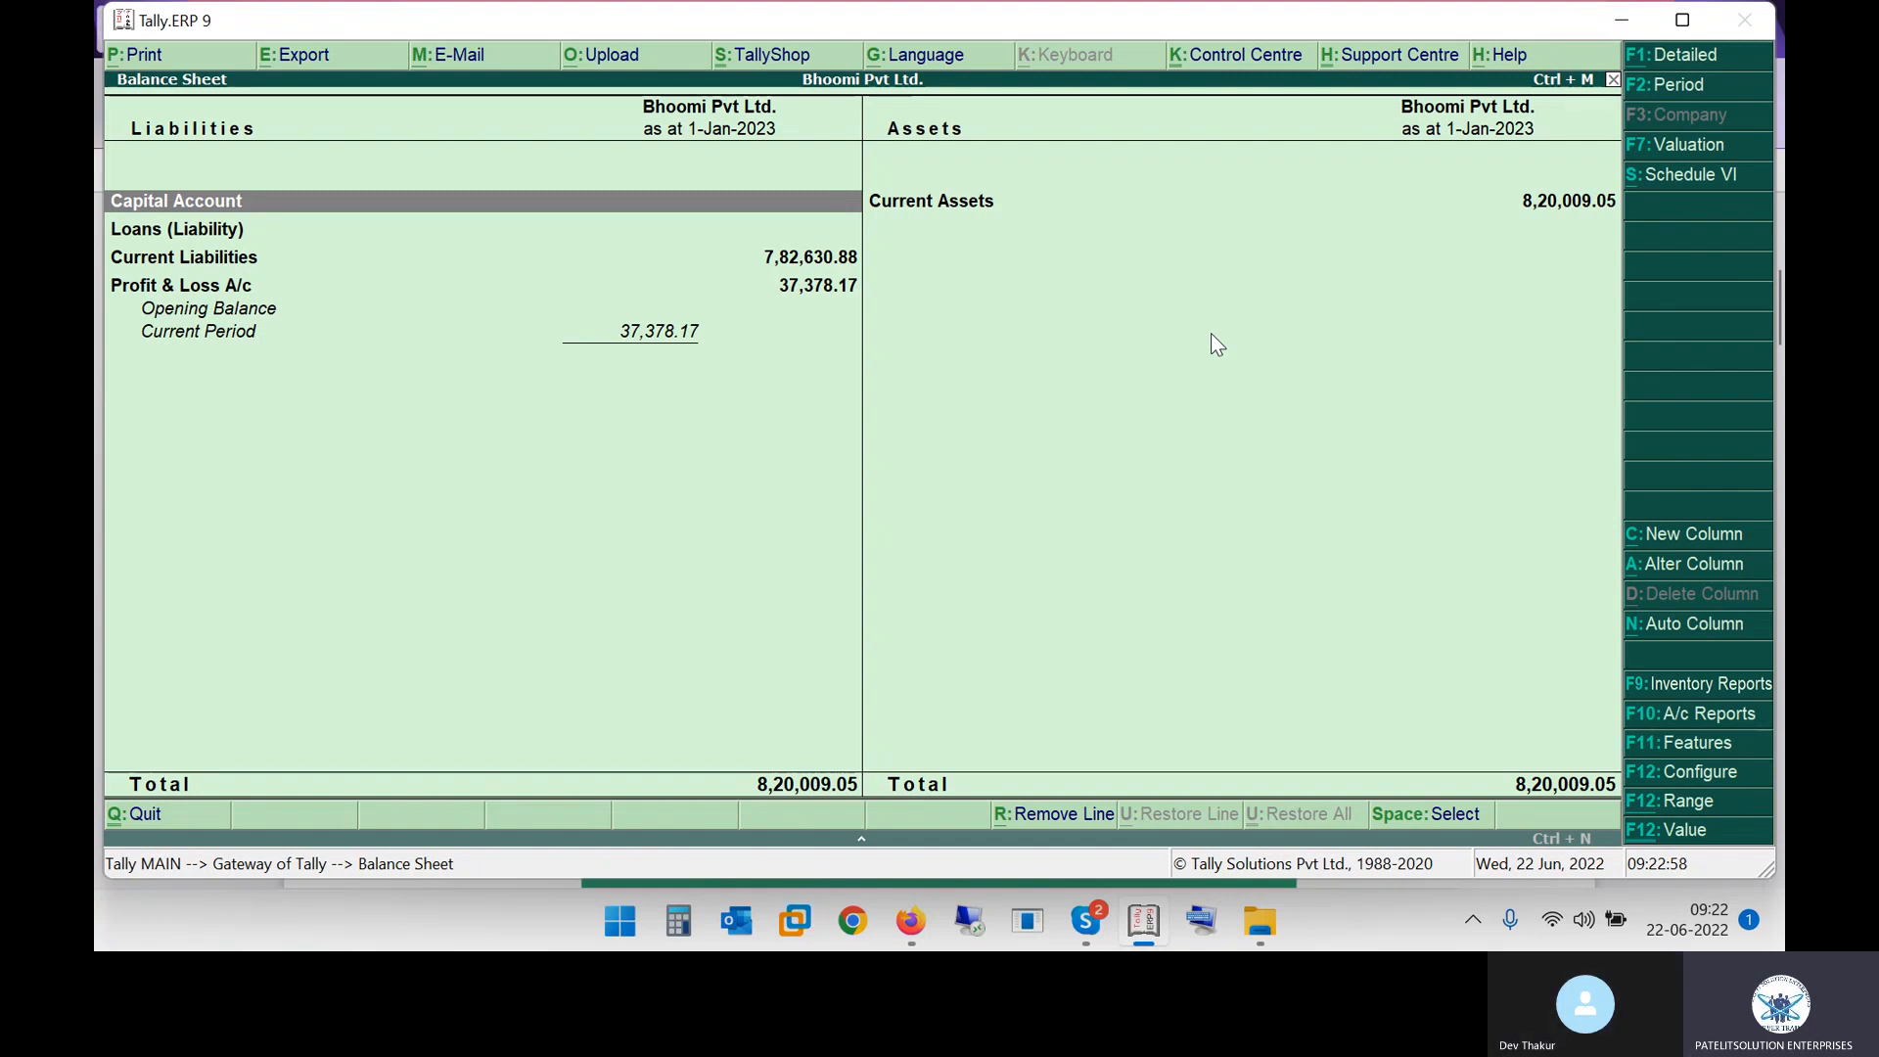
Maximize the Tally window and expand the Balance Sheet to its detailed view
double_click(819, 27)
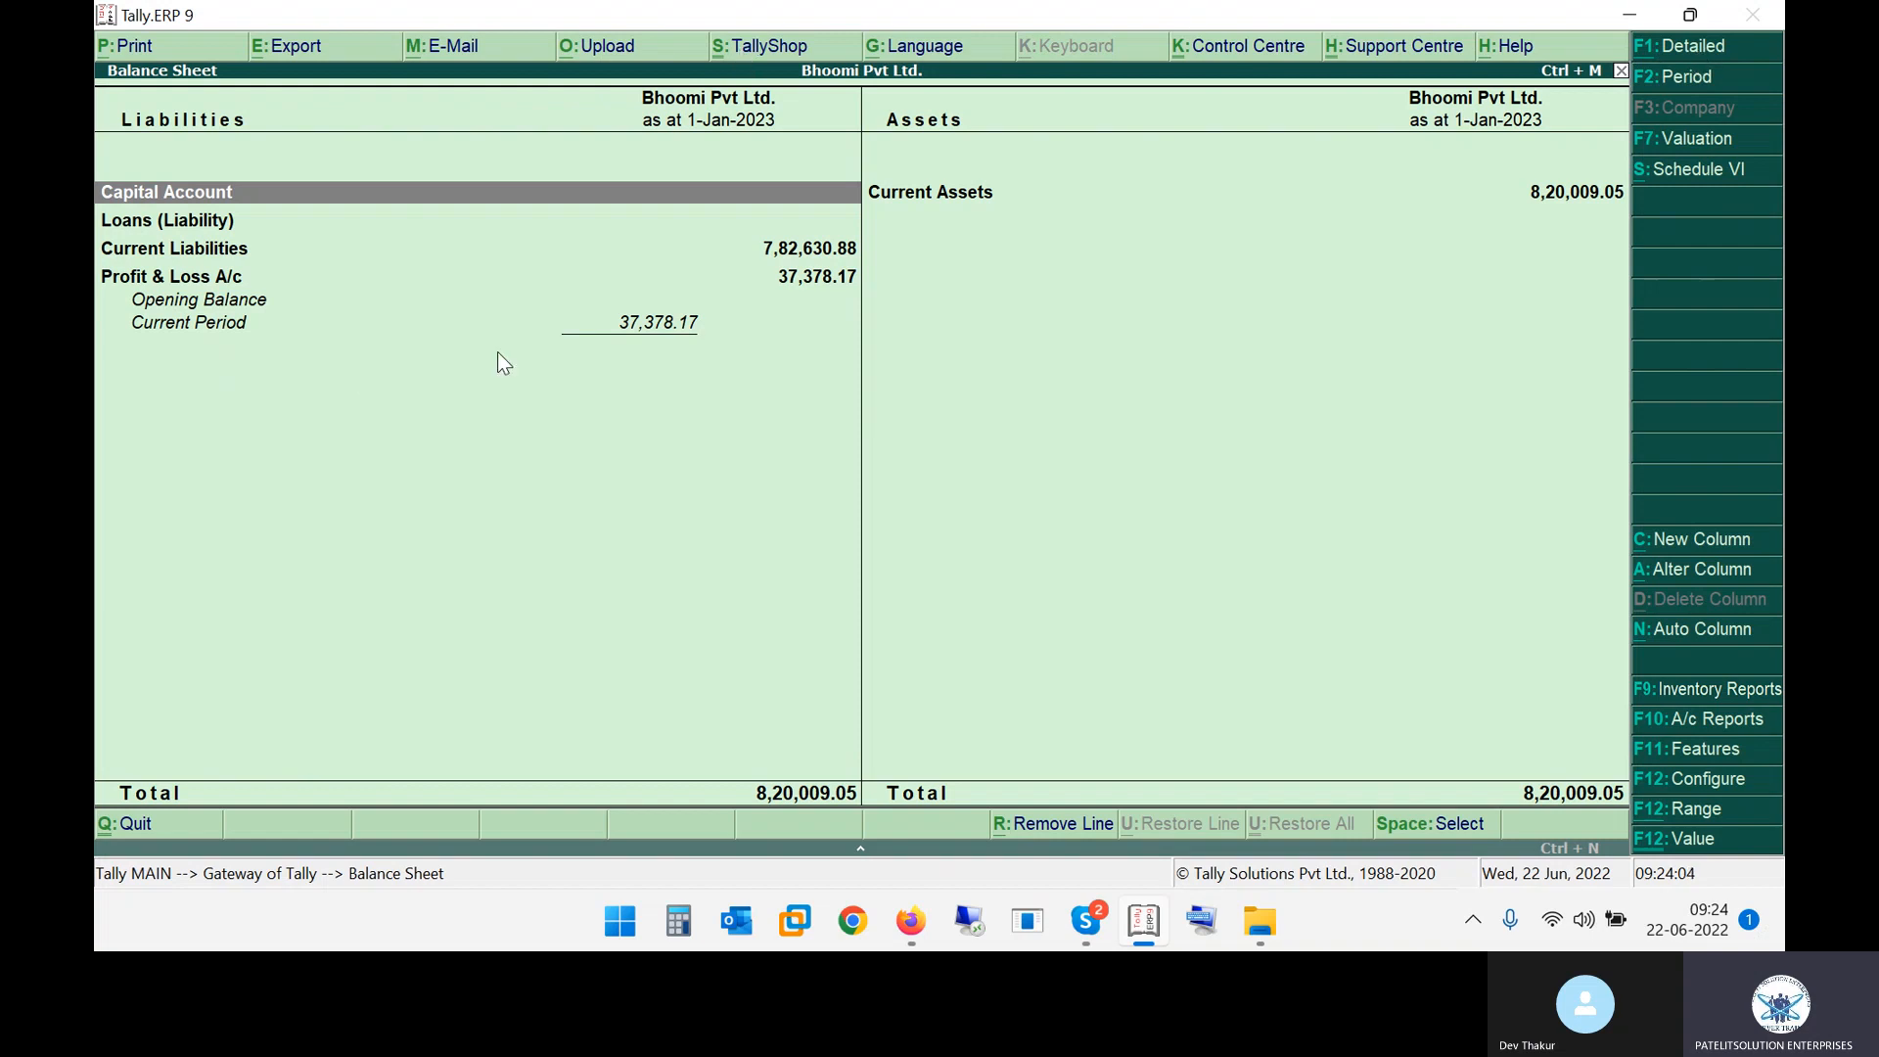
key(alt+F1)
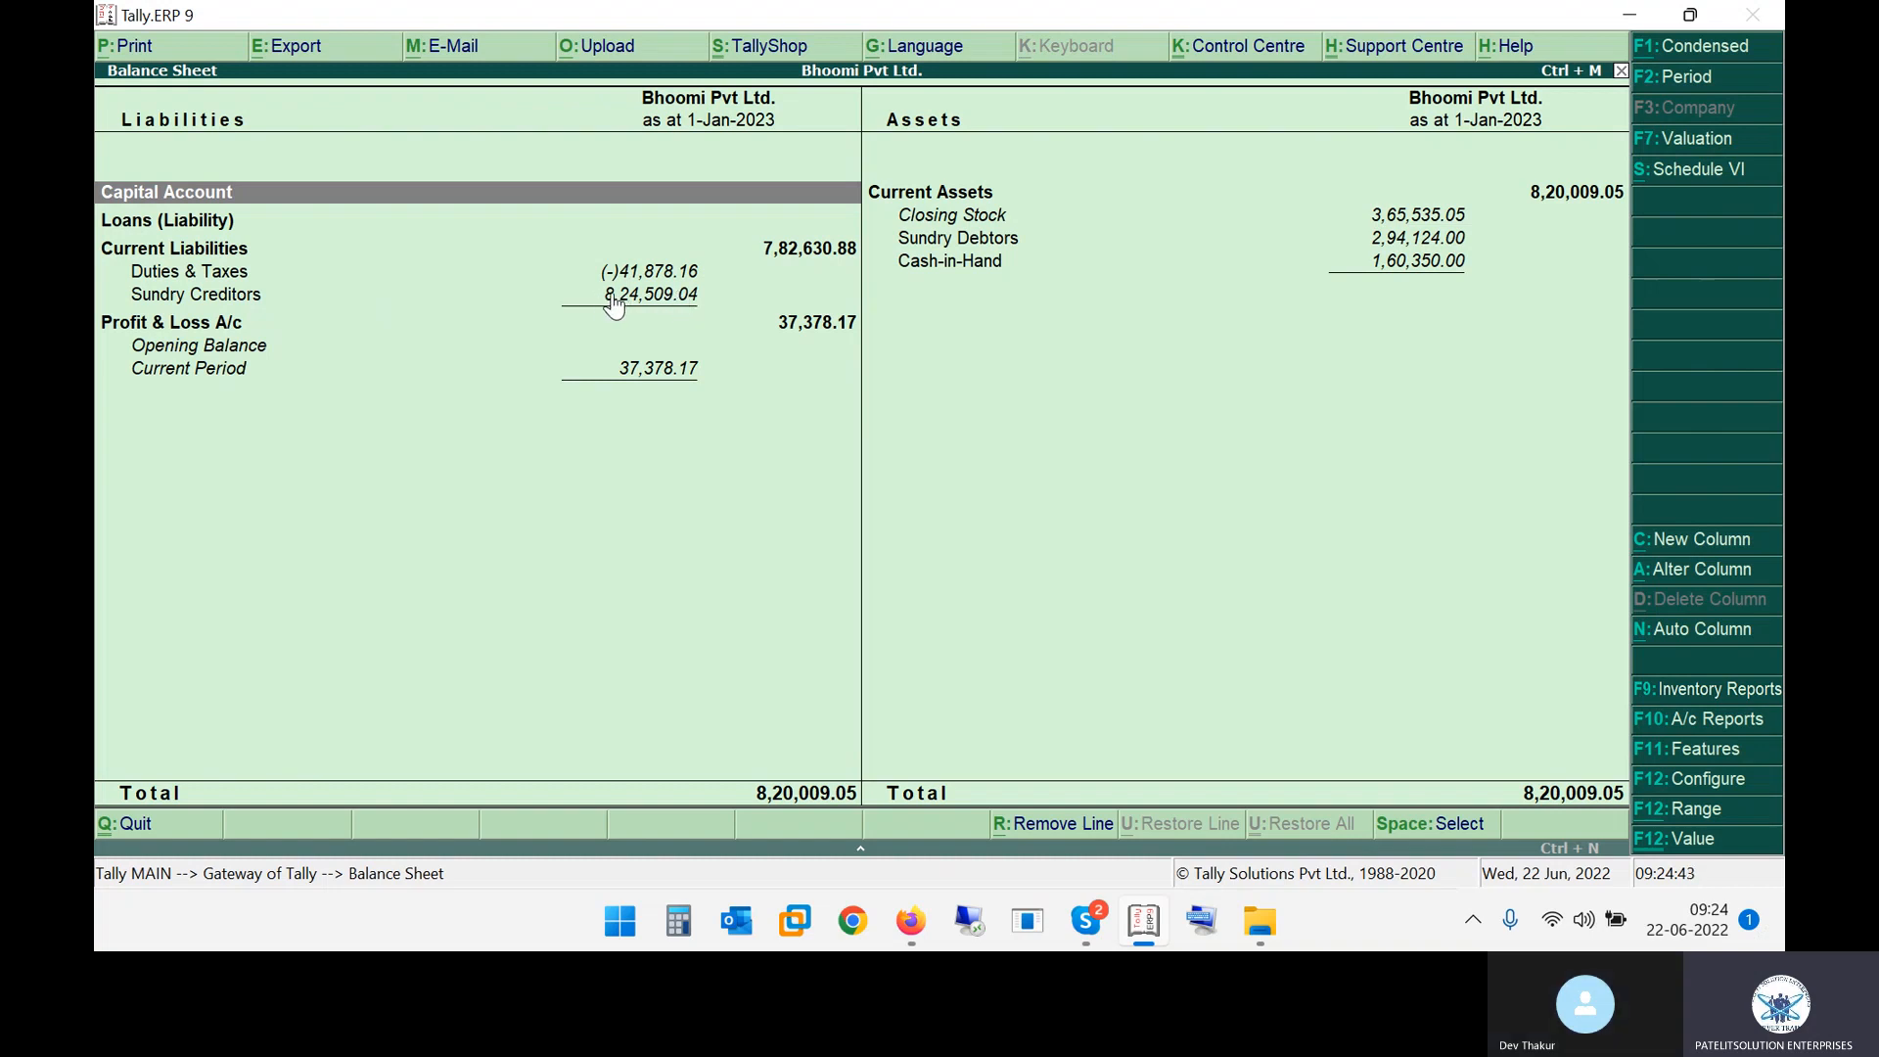
Open the Sundry Creditors group summary from the Balance Sheet, browse its ledger list, and return
click(237, 296)
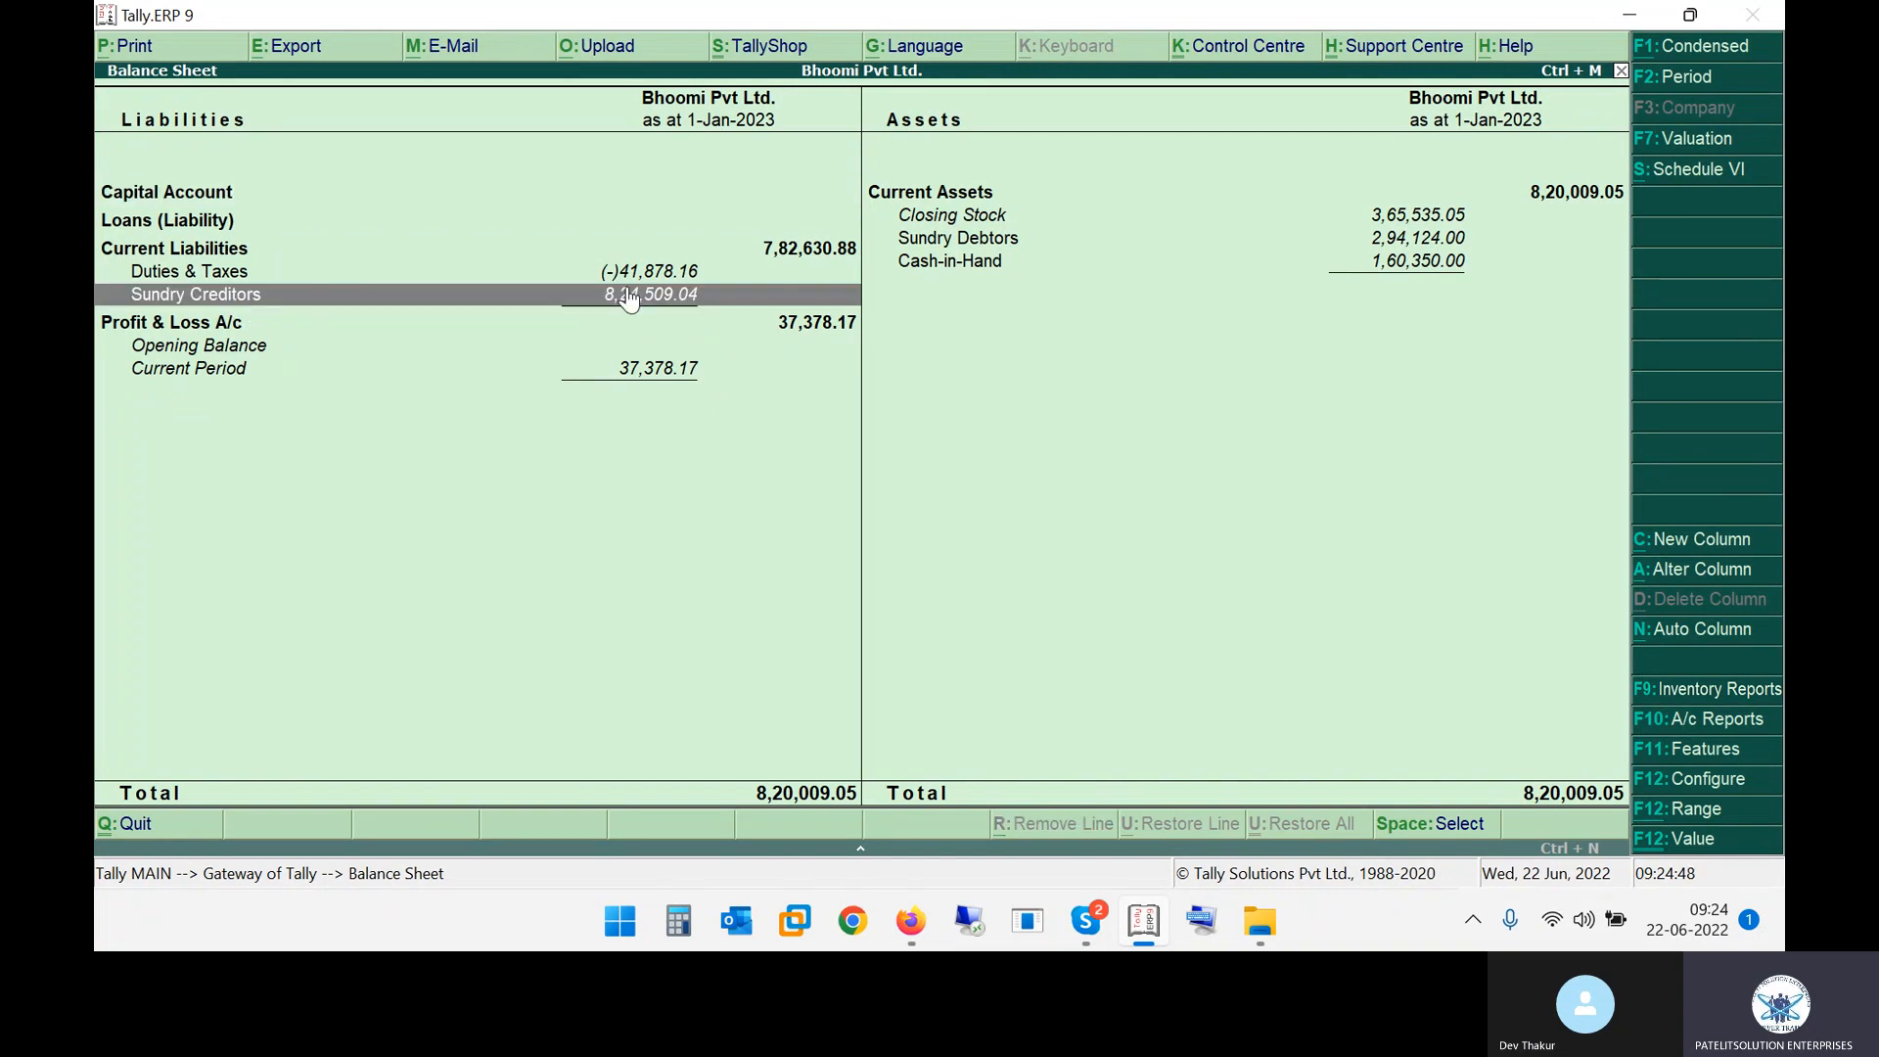
click(629, 297)
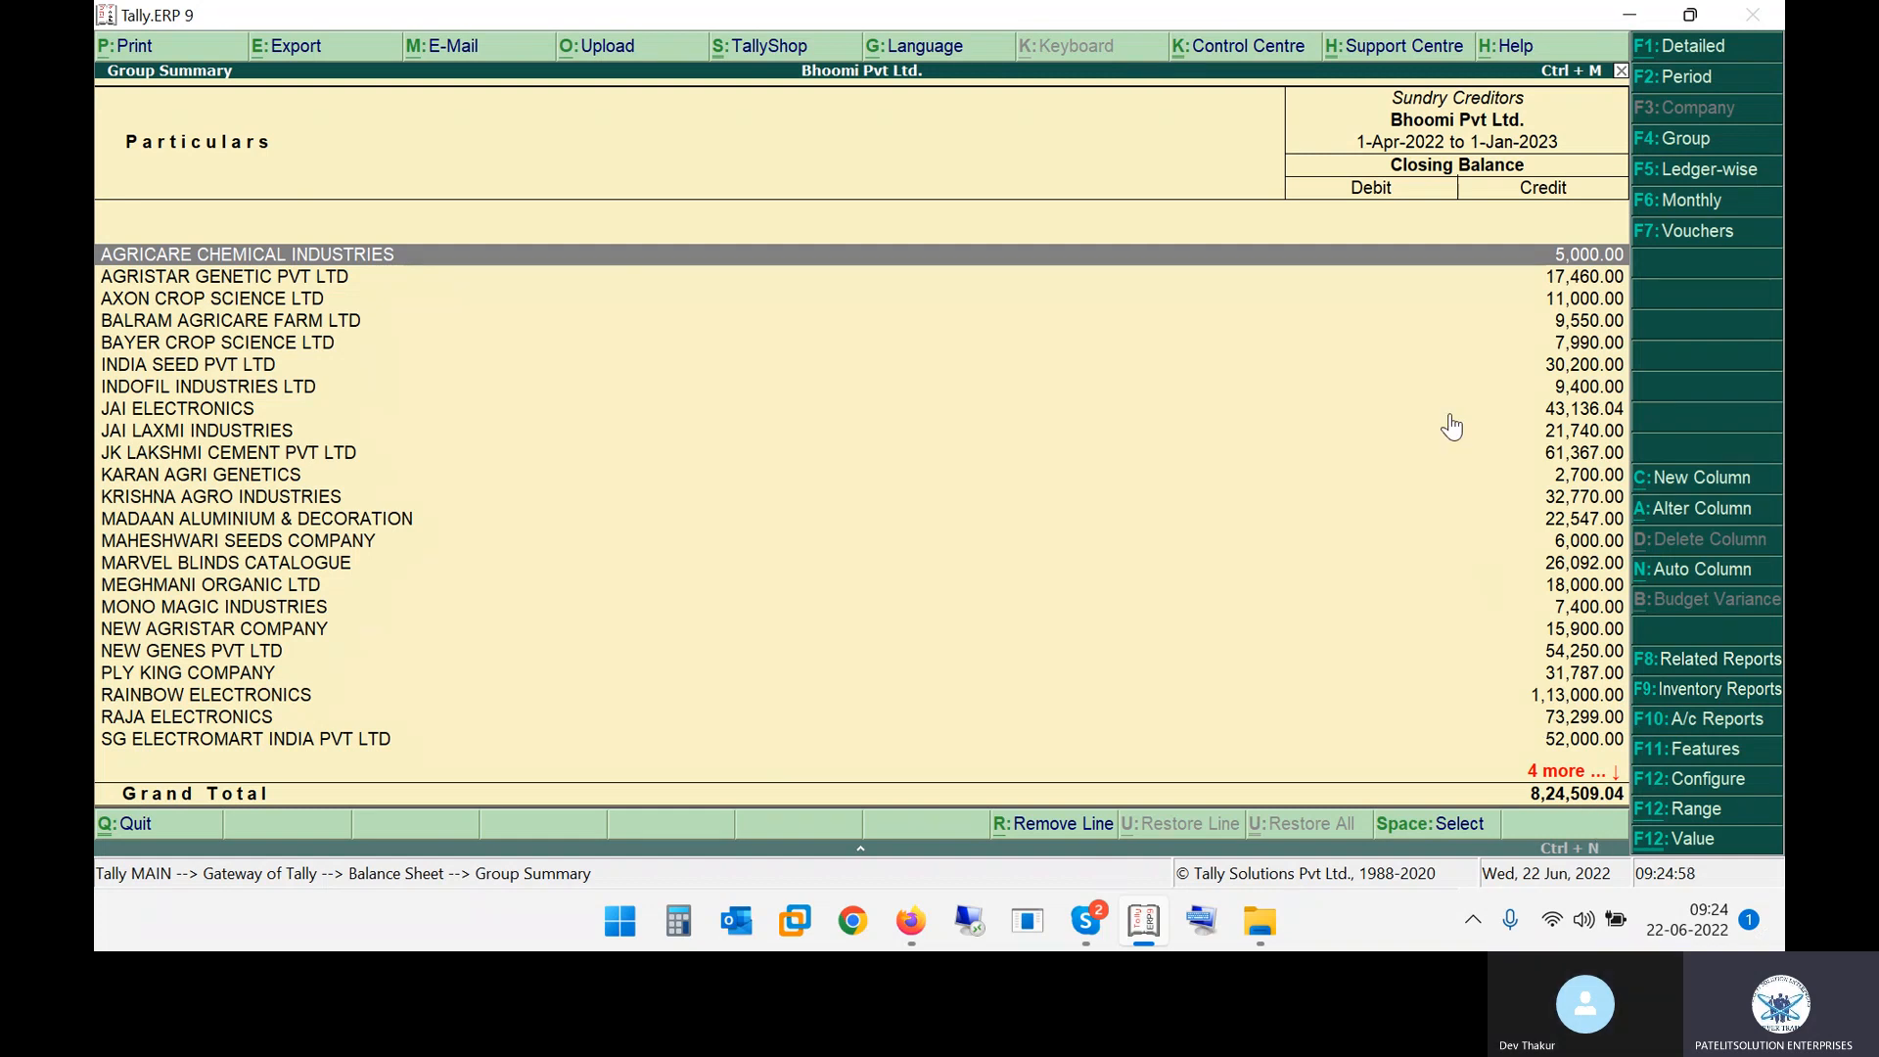
key(Down)
key(Down)
key(Down)
key(Down)
key(Down)
key(Down)
key(Down)
key(Down)
key(Down)
key(Down)
key(Down)
key(Down)
key(Down)
key(Down)
key(Down)
key(Down)
key(Down)
key(Down)
key(Down)
key(Down)
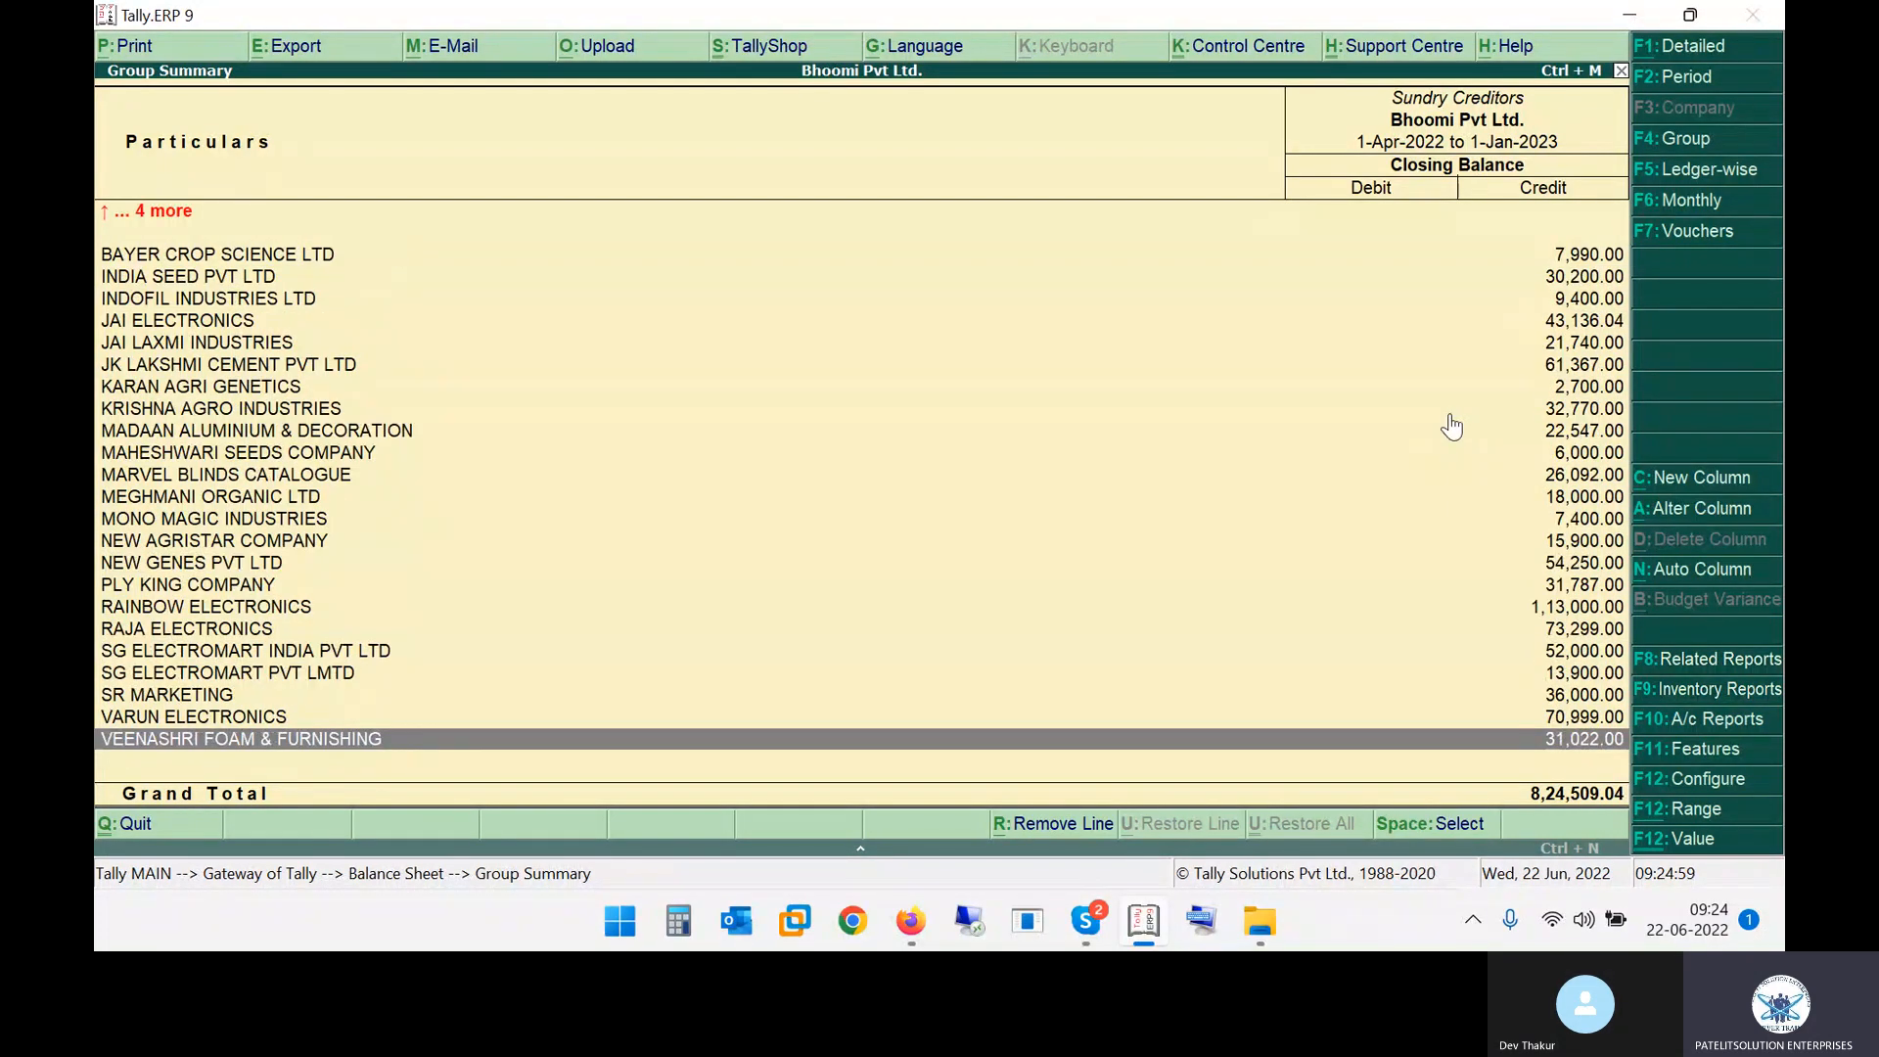
key(Up)
key(Up)
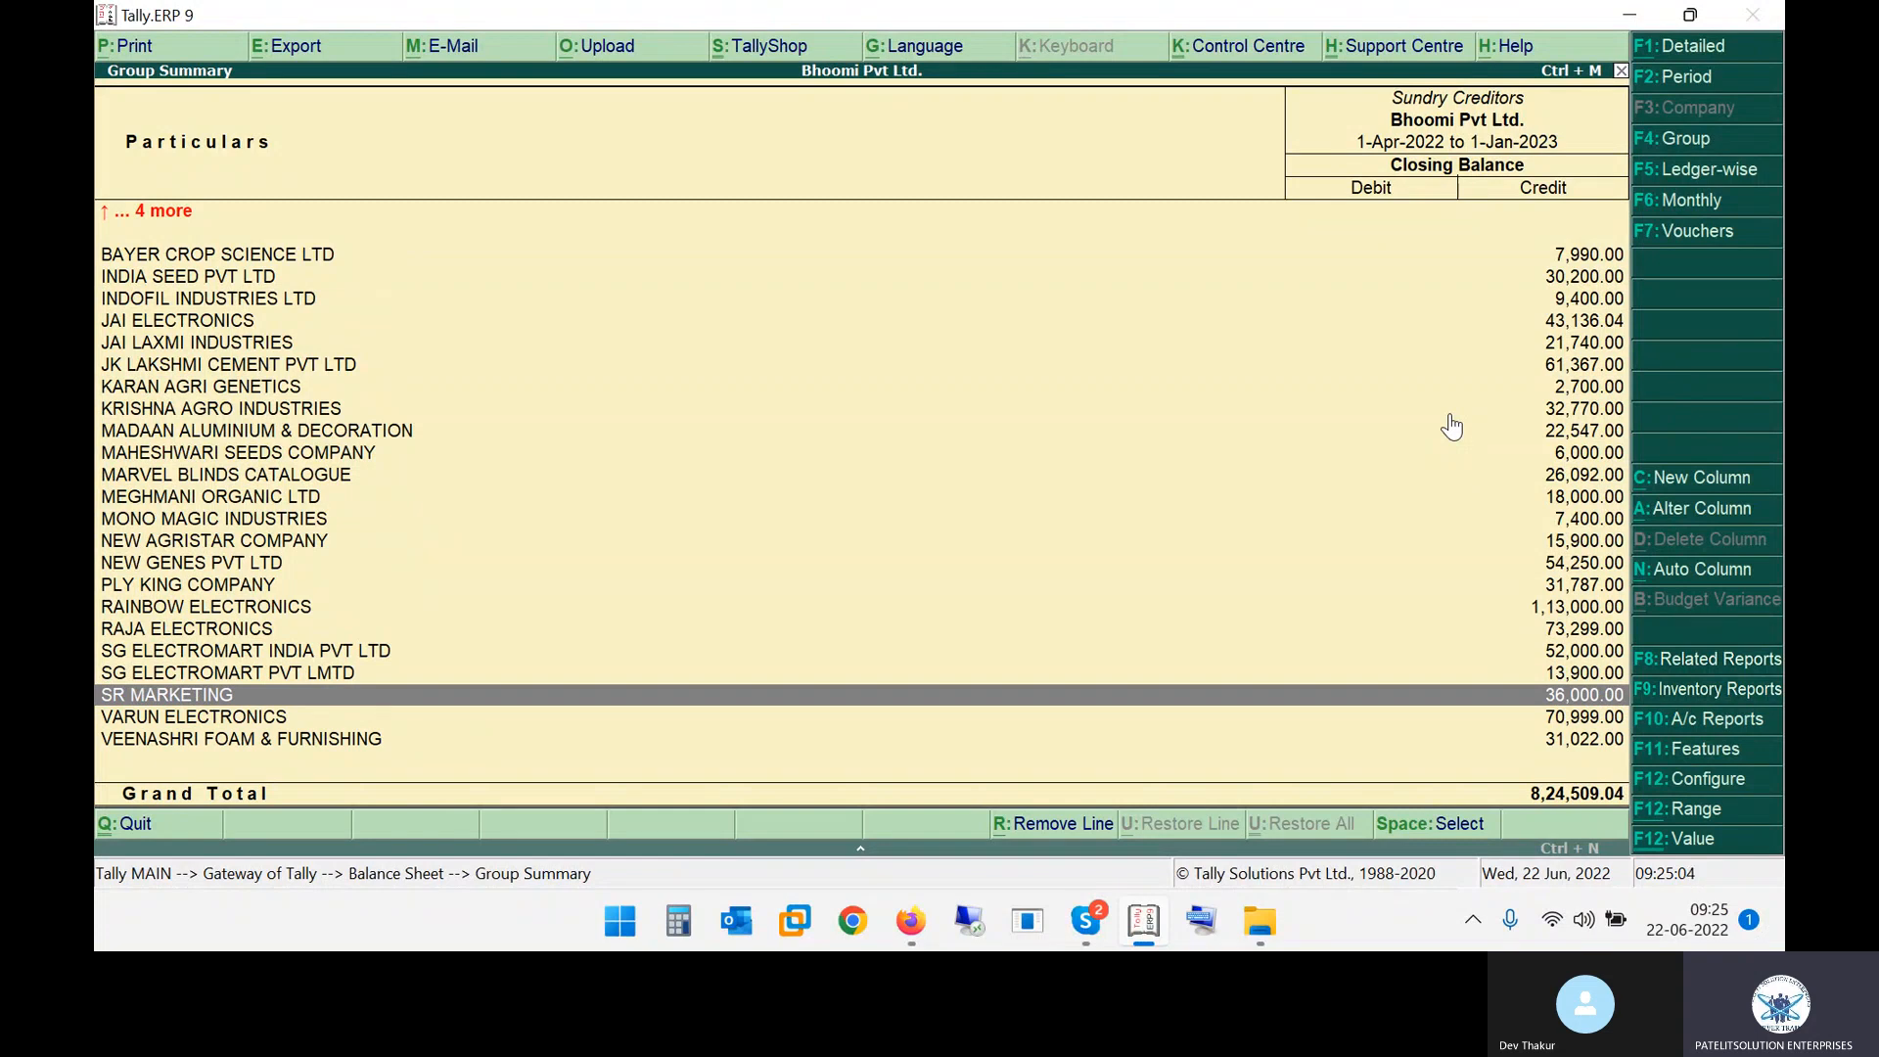
key(Escape)
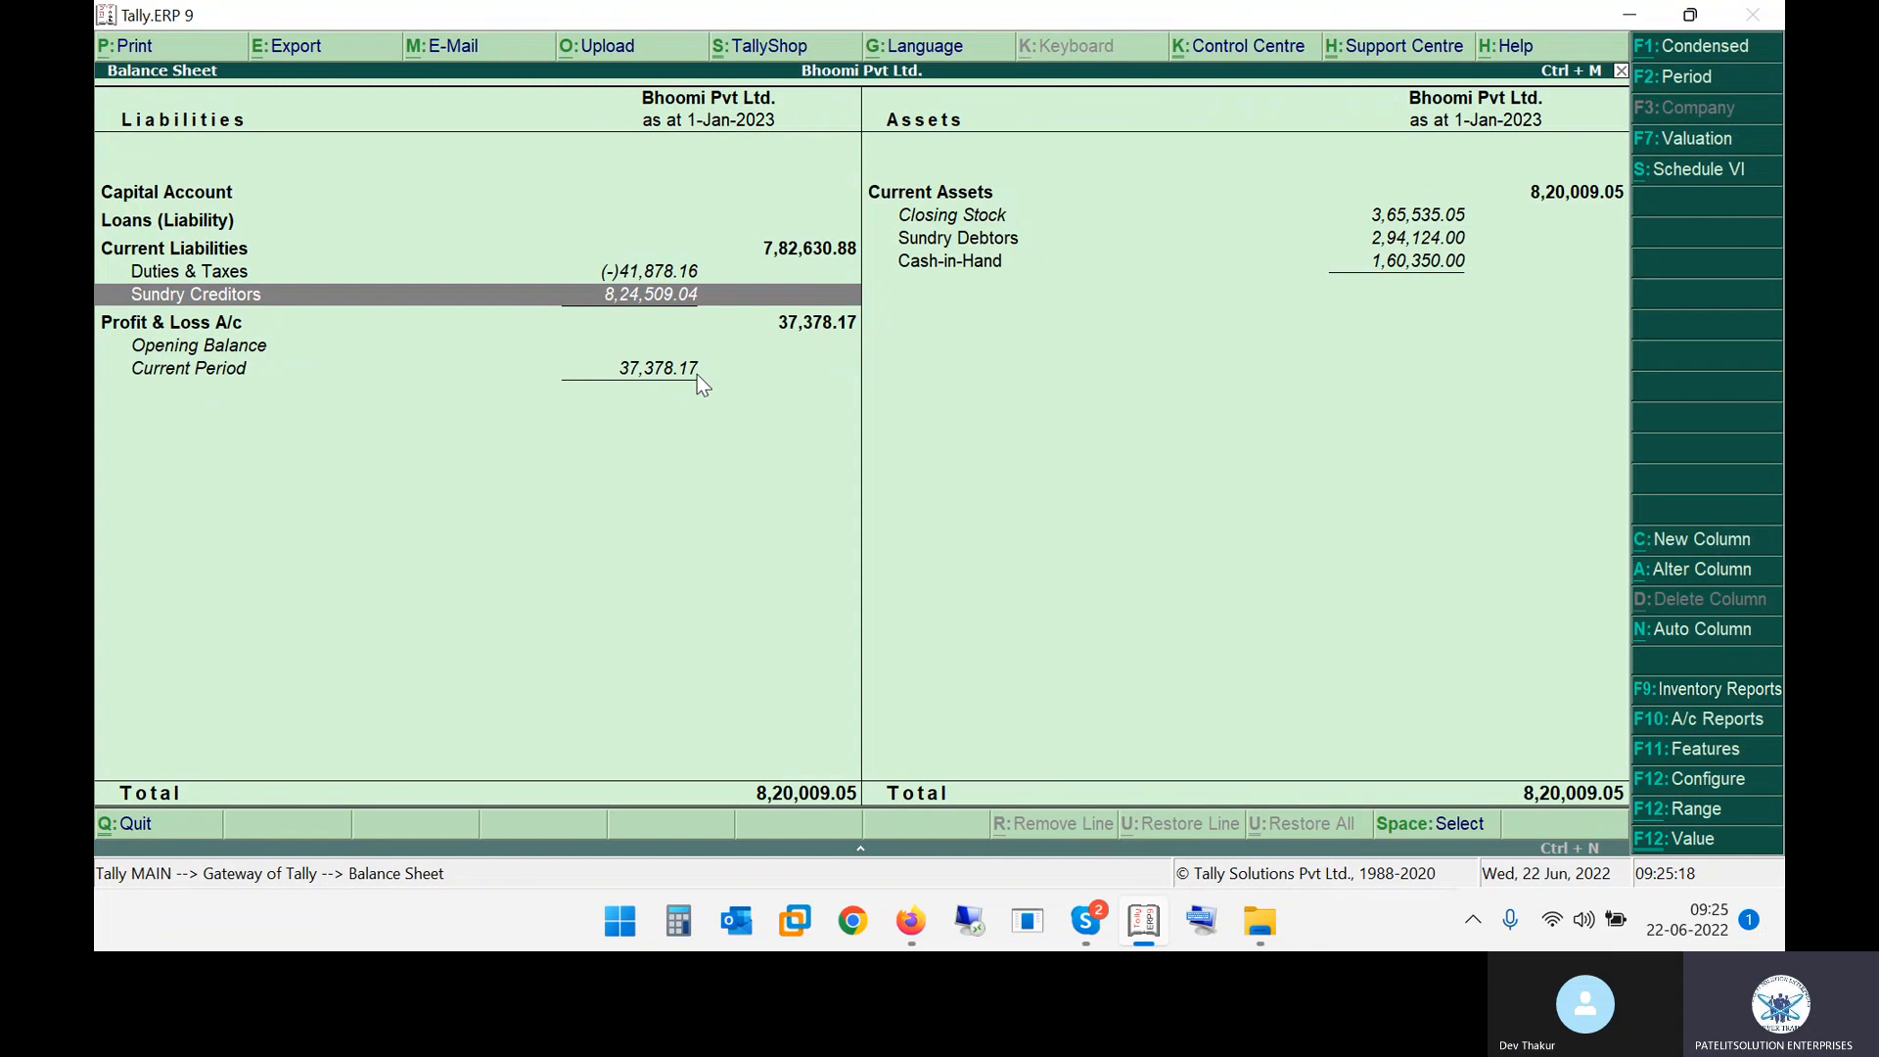
Open the Profit & Loss A/c from the Balance Sheet and go back to the Gateway of Tally
key(Down)
key(Return)
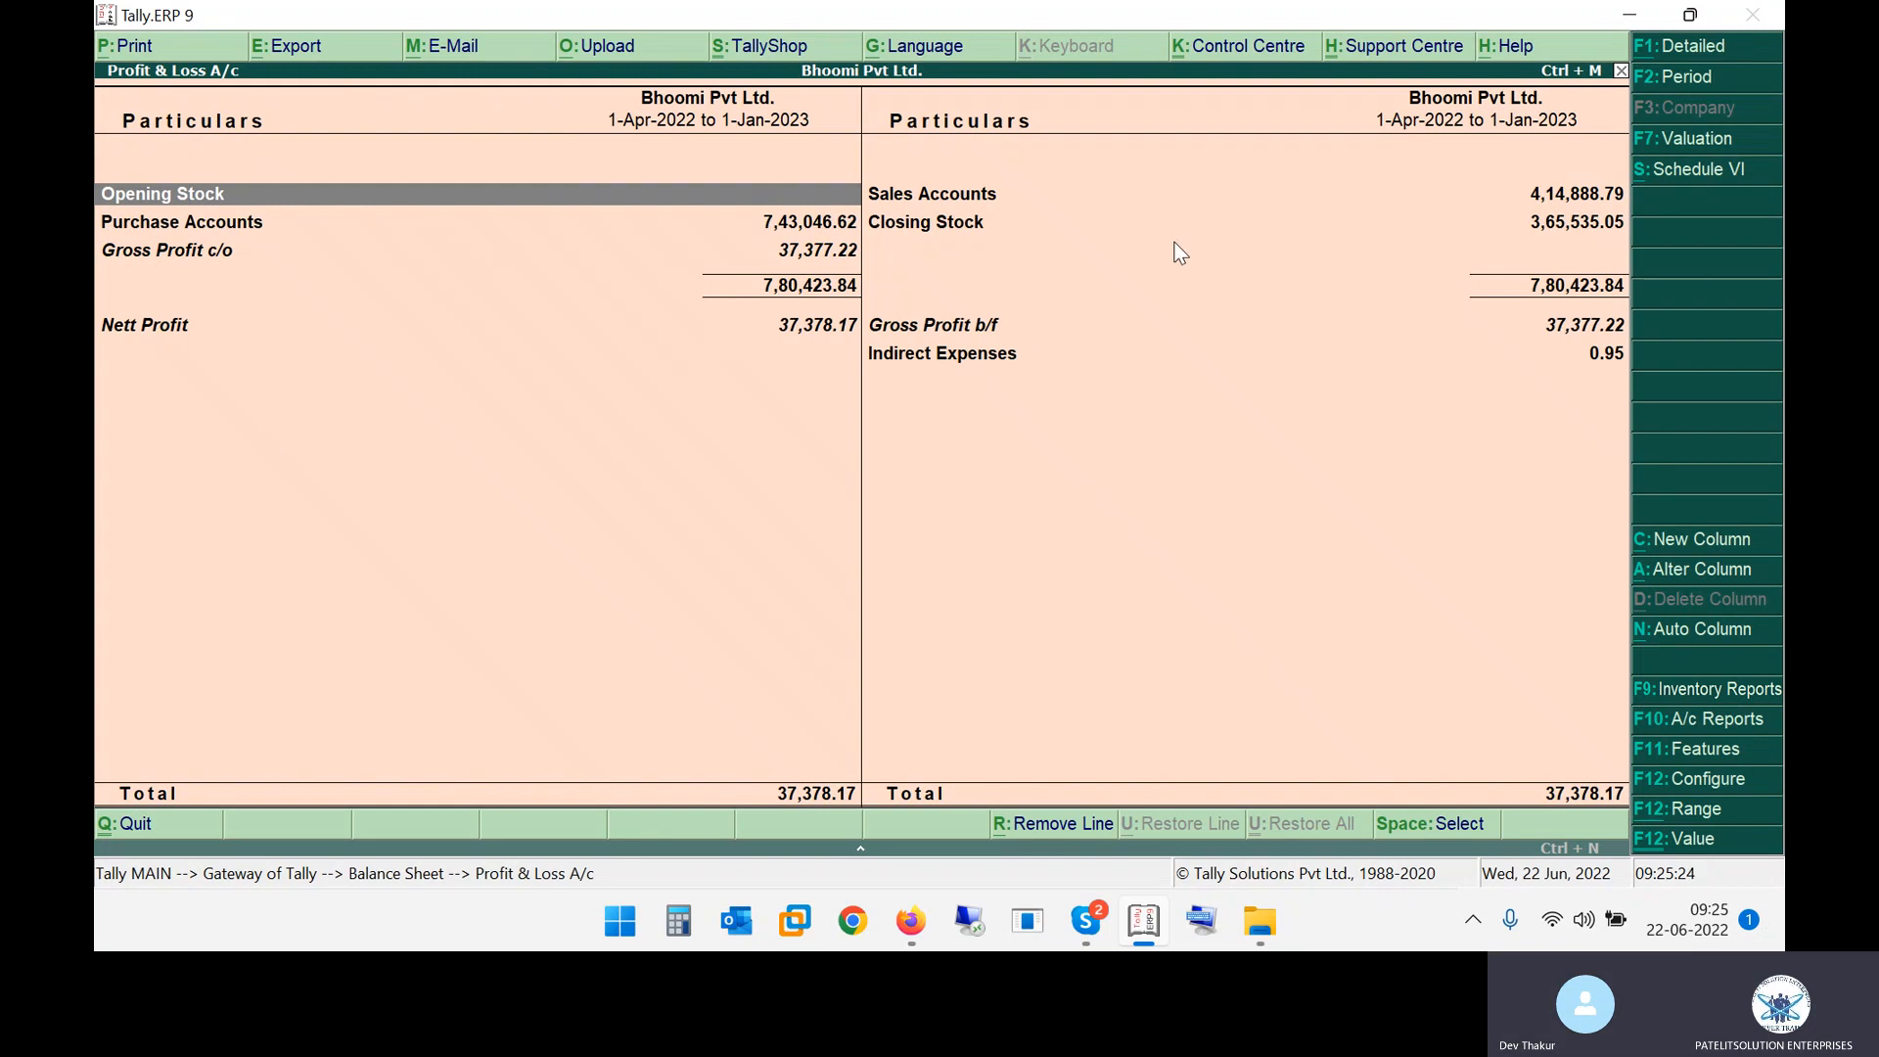
key(Escape)
key(Escape)
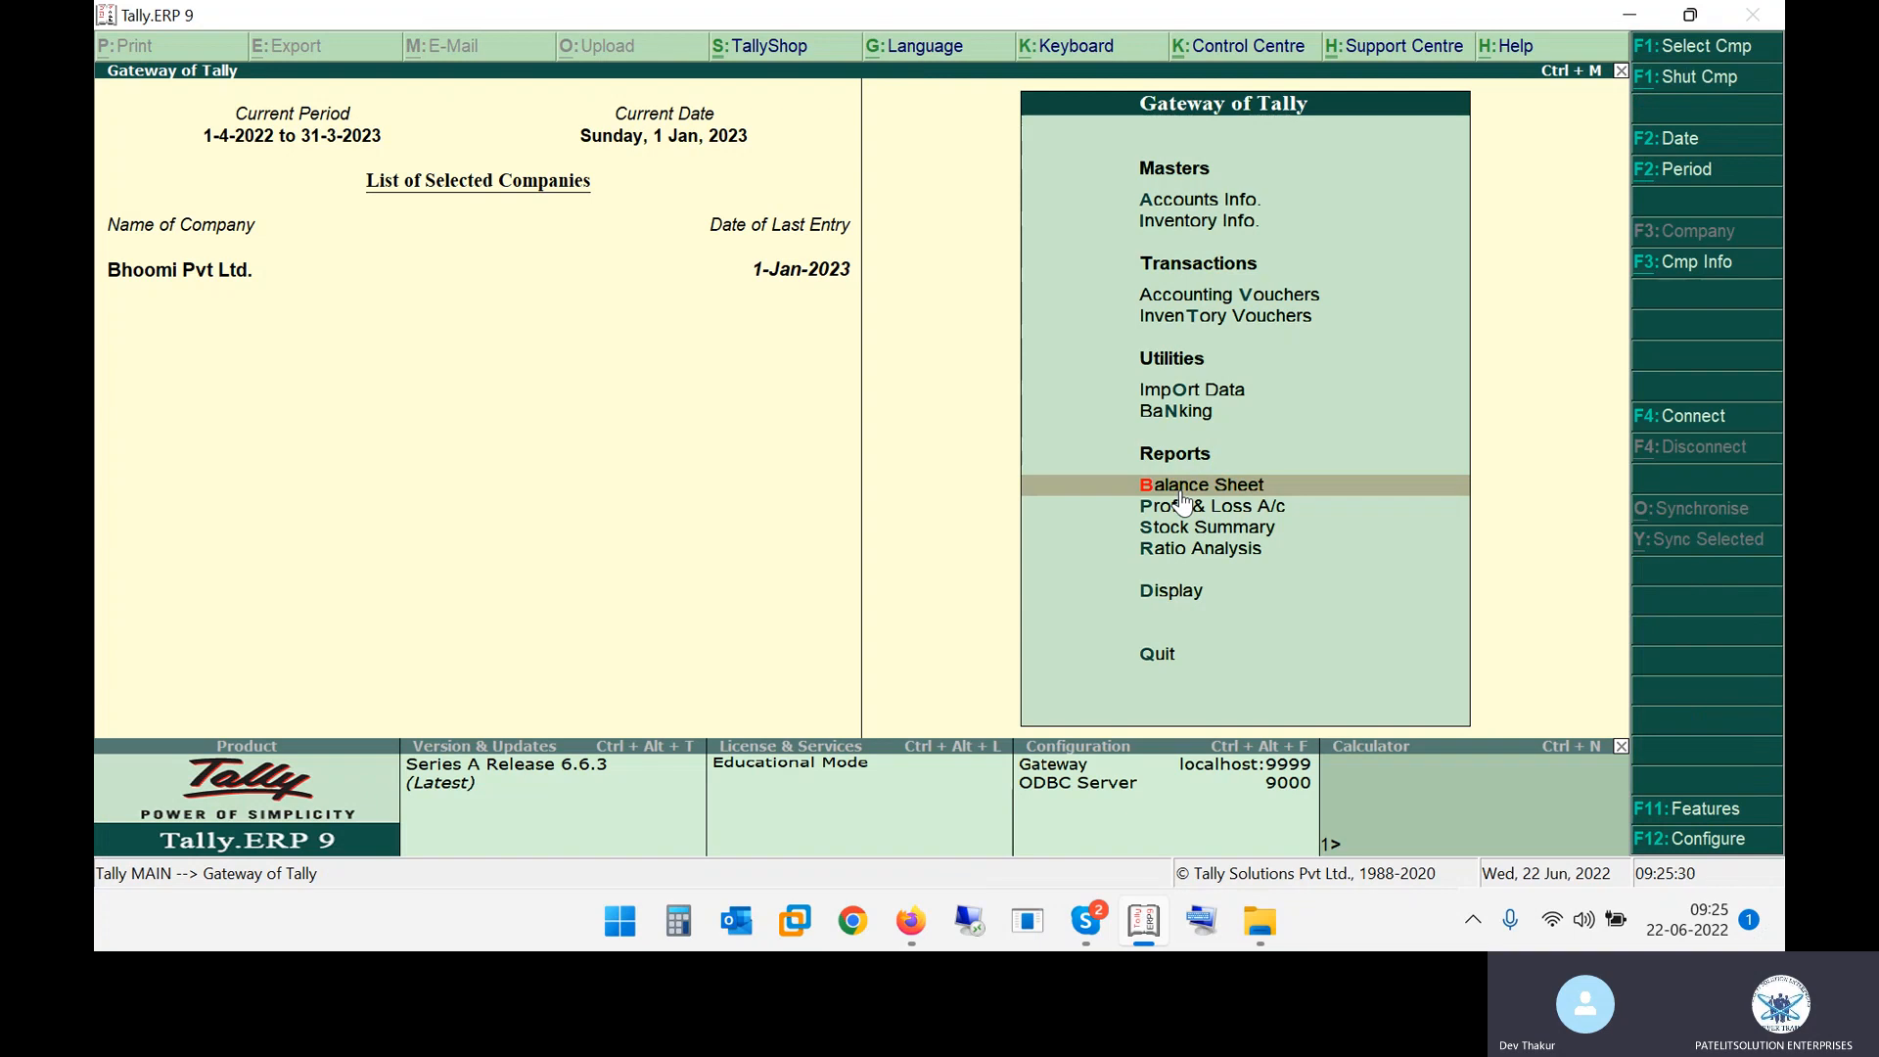
Open Profit & Loss A/c from the Gateway of Tally and expand it to the detailed view
key(Down)
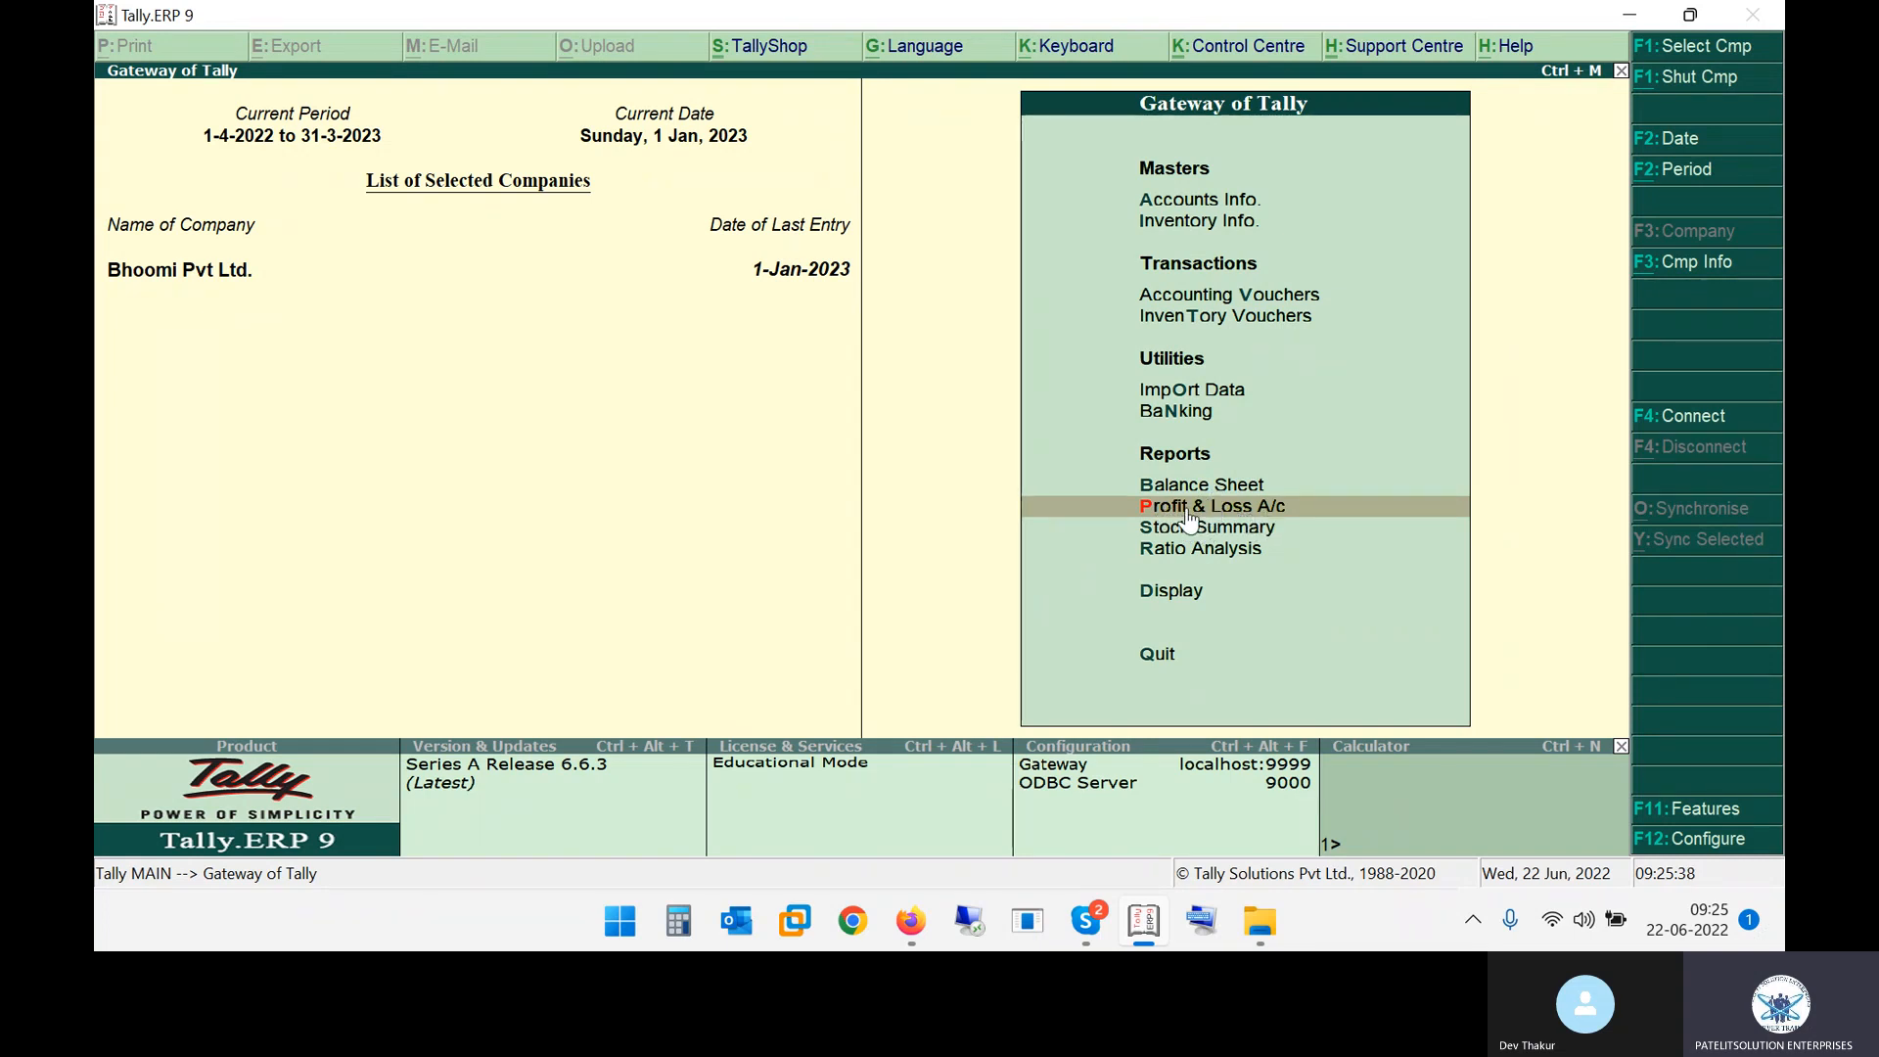
click(1282, 518)
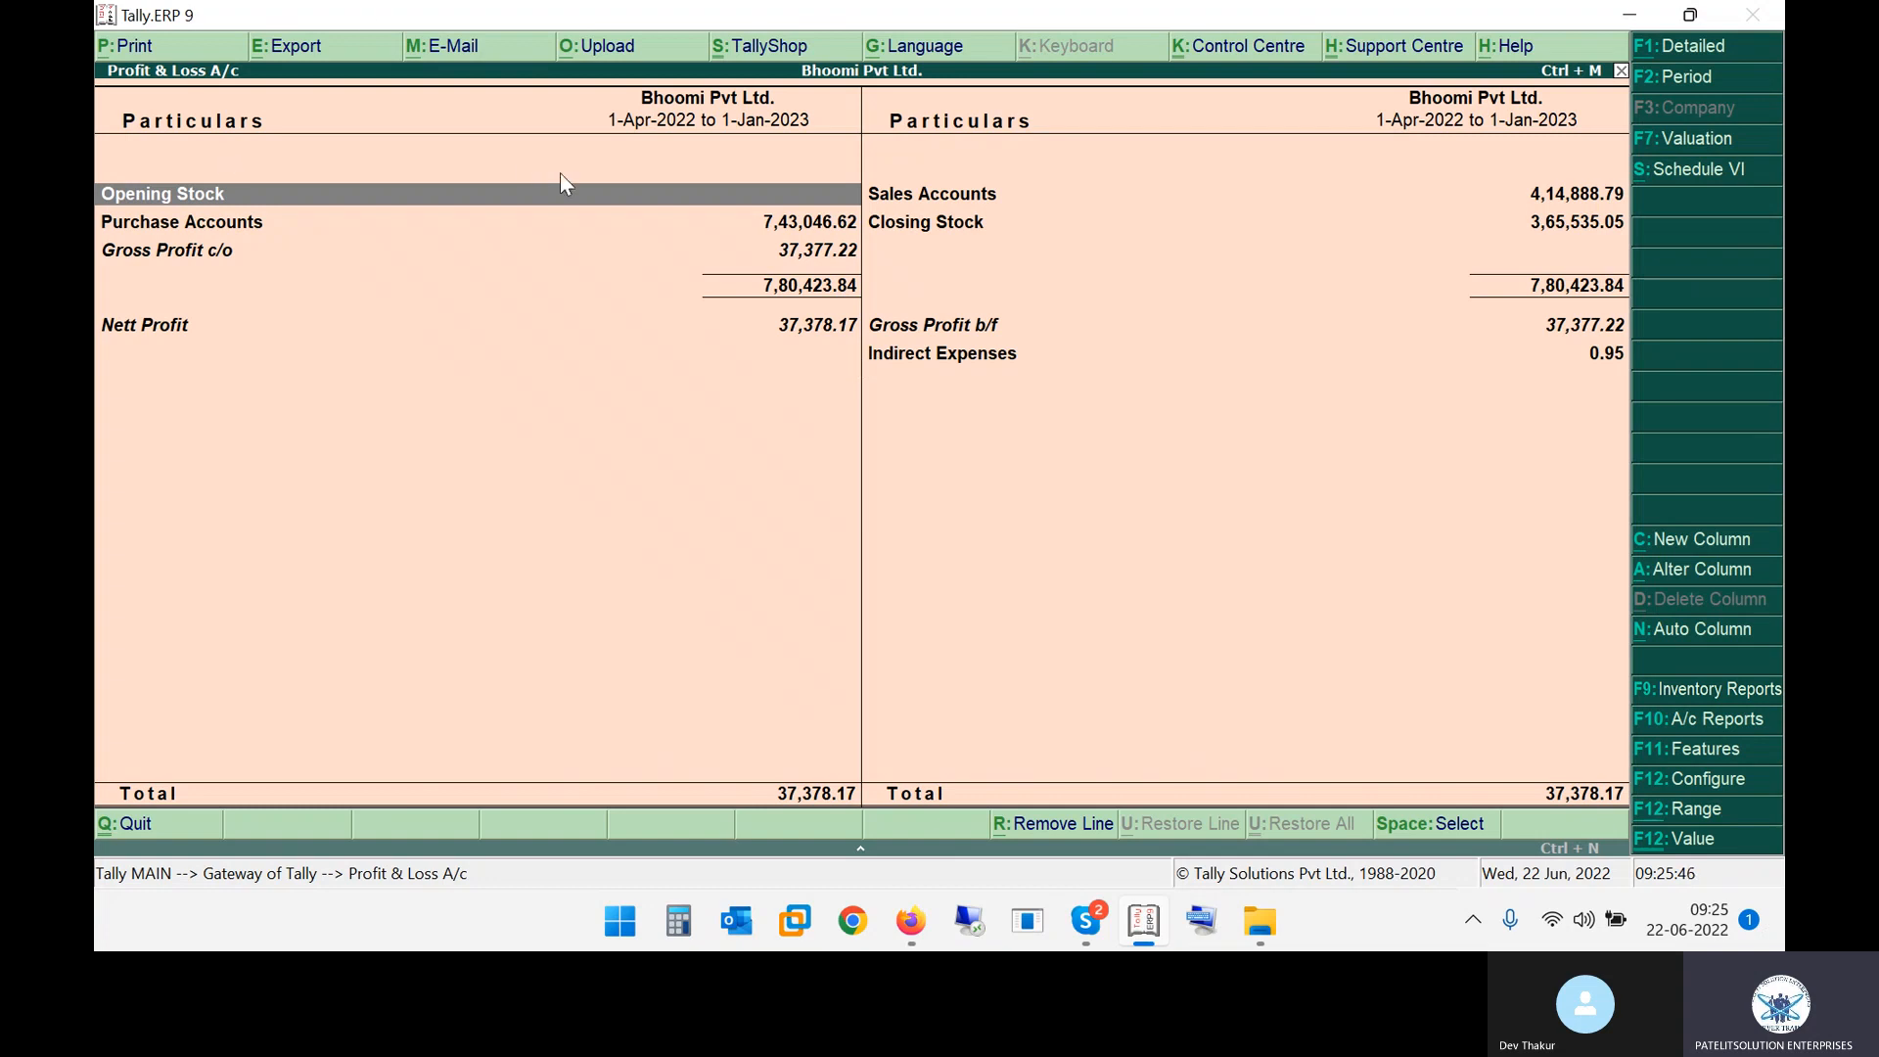
click(1674, 48)
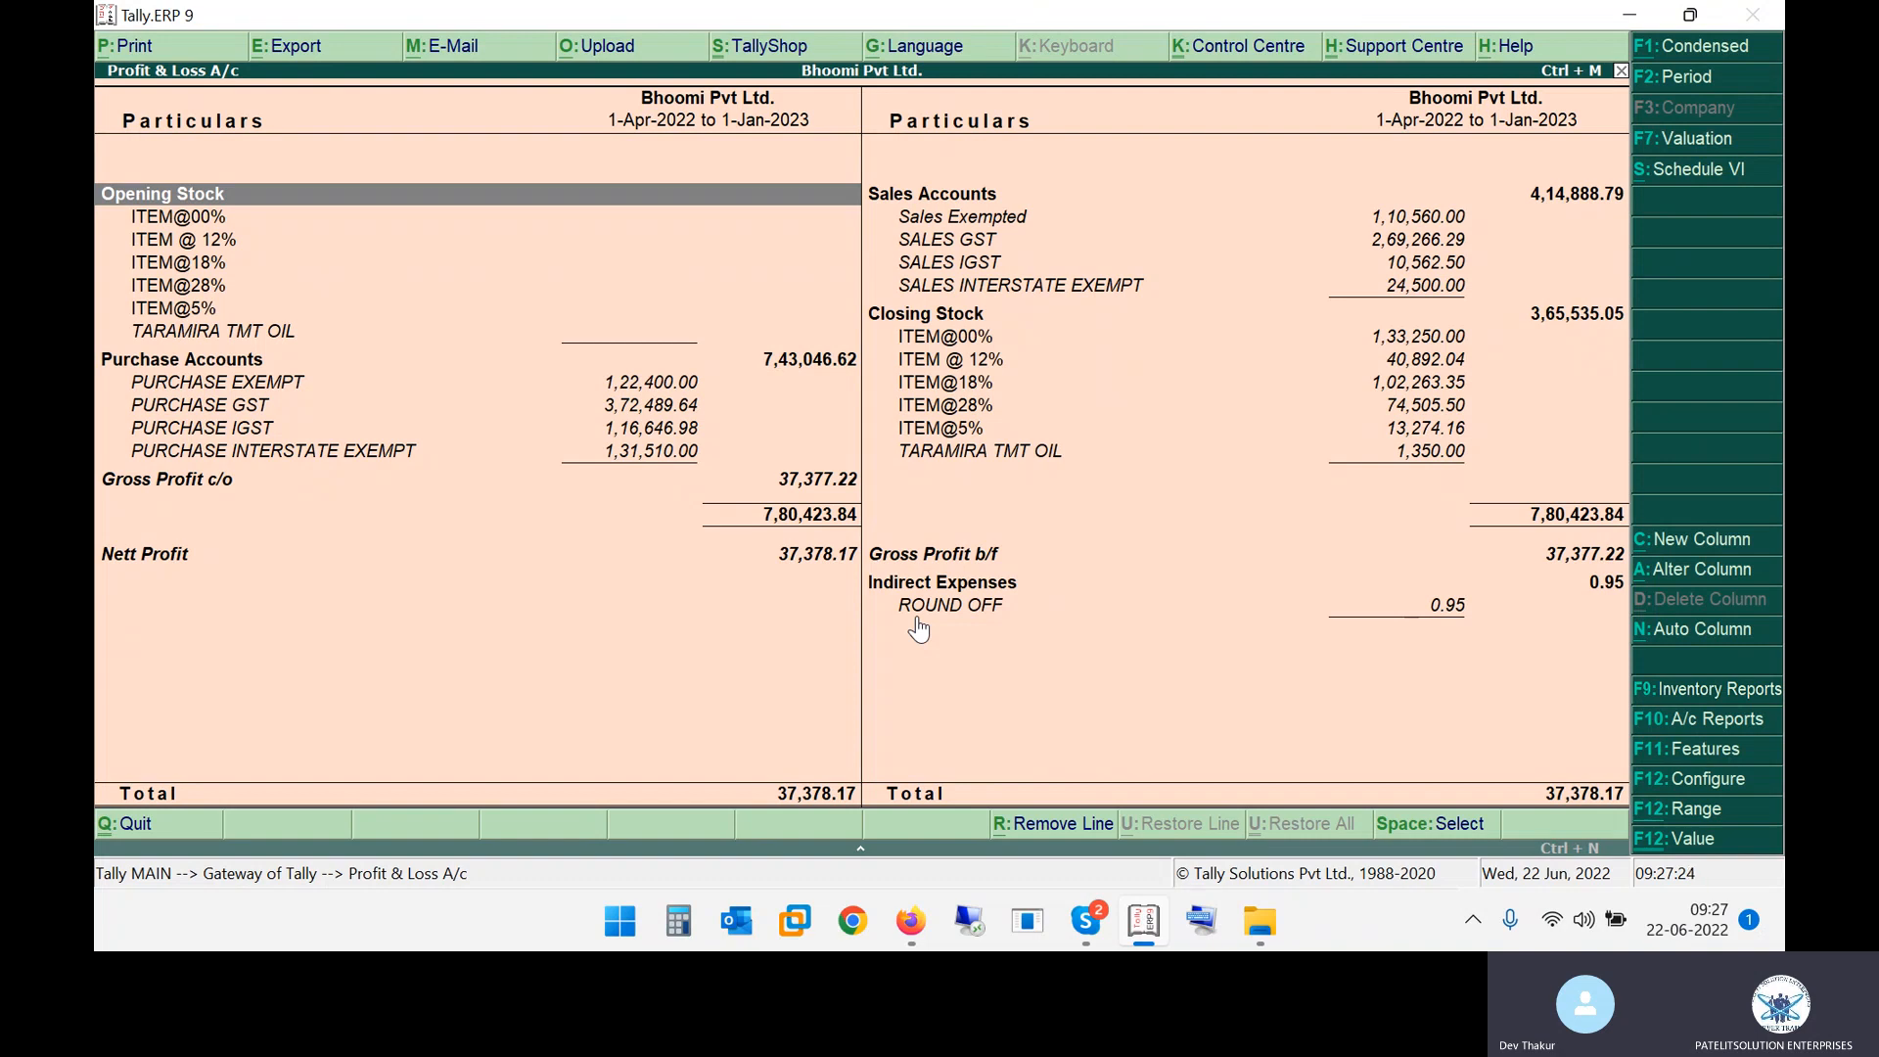
Return to the Gateway and reopen the Balance Sheet in its detailed view
key(Escape)
key(Up)
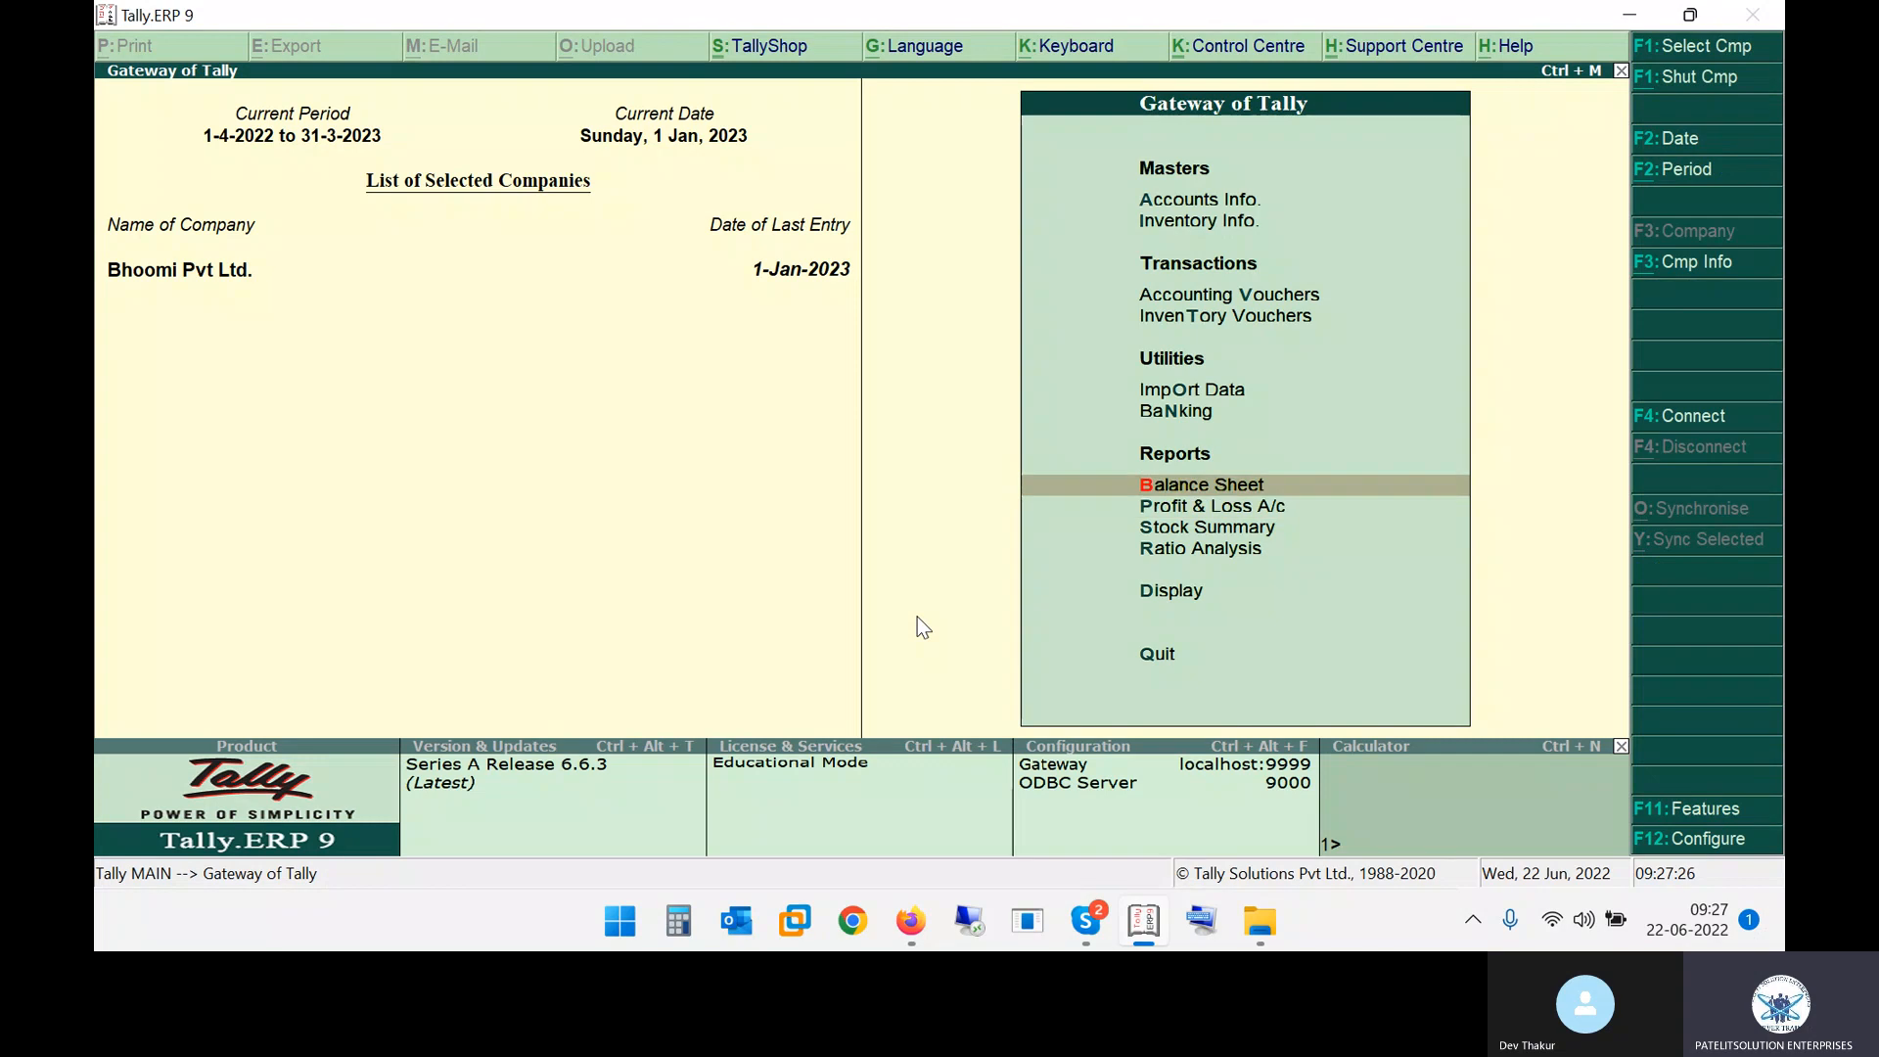
key(Return)
key(alt+F1)
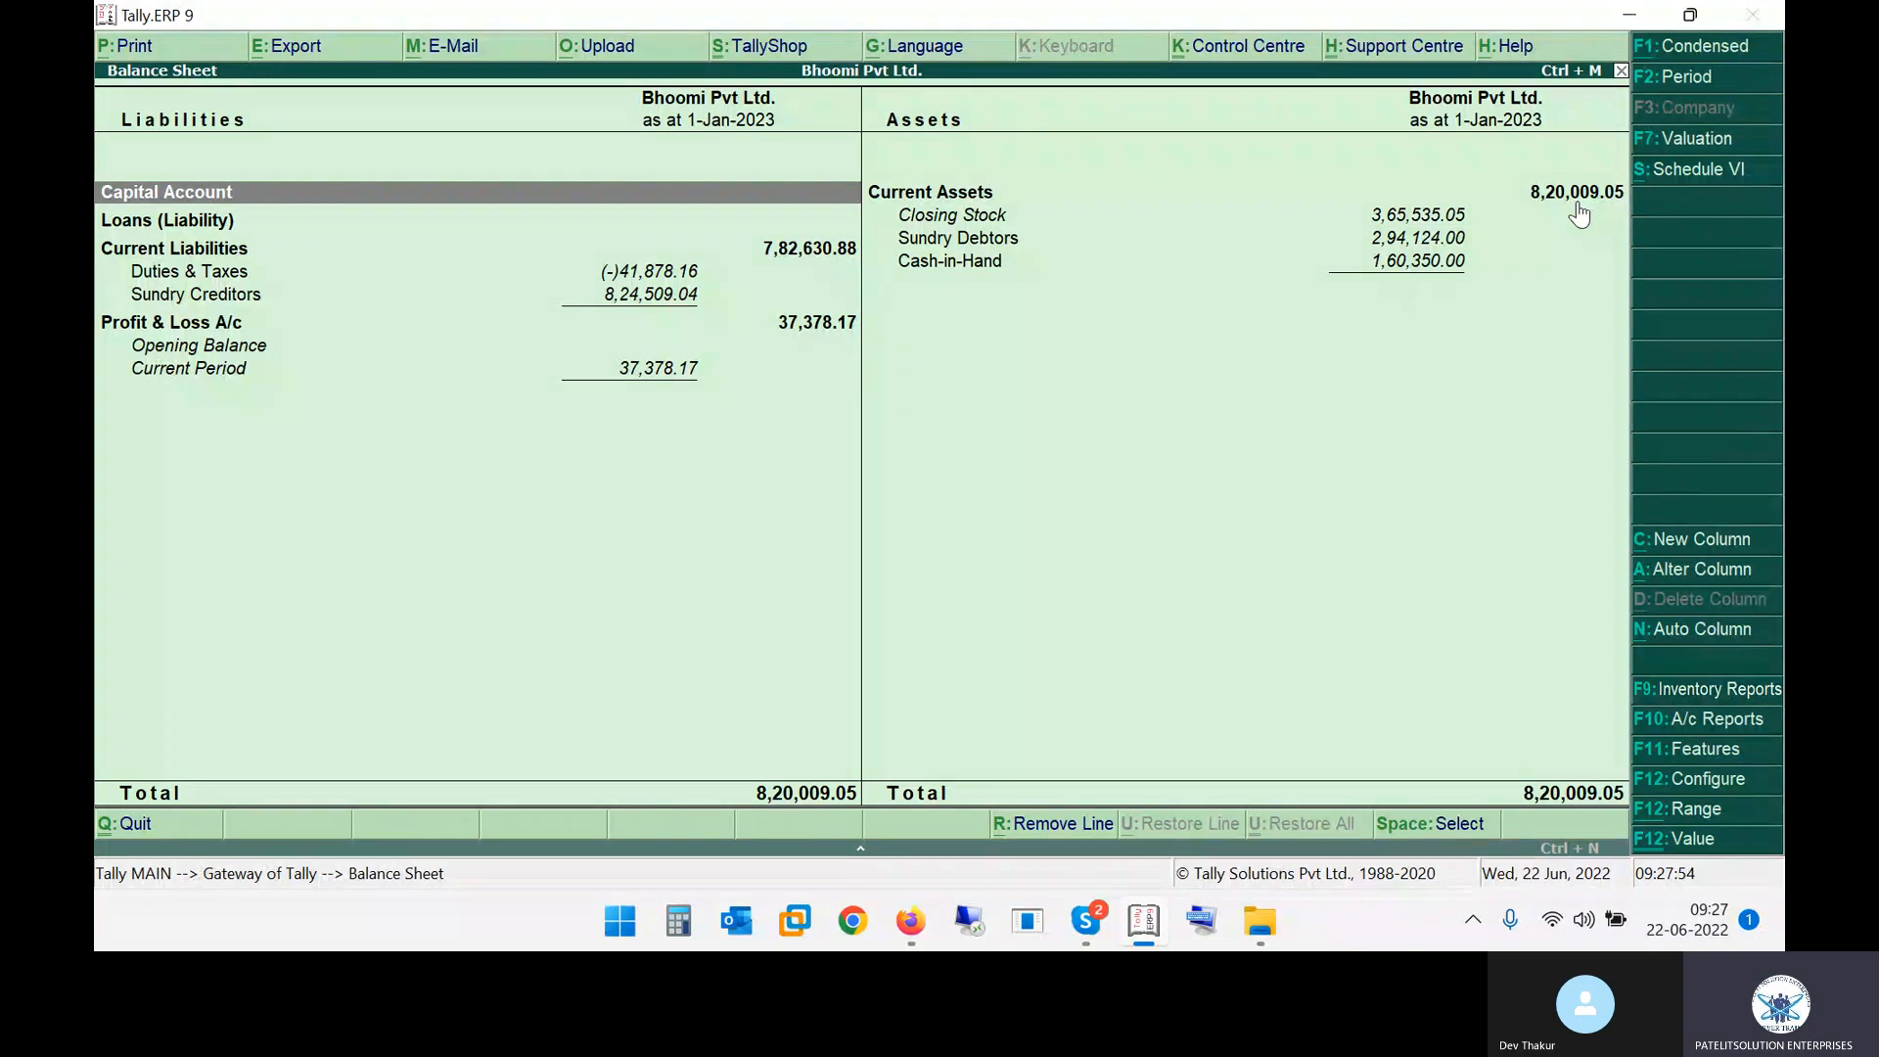
Select the Sundry Debtors and Cash-in-Hand lines under Current Assets, then close the Balance Sheet
click(1402, 245)
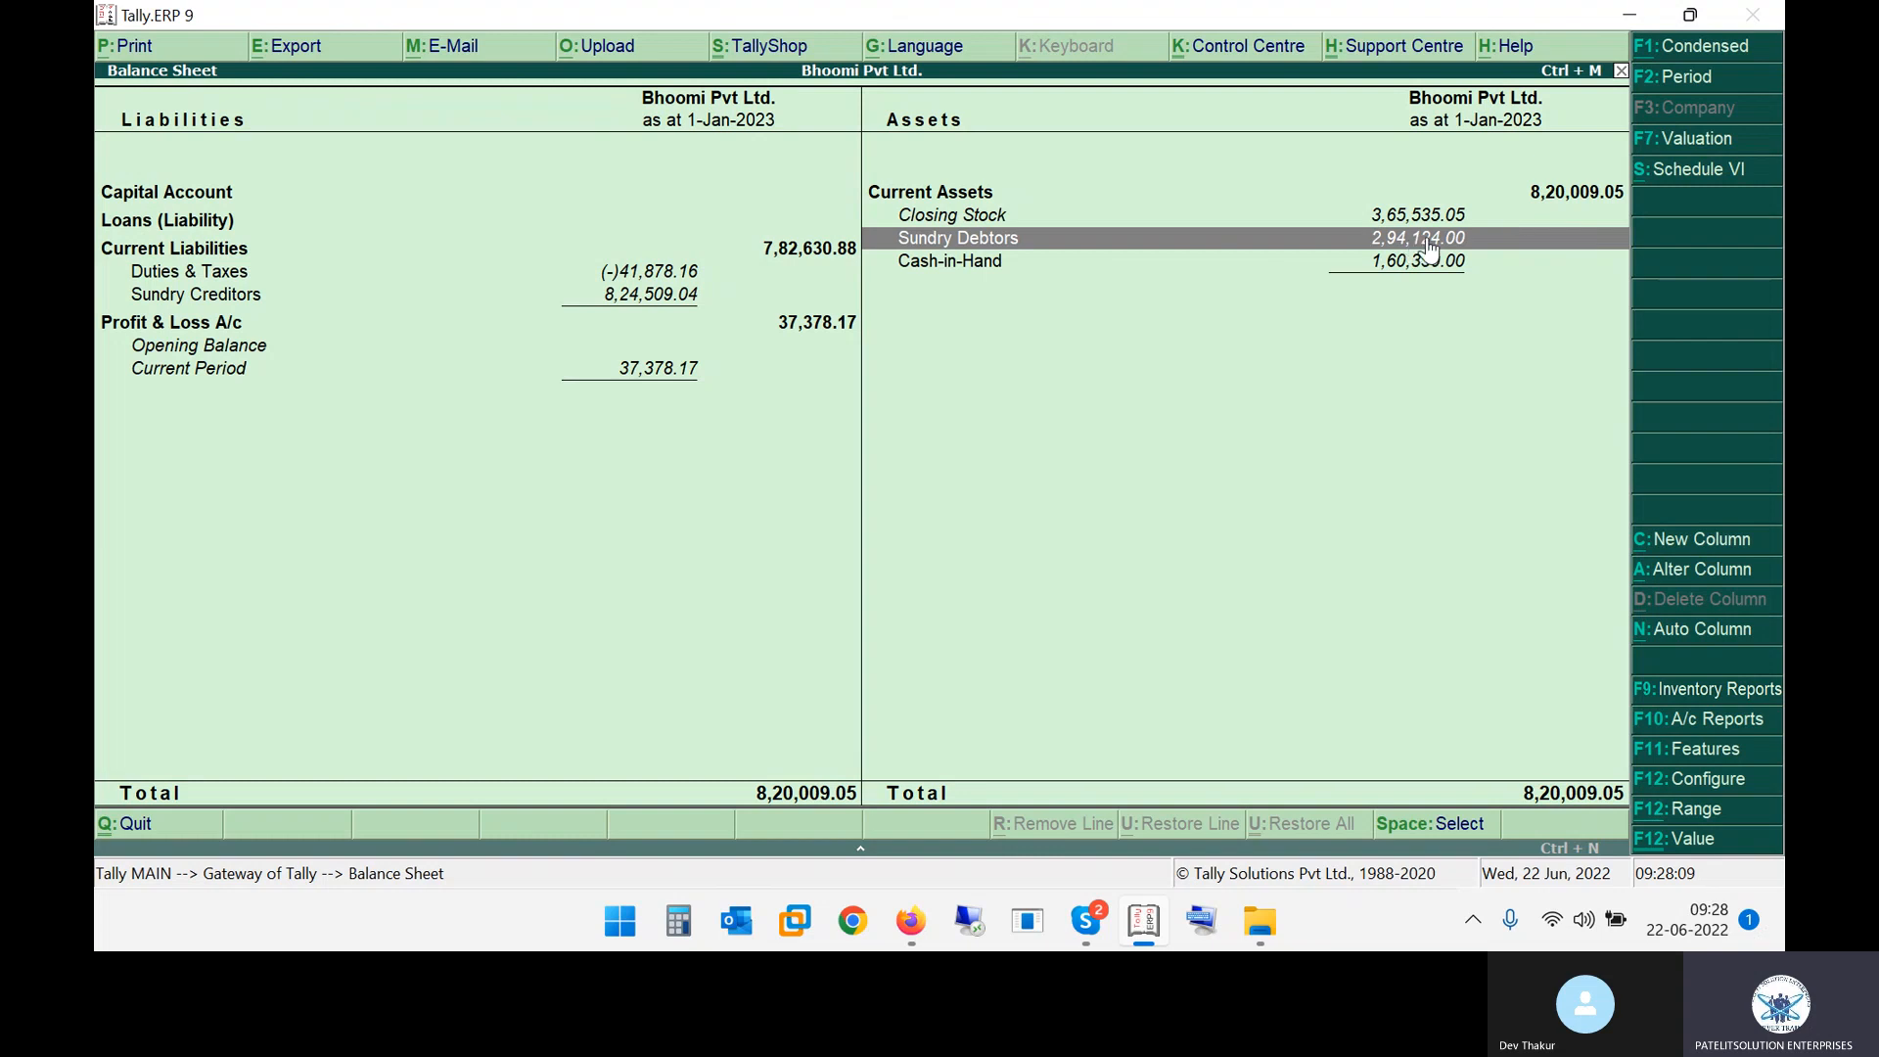
click(1075, 272)
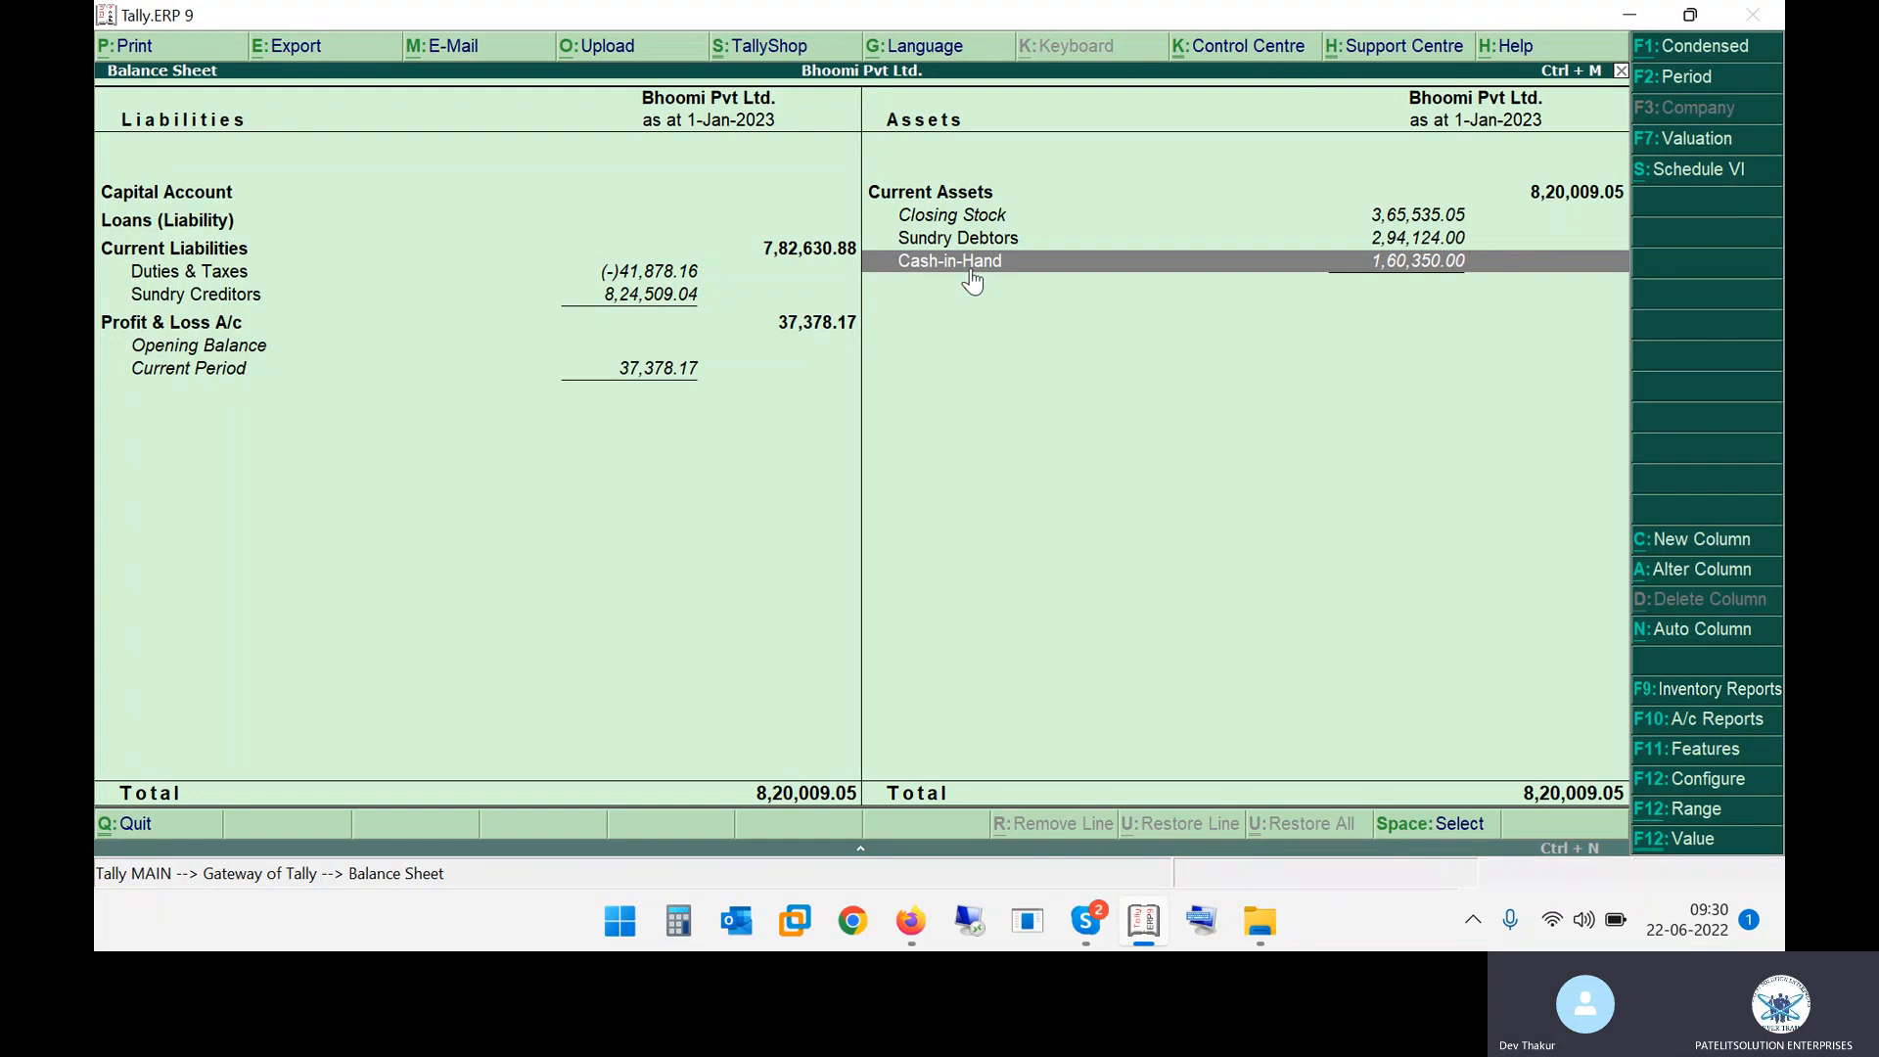
key(Escape)
Switch to the Balance Sheet and Profit & Loss PDF notes and highlight the steps for opening the balance sheet
key(alt+Tab)
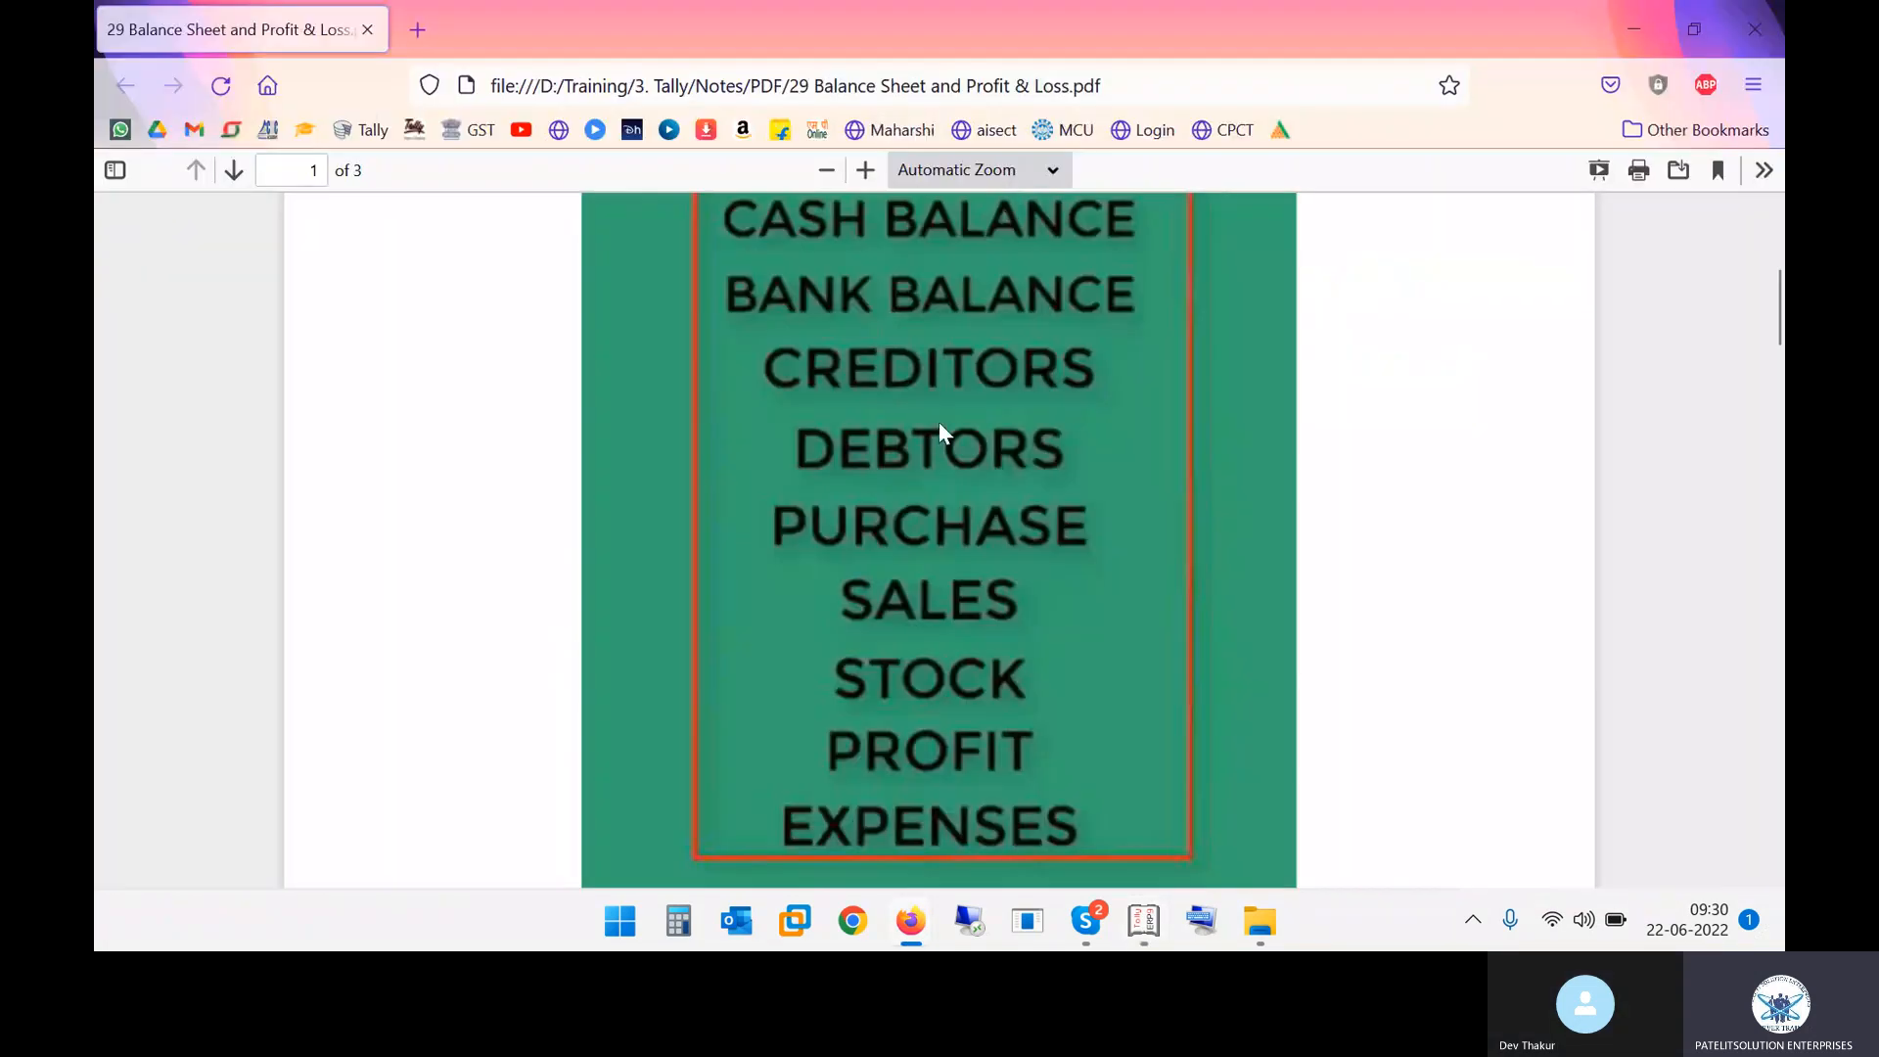
scroll(932, 492, down, 5)
scroll(932, 502, down, 3)
scroll(932, 503, up, 3)
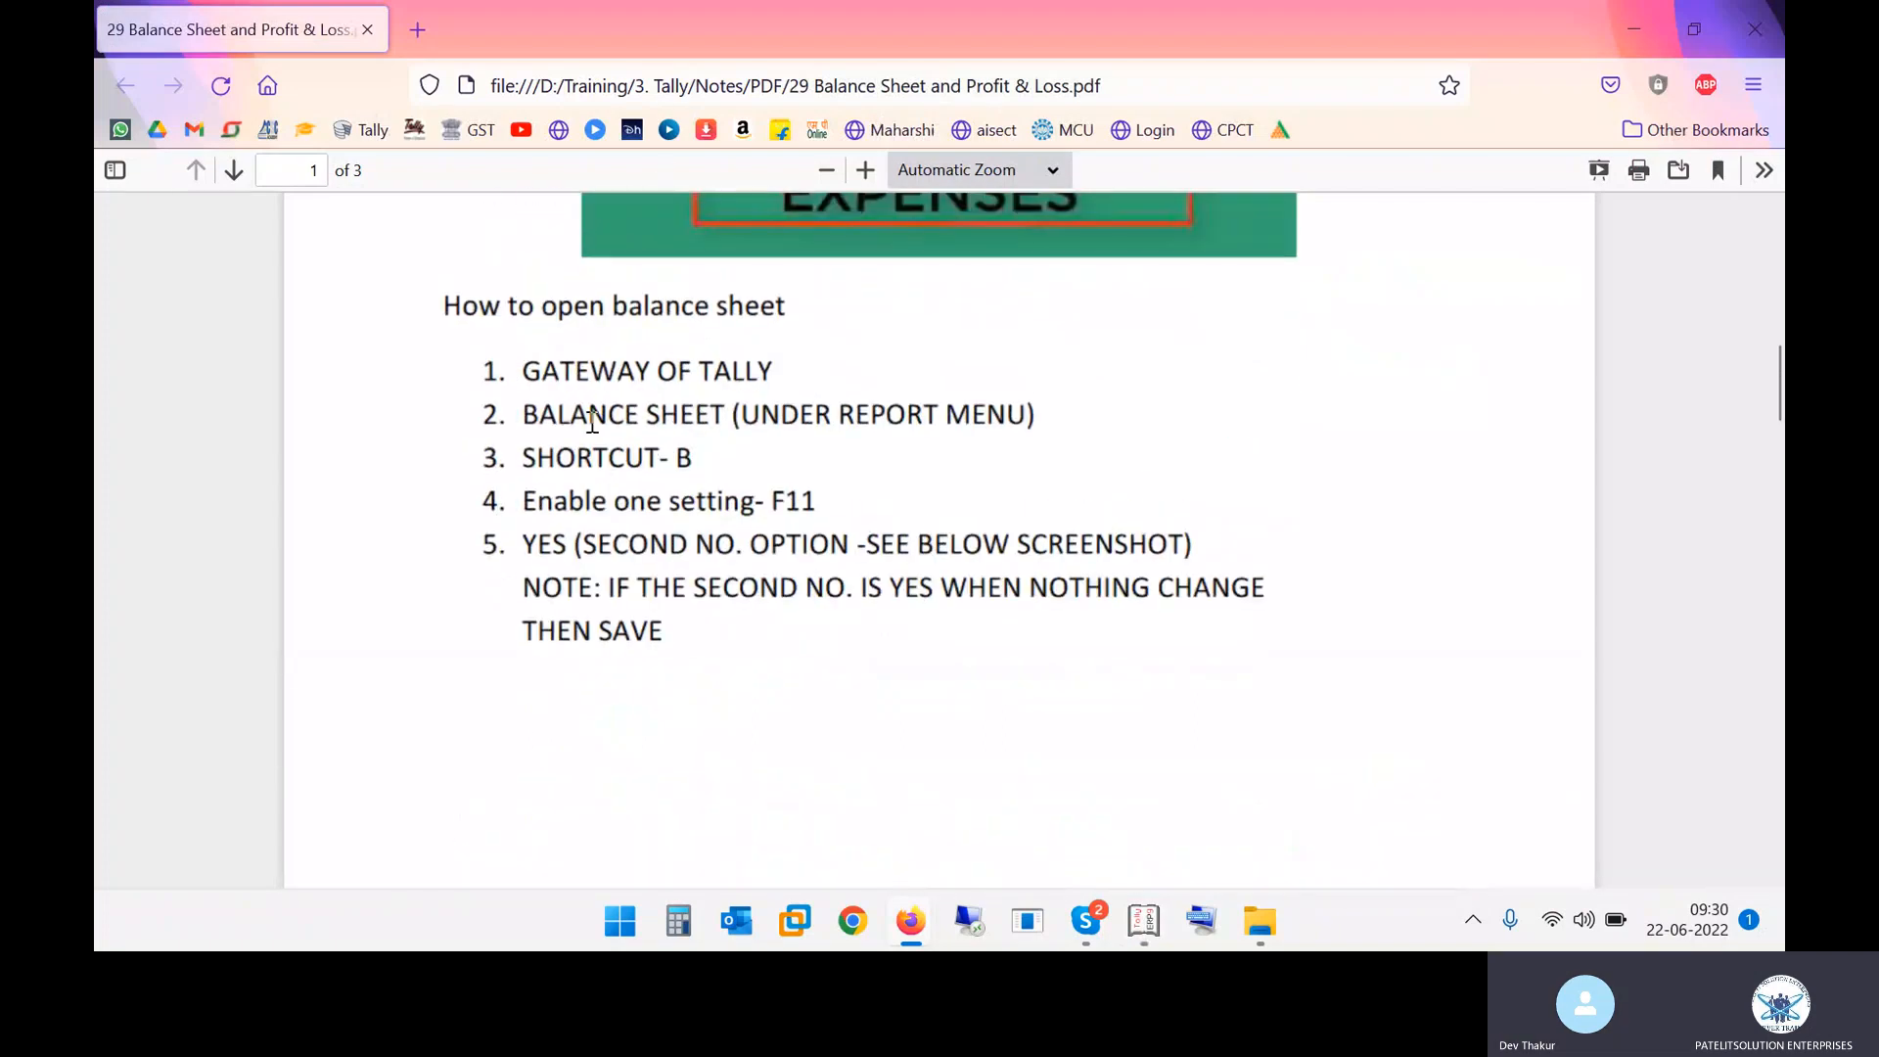
drag(576, 390, 815, 416)
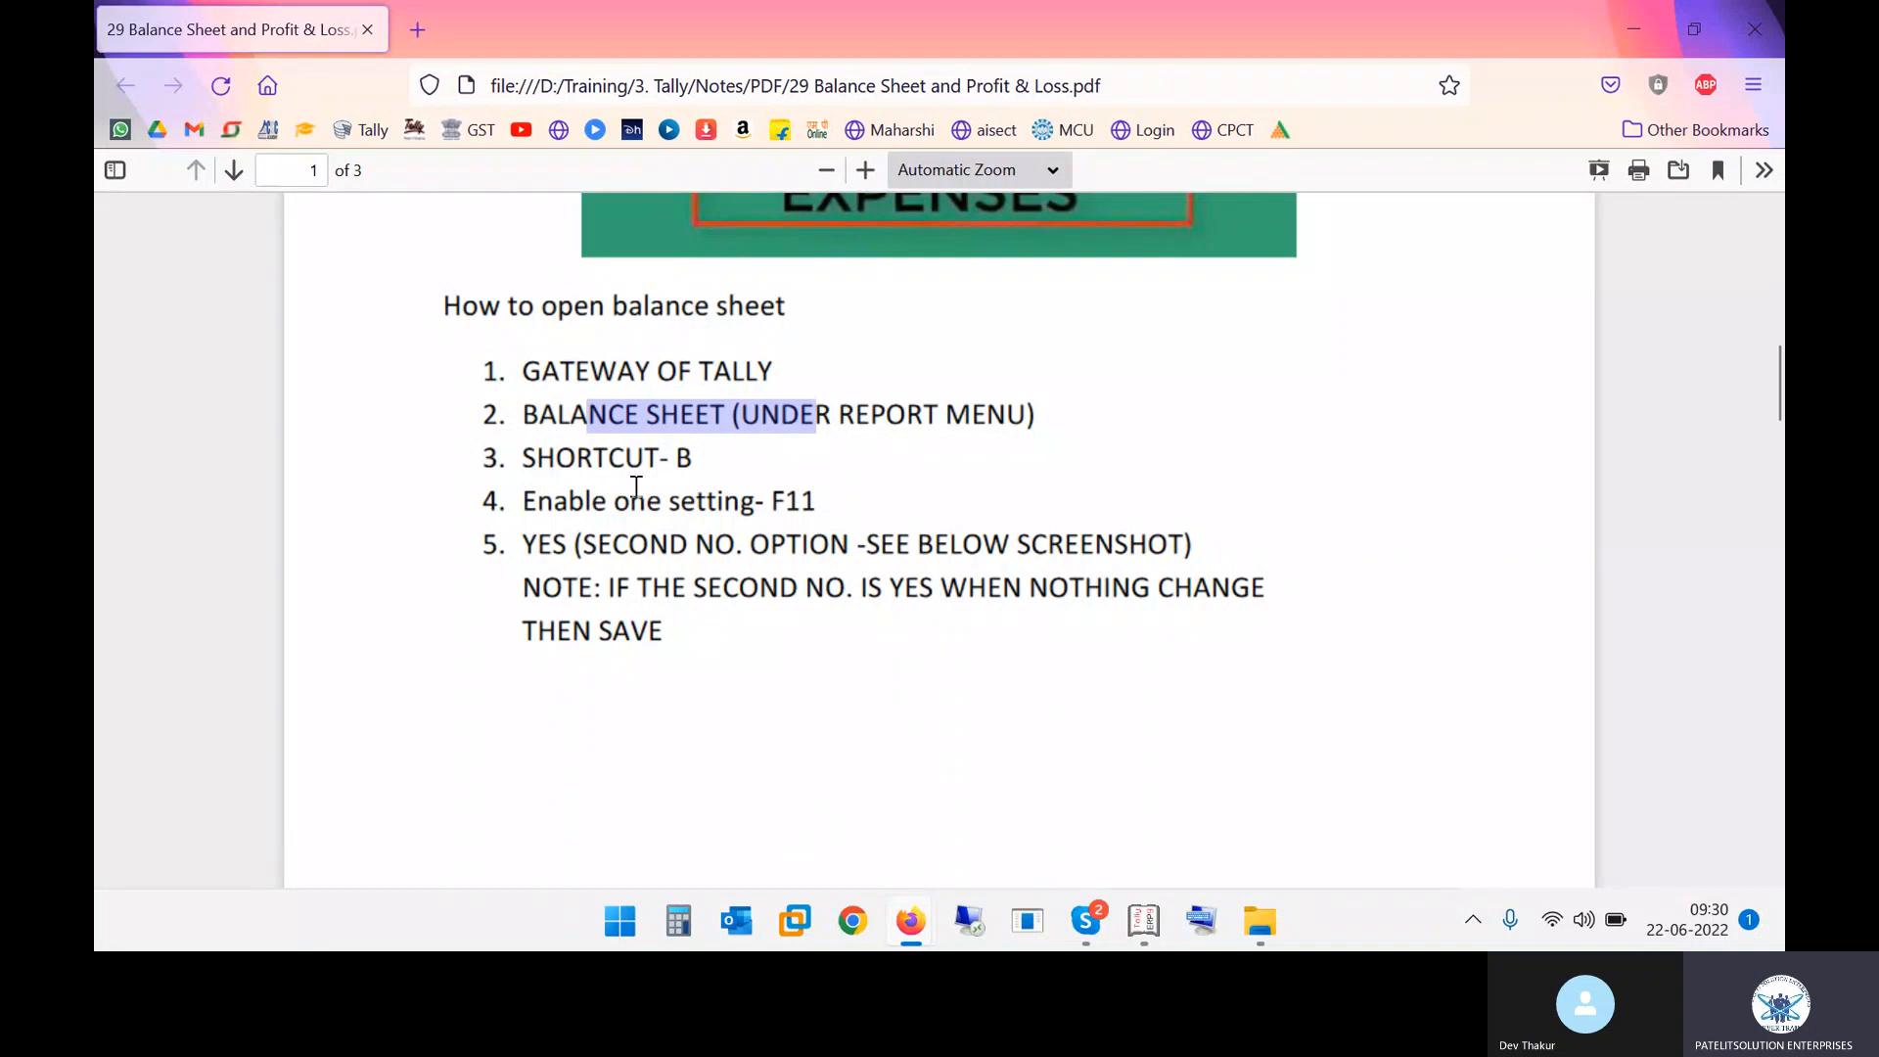
drag(622, 468, 919, 474)
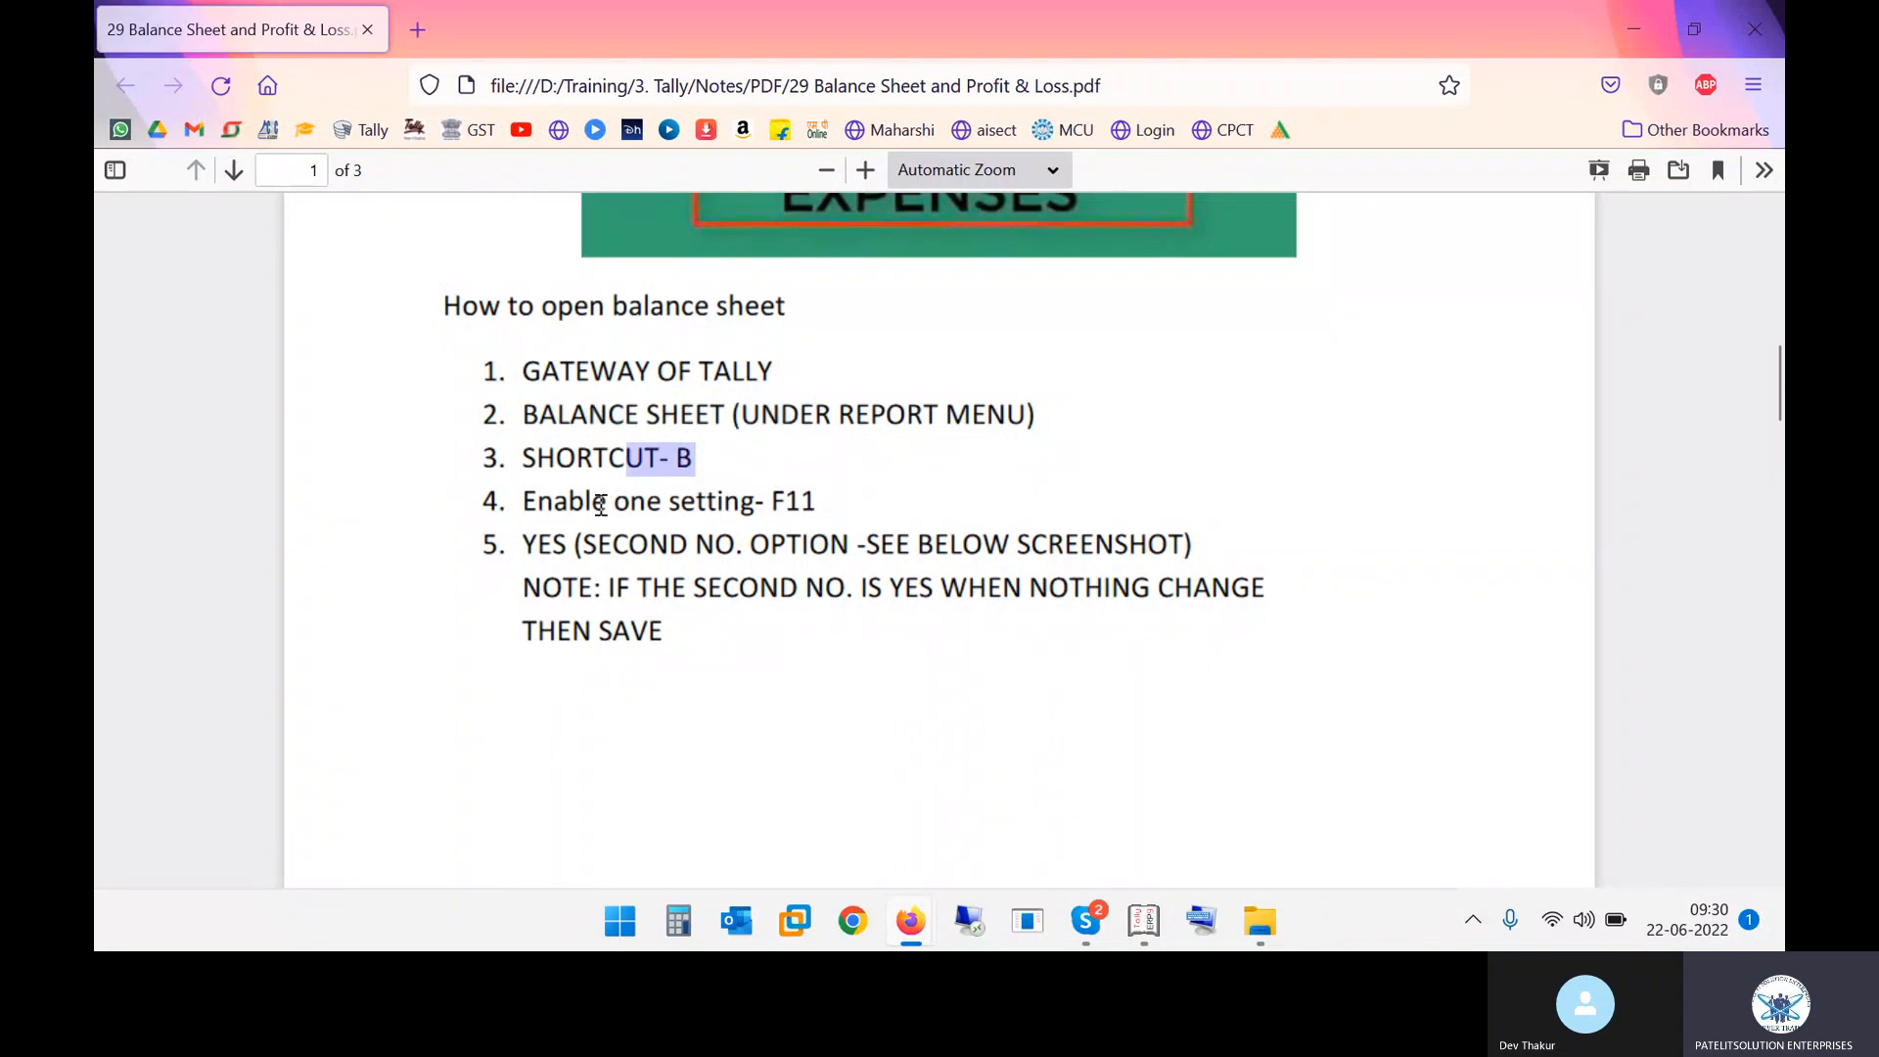
drag(599, 504, 790, 501)
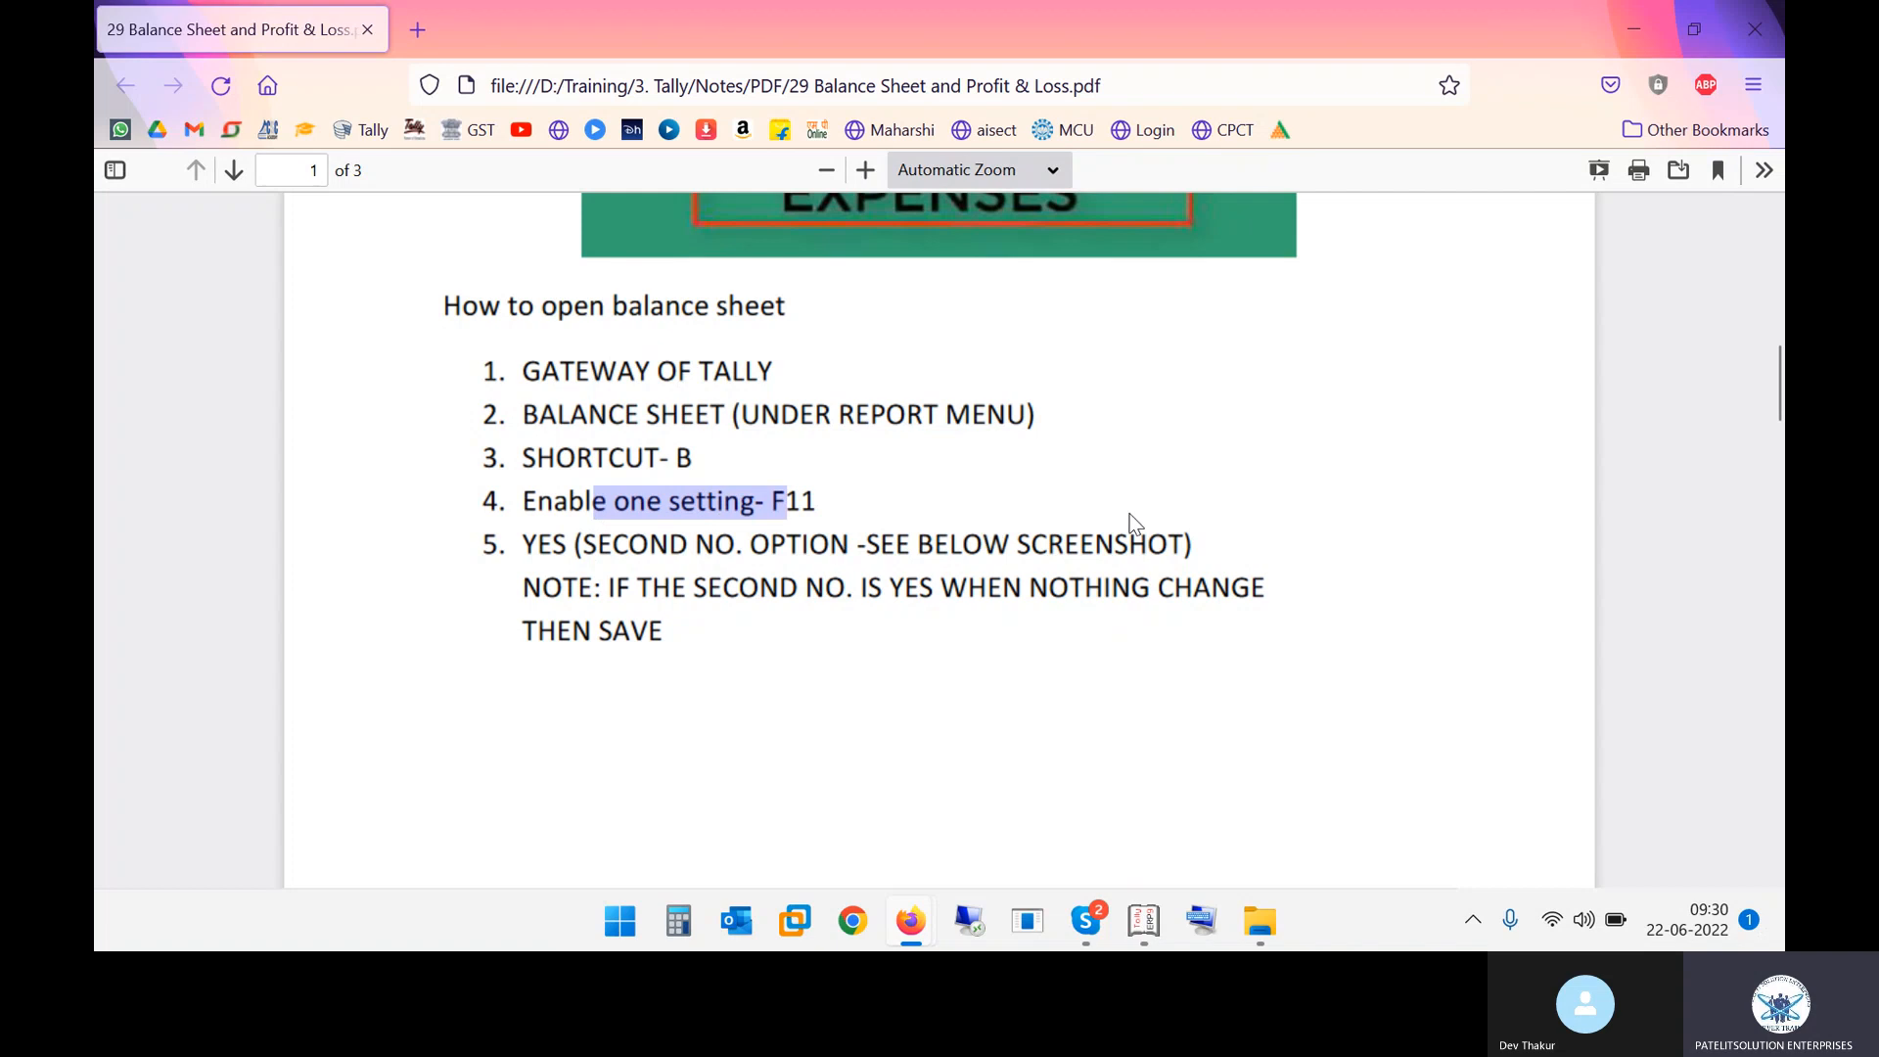
key(alt+Tab)
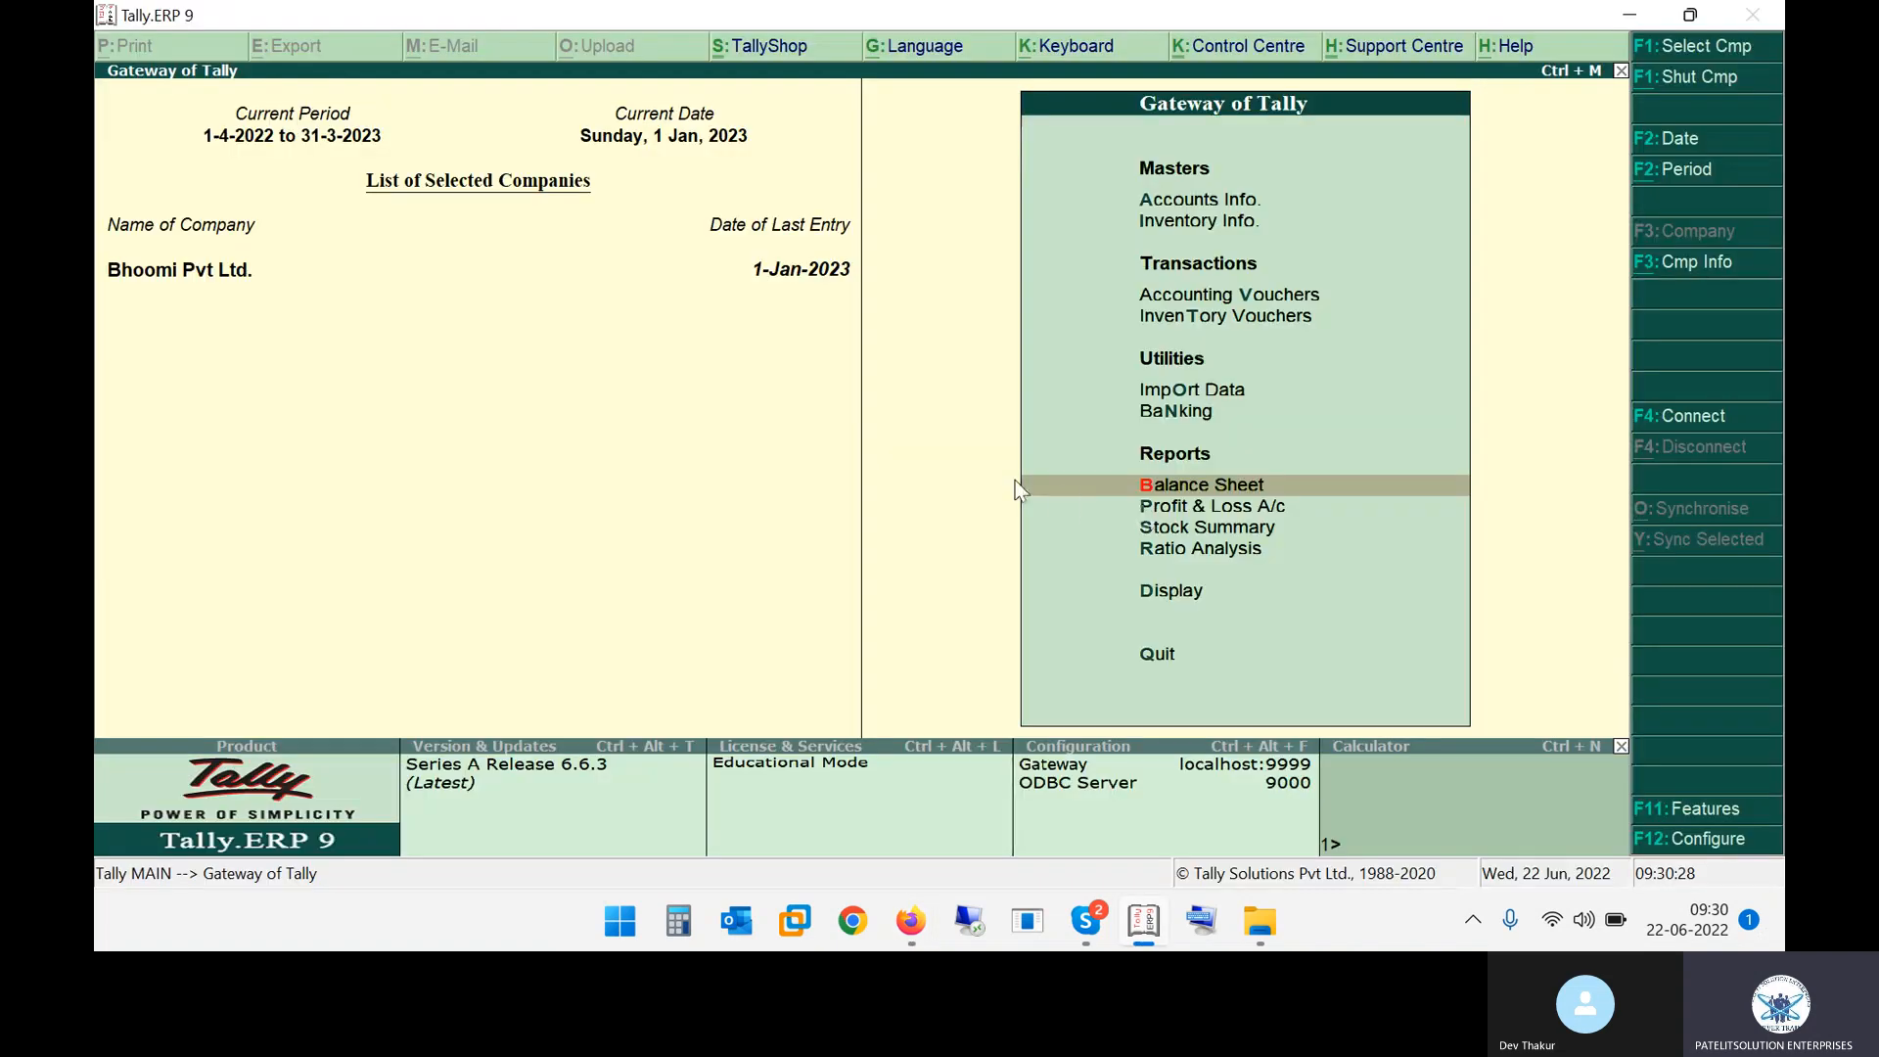
click(1676, 811)
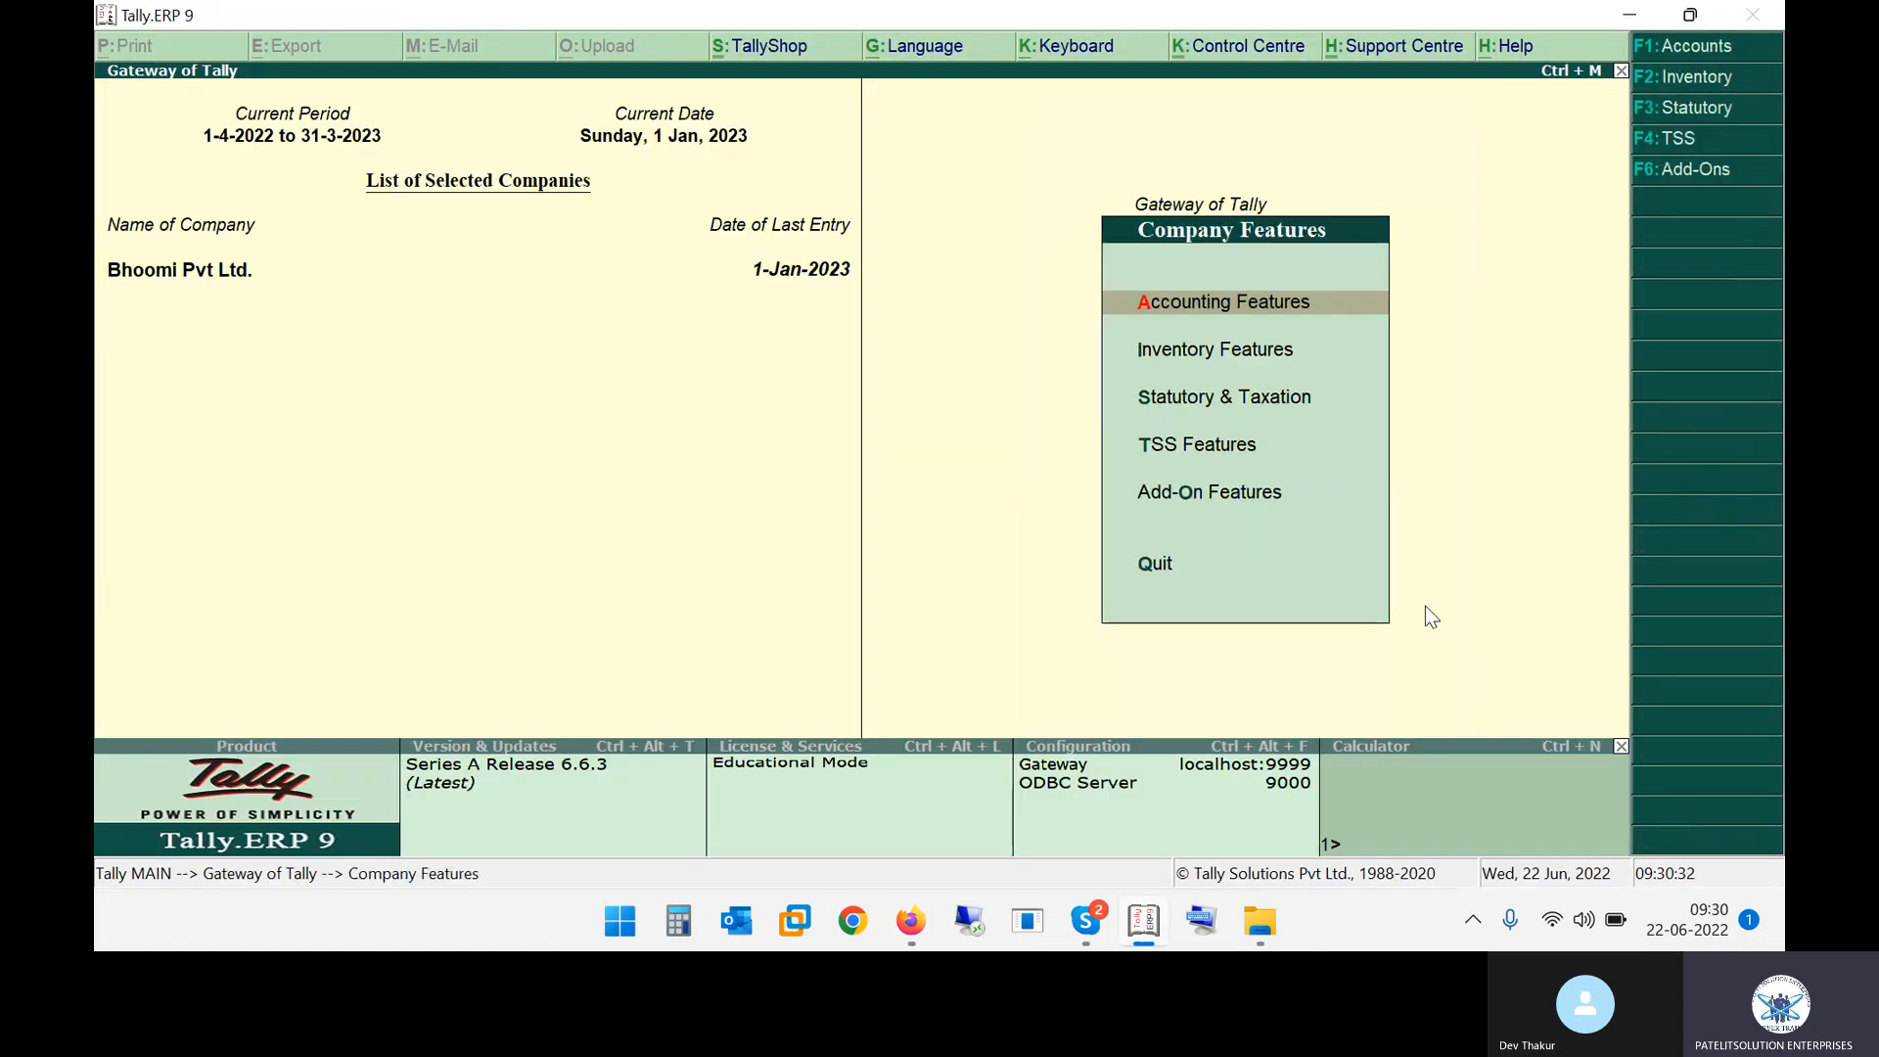
key(alt+Tab)
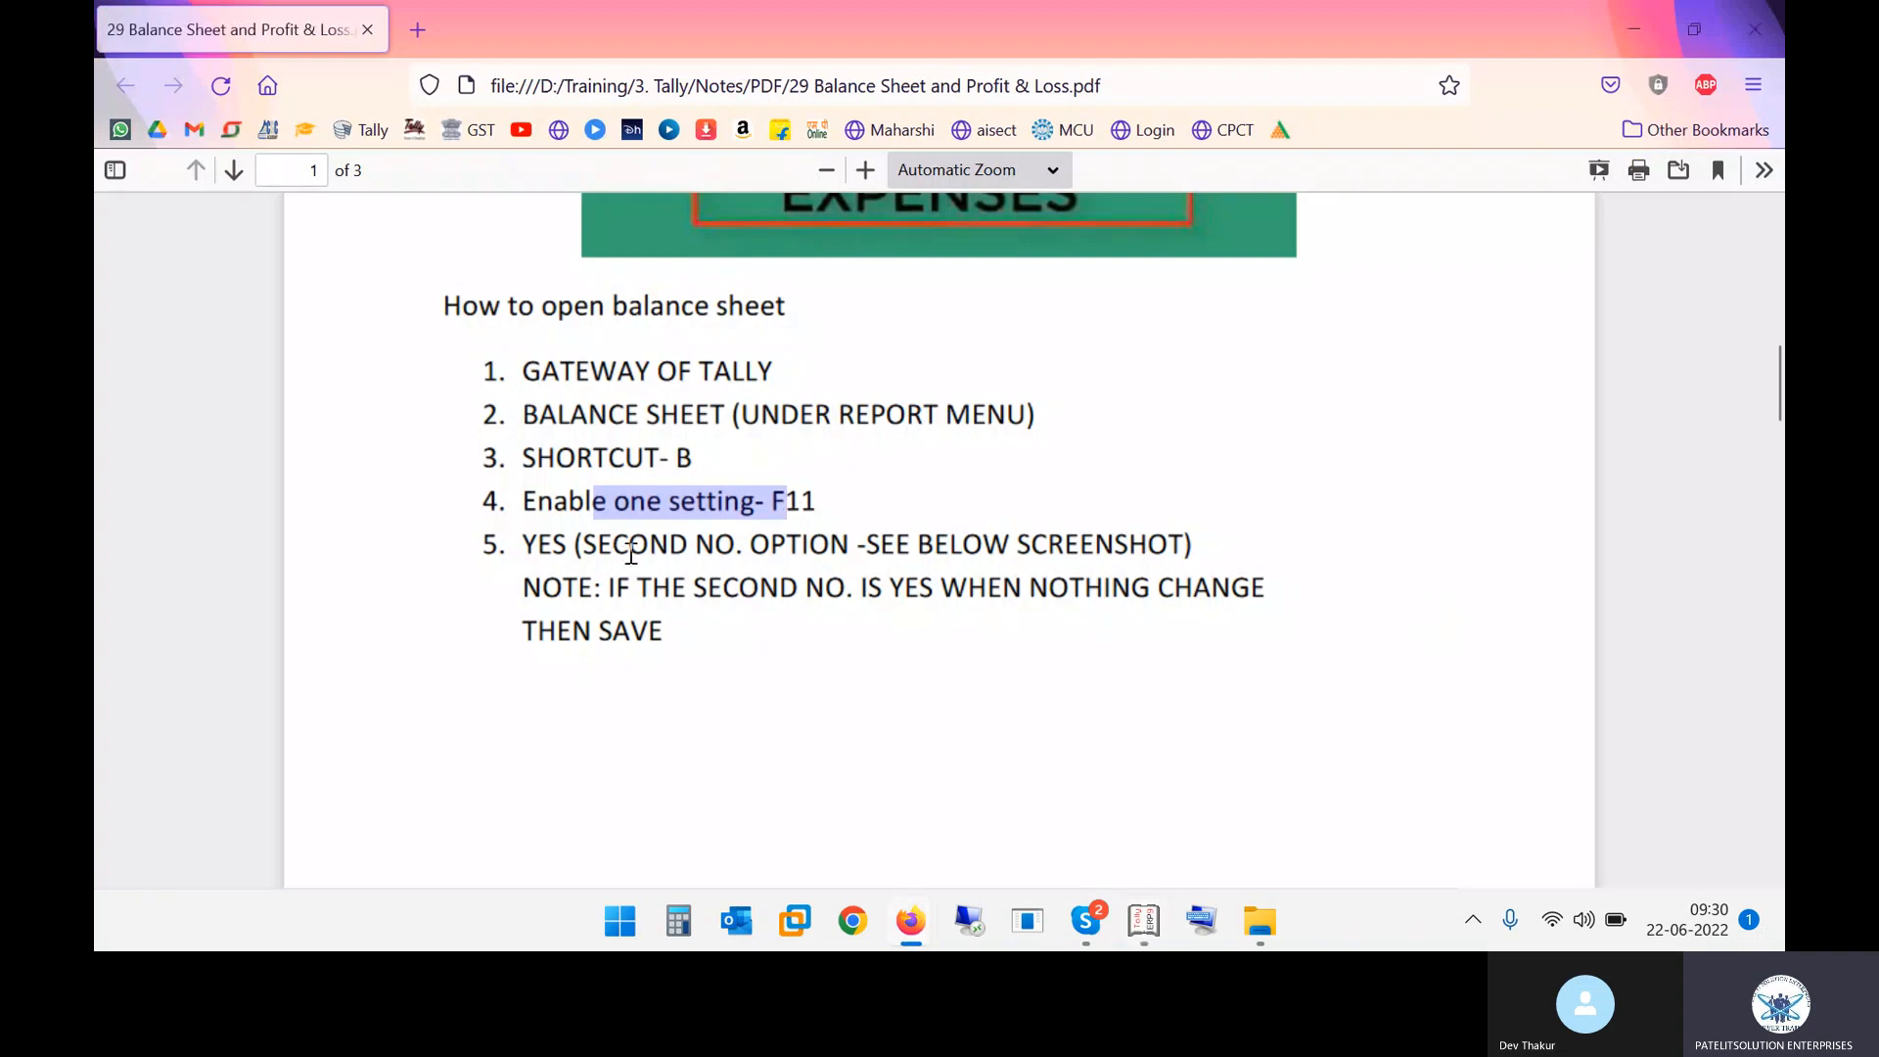
key(alt+Tab)
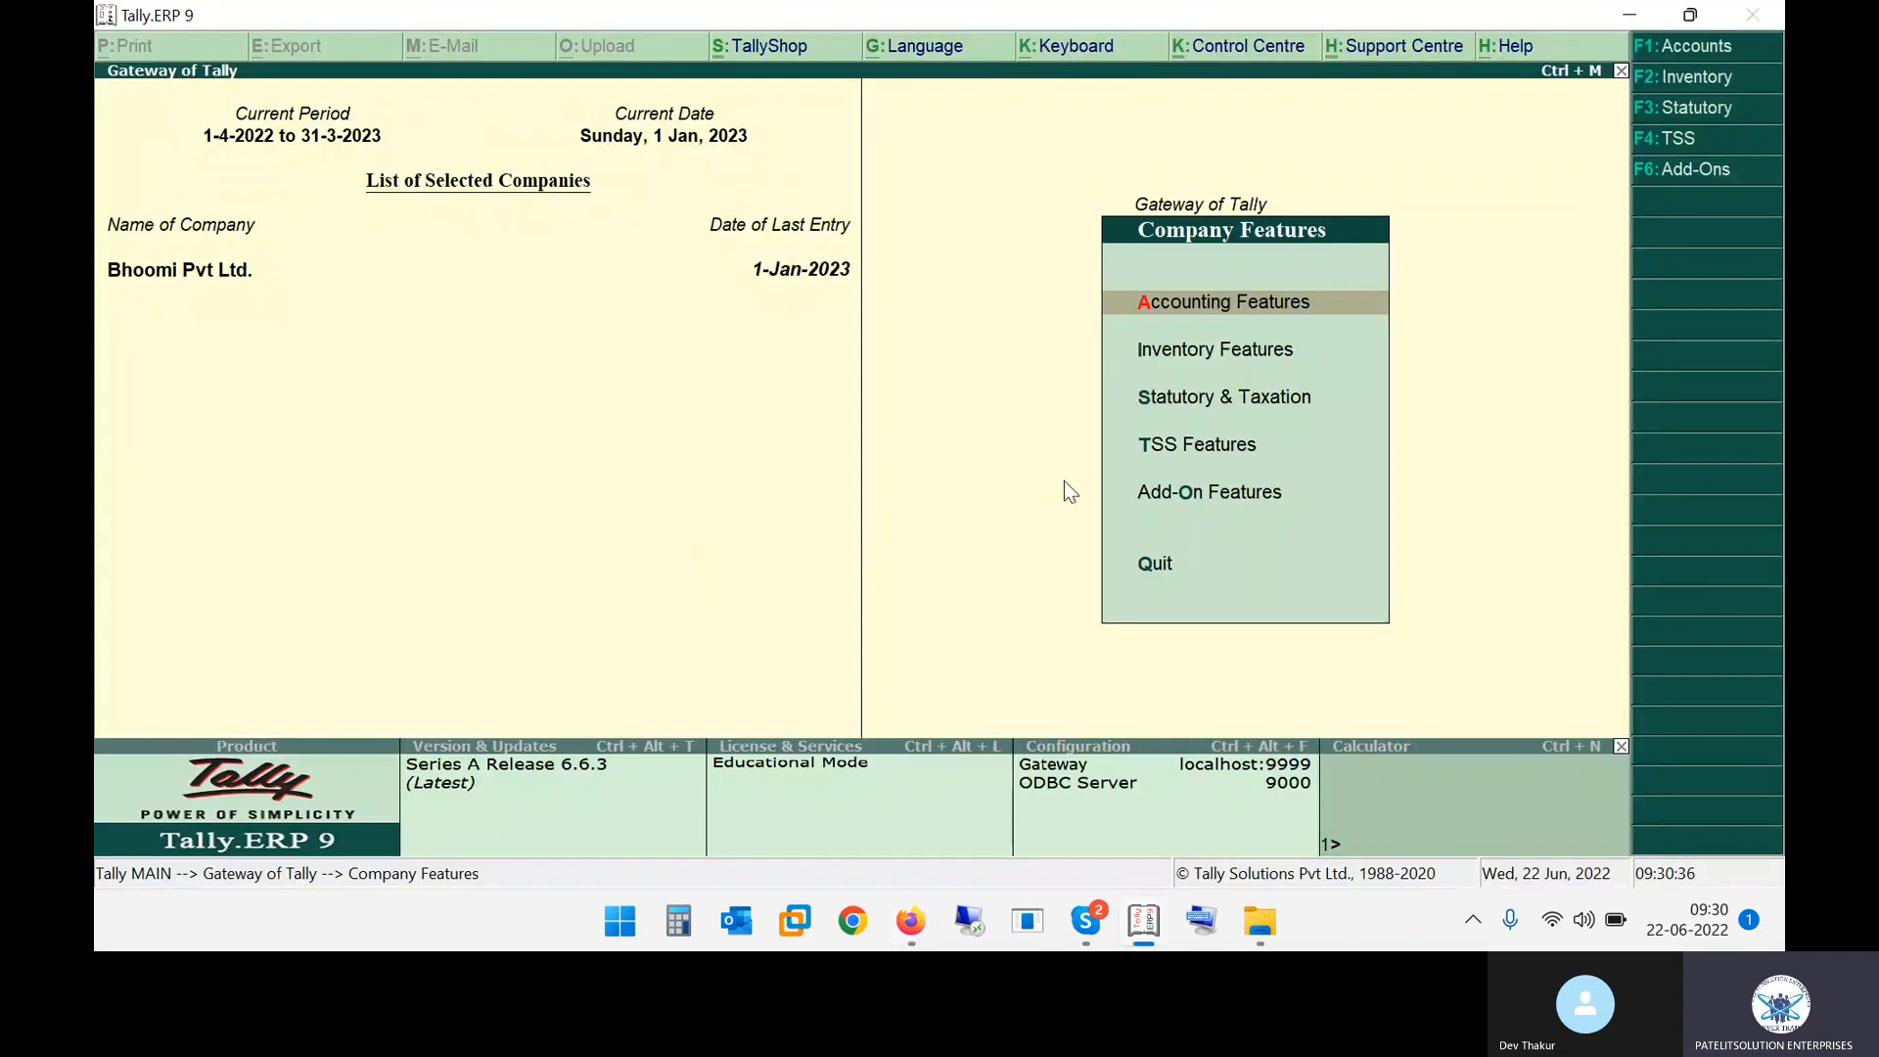
key(alt+Tab)
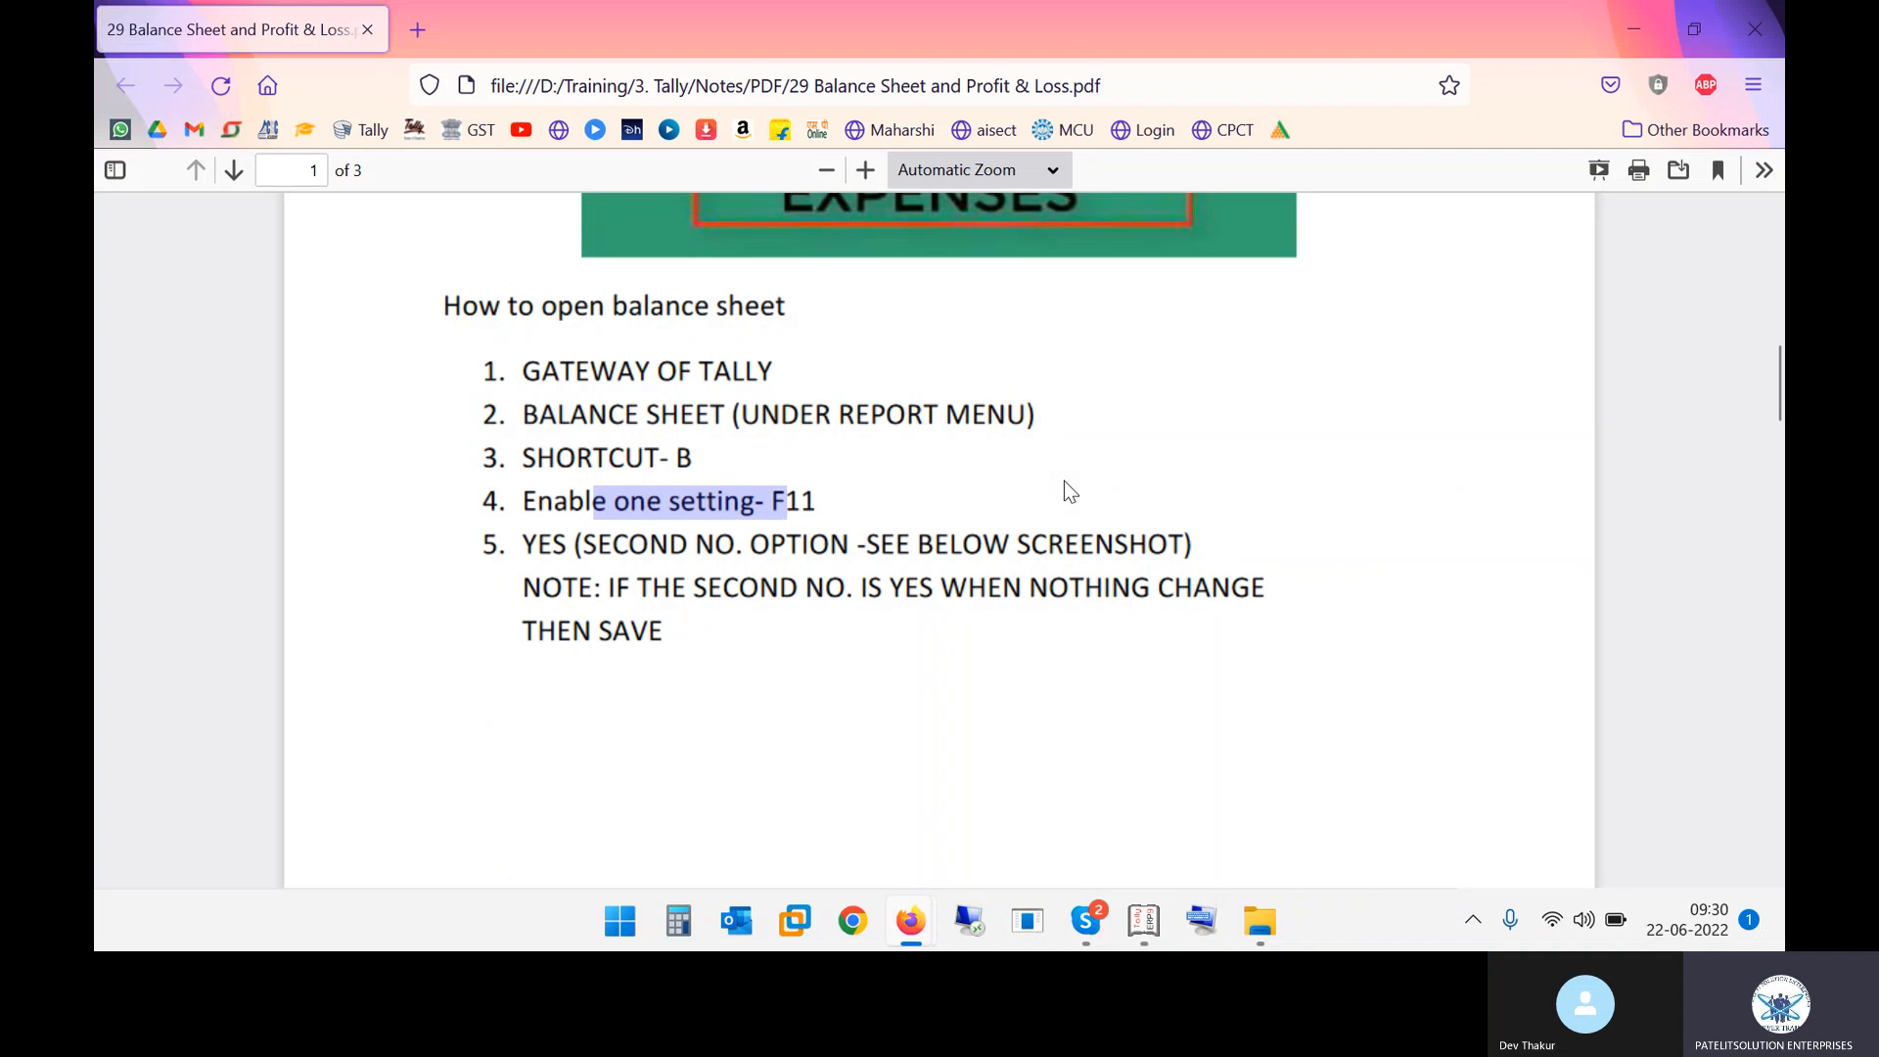
key(alt+Tab)
key(Escape)
key(Down)
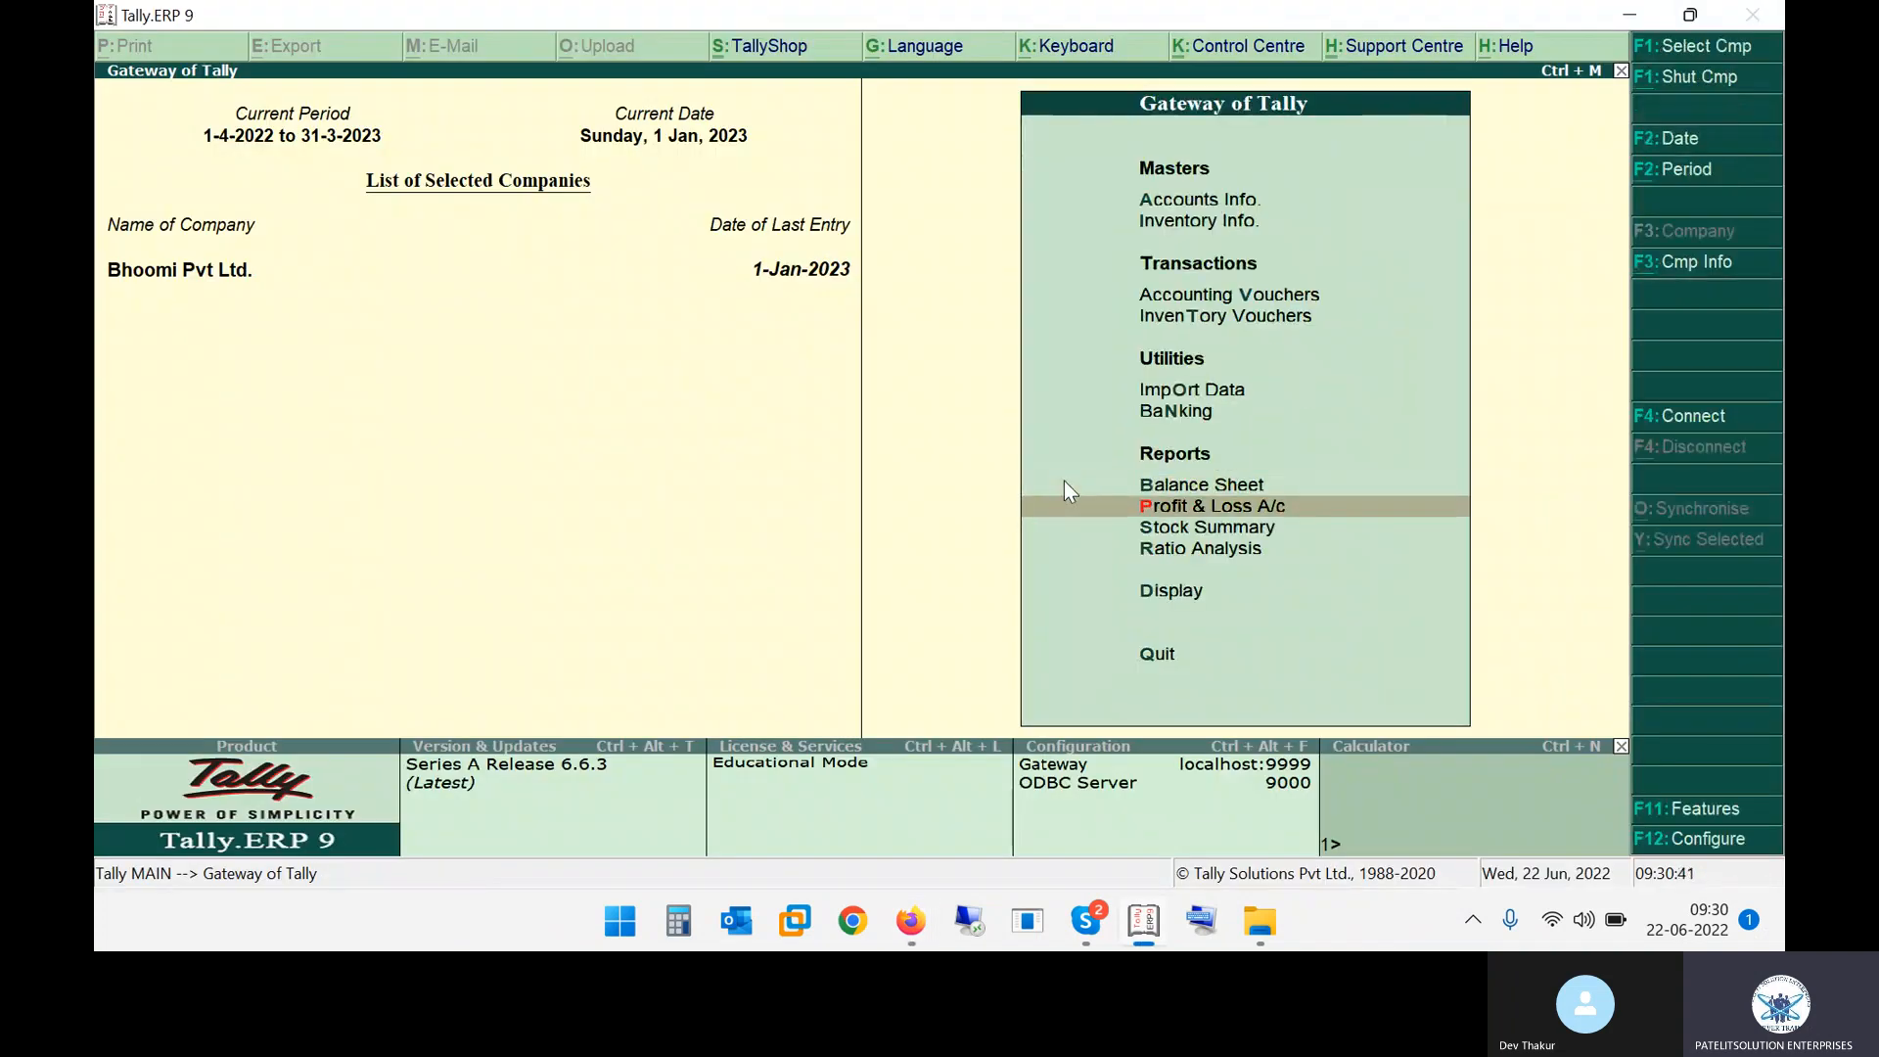
key(F12)
key(alt+Tab)
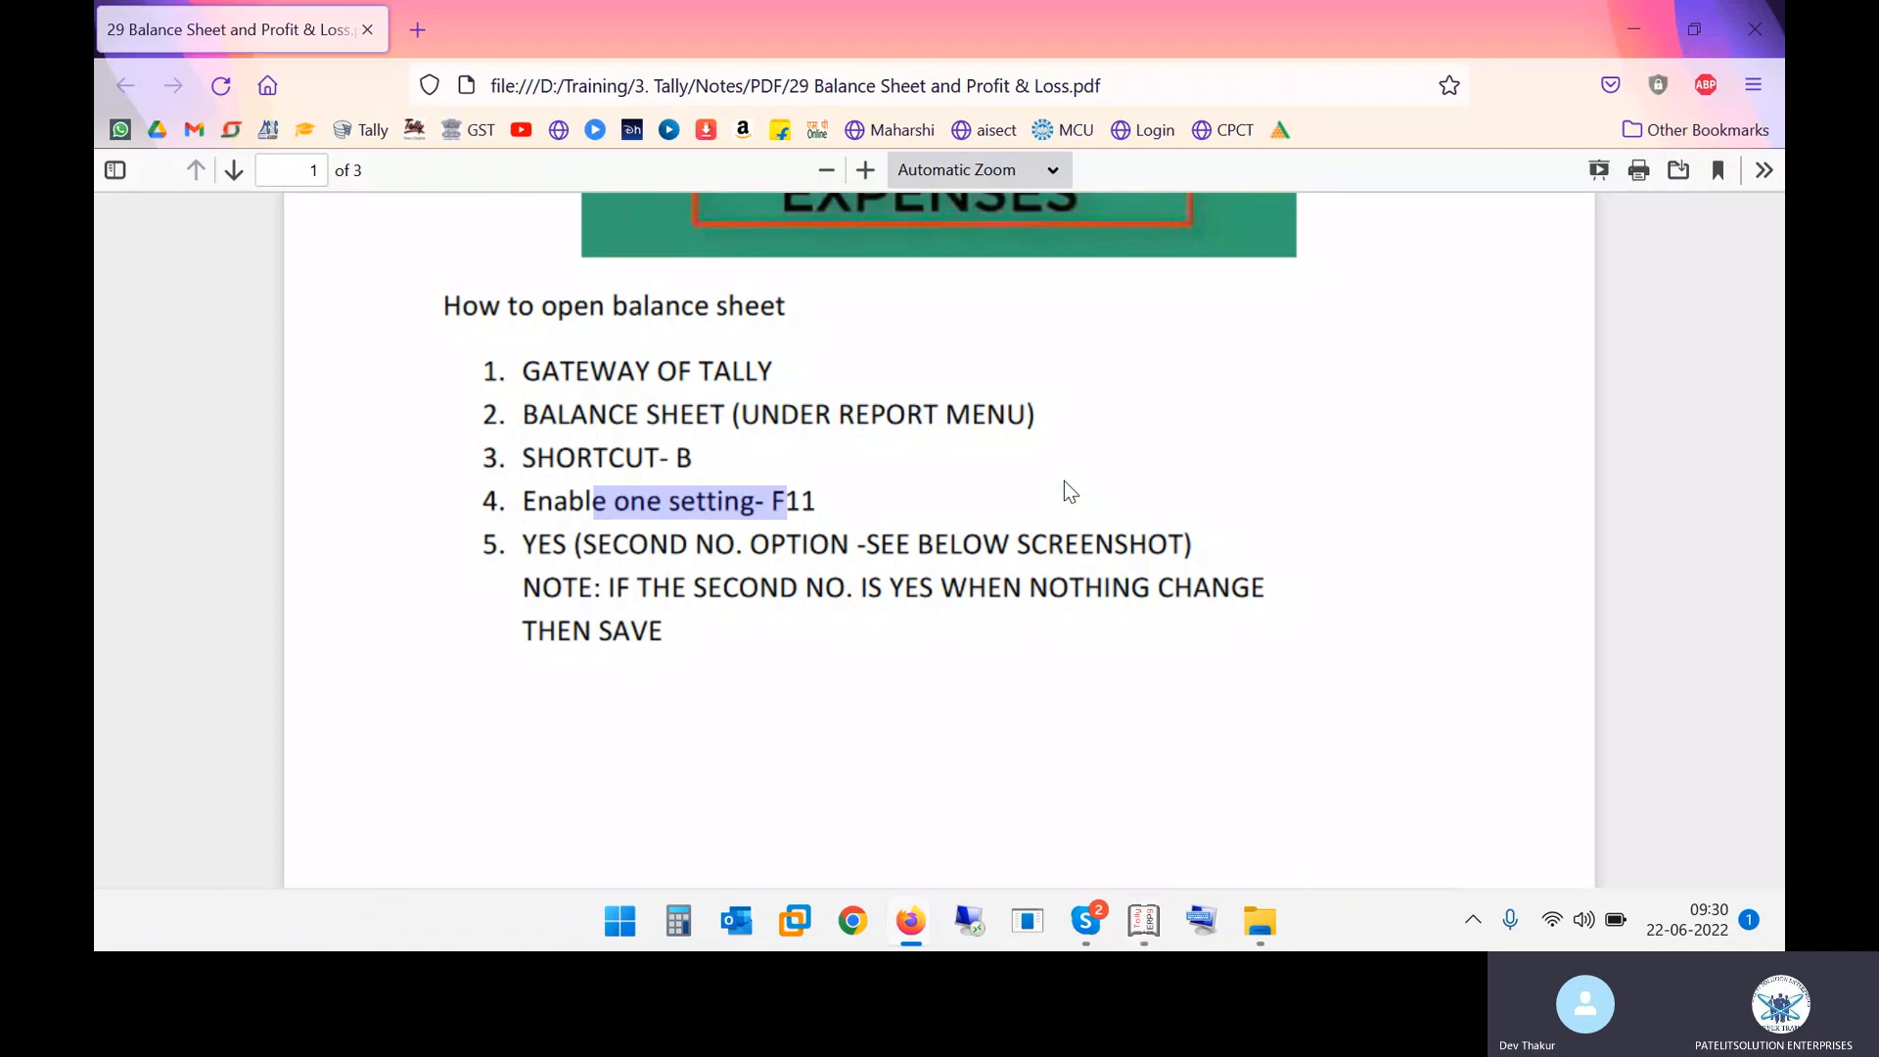
key(alt+Tab)
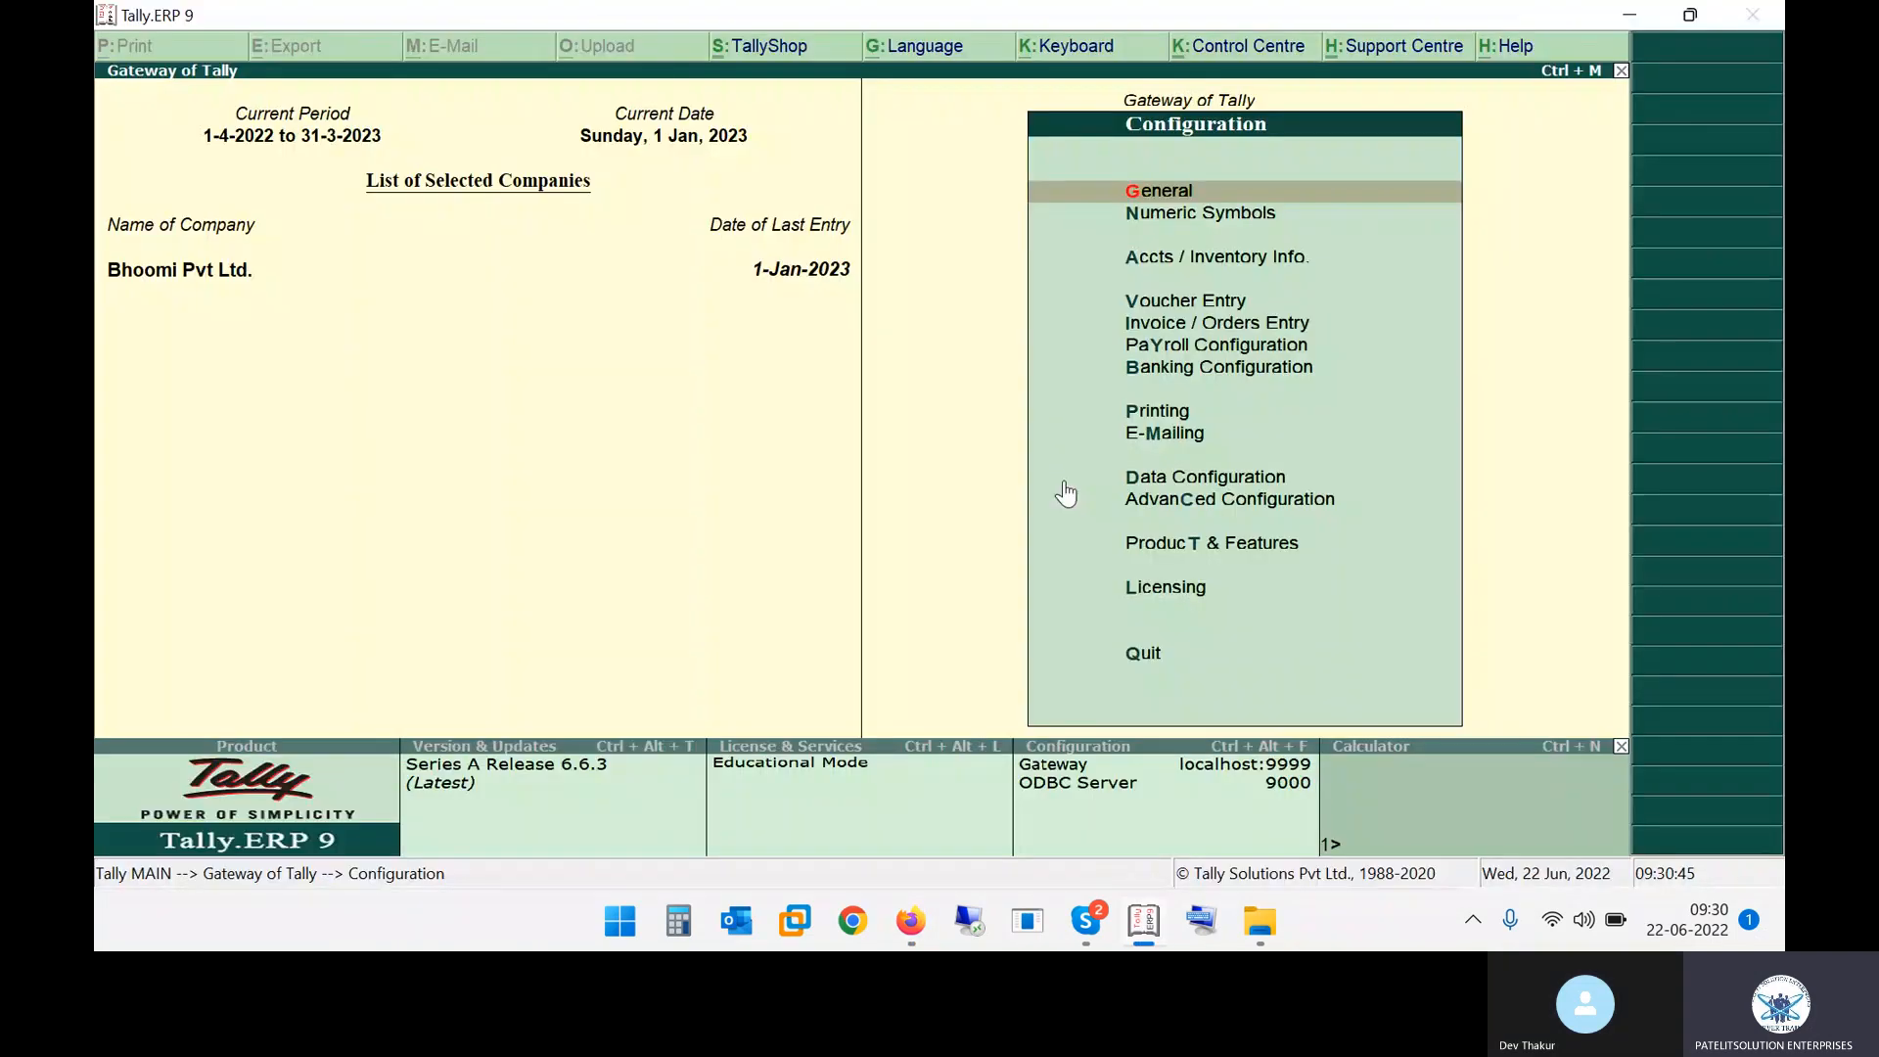
key(Escape)
Open the Balance Sheet with its shortcut and bring up its Accounting Features alteration screen
key(b)
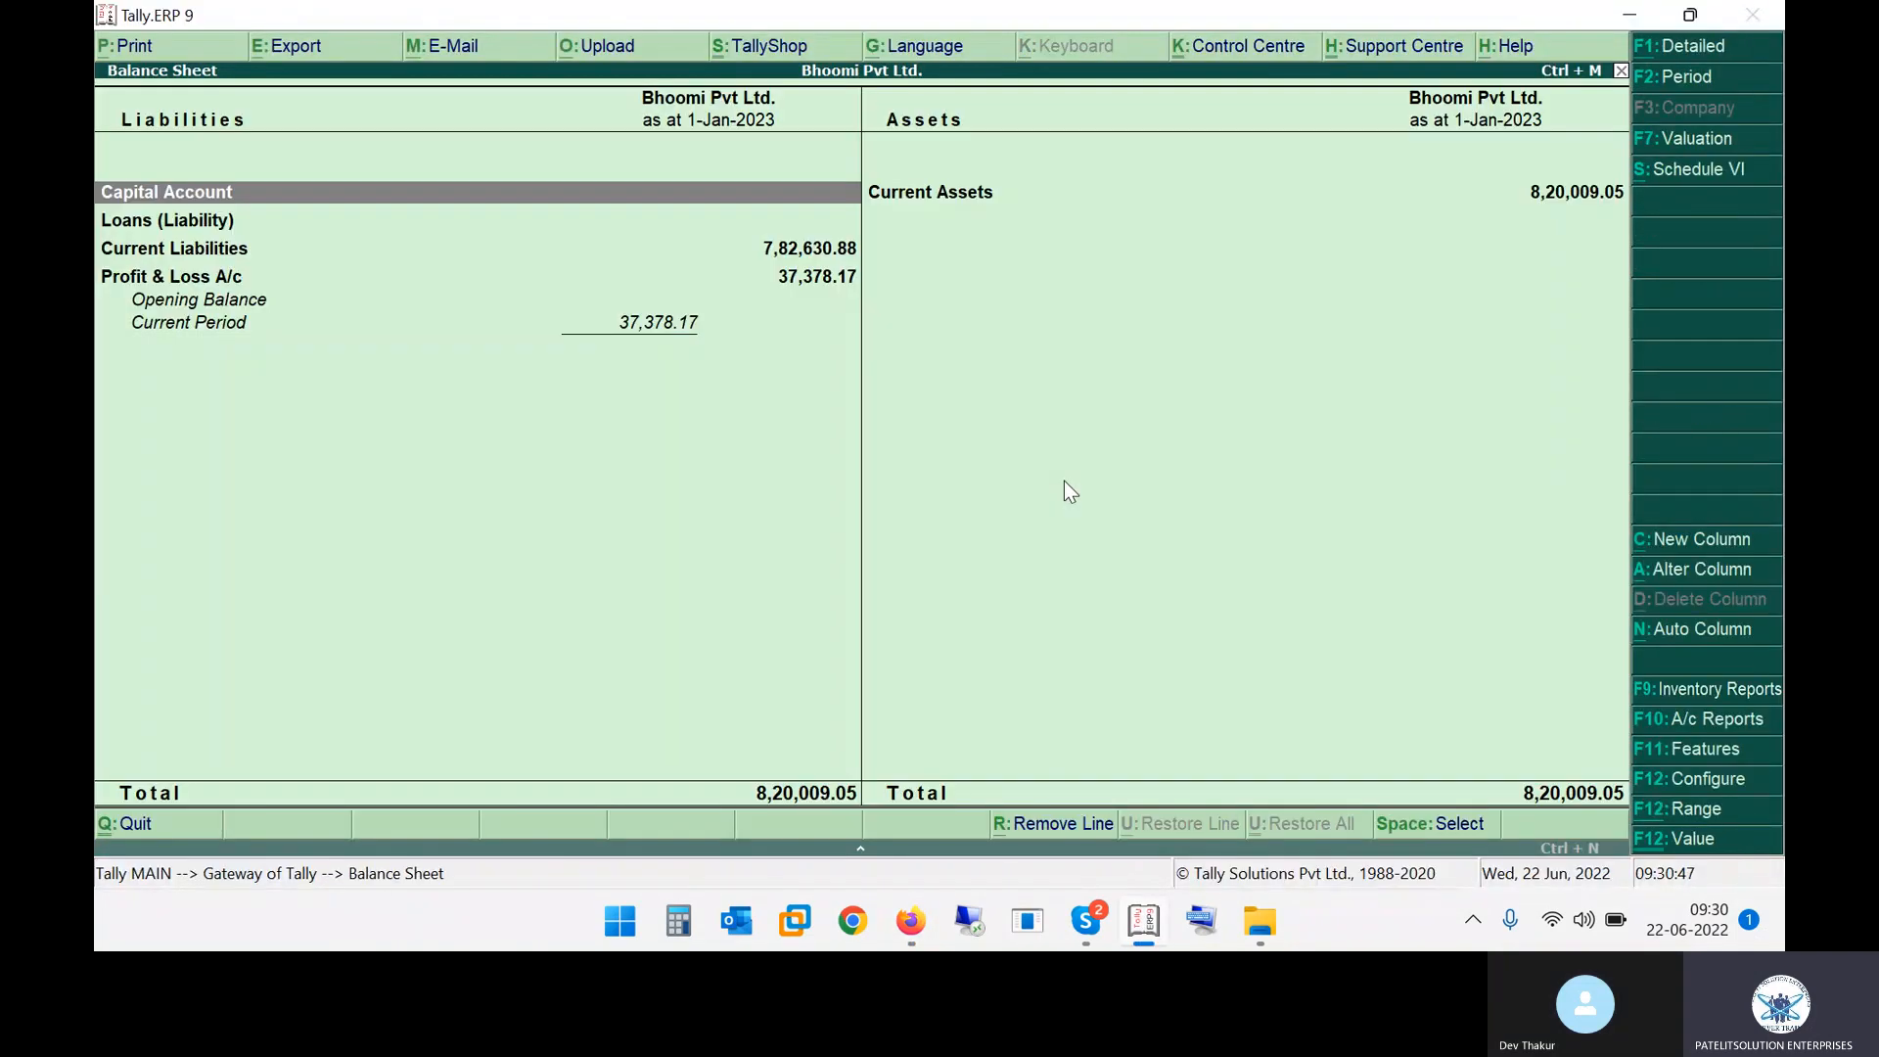
key(F11)
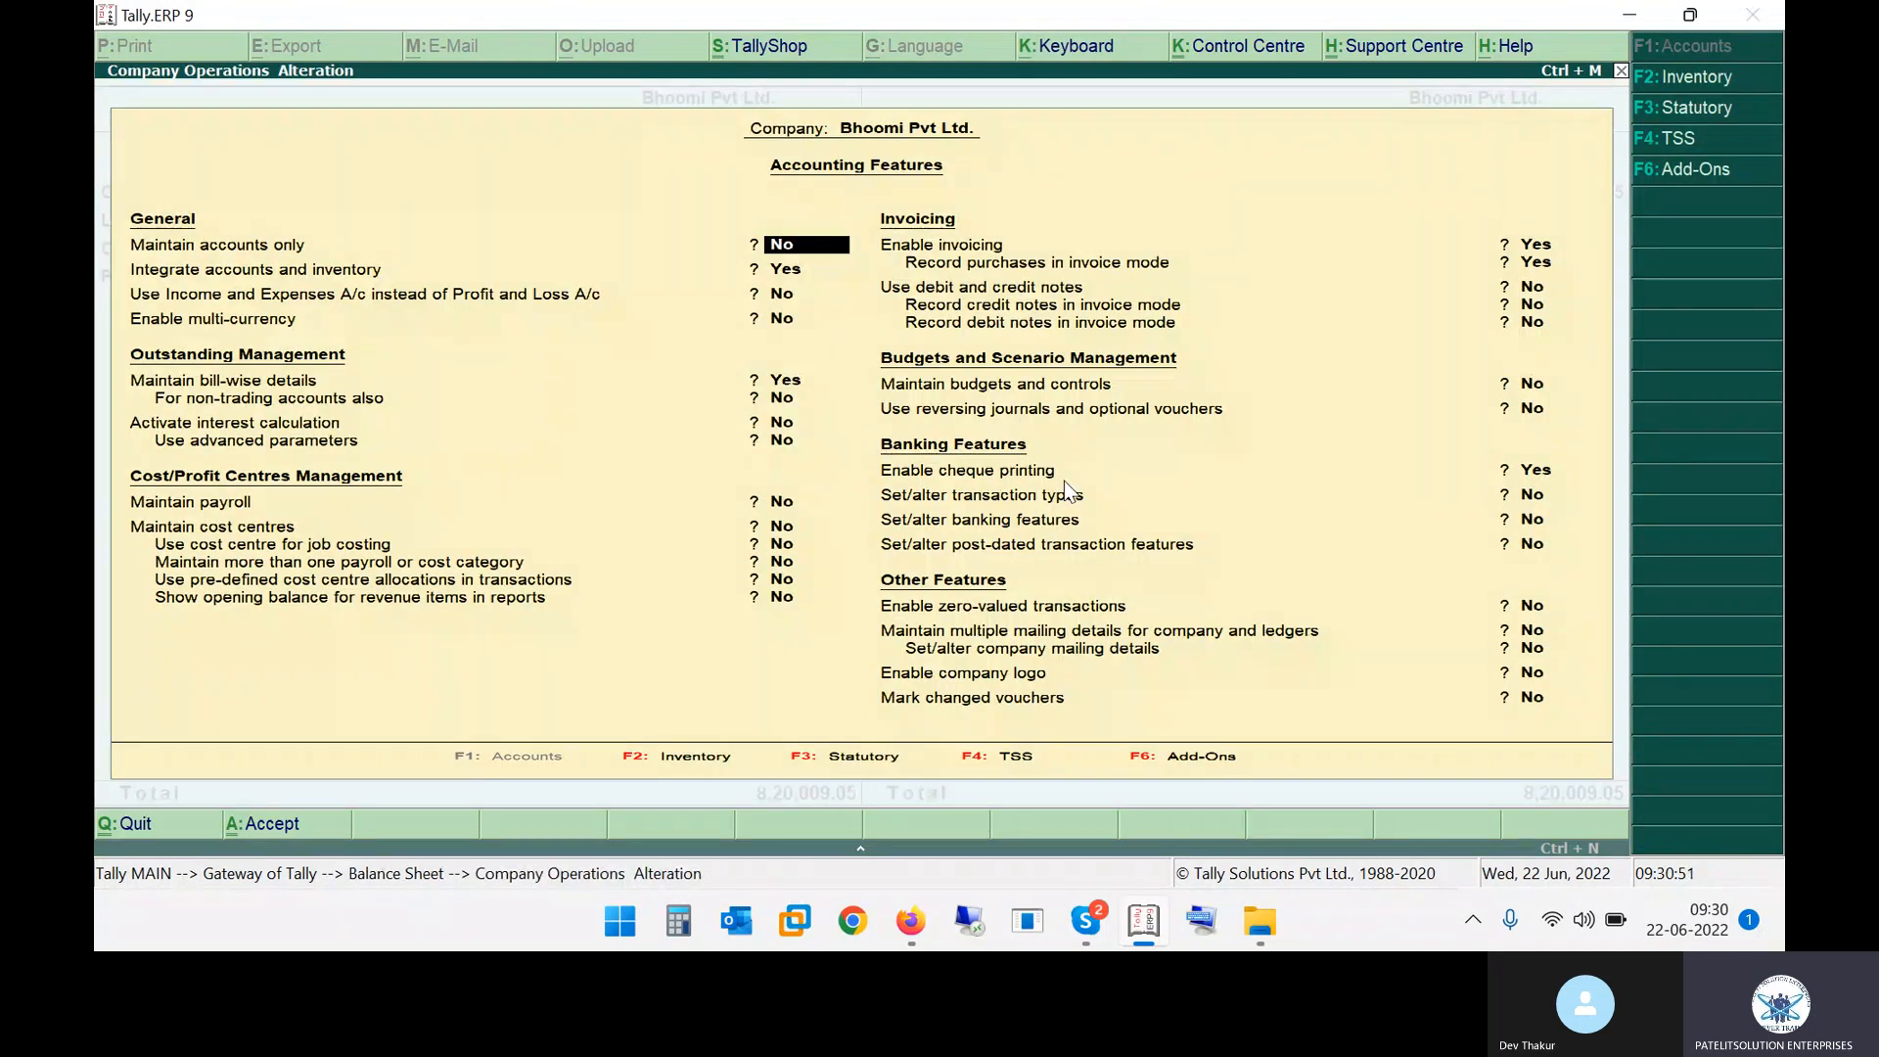
Switch to the PDF notes and highlight the shortcut and the second-option YES instruction
key(alt+Tab)
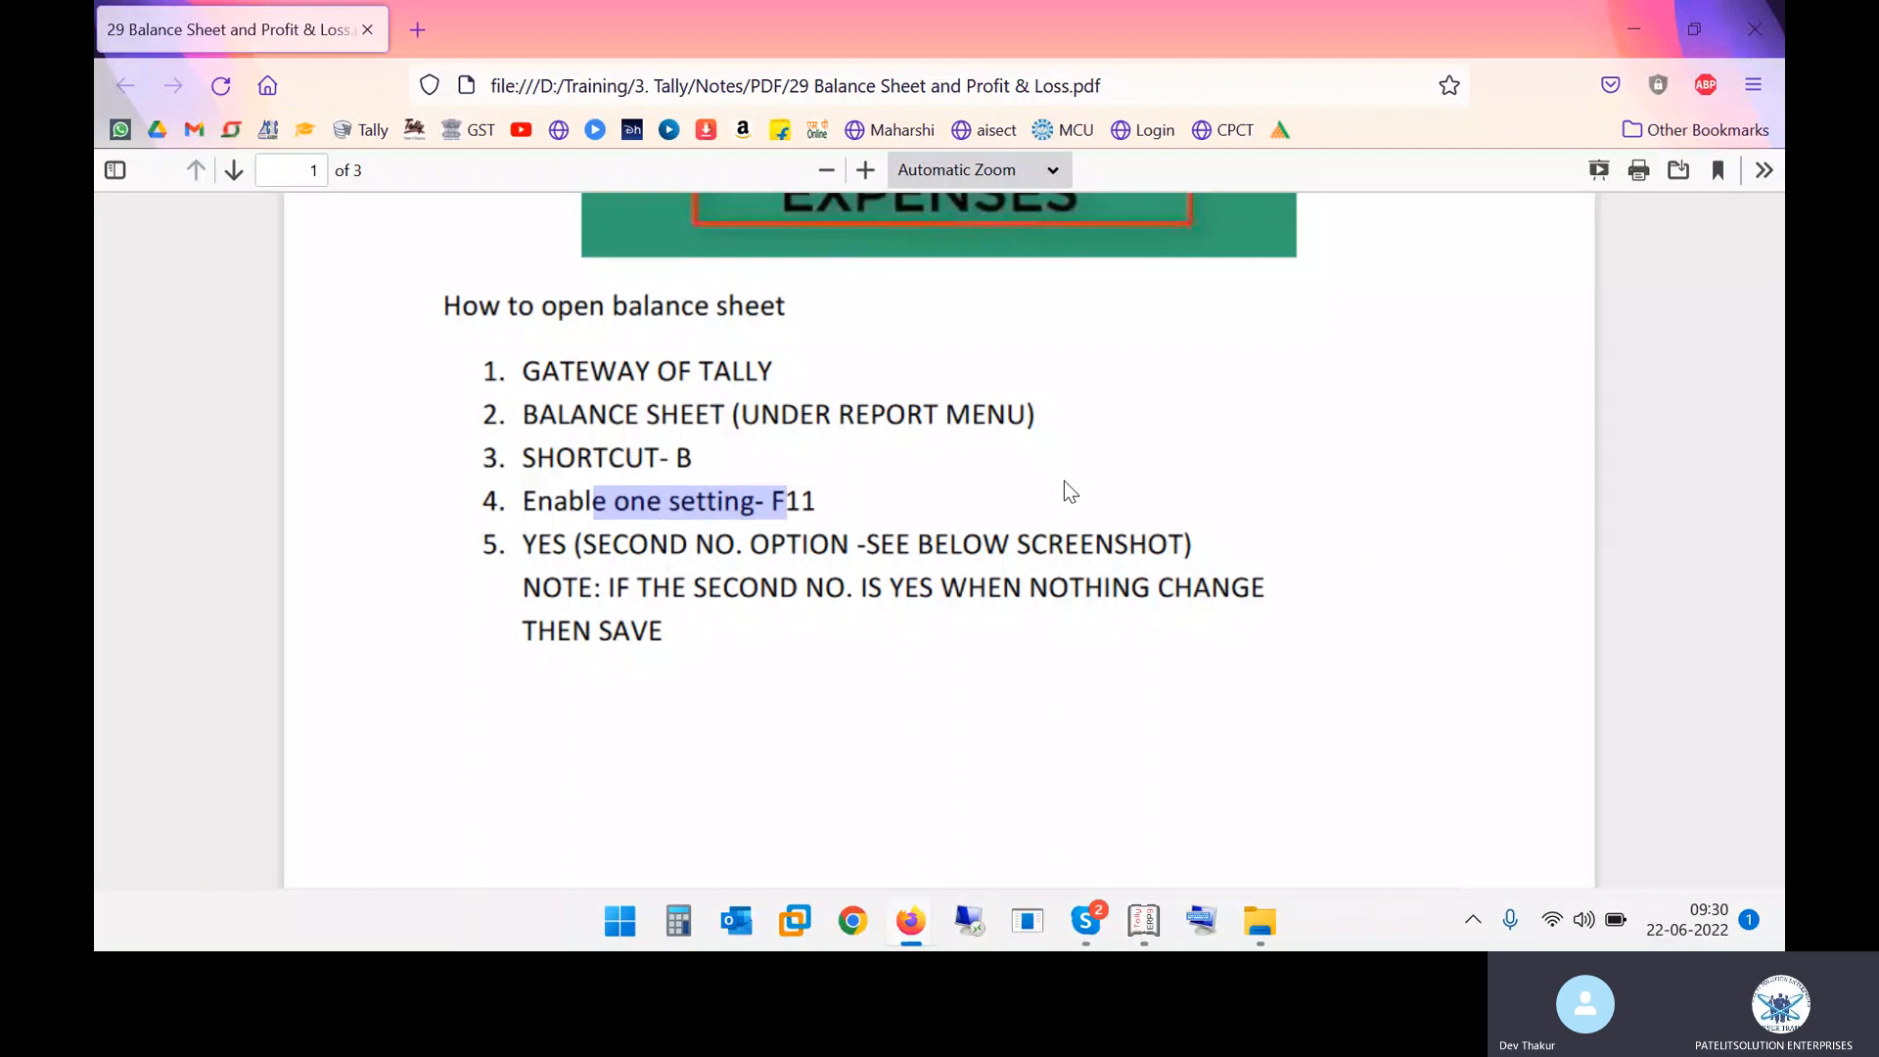
drag(669, 458, 678, 458)
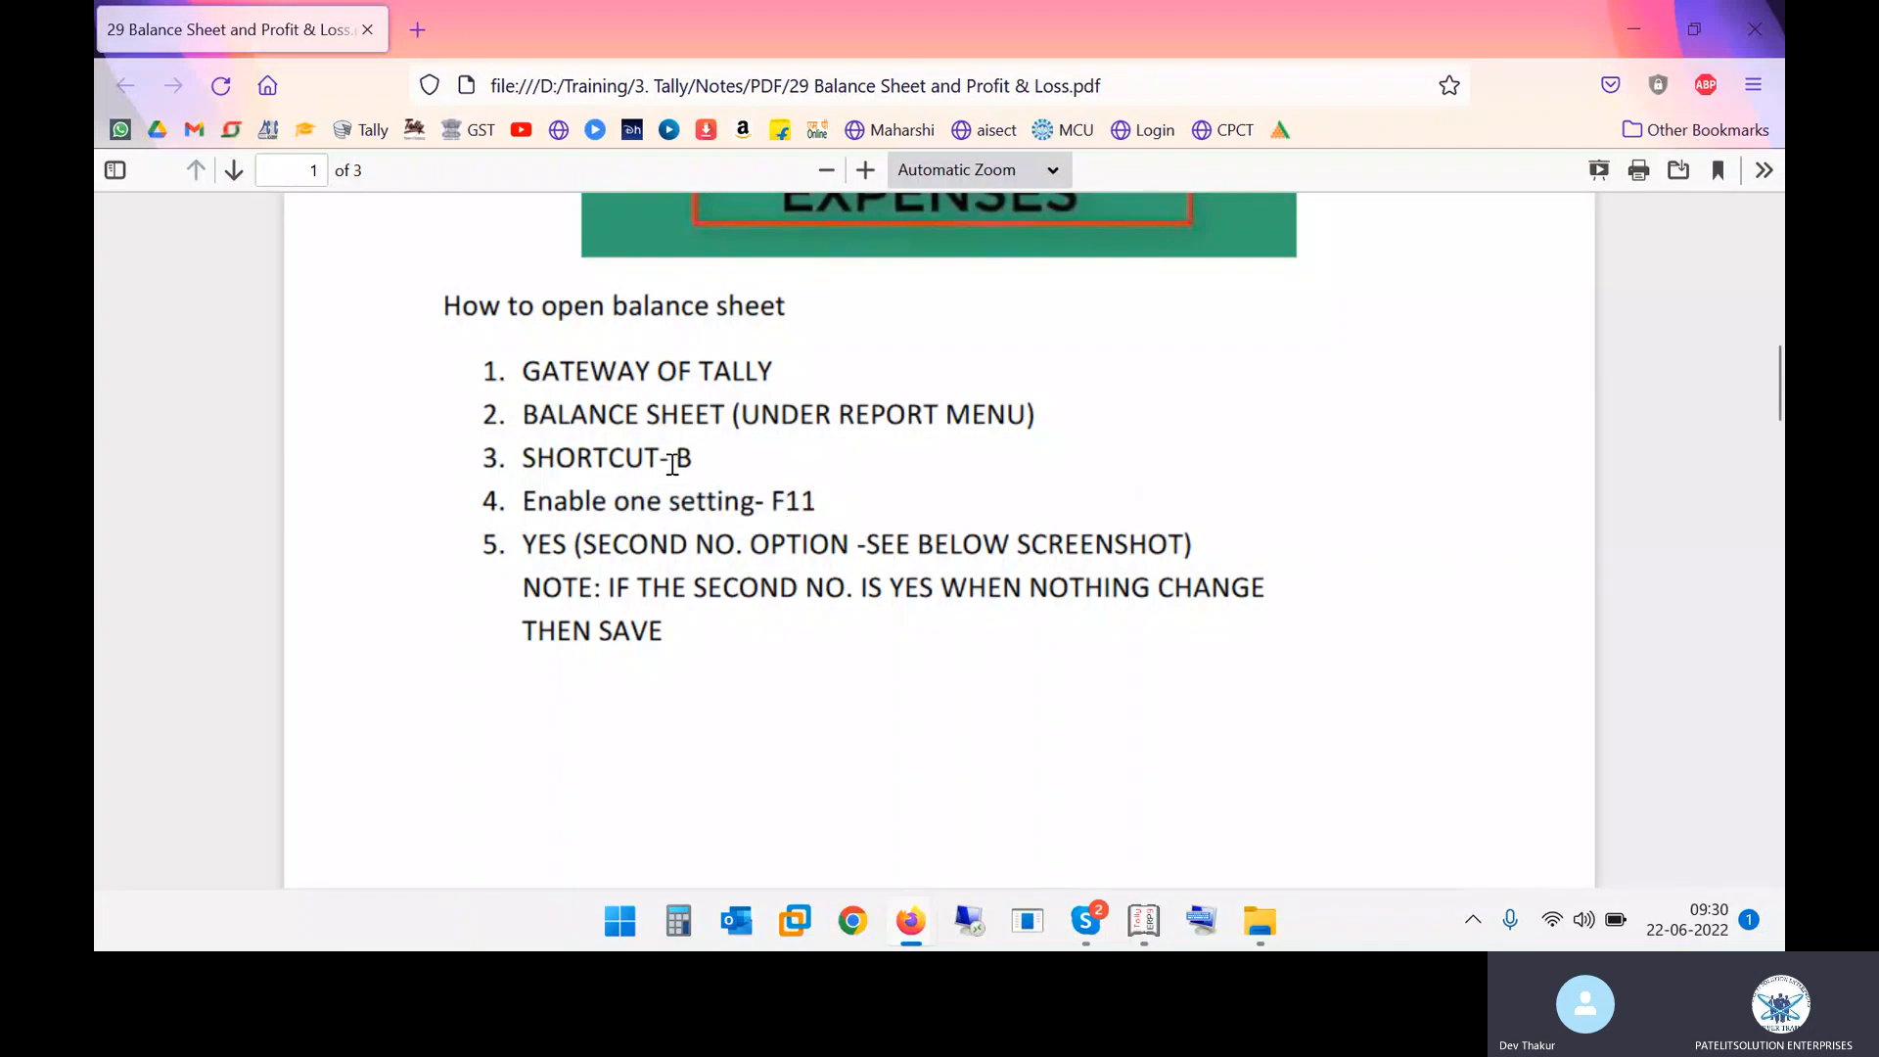
key(alt+Tab)
key(alt+Tab)
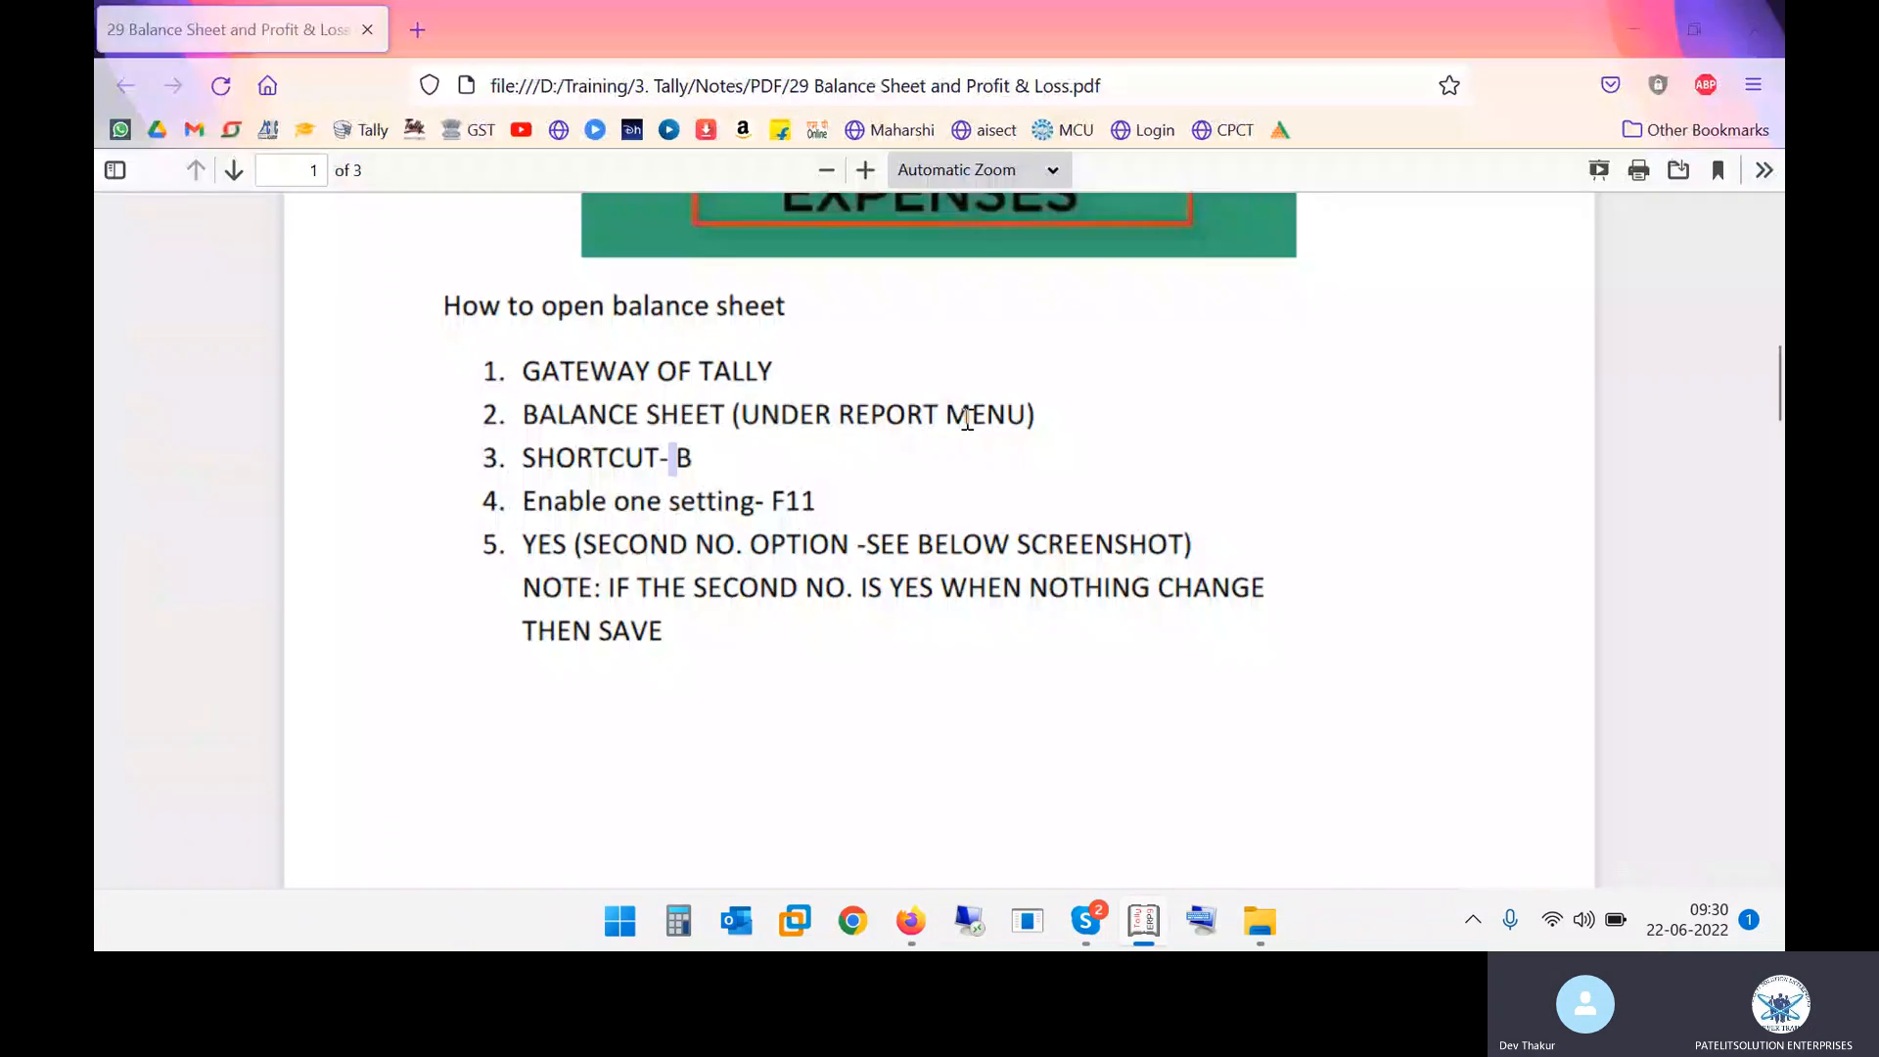
drag(577, 544, 722, 551)
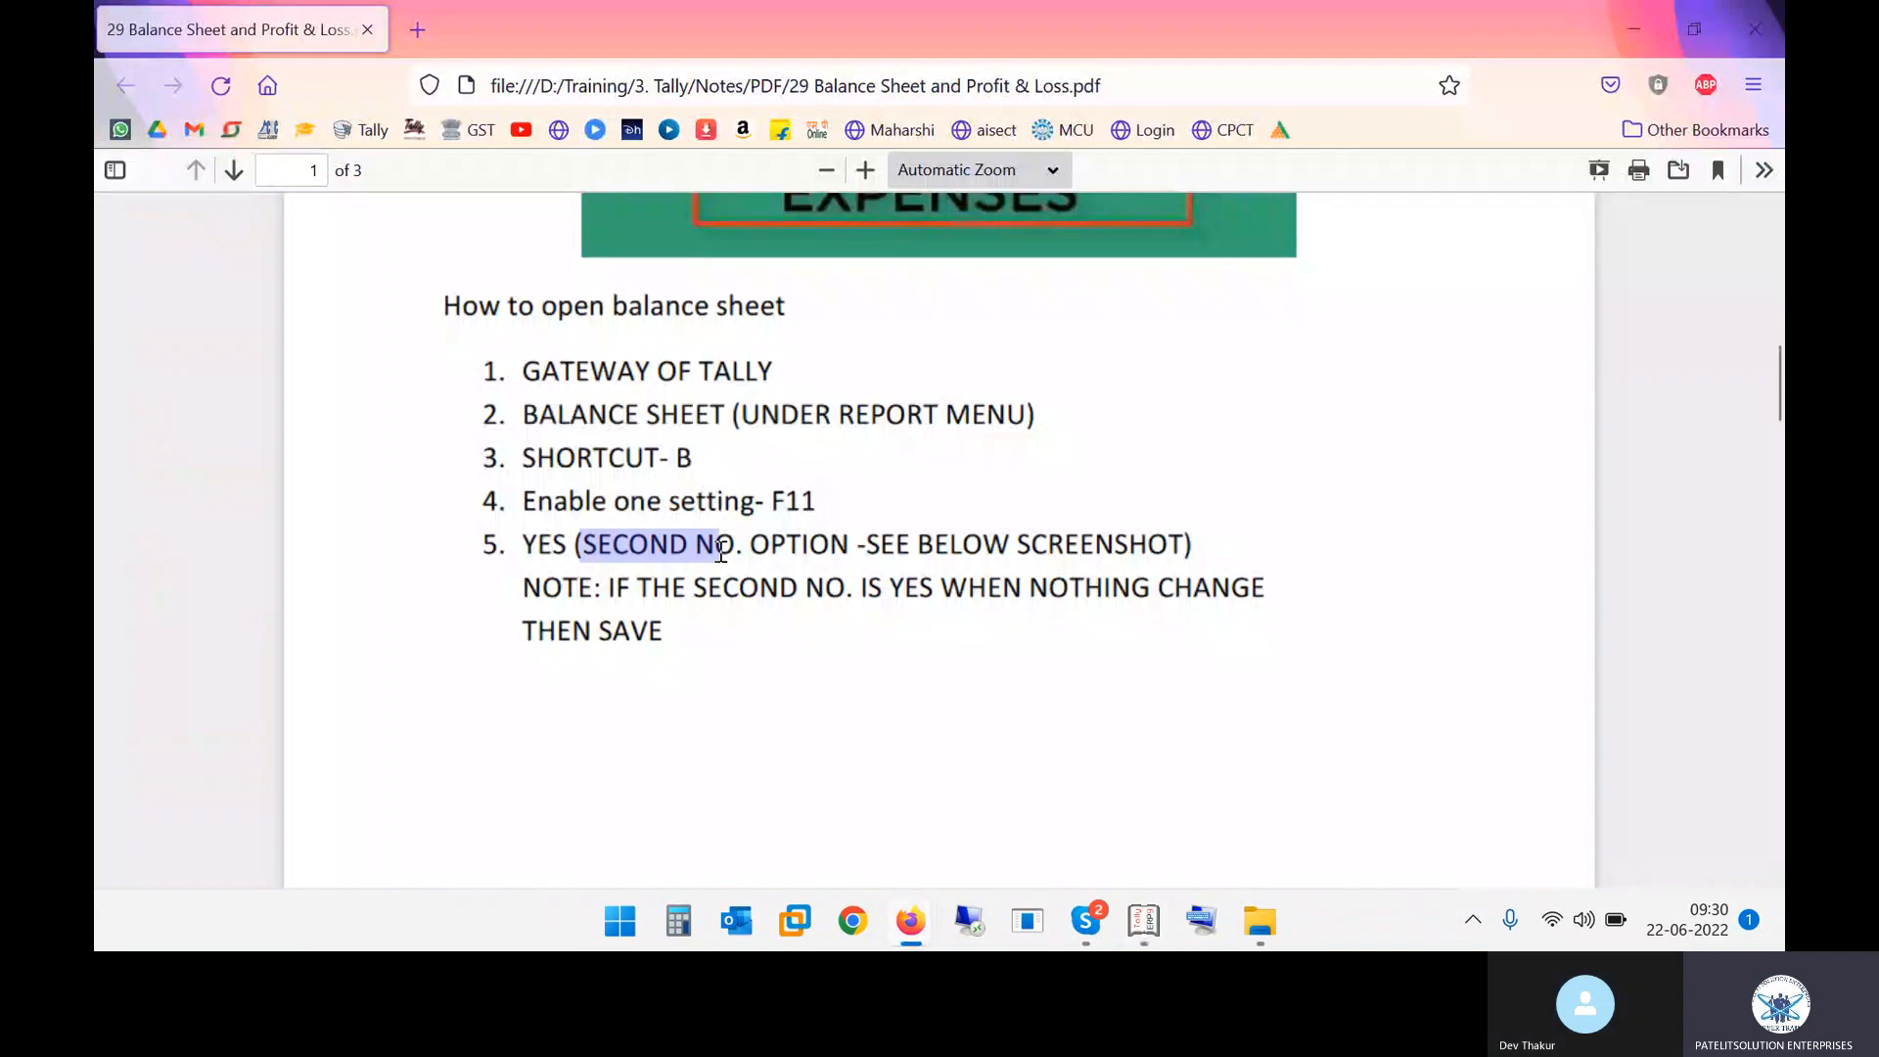
Review the Integrate accounts and inventory setting on the Accounting Features screen without changing it, then return to the notes
key(alt+Tab)
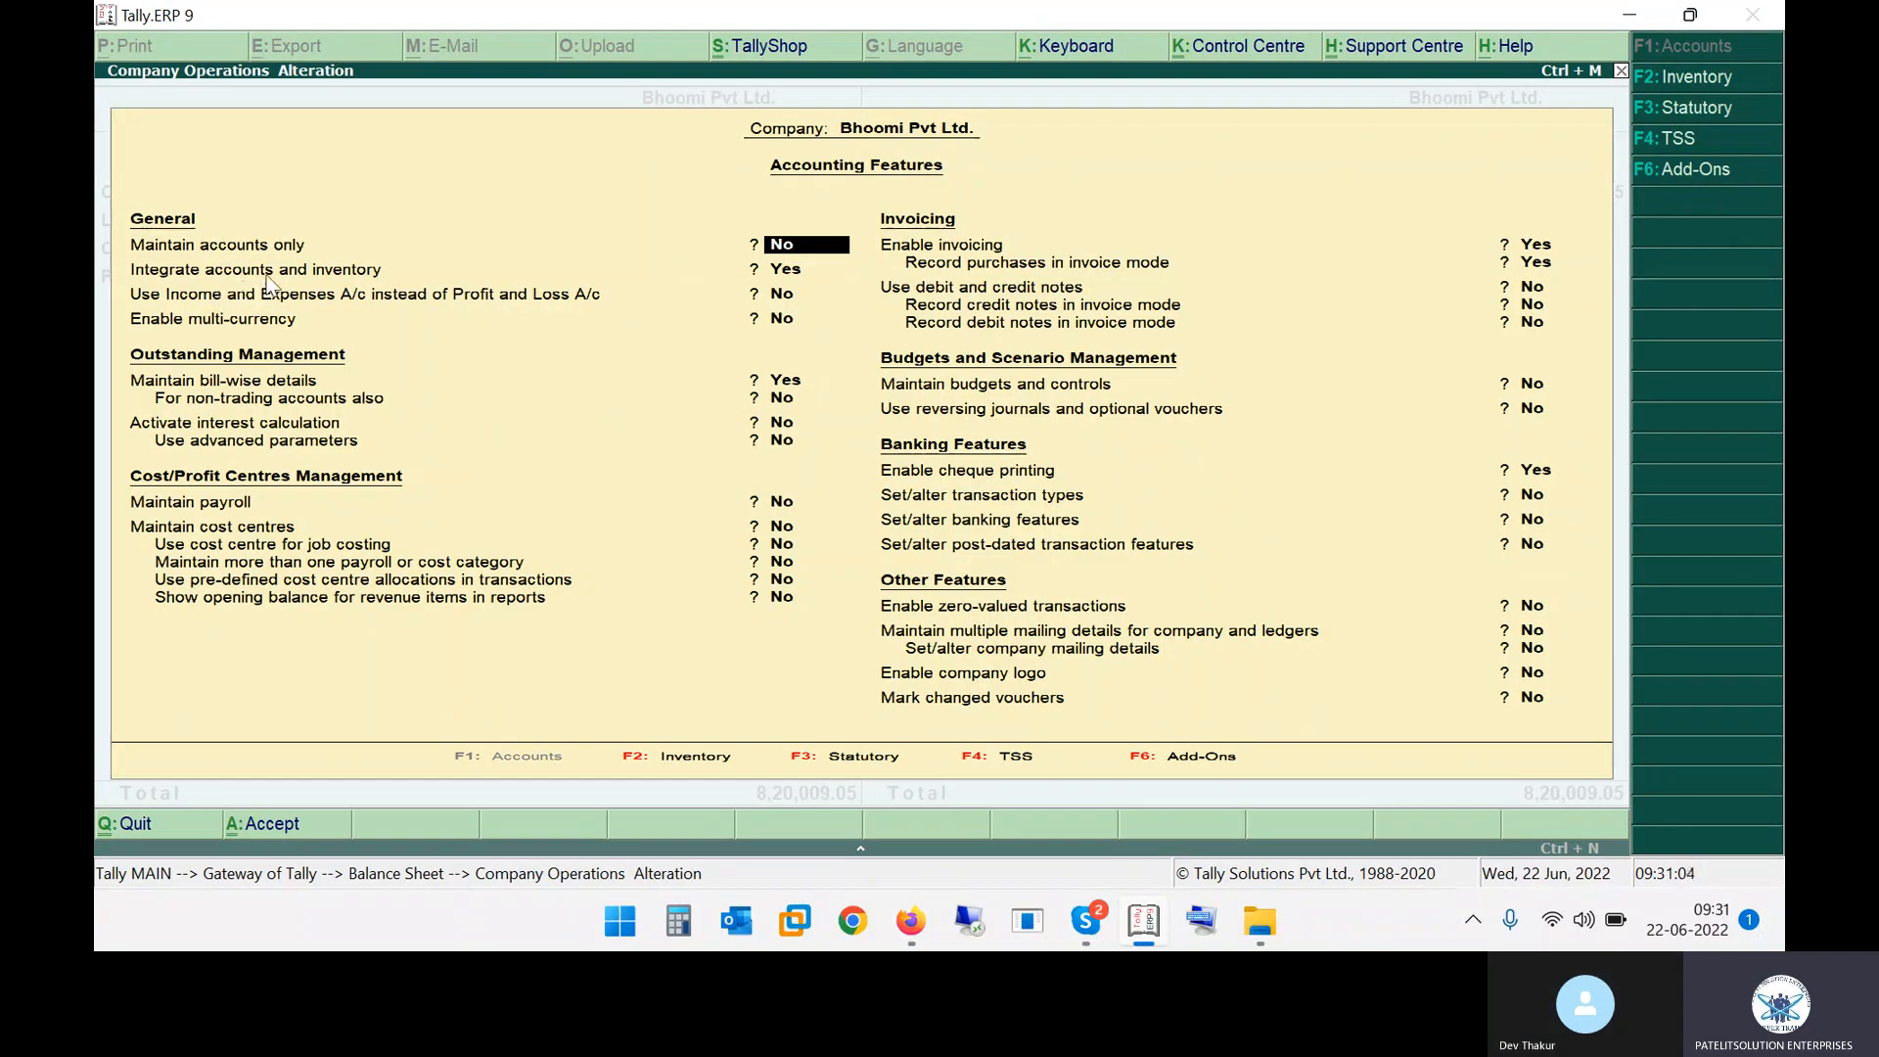
key(Return)
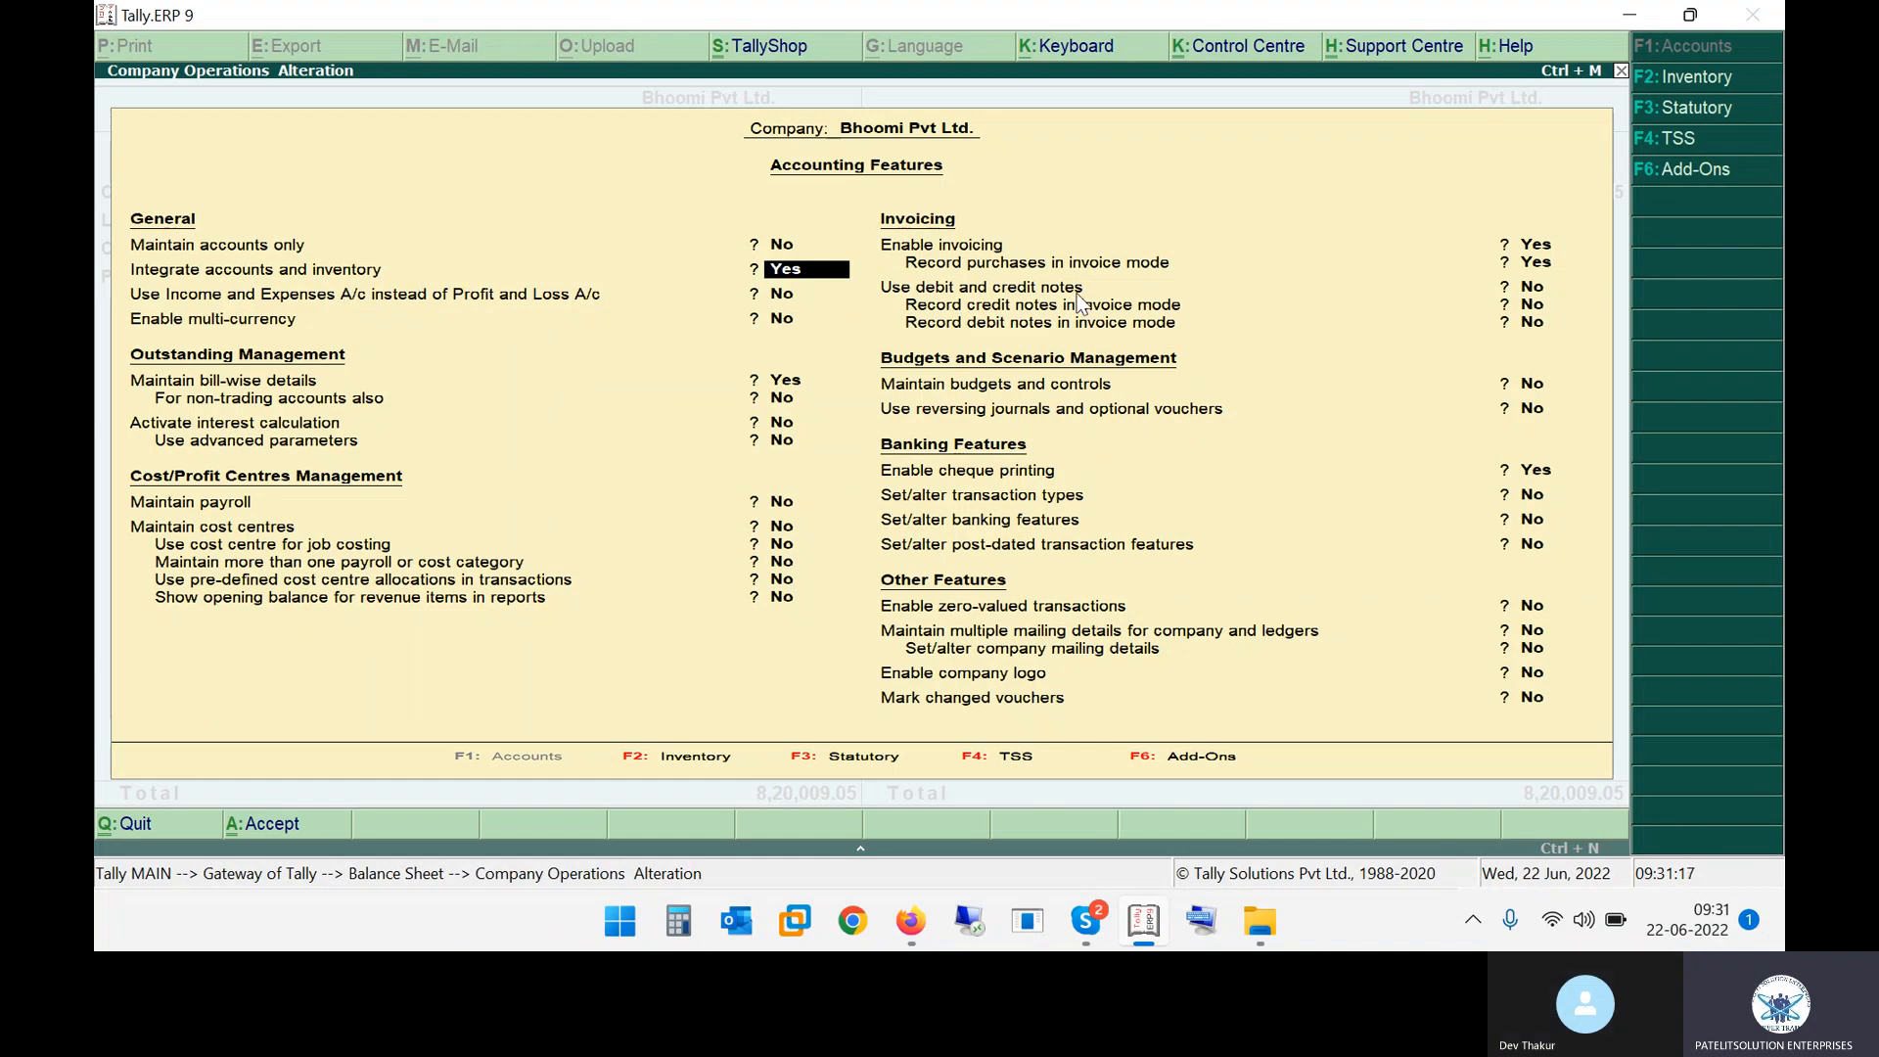
key(alt+Tab)
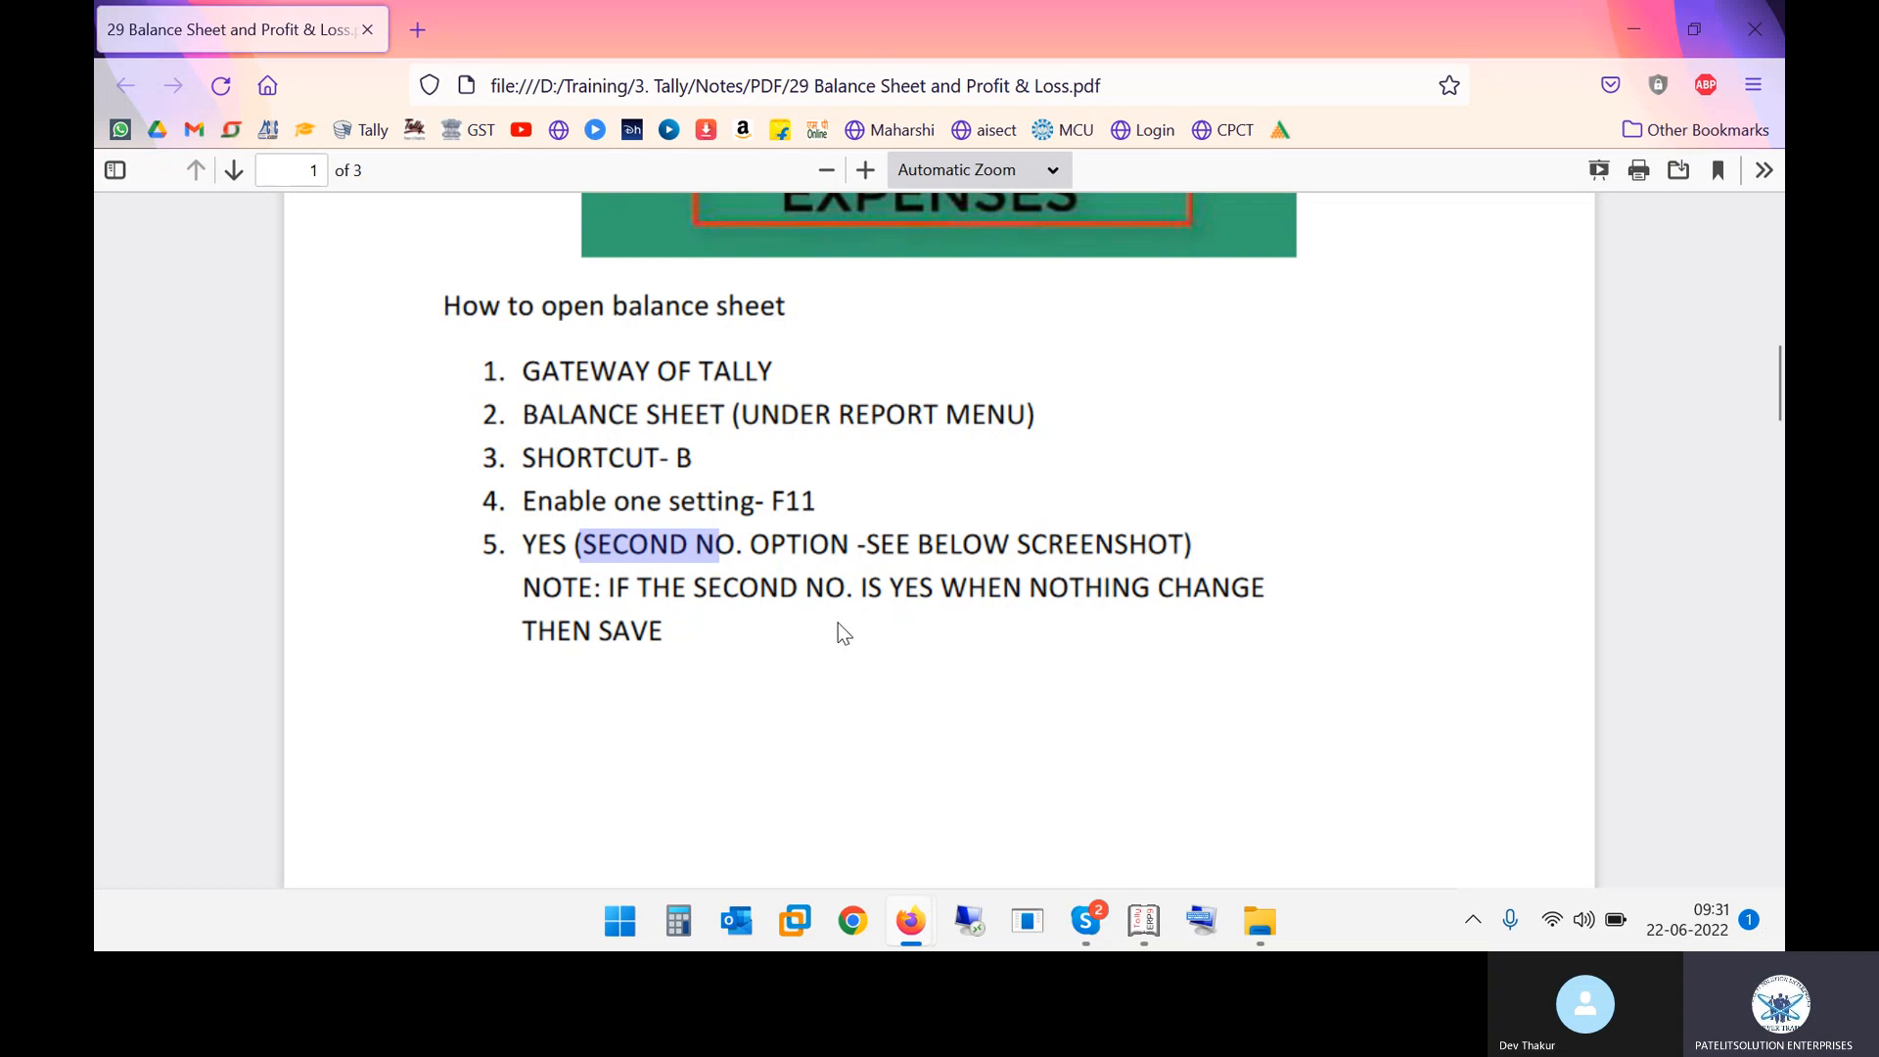
key(alt+Tab)
key(Up)
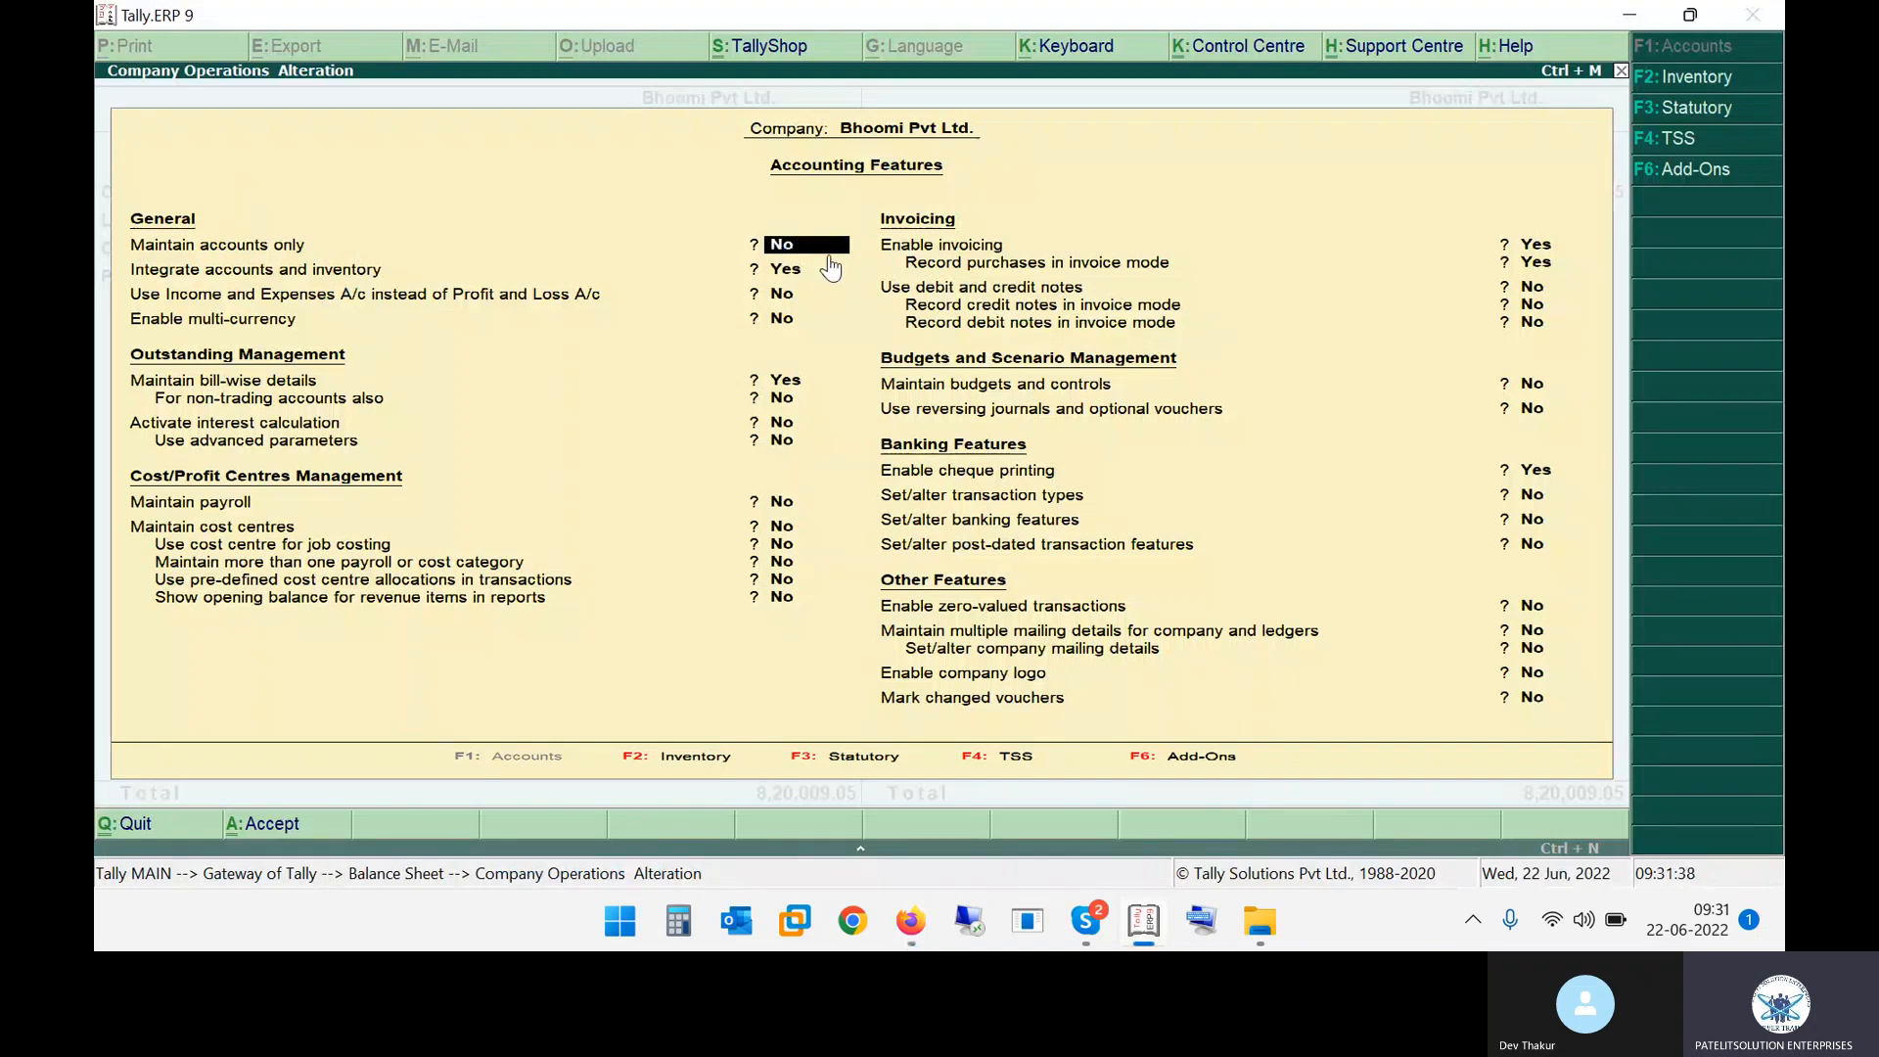
key(Return)
key(alt+Tab)
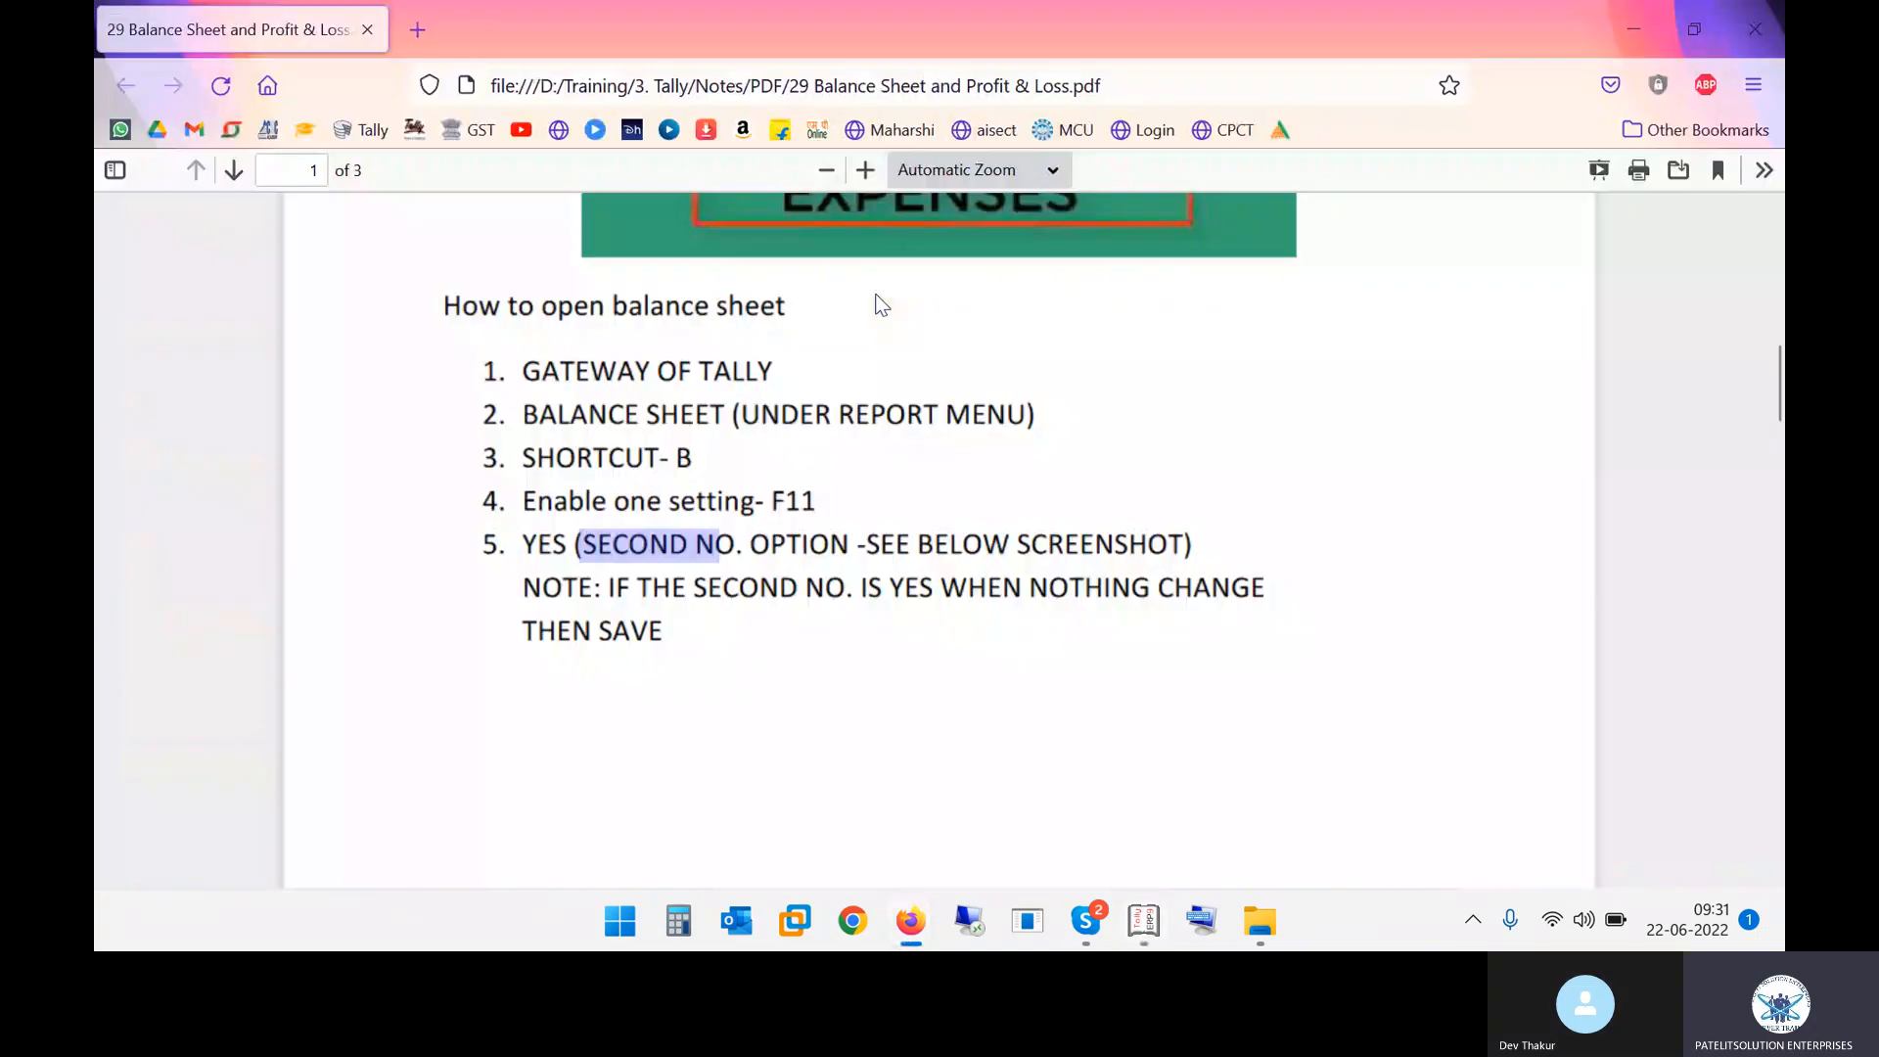
Scroll through the balance sheet notes to the Profit and Loss Account section and highlight its heading
scroll(979, 419, down, 3)
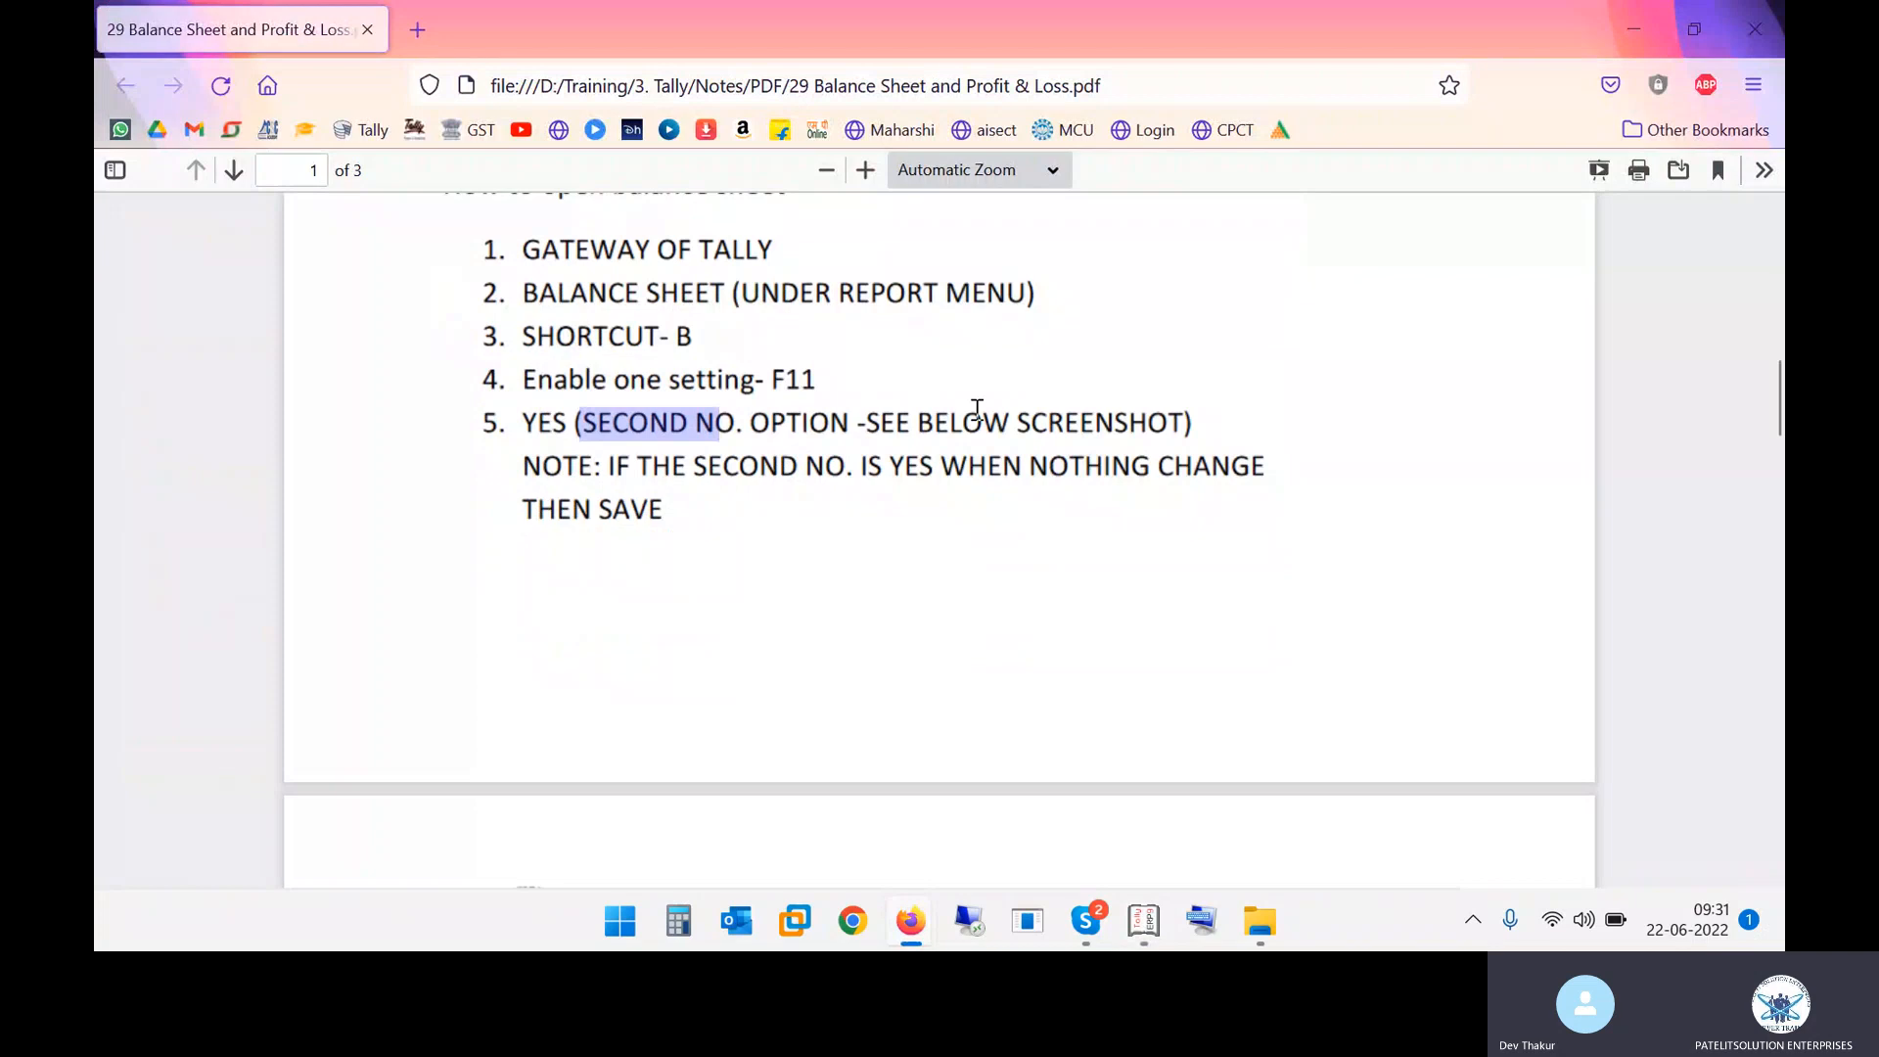
scroll(975, 409, down, 5)
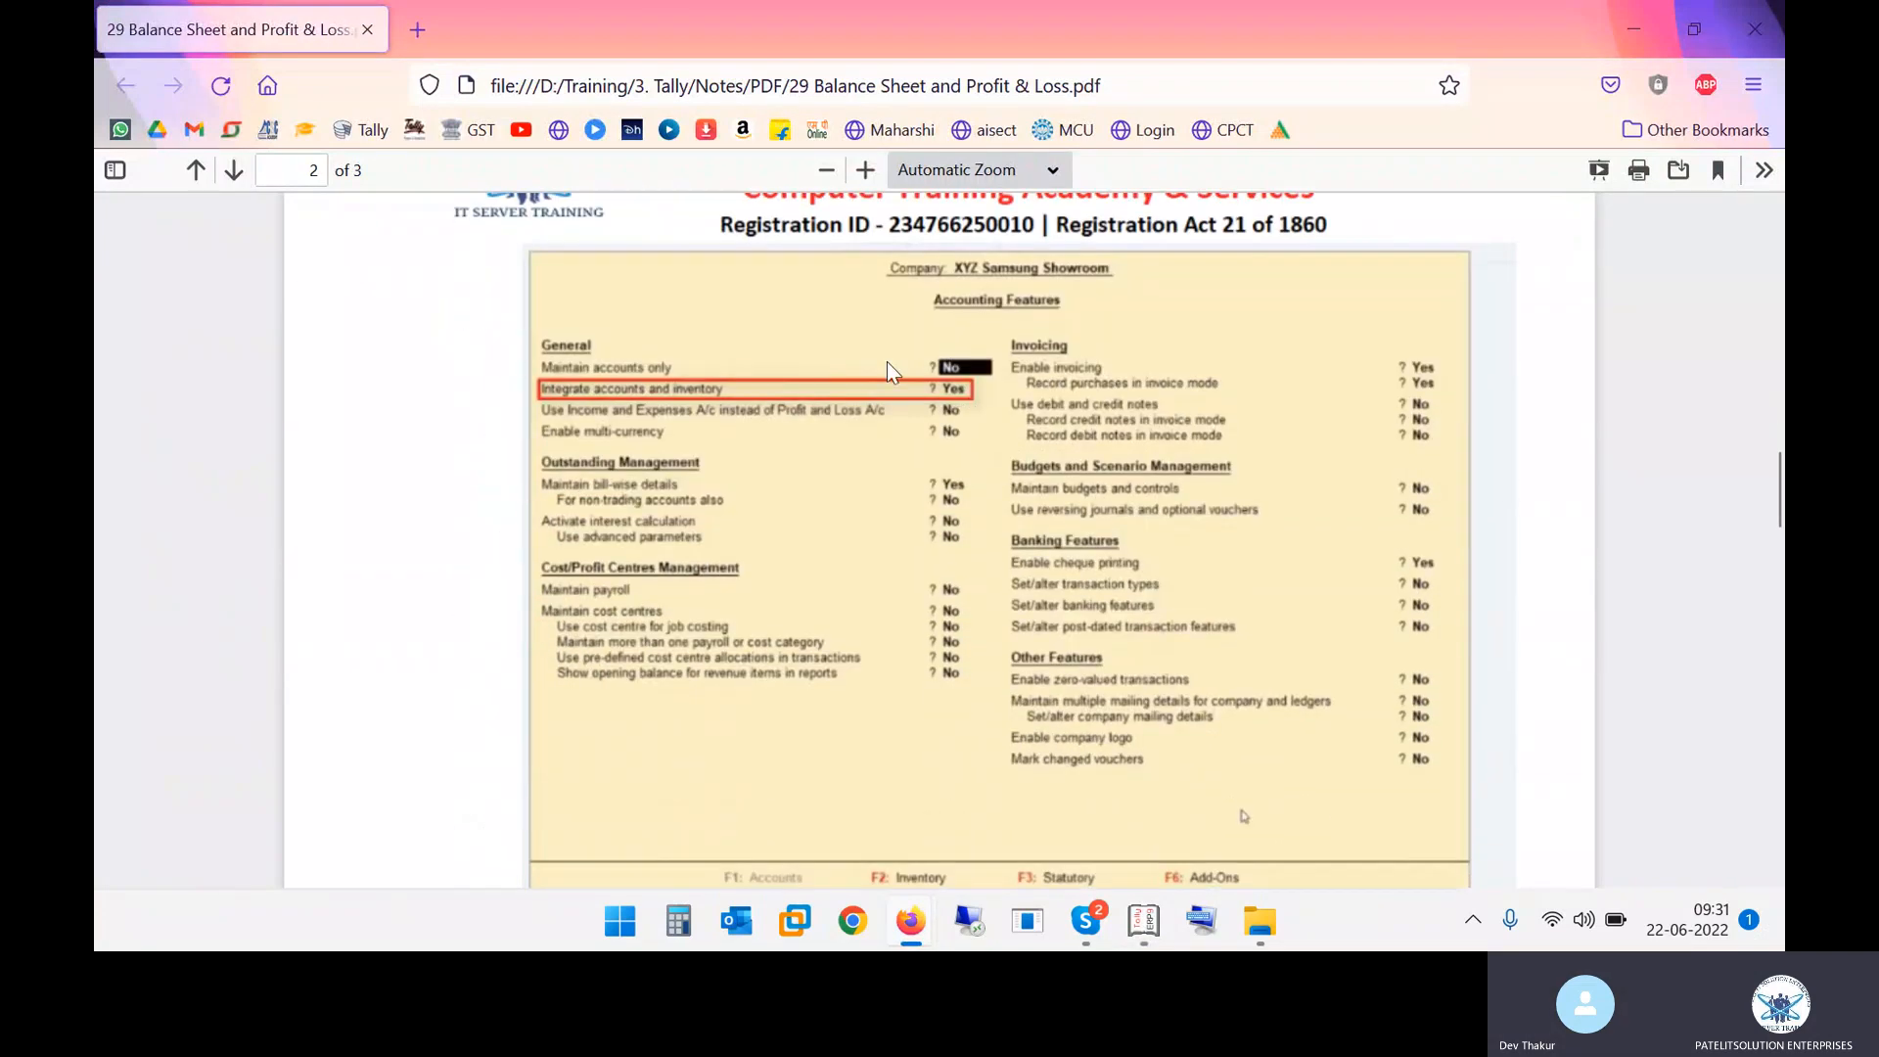
scroll(889, 411, down, 7)
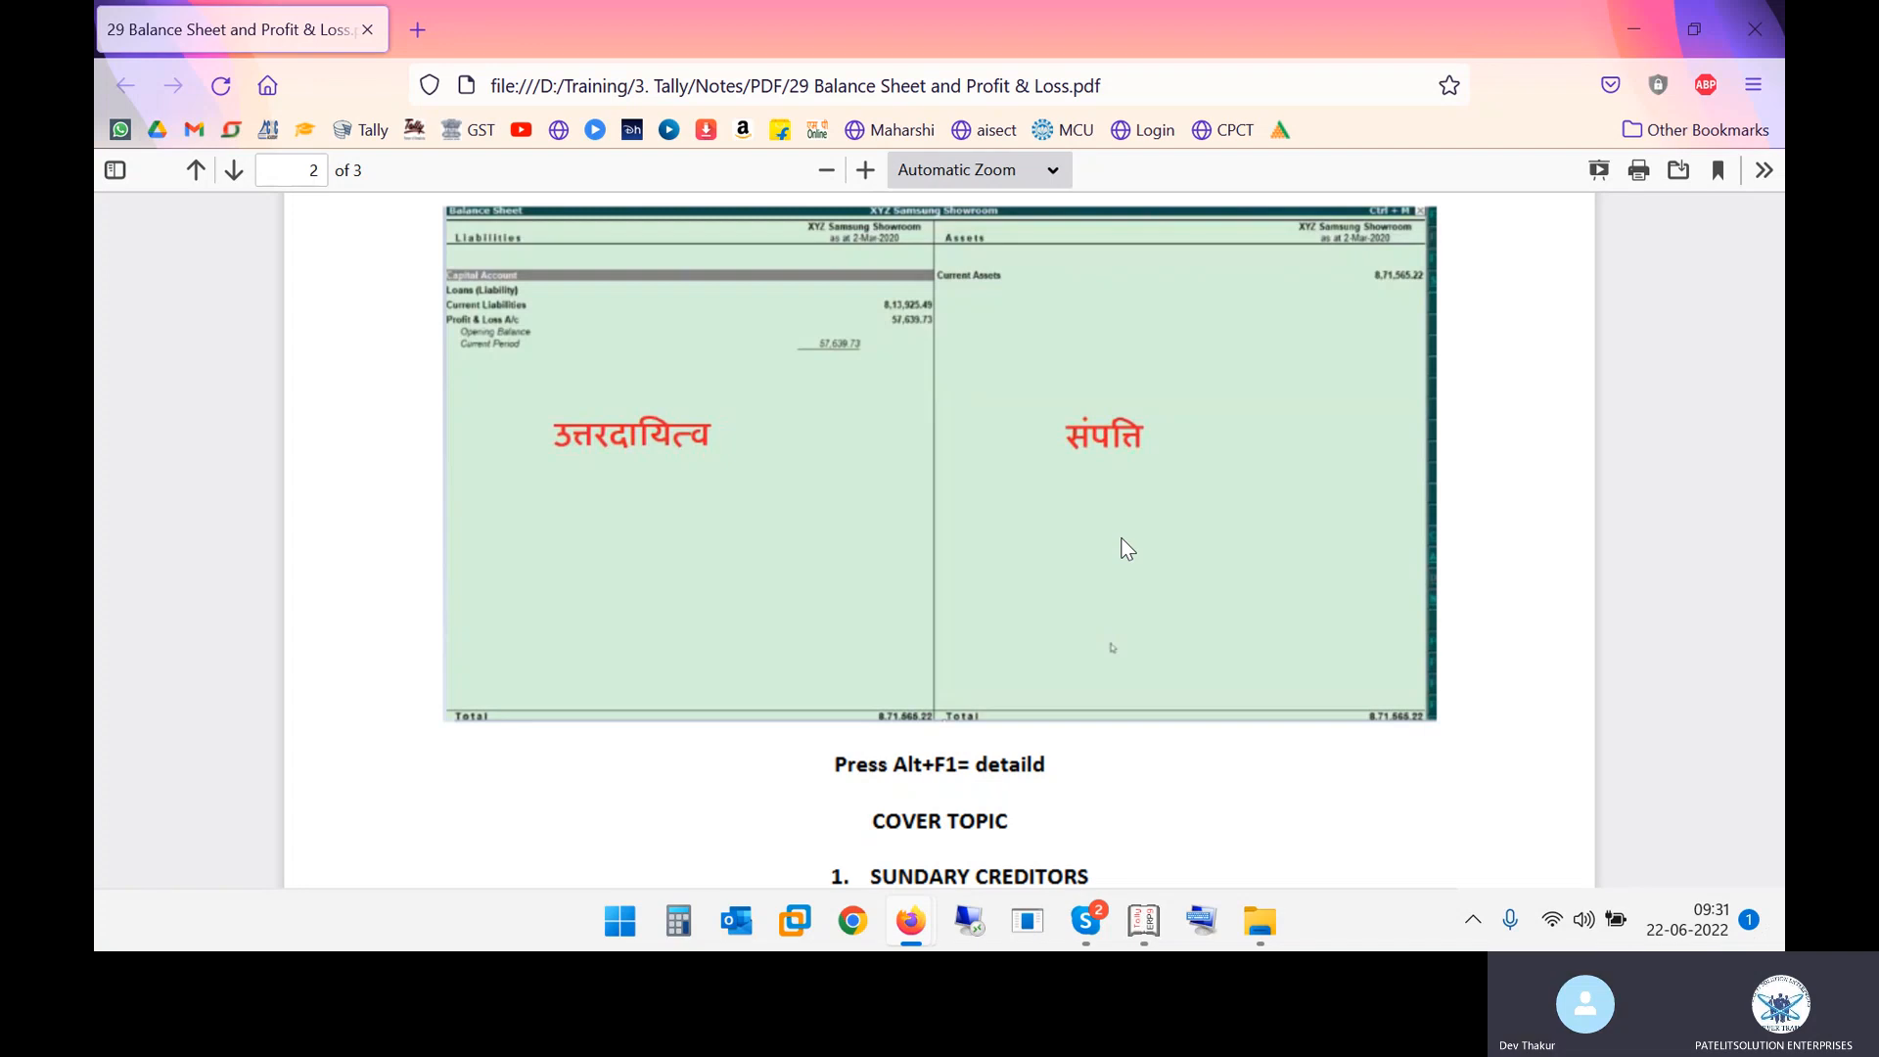
scroll(1128, 548, down, 5)
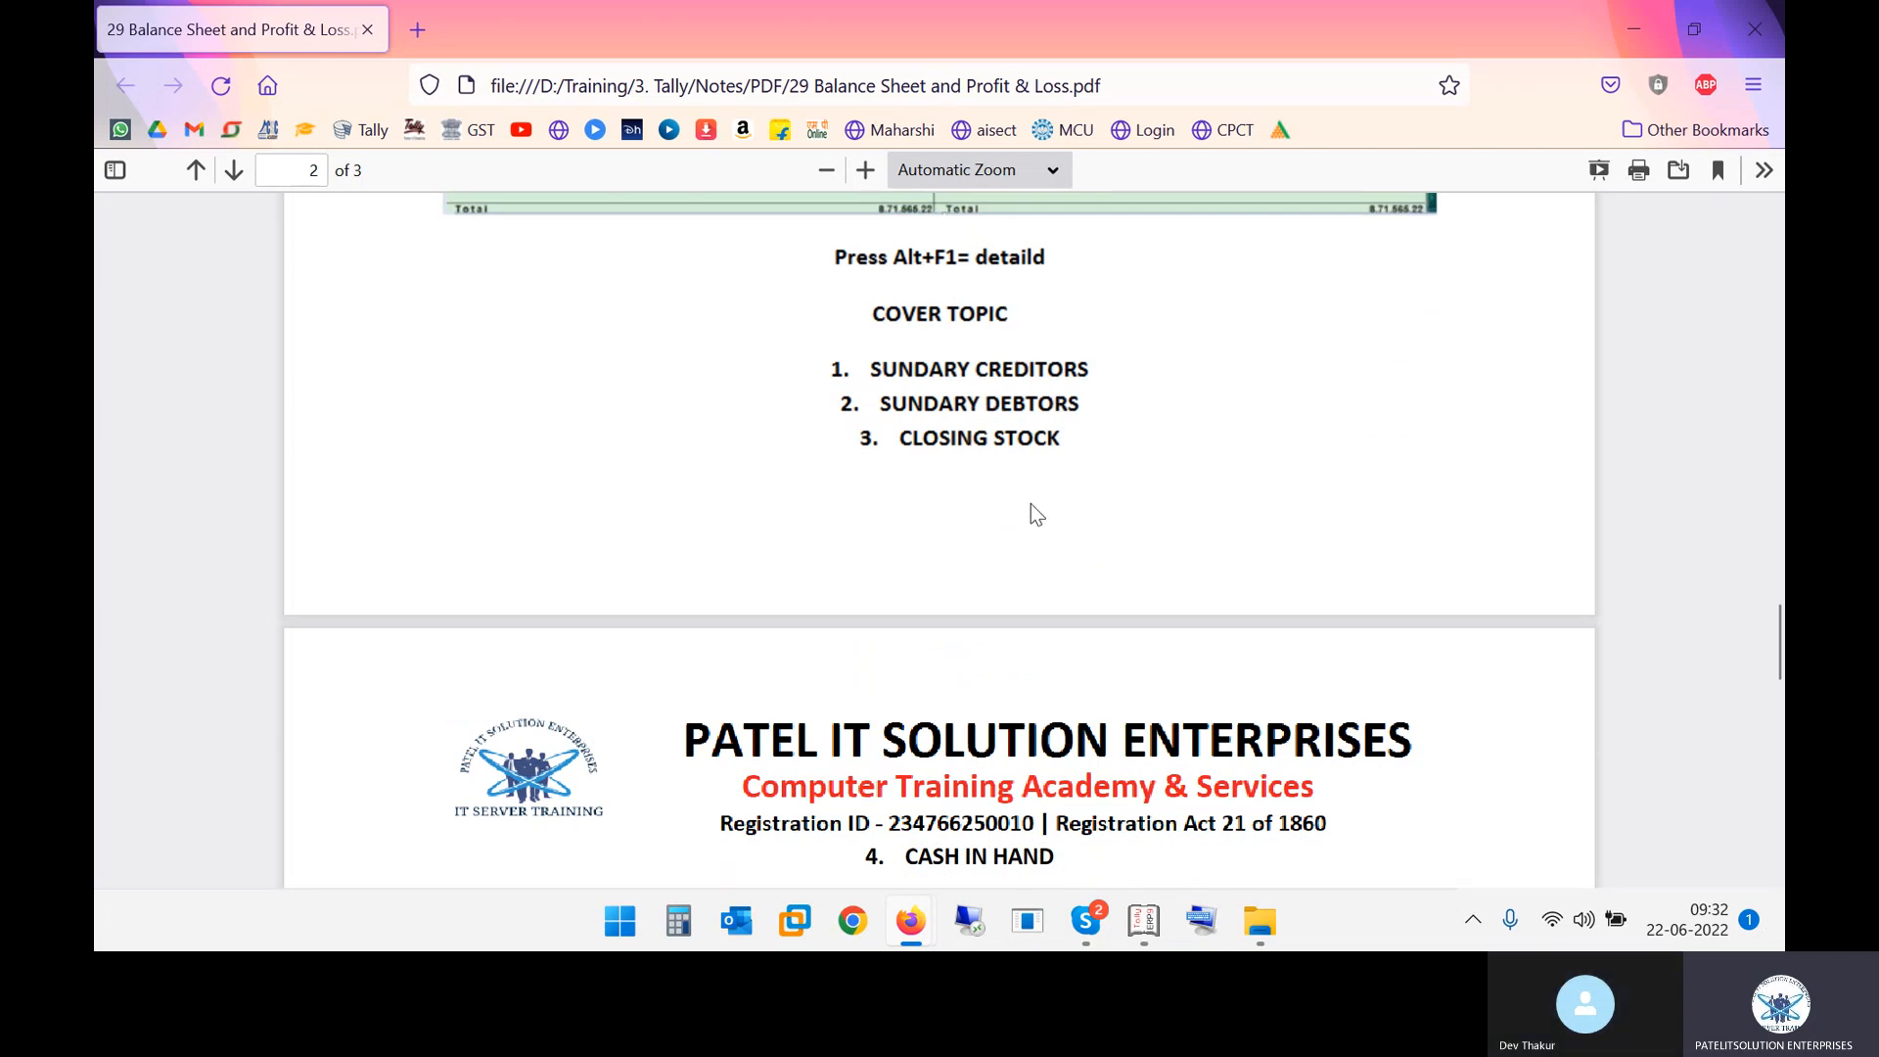
scroll(1040, 502, down, 5)
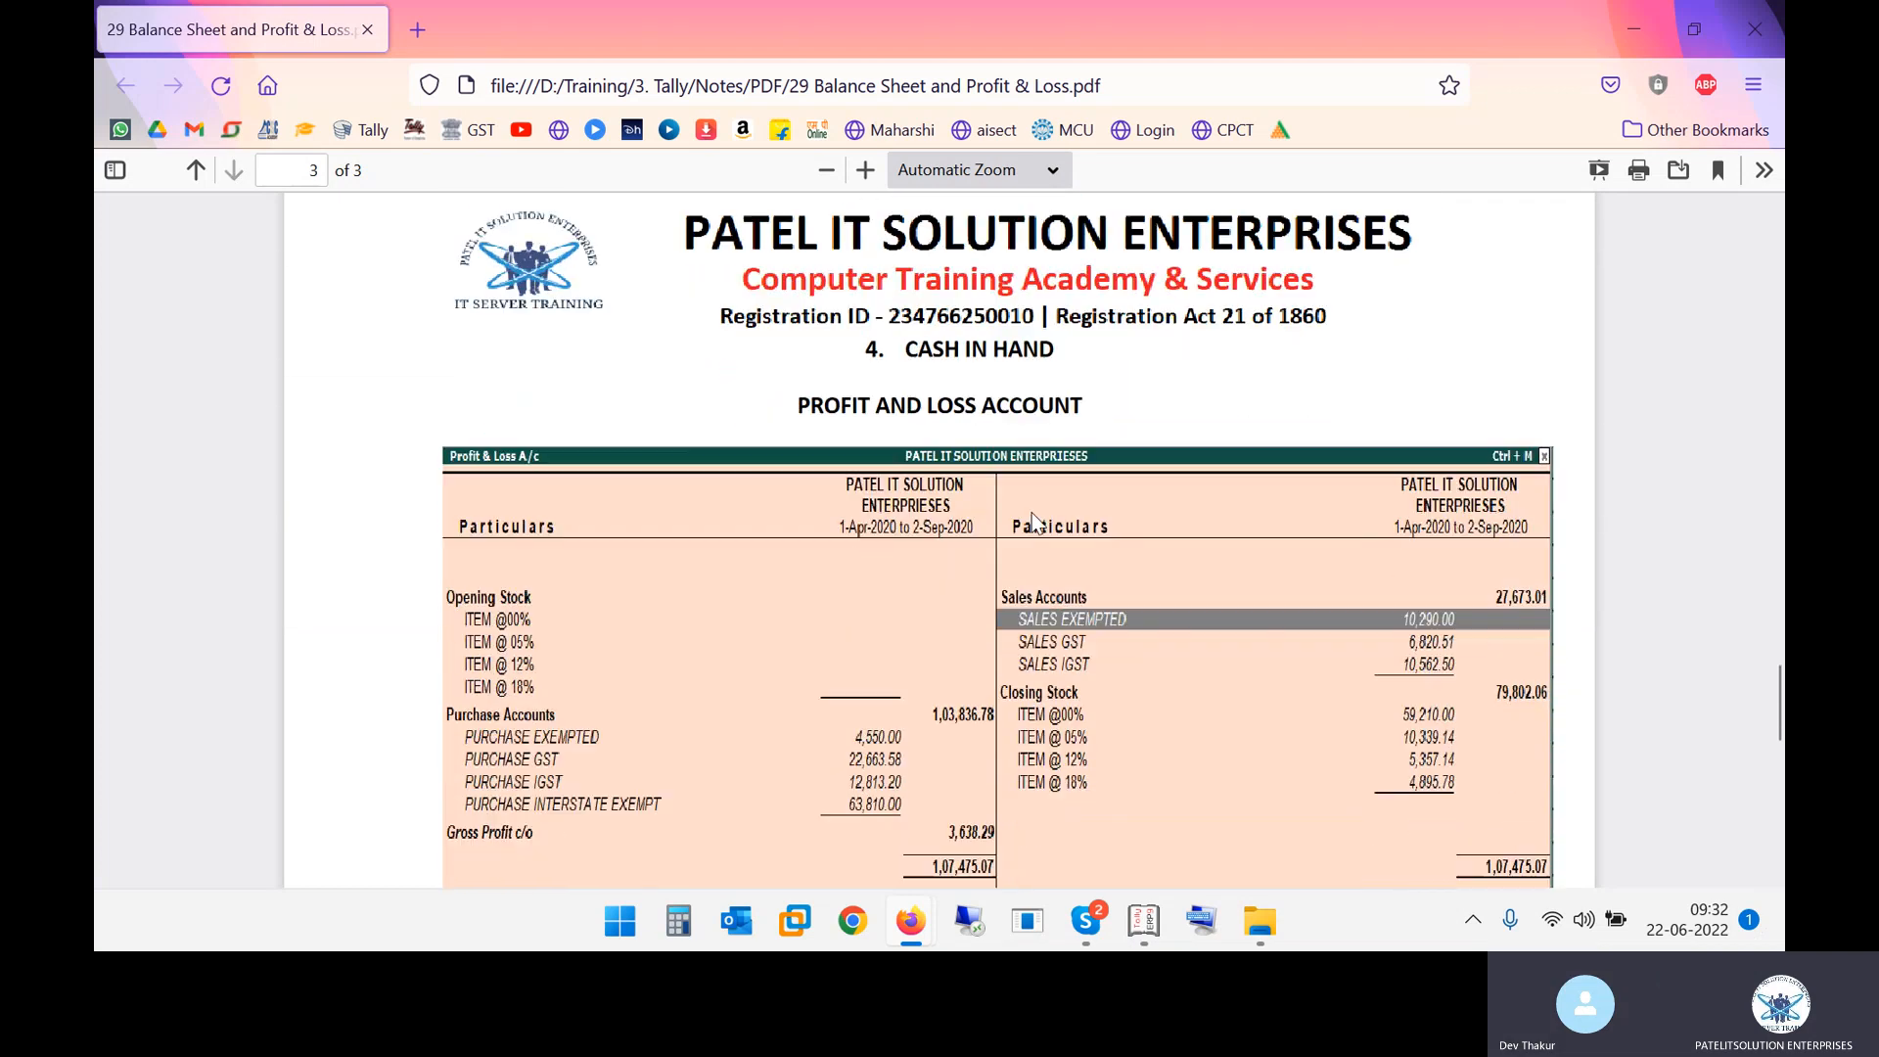
drag(842, 405, 1025, 405)
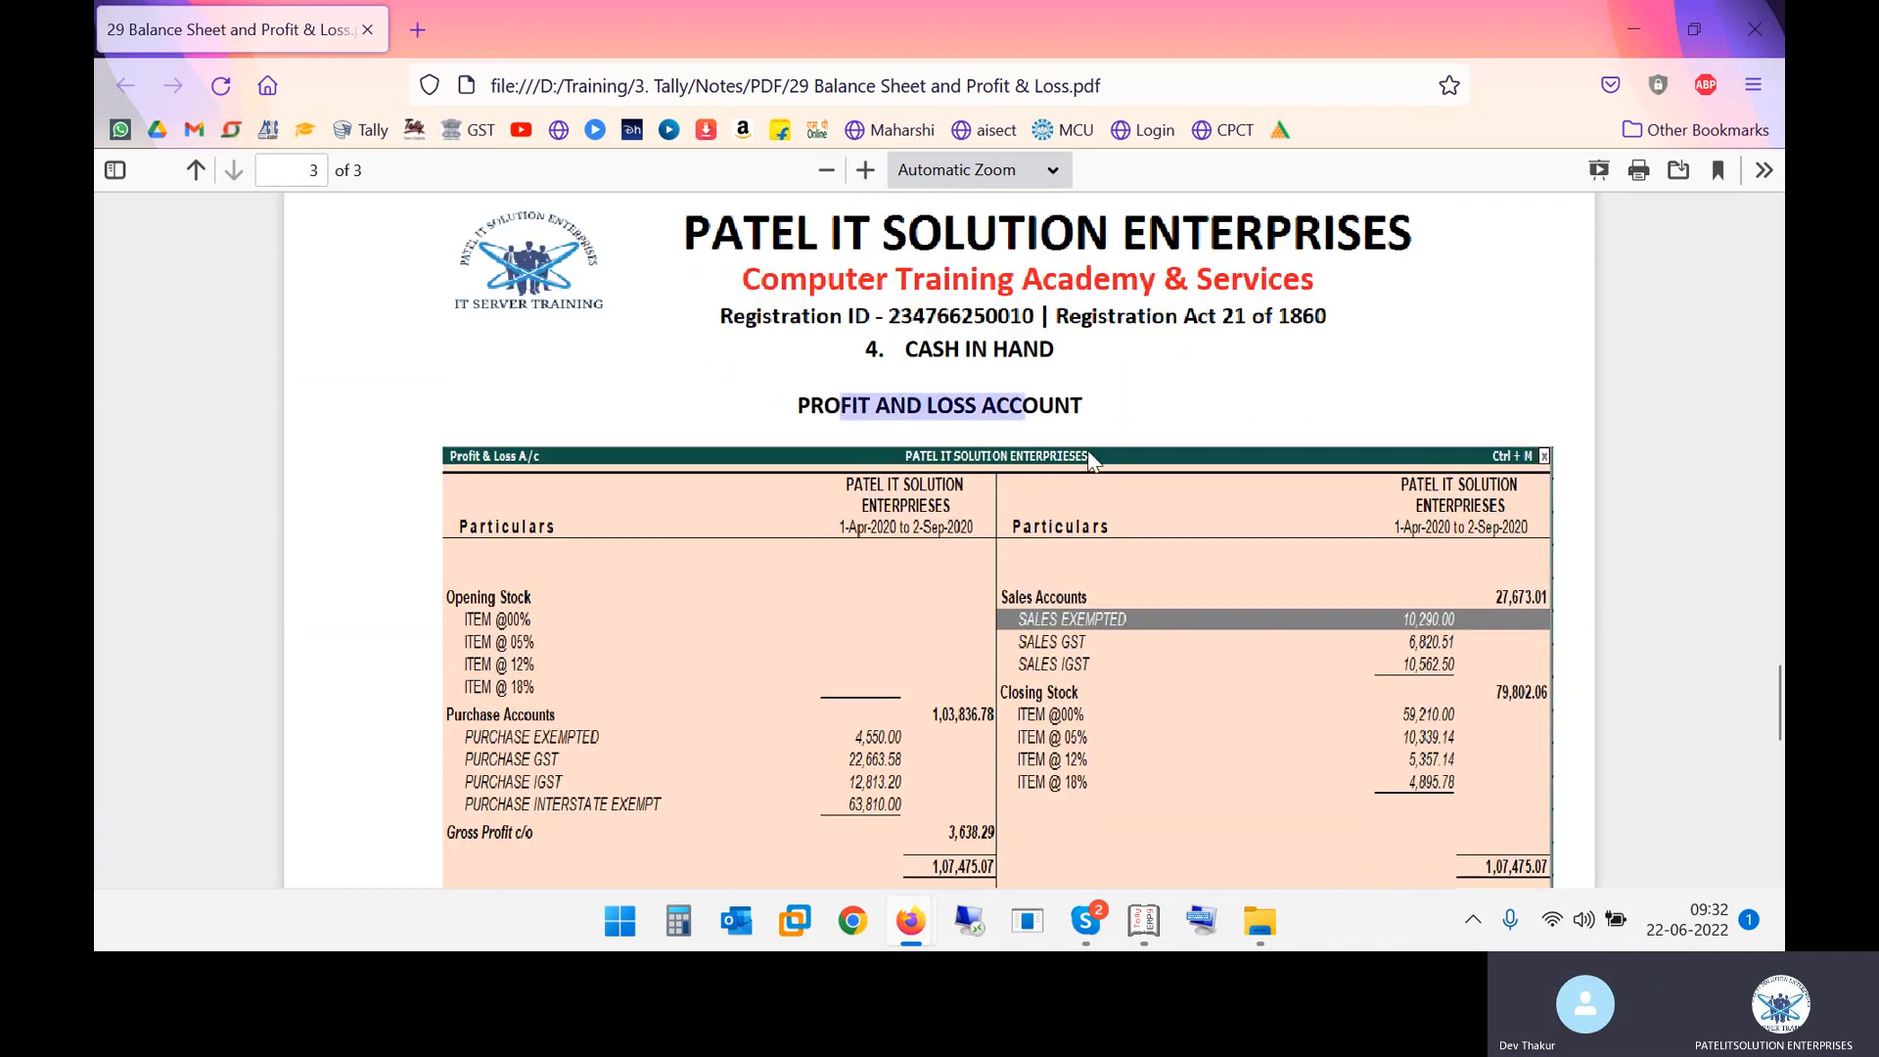
Scroll through the Profit & Loss example in the notes and close the PDF browser window
scroll(1027, 583, down, 1)
scroll(1027, 582, down, 1)
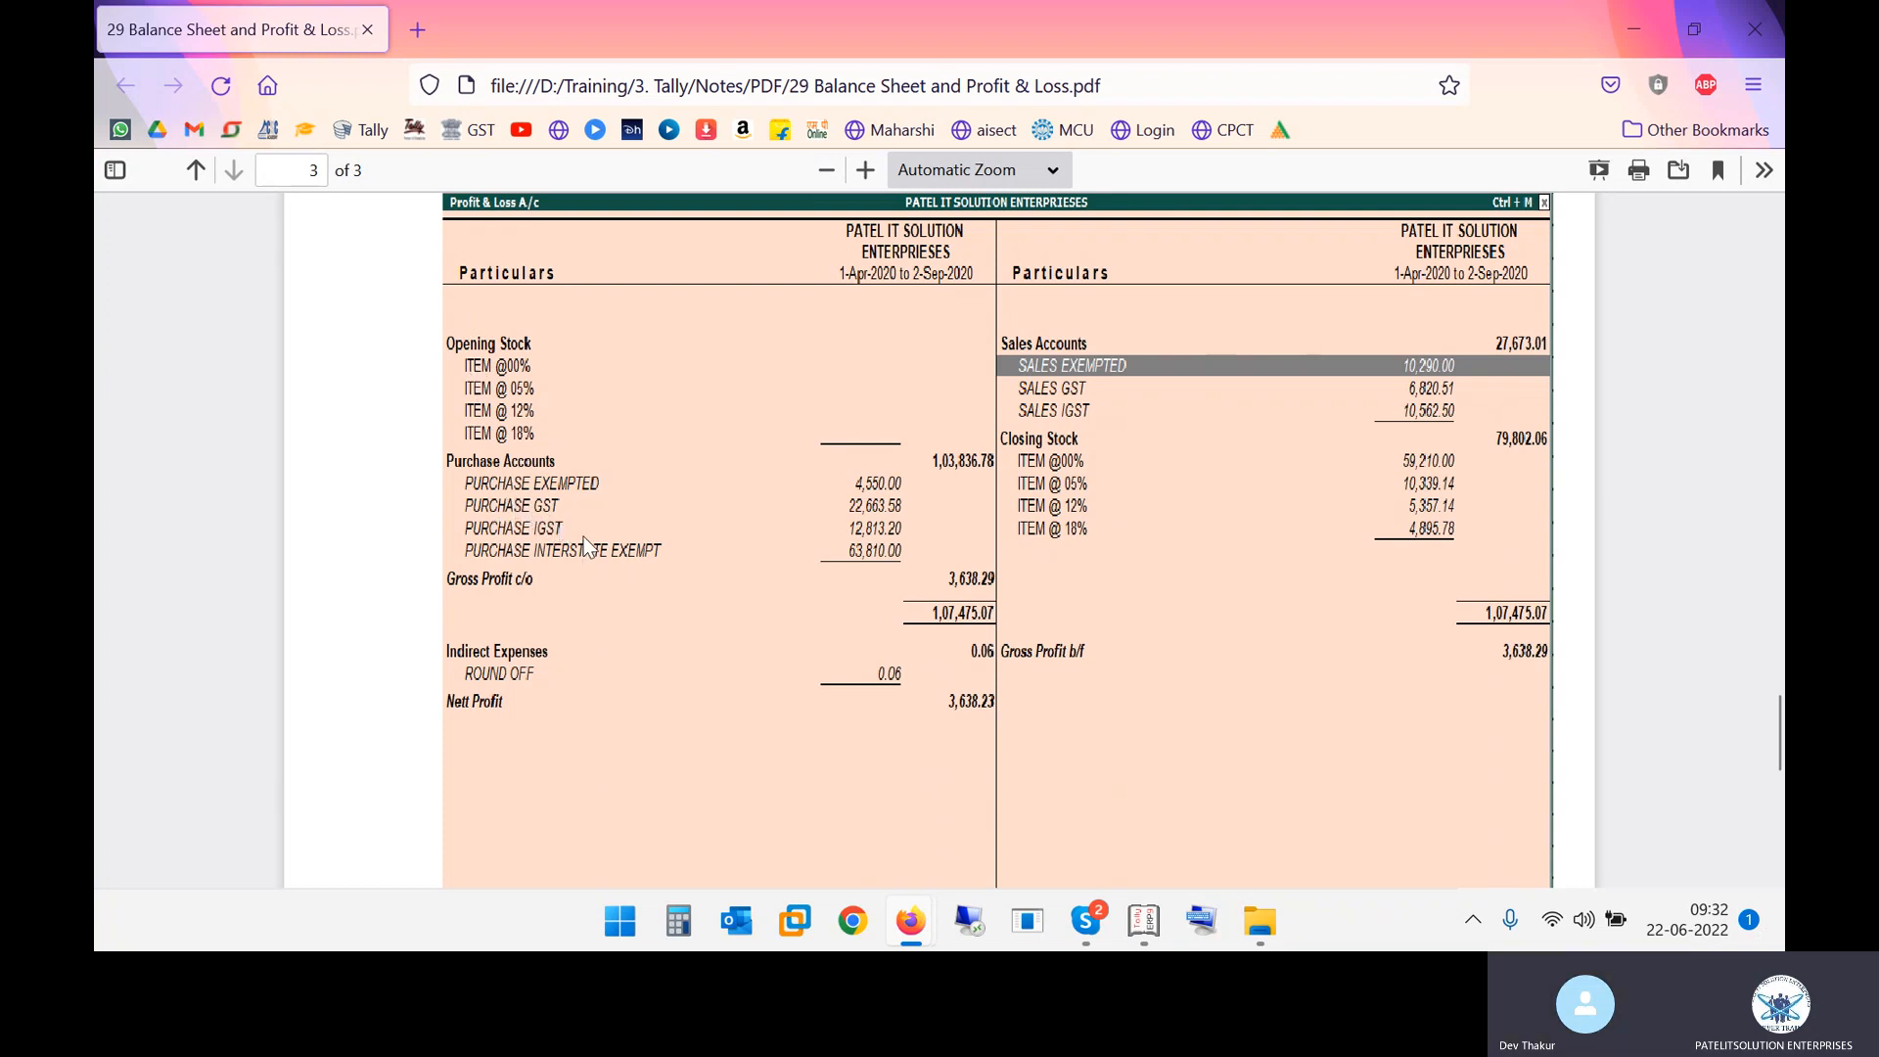
scroll(674, 584, down, 10)
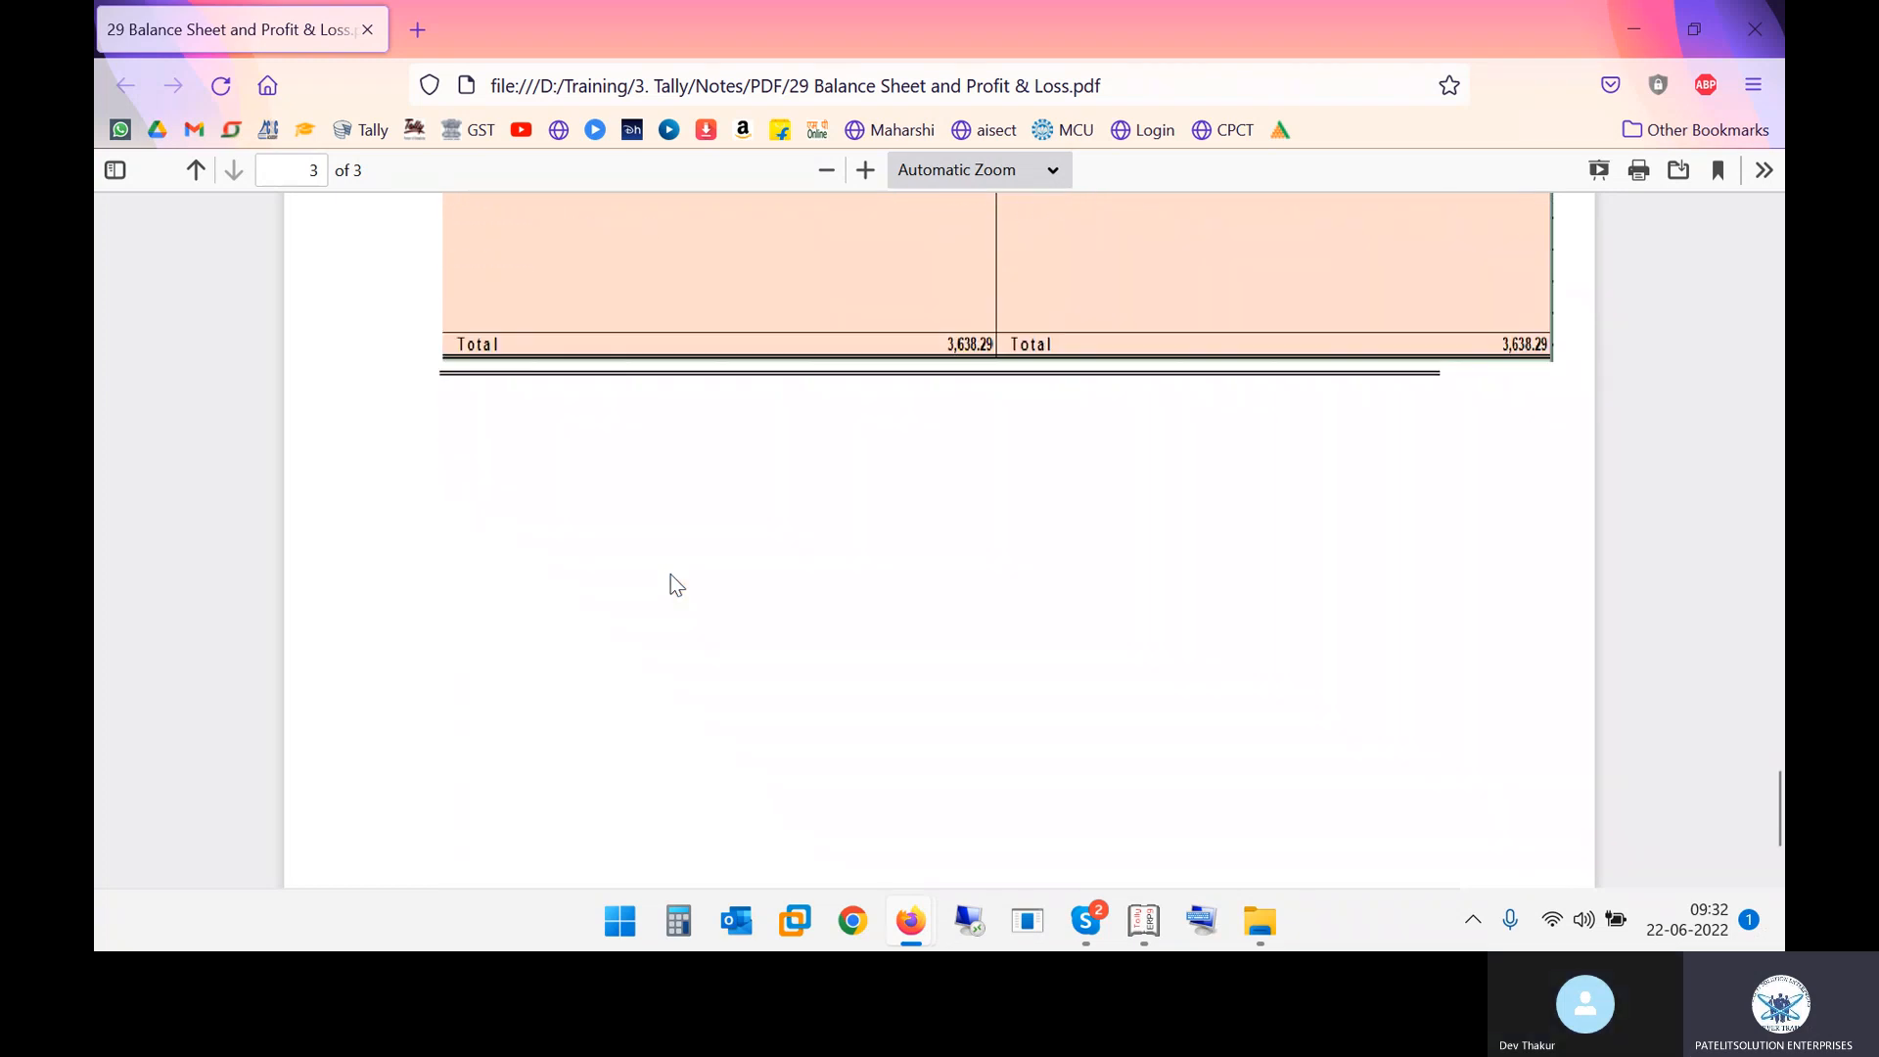
click(1766, 19)
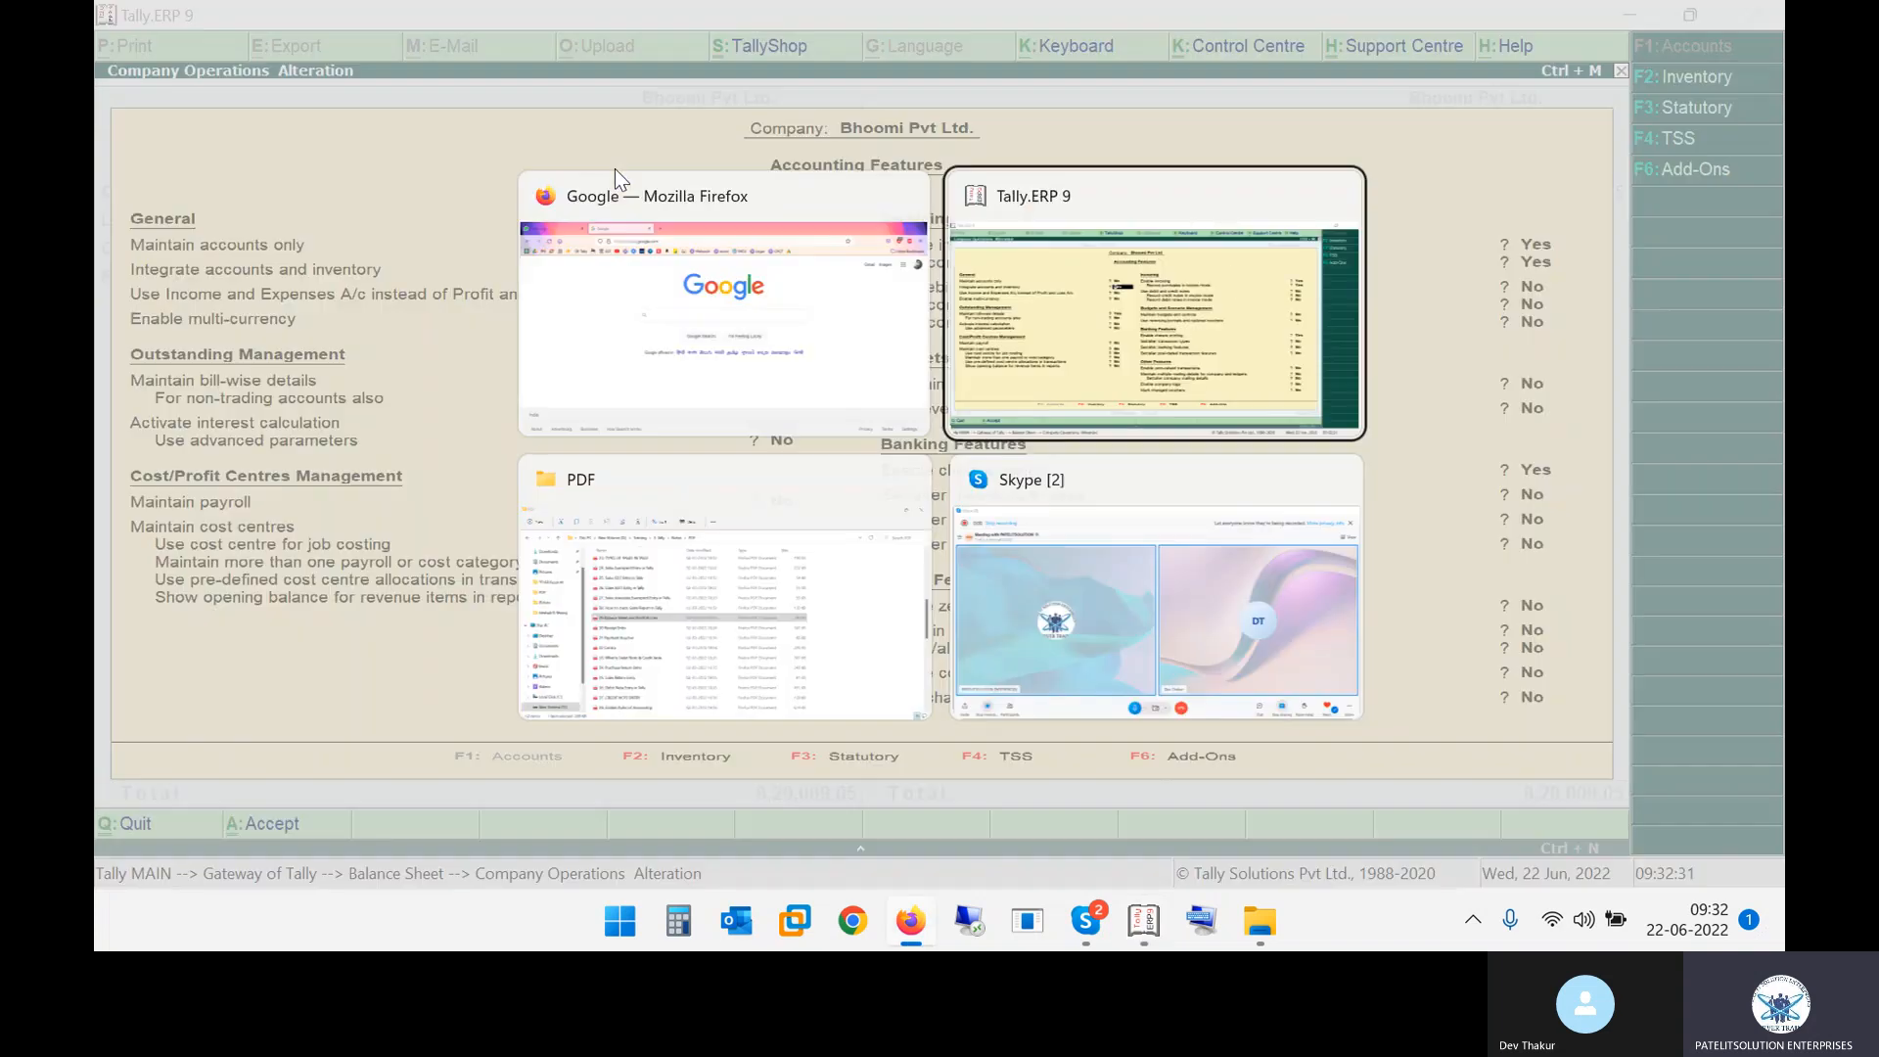
Open the 30 Receipt Entry PDF from the Tally notes folder
key(alt+Tab)
key(alt+Tab)
click(531, 509)
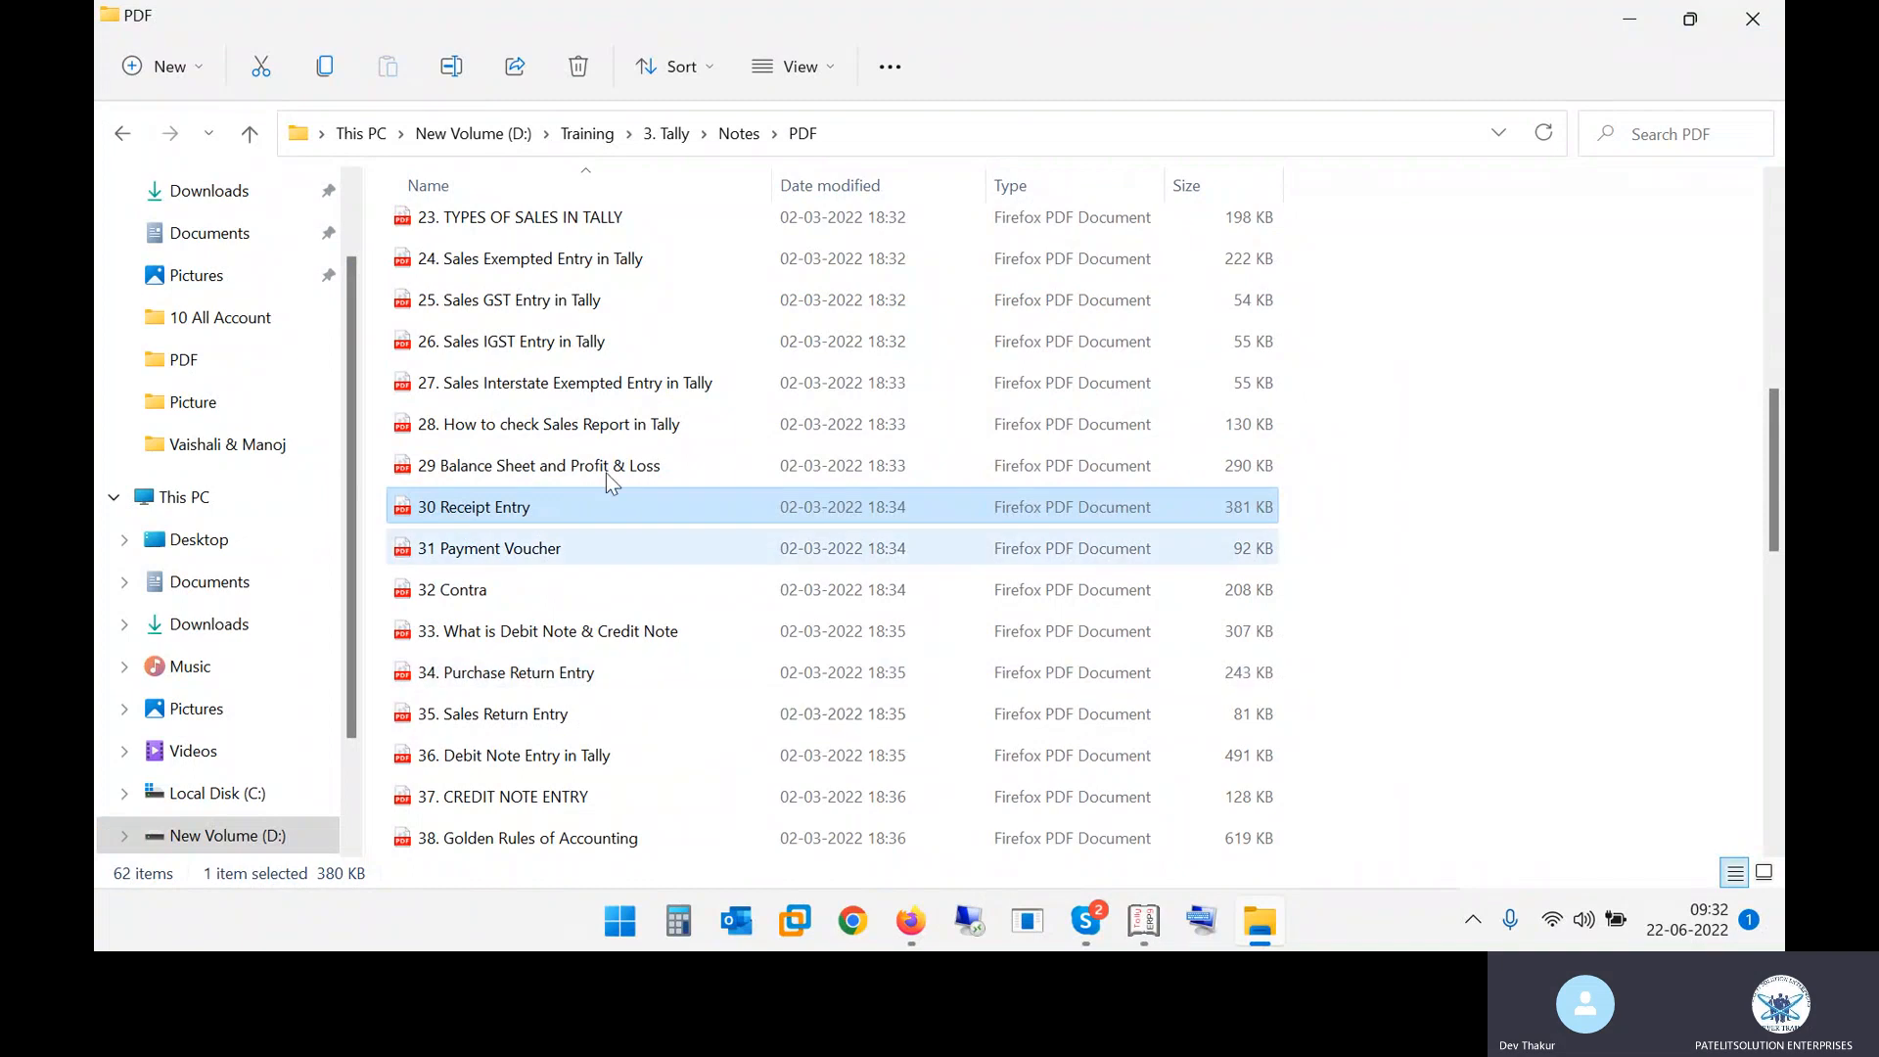
double_click(562, 499)
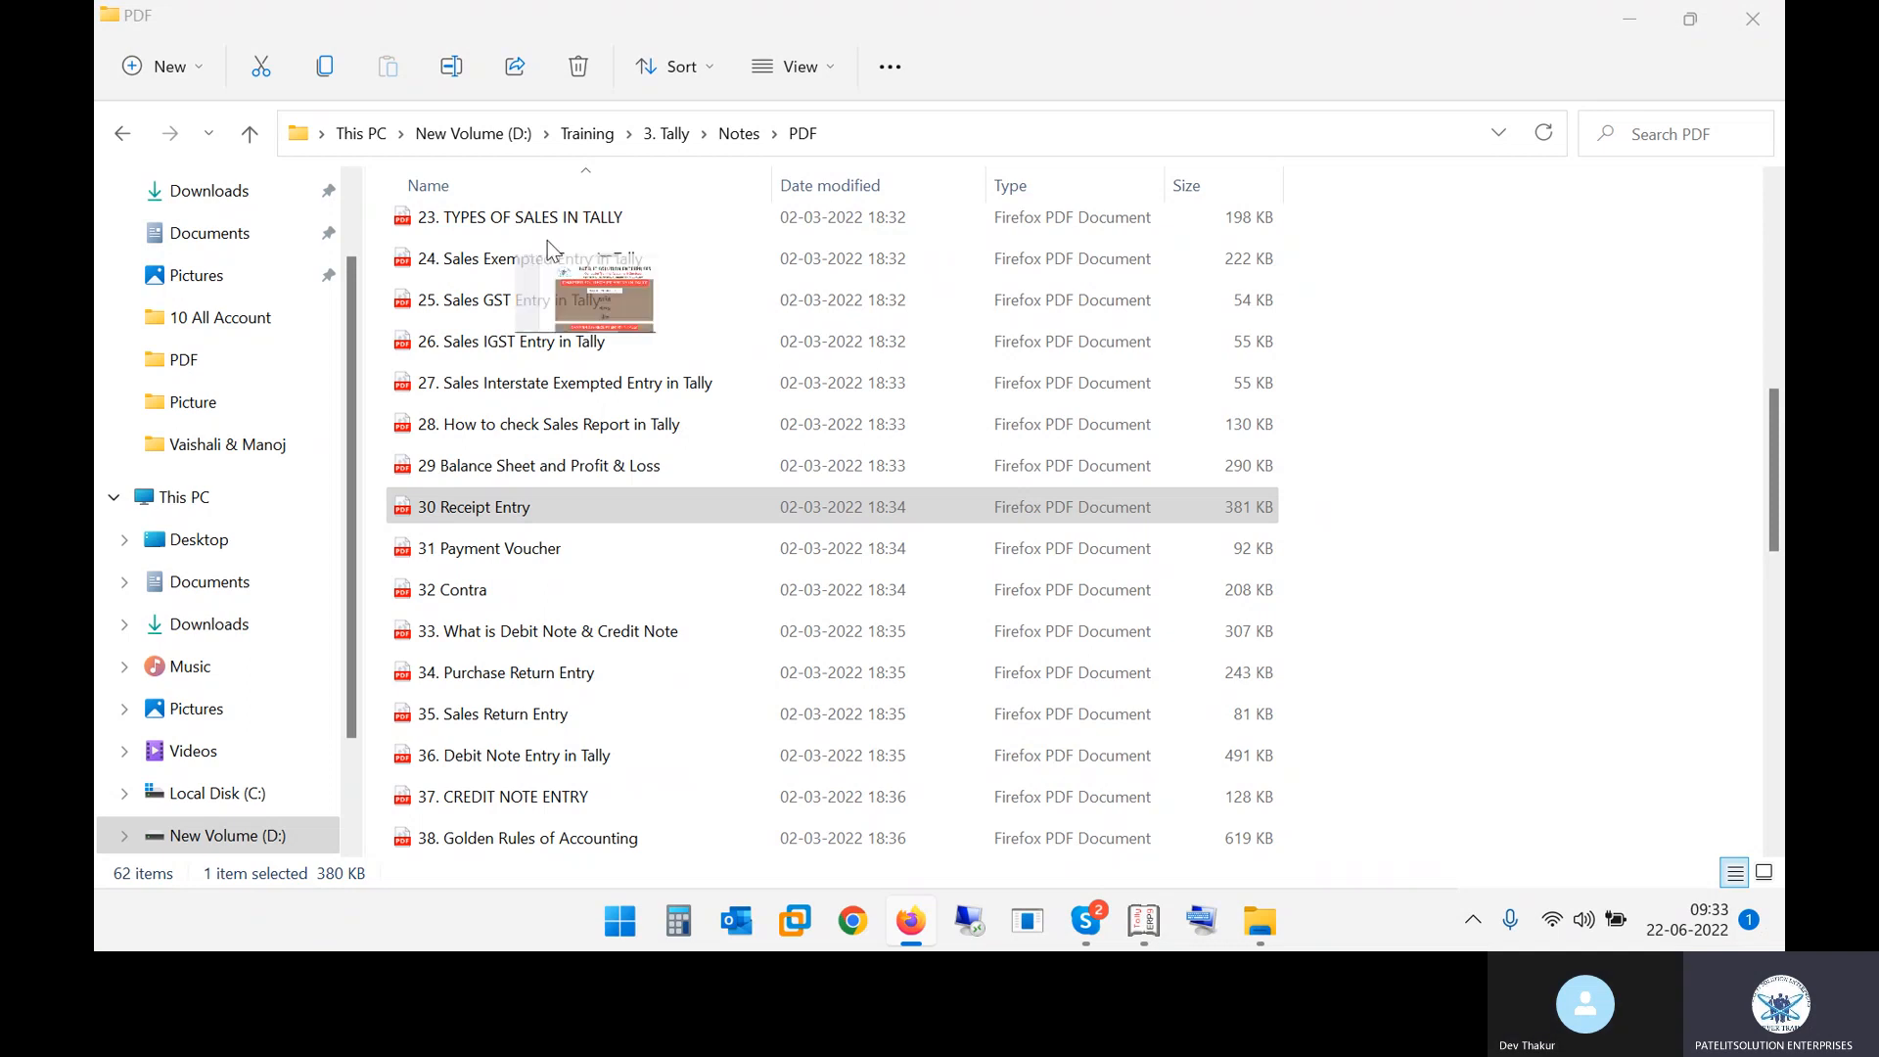
key(Return)
Scroll through the receipt entry notes and highlight the F12 and second-option NO instructions
scroll(1037, 550, down, 2)
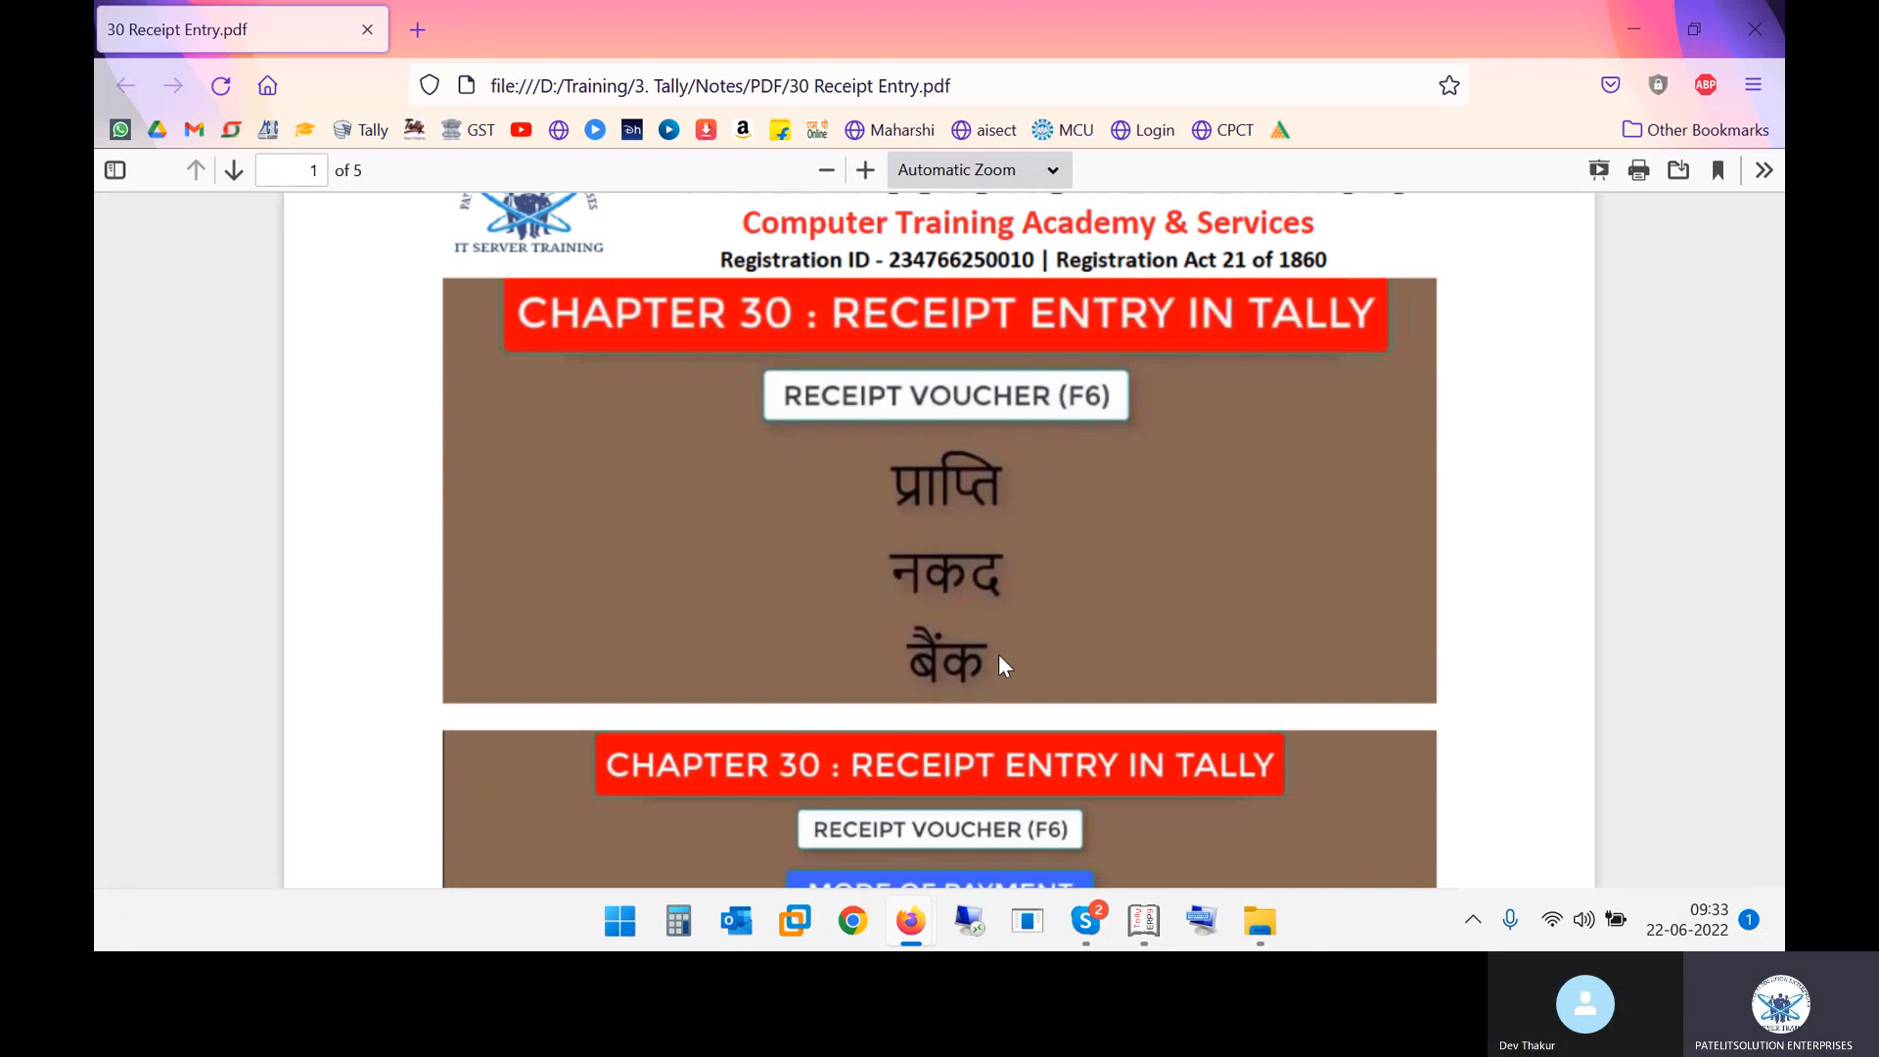
scroll(1090, 641, down, 2)
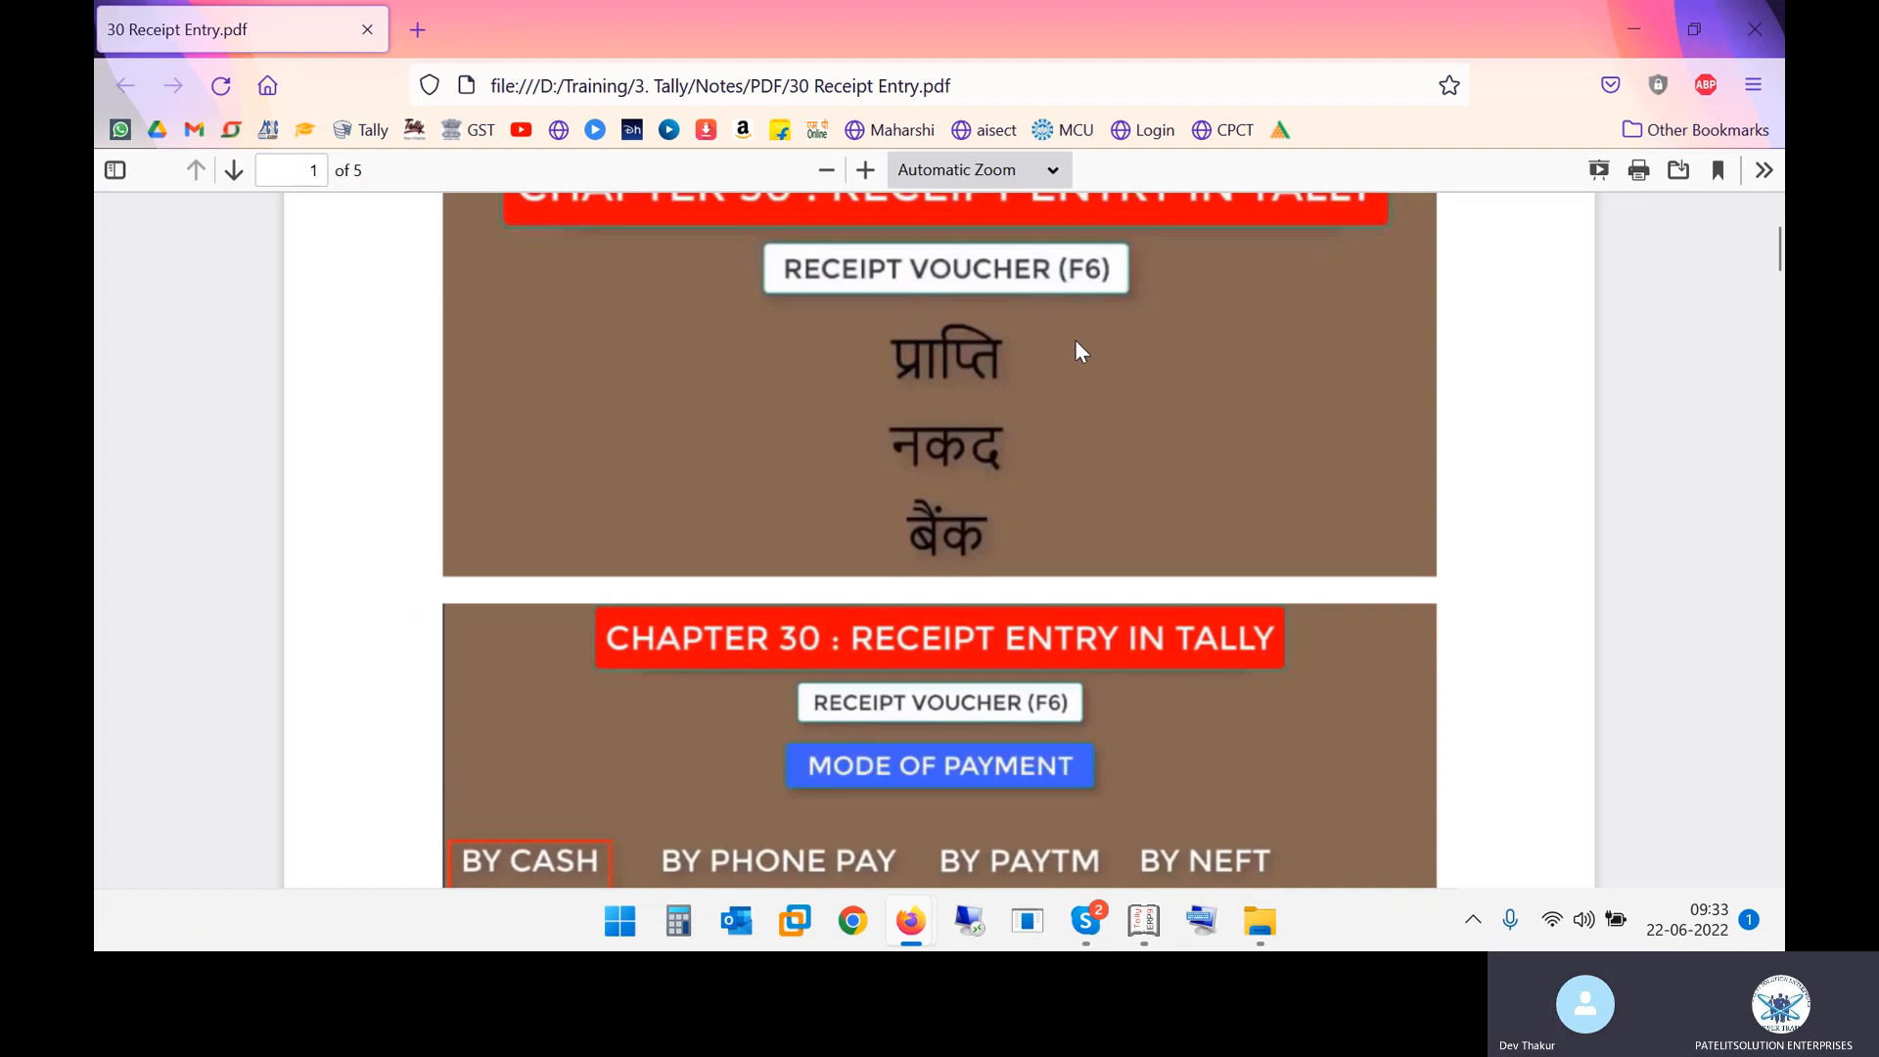
scroll(1076, 341, down, 4)
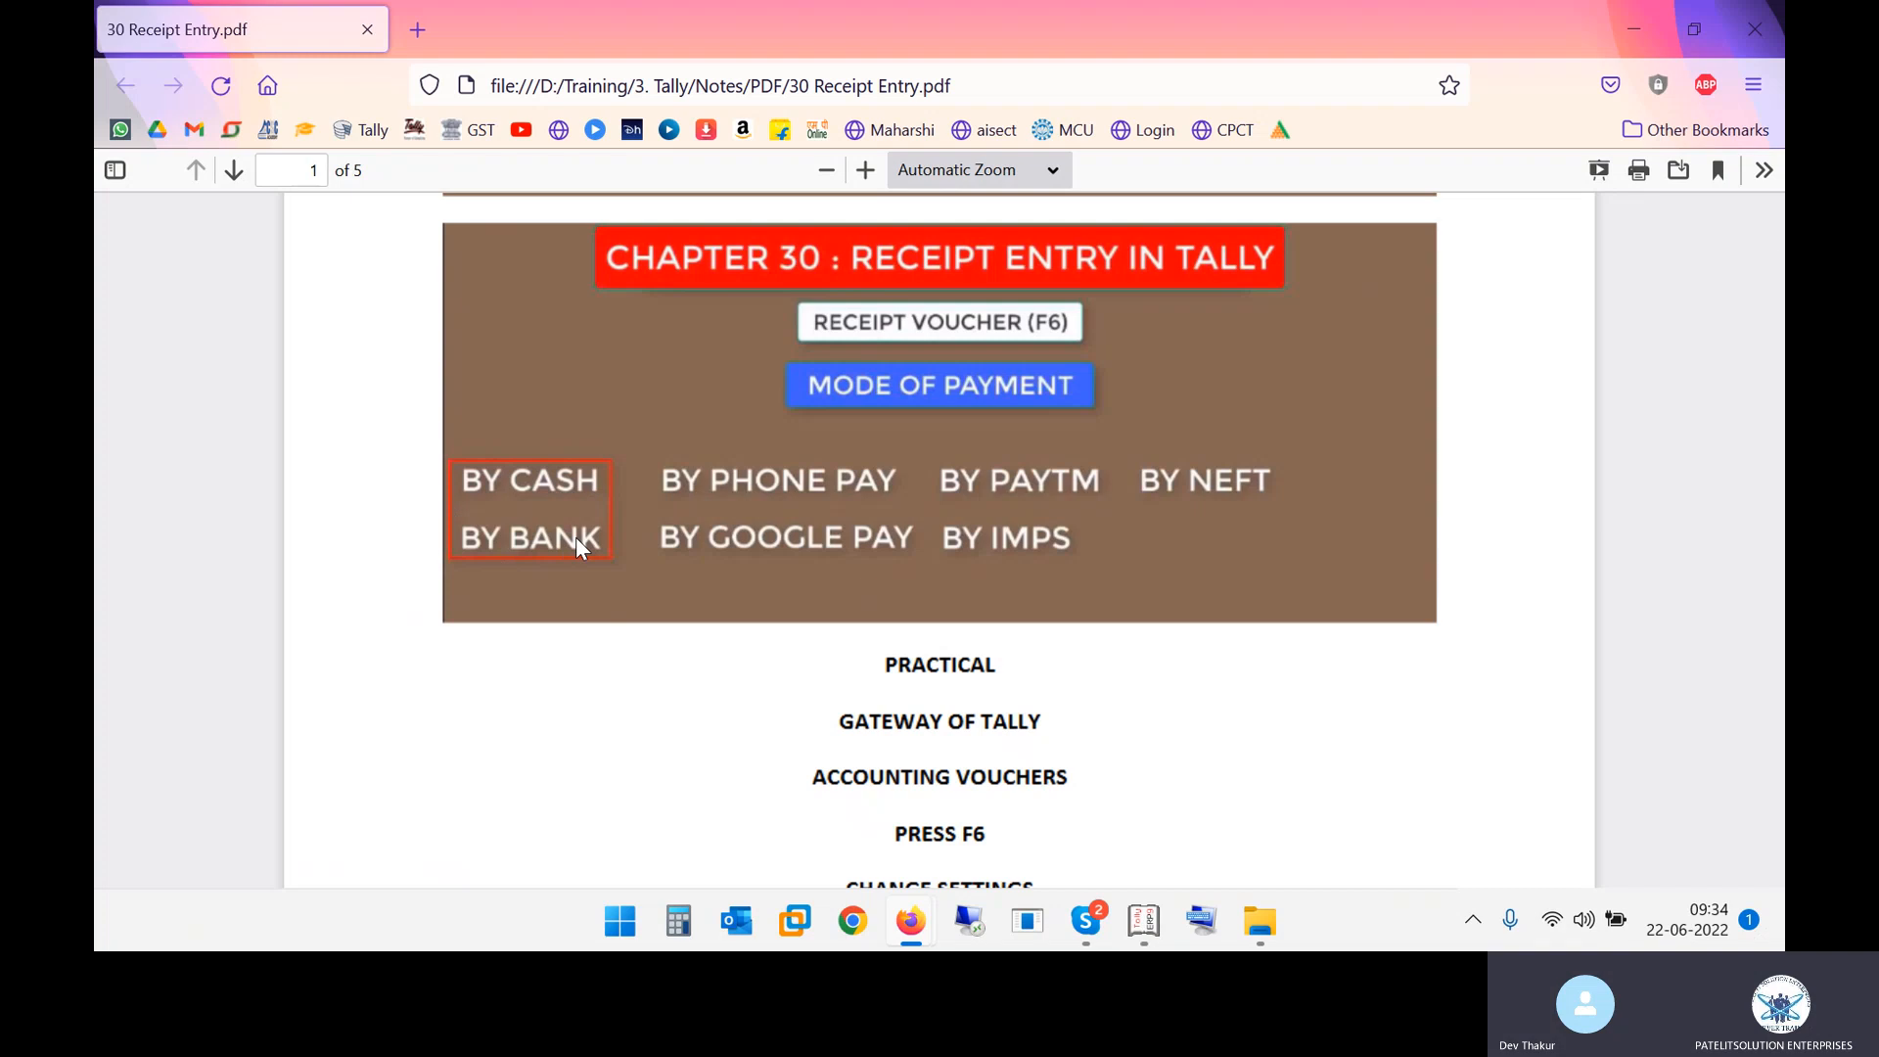
scroll(969, 571, down, 4)
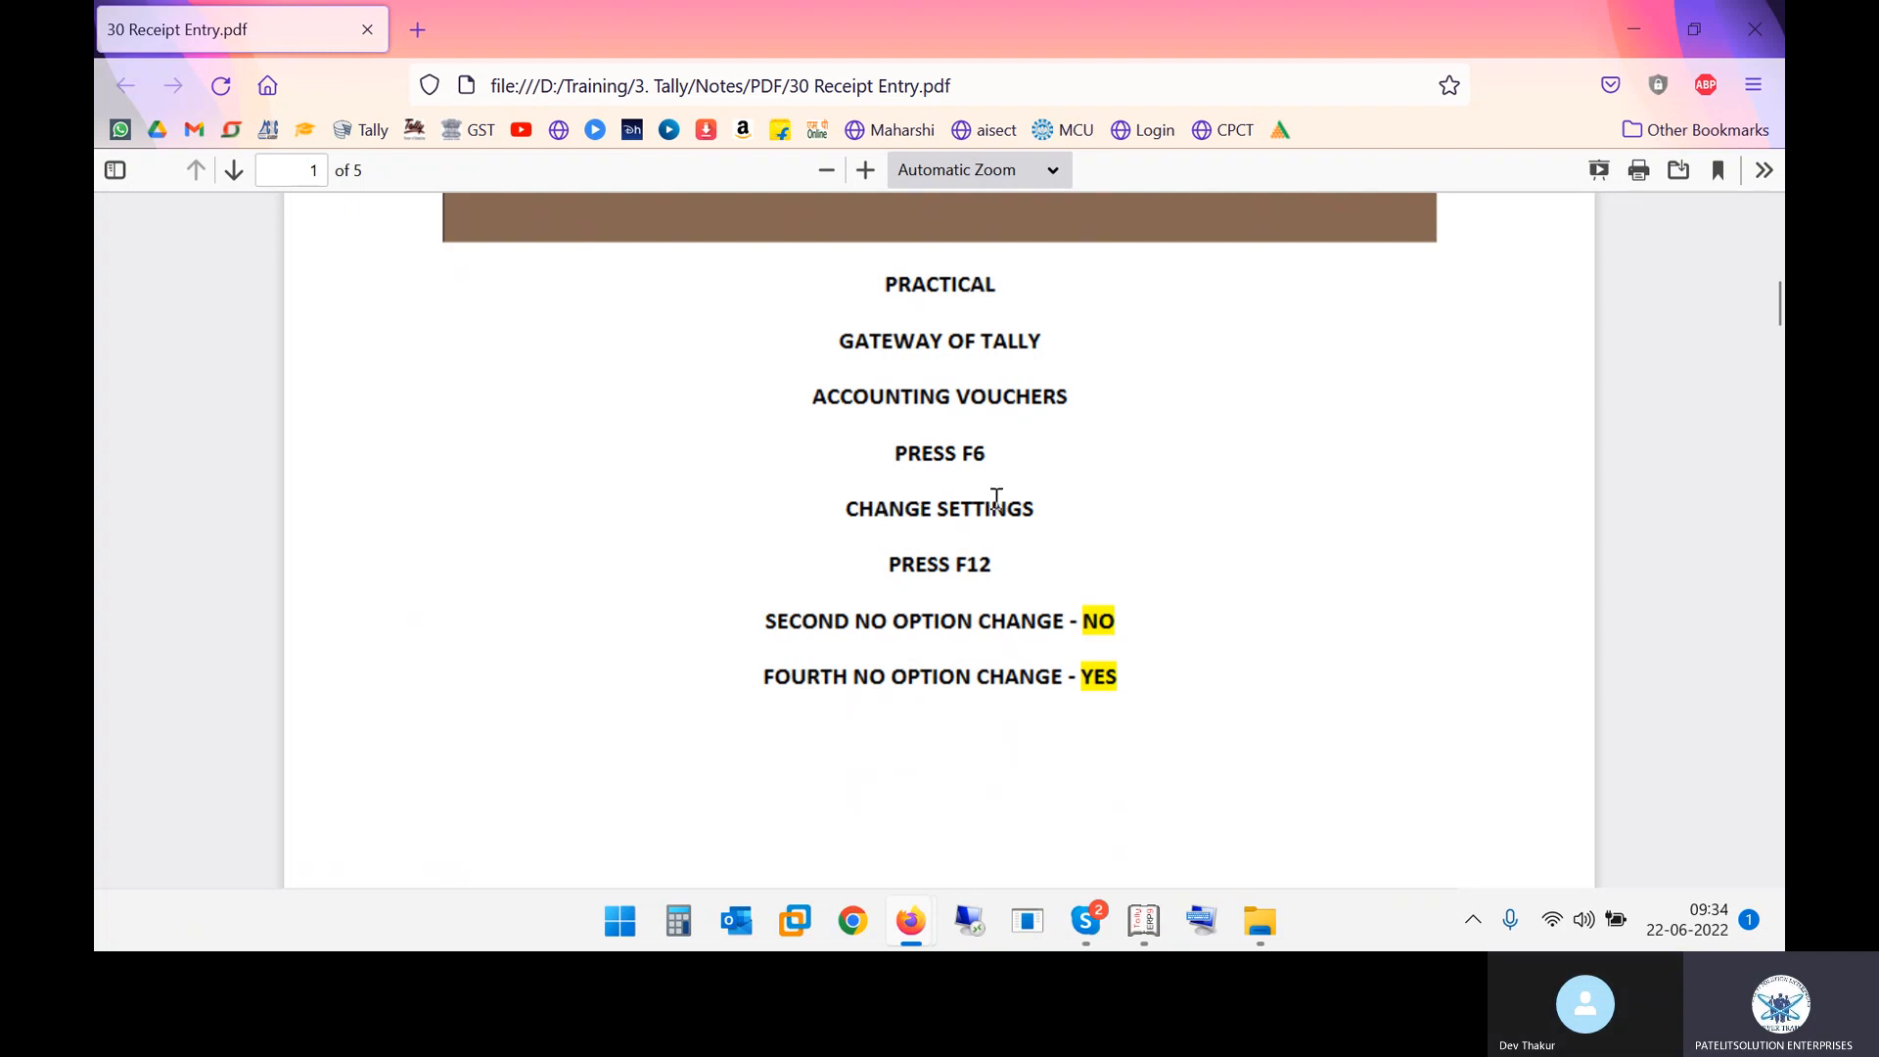
drag(902, 564, 1114, 622)
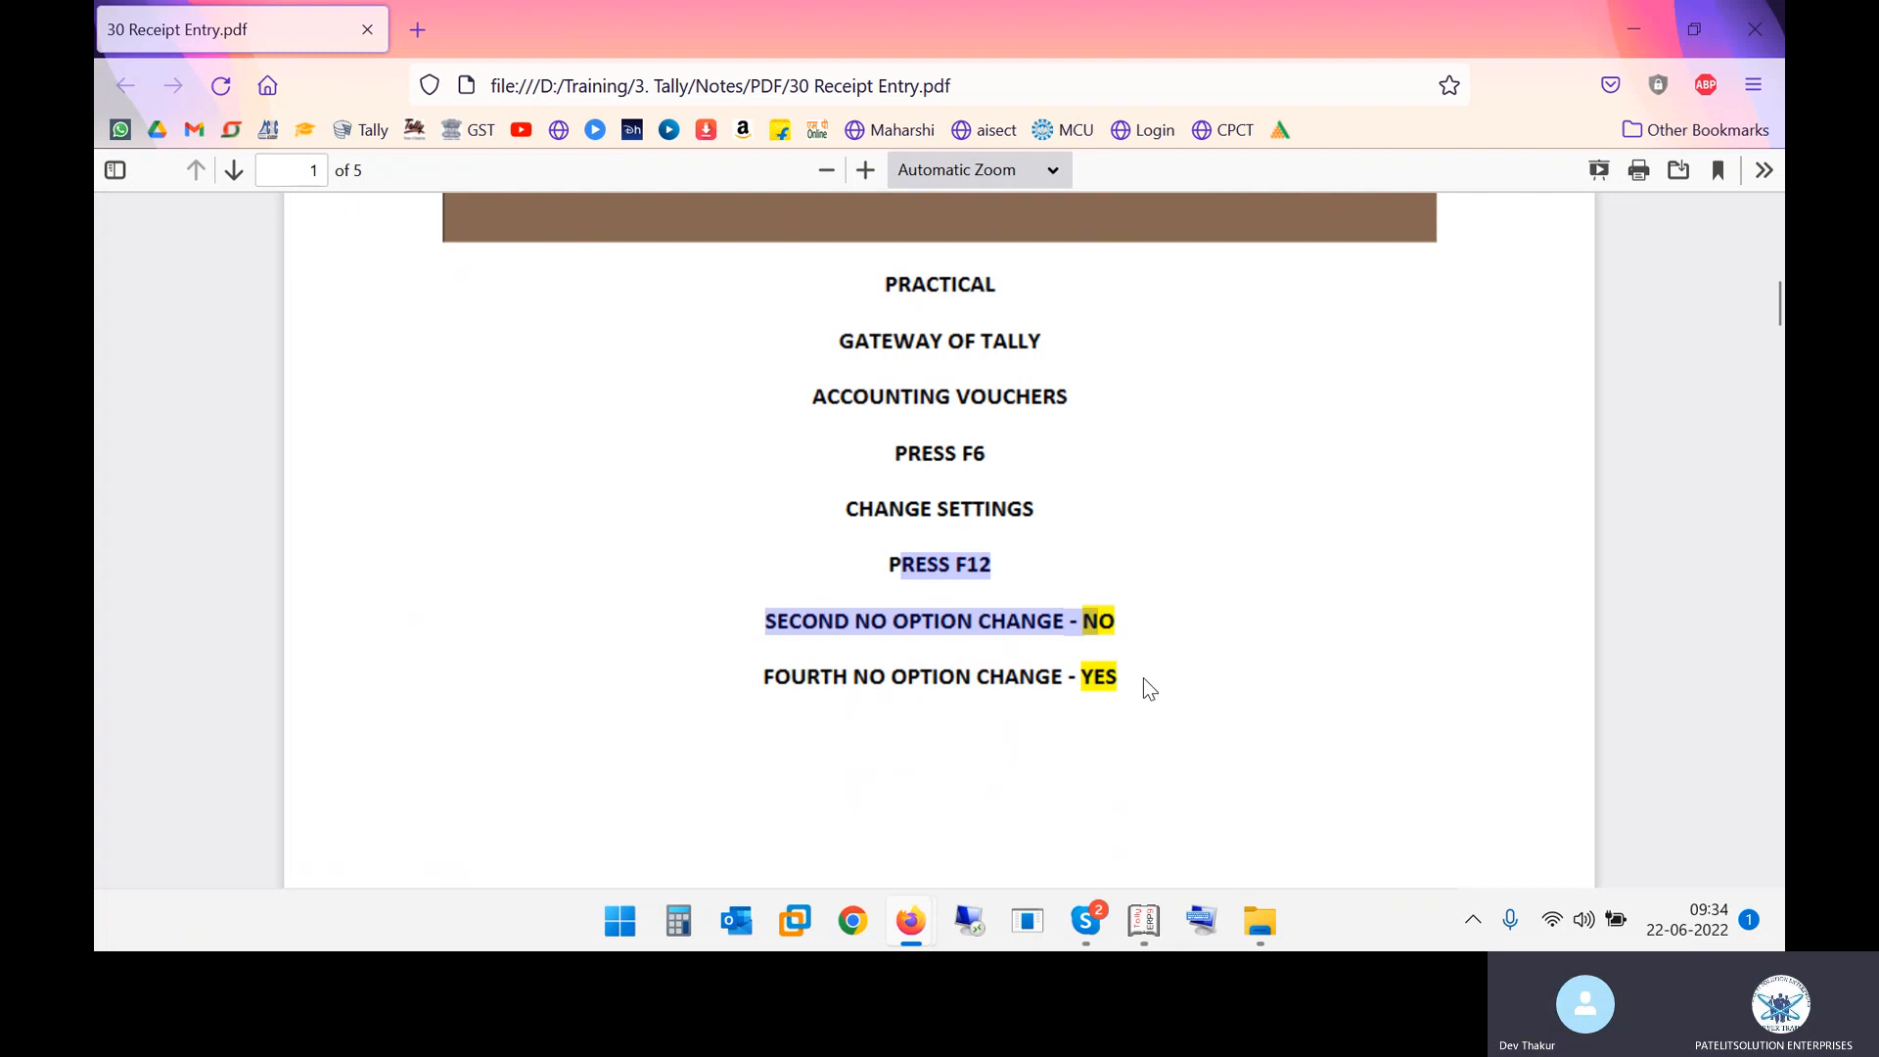
click(1184, 619)
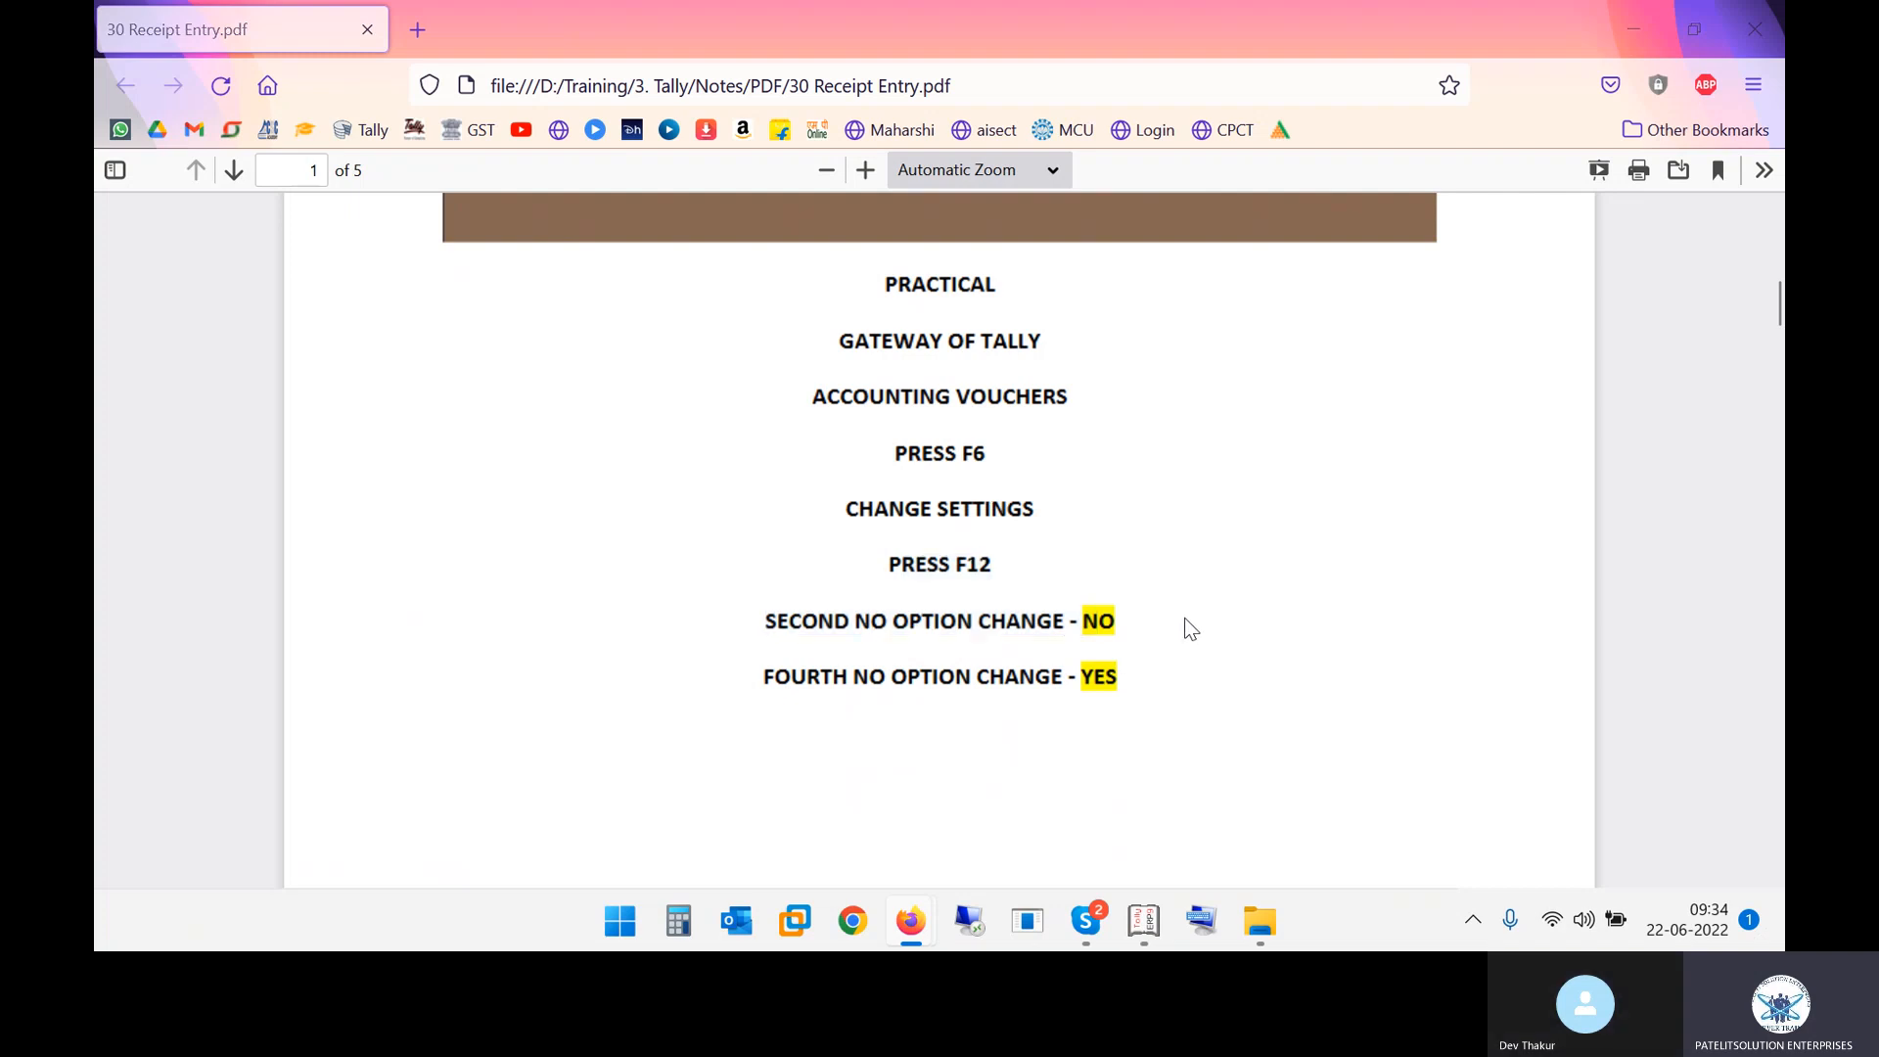
Leave the Accounting Features alteration, accepting it, and return to the Gateway of Tally
key(alt+Tab)
key(alt+Tab)
key(alt+Tab)
key(Escape)
key(y)
key(Escape)
key(Escape)
key(n)
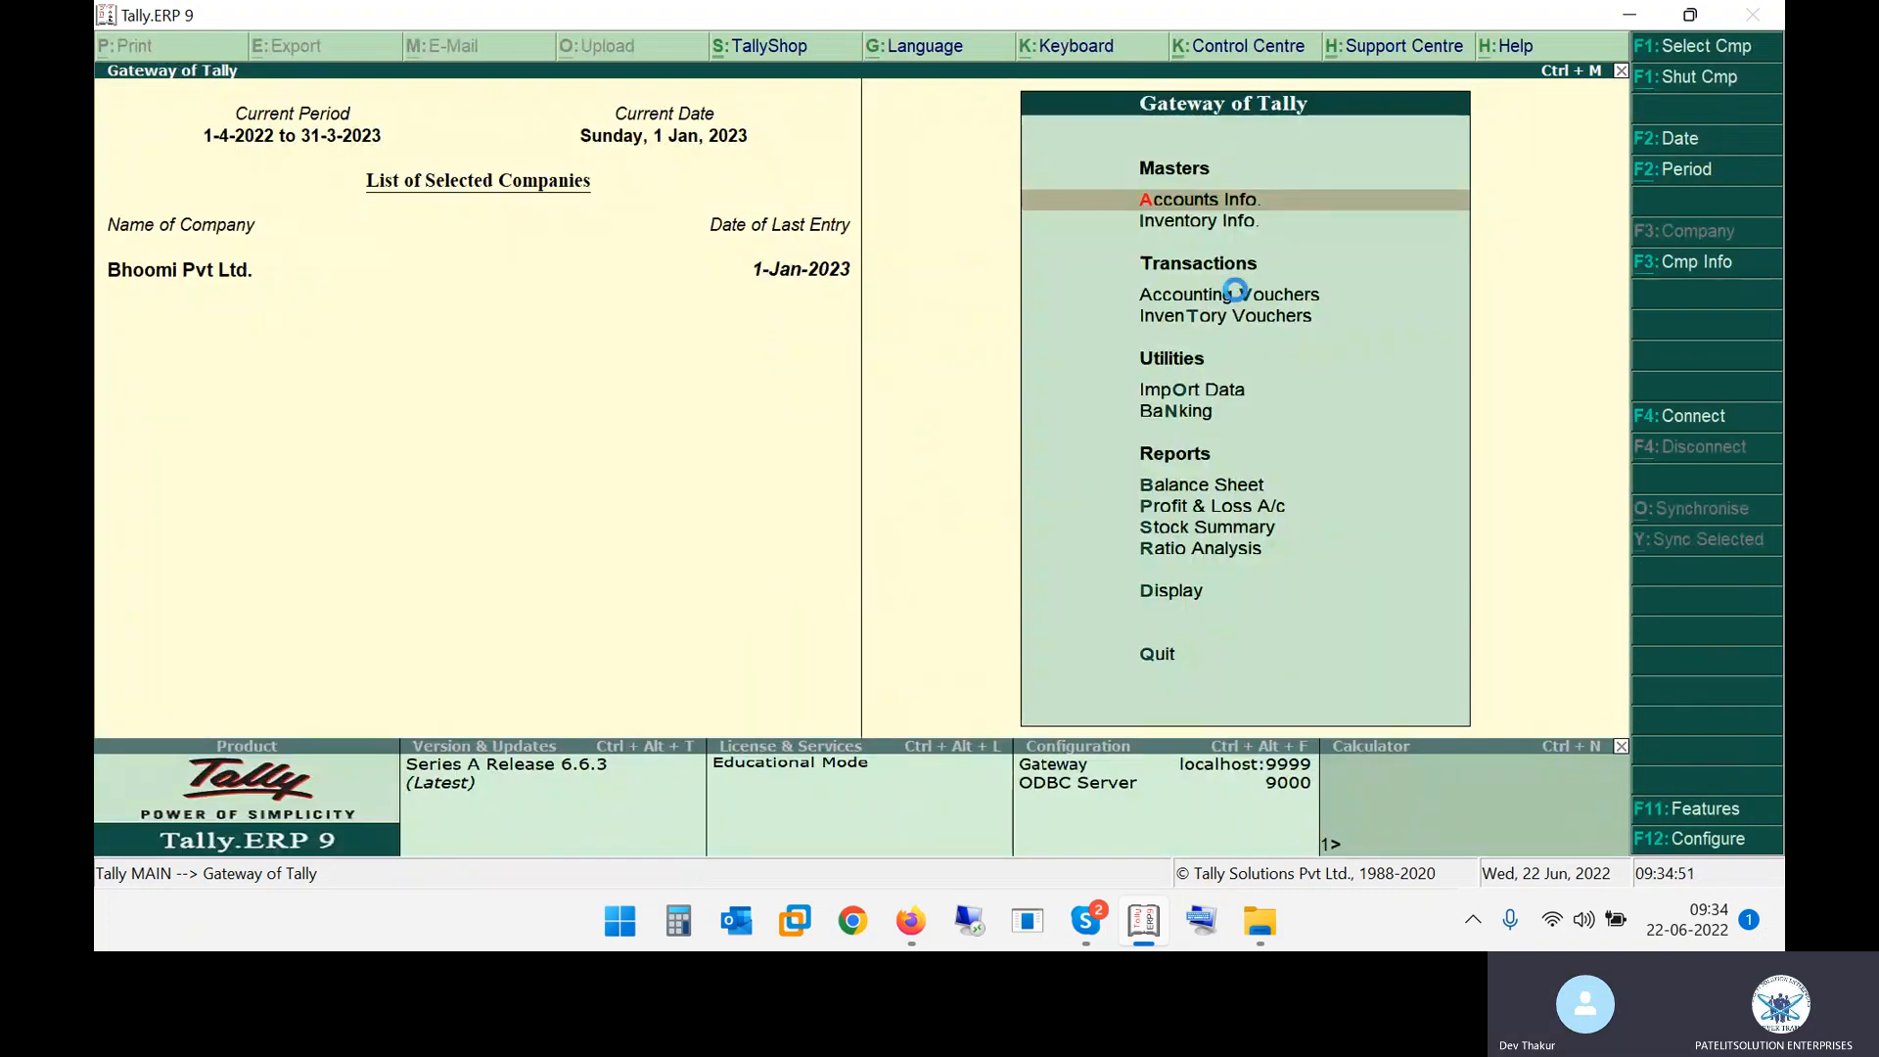
Open a new Receipt voucher from Accounting Vouchers
click(1235, 294)
key(F6)
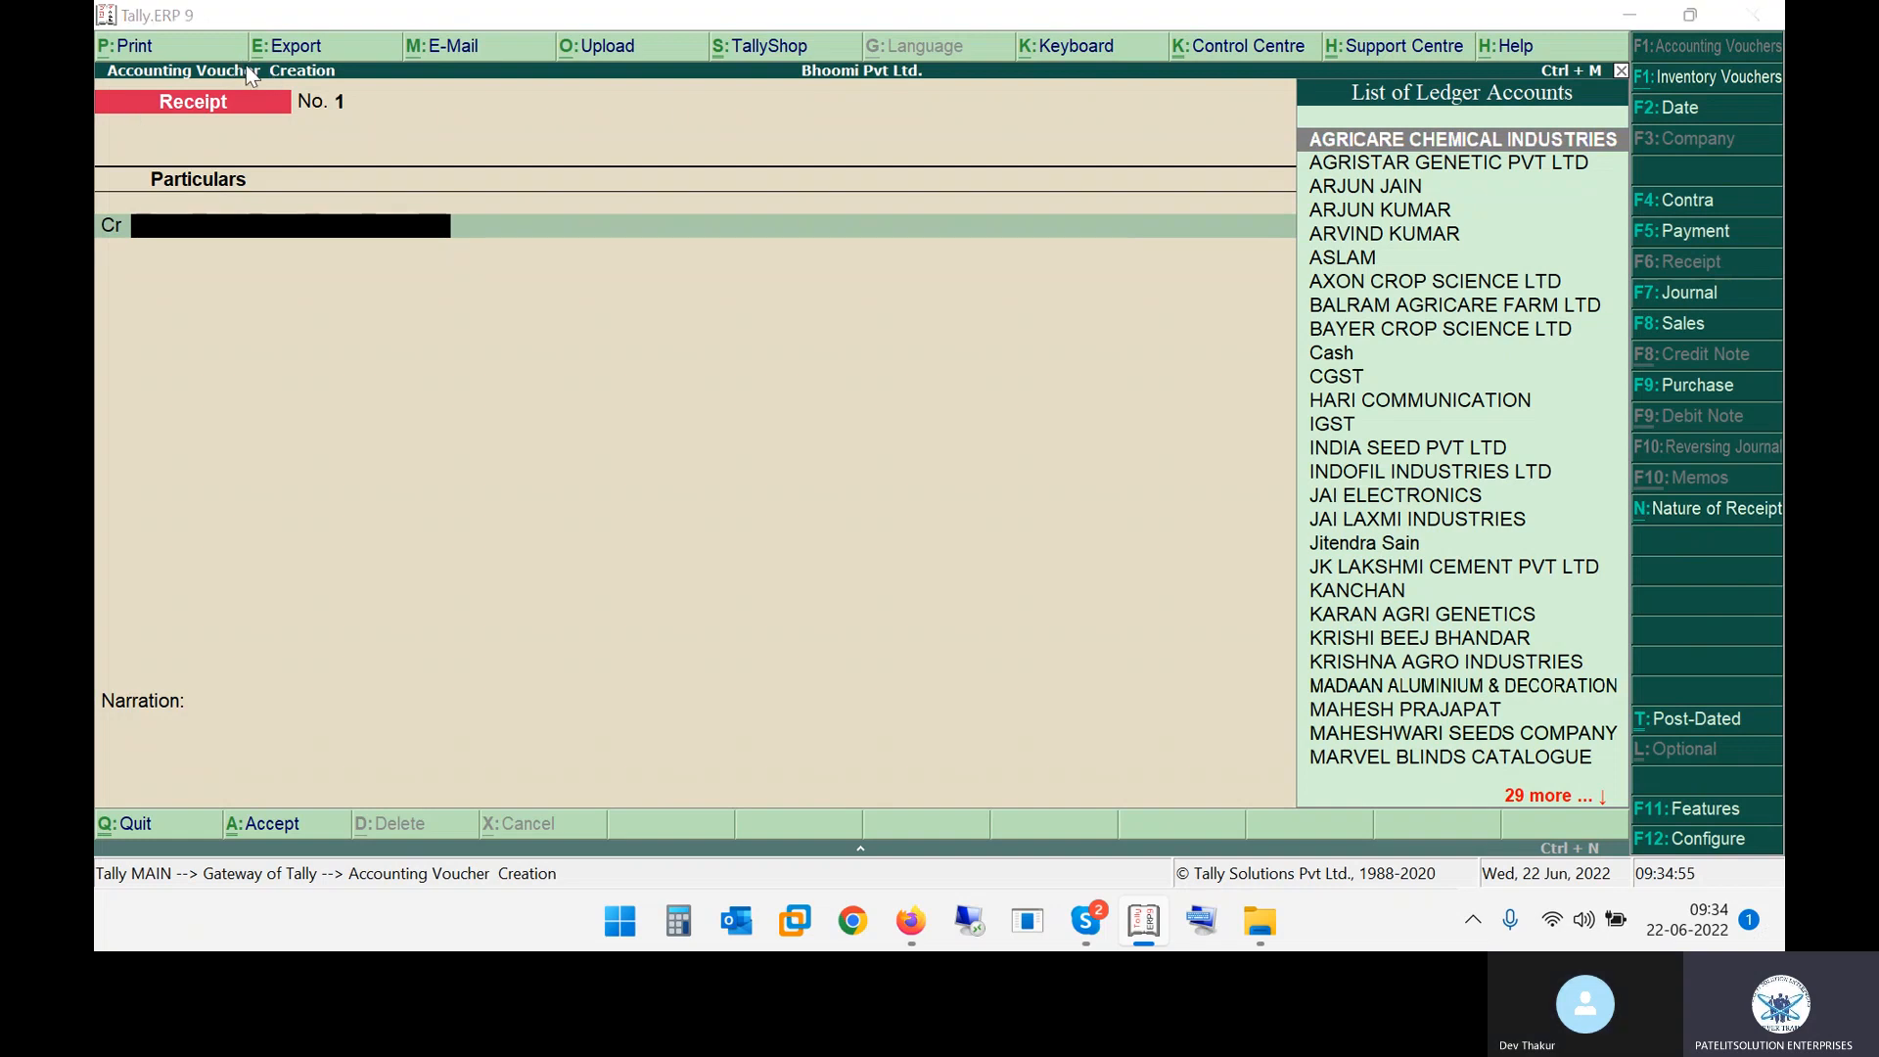
View the Receipt Configuration screenshot in the PDF notes and return to the voucher
key(alt+Tab)
scroll(853, 501, down, 10)
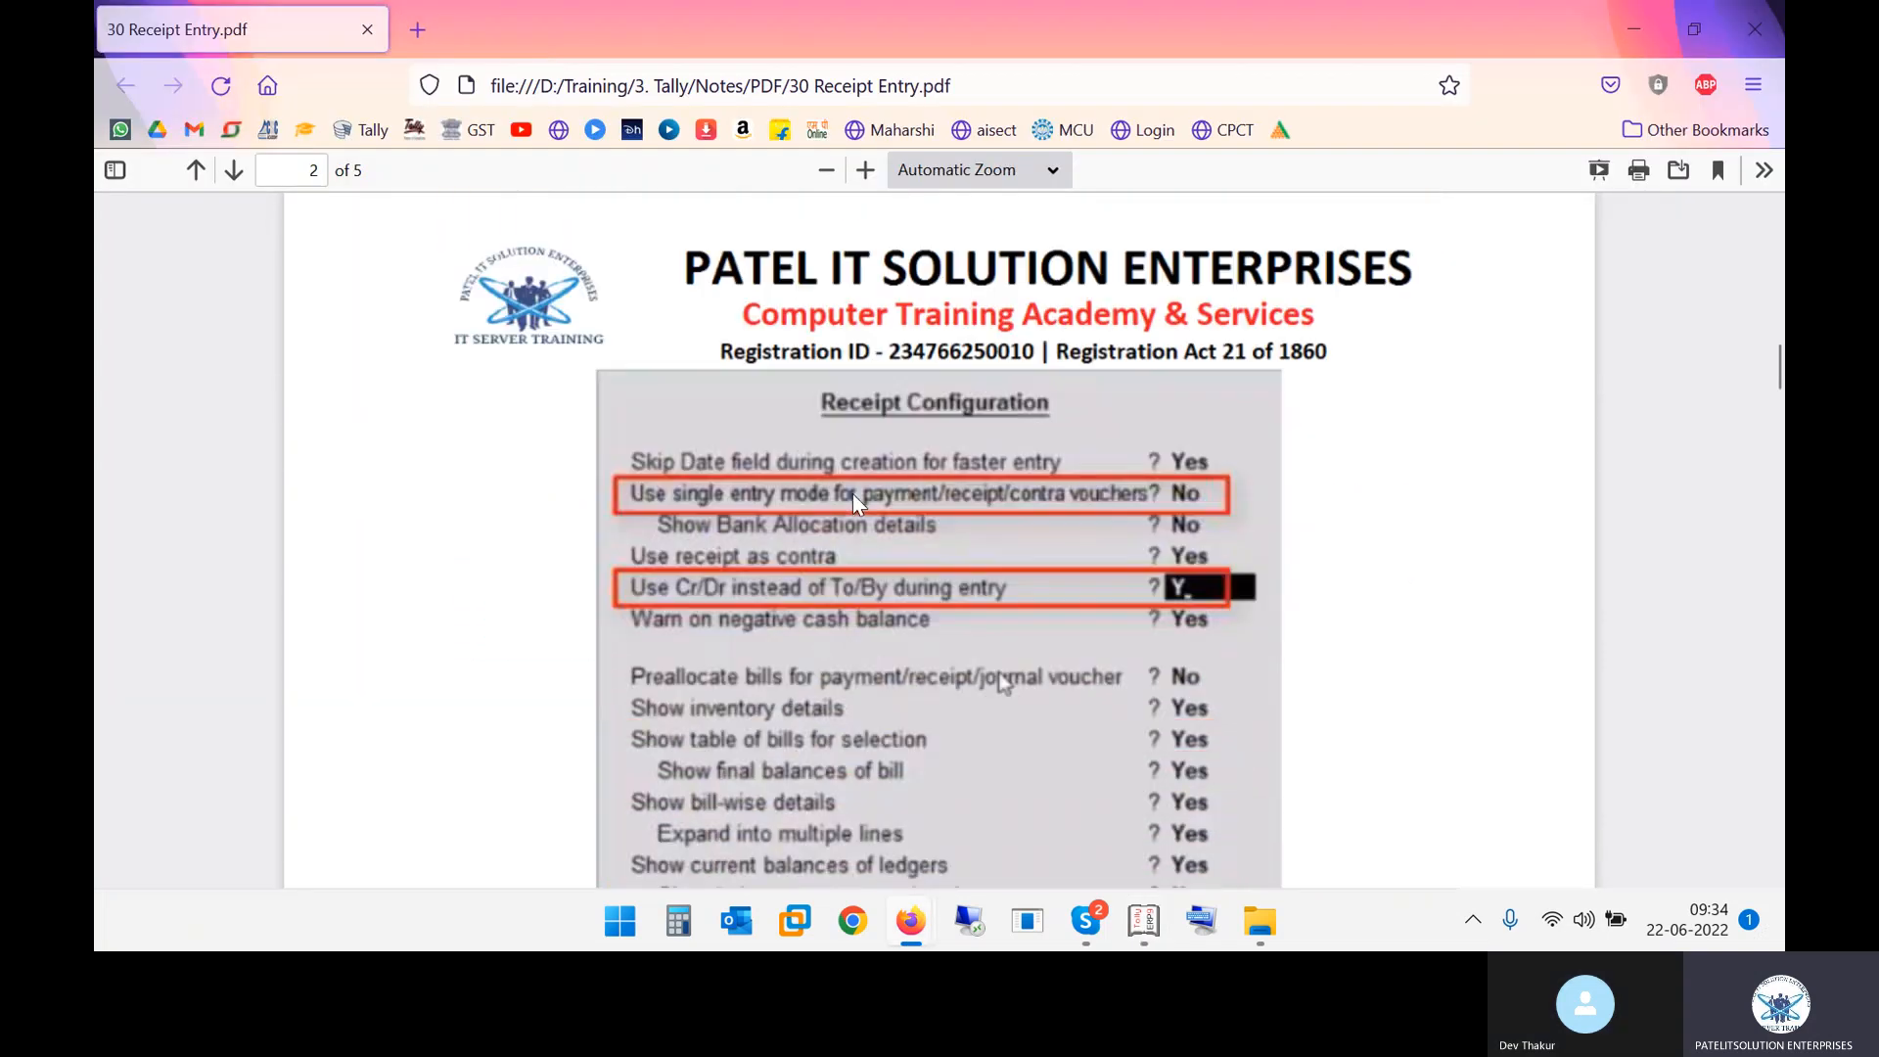
key(alt+Tab)
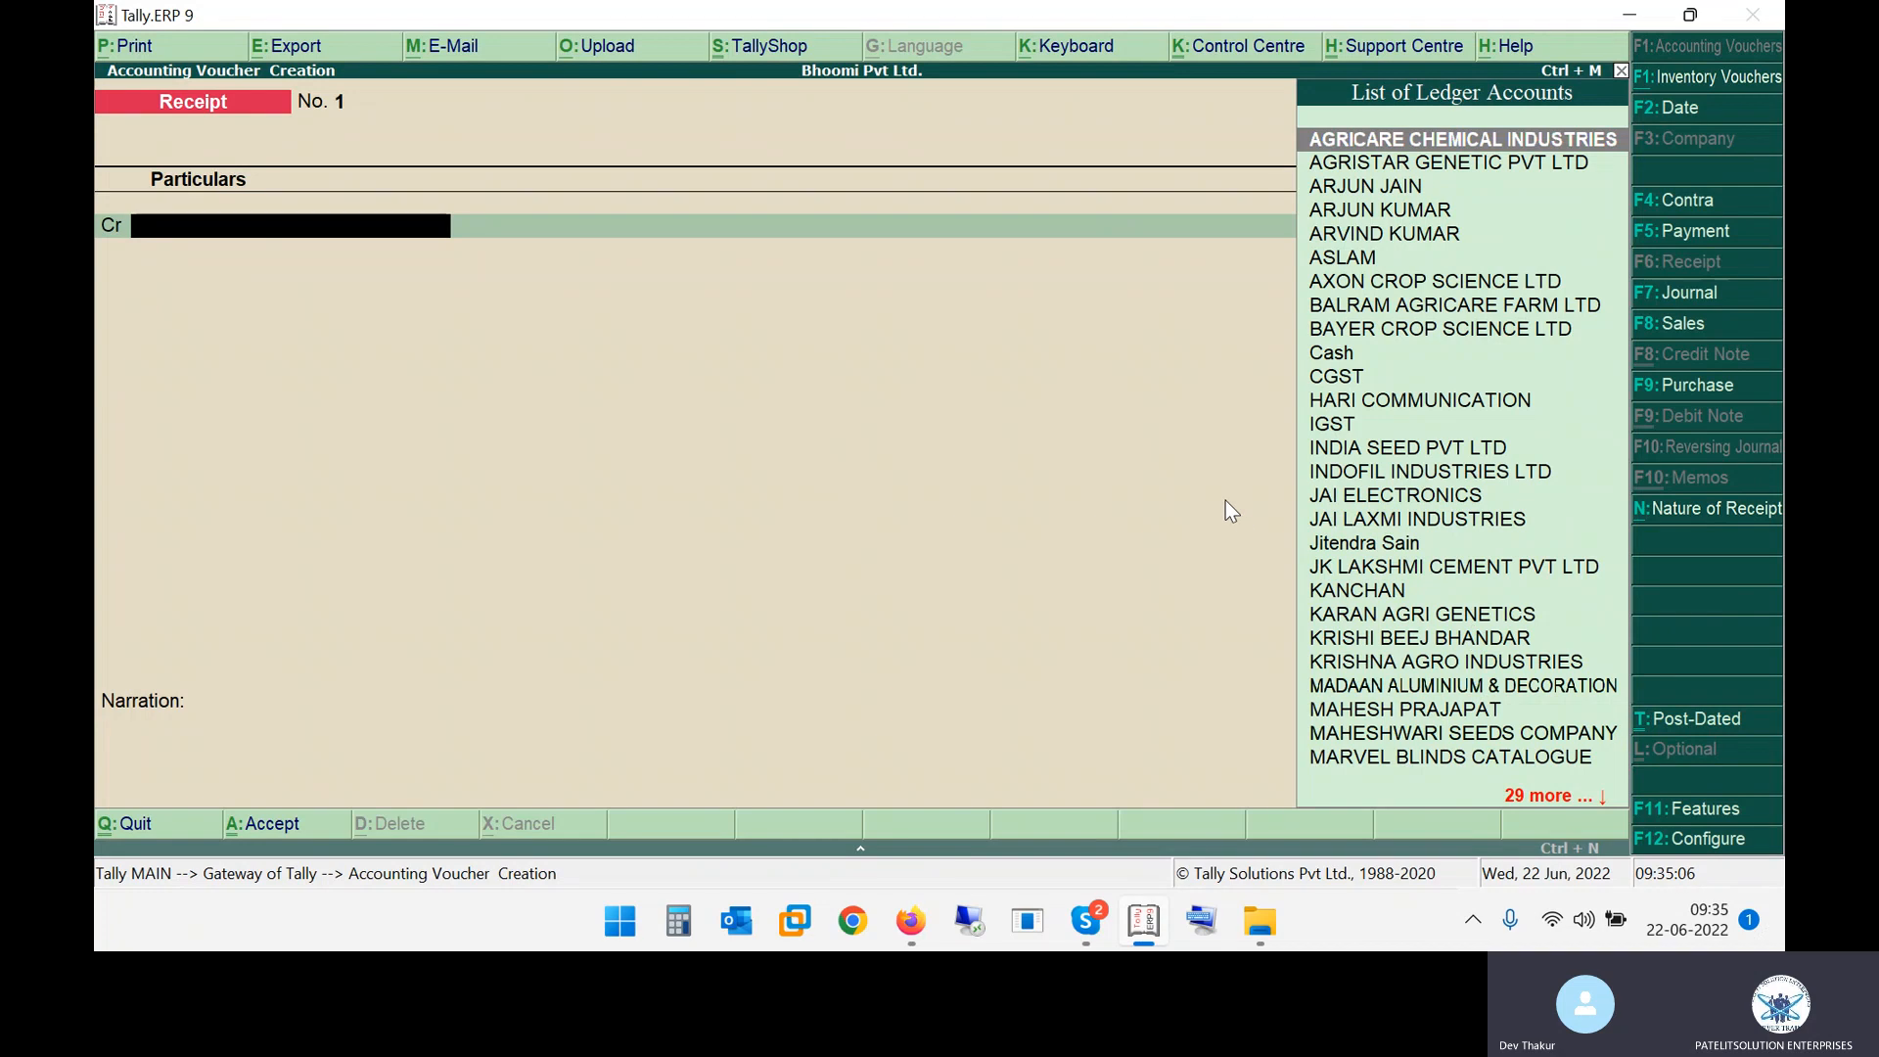
Set Use Cr/Dr instead of To/By during entry to No in the receipt voucher configuration and accept
key(F12)
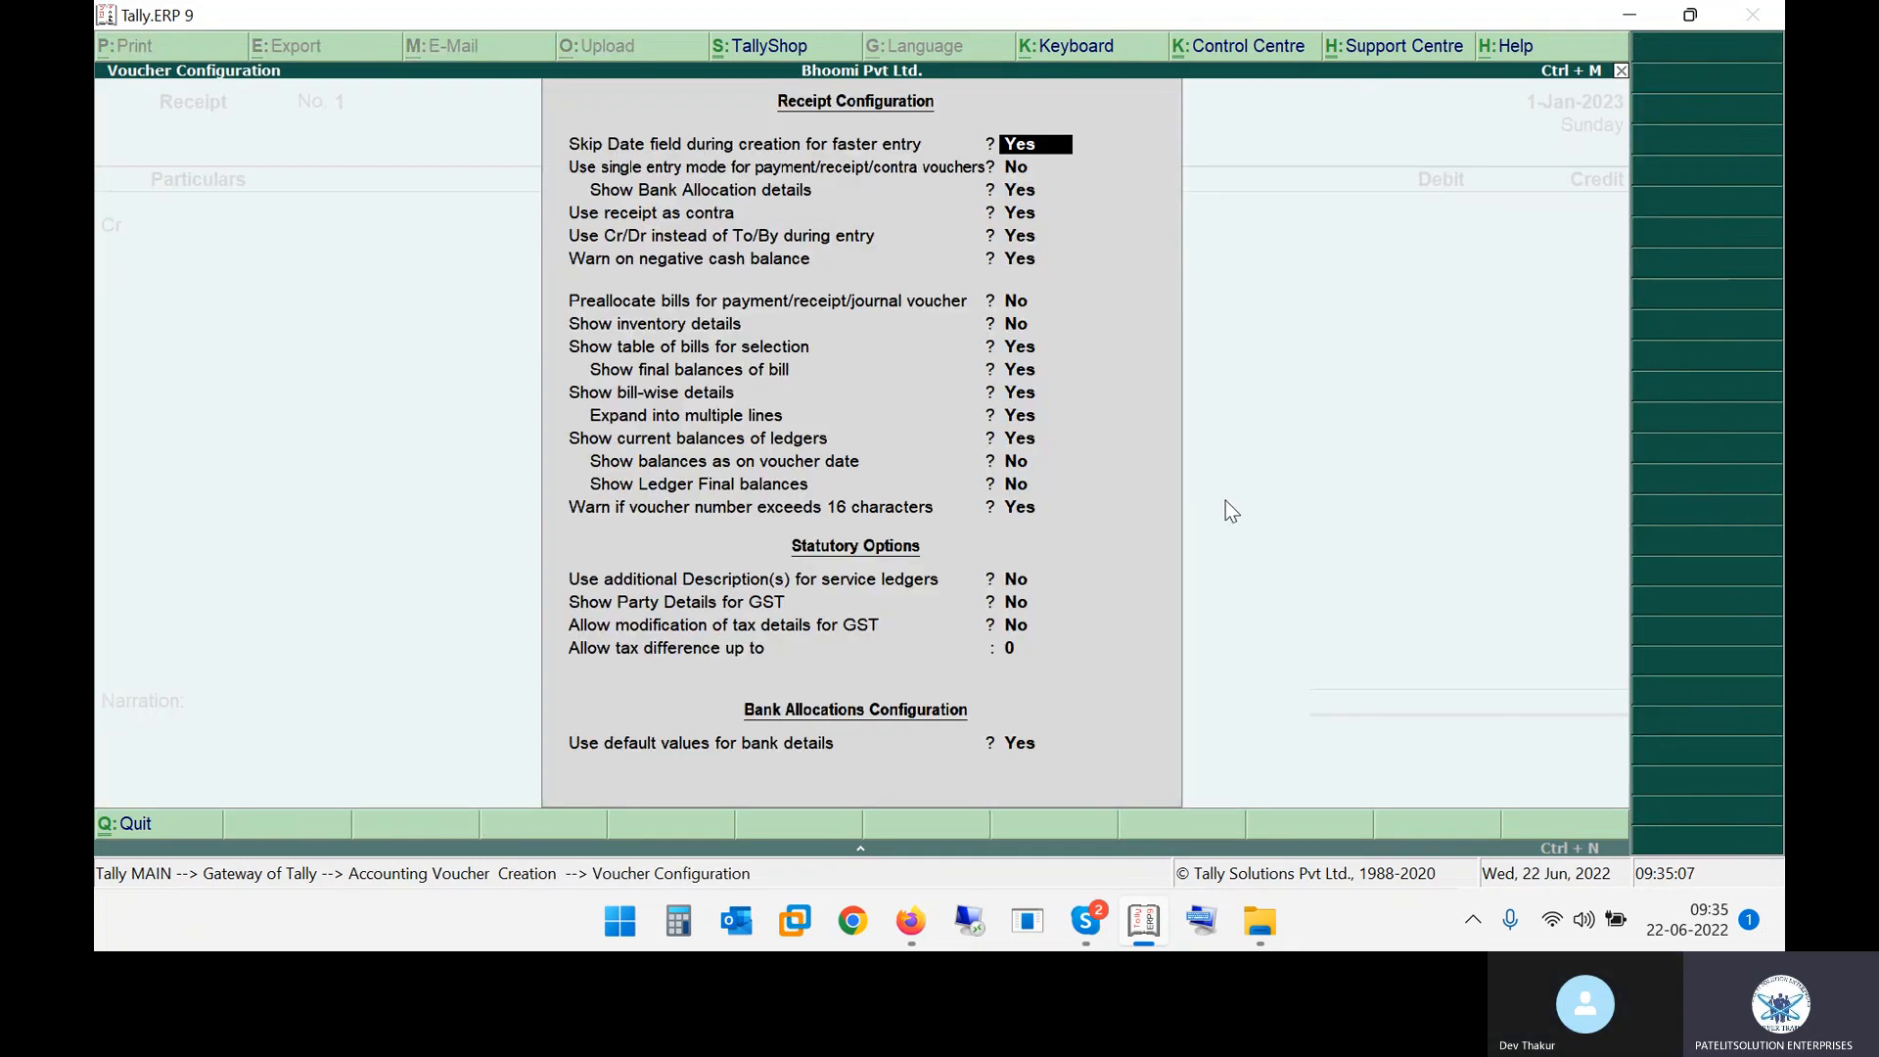
key(Return)
key(Return)
key(Return)
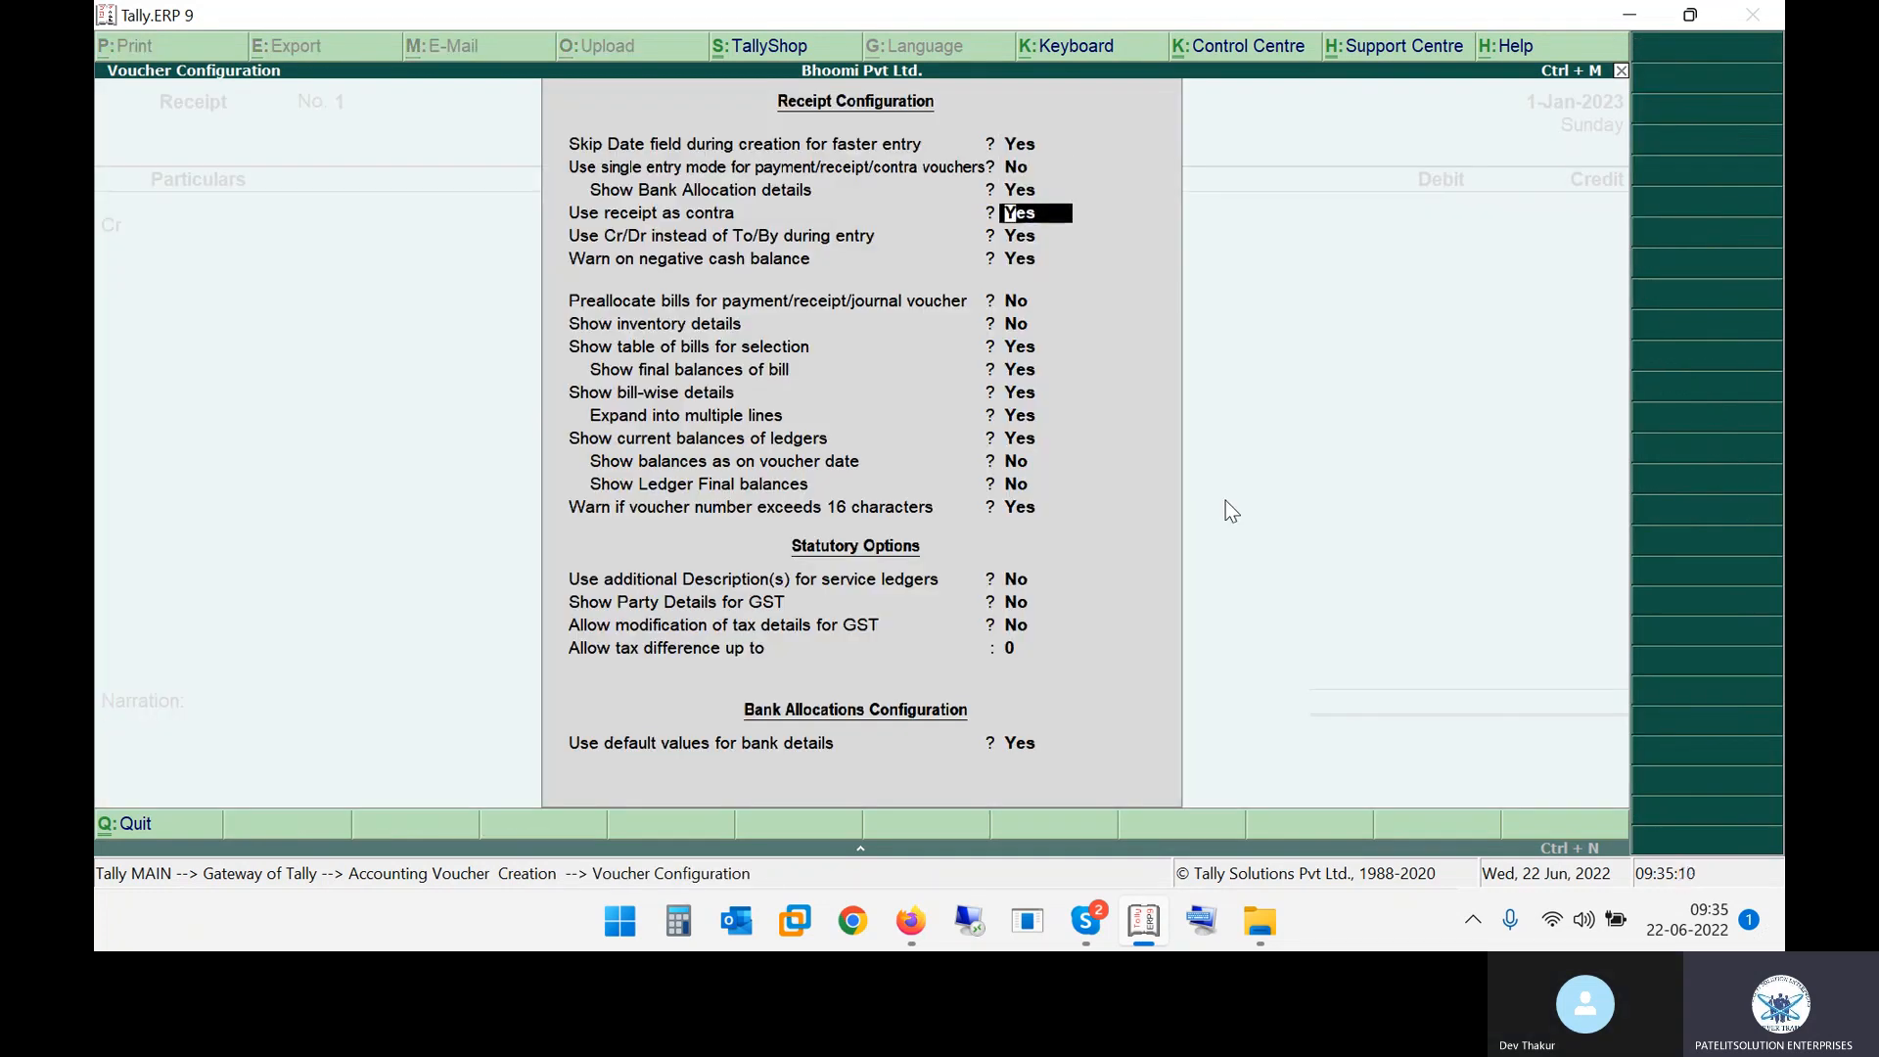
key(Return)
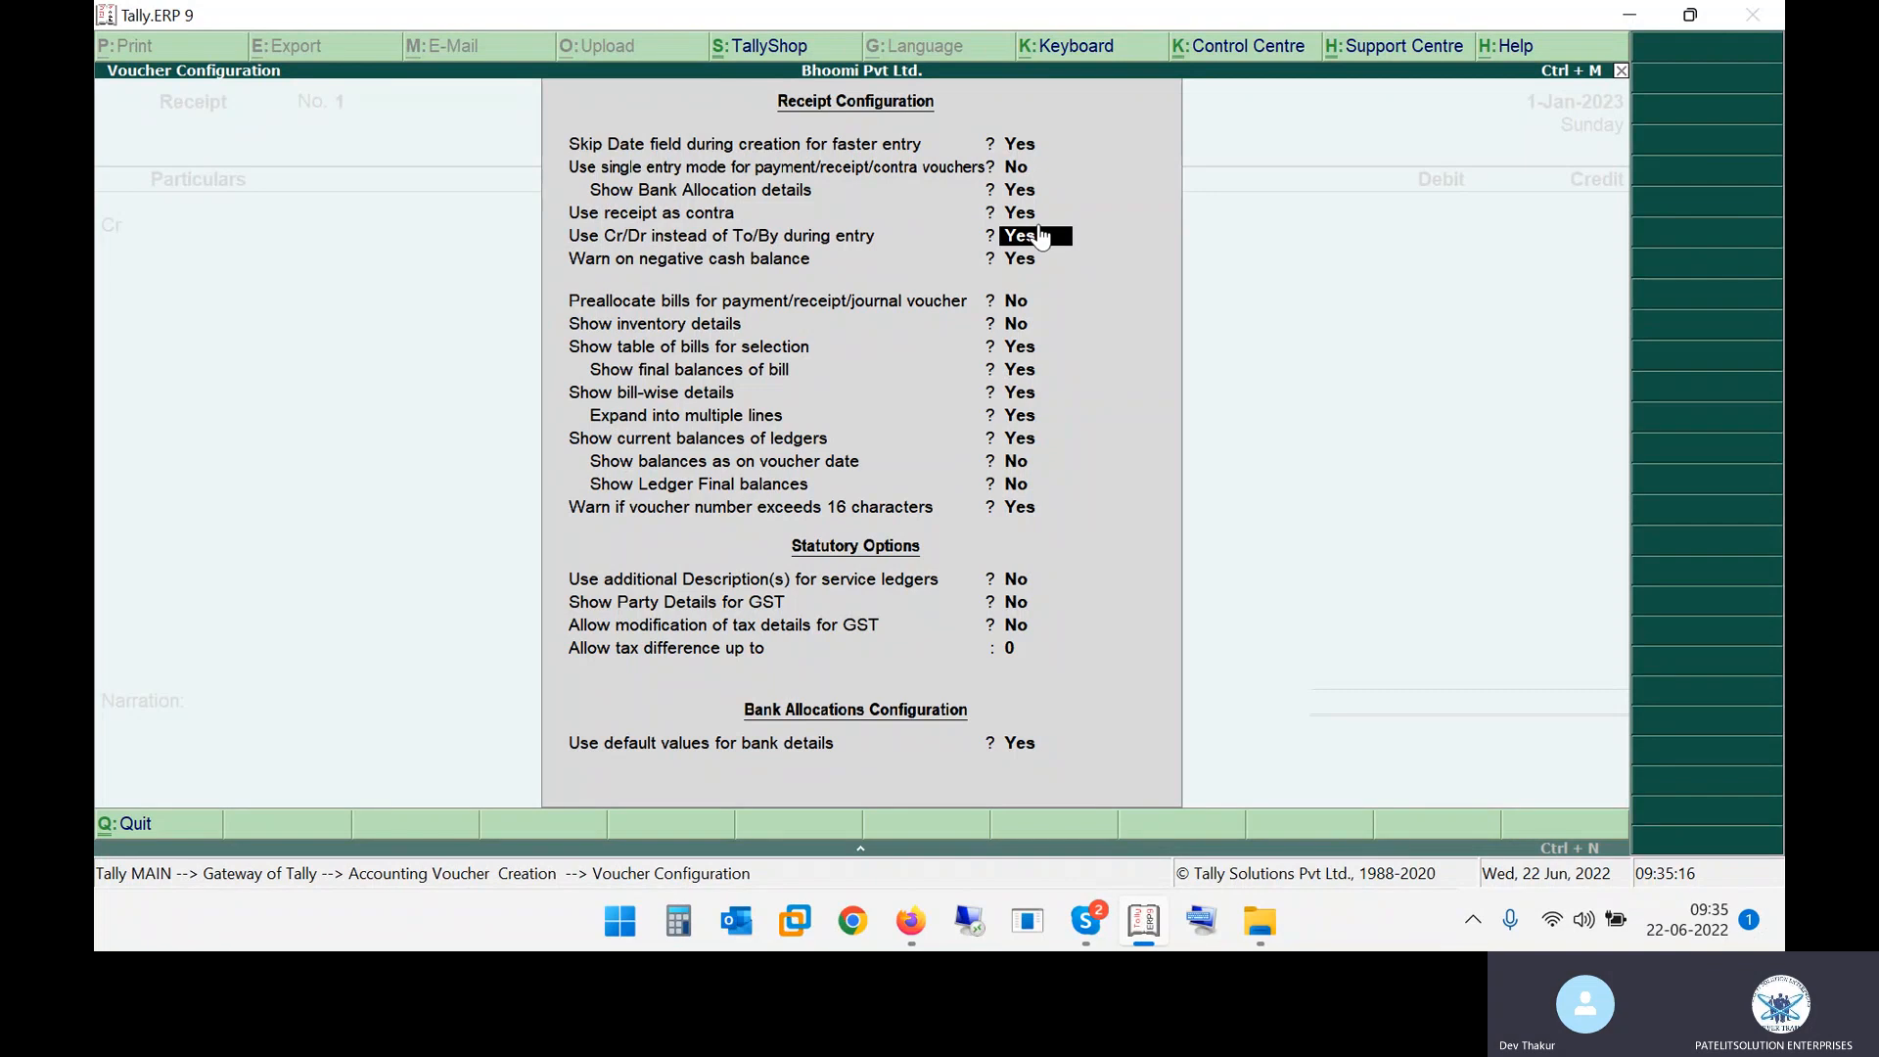
text(no)
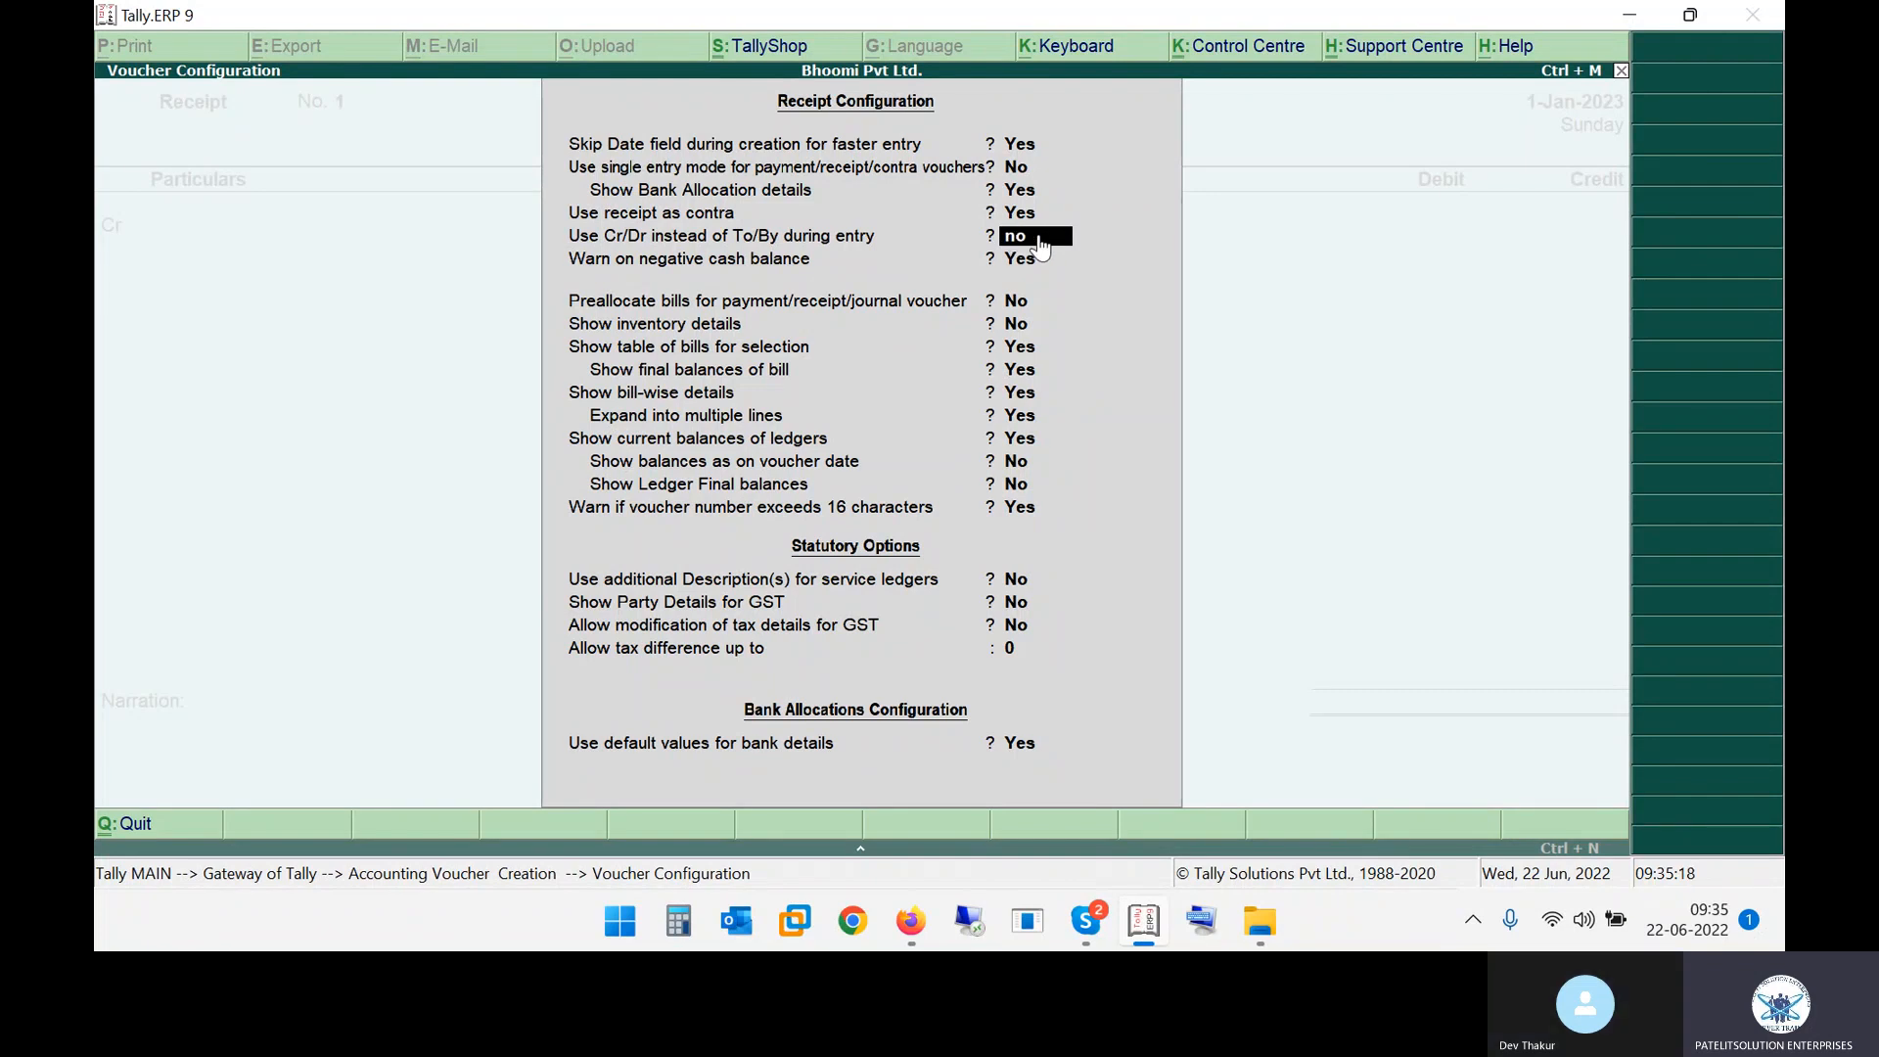
key(Return)
key(ctrl+a)
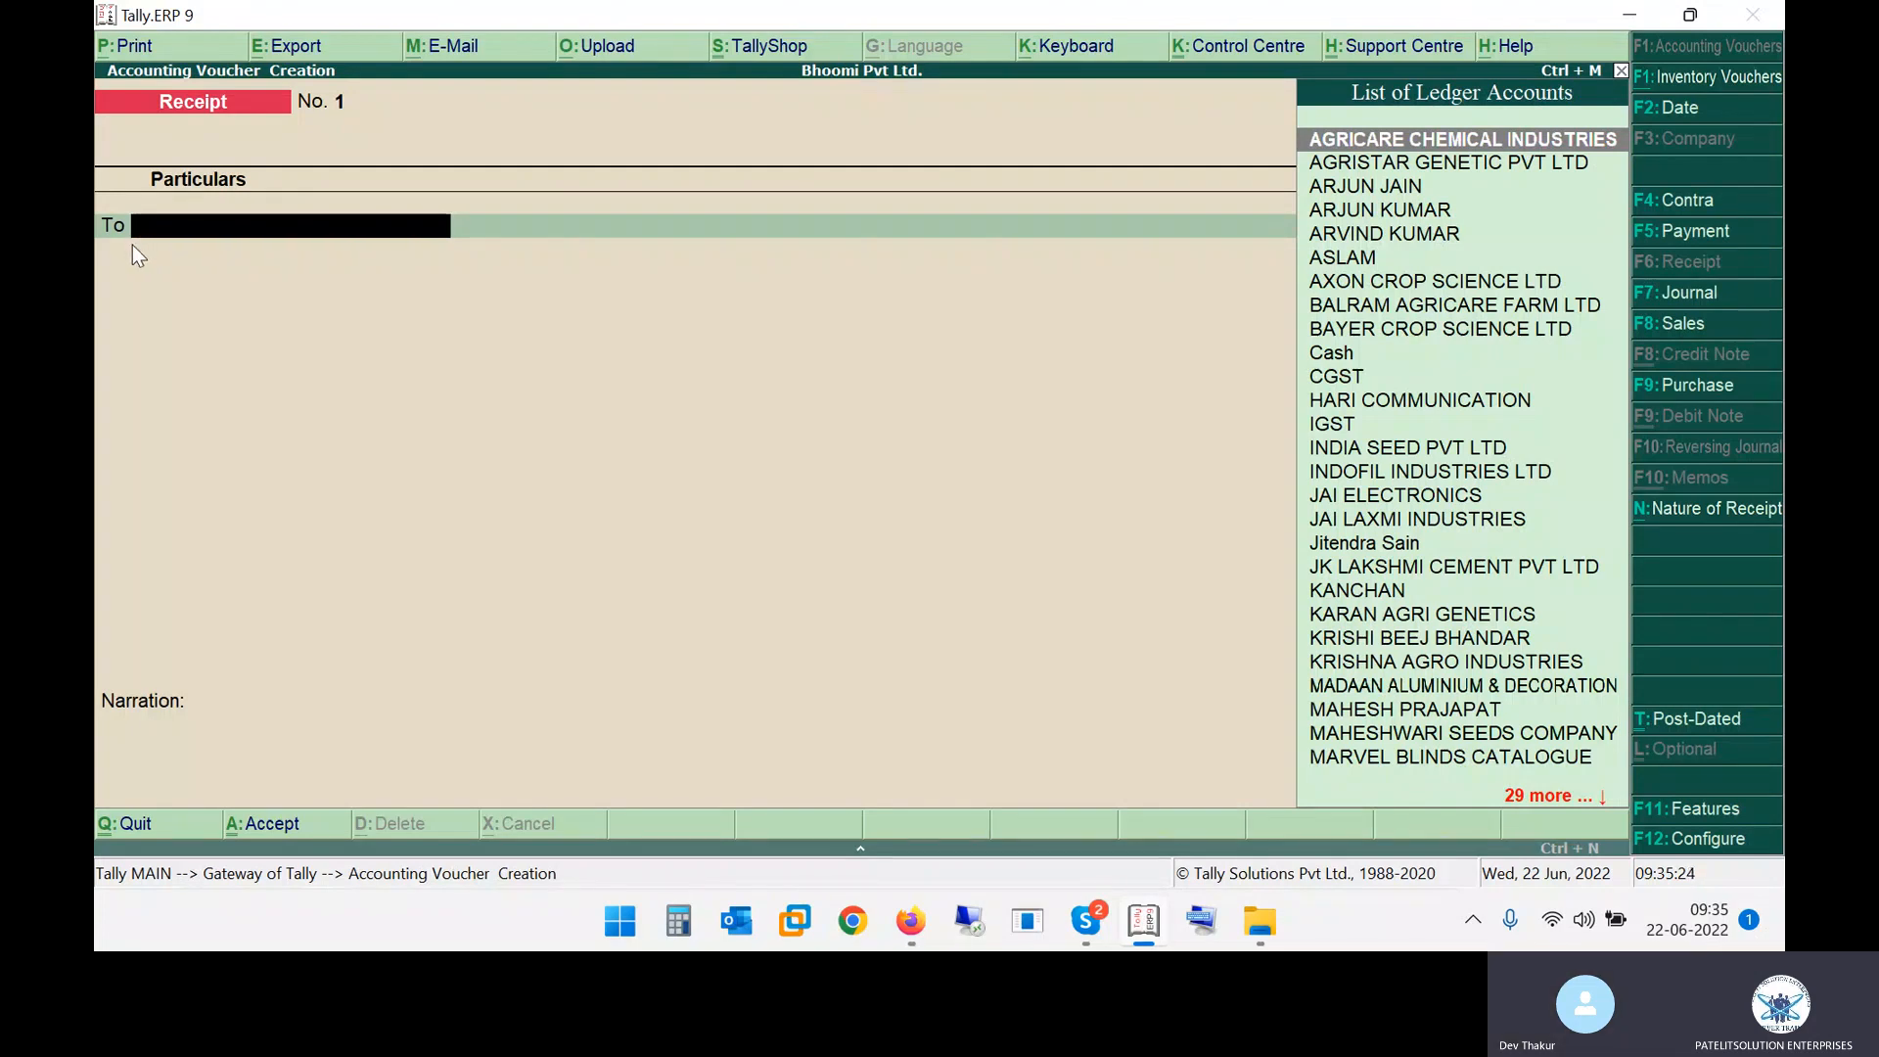
Set Use Cr/Dr instead of To/By during entry back to Yes in the receipt voucher configuration and accept
key(F12)
key(Return)
key(Return)
key(Return)
key(Return)
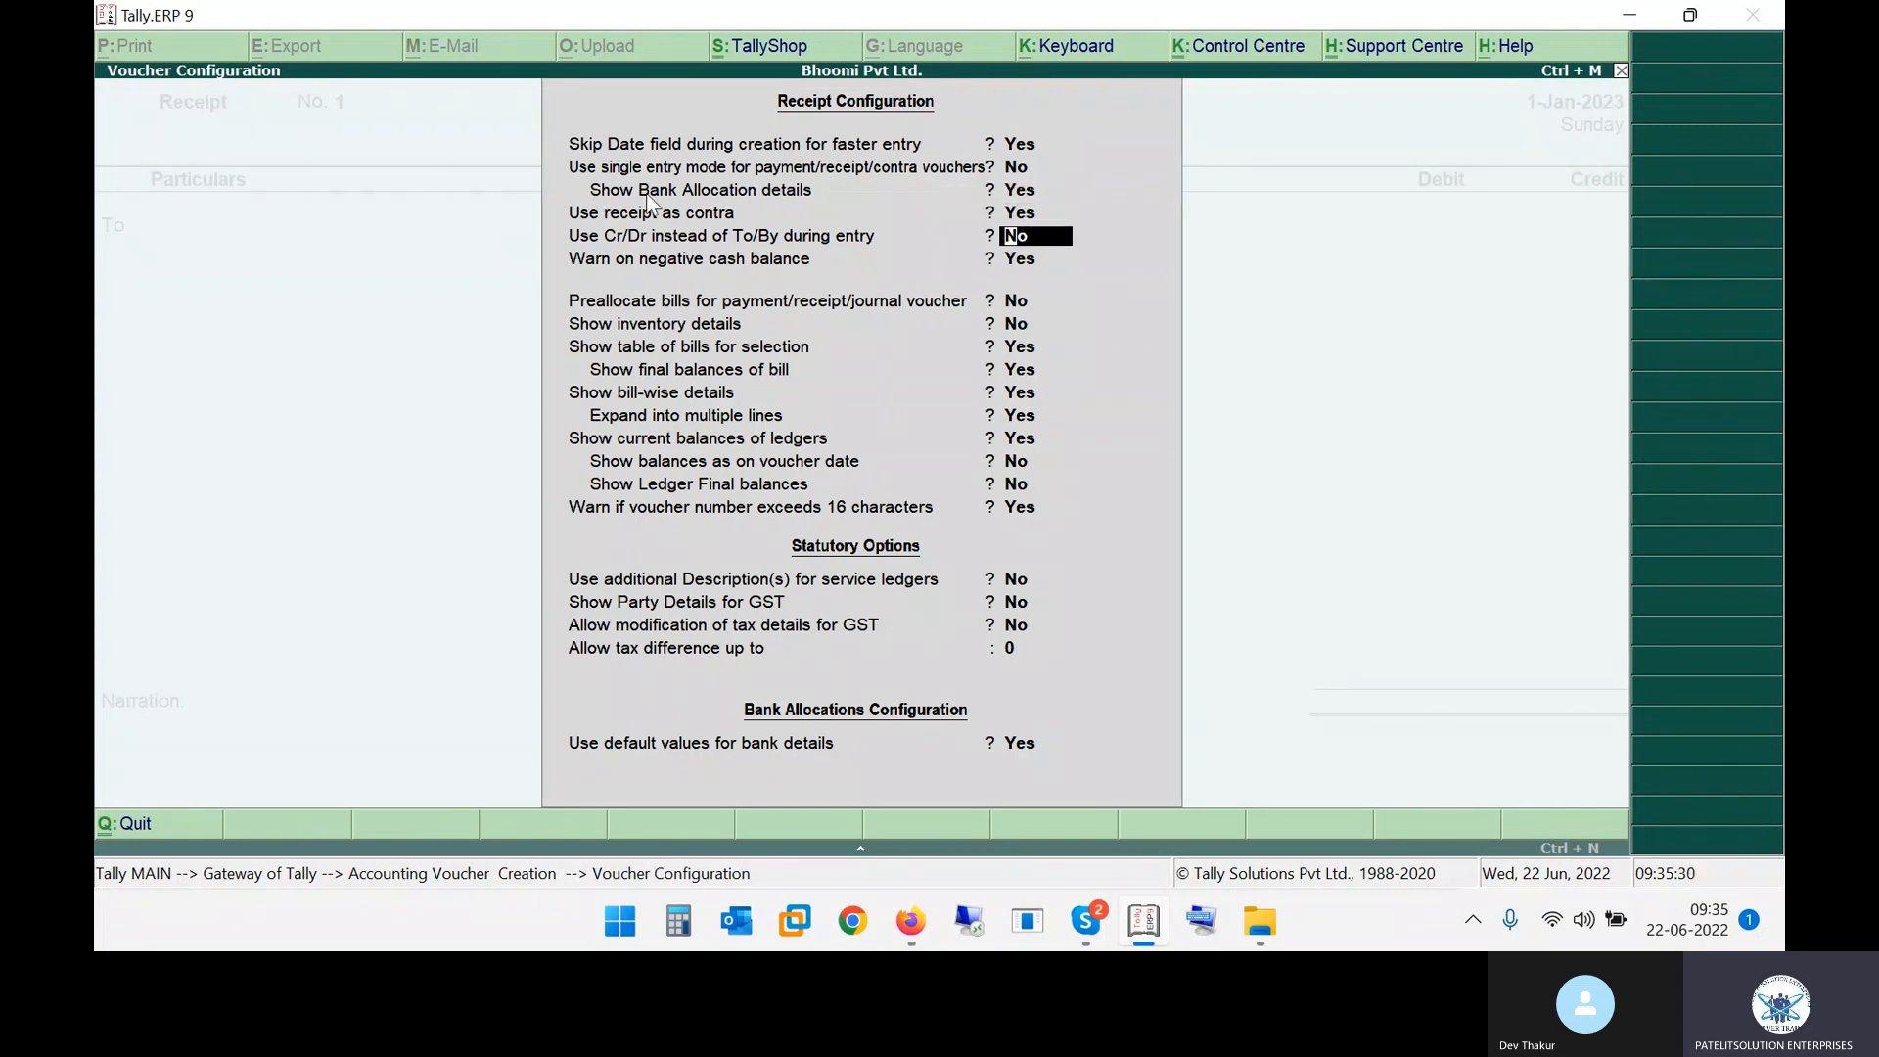
text(yes)
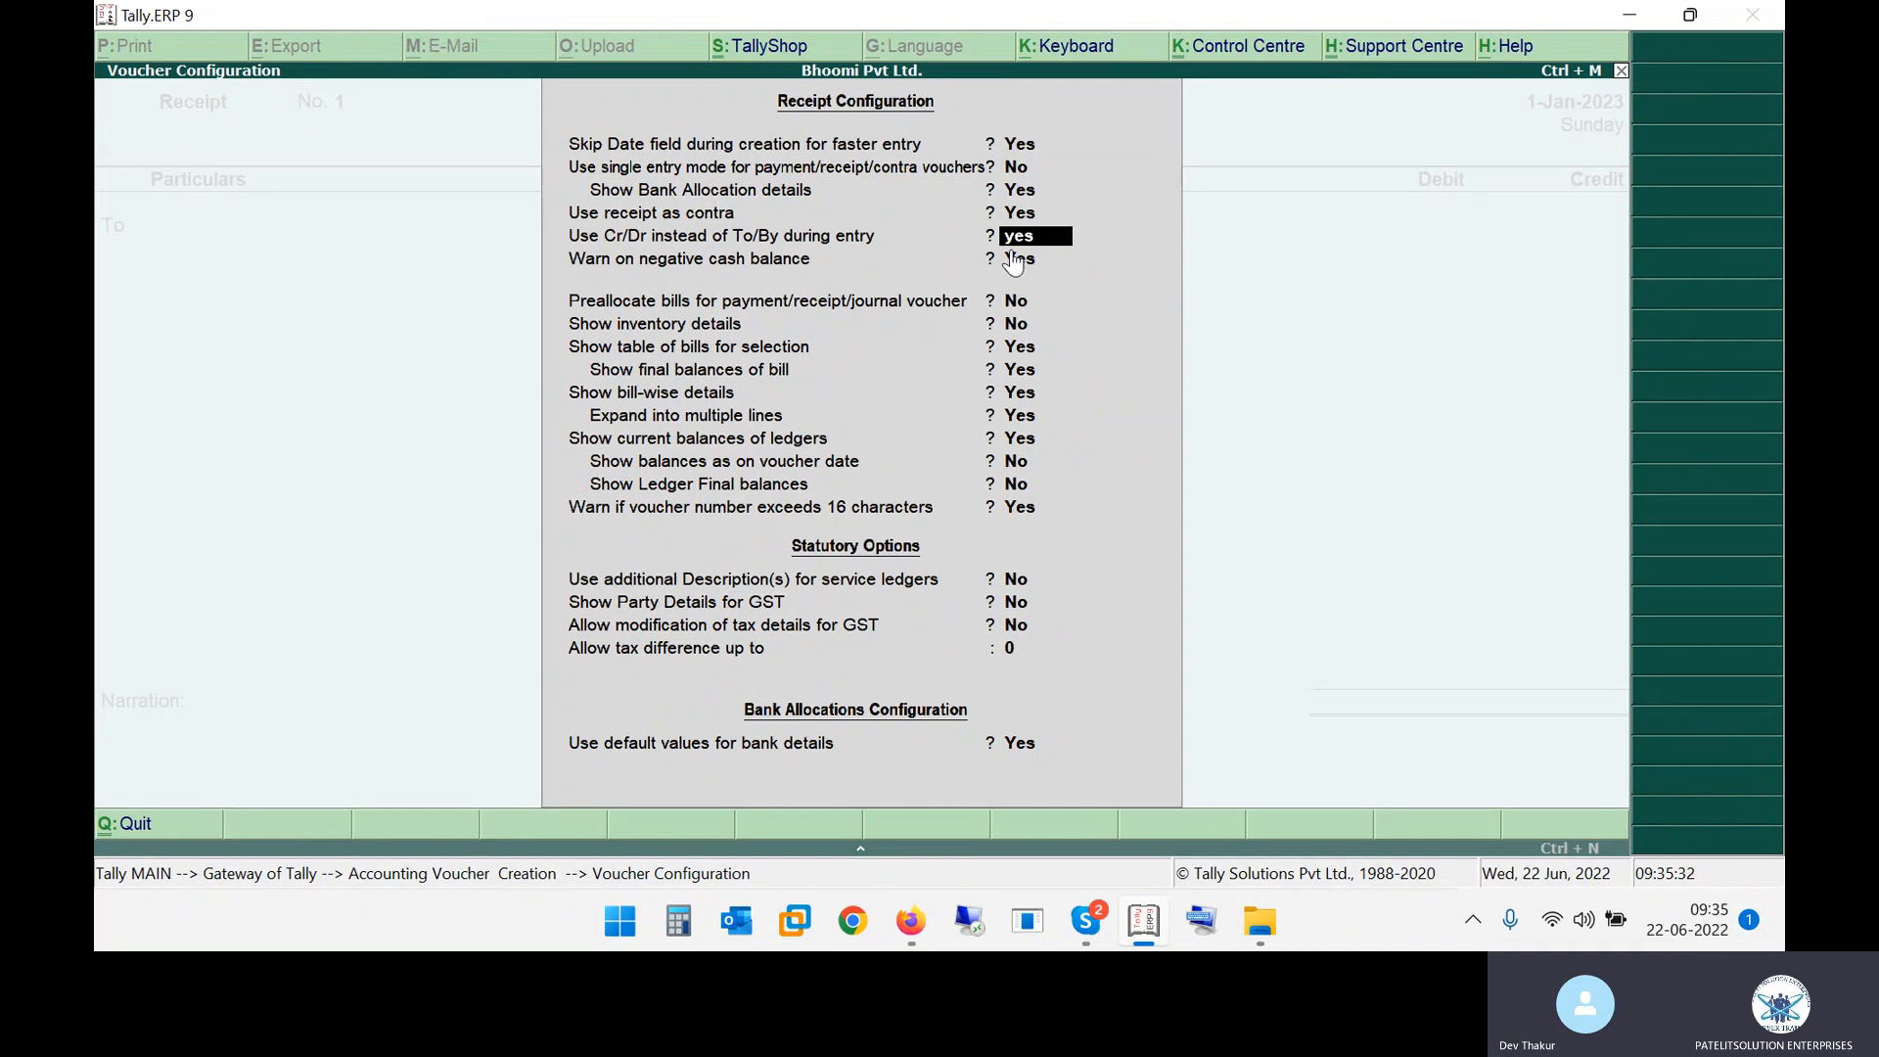
key(Return)
key(ctrl+a)
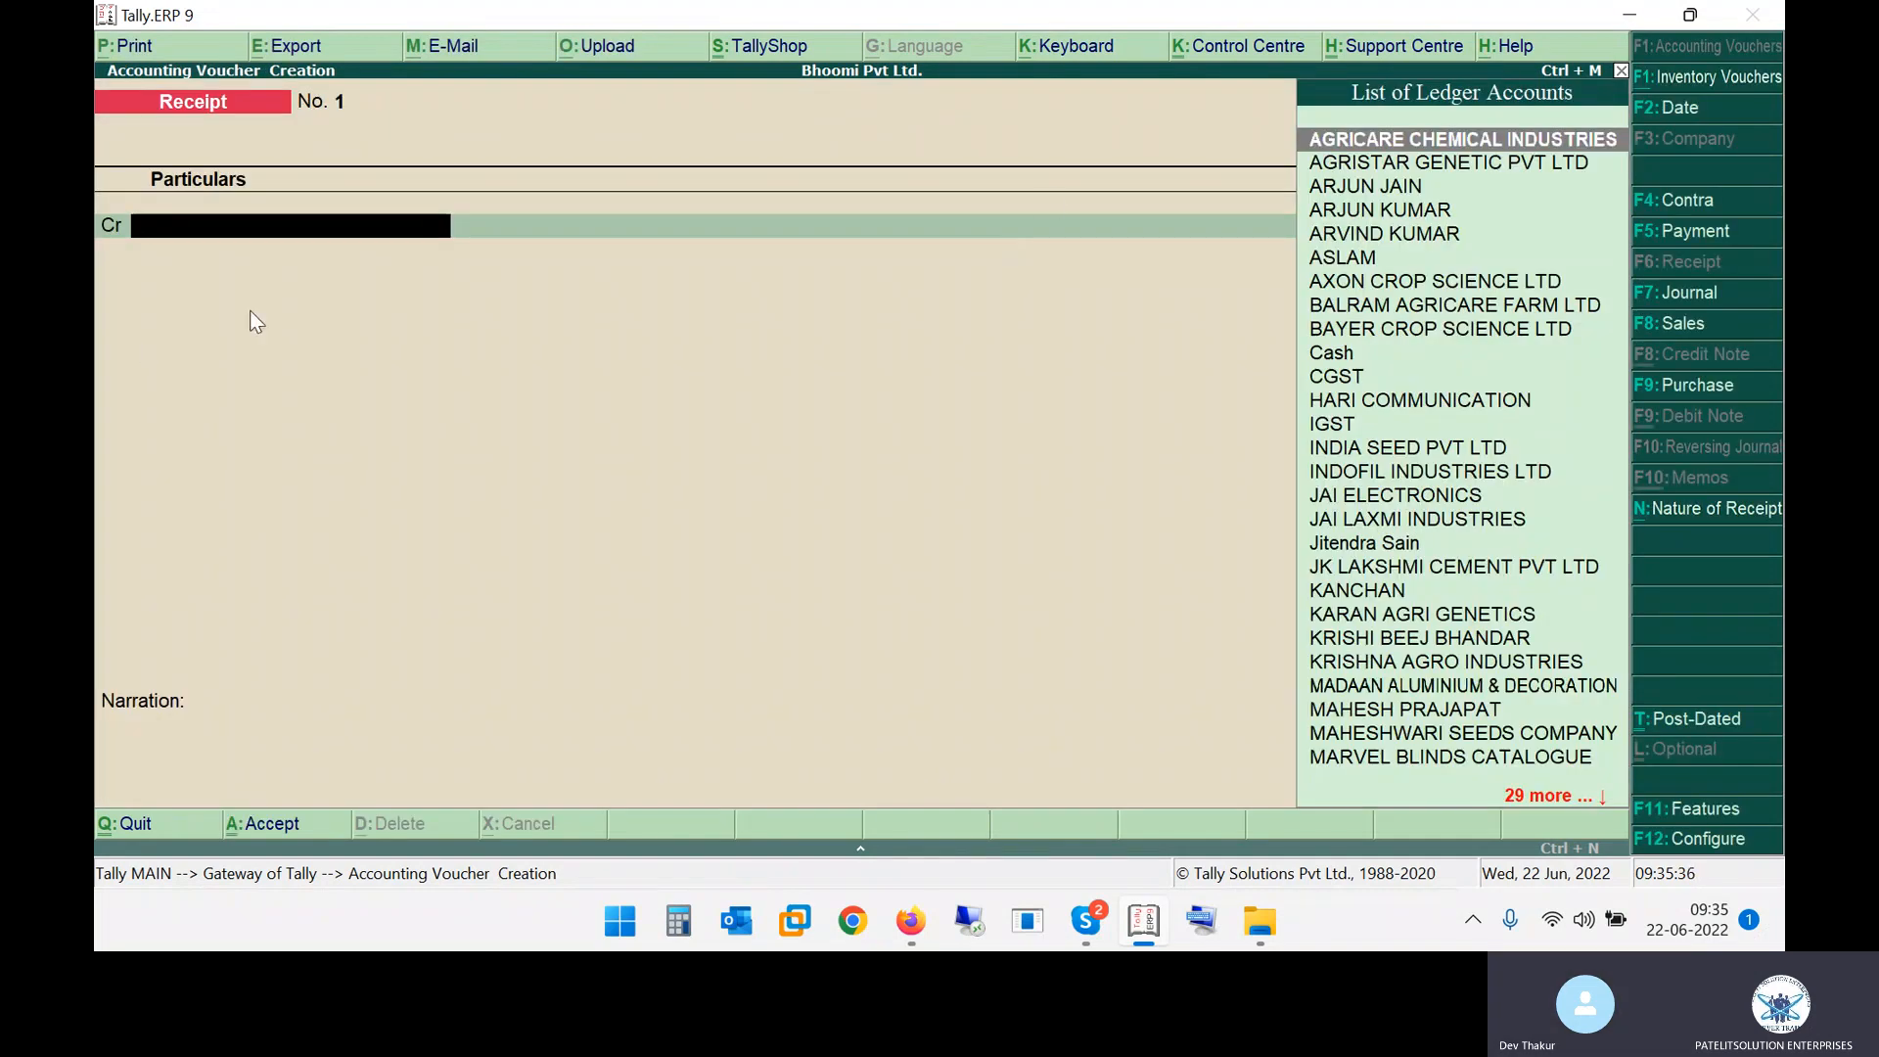
Check the configuration in the PDF notes, then set Use single entry mode for payment/receipt/contra vouchers to Yes and accept
key(alt+Tab)
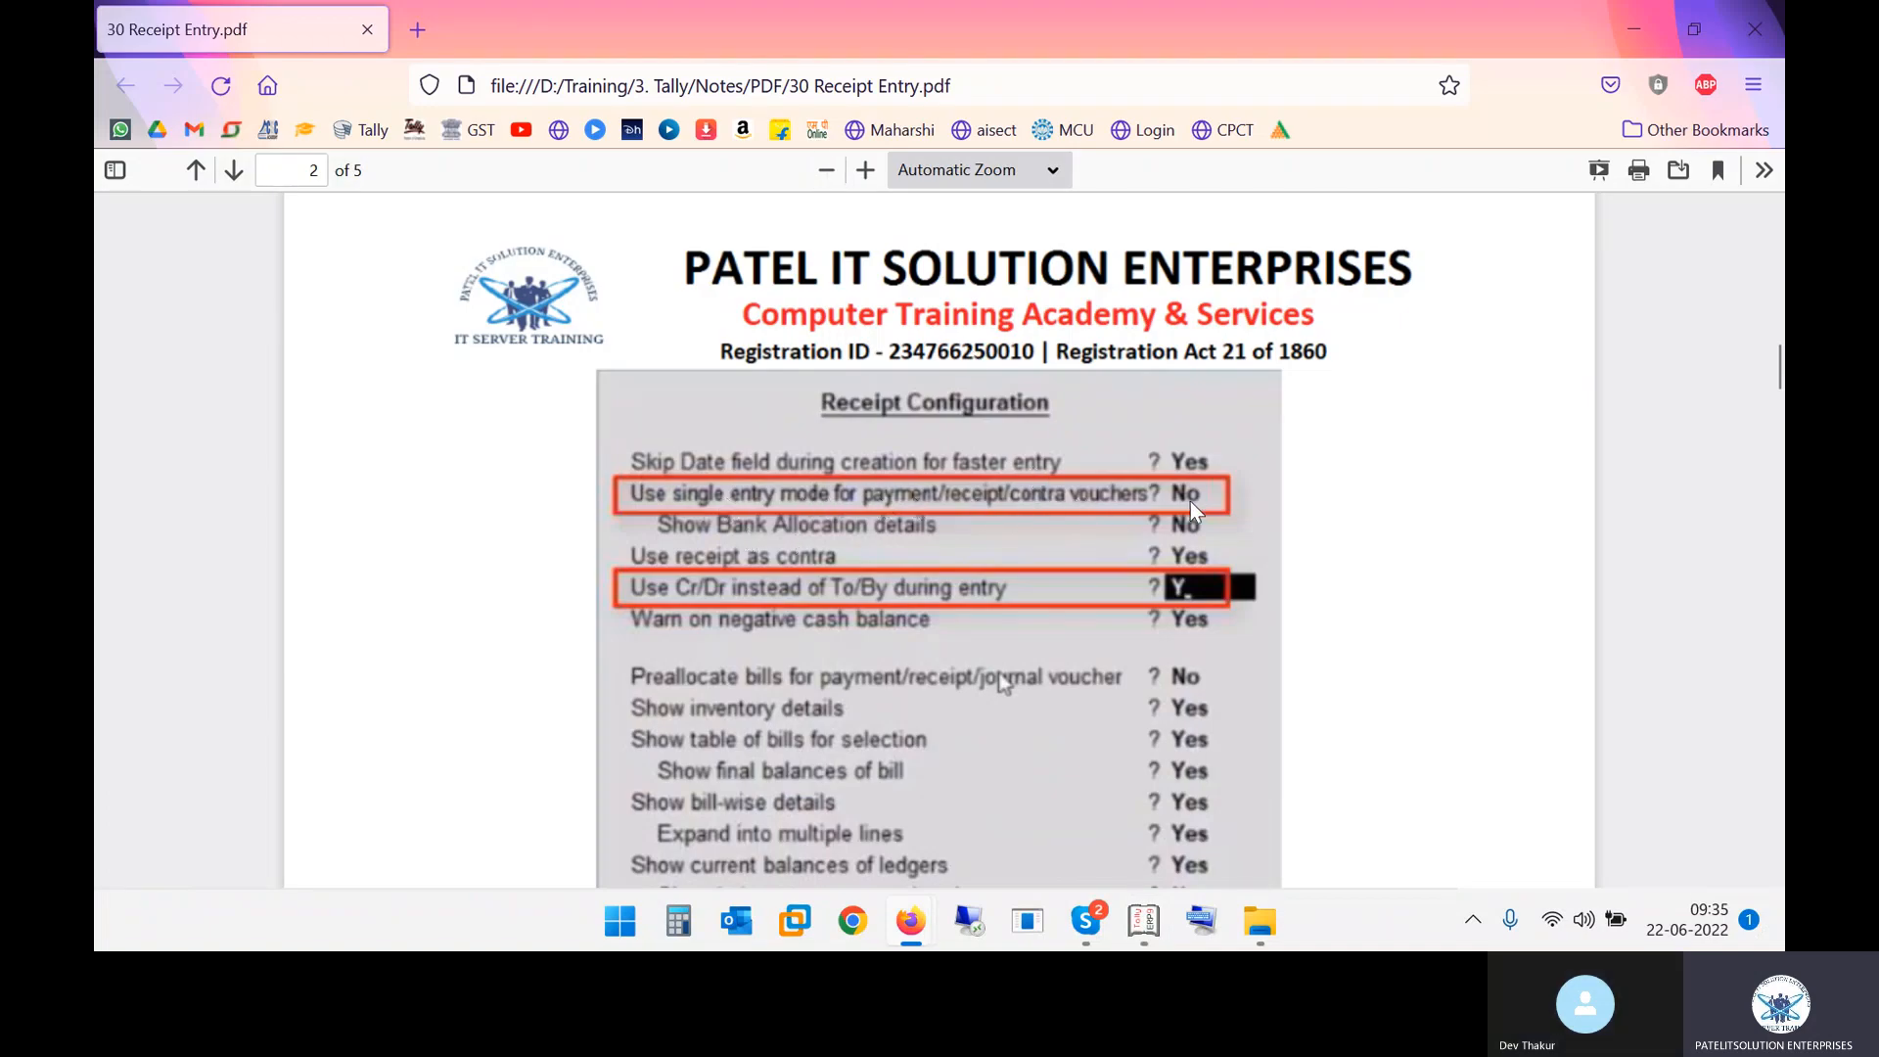
key(alt+Tab)
key(F12)
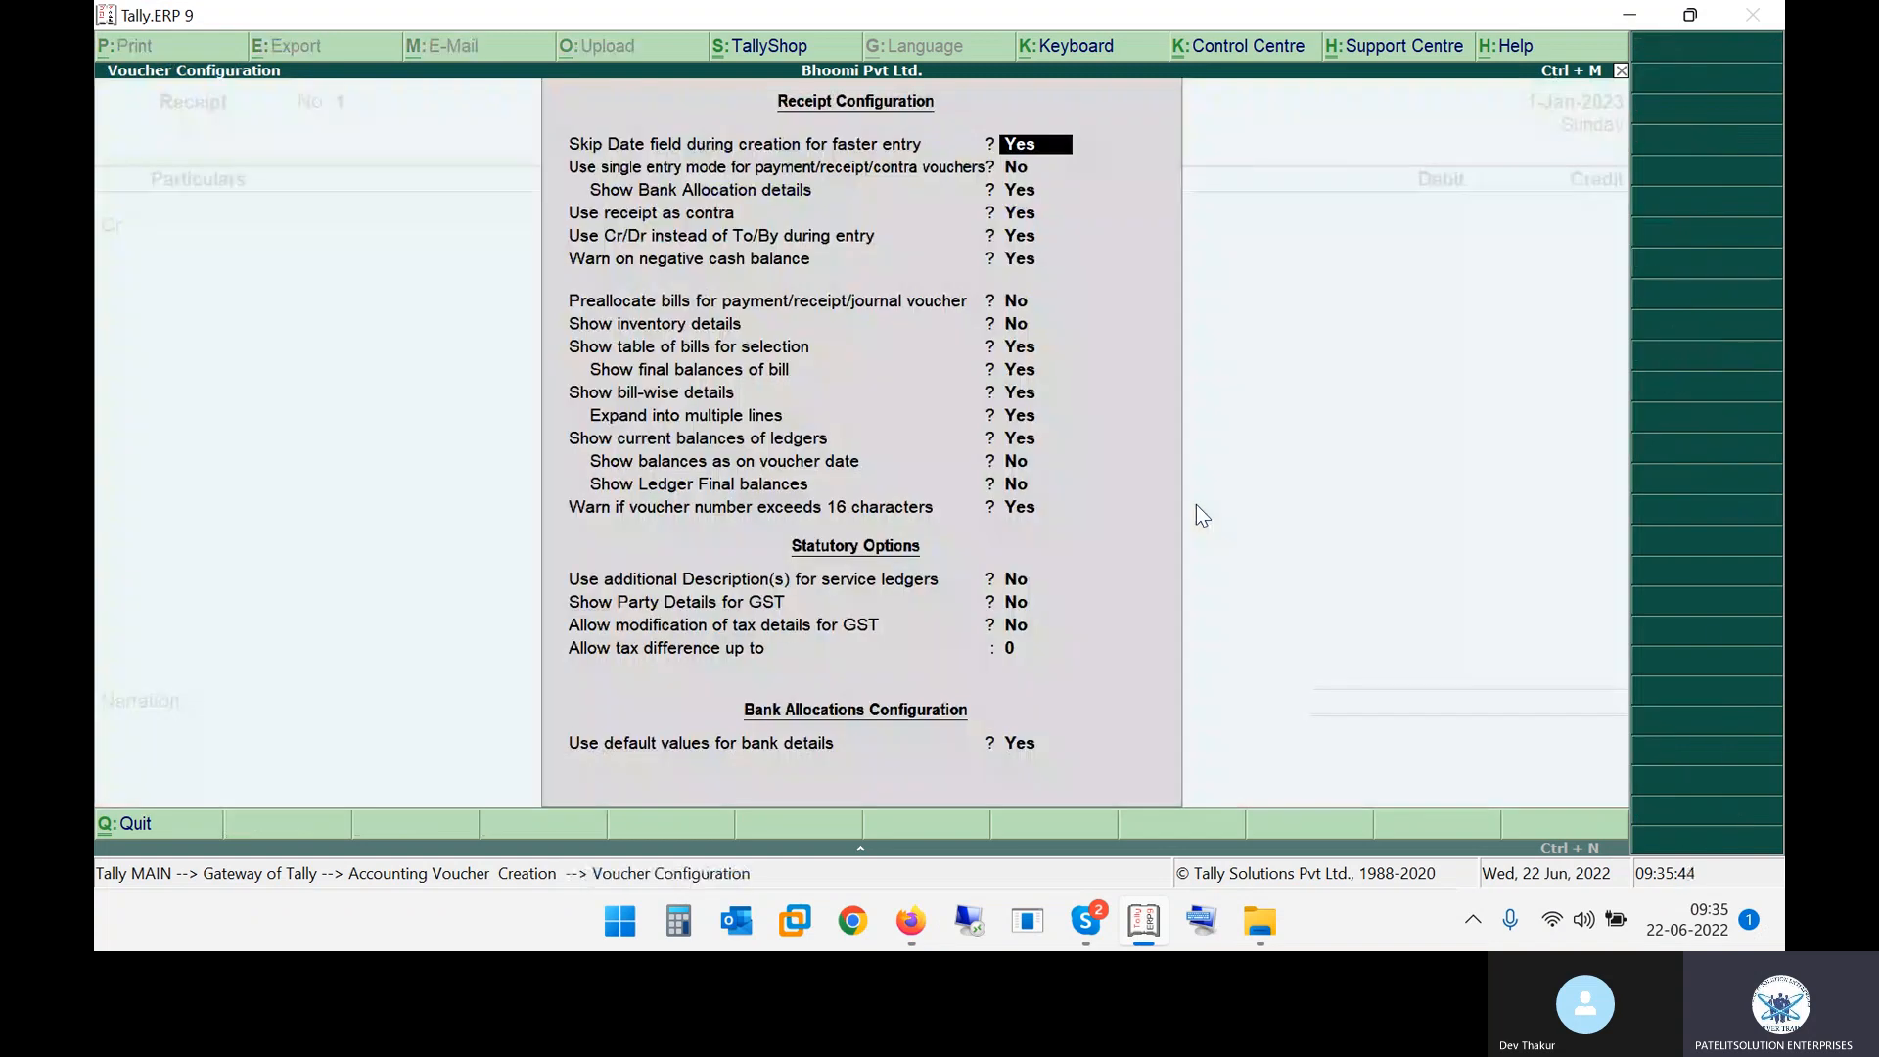
key(Return)
text(yes)
key(Return)
key(ctrl+a)
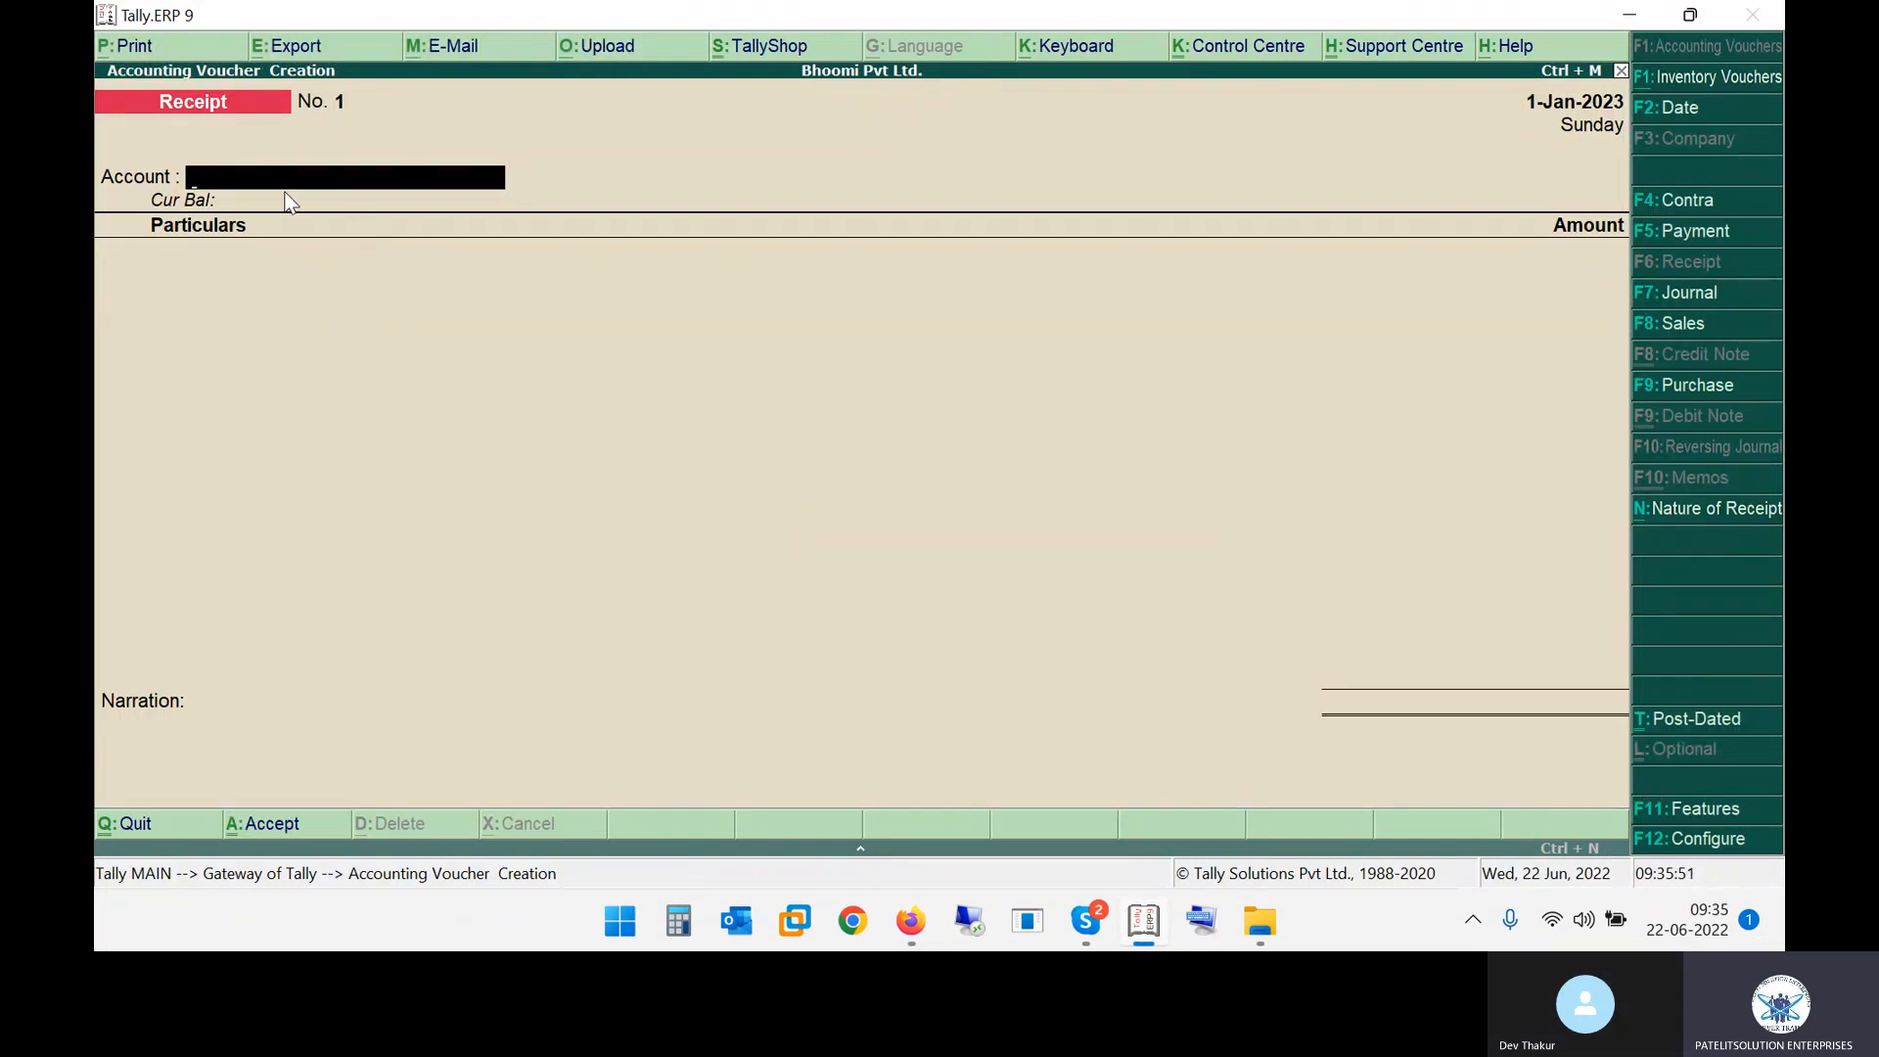
Set Use single entry mode for payment/receipt/contra vouchers back to No in the receipt configuration and accept
key(F12)
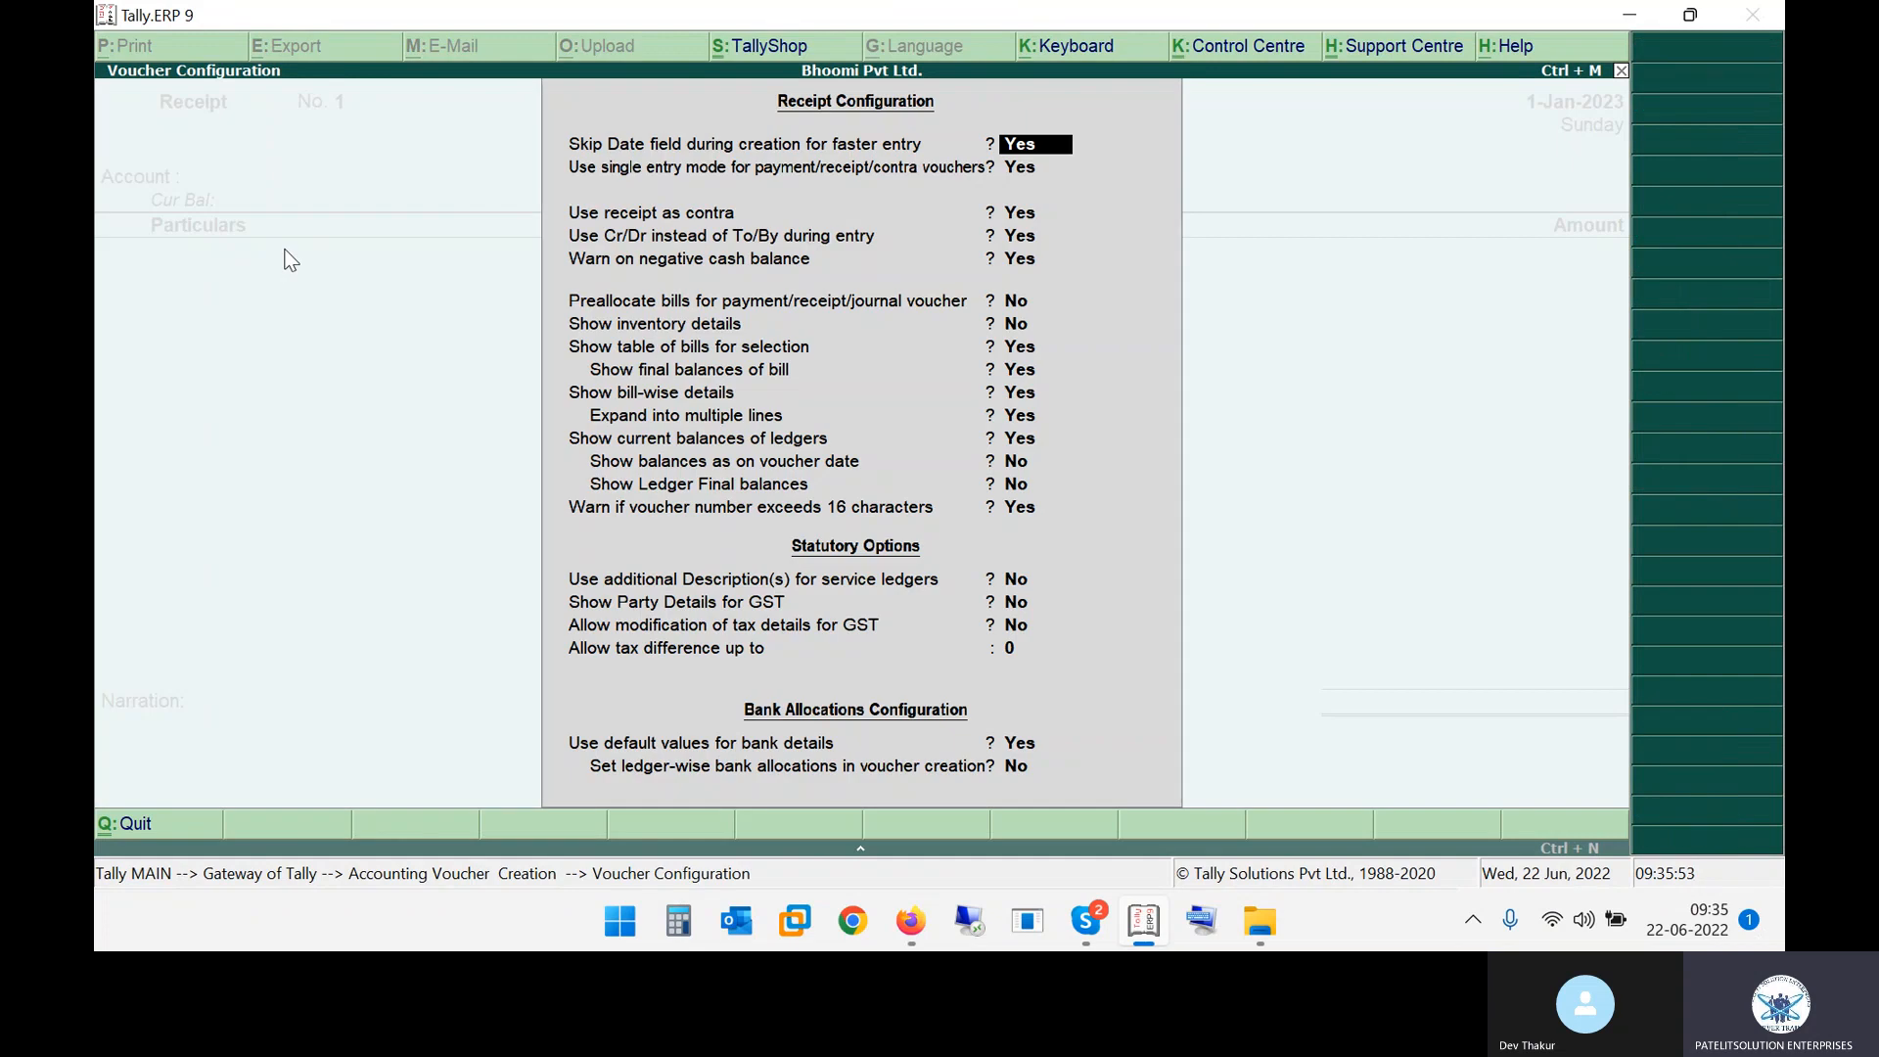
key(Return)
text(no)
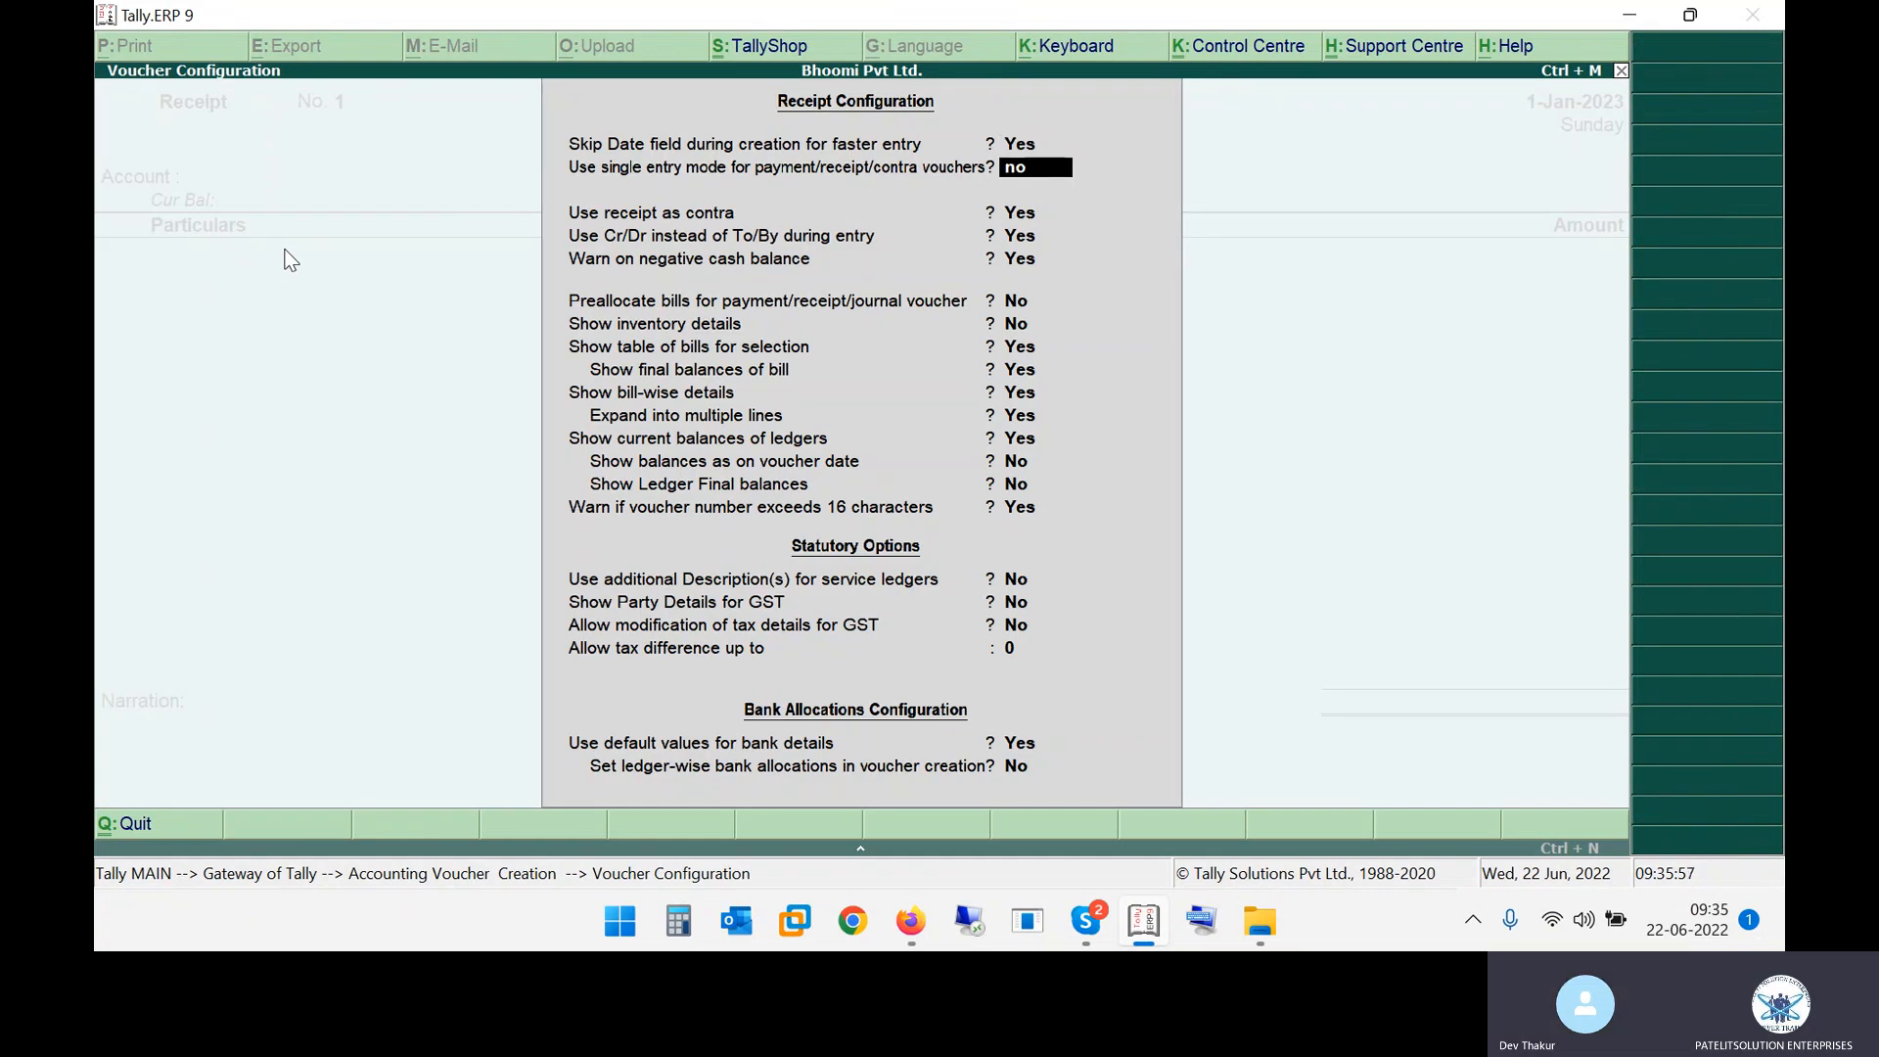
key(Return)
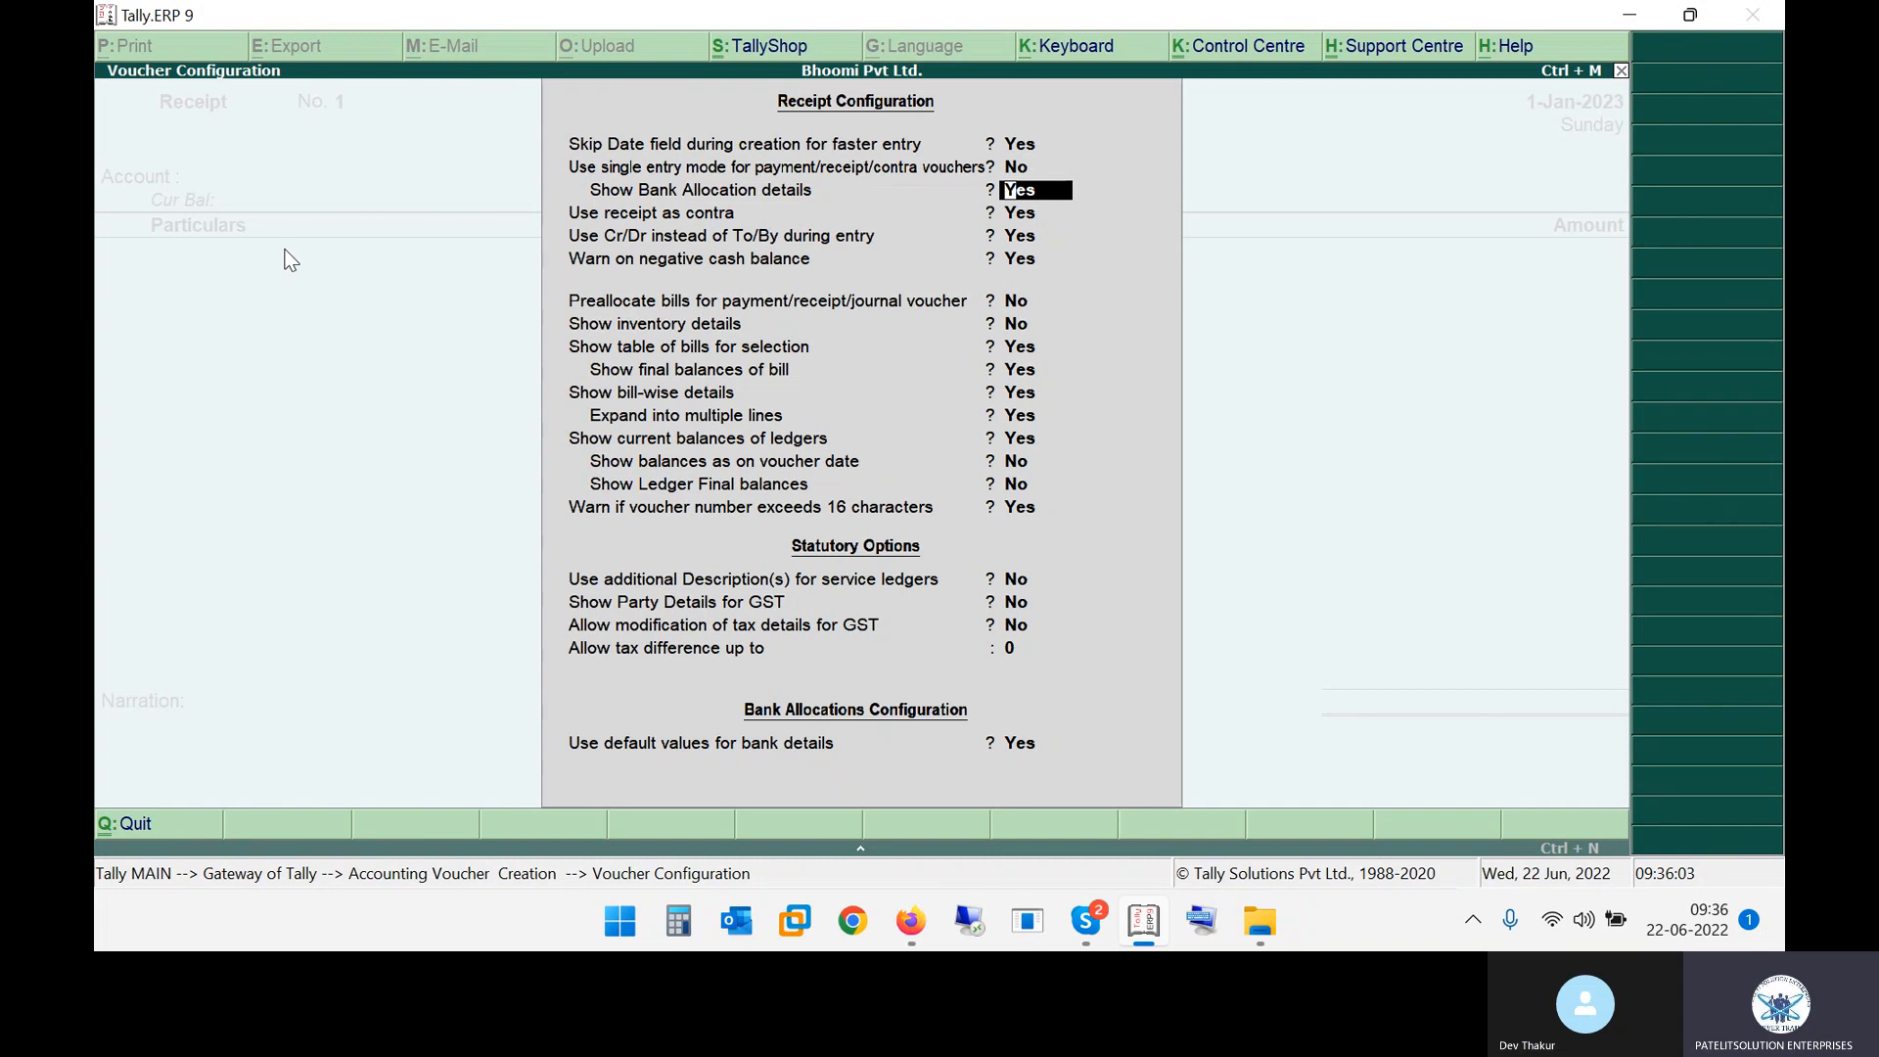
key(ctrl+a)
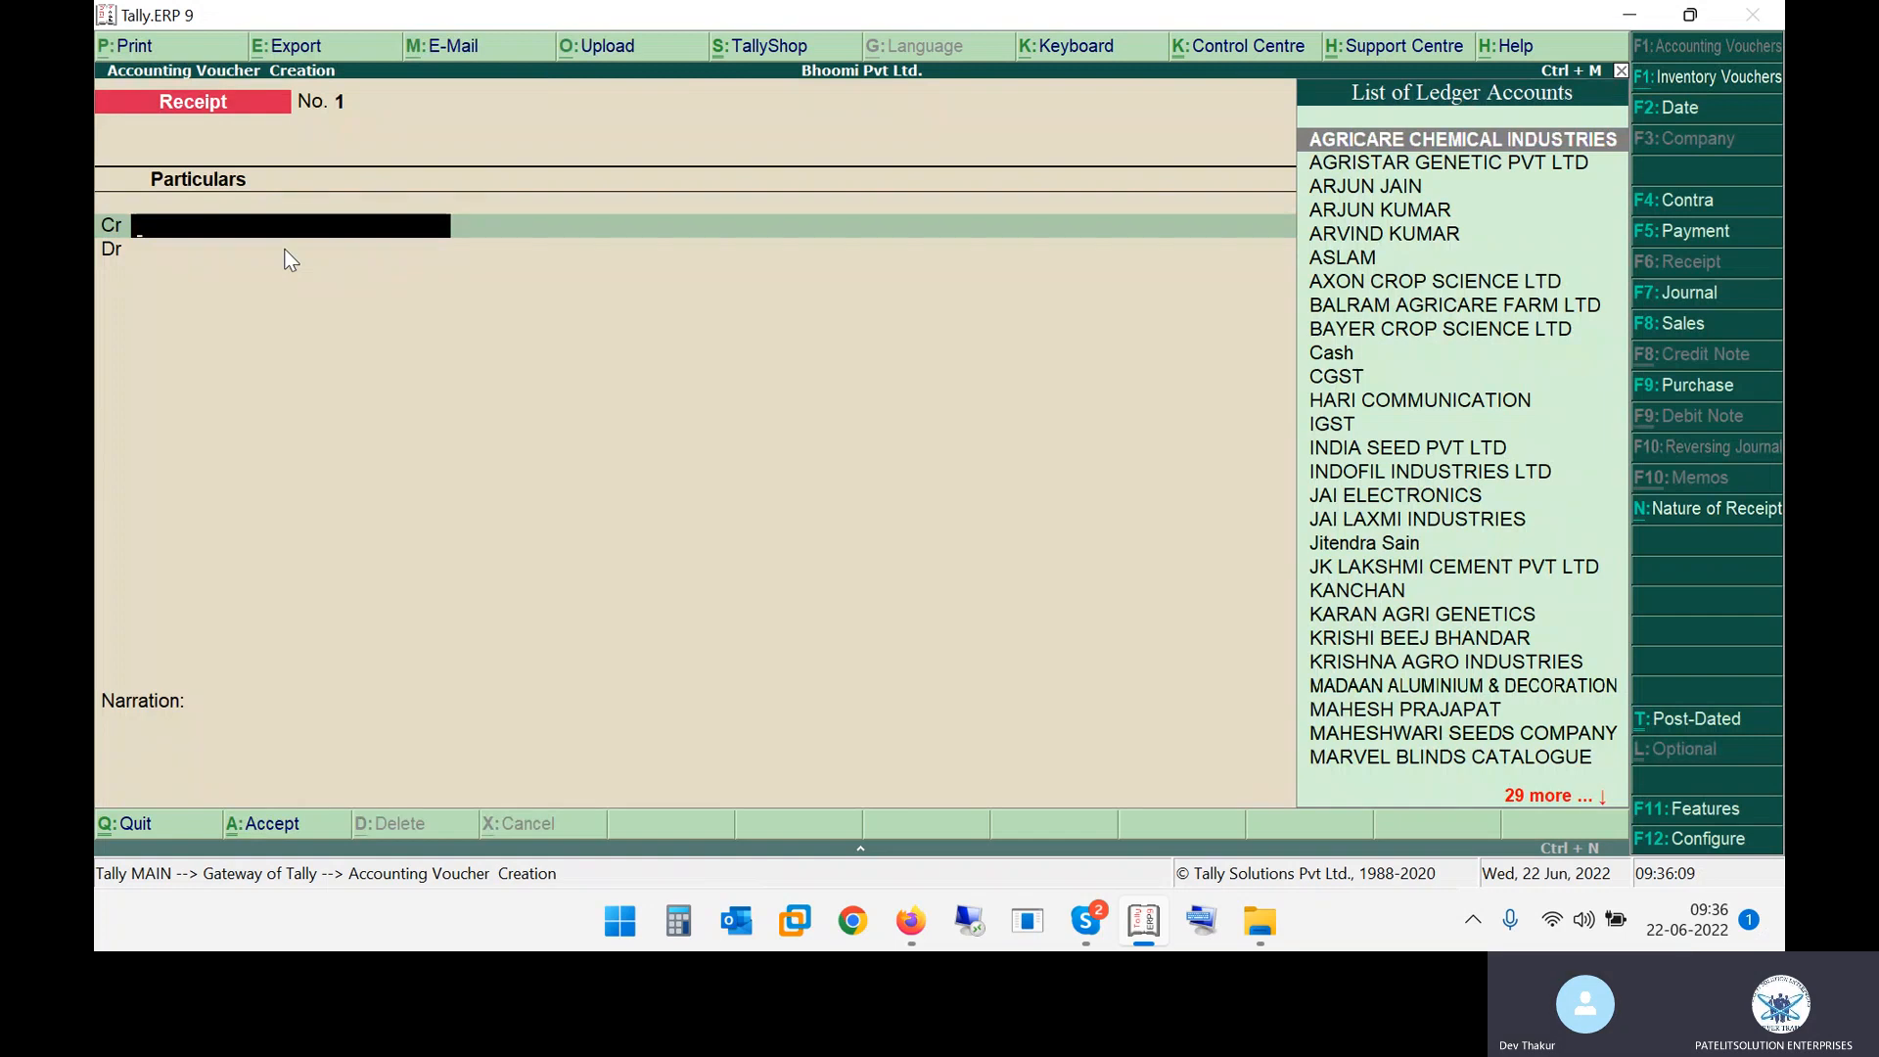
key(Escape)
key(y)
key(Return)
Scroll through the remaining pages of the Receipt Entry PDF notes
key(alt+Tab)
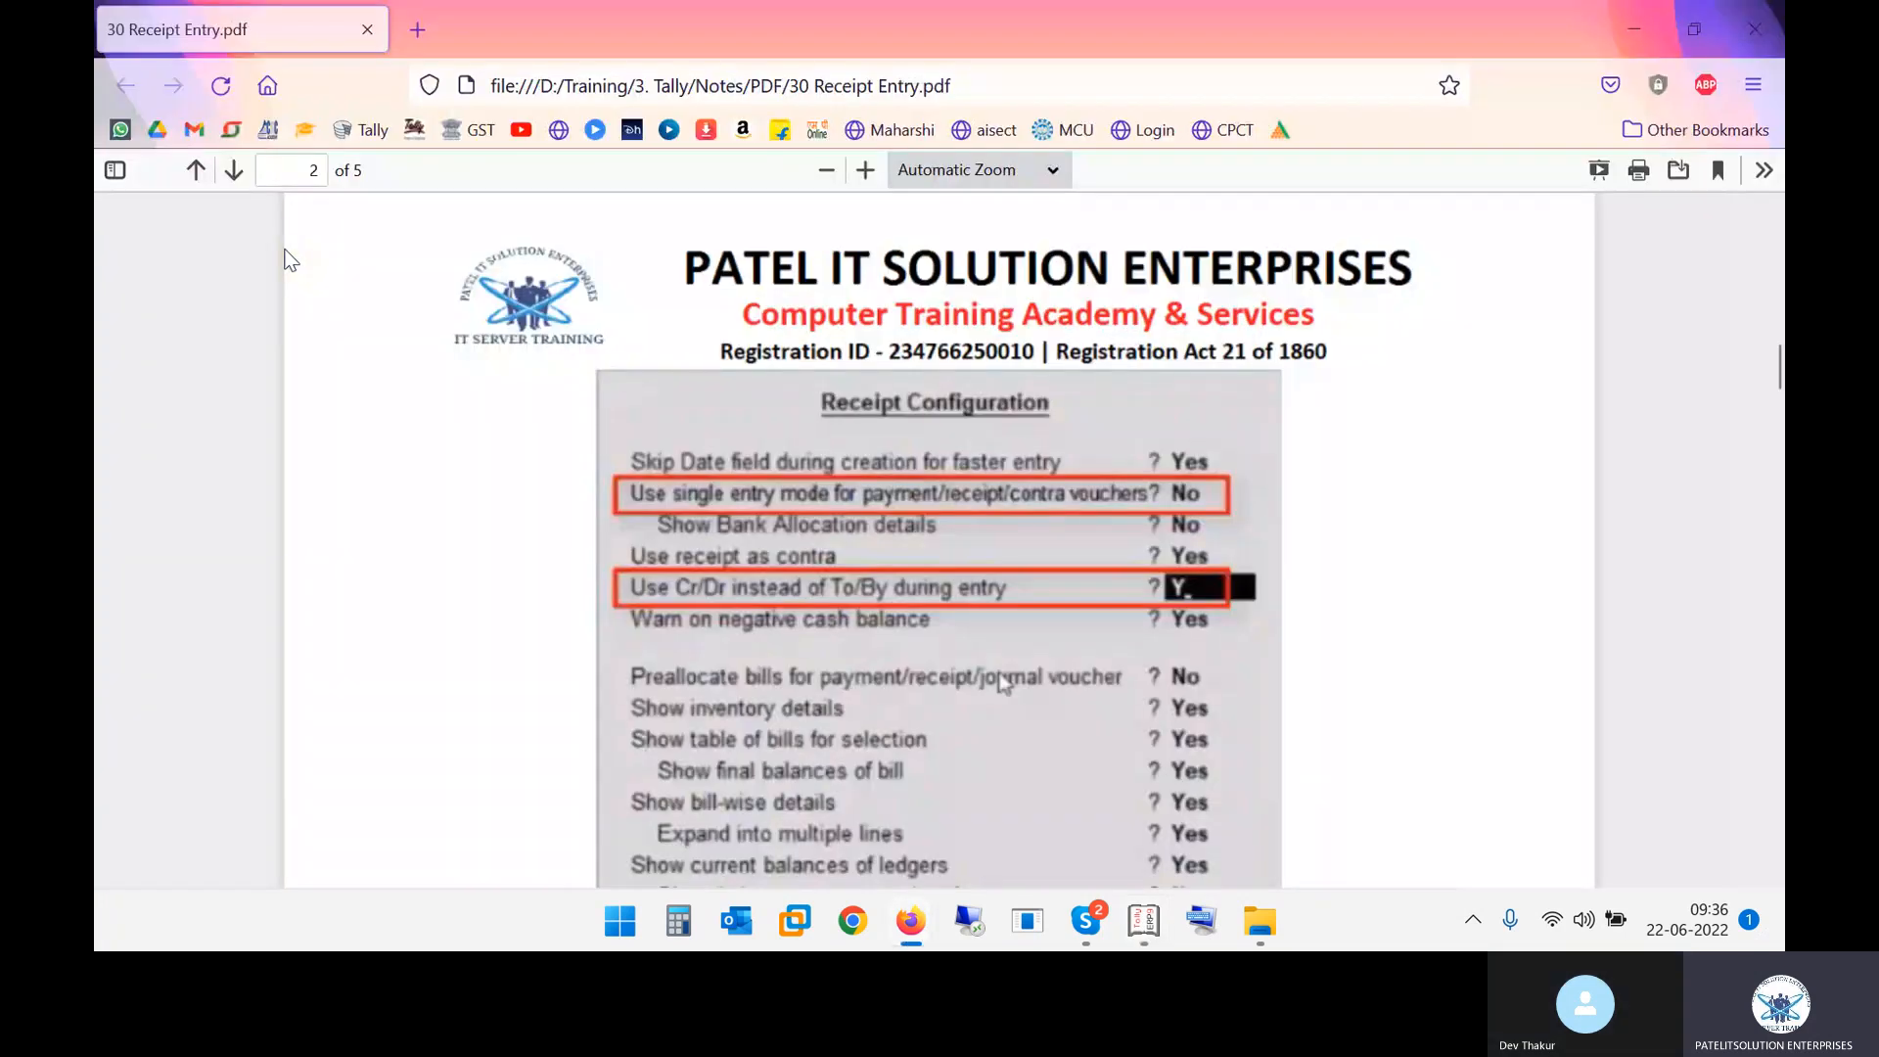
scroll(813, 445, down, 12)
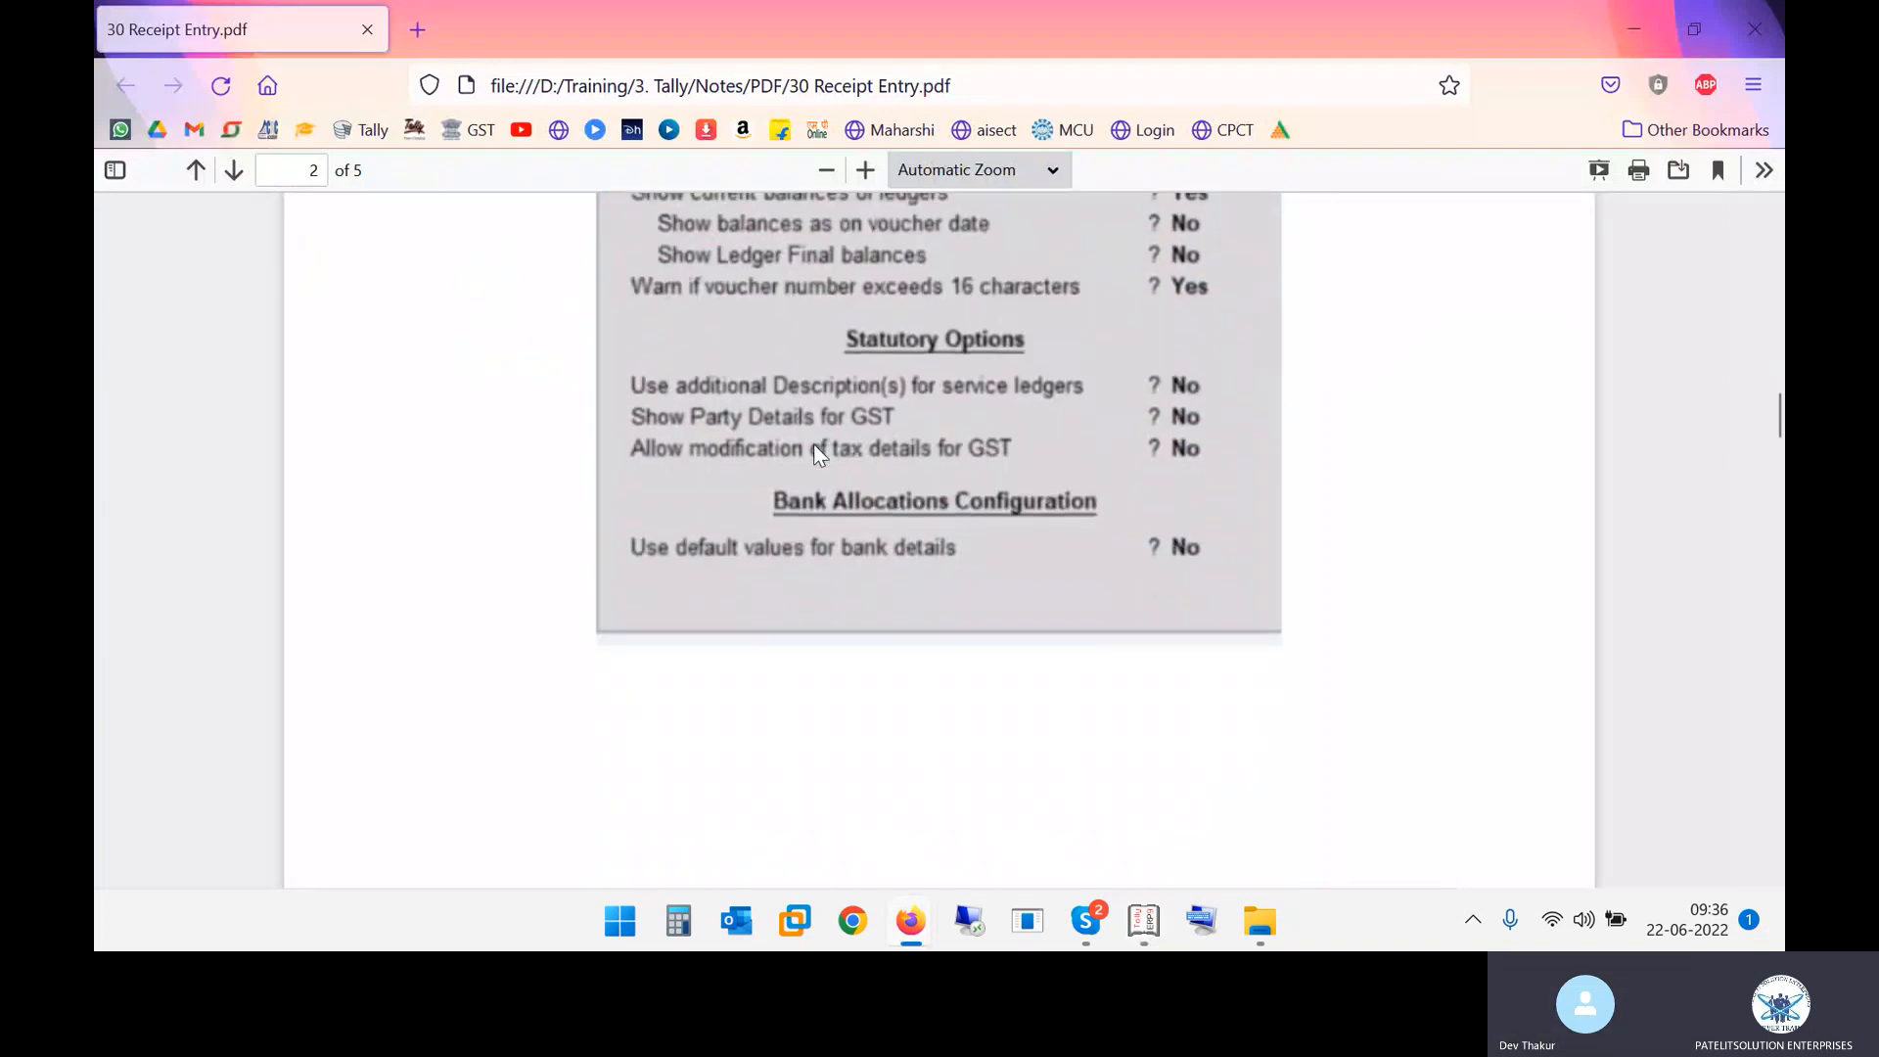
scroll(813, 447, down, 7)
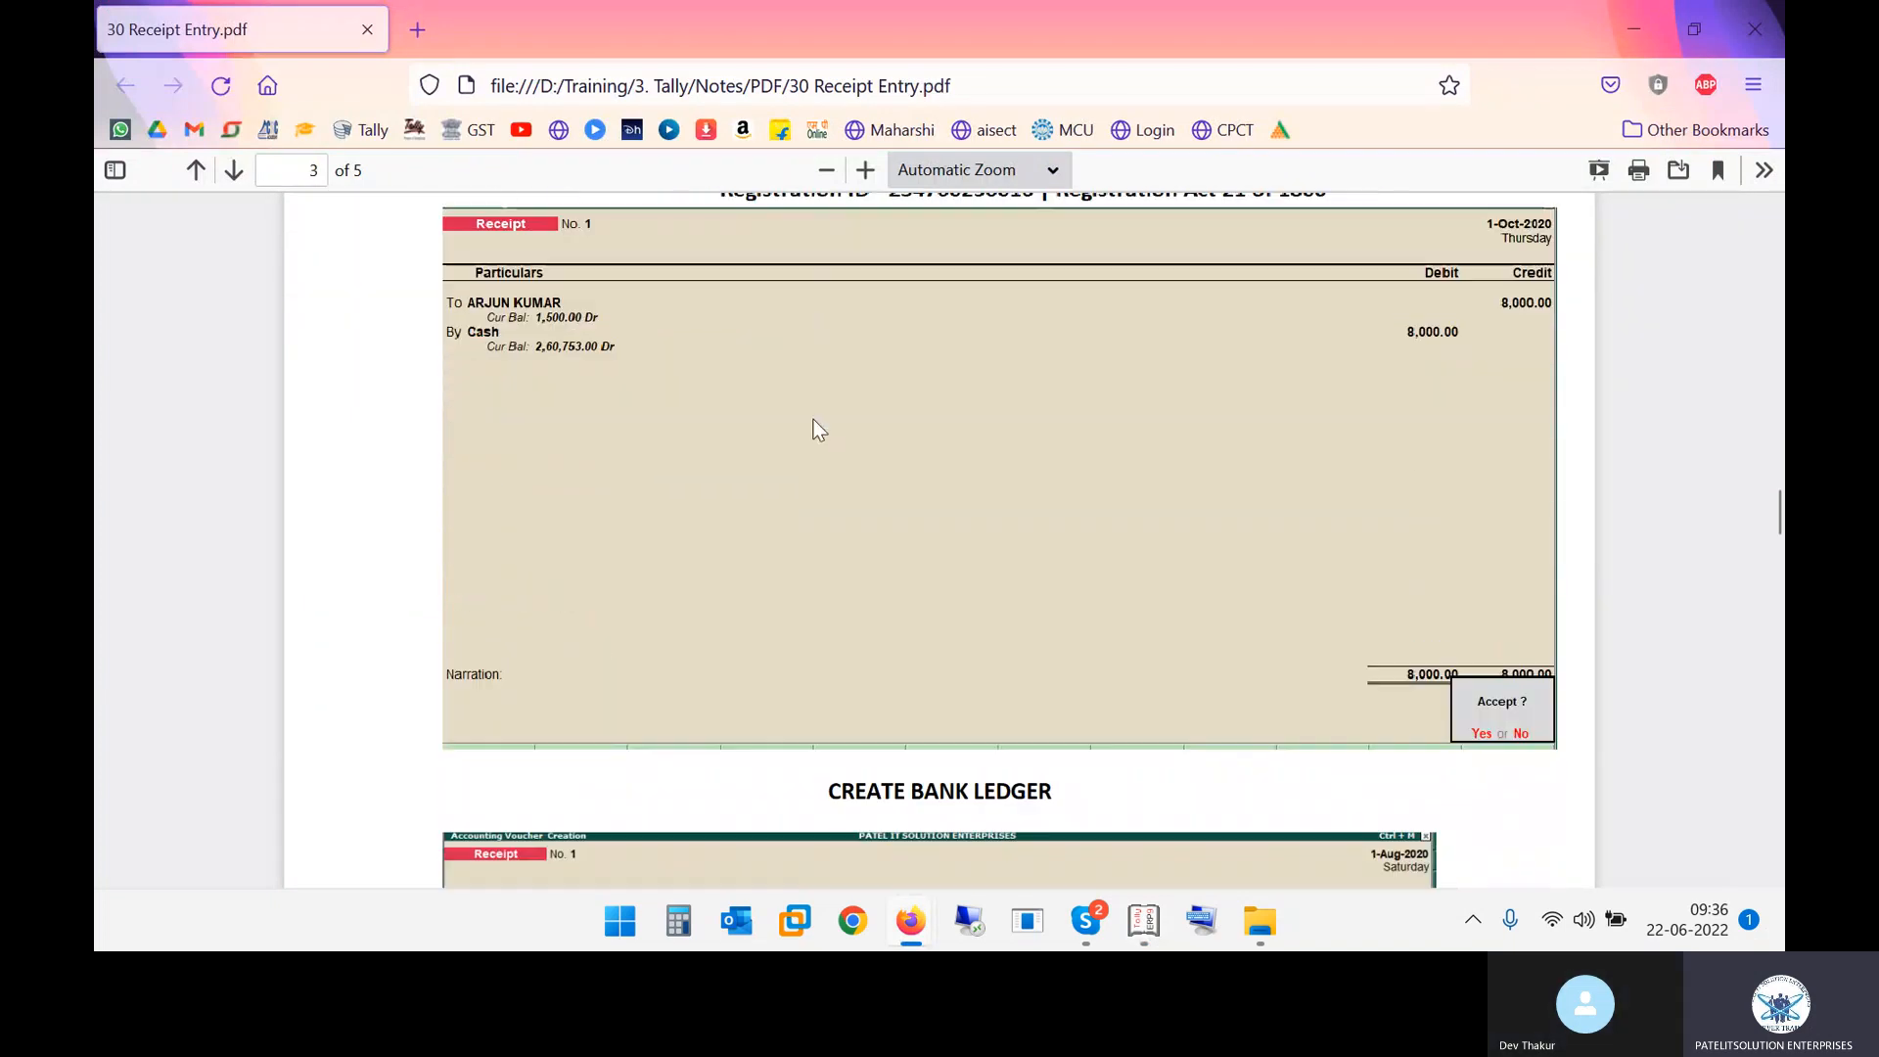
scroll(661, 274, down, 10)
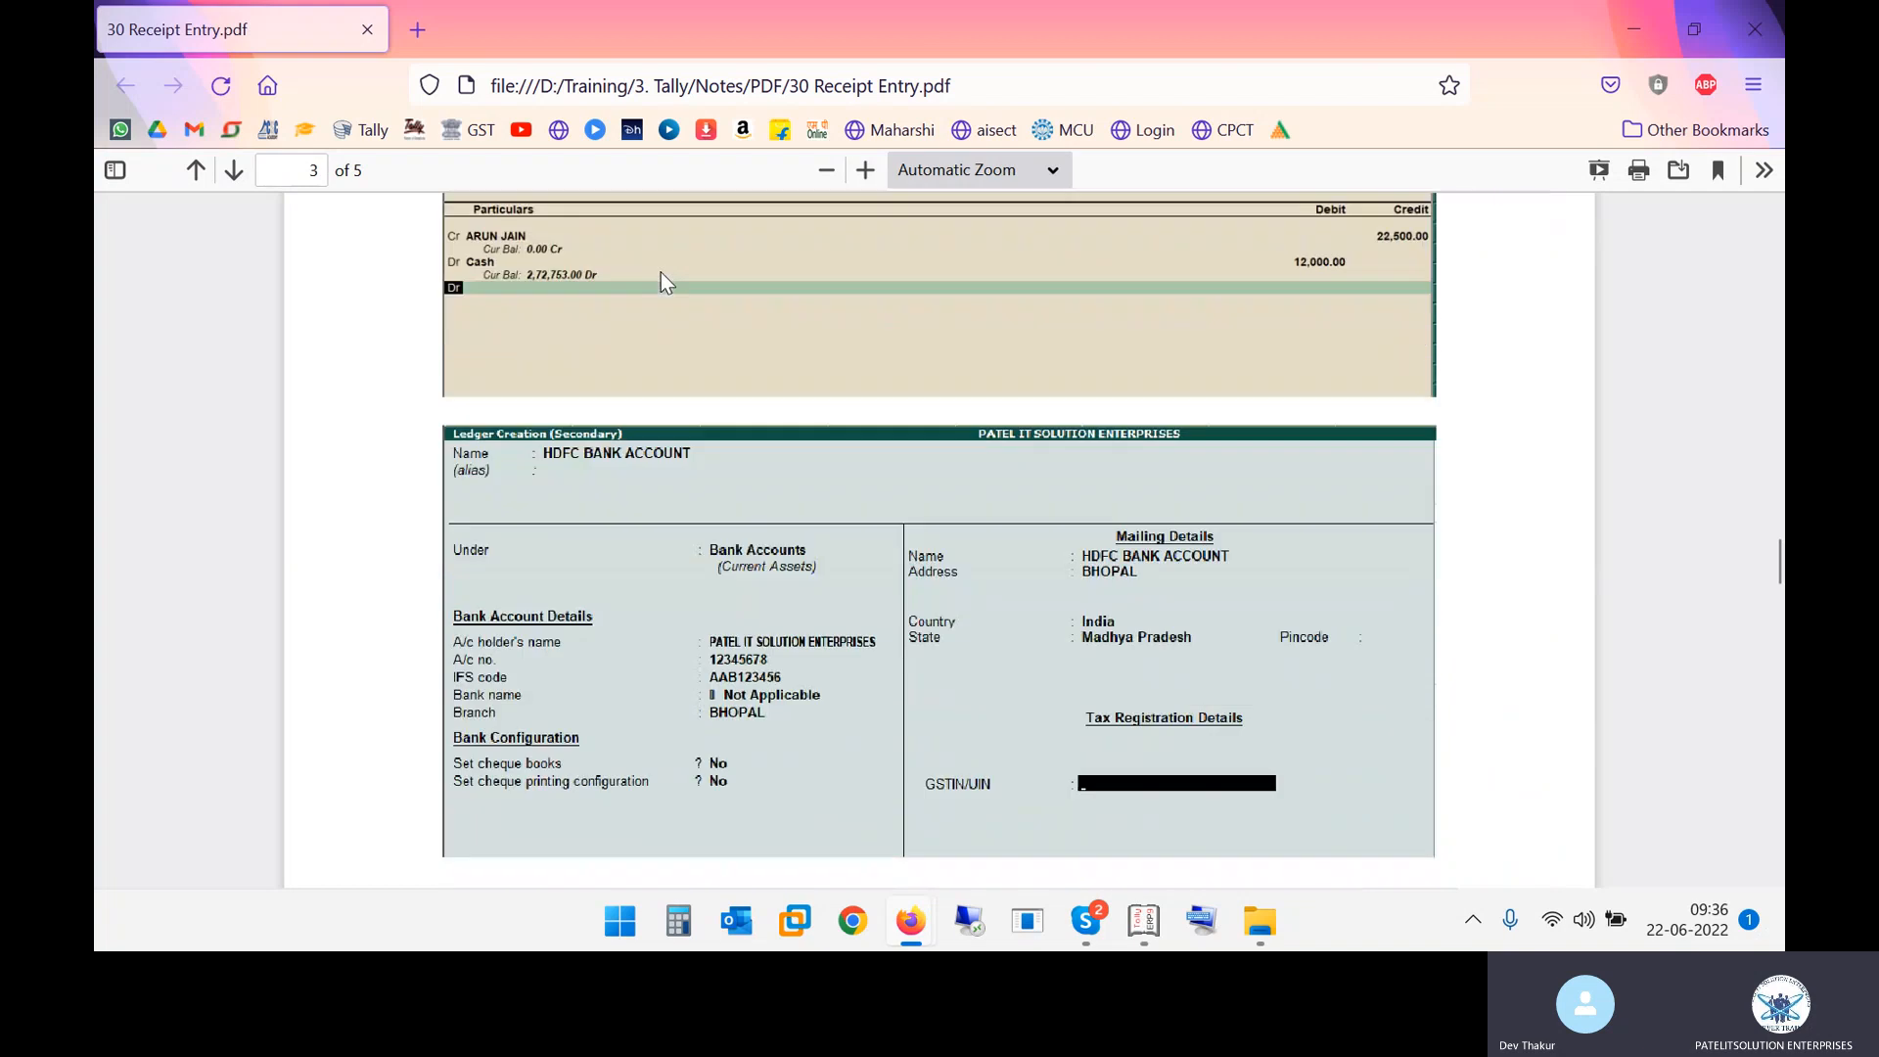
scroll(661, 272, down, 15)
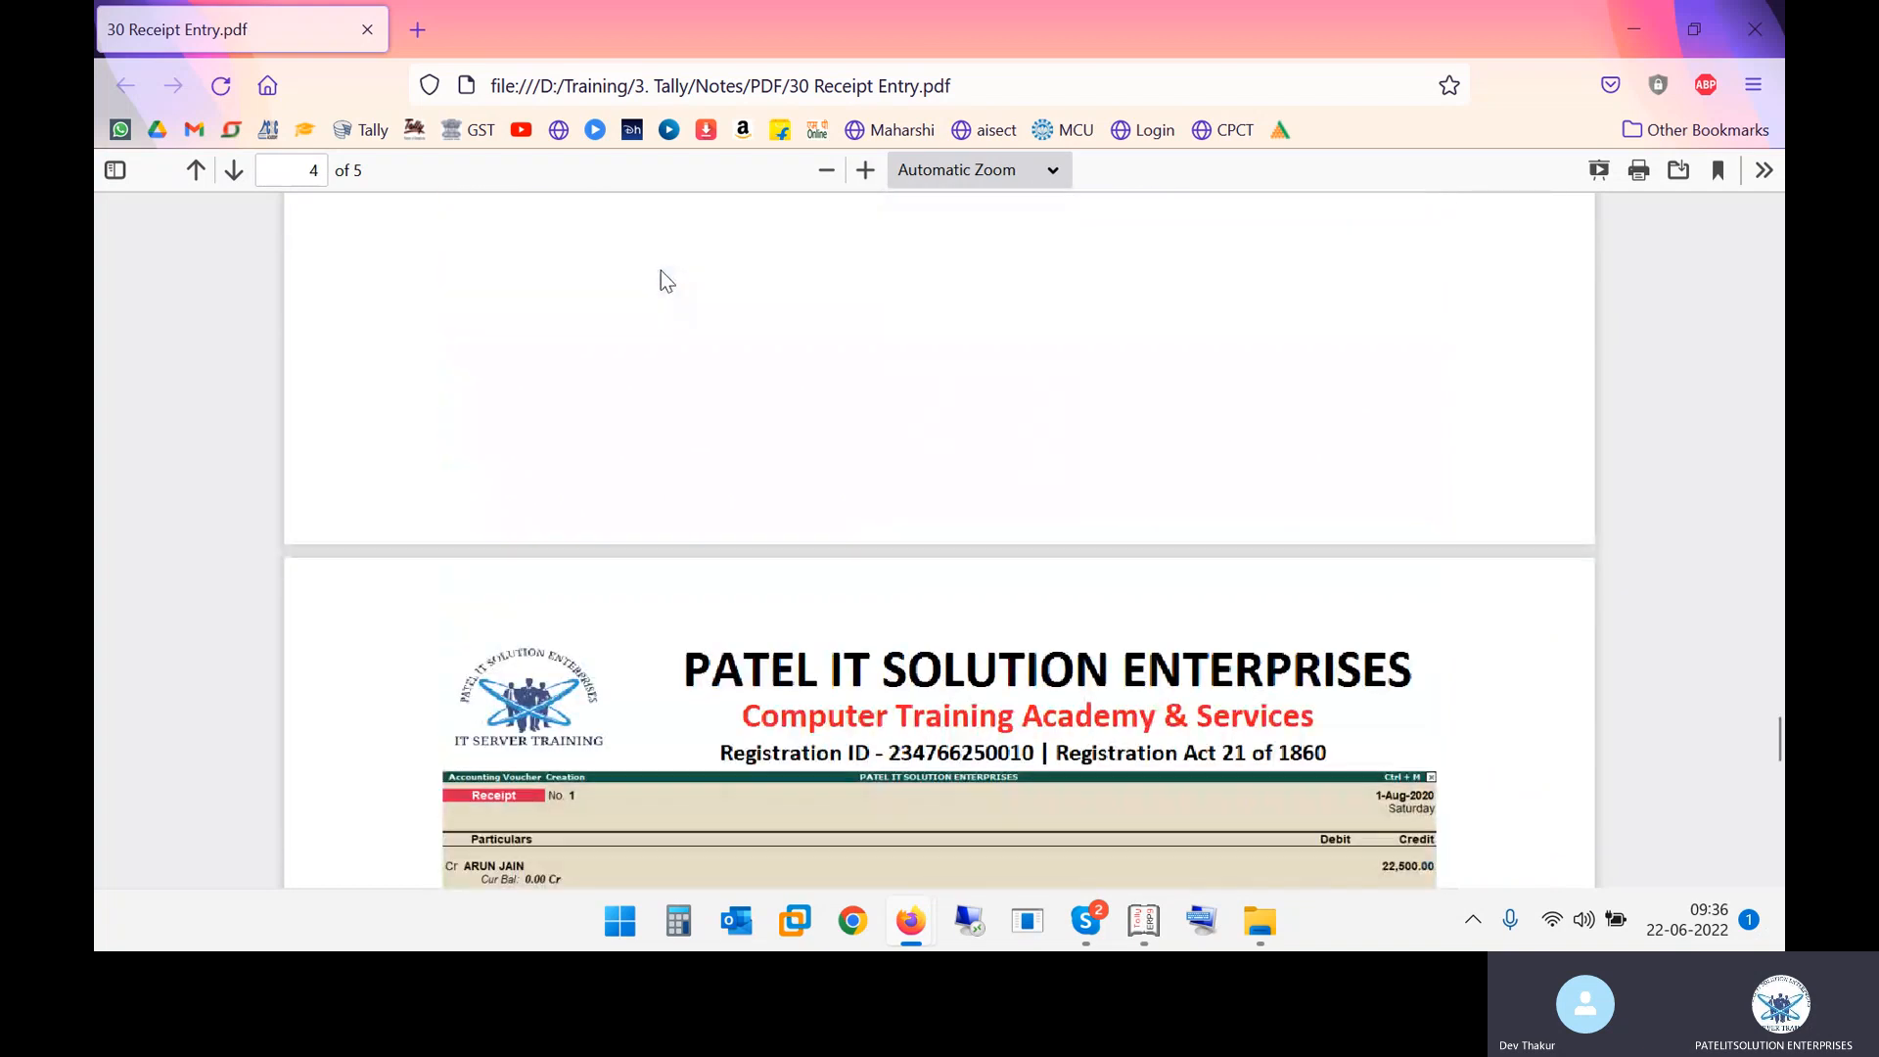
scroll(660, 270, up, 6)
Open RECEIPT-PRACTICE-NOTES.pdf from the Training\3. Tally\Invoices\3 RECEIPT folder
key(alt+Tab)
key(alt+Tab)
key(alt+Tab)
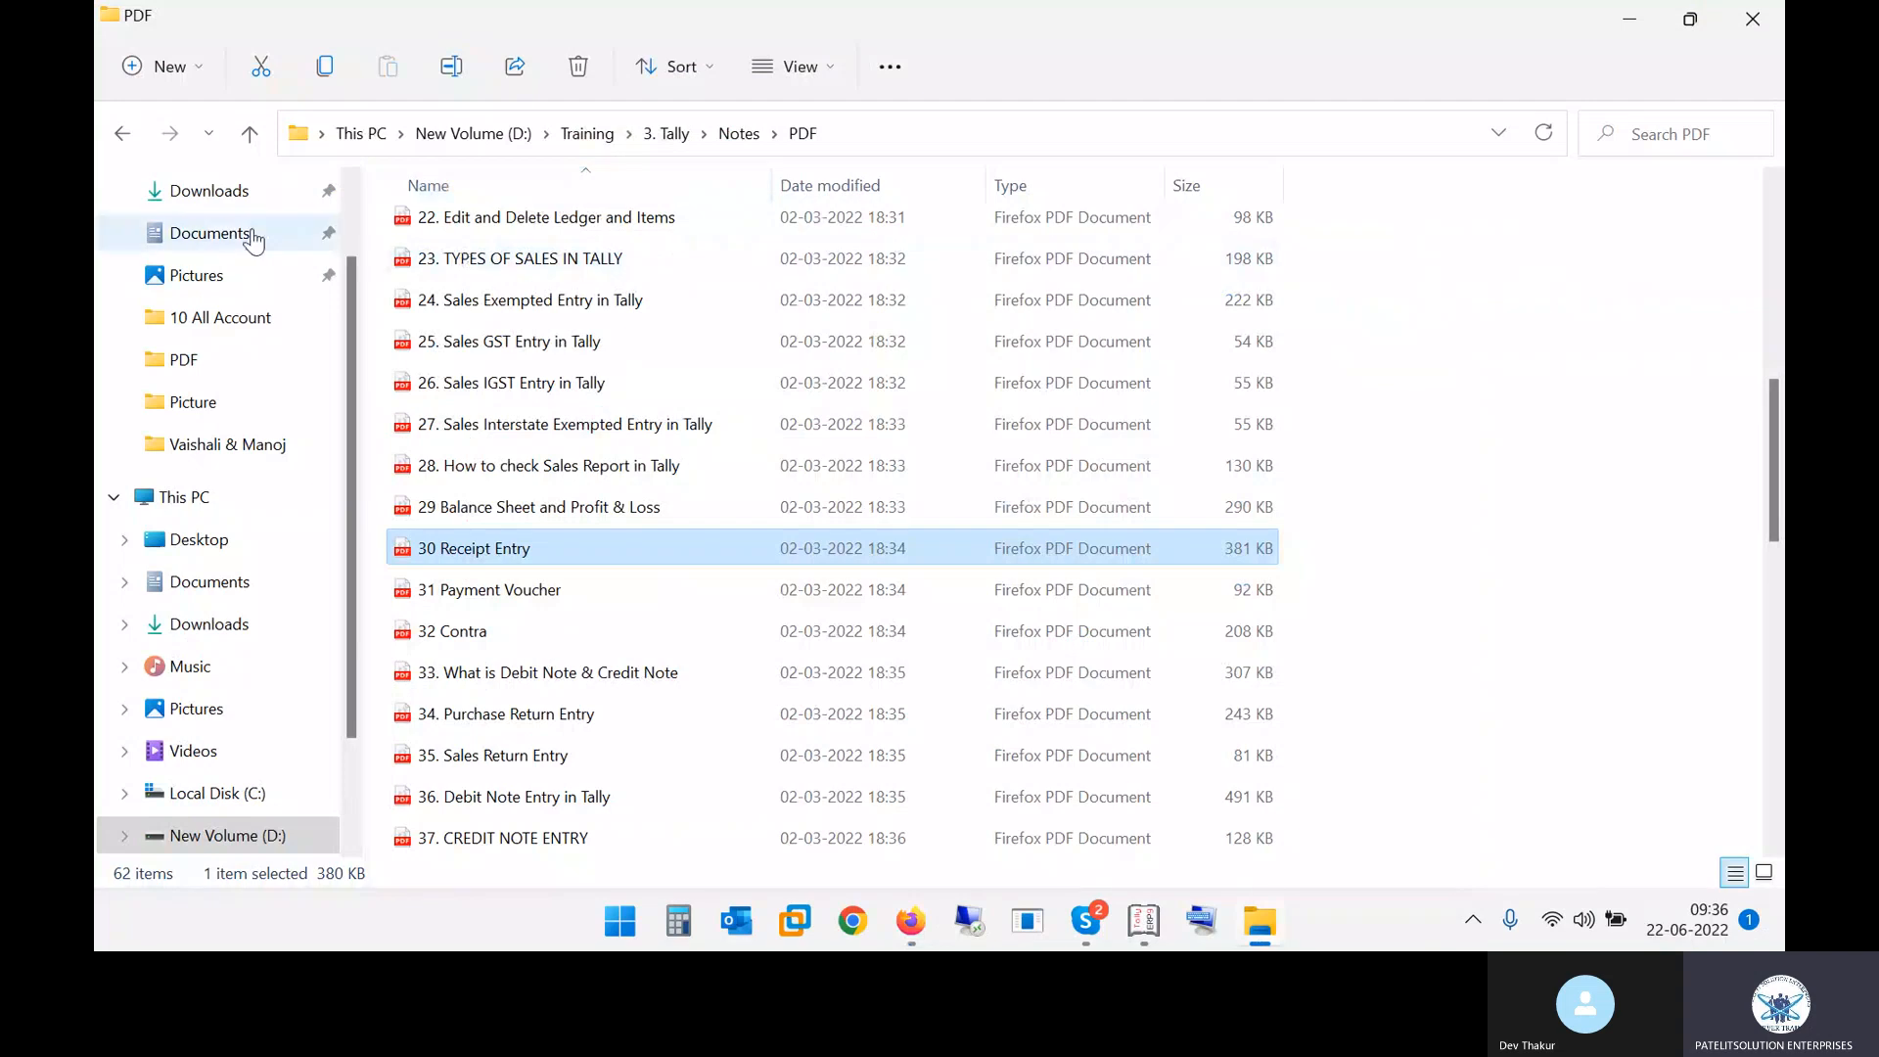
click(122, 135)
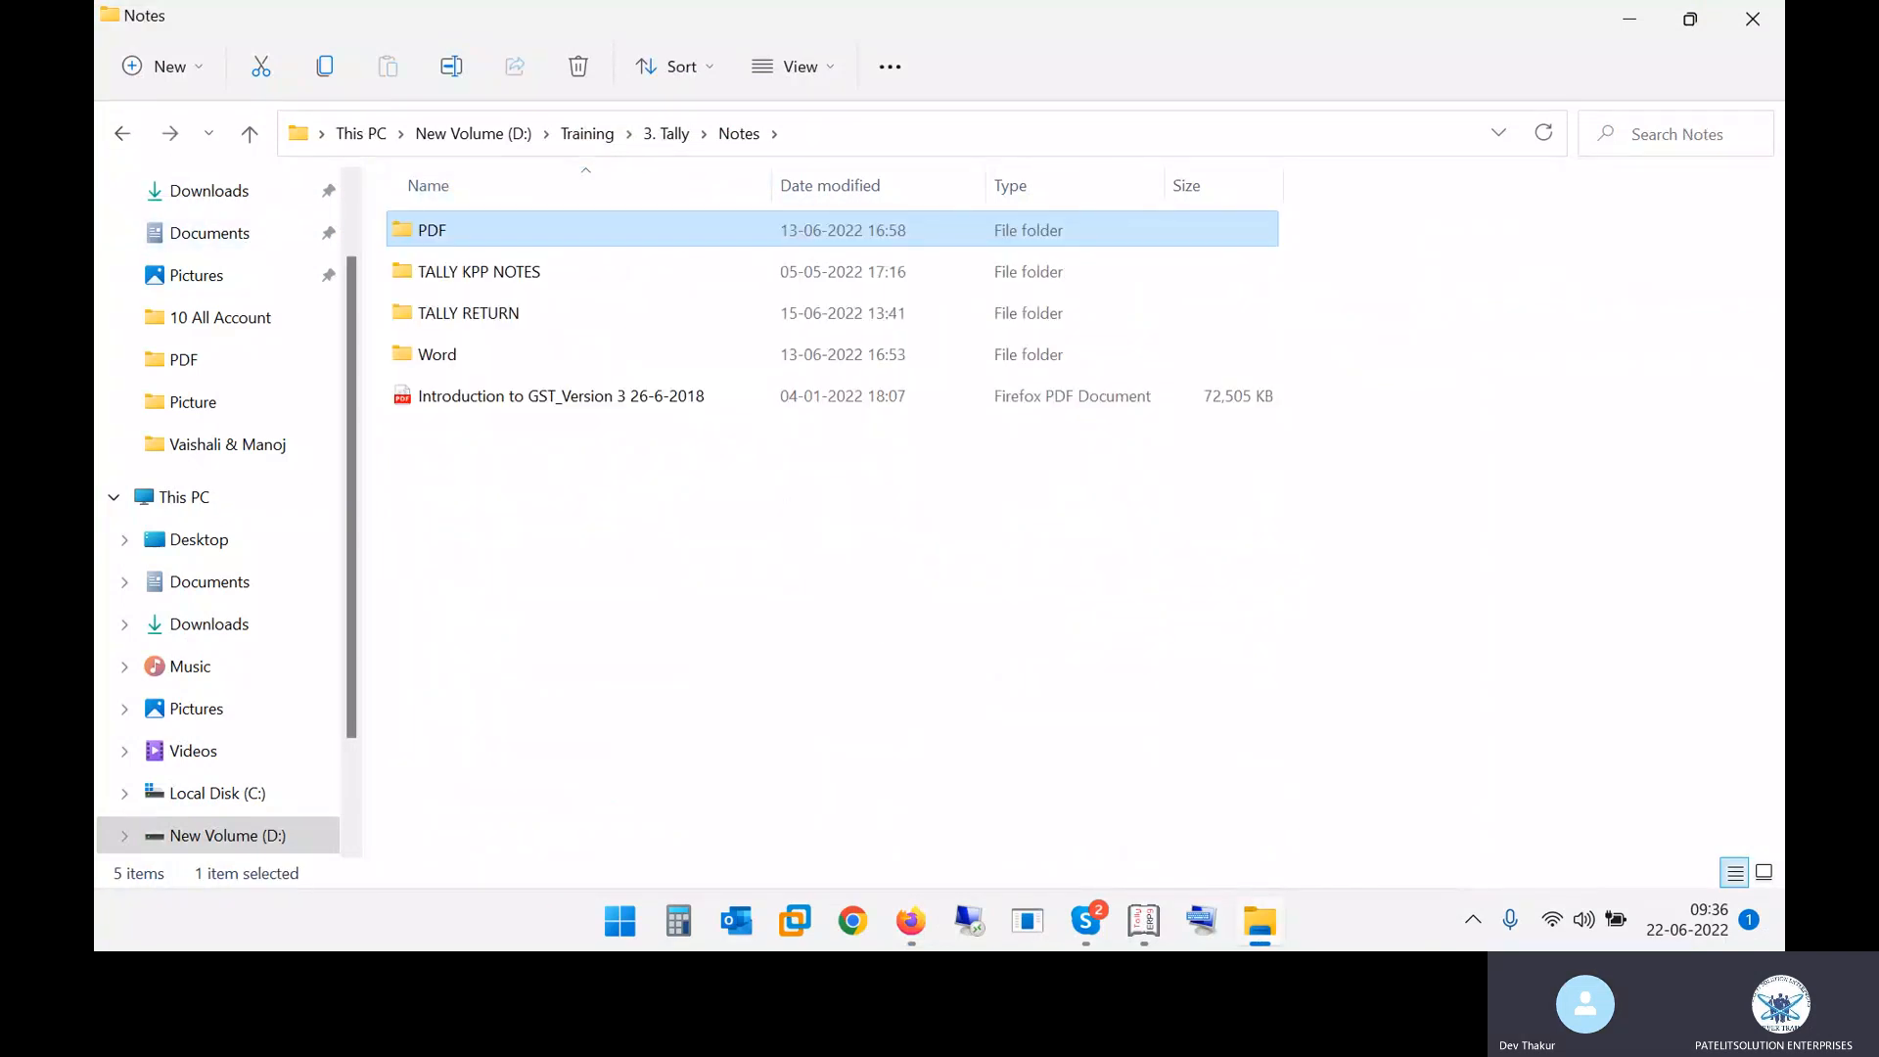
click(250, 134)
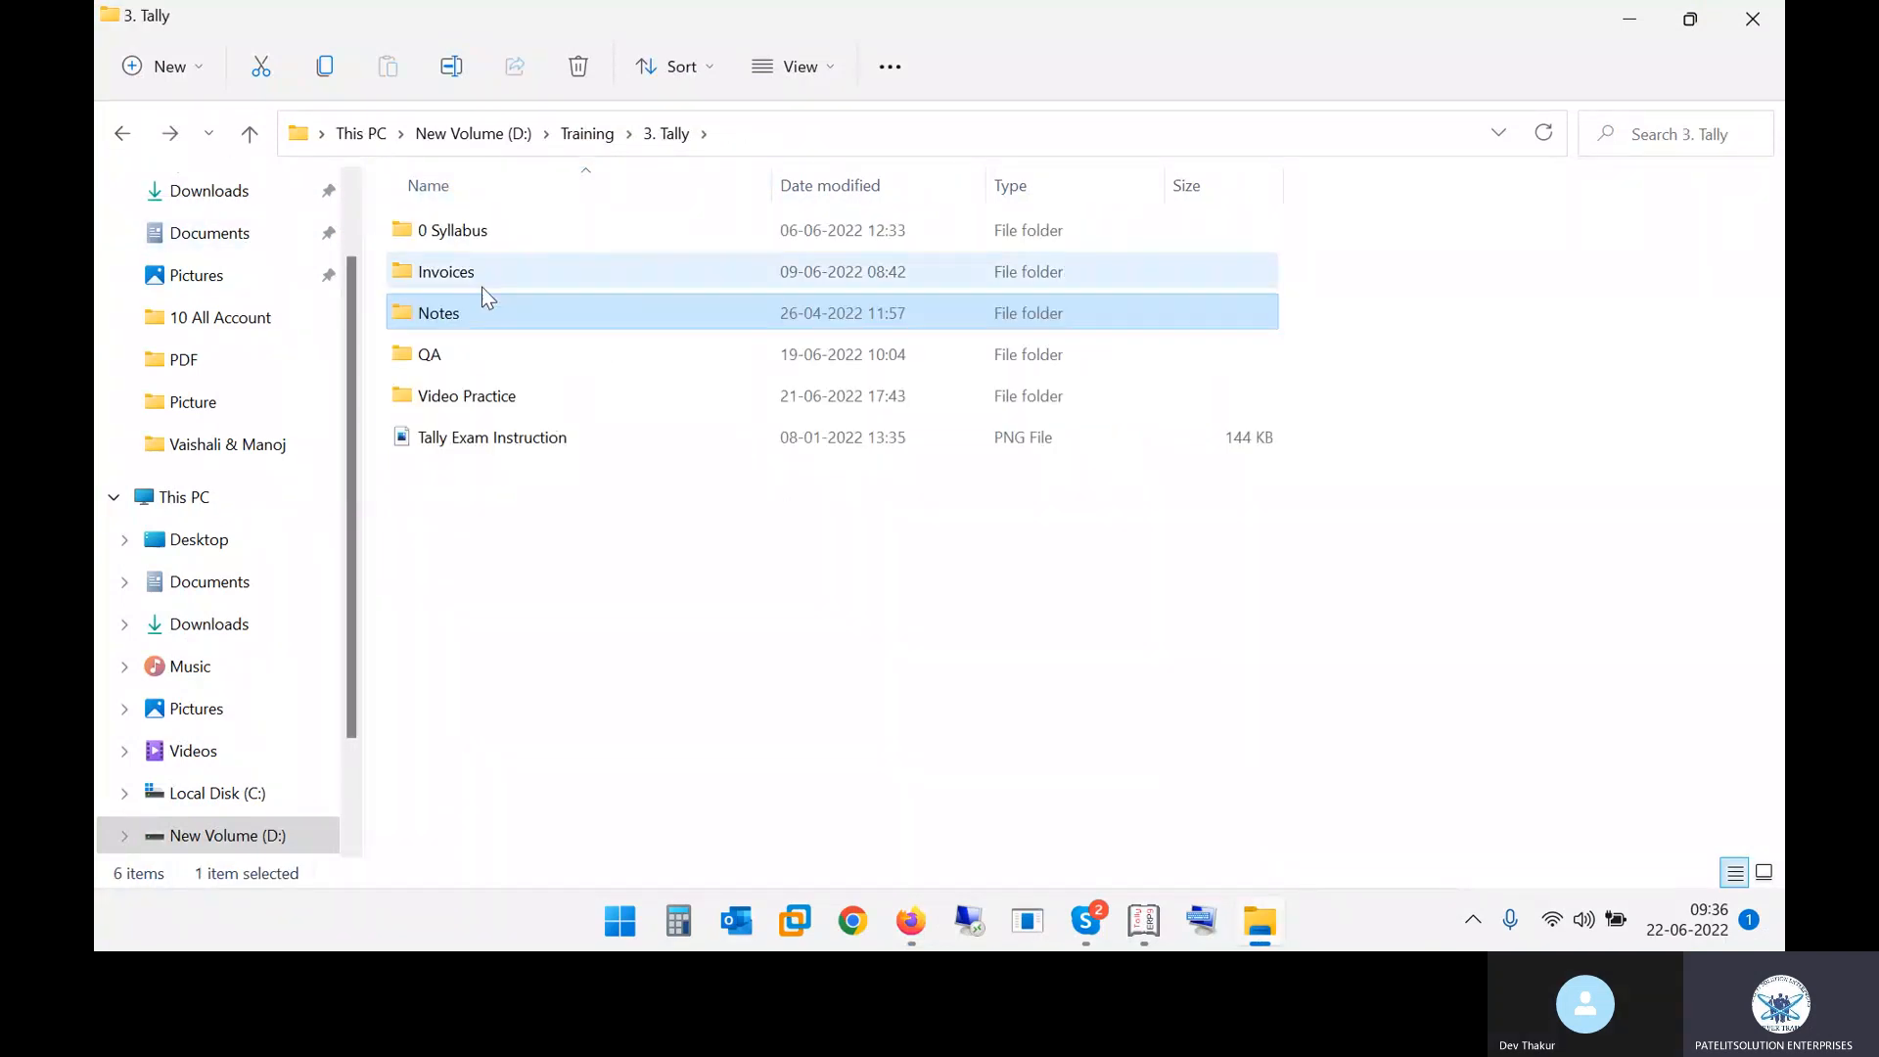
double_click(480, 279)
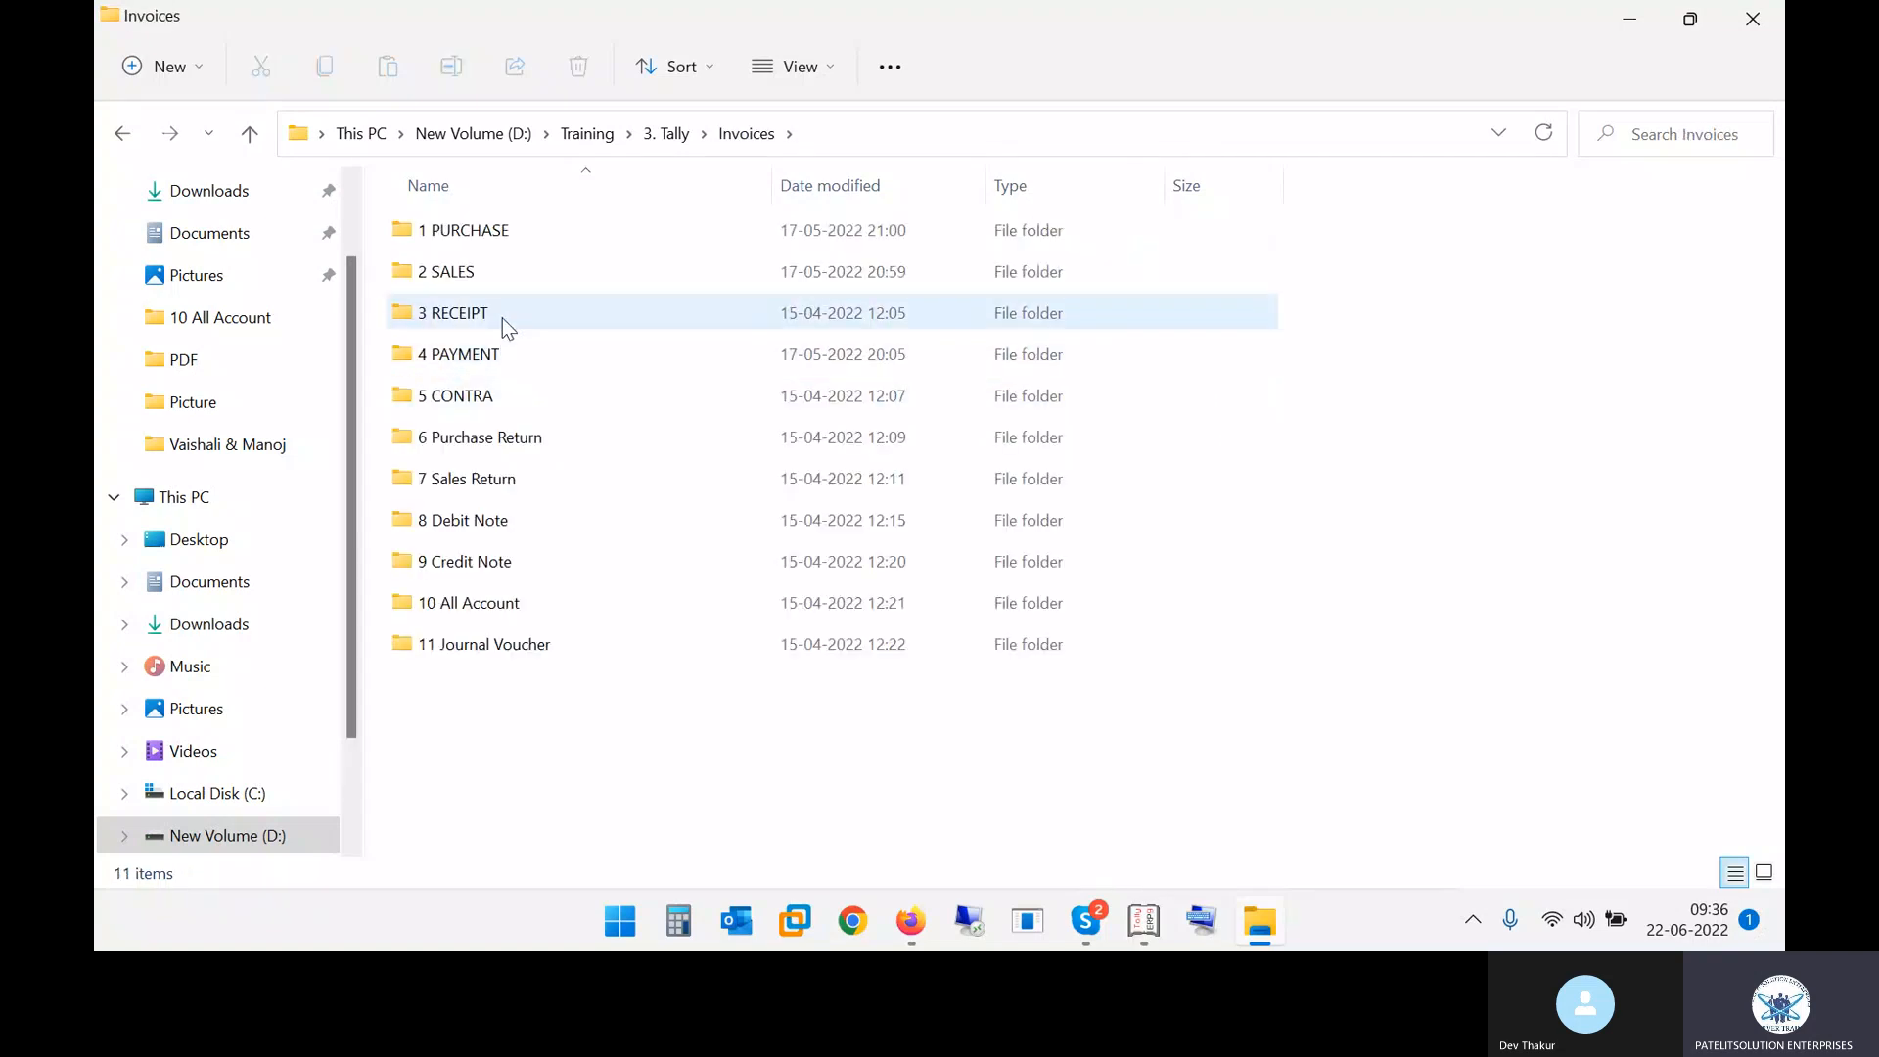
double_click(503, 320)
double_click(536, 270)
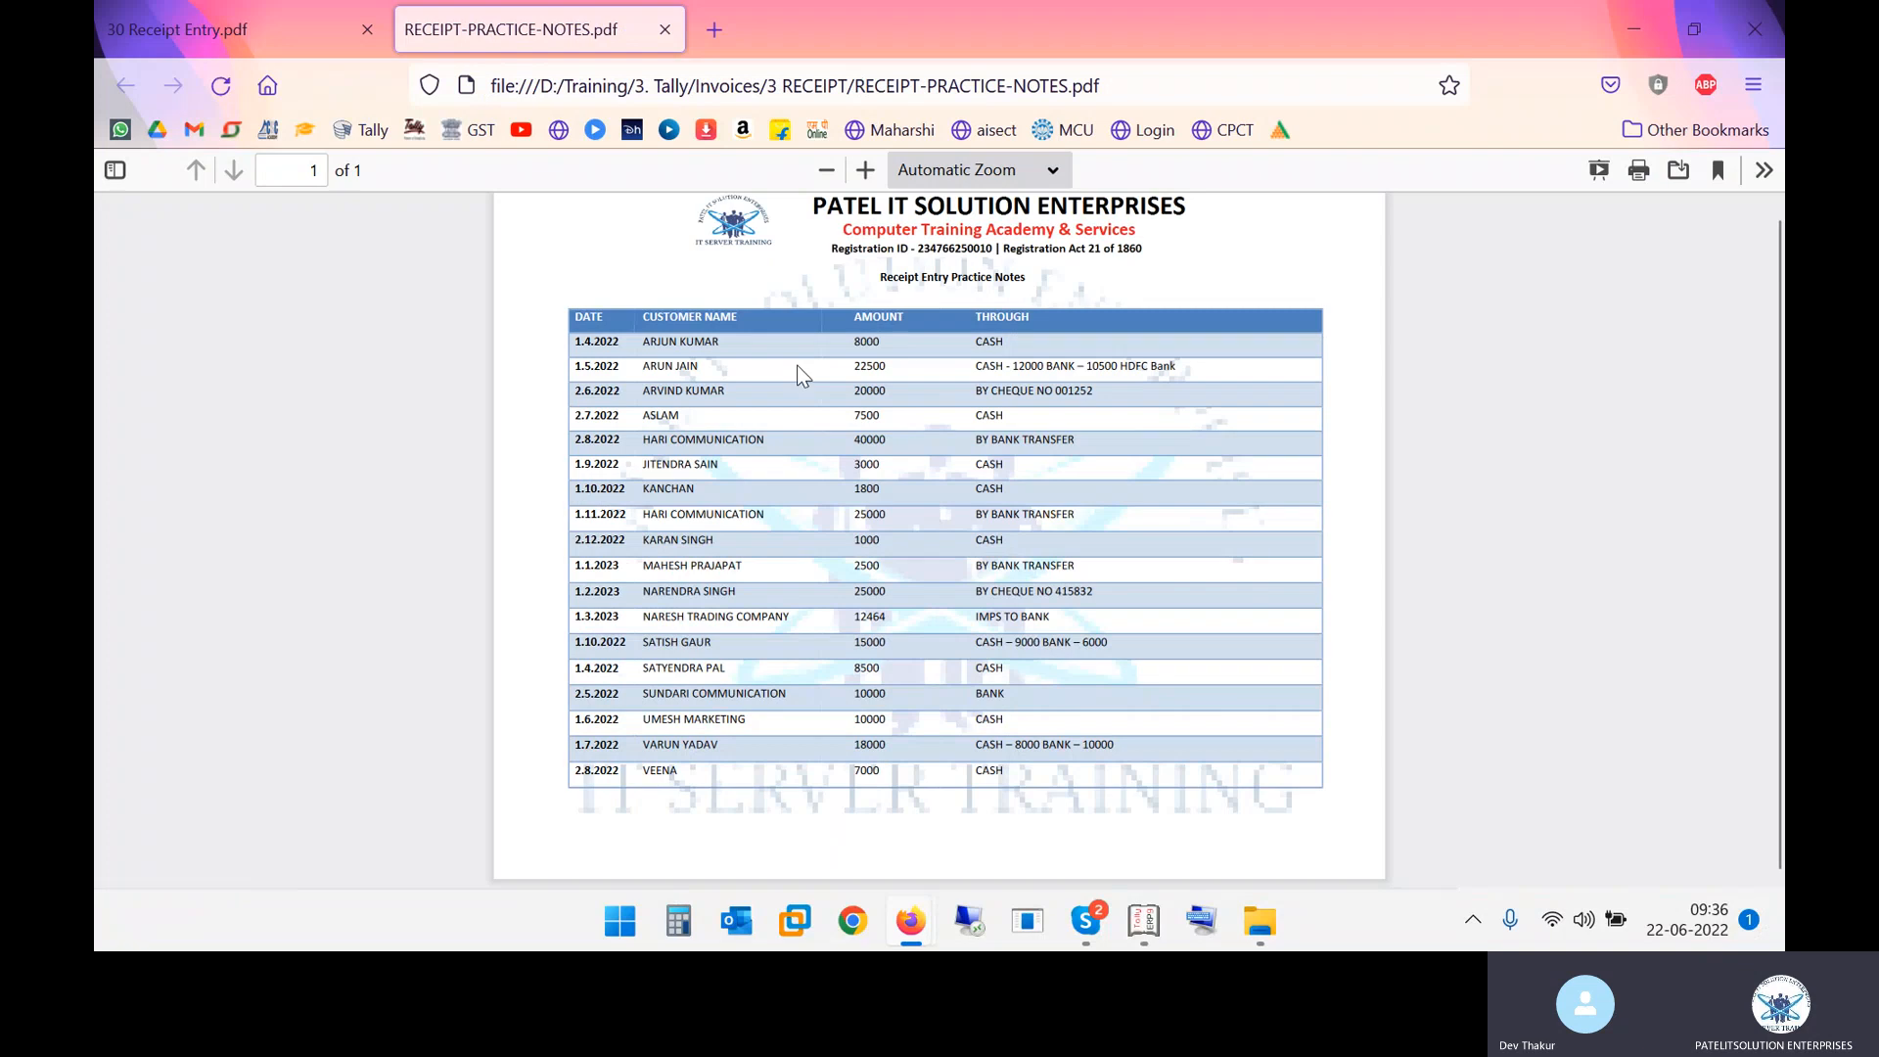
Zoom the practice notes to 110% and examine the first receipt row's customer, amount and mode
click(868, 171)
click(867, 171)
click(867, 171)
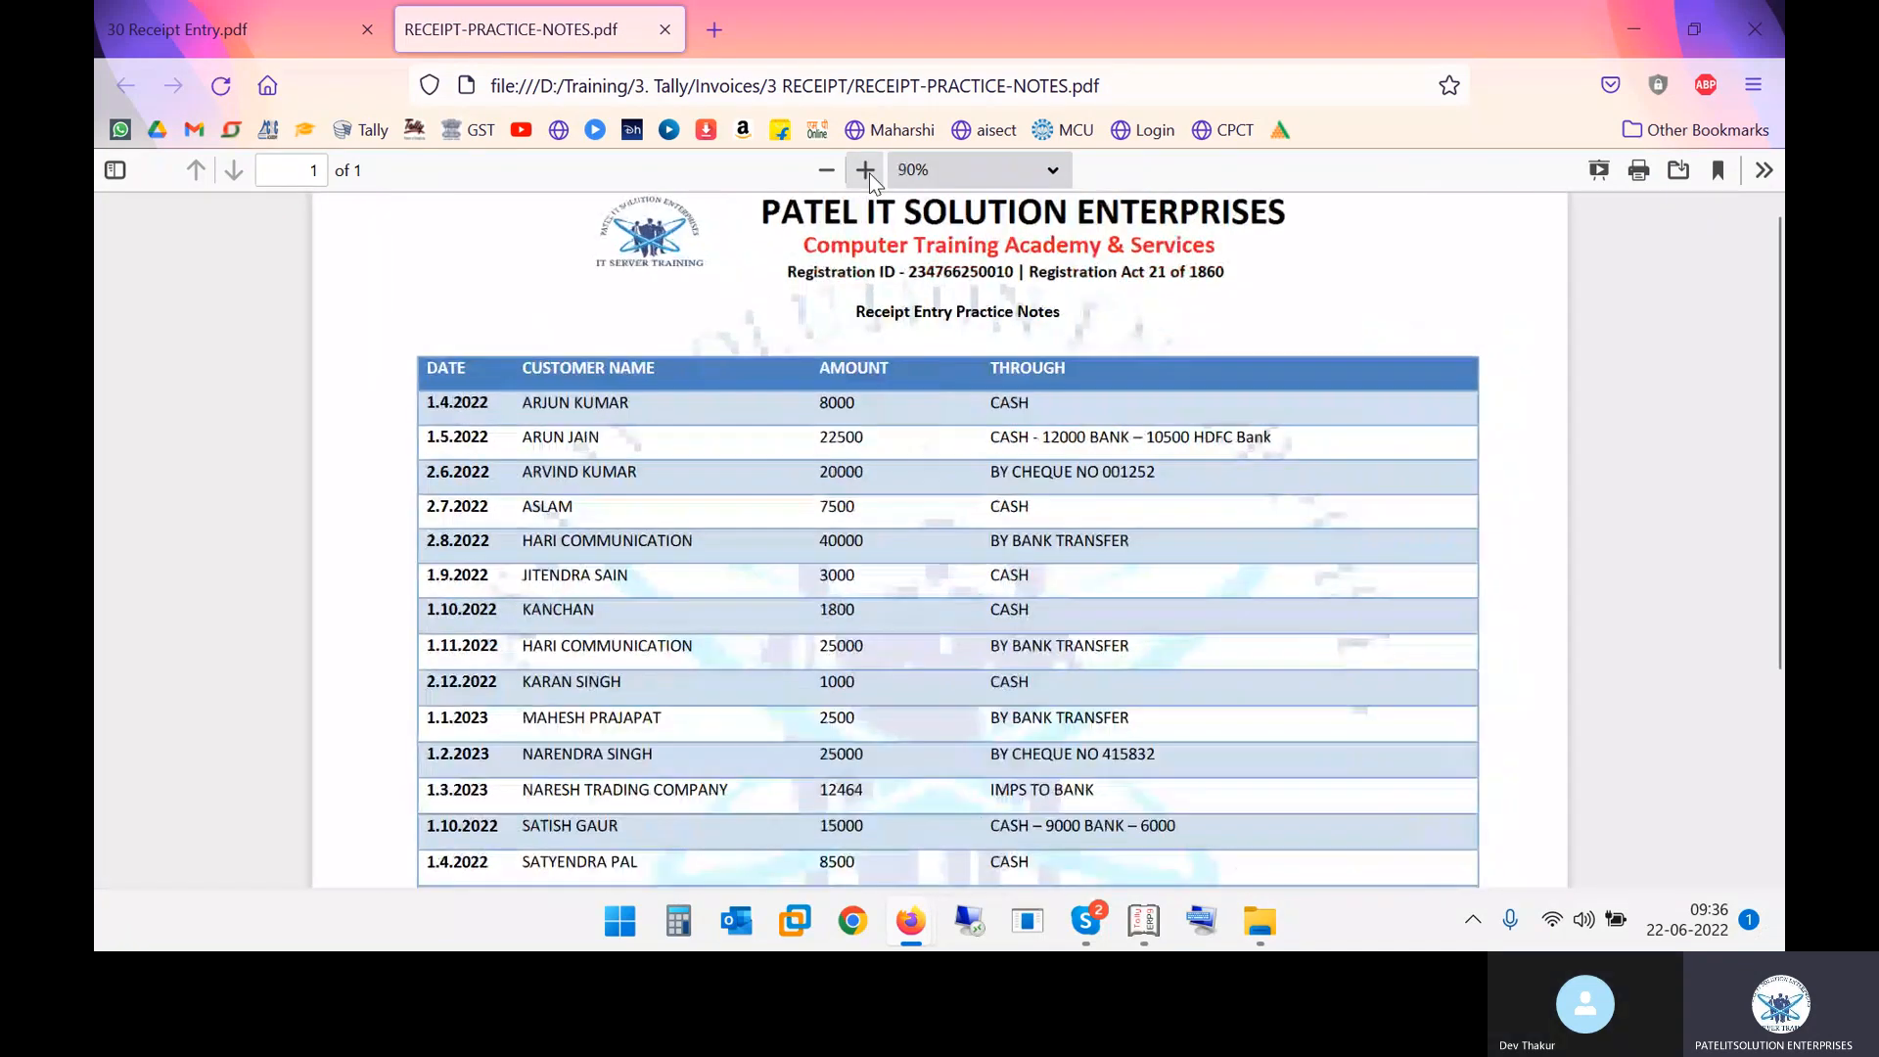
click(868, 172)
scroll(736, 448, down, 2)
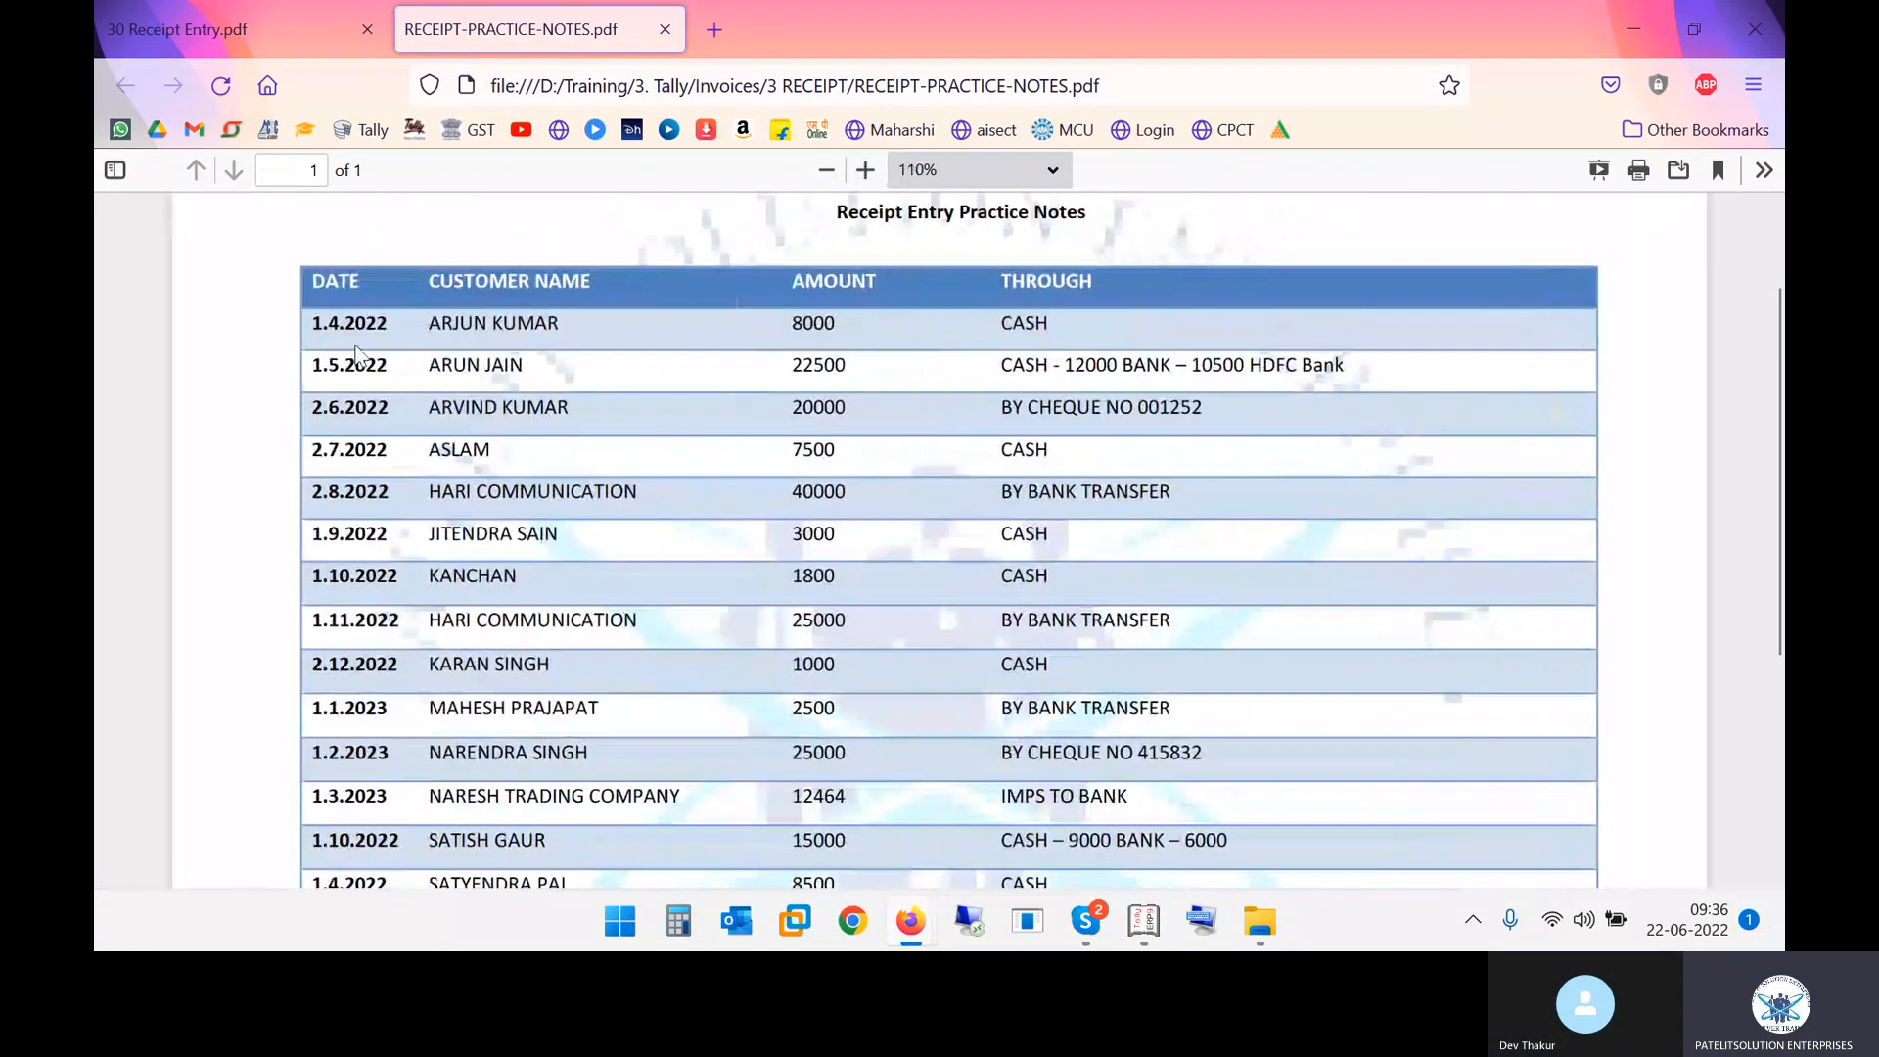
drag(320, 324, 563, 329)
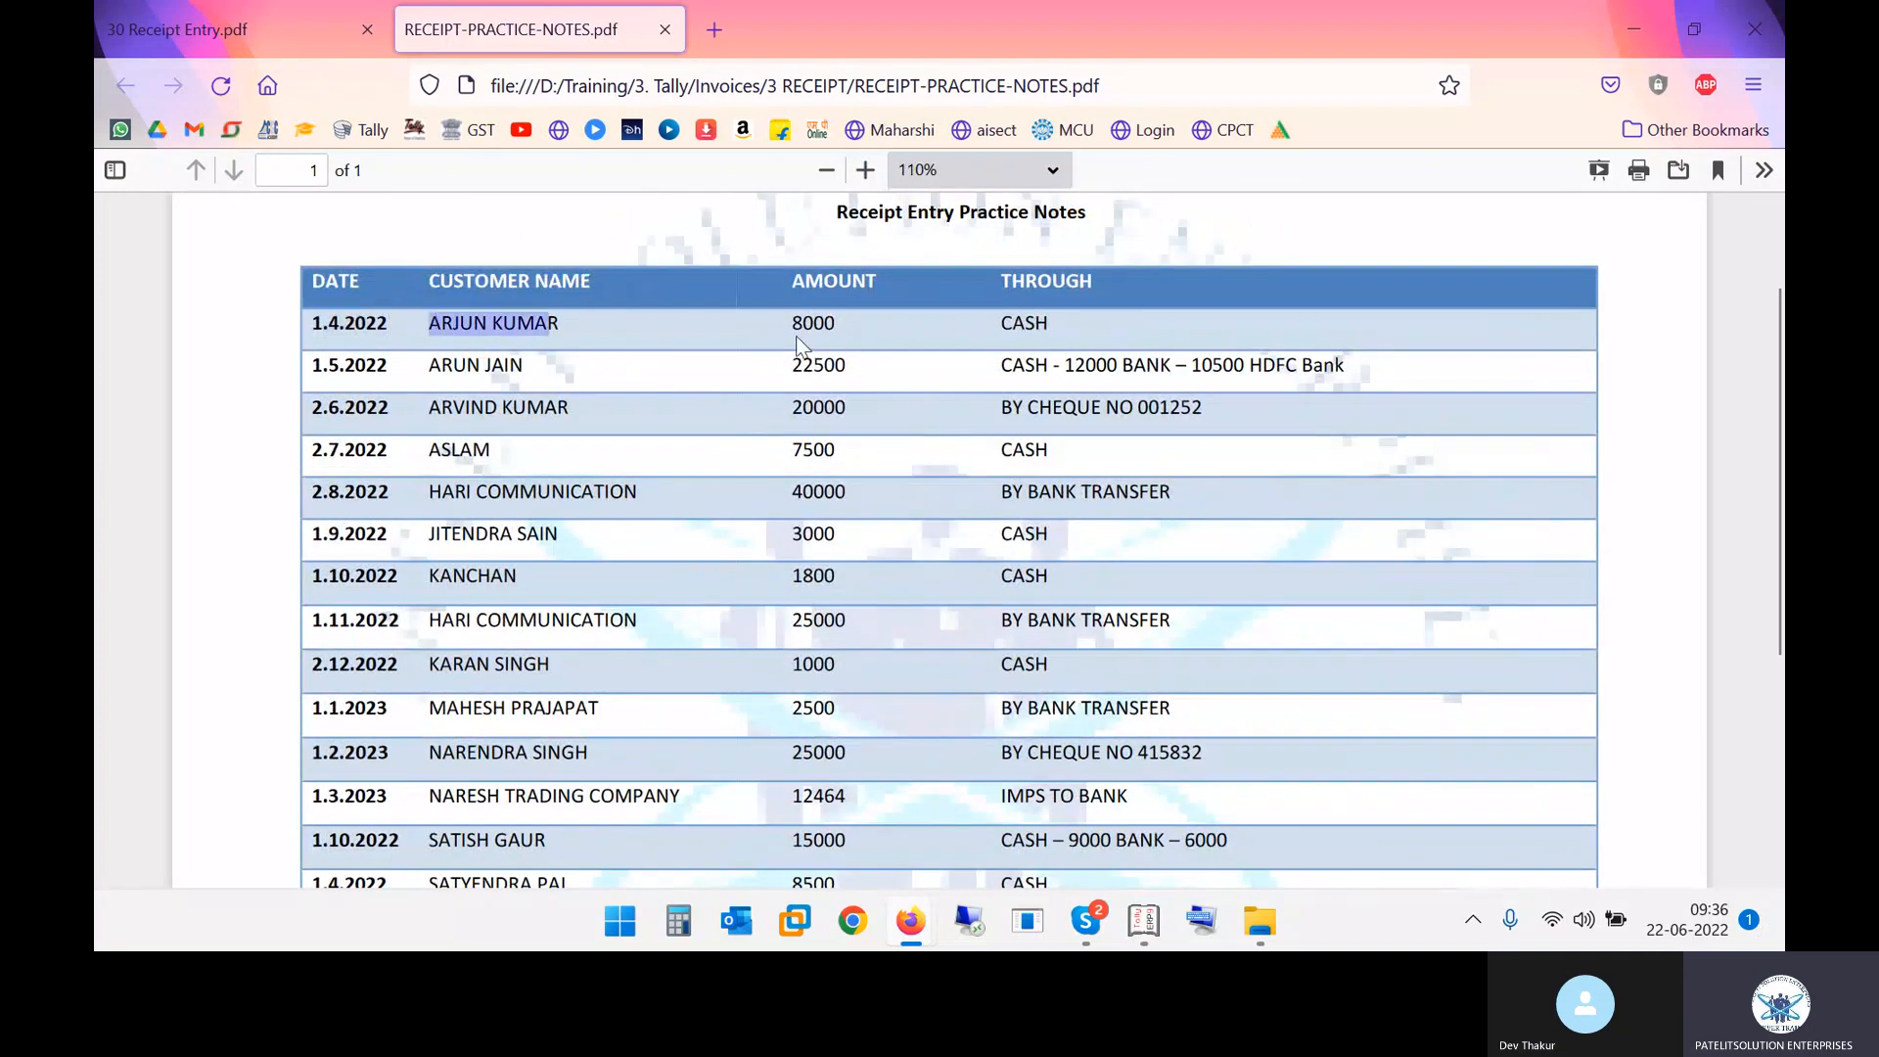
drag(791, 326, 859, 333)
click(1022, 327)
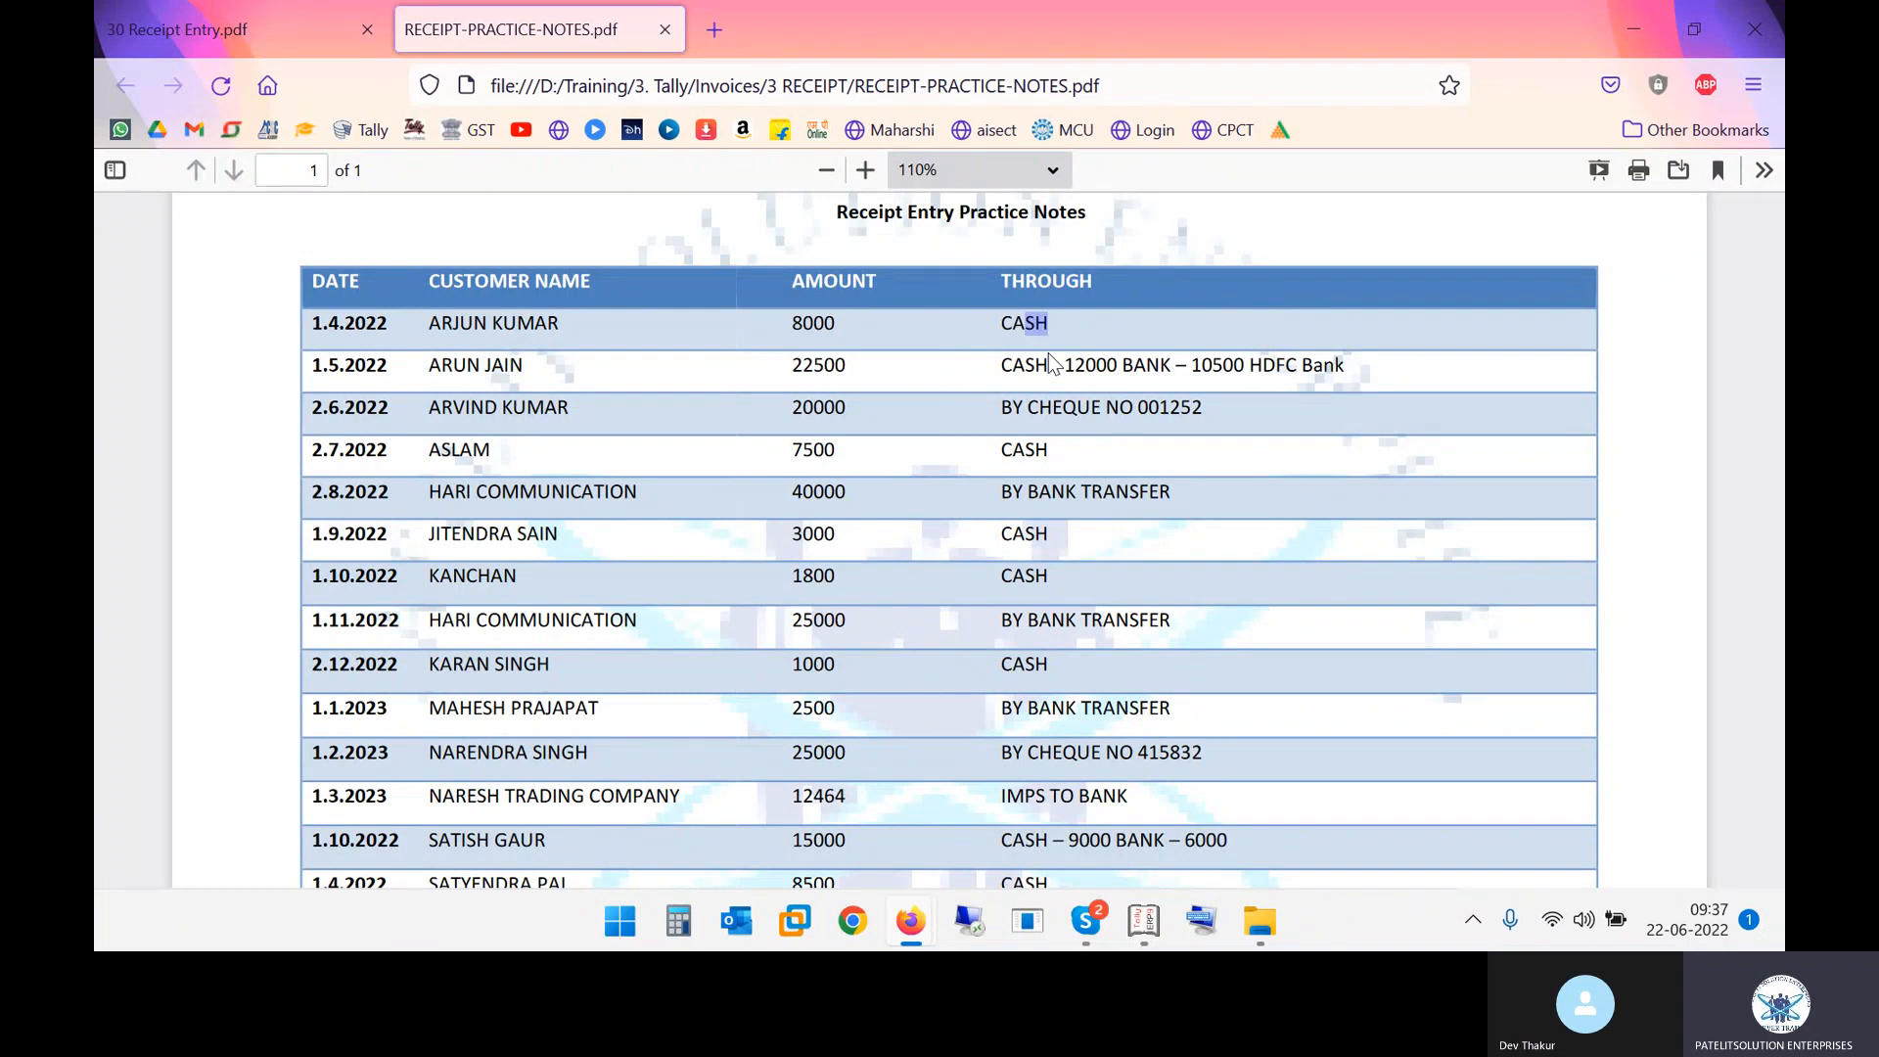
Set the receipt voucher date to 01-04 (1-Apr-2022)
key(alt+Tab)
key(alt+Tab)
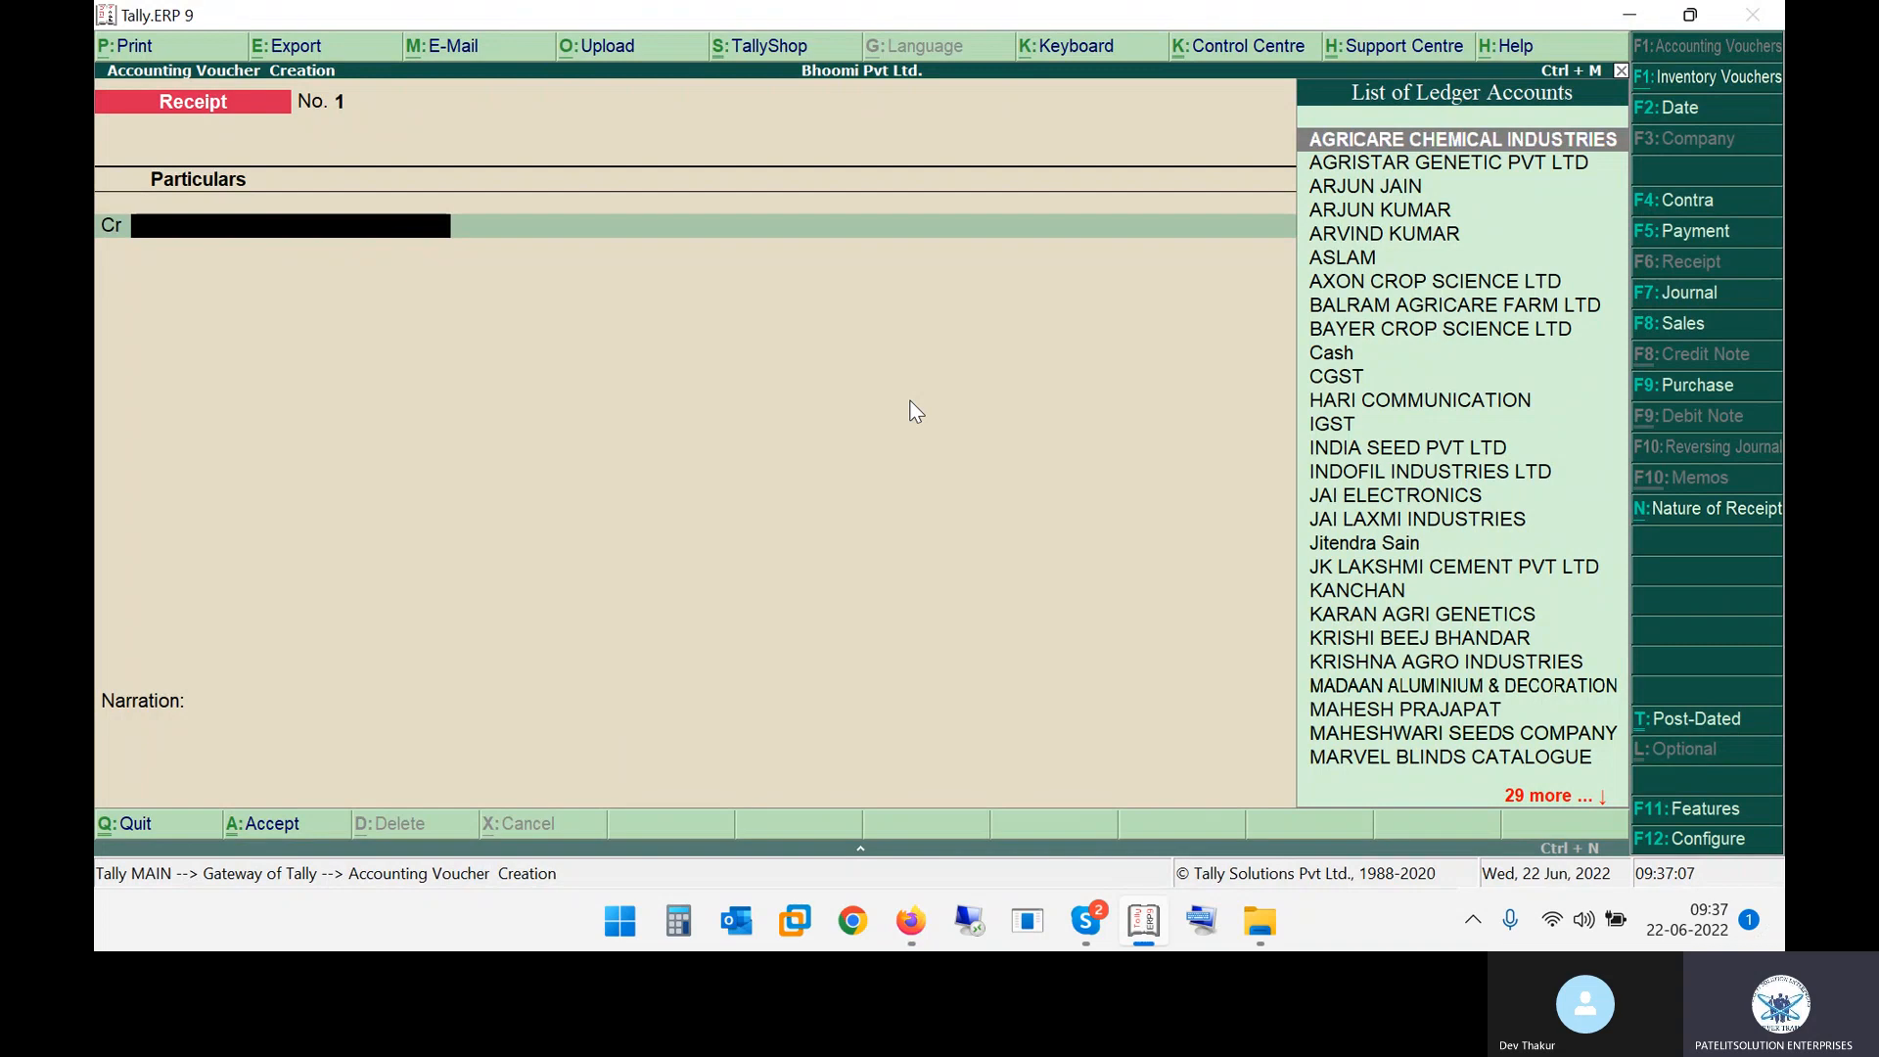
key(F2)
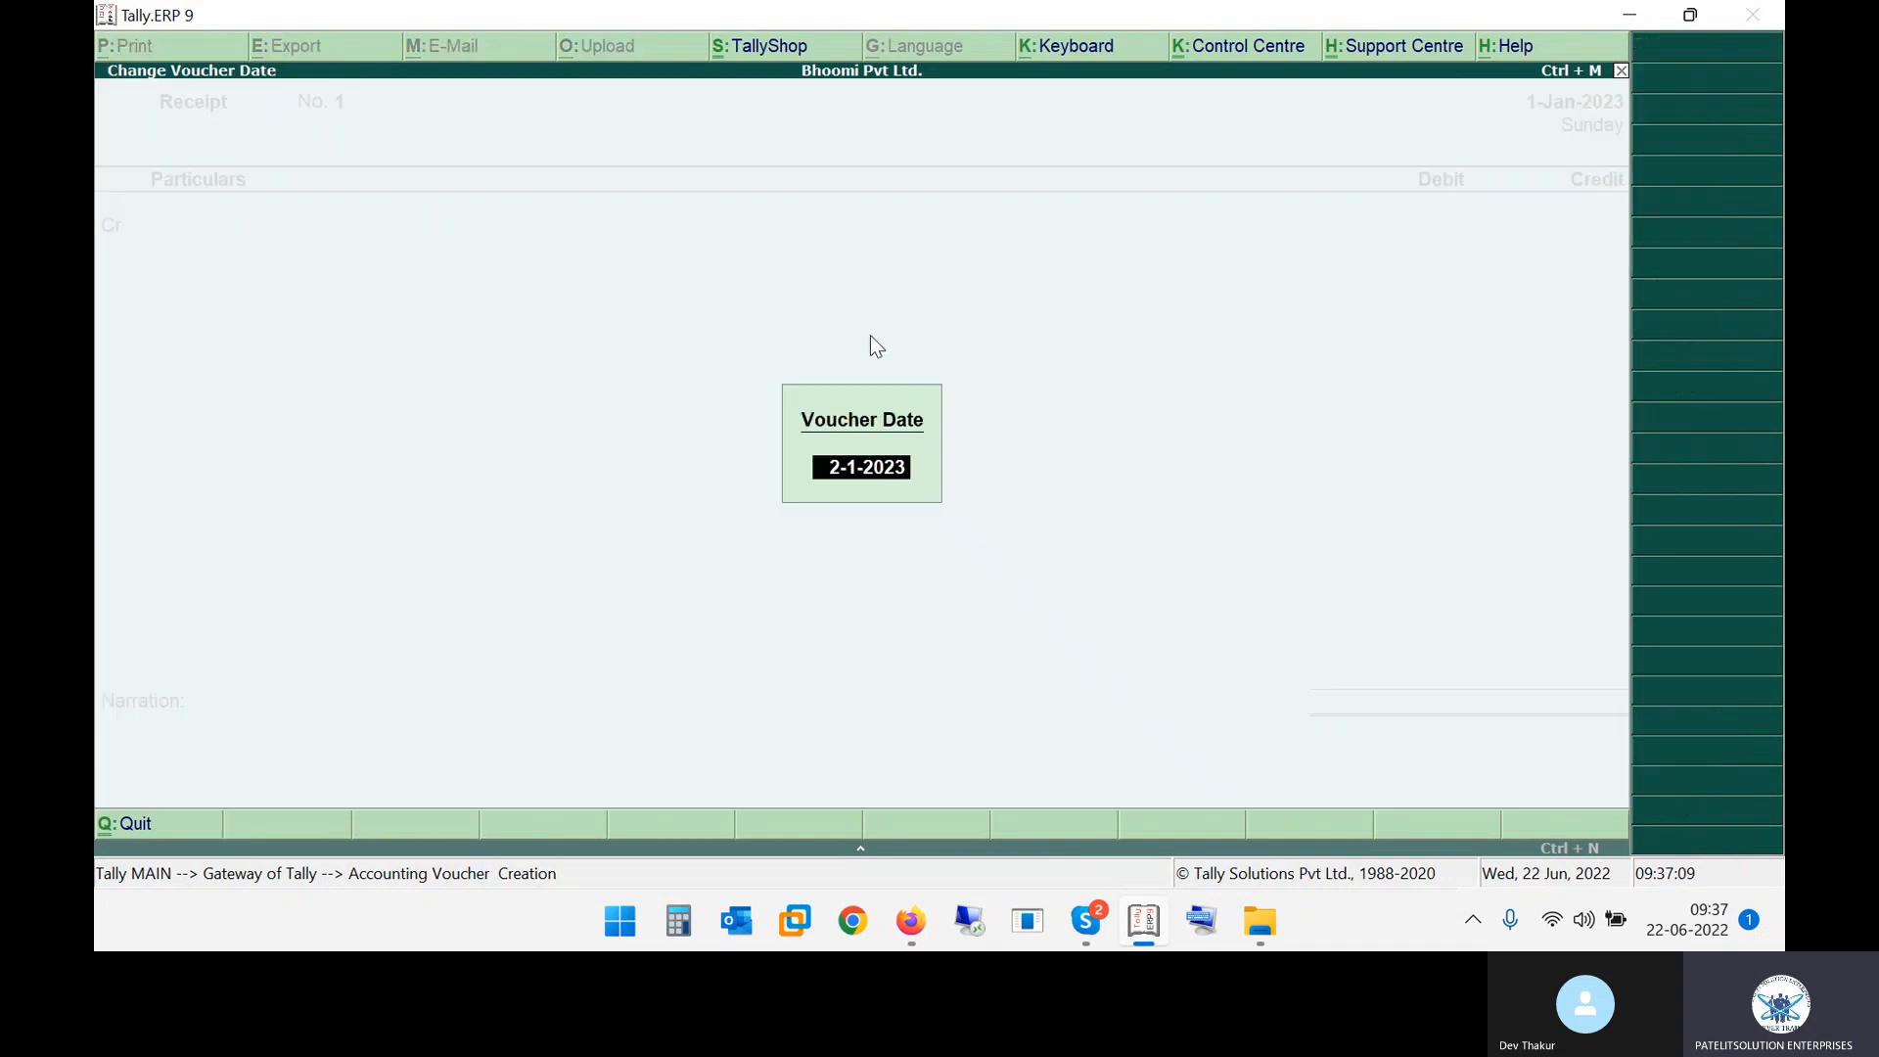
key(alt+Tab)
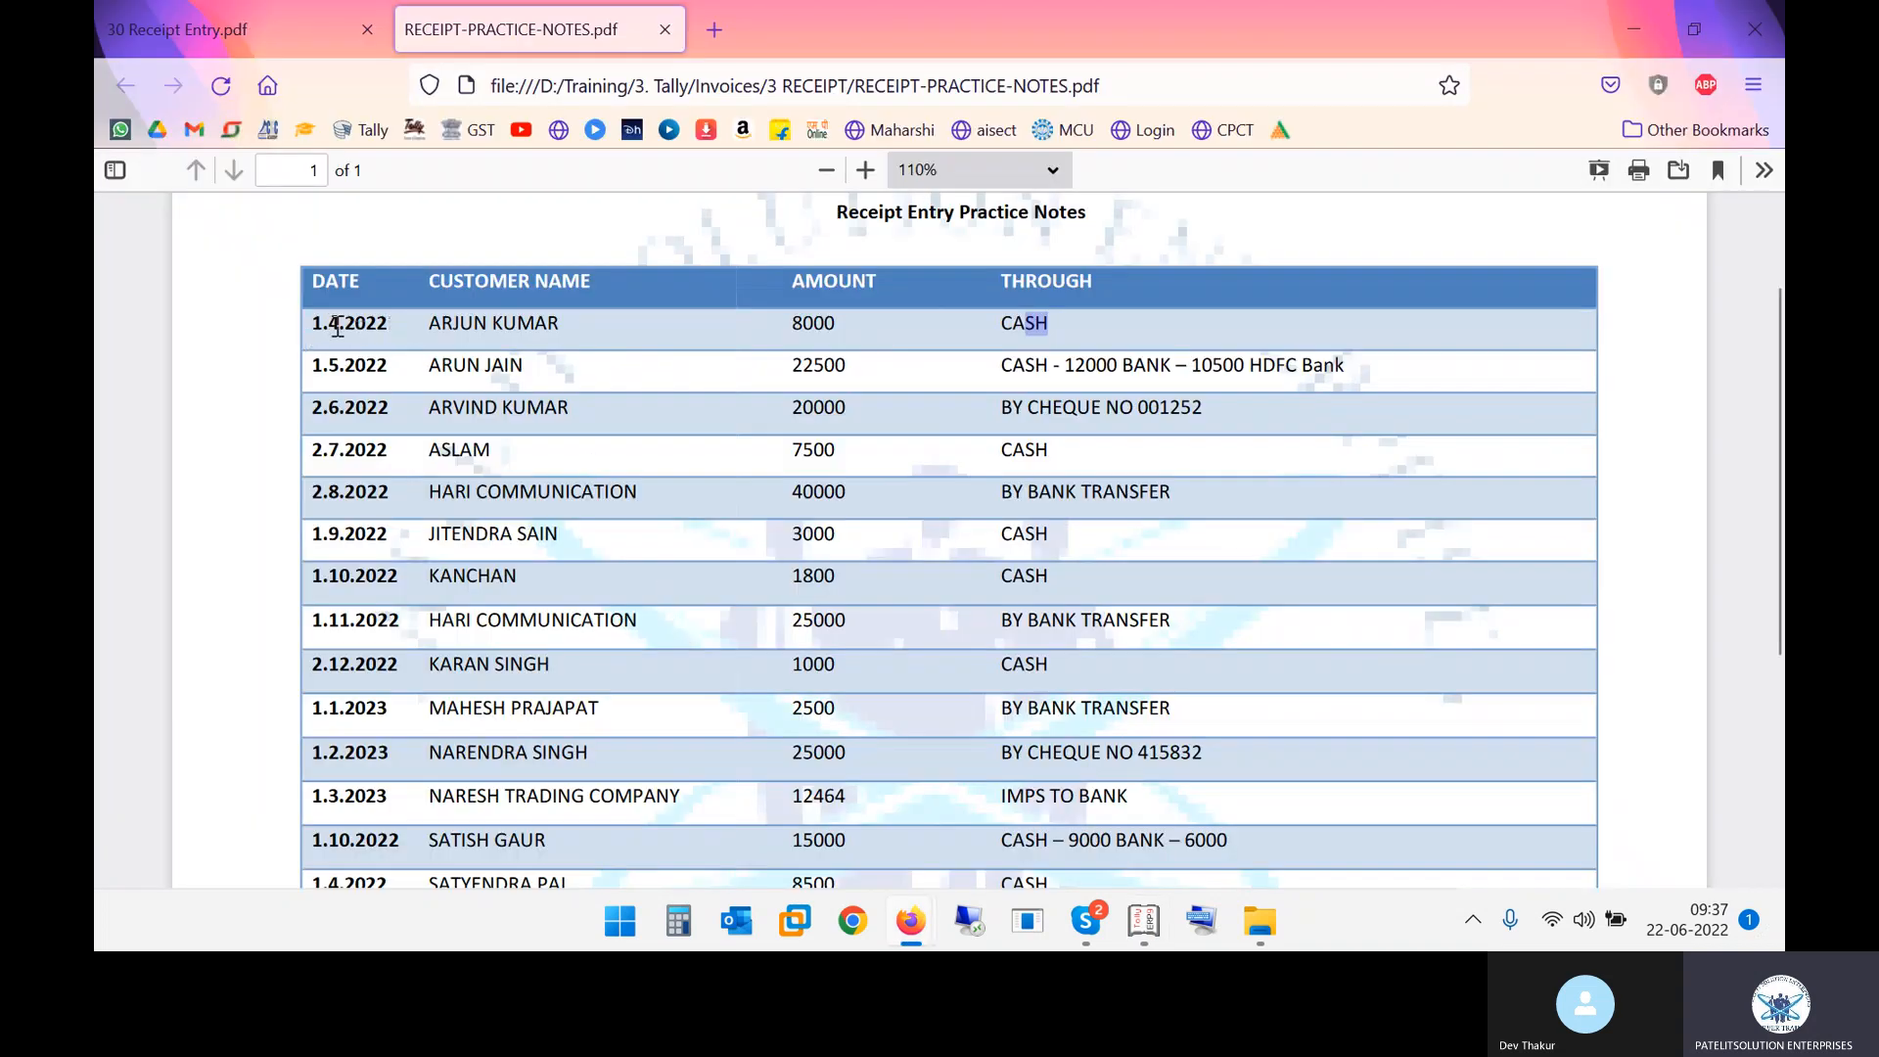
key(alt+Tab)
text(01-04)
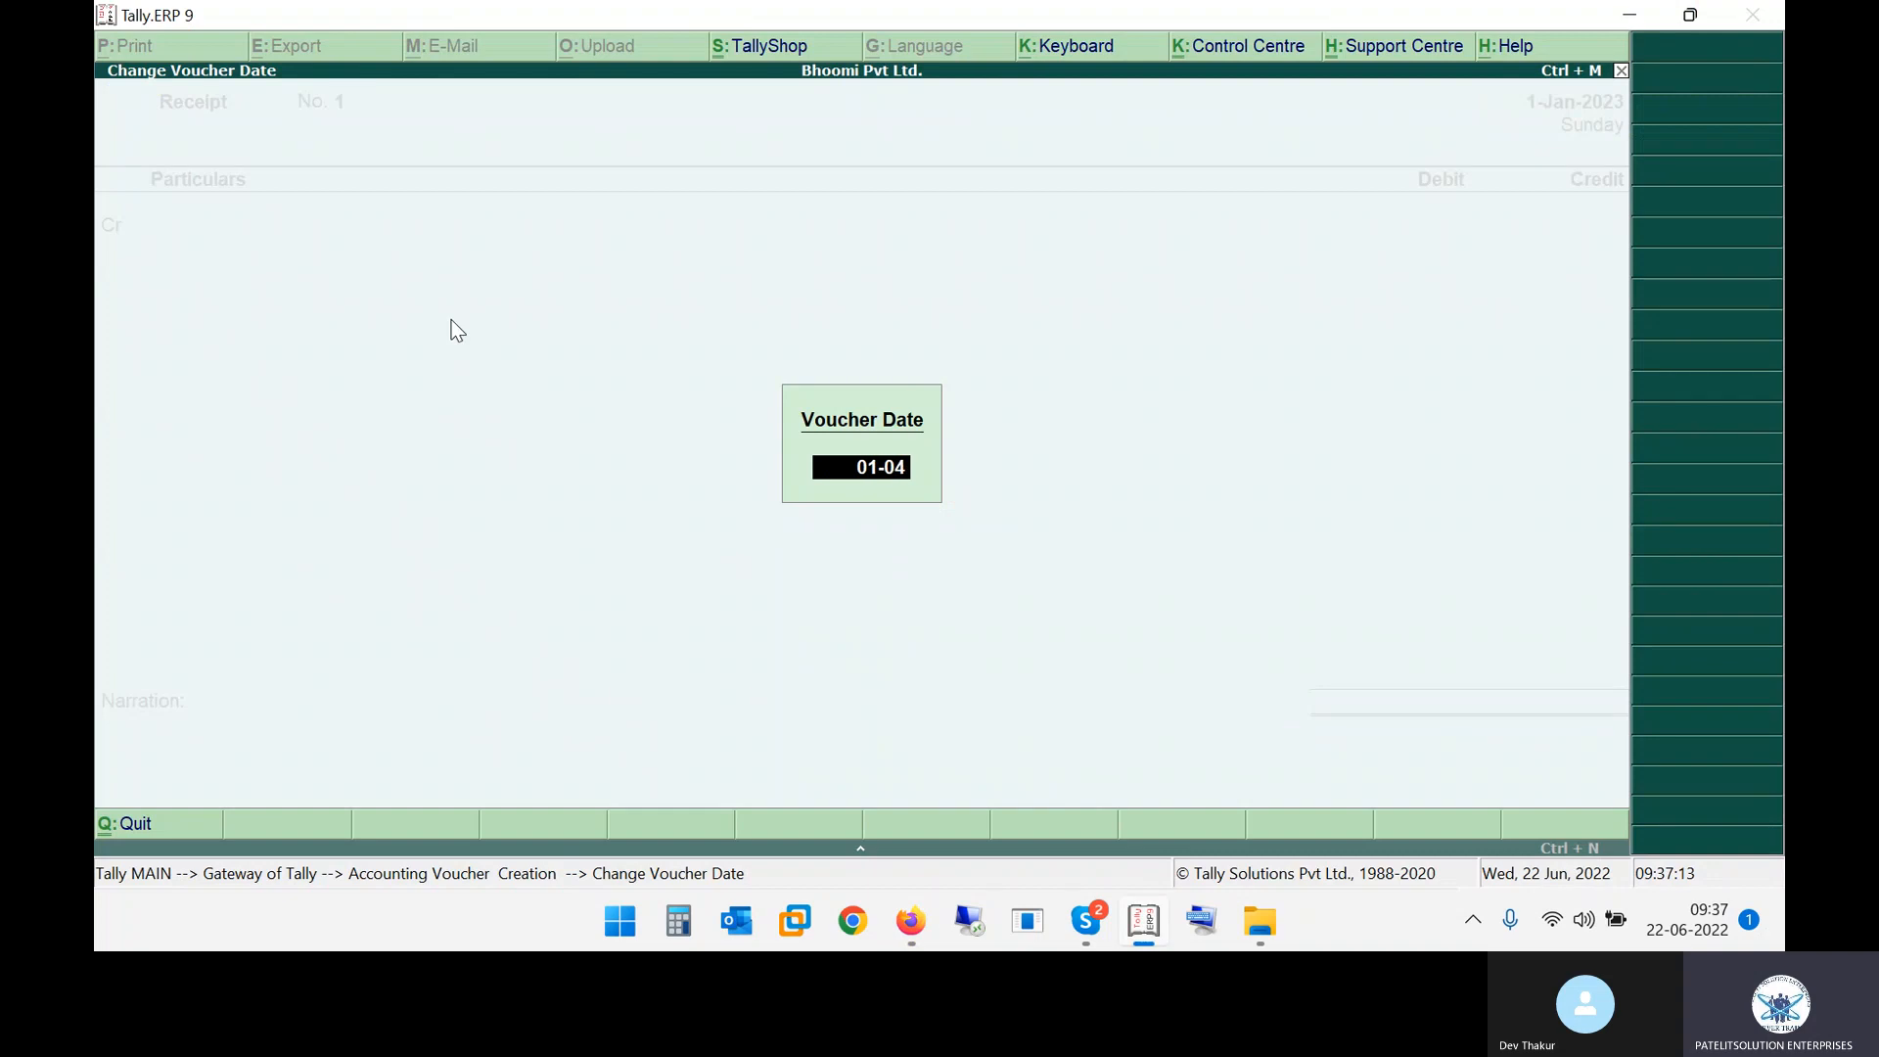
key(Return)
key(alt+Tab)
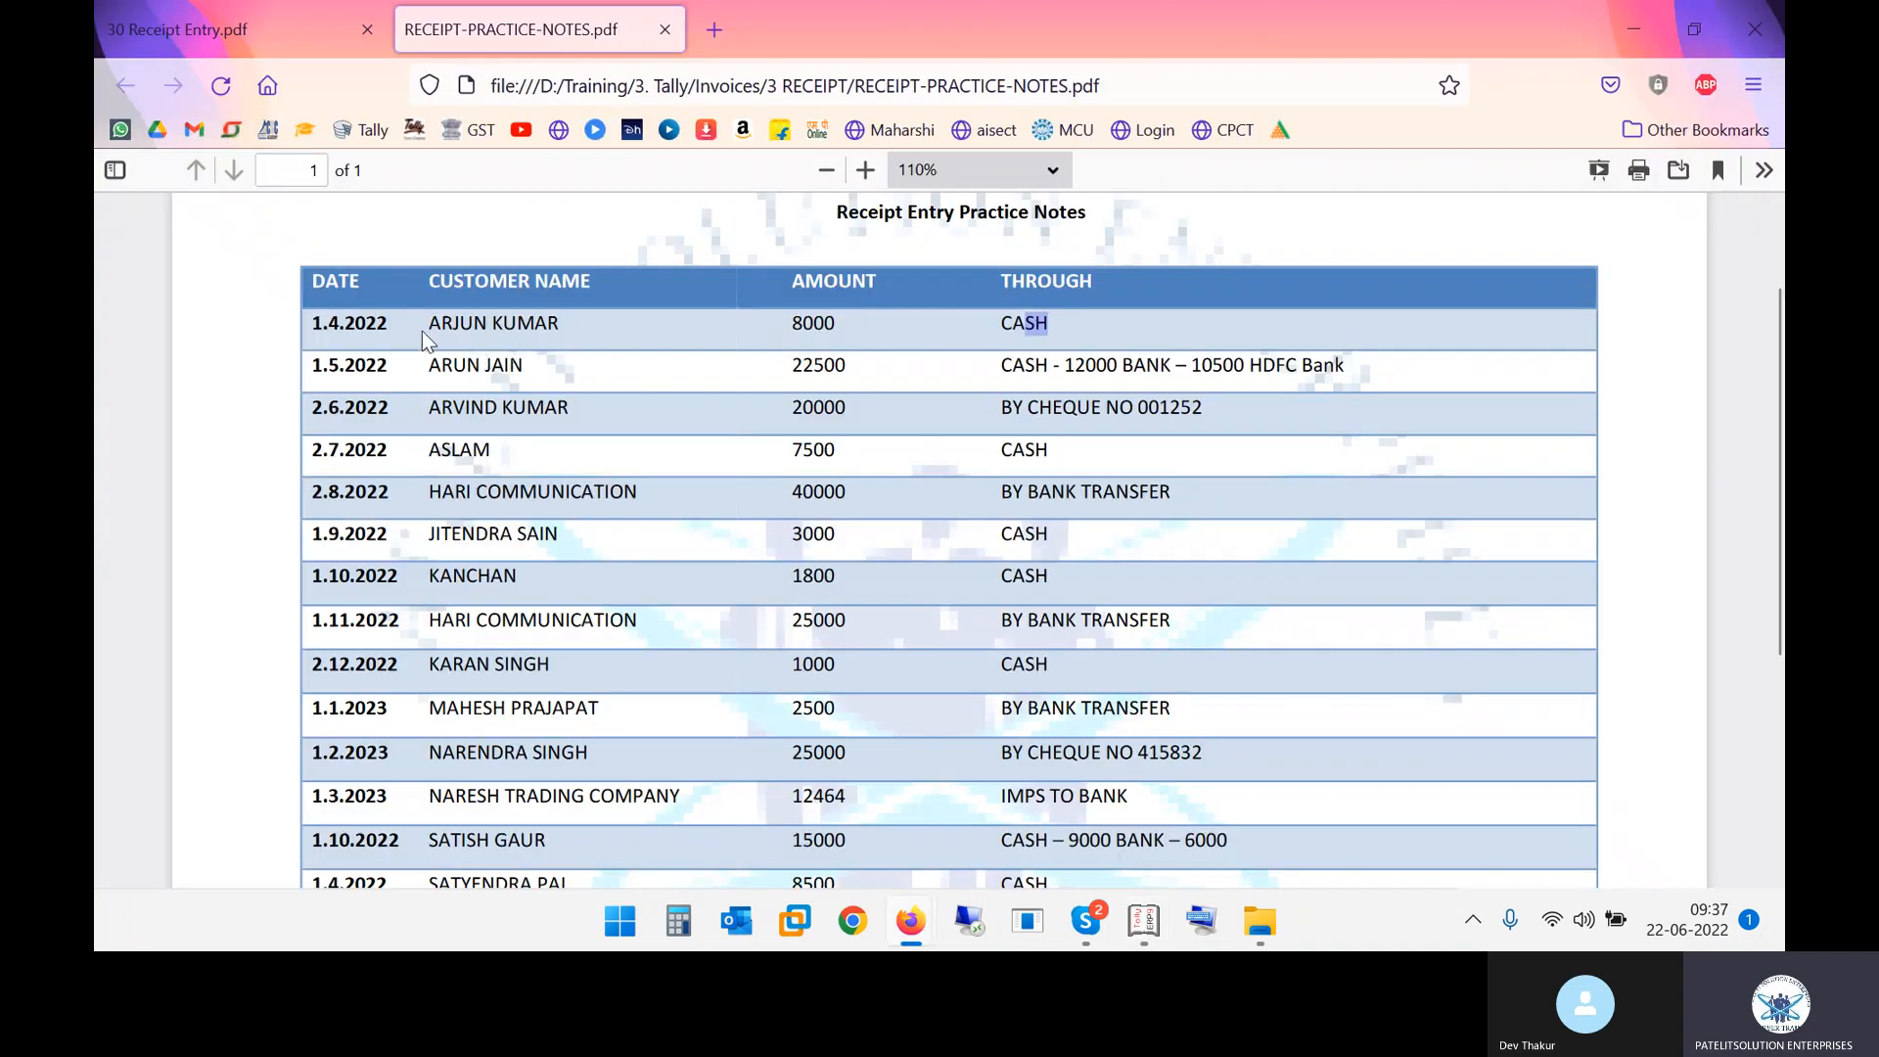
drag(429, 323, 583, 326)
key(alt+Tab)
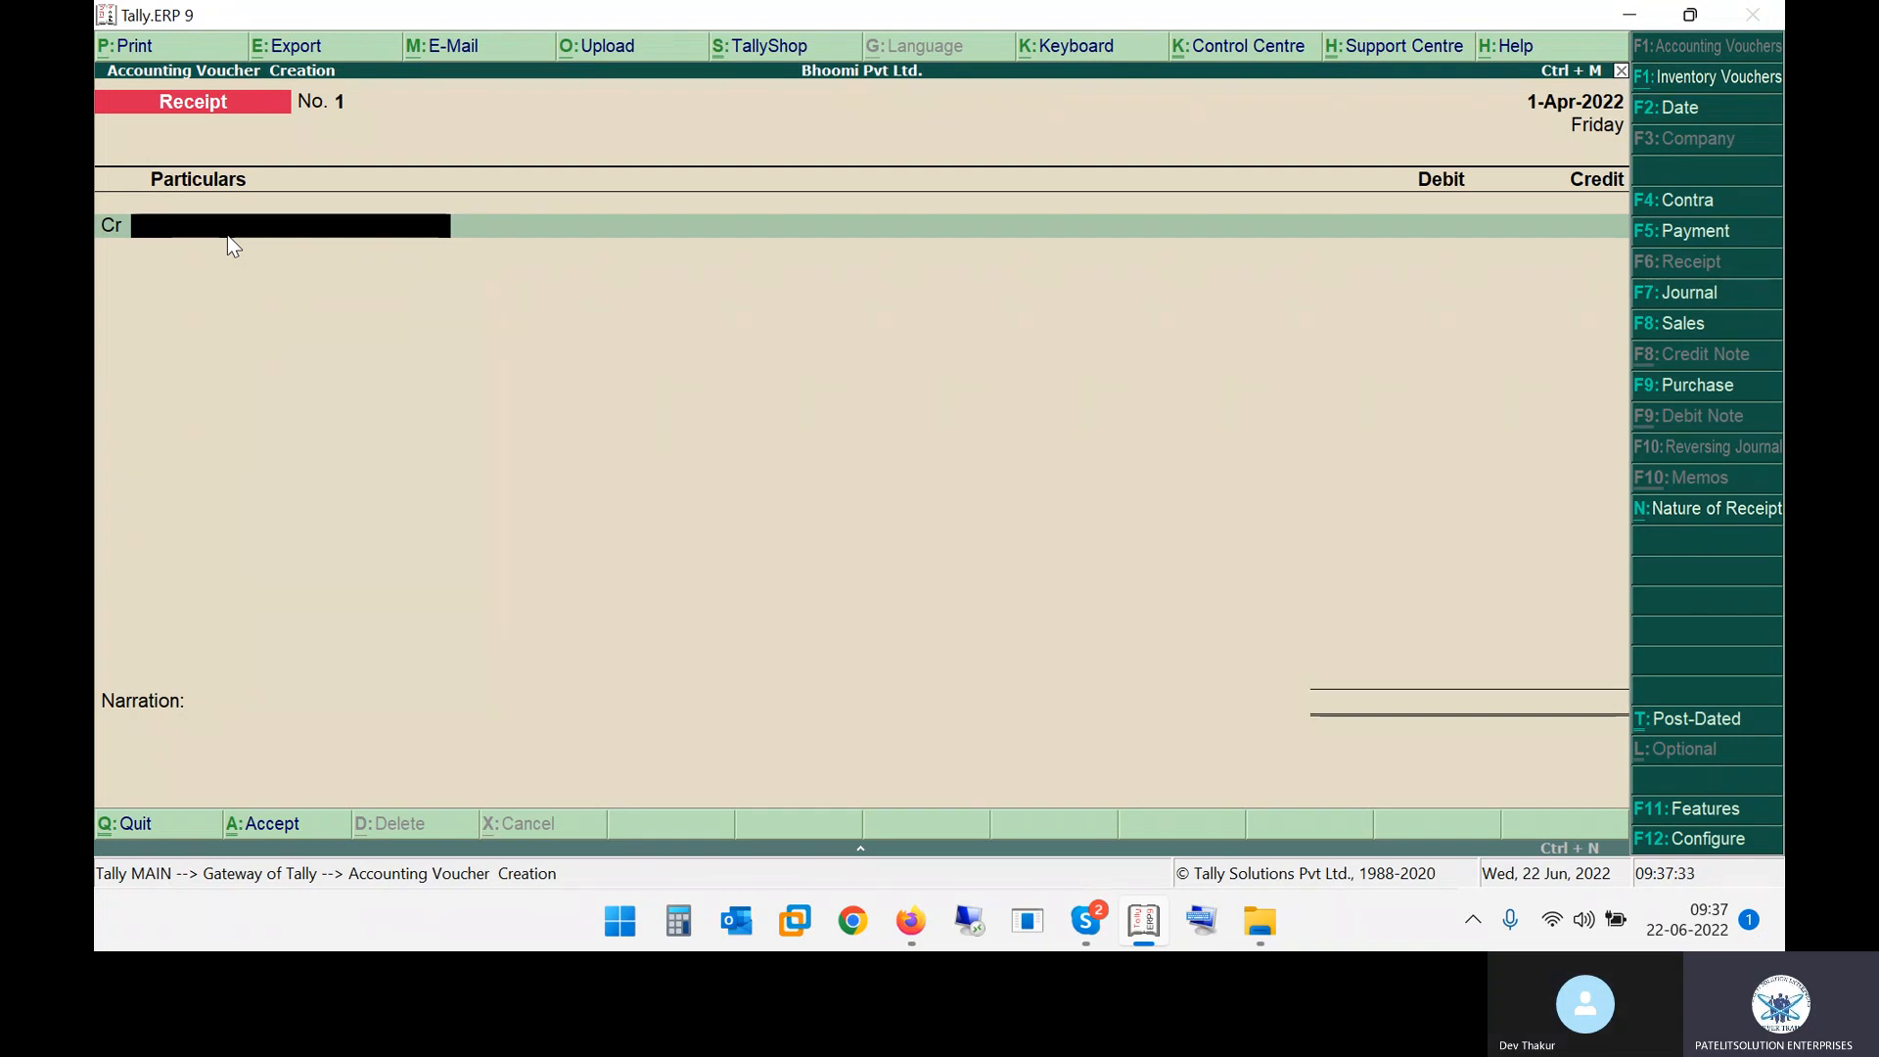
key(alt+Tab)
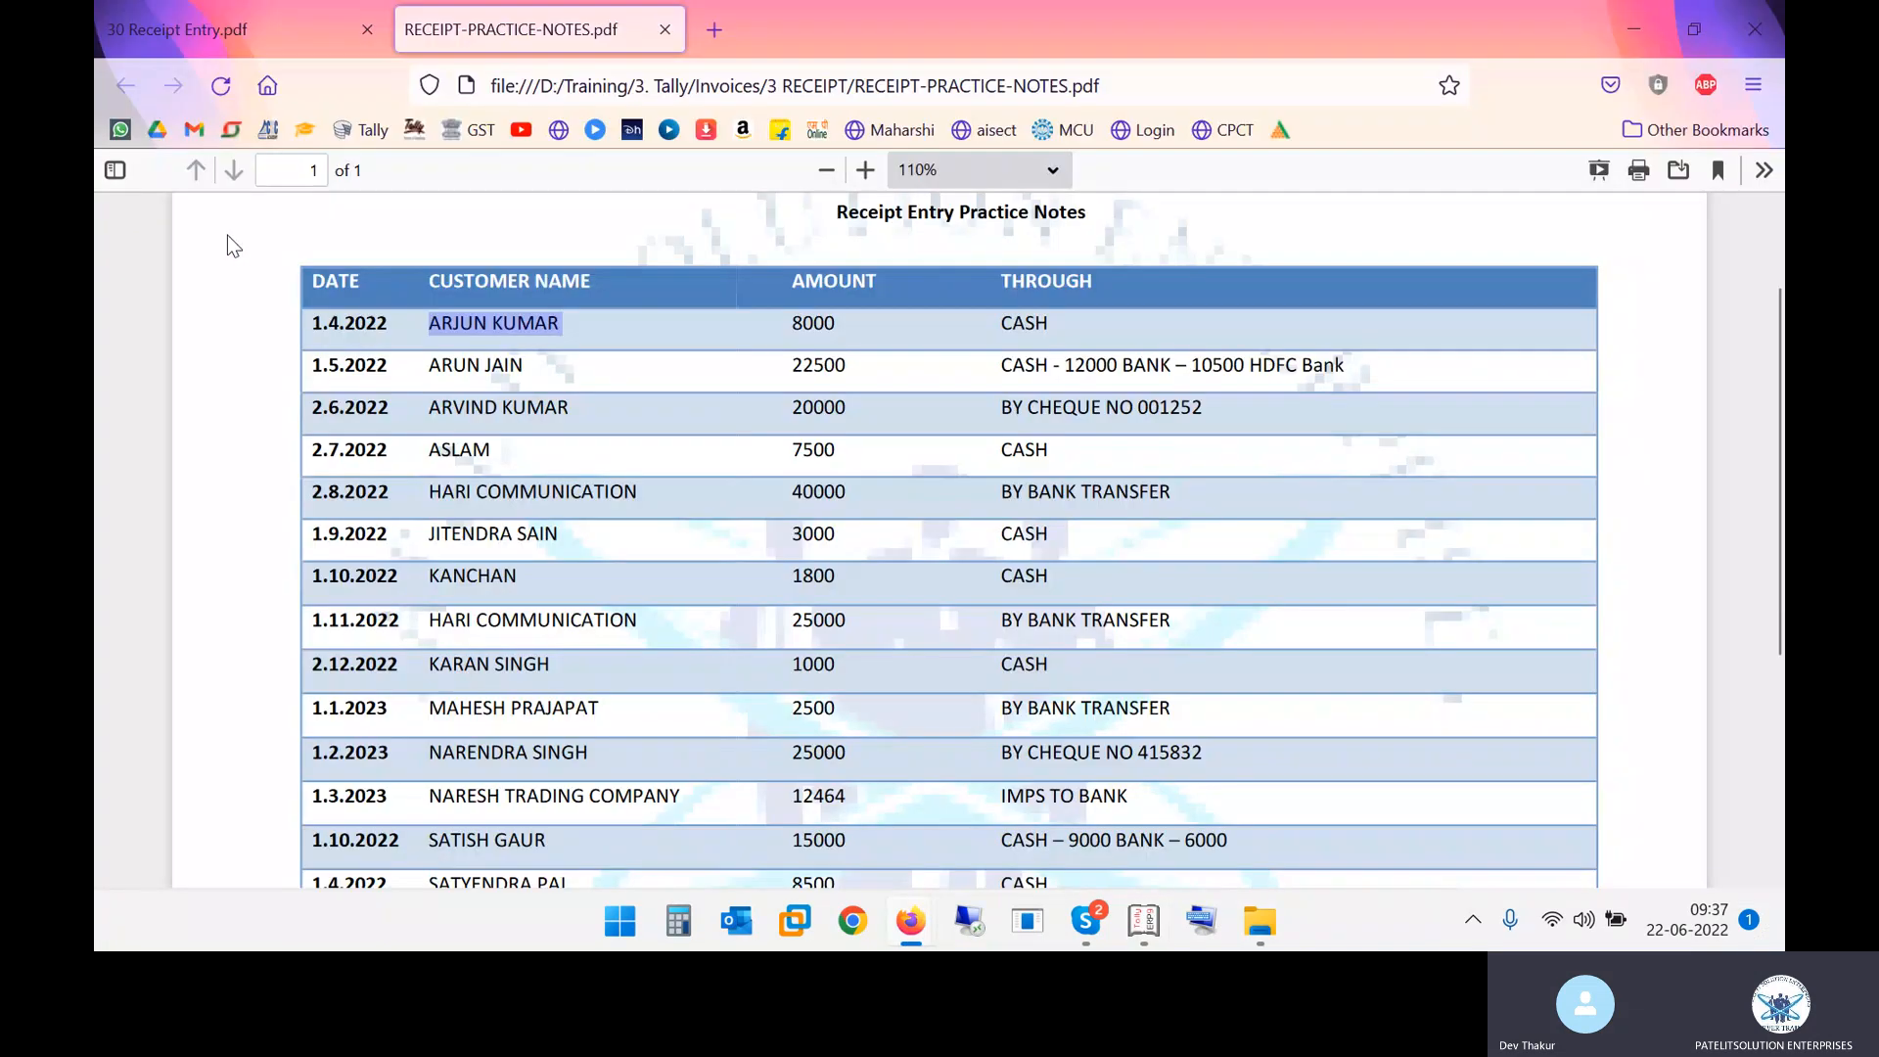
key(alt+Tab)
text(Arj)
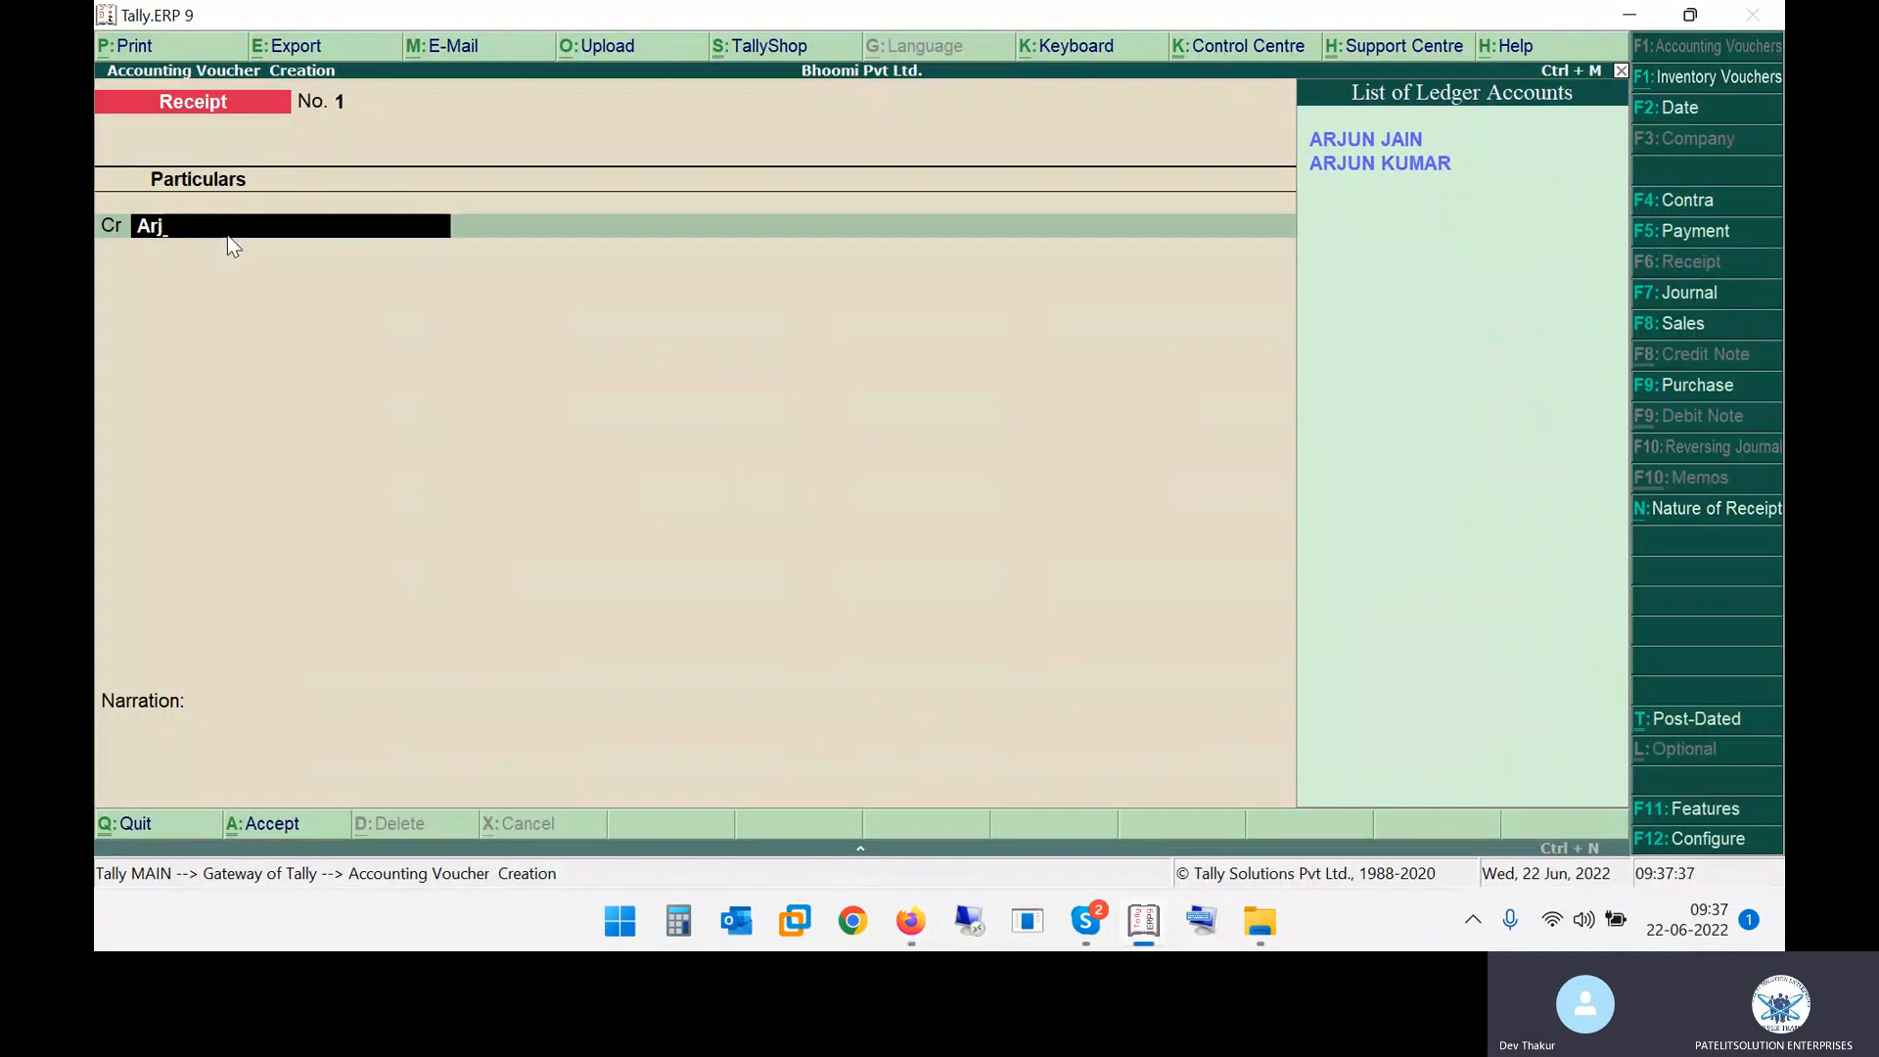
key(Down)
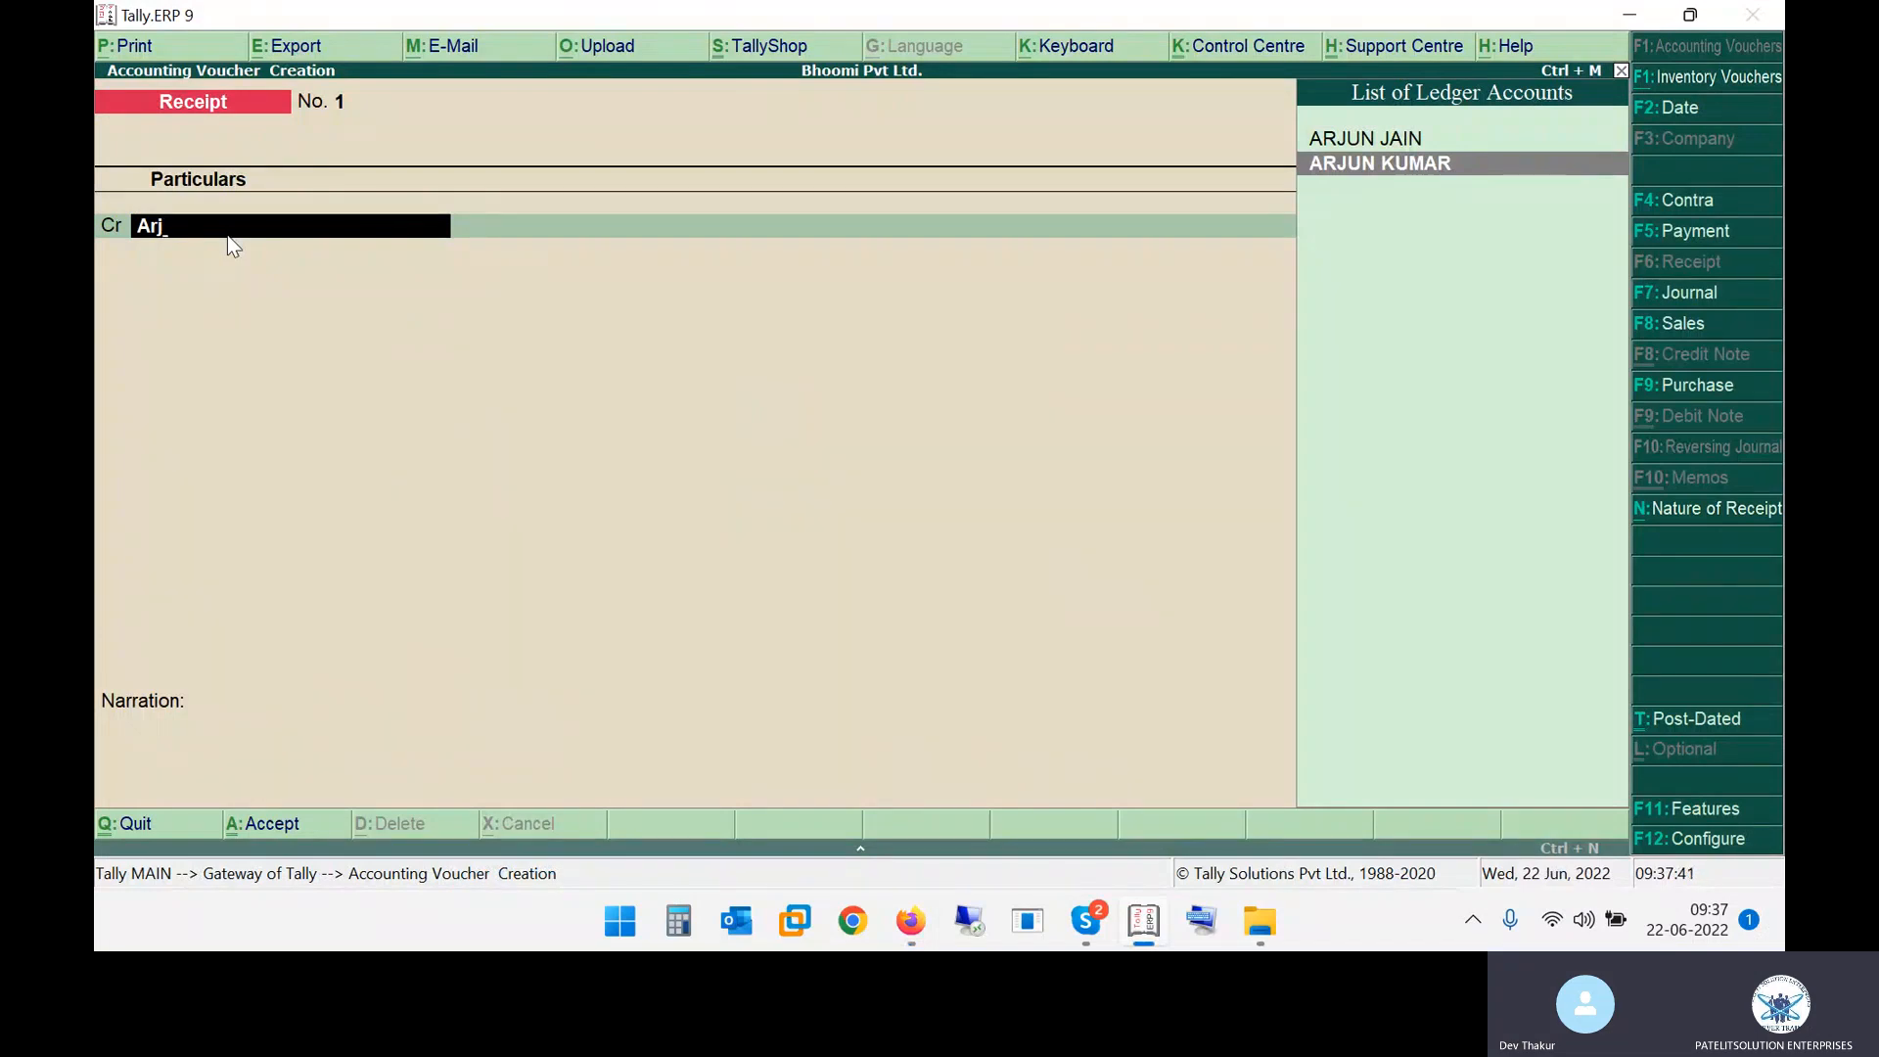
key(Return)
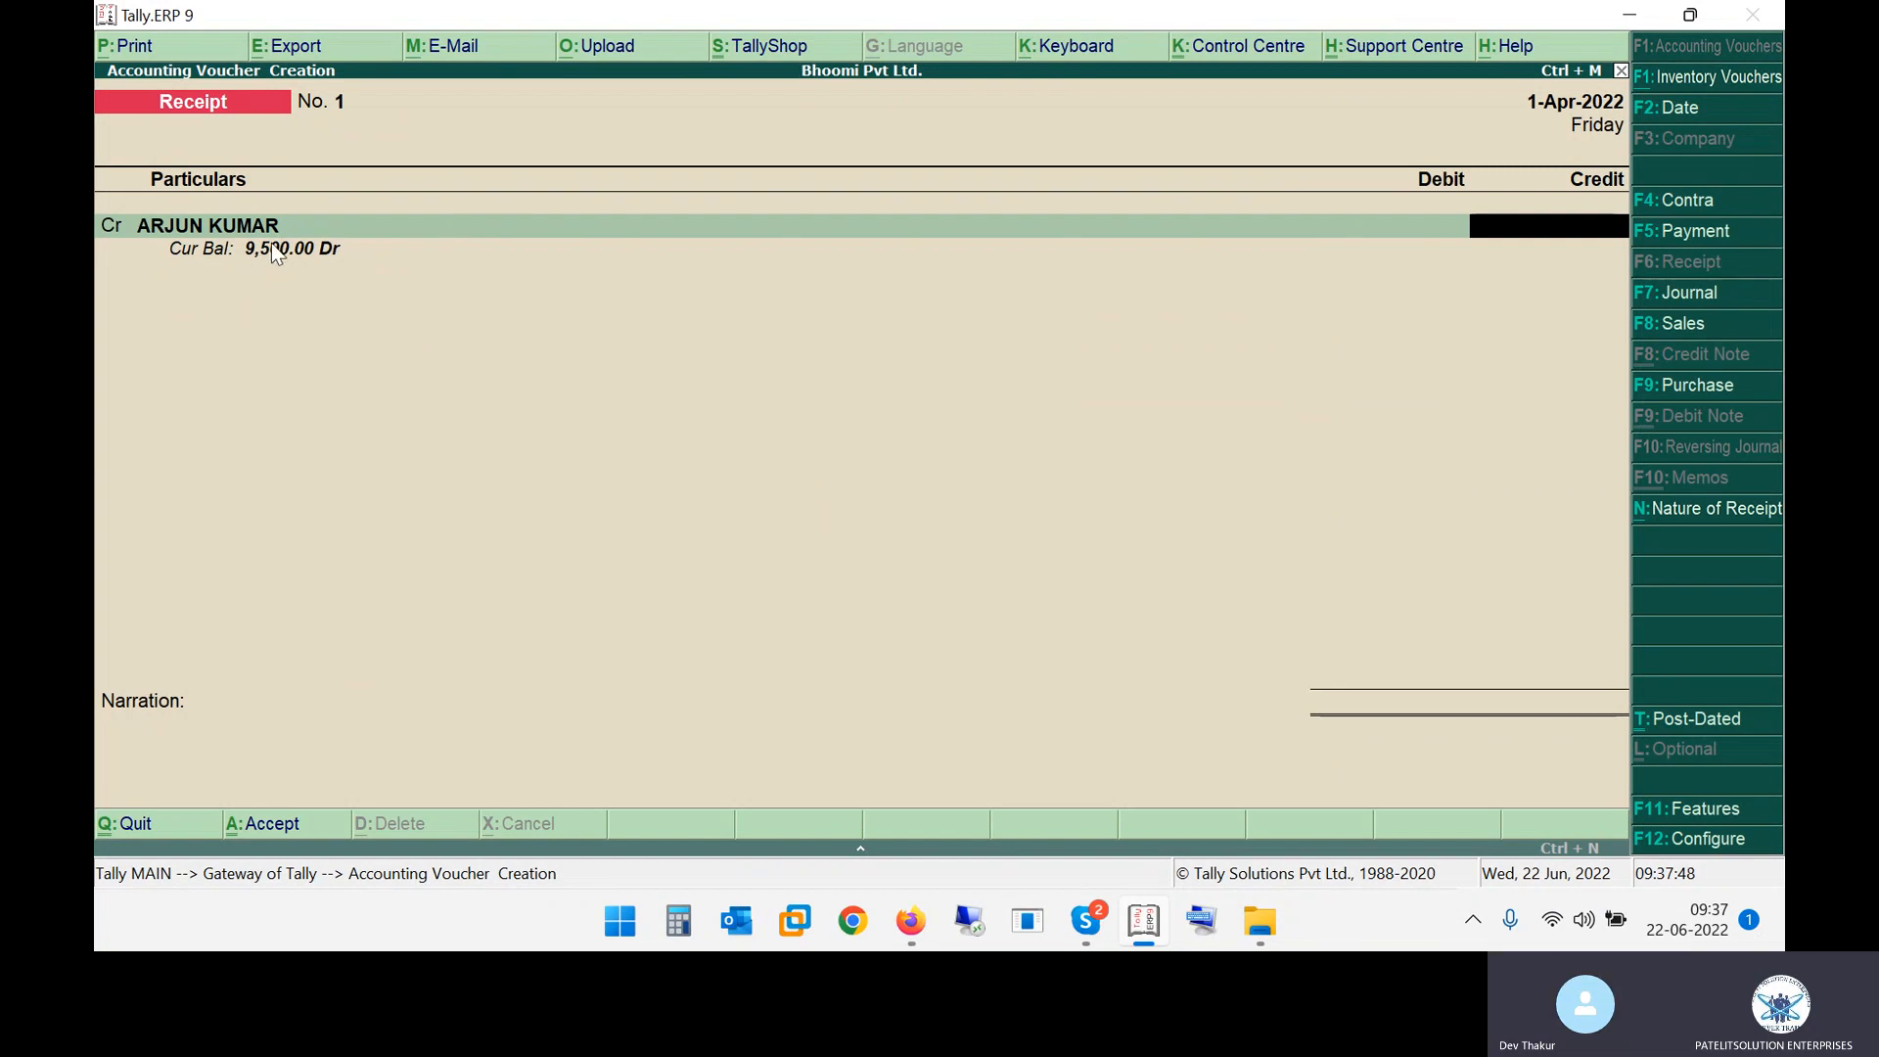
key(alt+Tab)
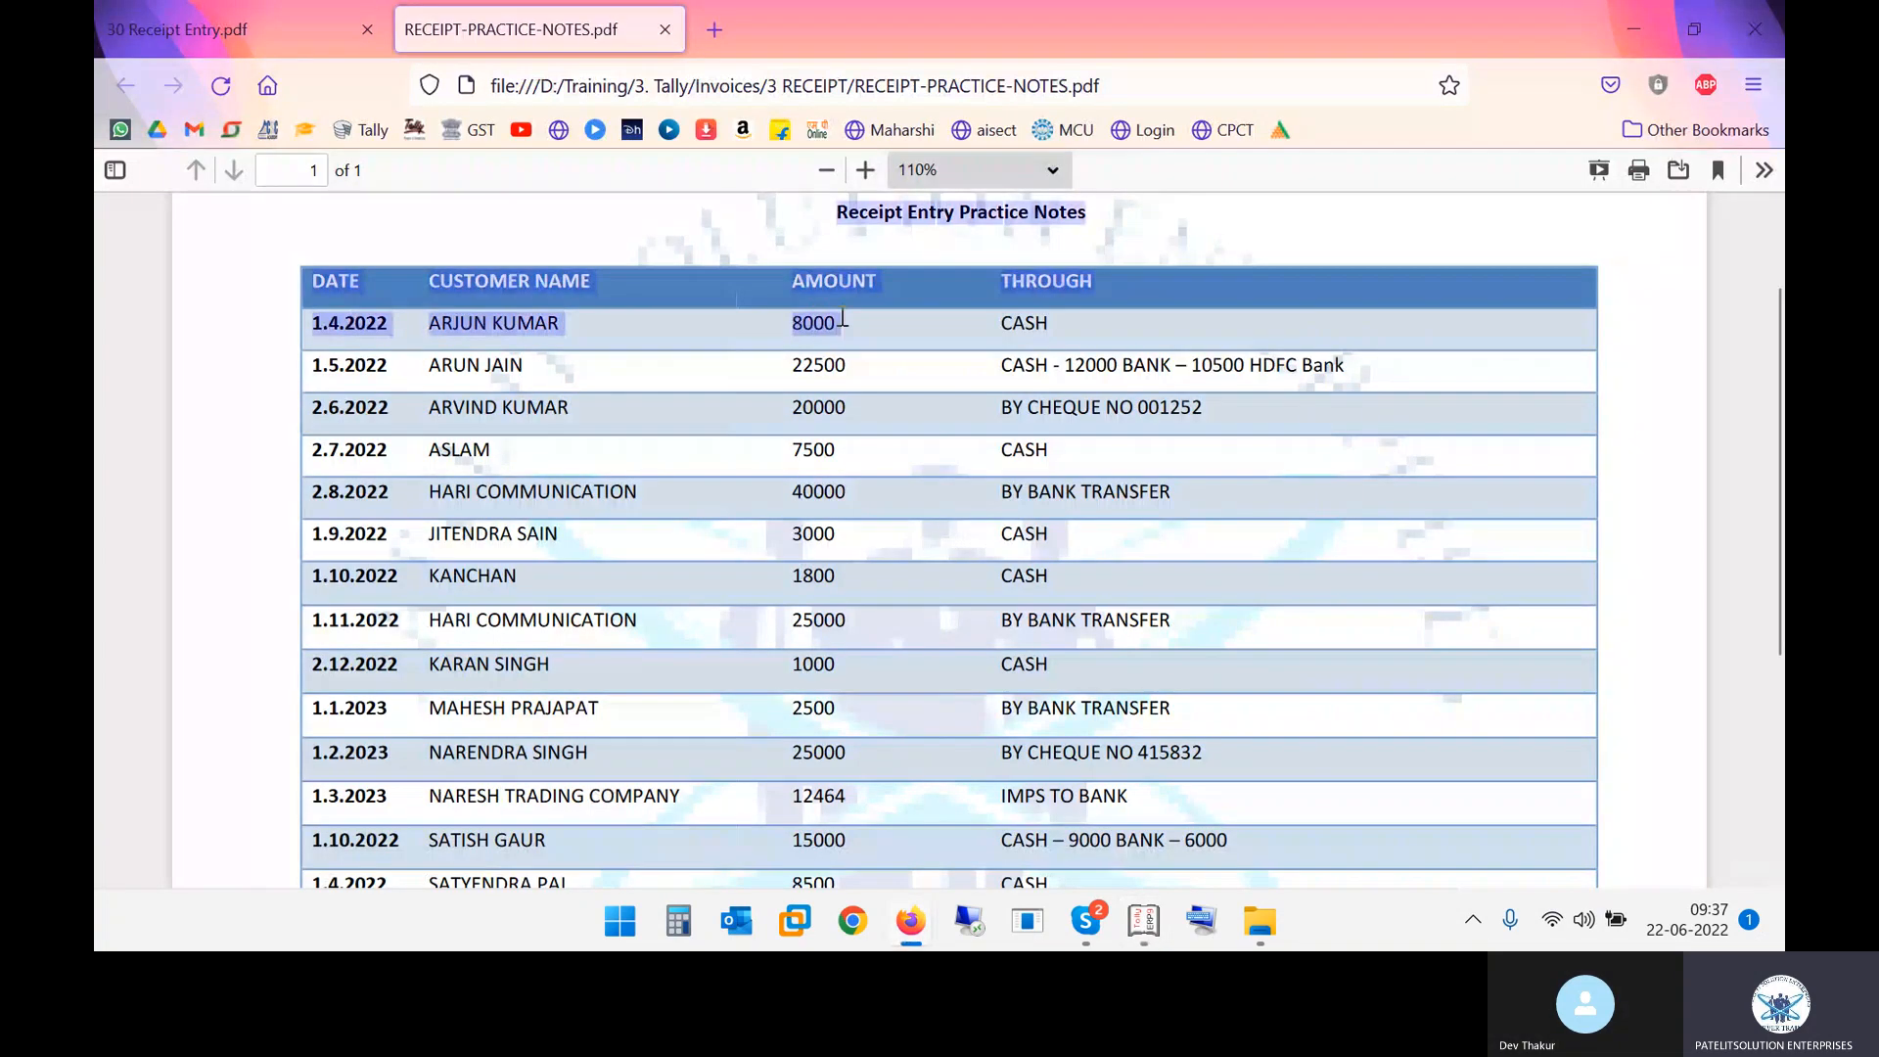
key(alt+Tab)
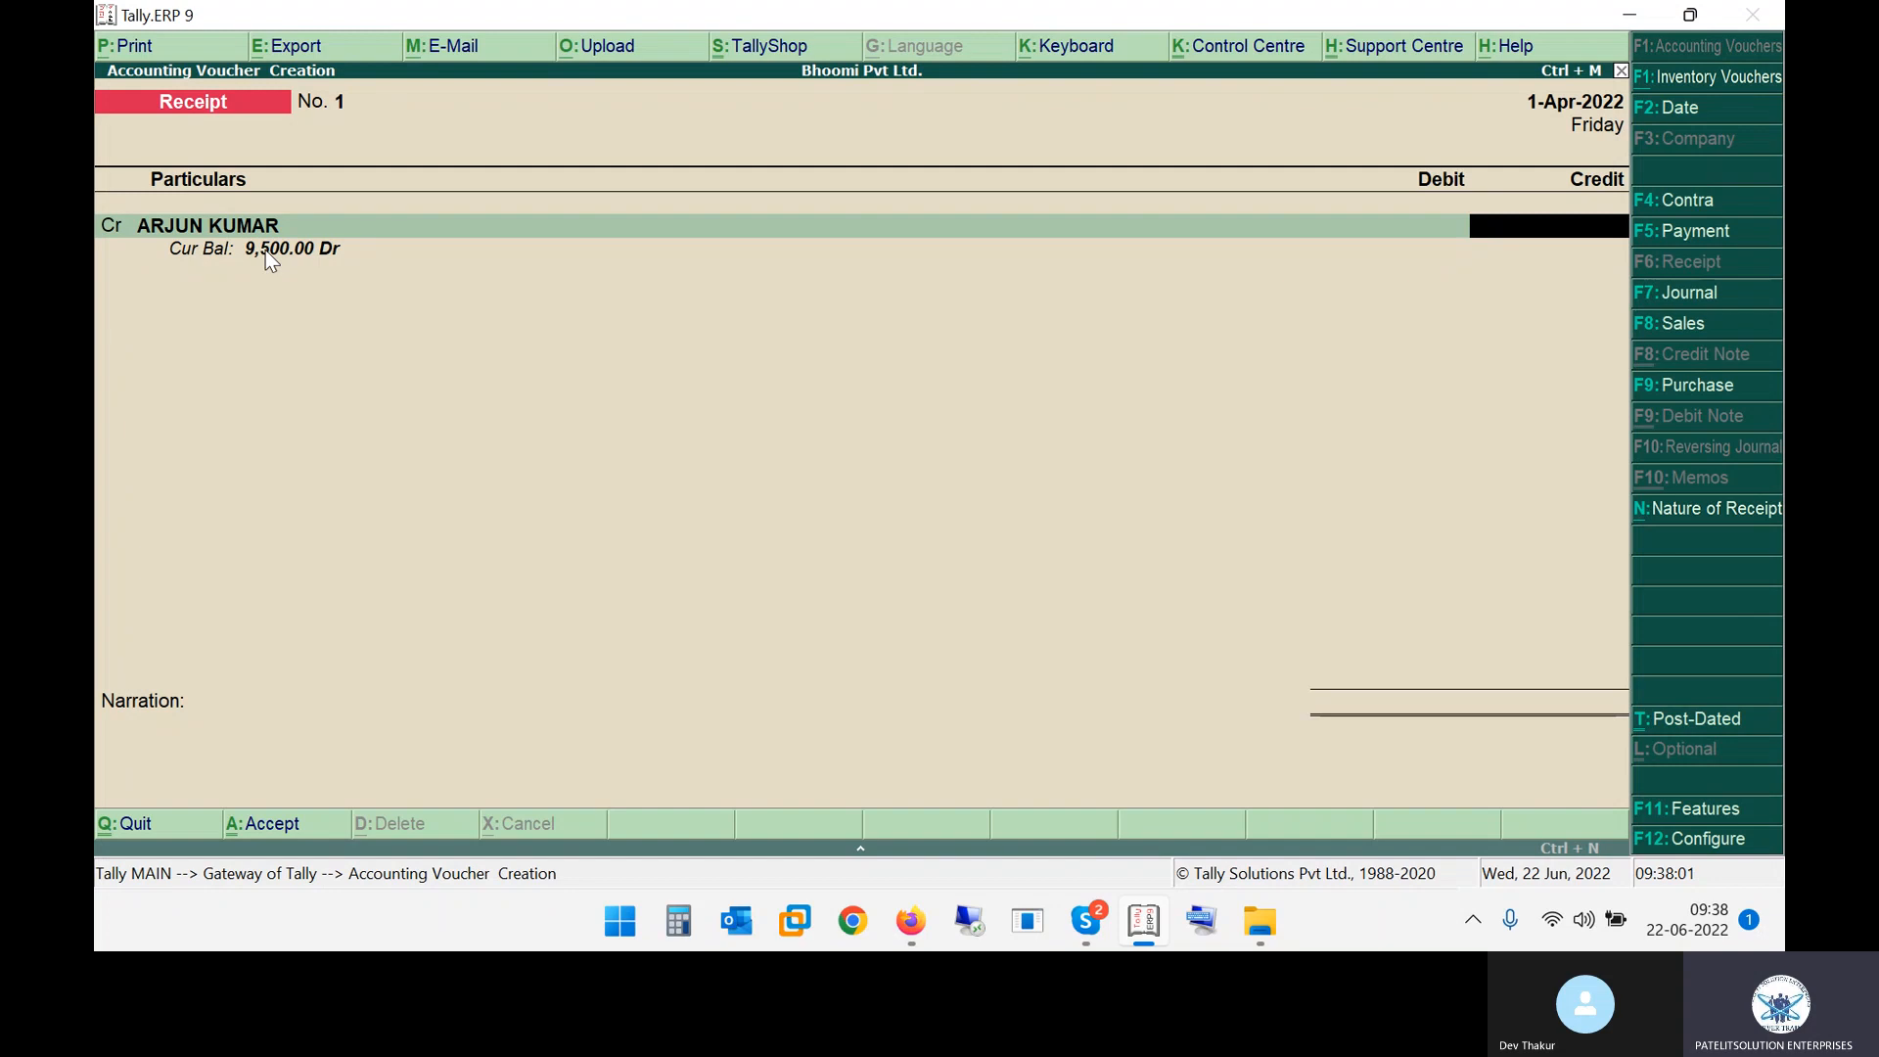
text(8000)
key(Return)
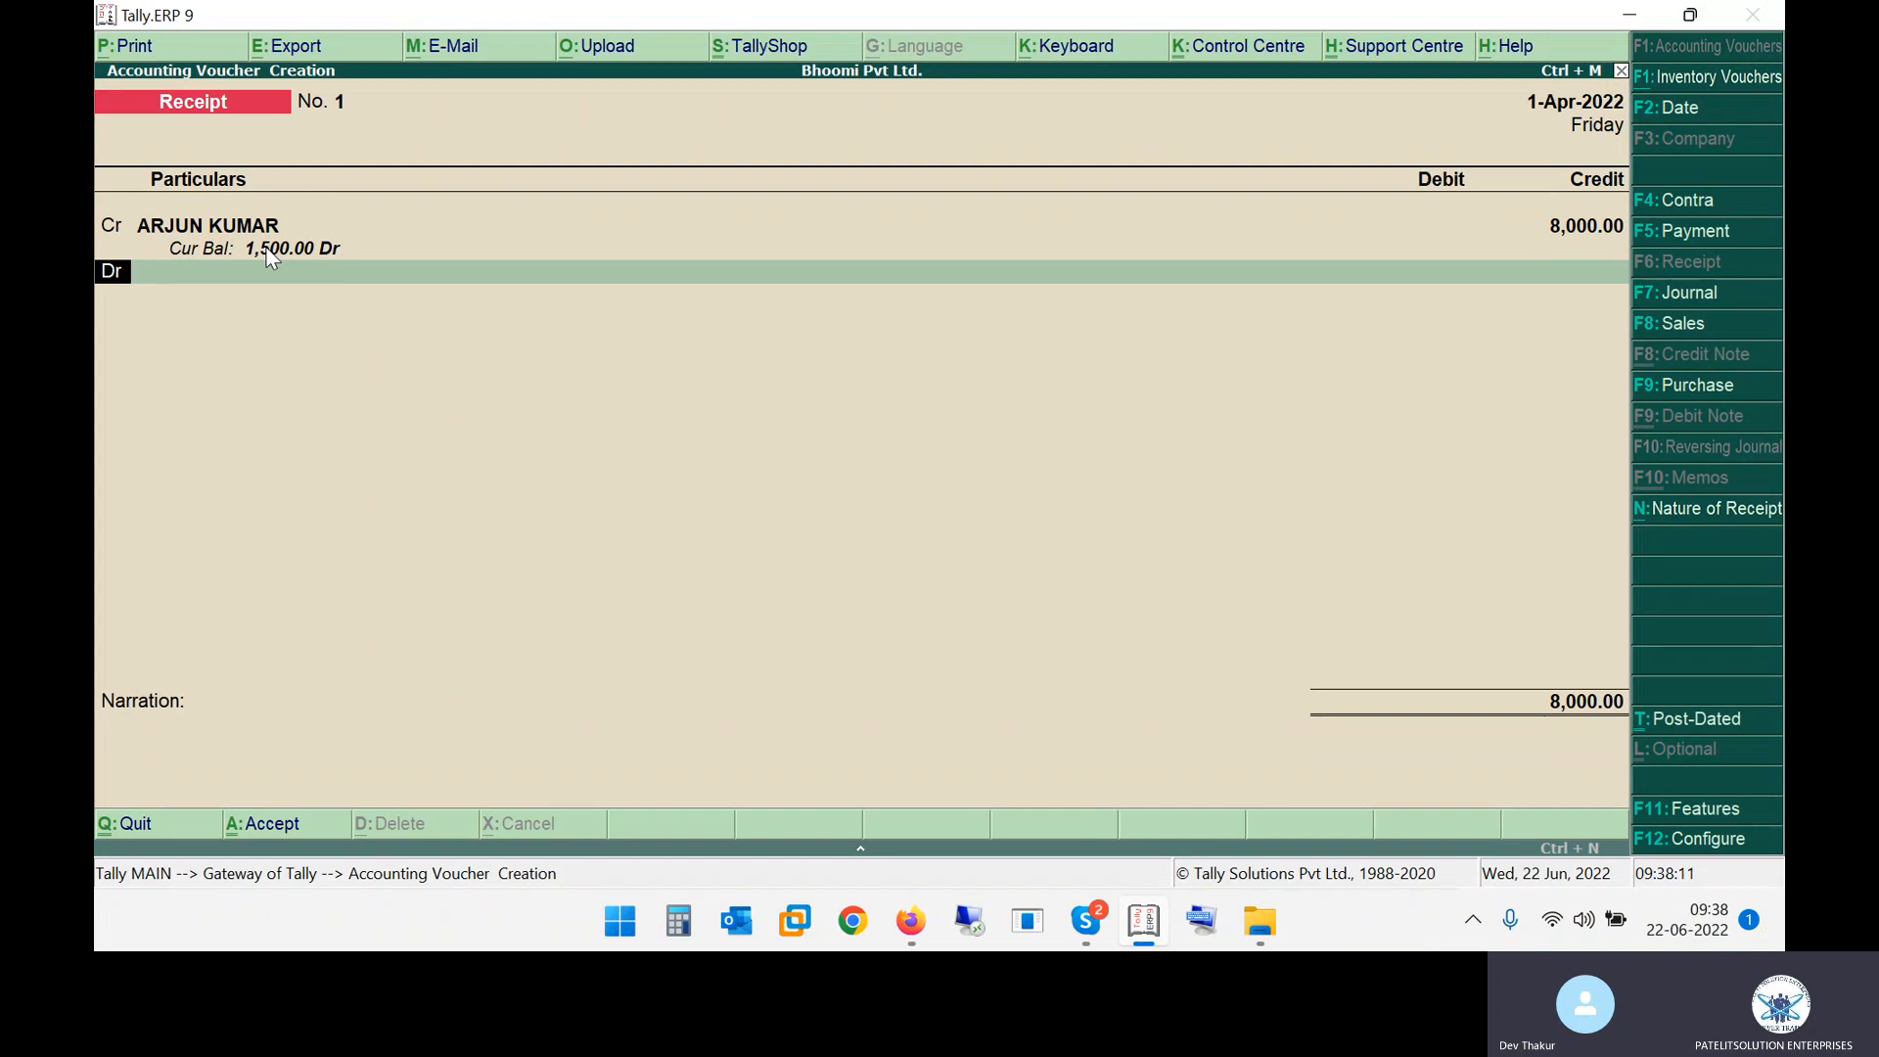
key(Return)
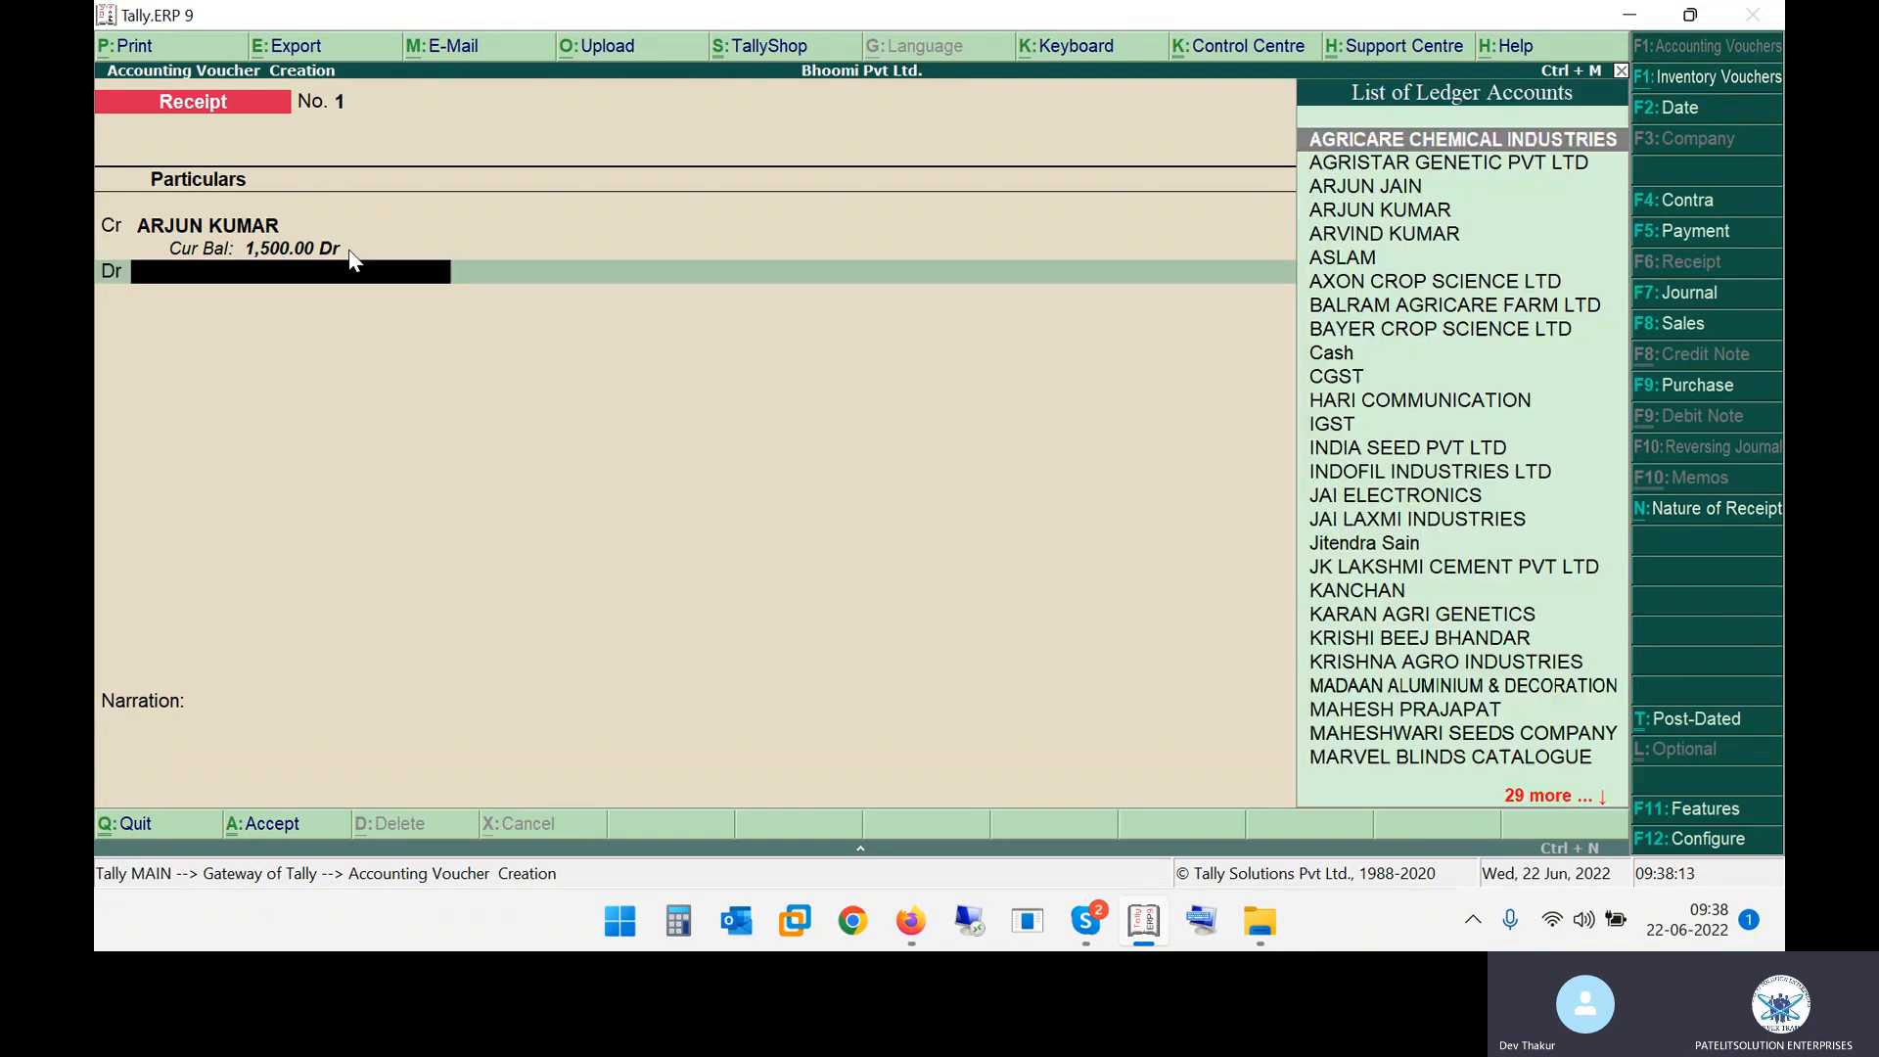
Check the first row's payment mode, select Cash as the debit ledger for 8,000 and save the receipt voucher
key(alt+Tab)
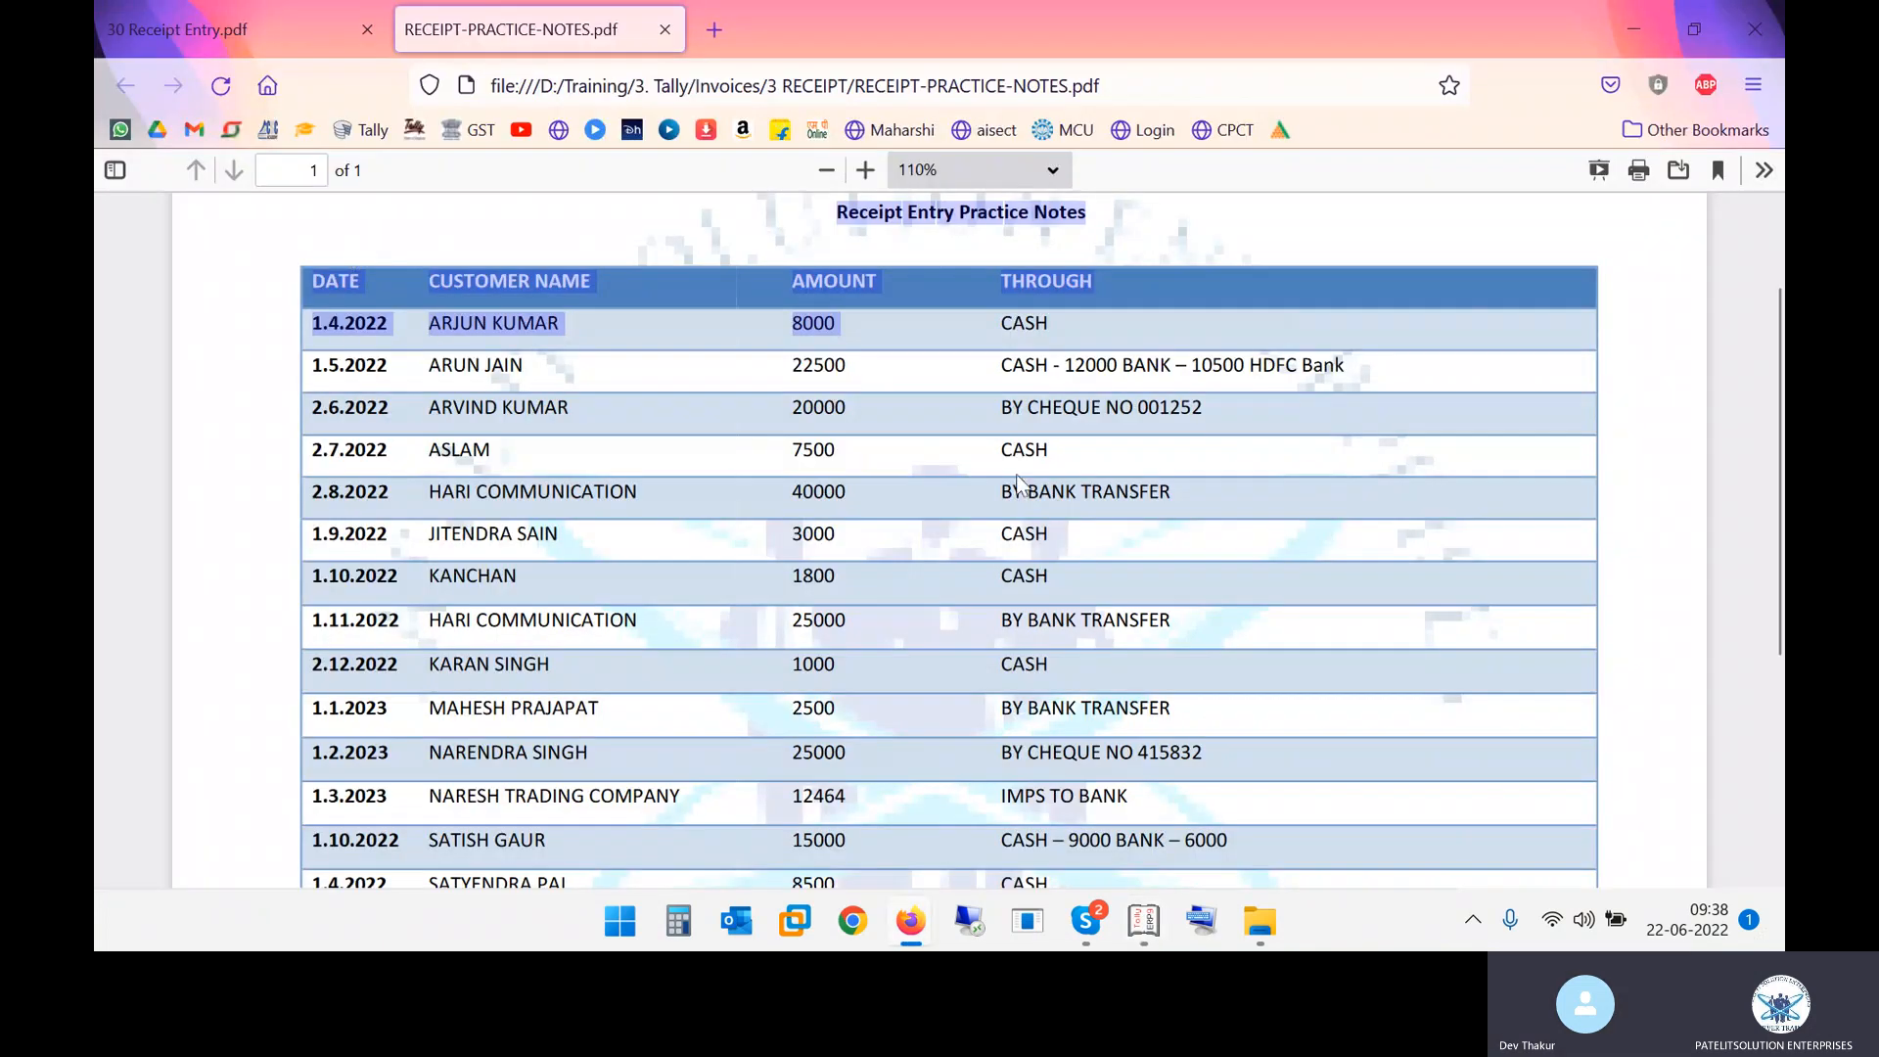
drag(1015, 322, 1069, 331)
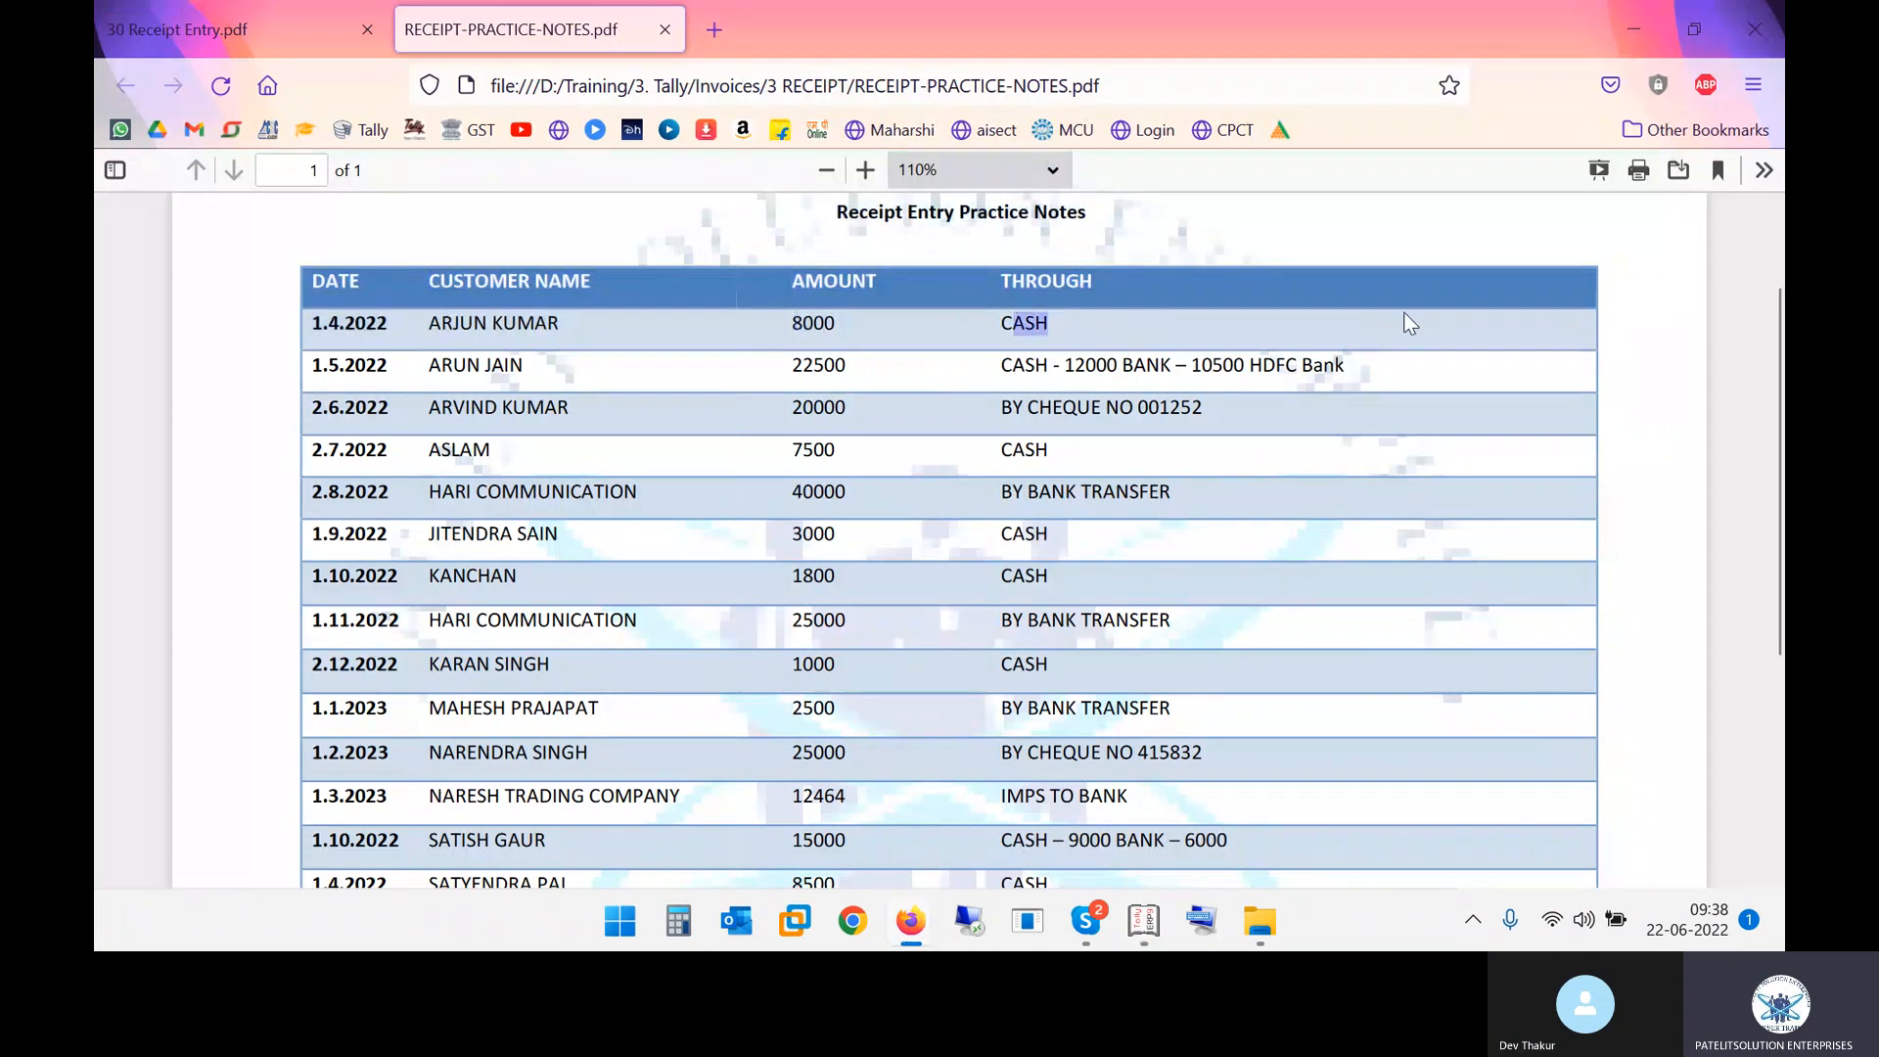
key(alt+Tab)
text(Cash)
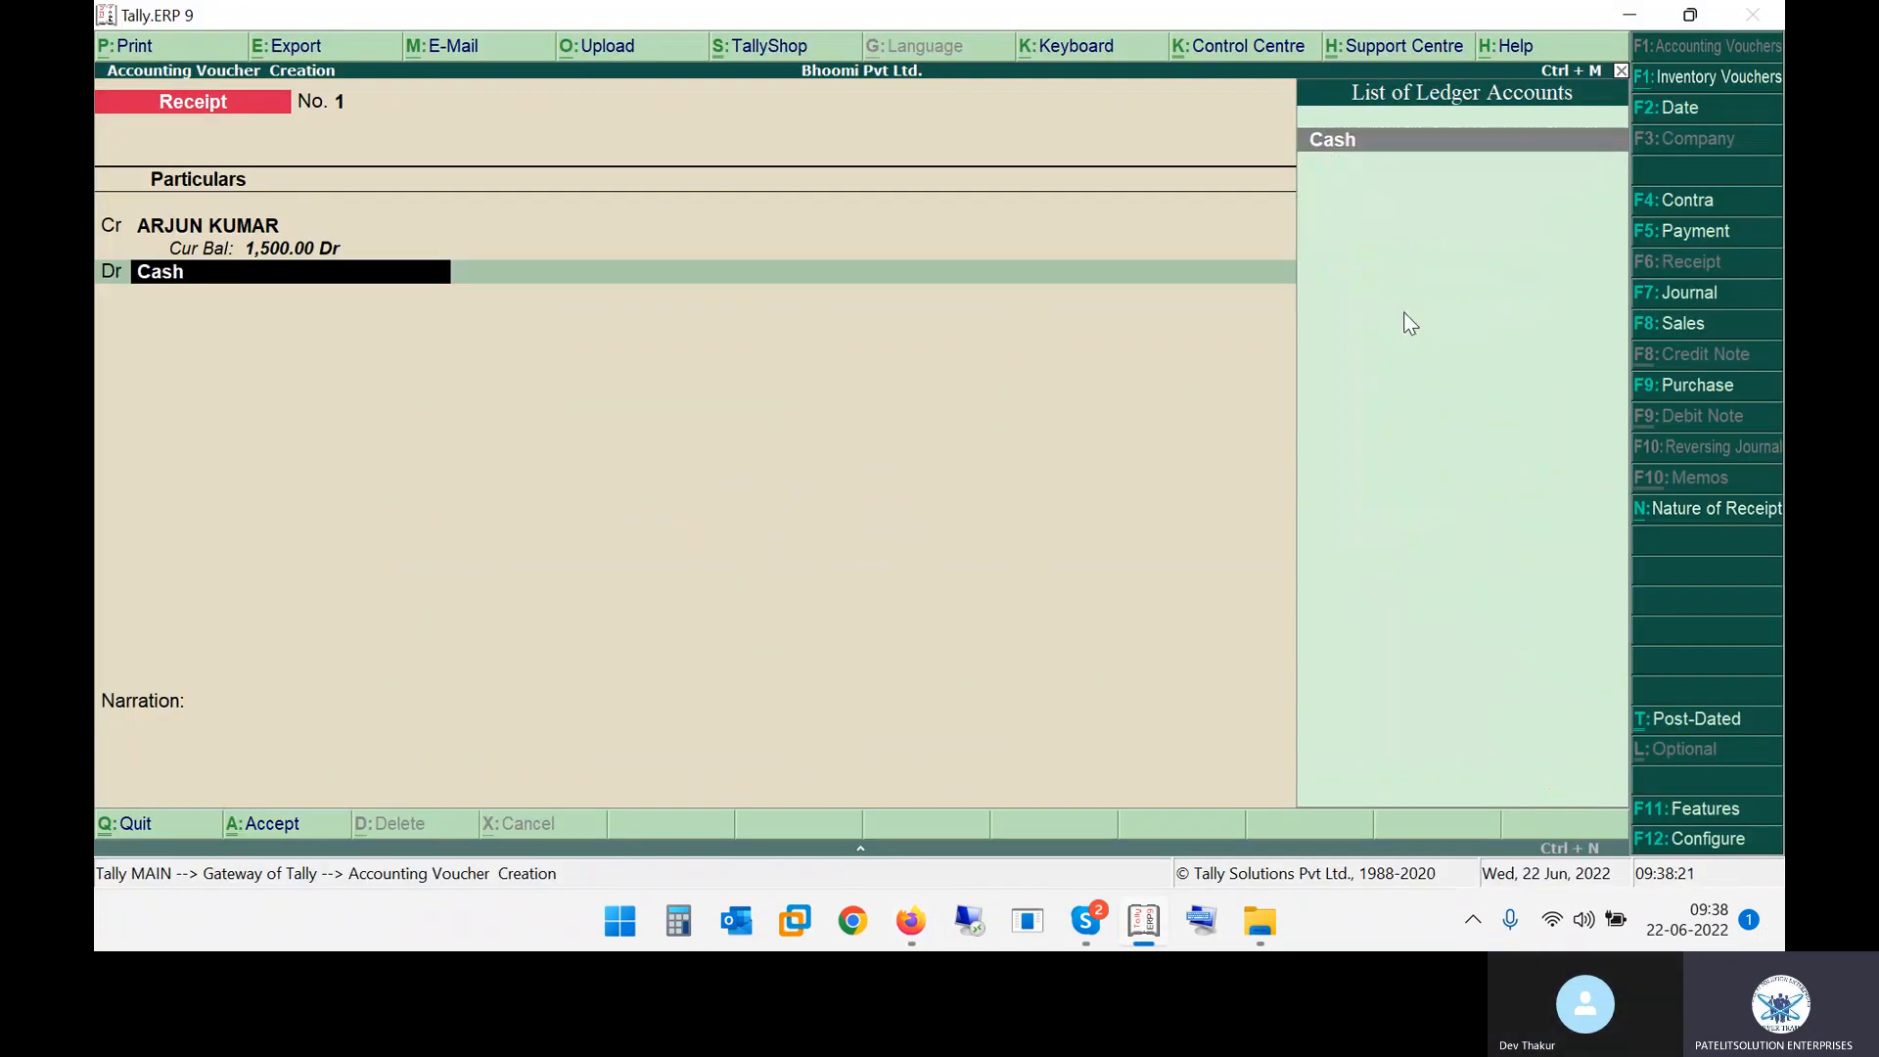
key(Return)
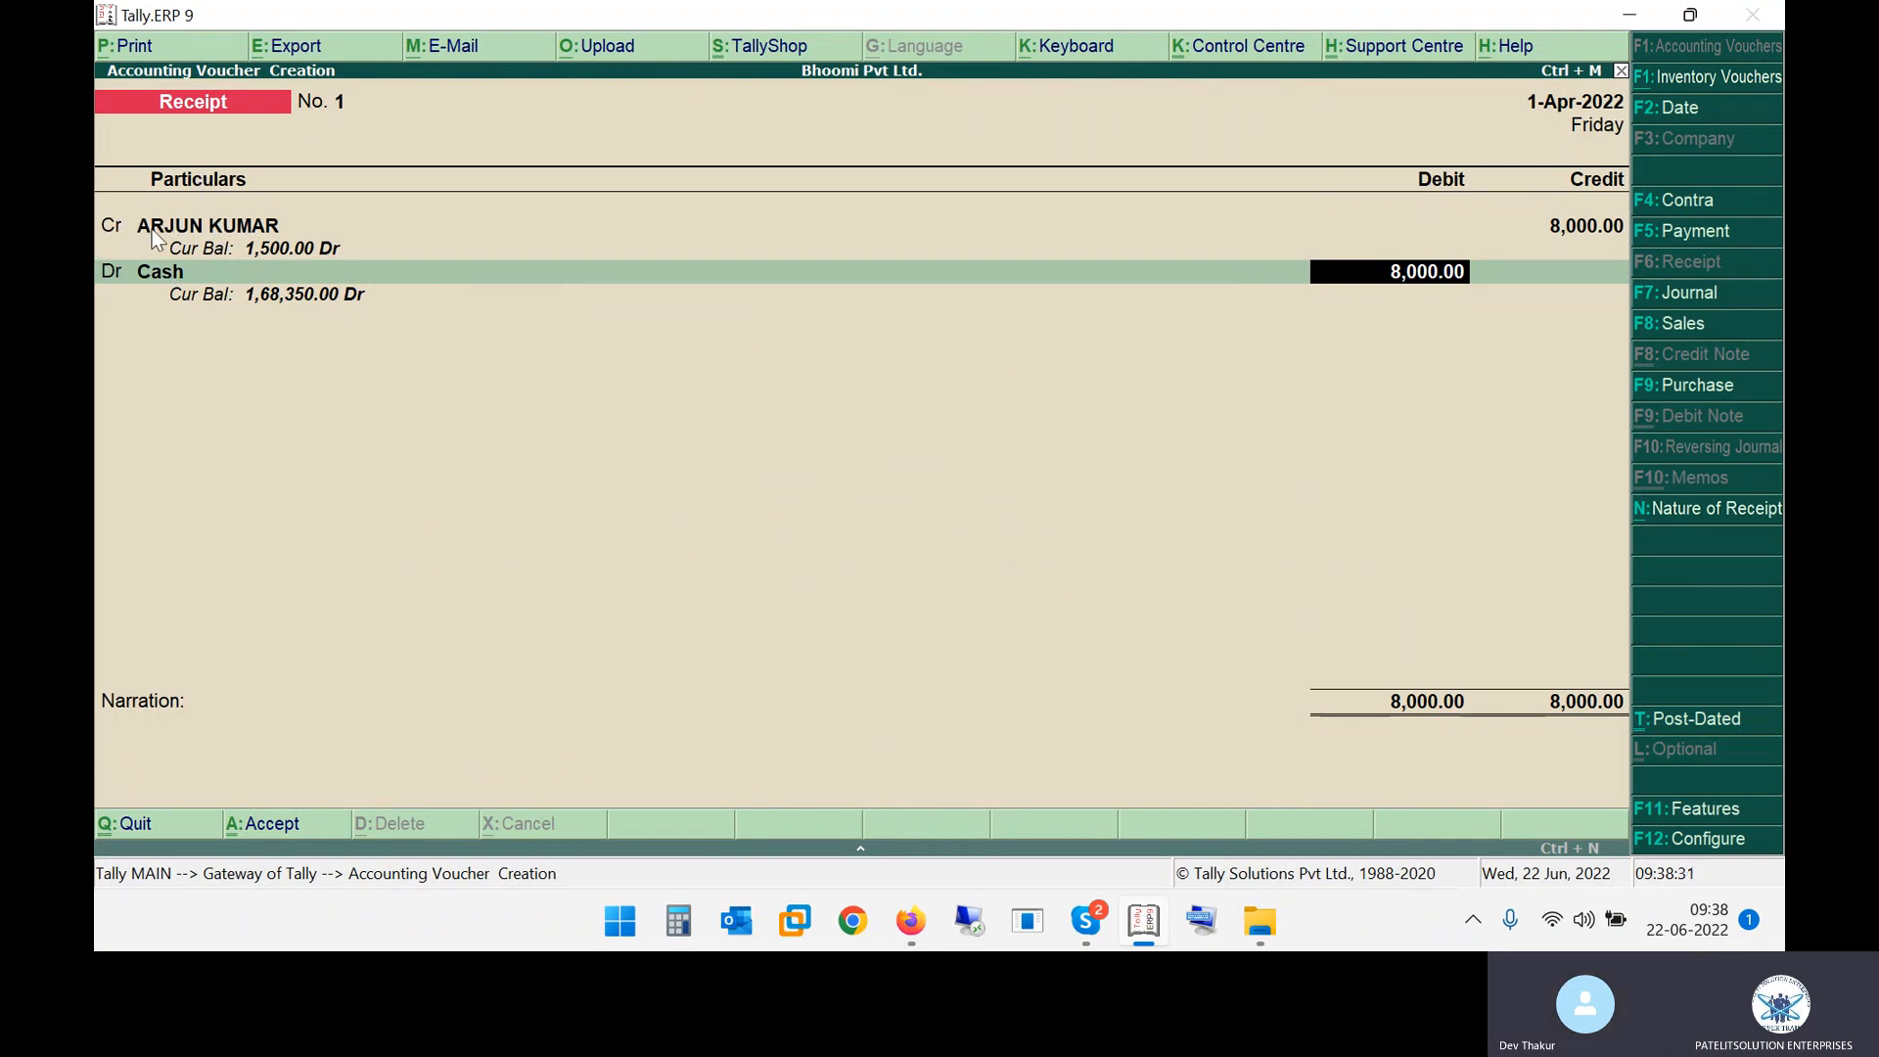
key(Return)
key(Return)
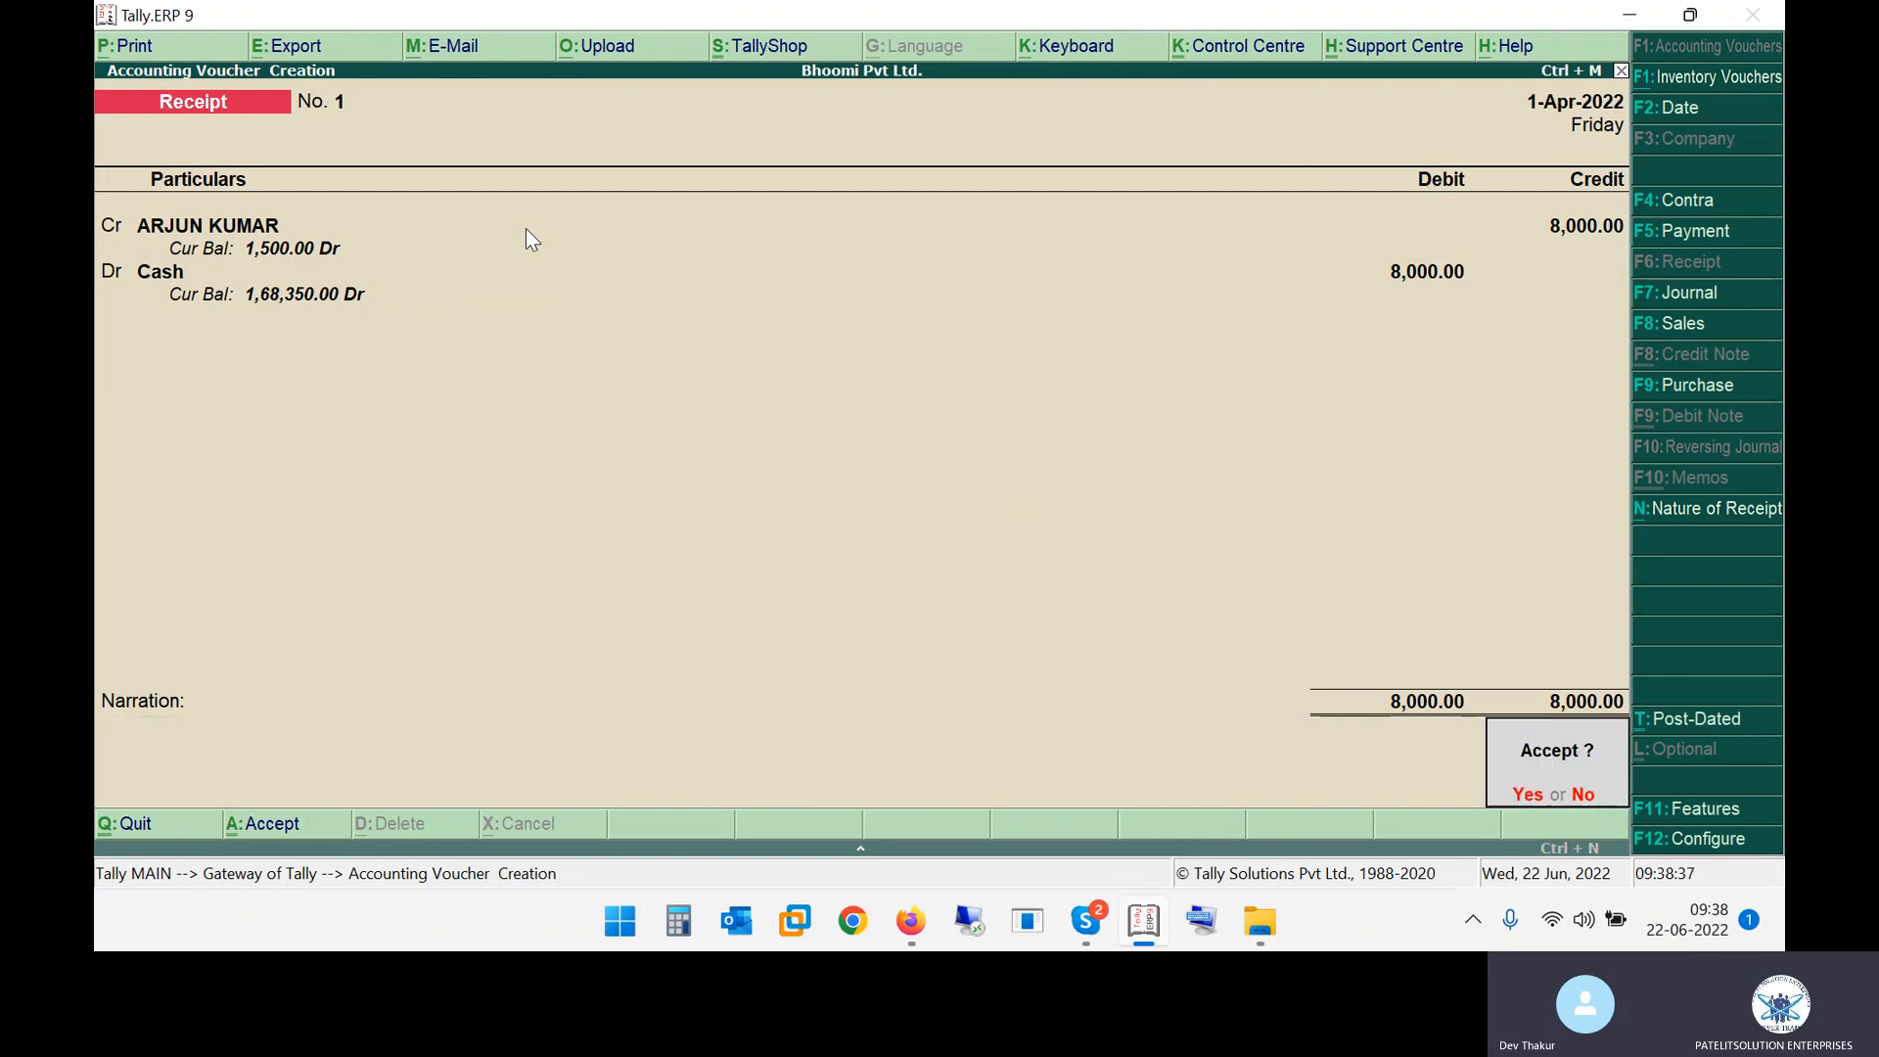
key(Return)
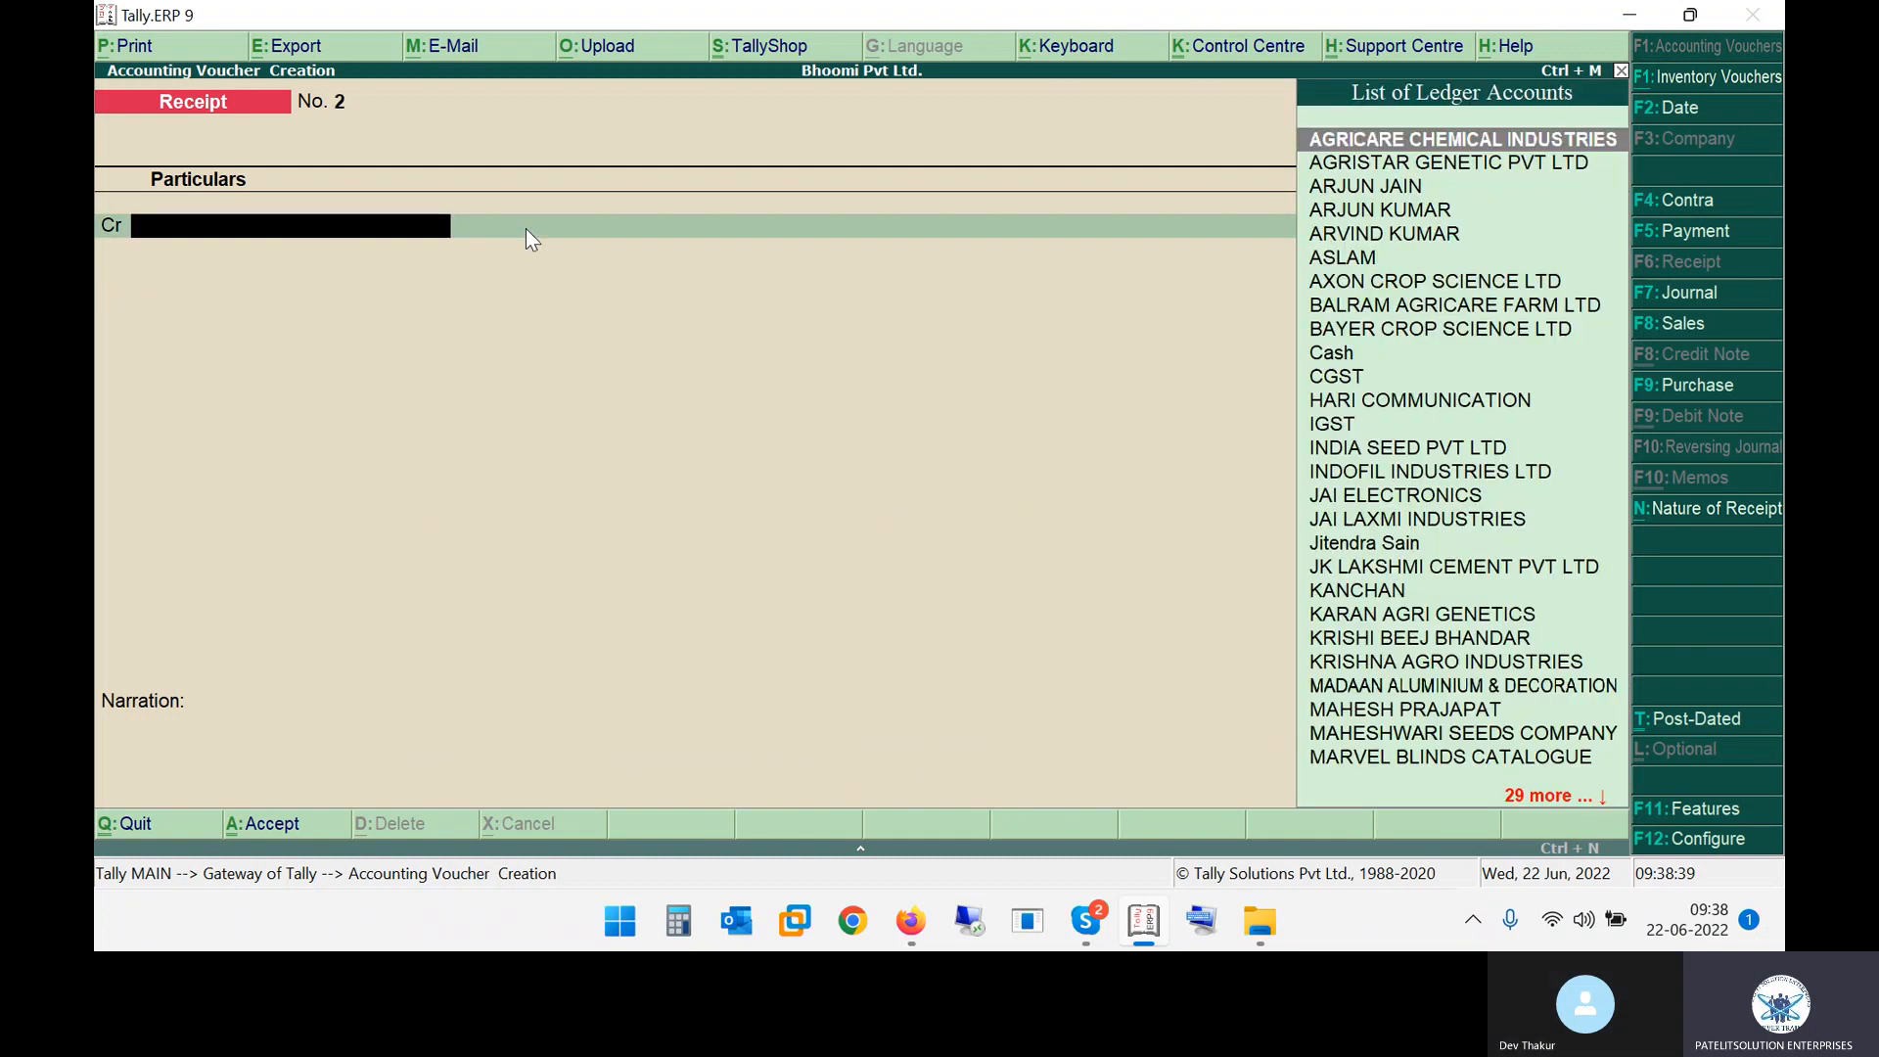
Examine the second receipt row's customer, amount and cash/bank split in the practice notes
key(alt+Tab)
drag(440, 366, 525, 366)
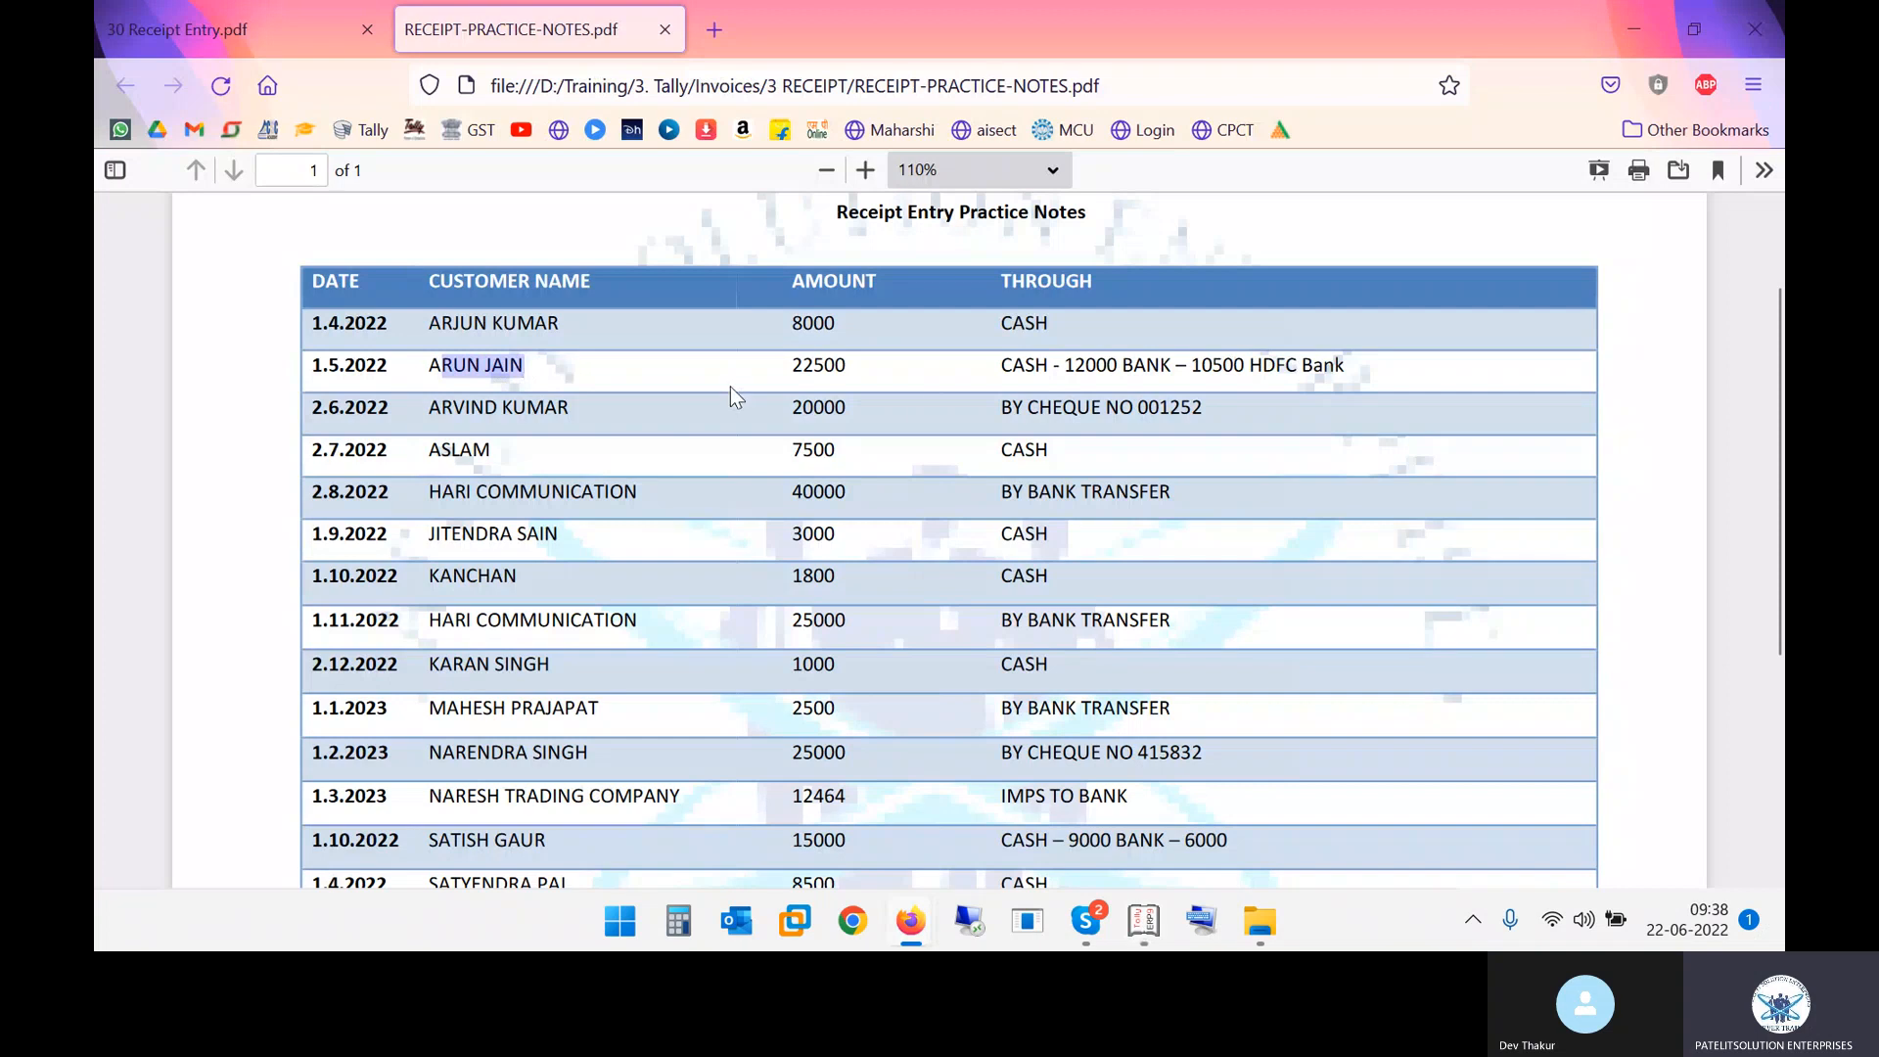
drag(815, 365, 851, 365)
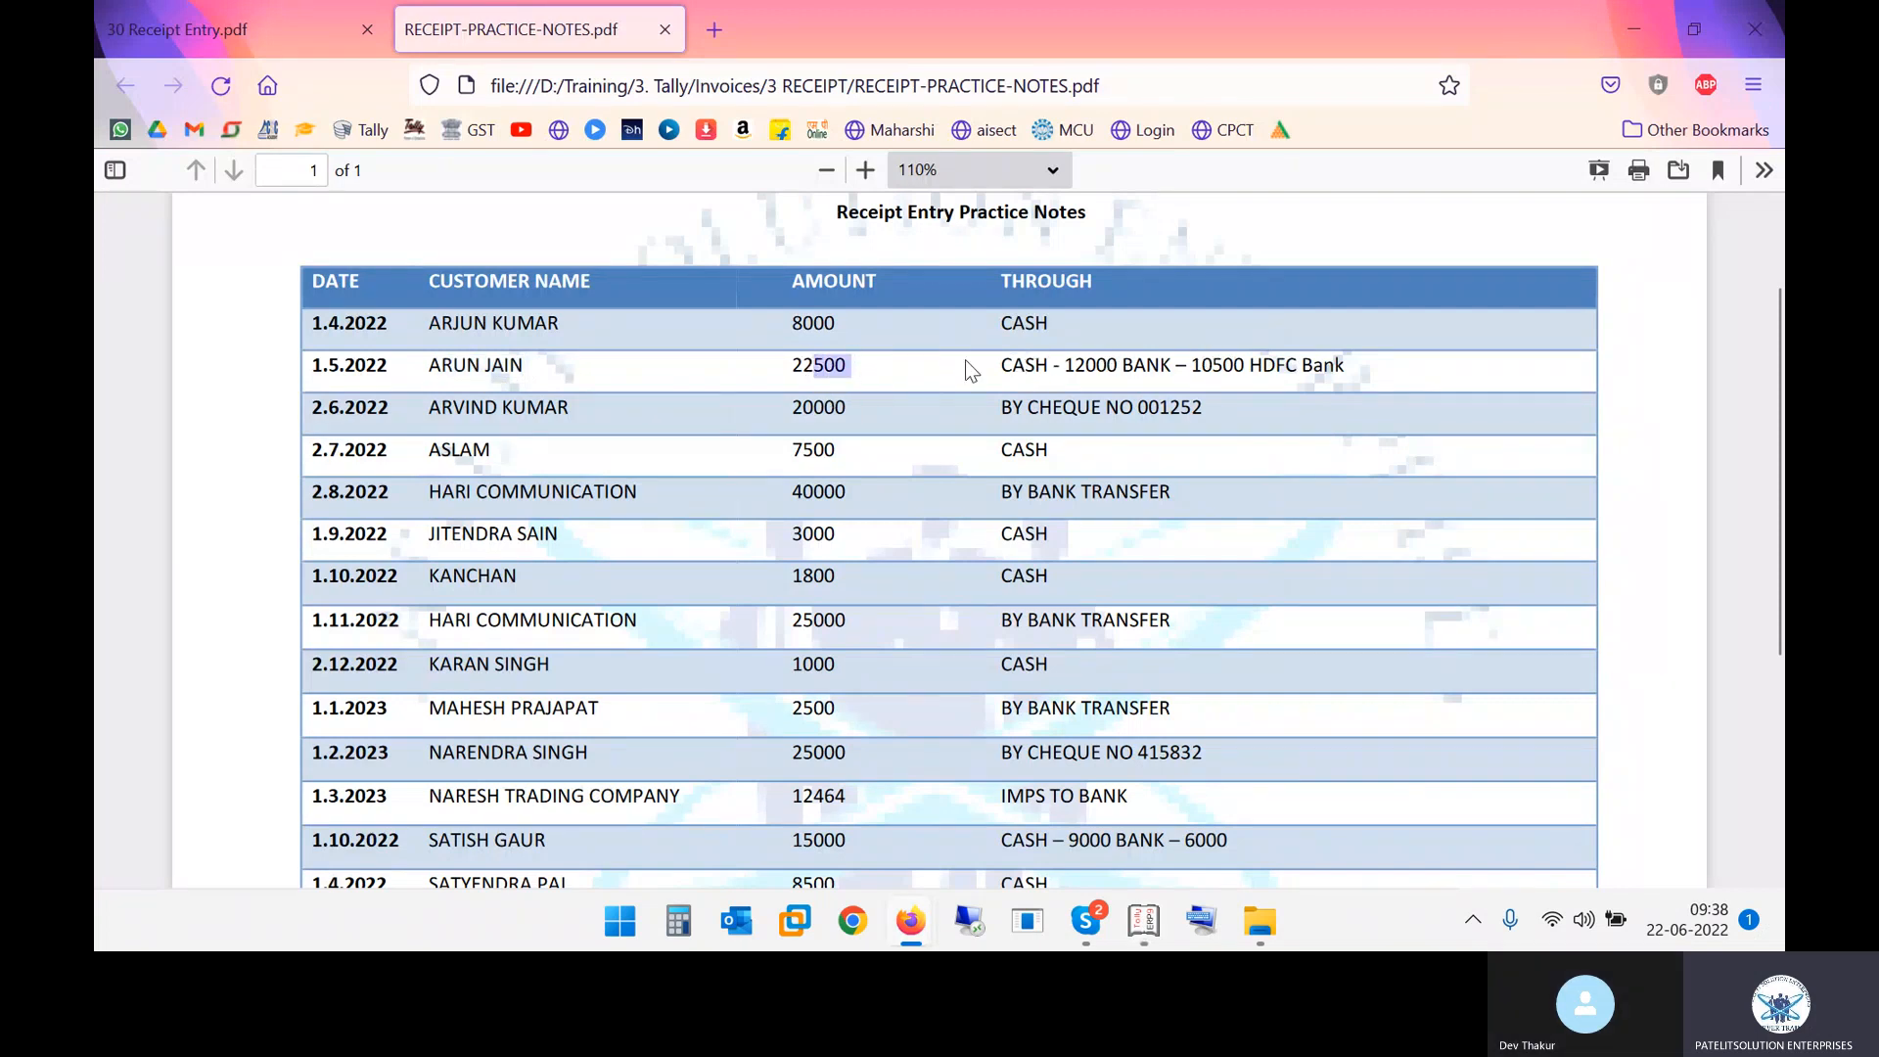
mouse_move(1058, 367)
mouse_down()
mouse_move(1113, 367)
mouse_move(1089, 368)
mouse_up()
click(1216, 365)
drag(1071, 365, 1236, 366)
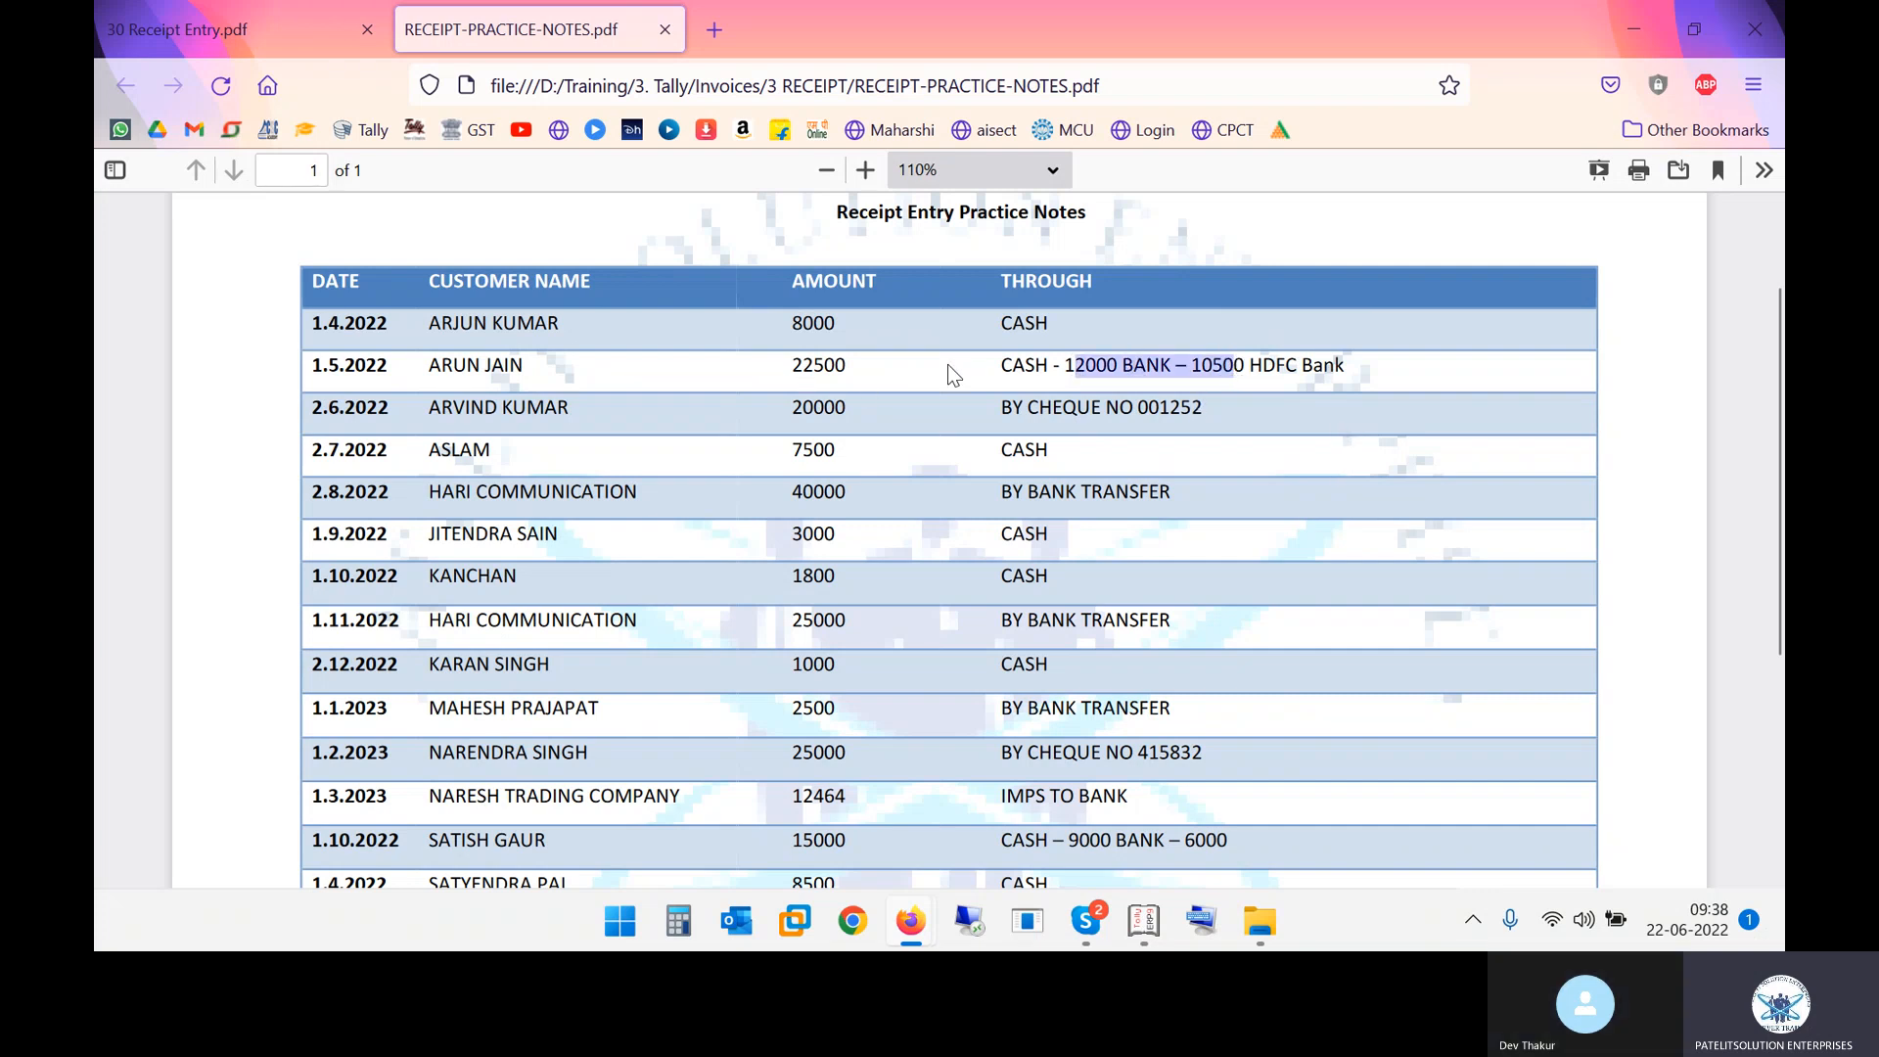
double_click(1014, 367)
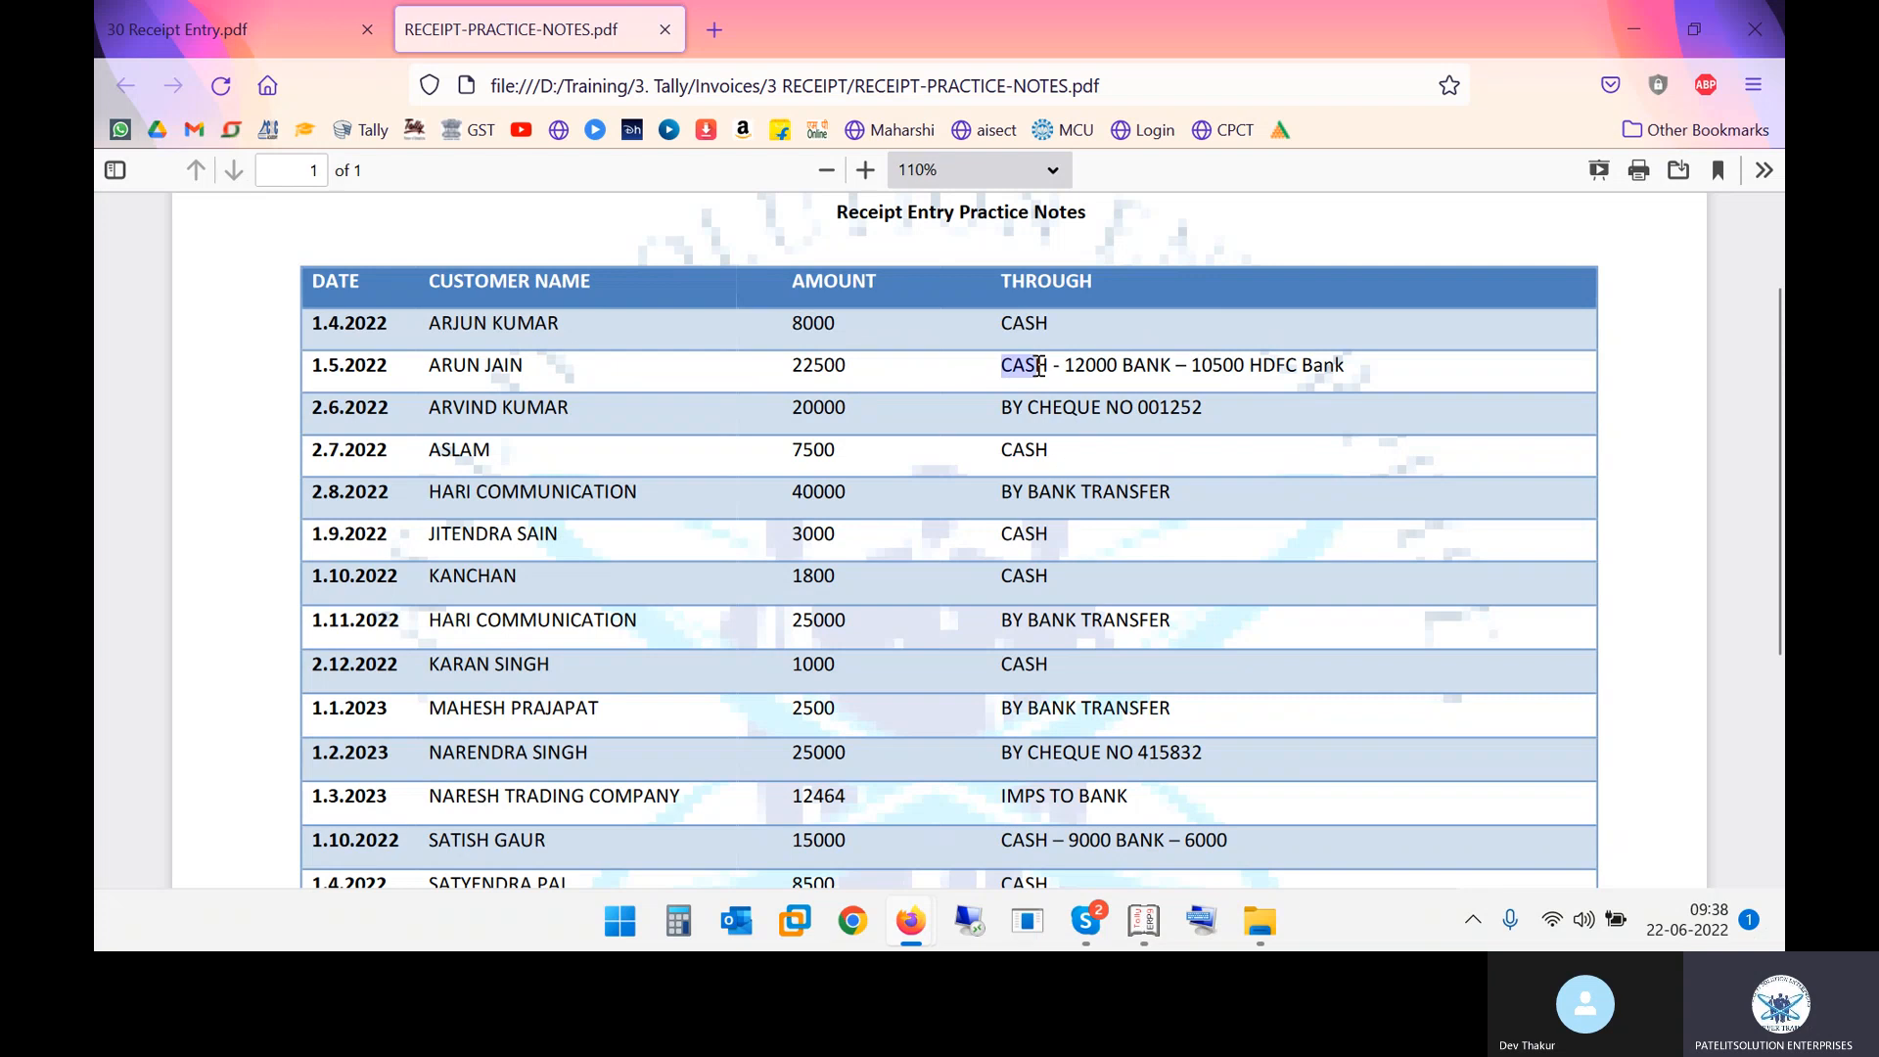
drag(1194, 373, 1271, 372)
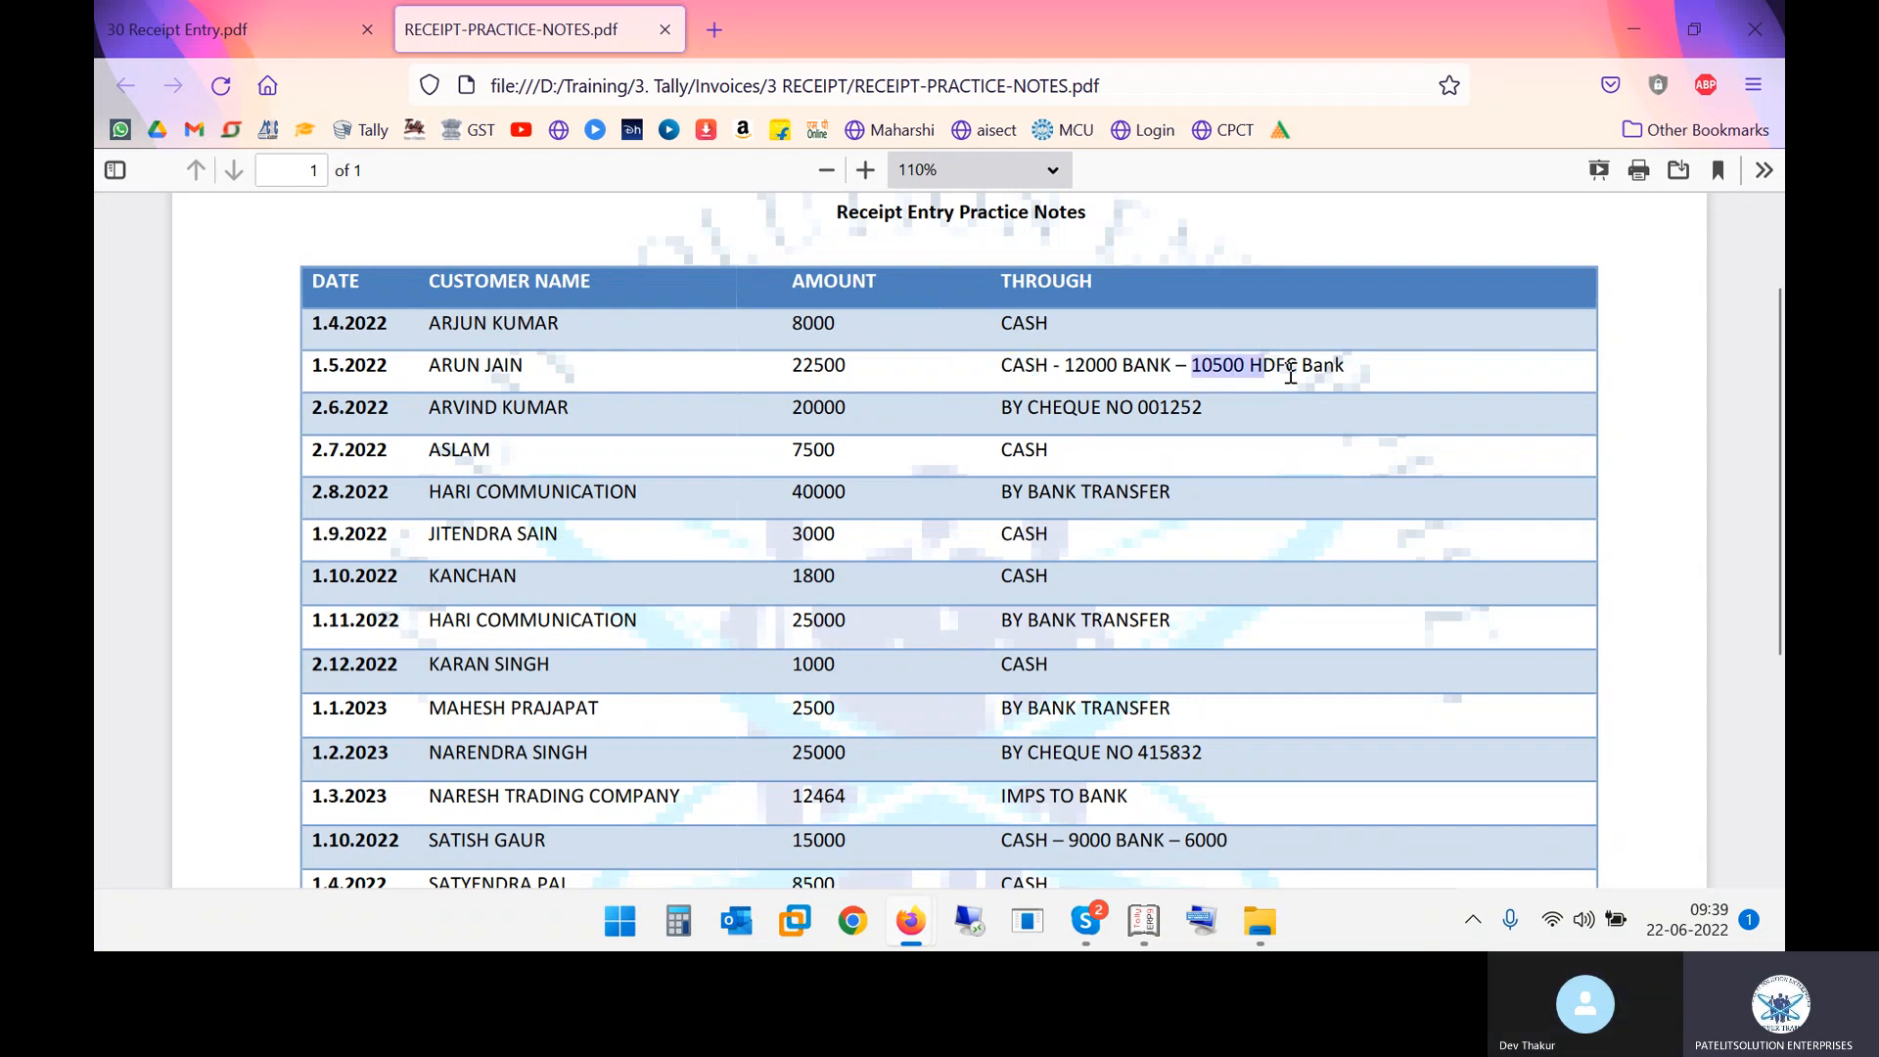
drag(431, 370, 555, 377)
key(alt+Tab)
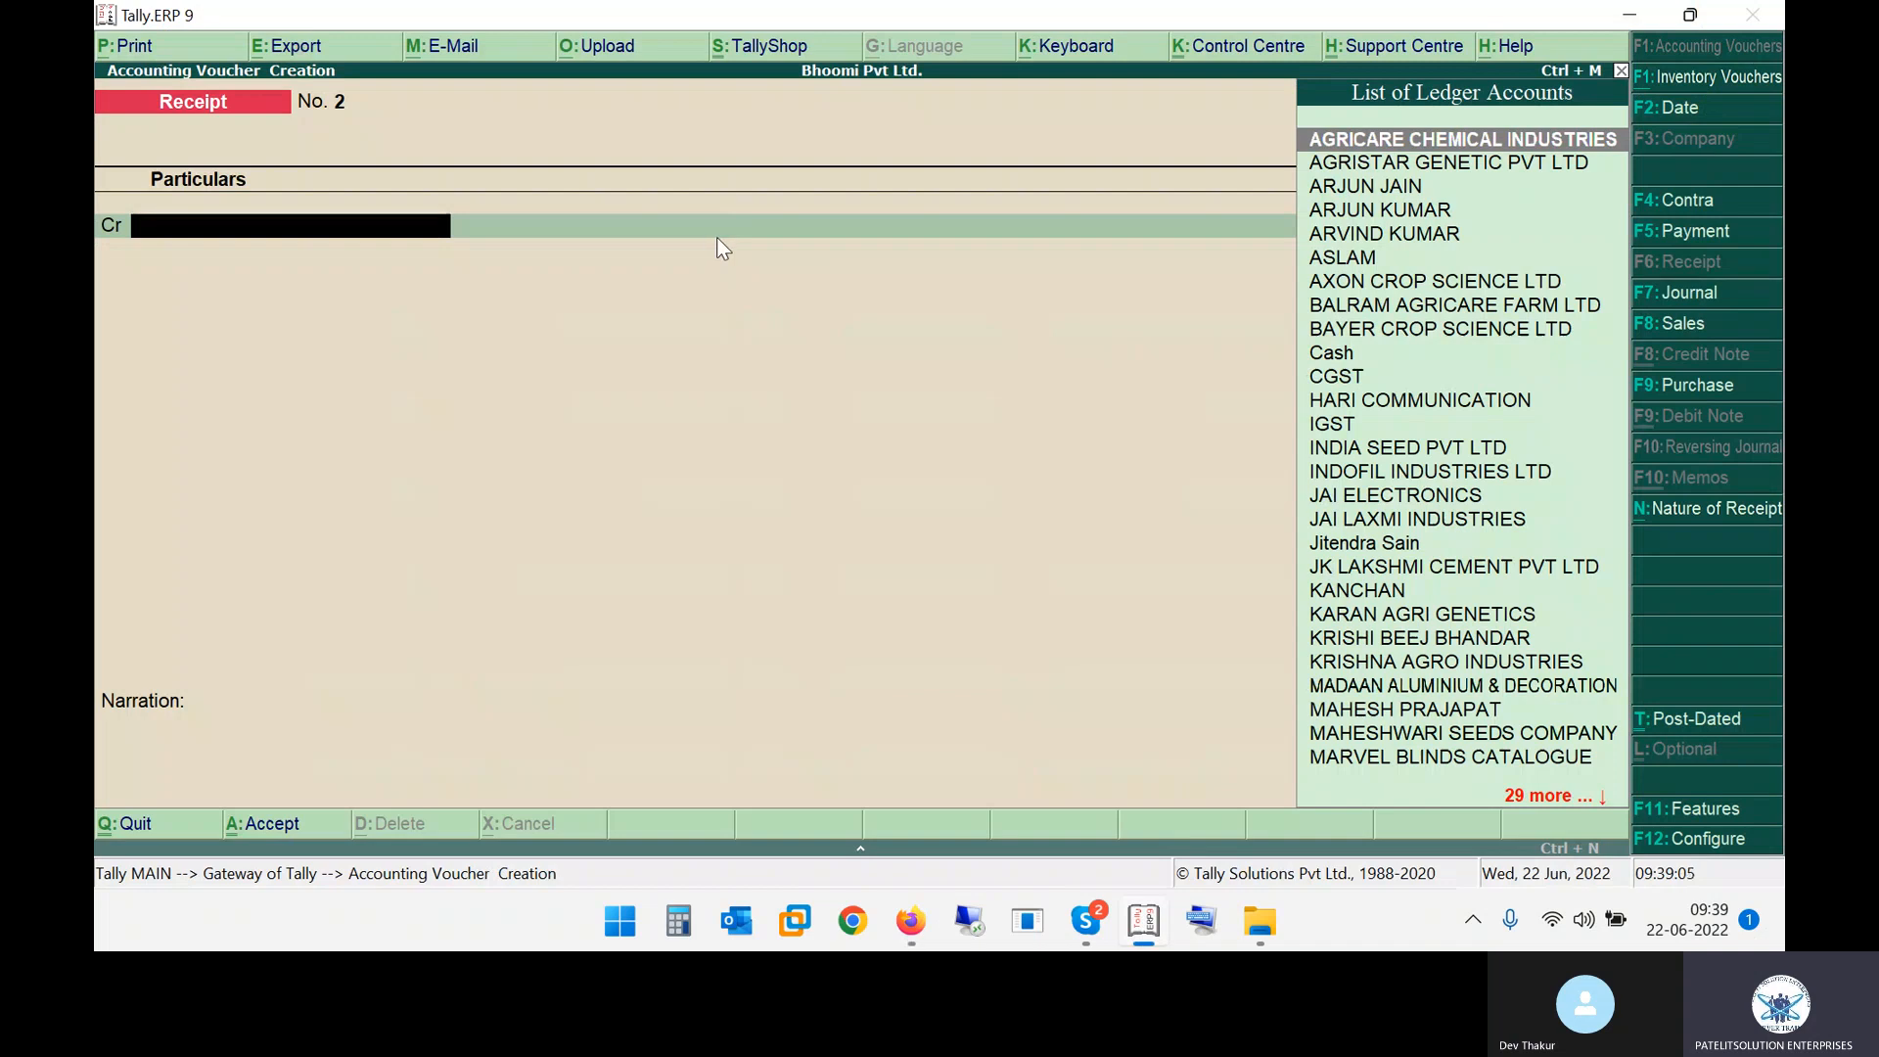
text(Aru)
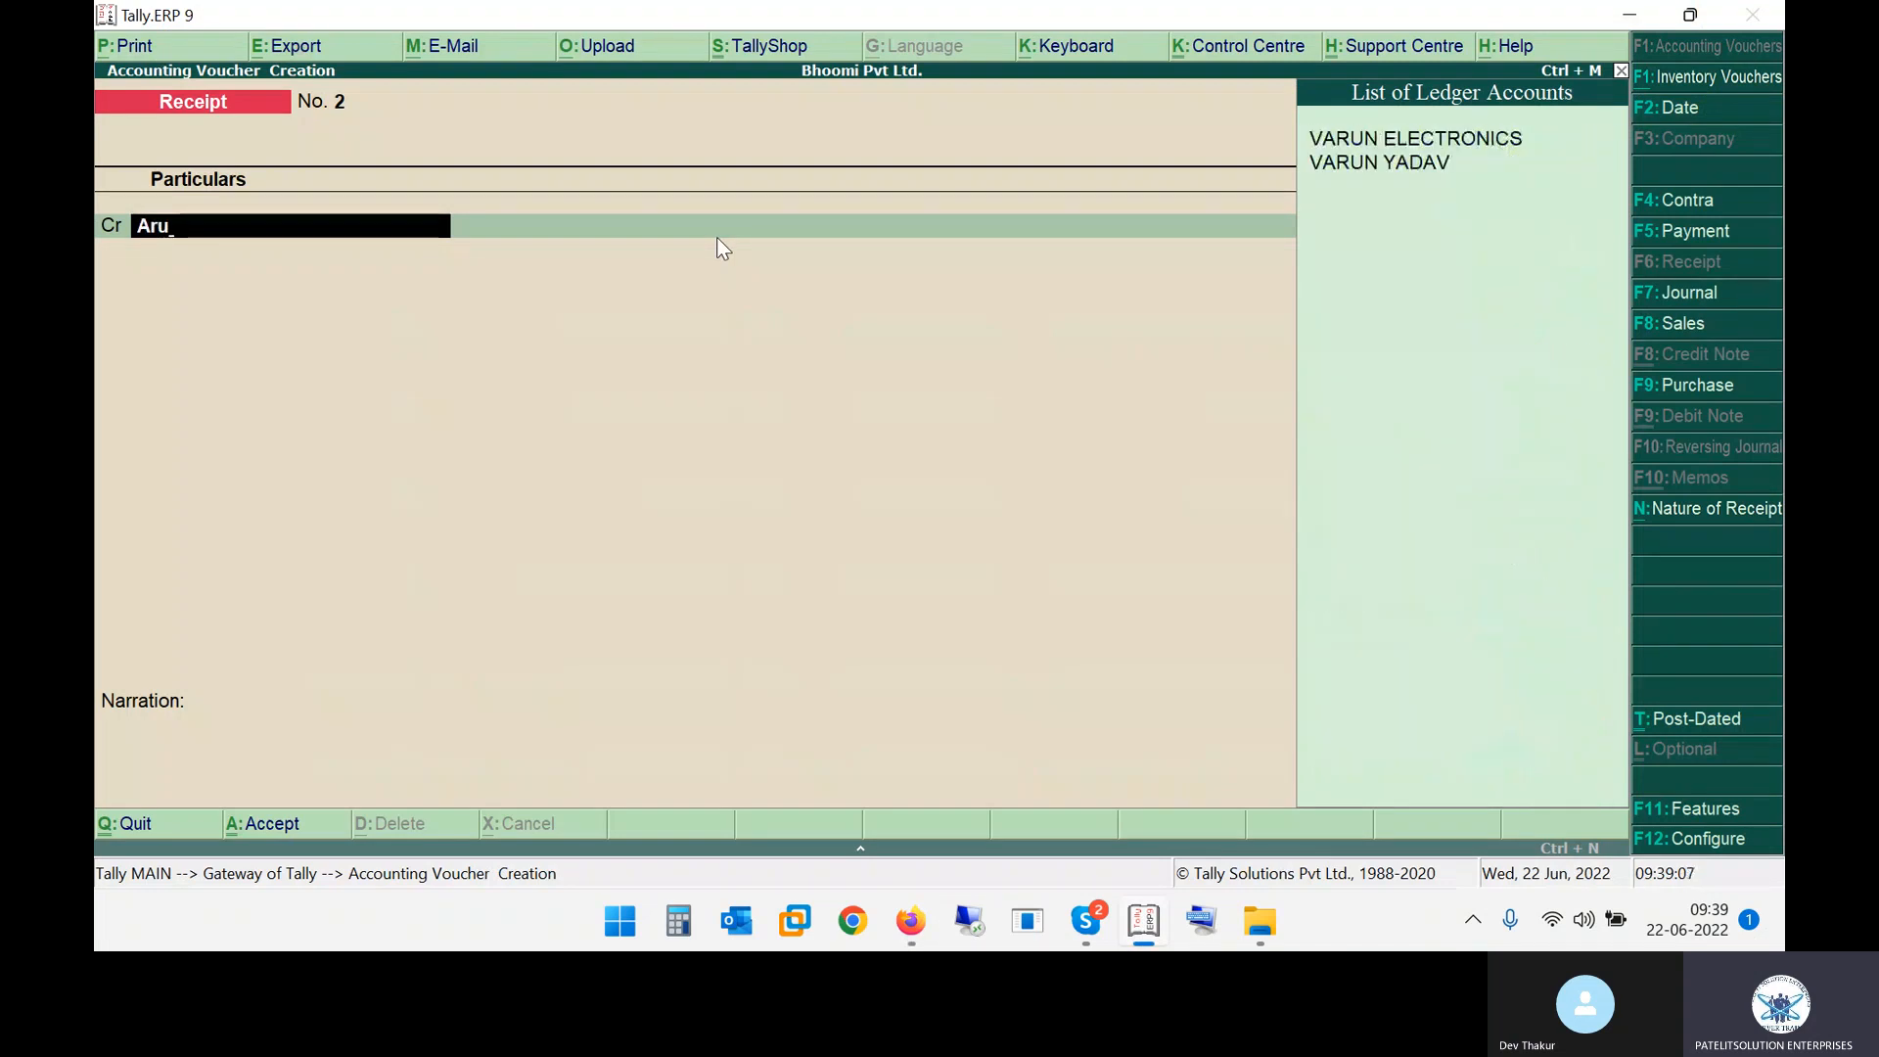
key(BackSpace)
key(alt+Tab)
key(alt+Tab)
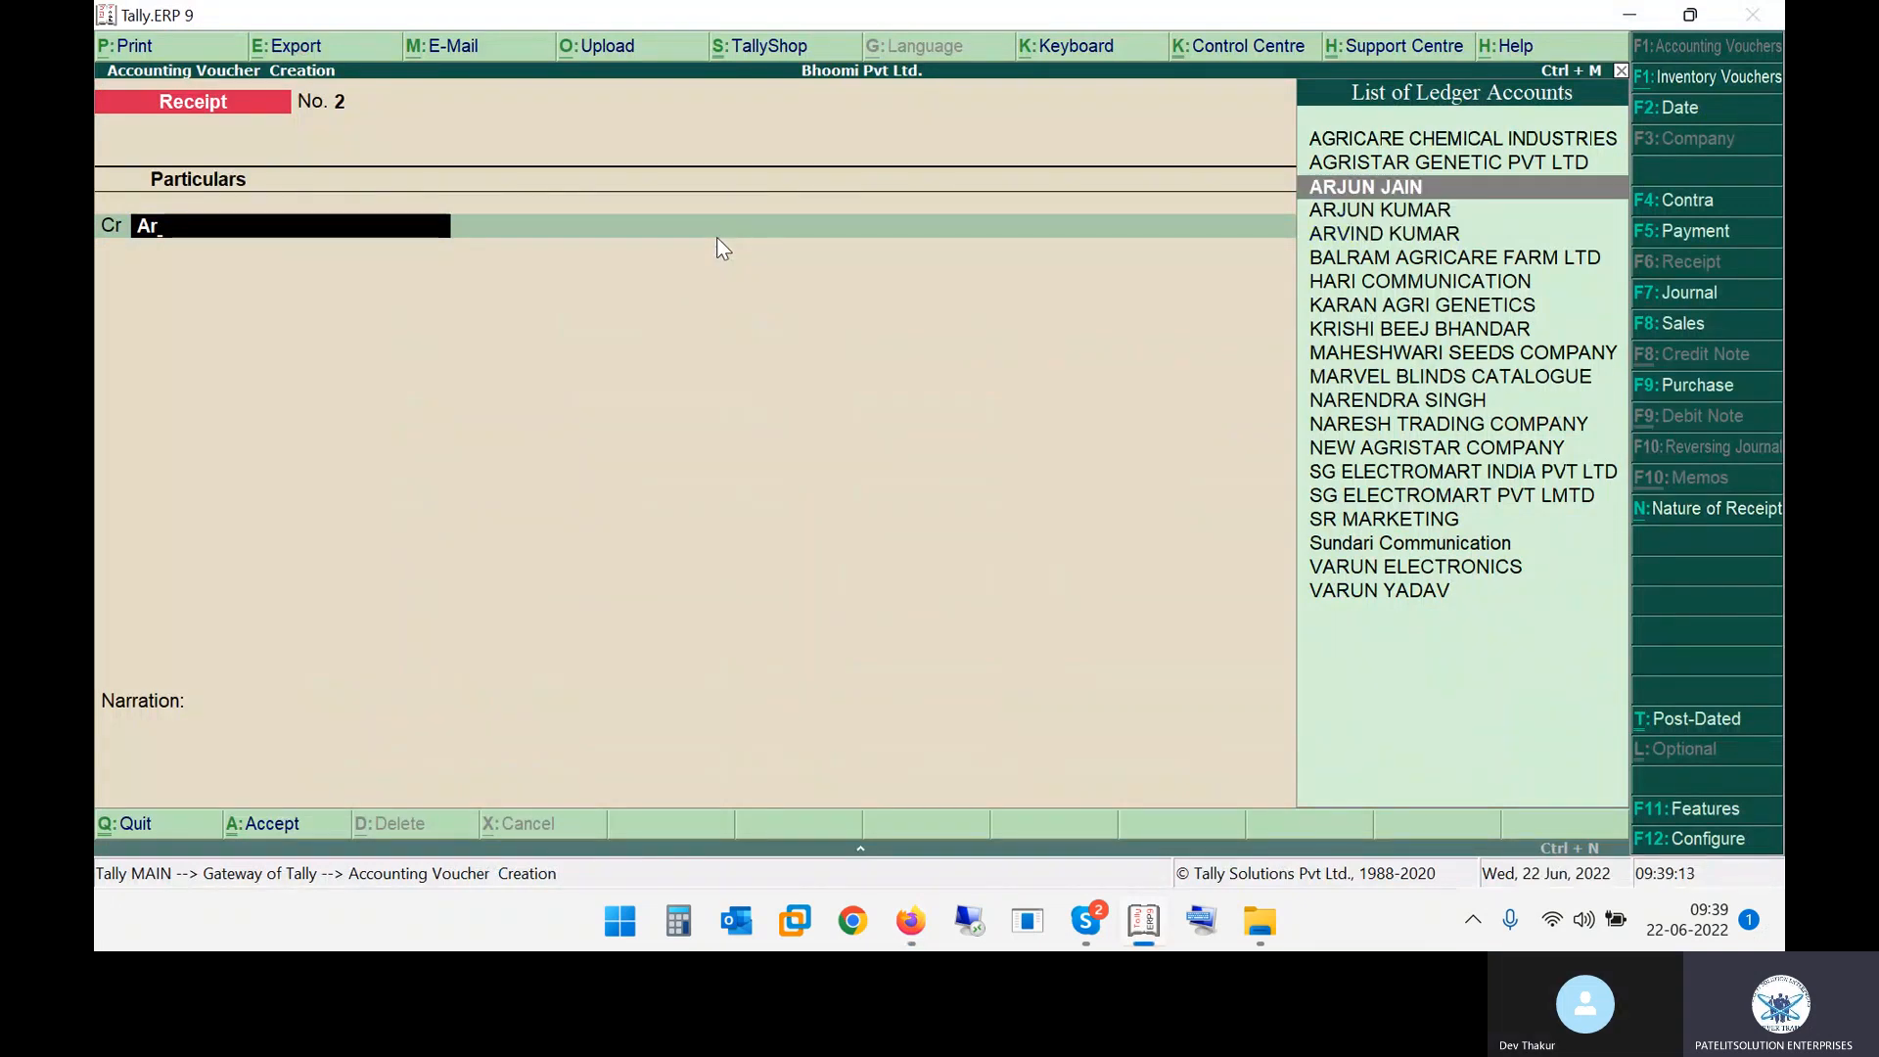
key(Return)
key(BackSpace)
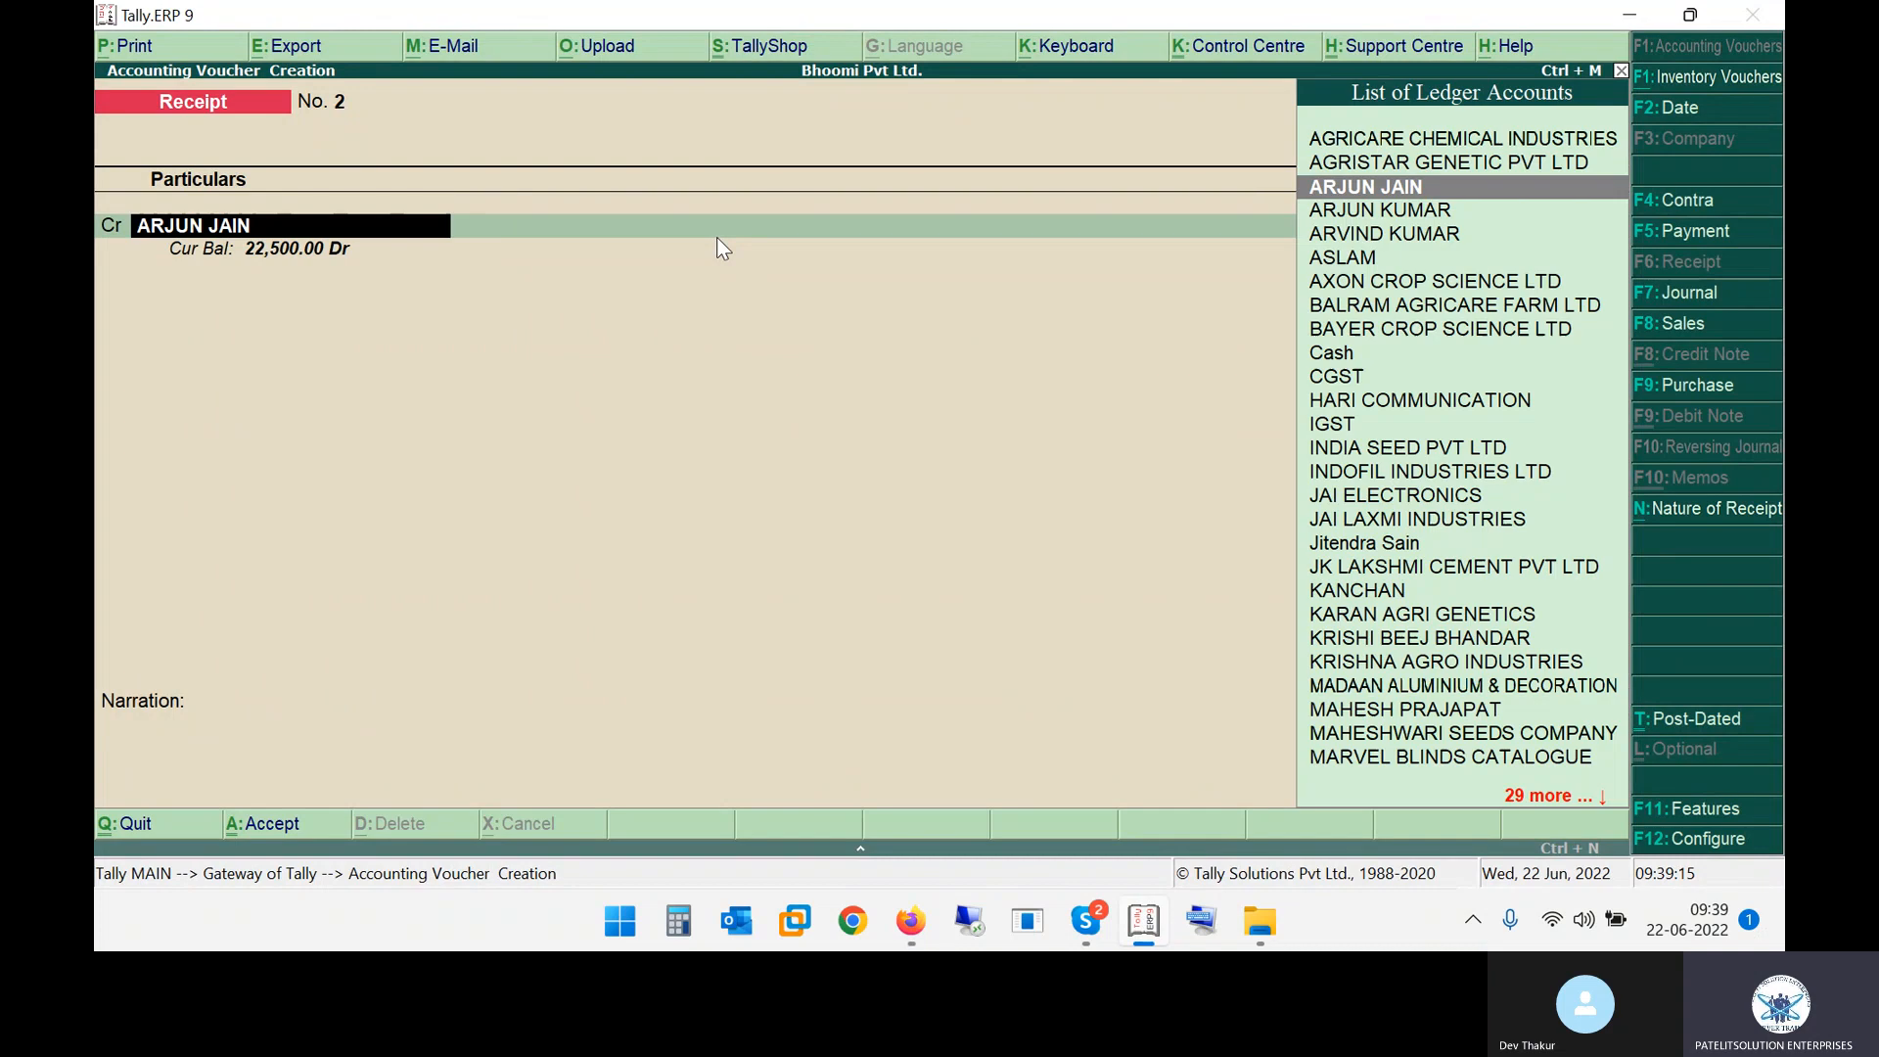
key(ctrl+Return)
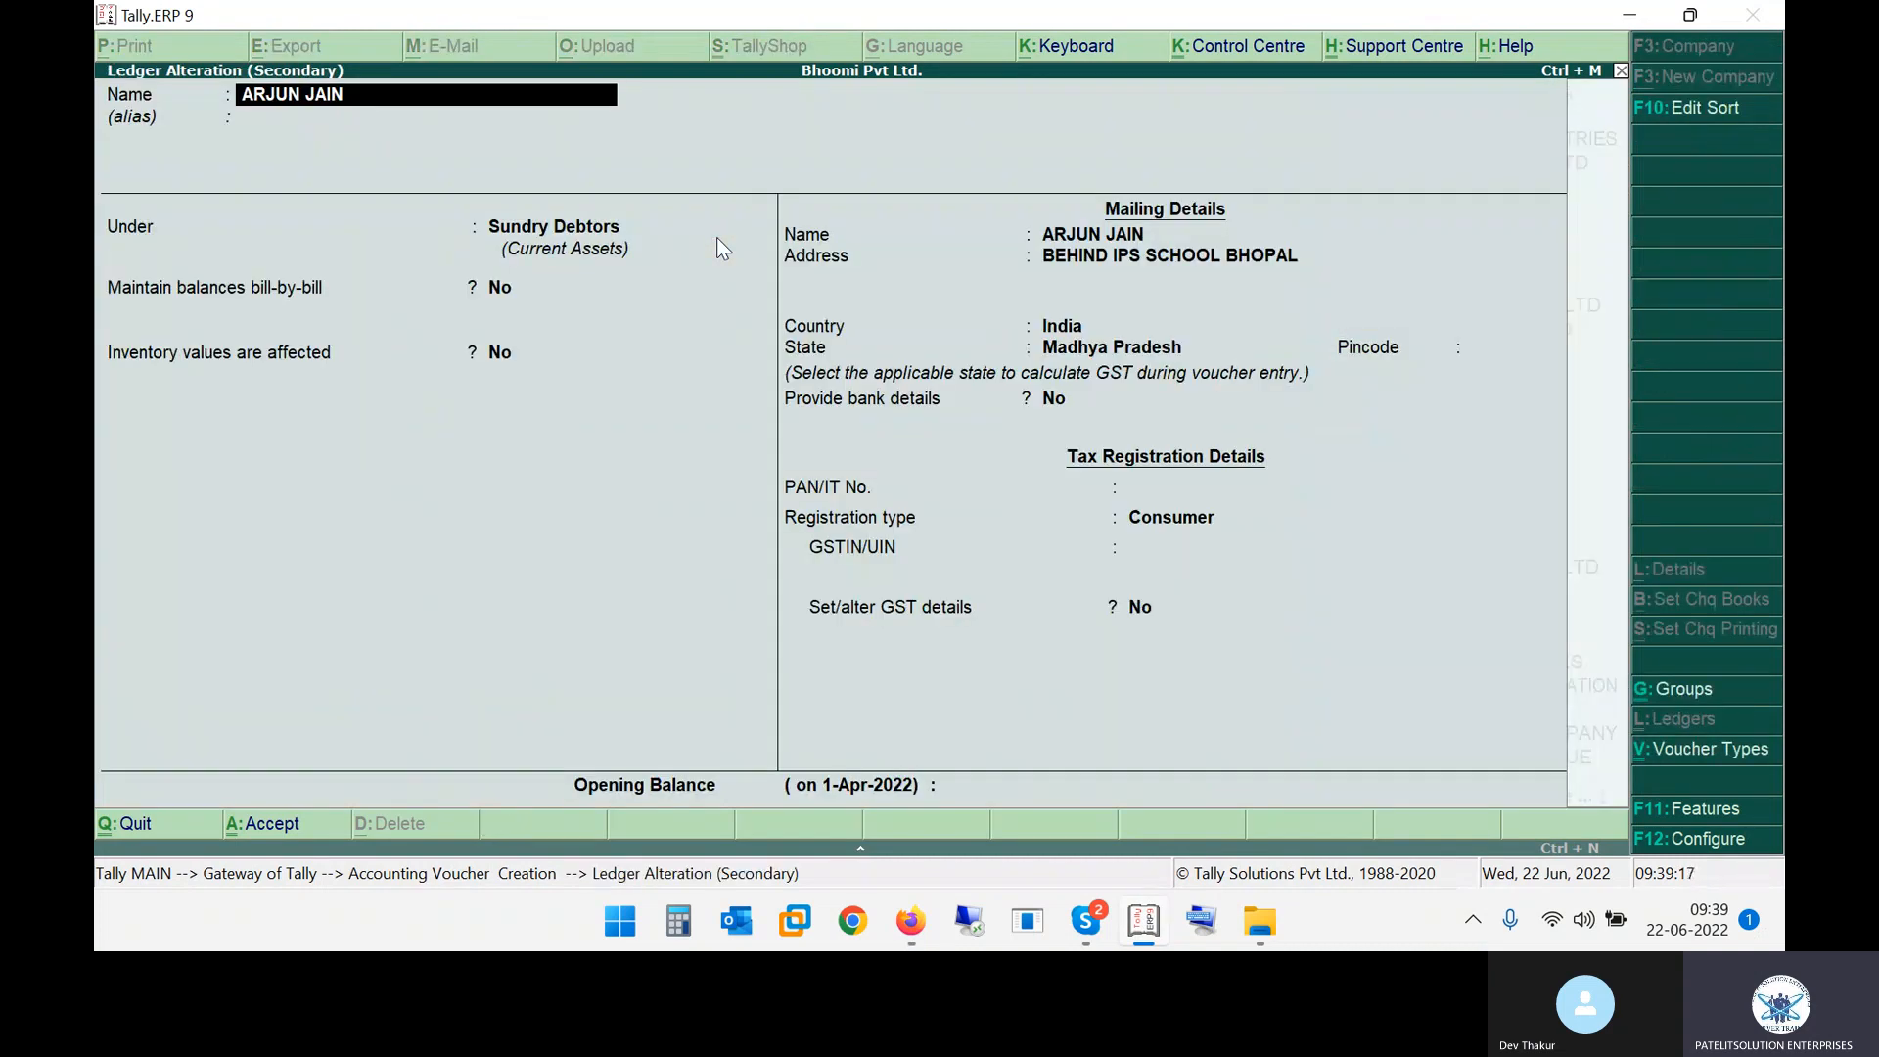
key(BackSpace)
key(Delete)
key(Delete)
key(Delete)
key(Delete)
key(Delete)
key(Delete)
key(Delete)
key(Delete)
key(Delete)
key(Delete)
text(ARUN JAIN)
key(ctrl+a)
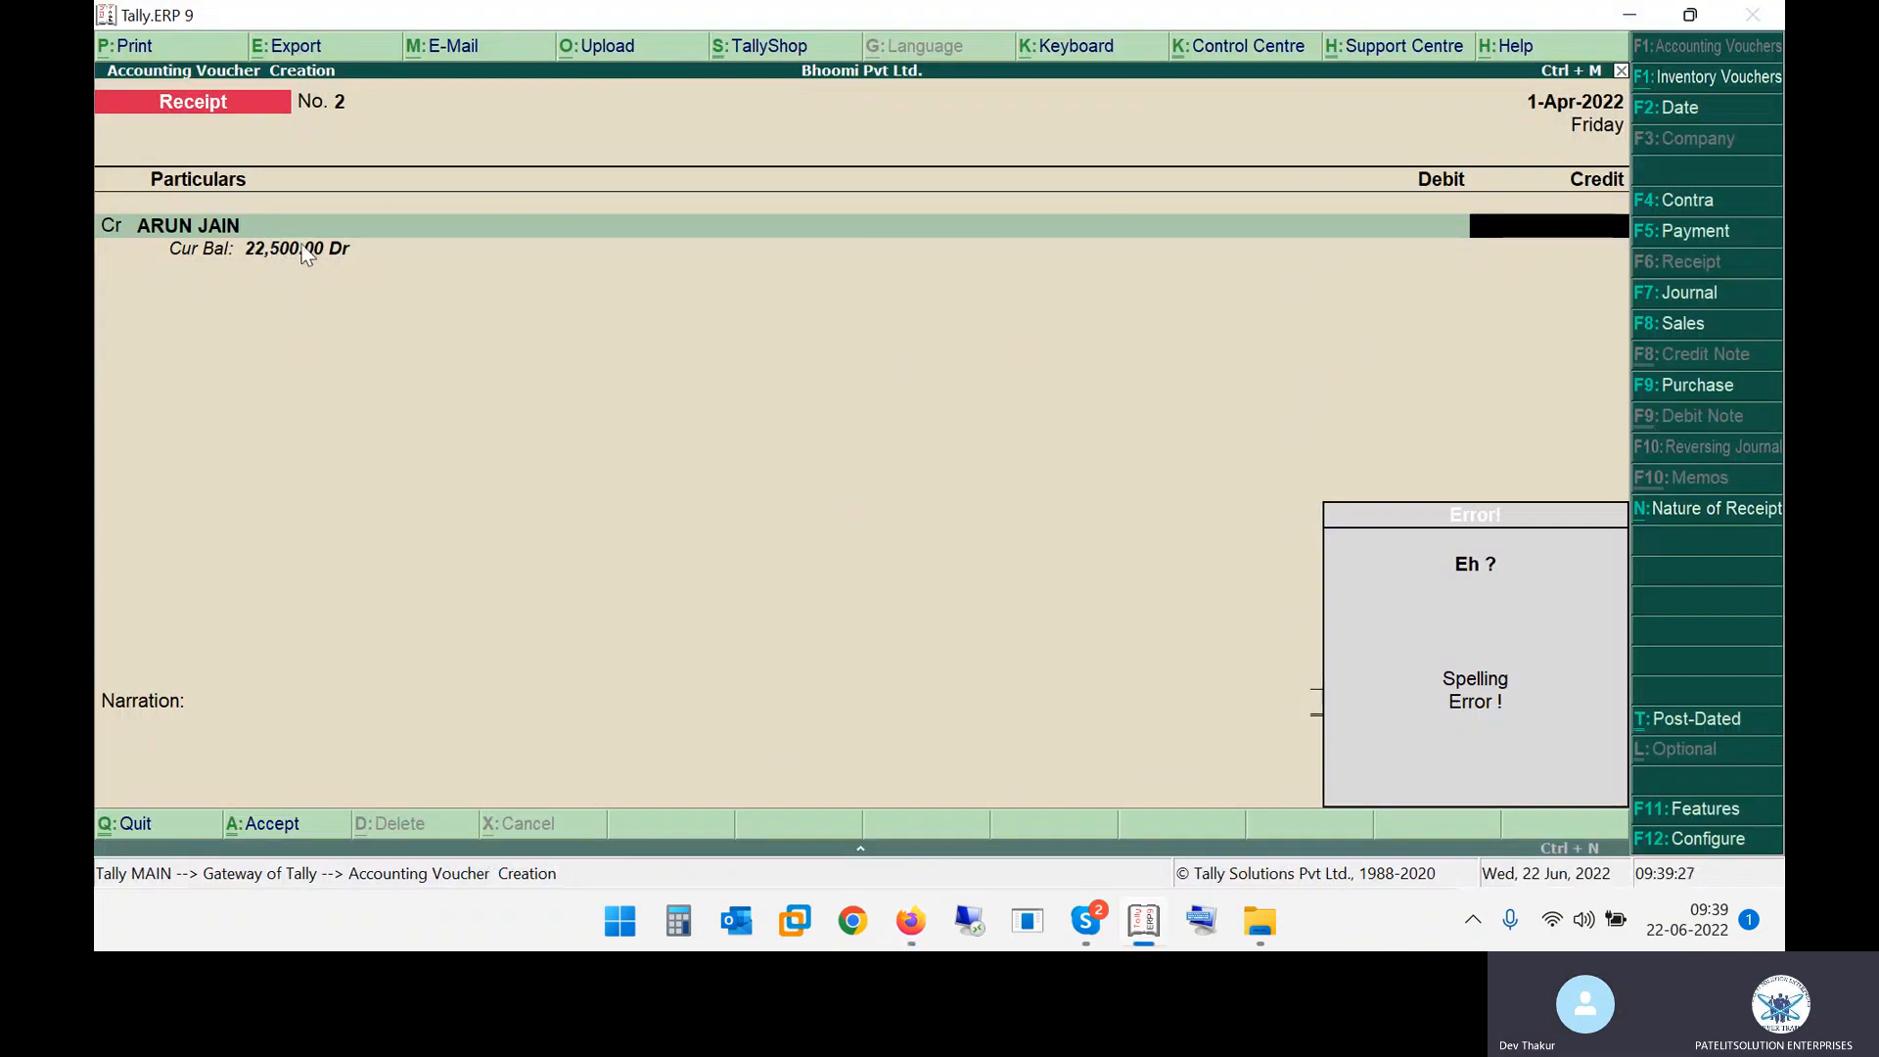
key(alt+Tab)
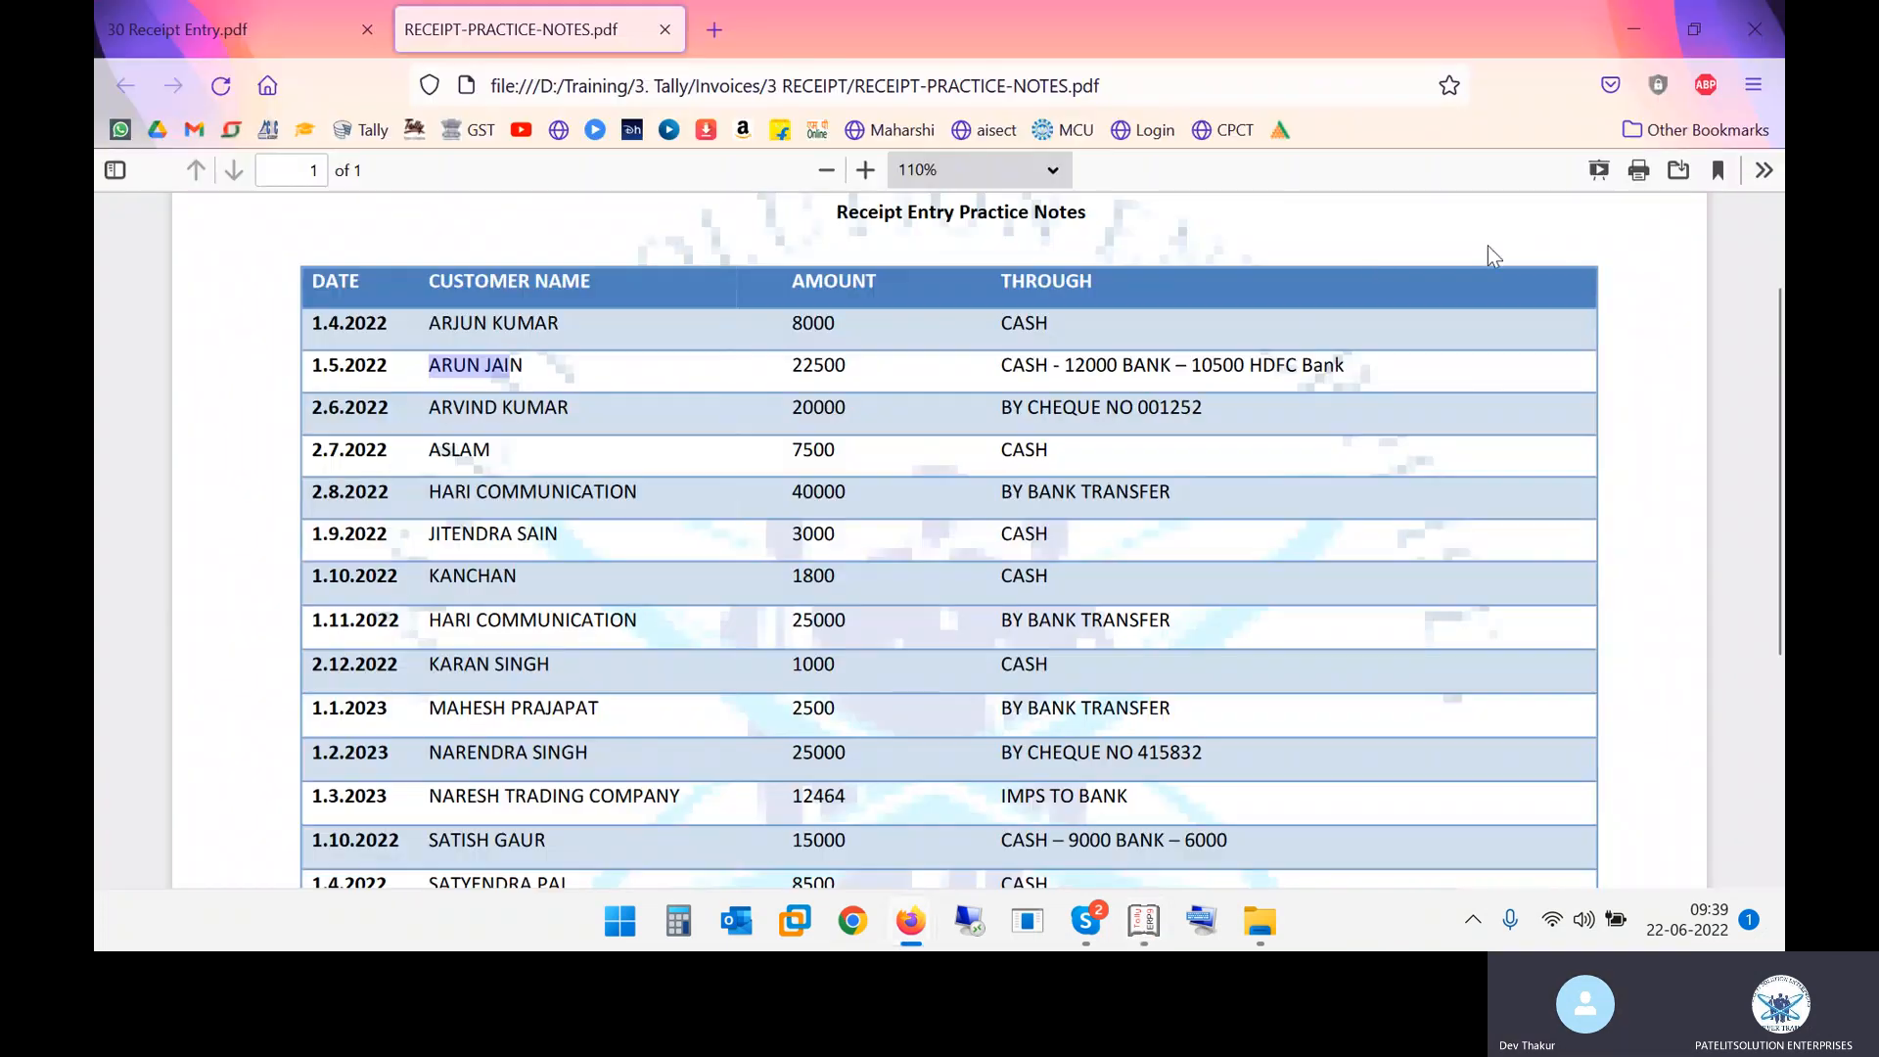
key(alt+Tab)
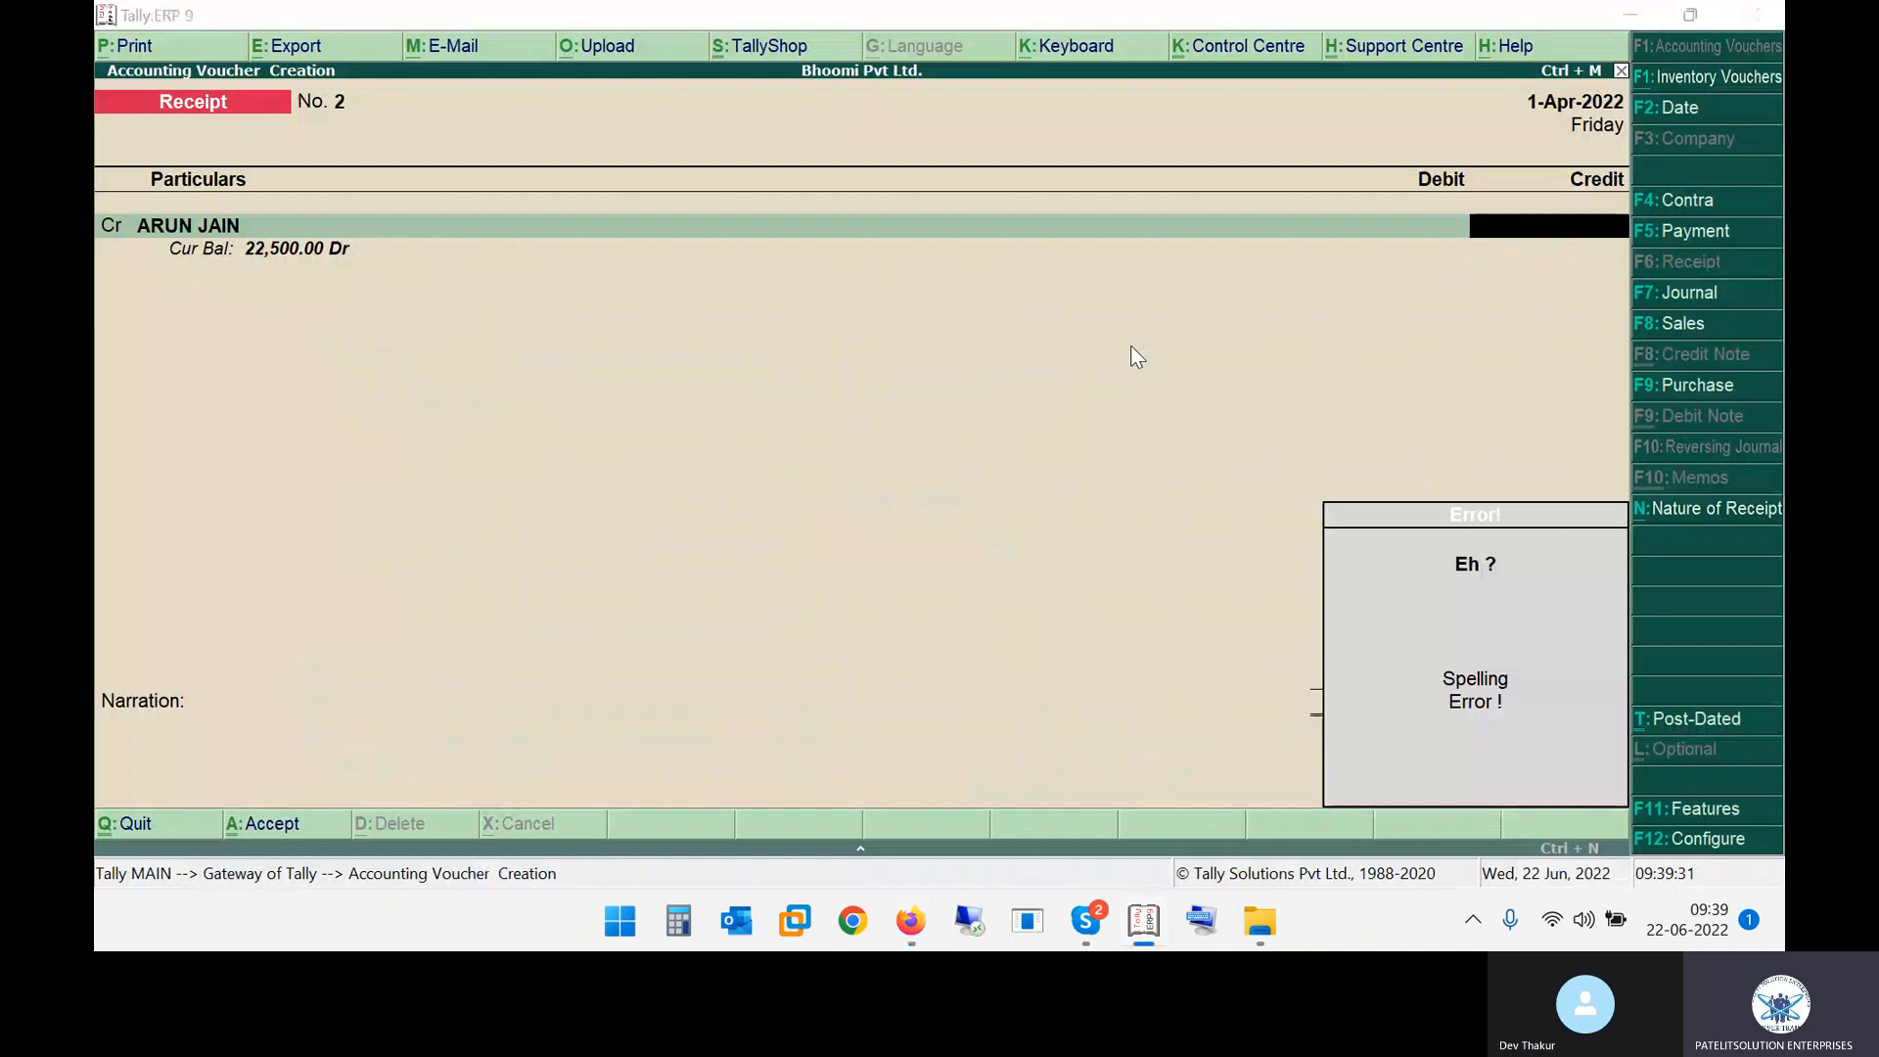
key(alt+Tab)
key(alt+Tab)
text(5252)
key(BackSpace)
key(BackSpace)
key(BackSpace)
key(BackSpace)
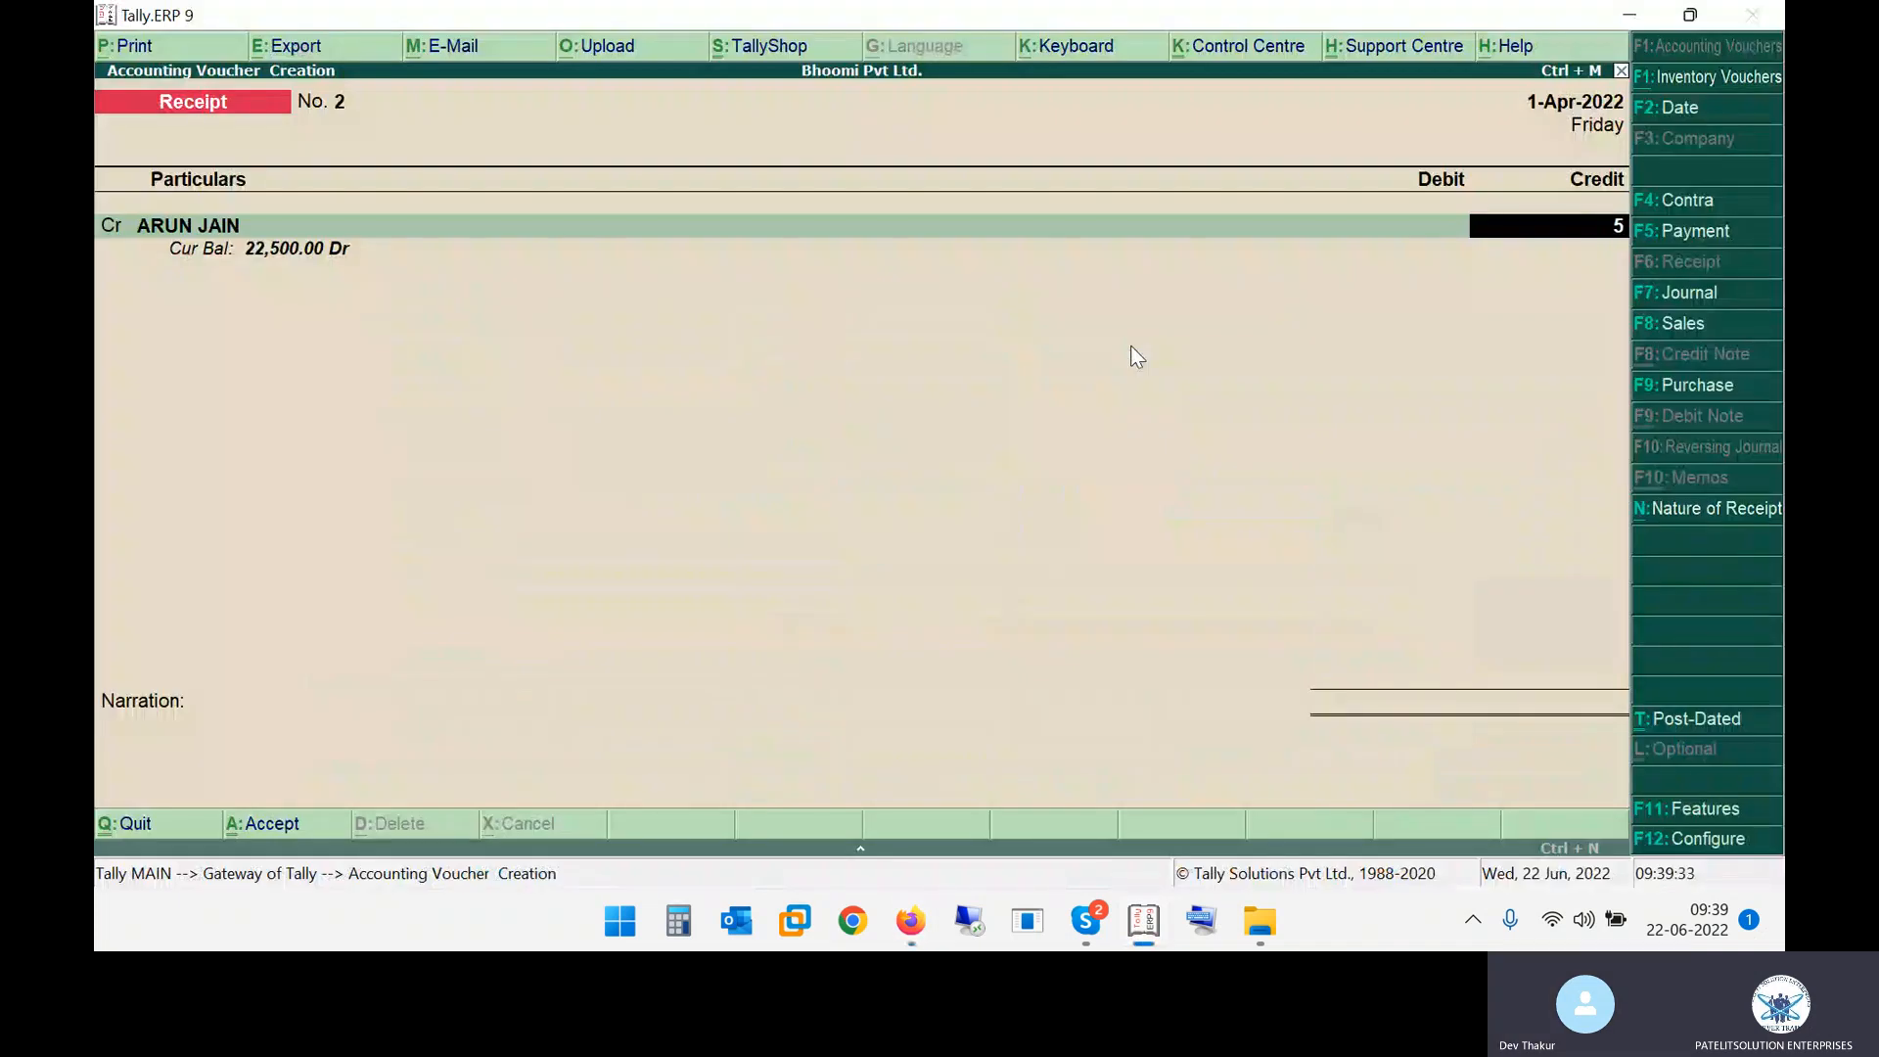
text(22,500)
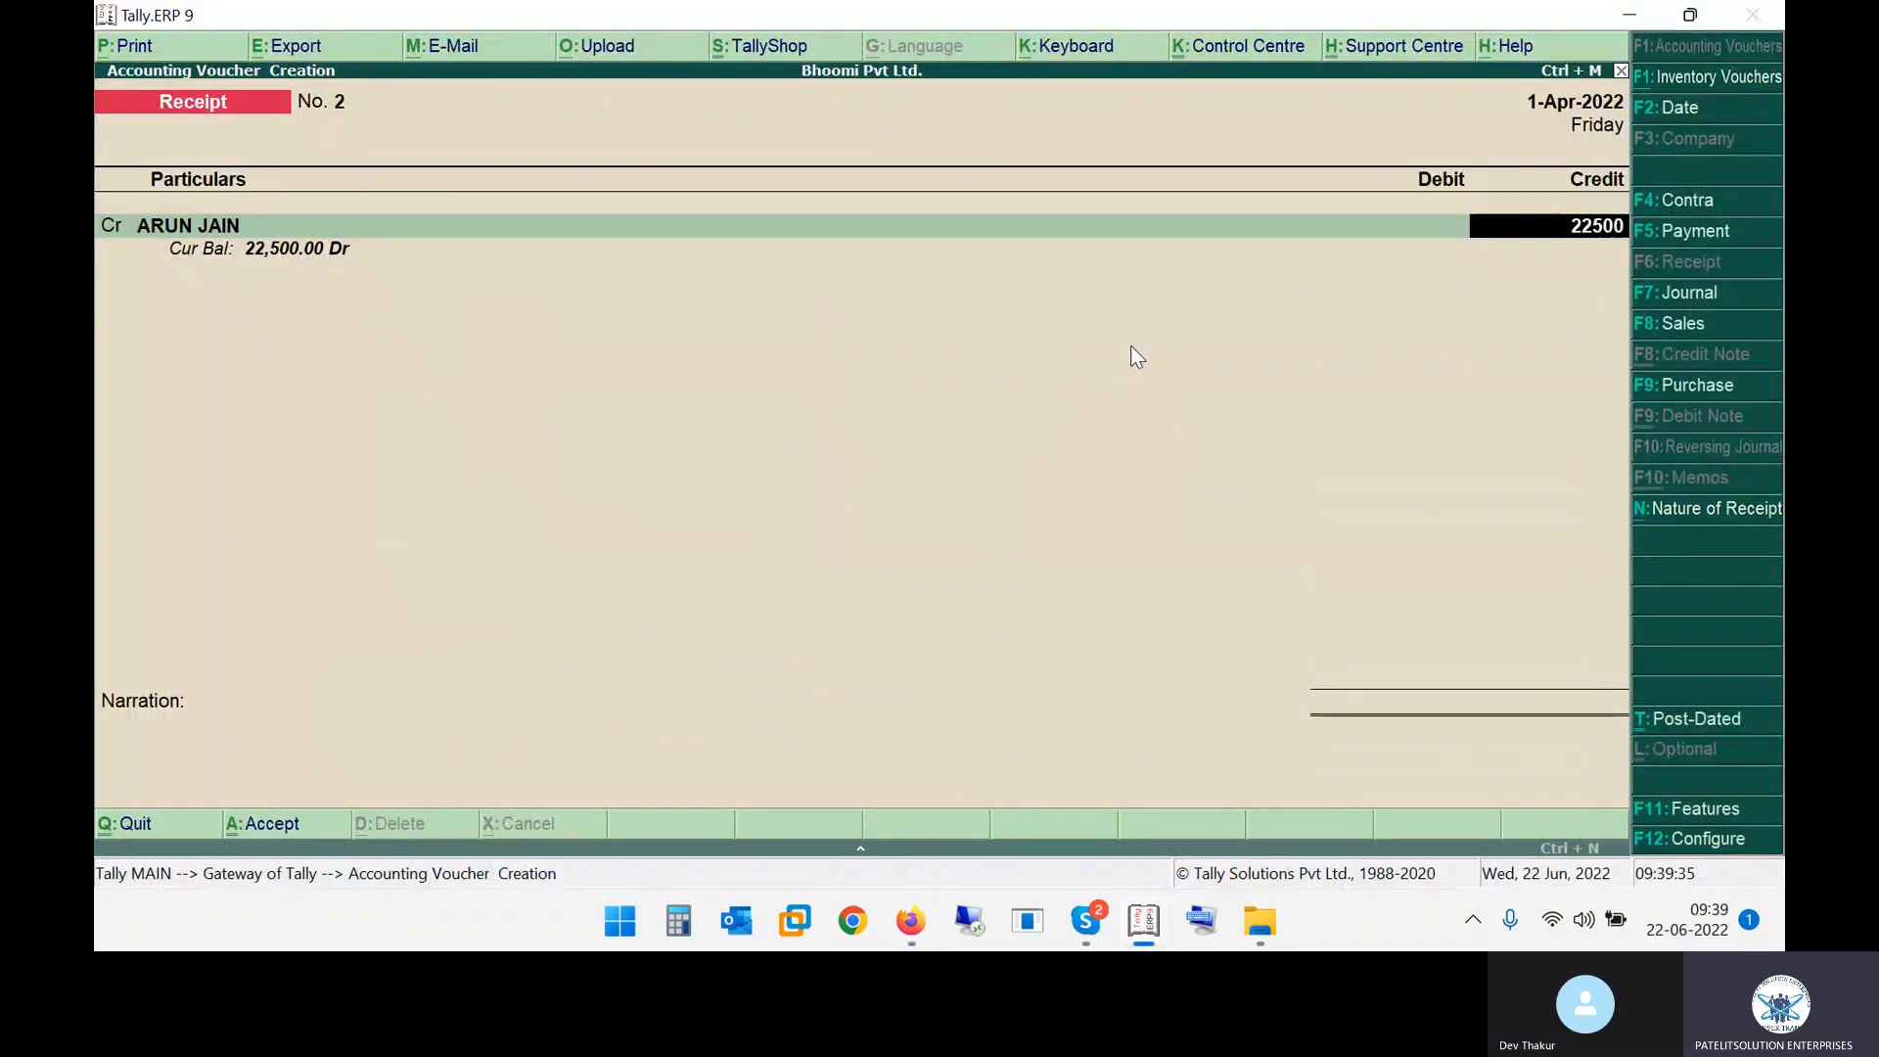
key(Return)
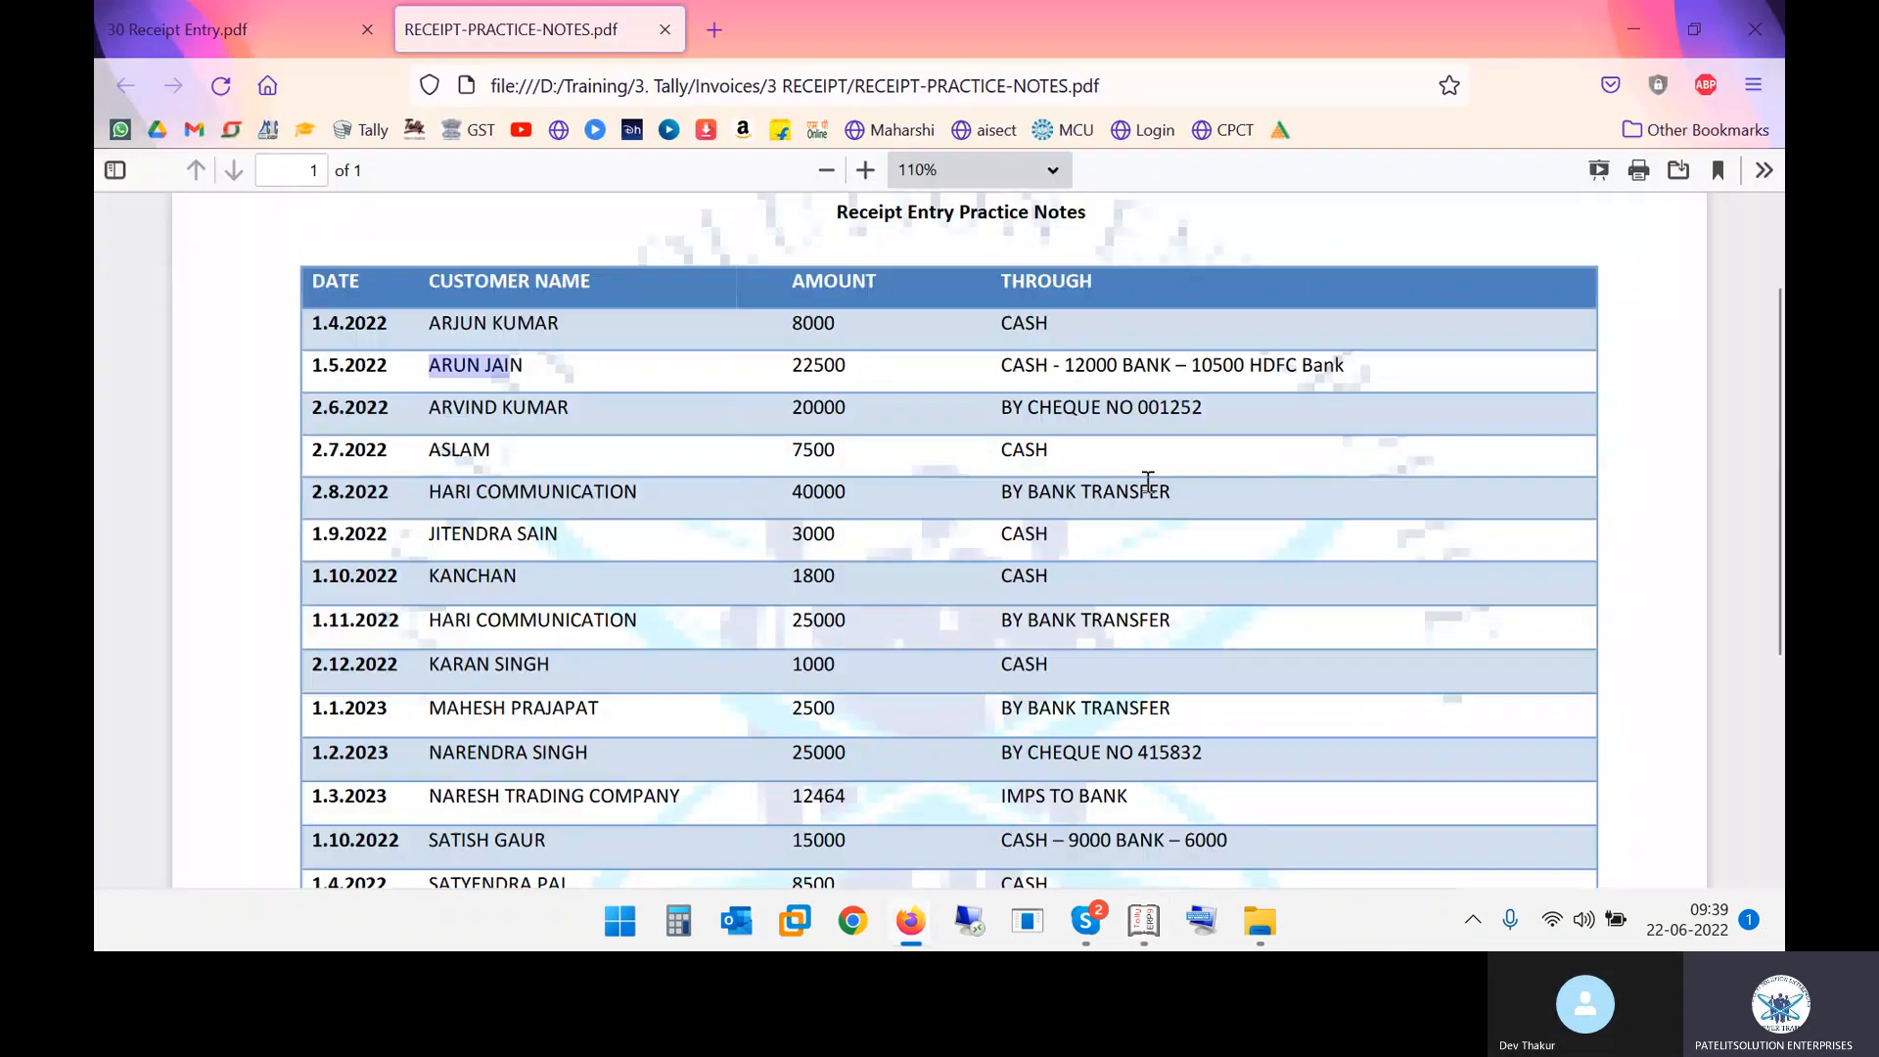
Add a debit line and select the Cash ledger for it
key(alt+Tab)
drag(1013, 366, 1051, 365)
key(alt+Tab)
text(ca)
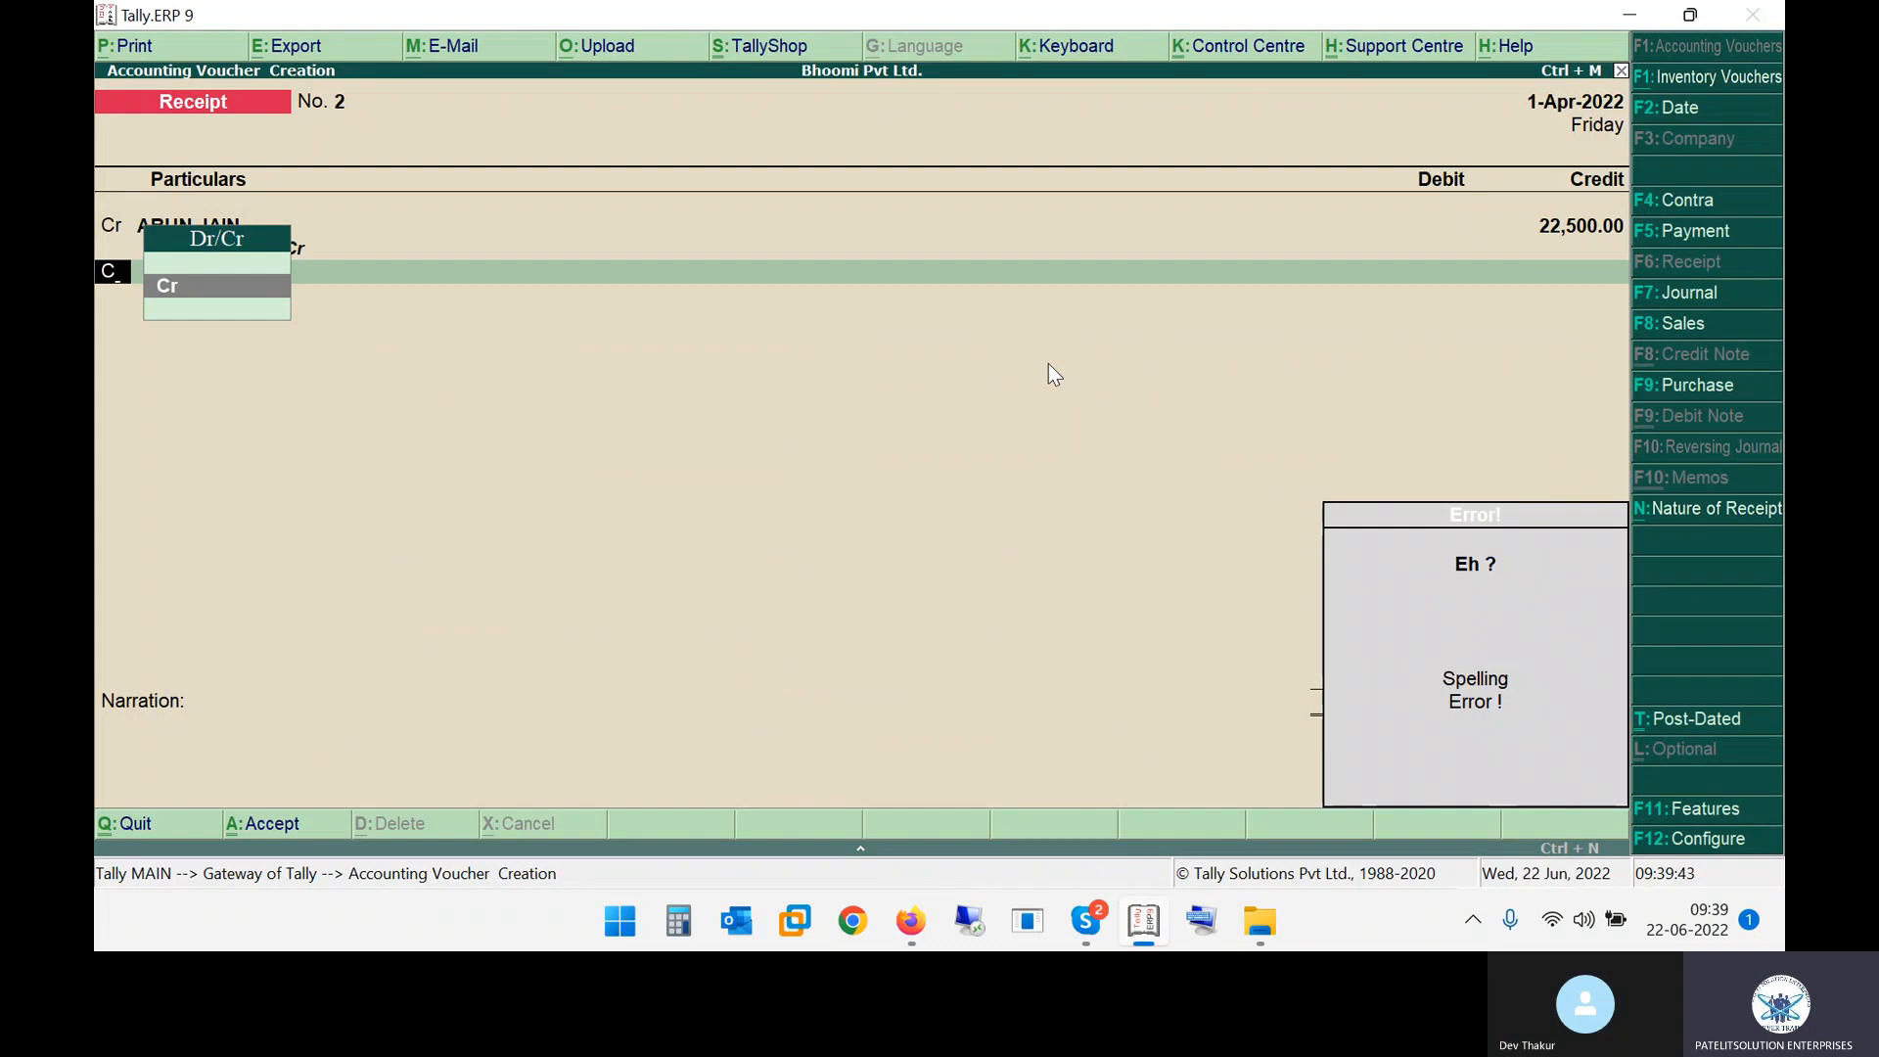
key(BackSpace)
key(Down)
key(Return)
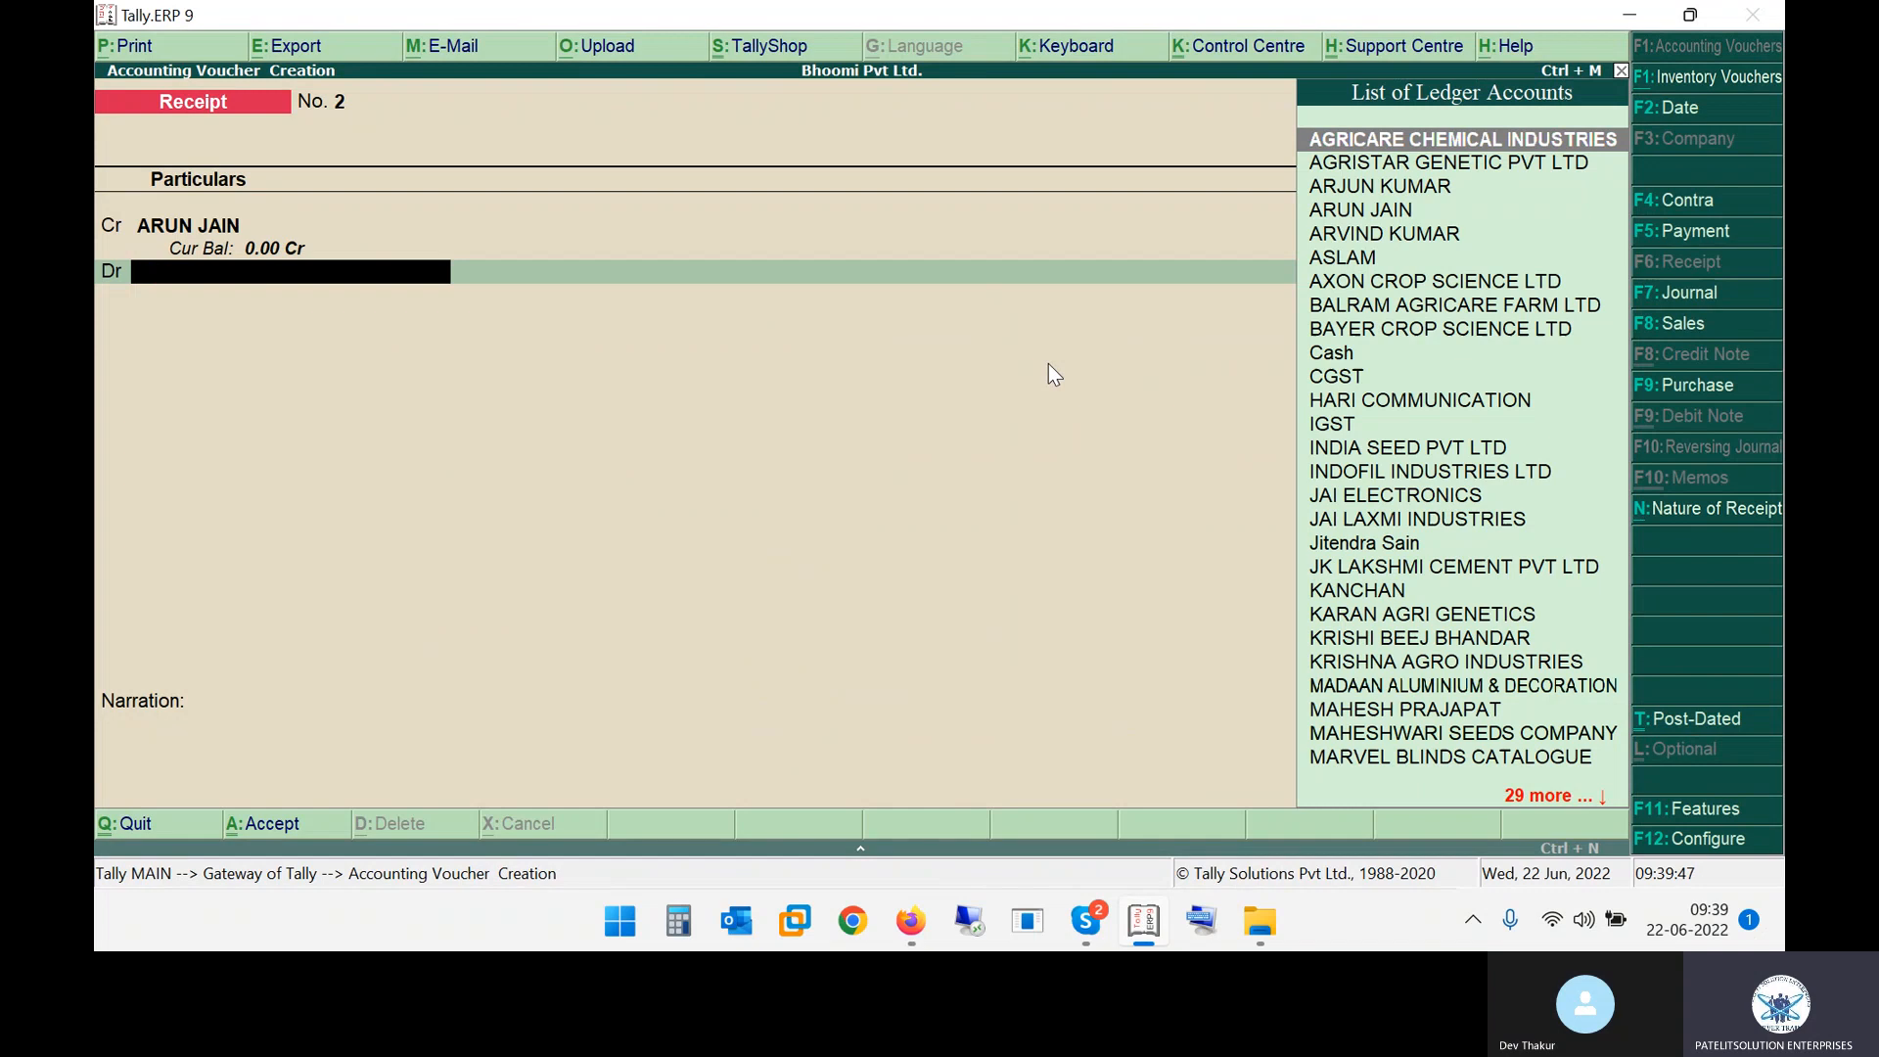
text(CAS)
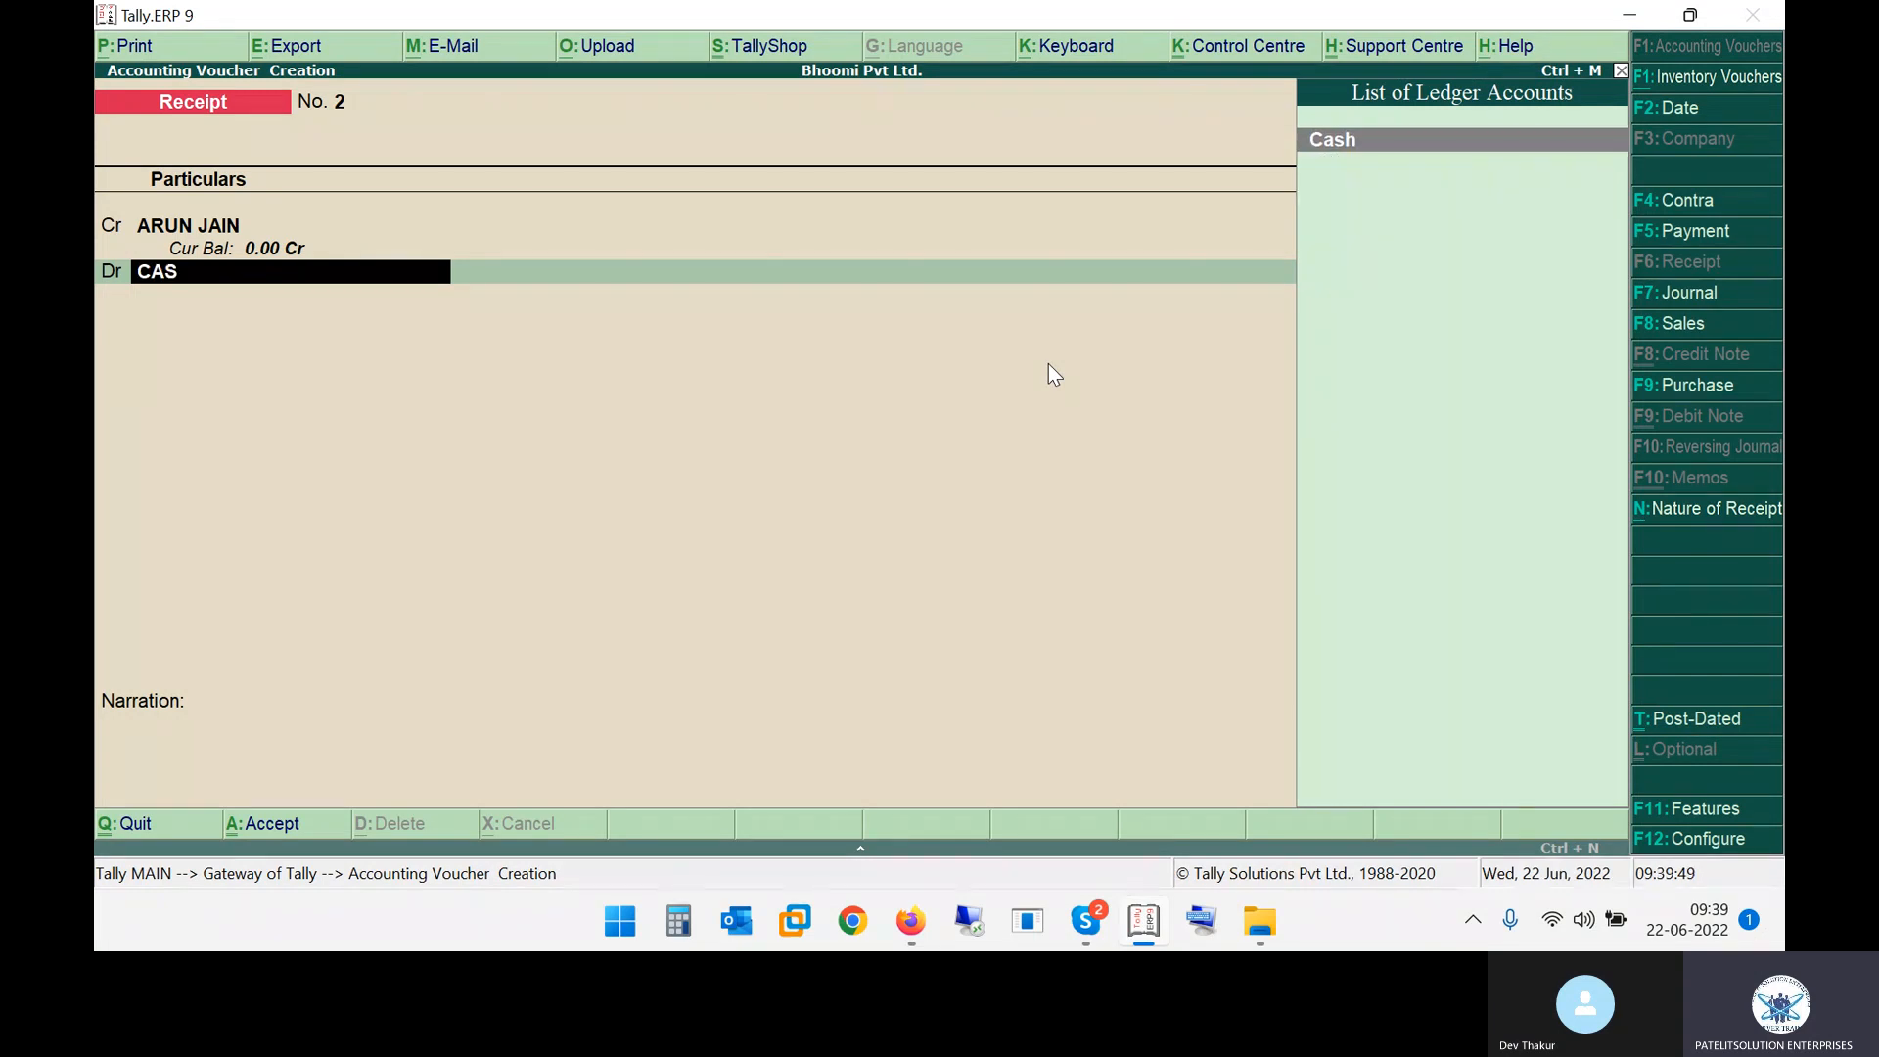
key(Return)
Set the Cash debit amount to 12,000 as given in the notes
key(alt+Tab)
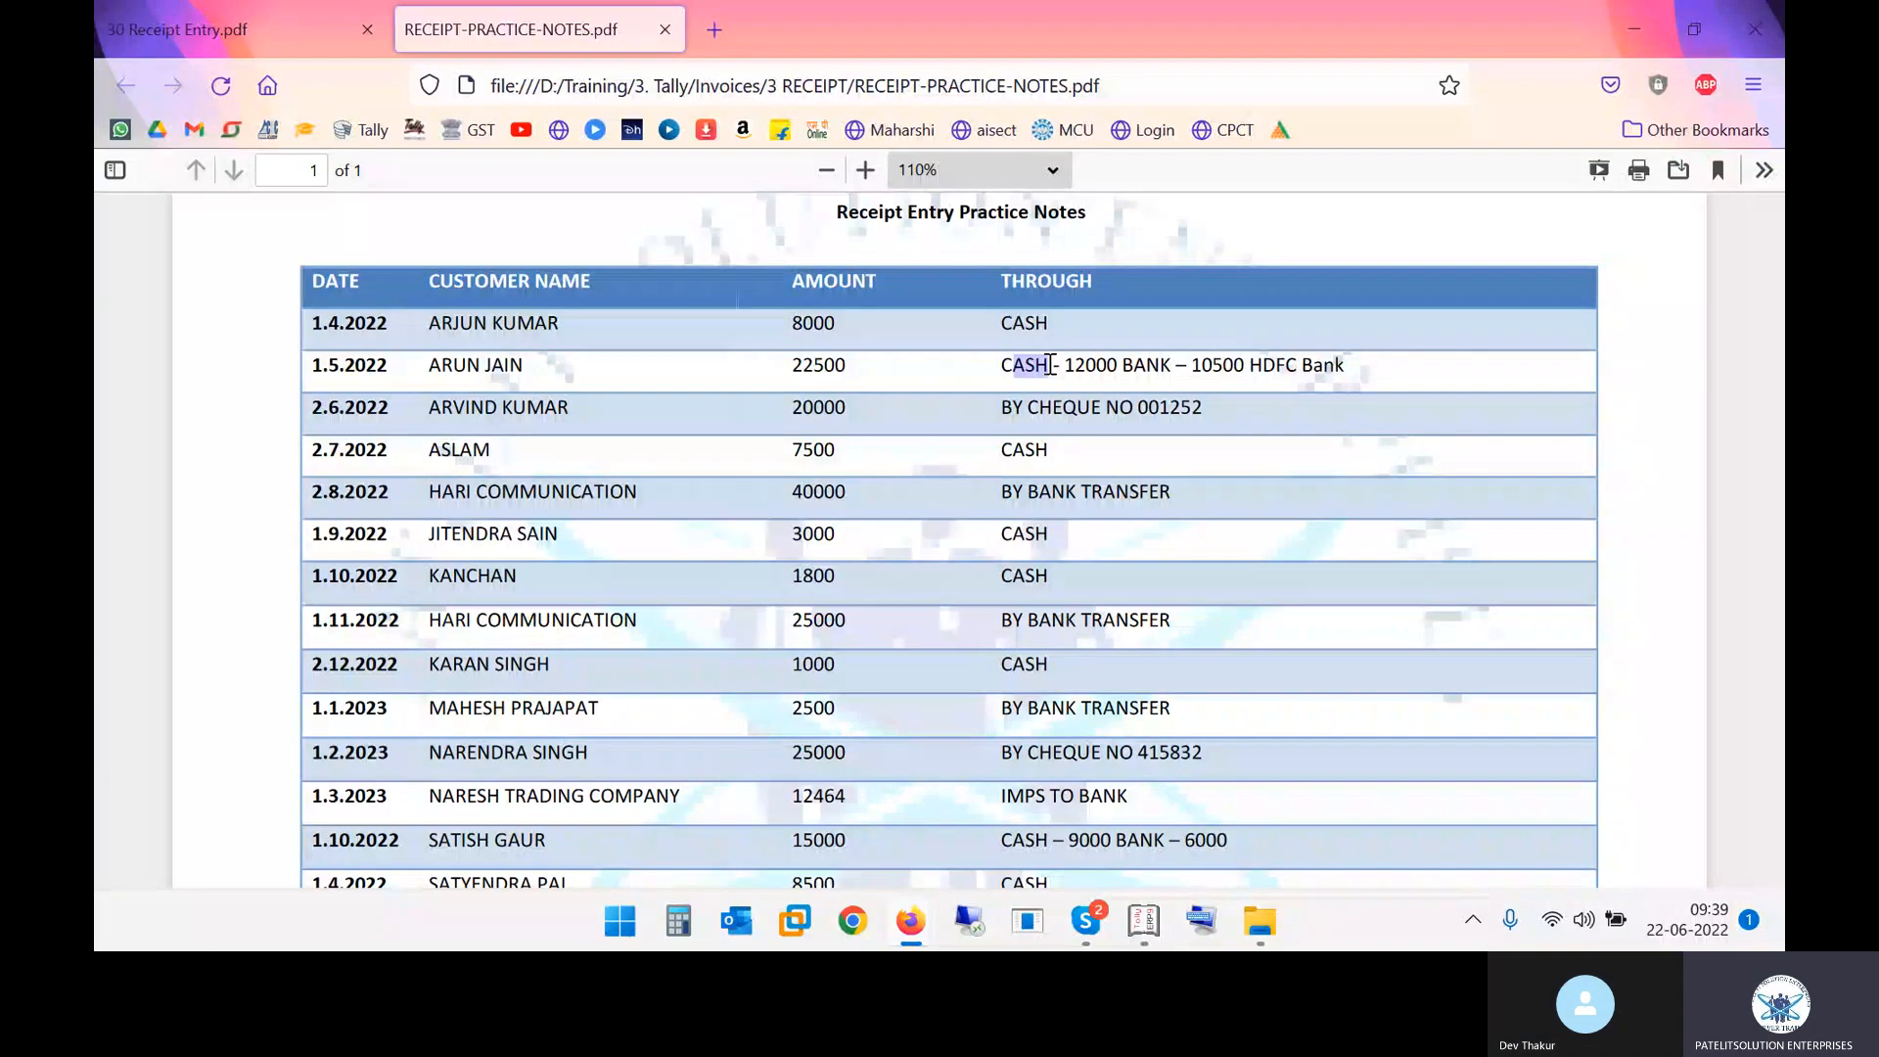
double_click(1091, 365)
key(alt+Tab)
text(12,000)
key(Return)
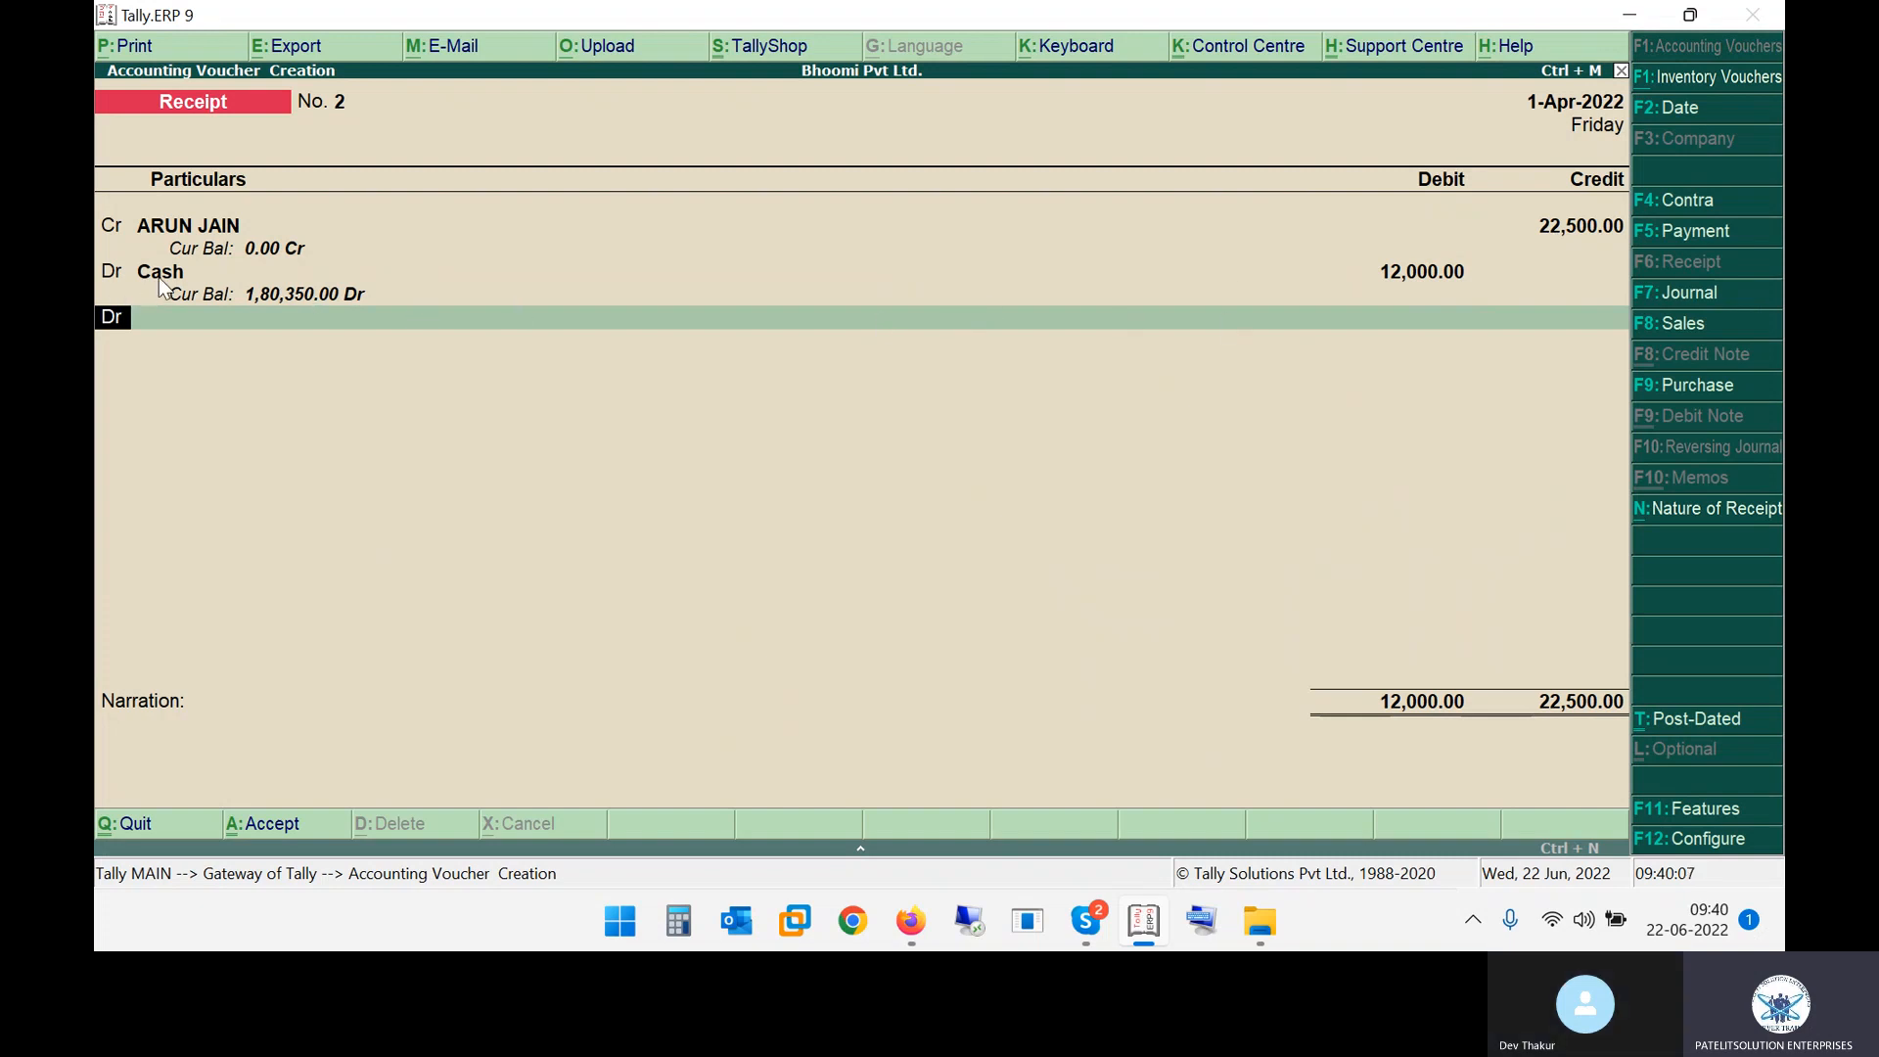
Check the notes, then create a new ledger from the debit line named HDFC BANK CURRENT ACCOUNT
key(alt+Tab)
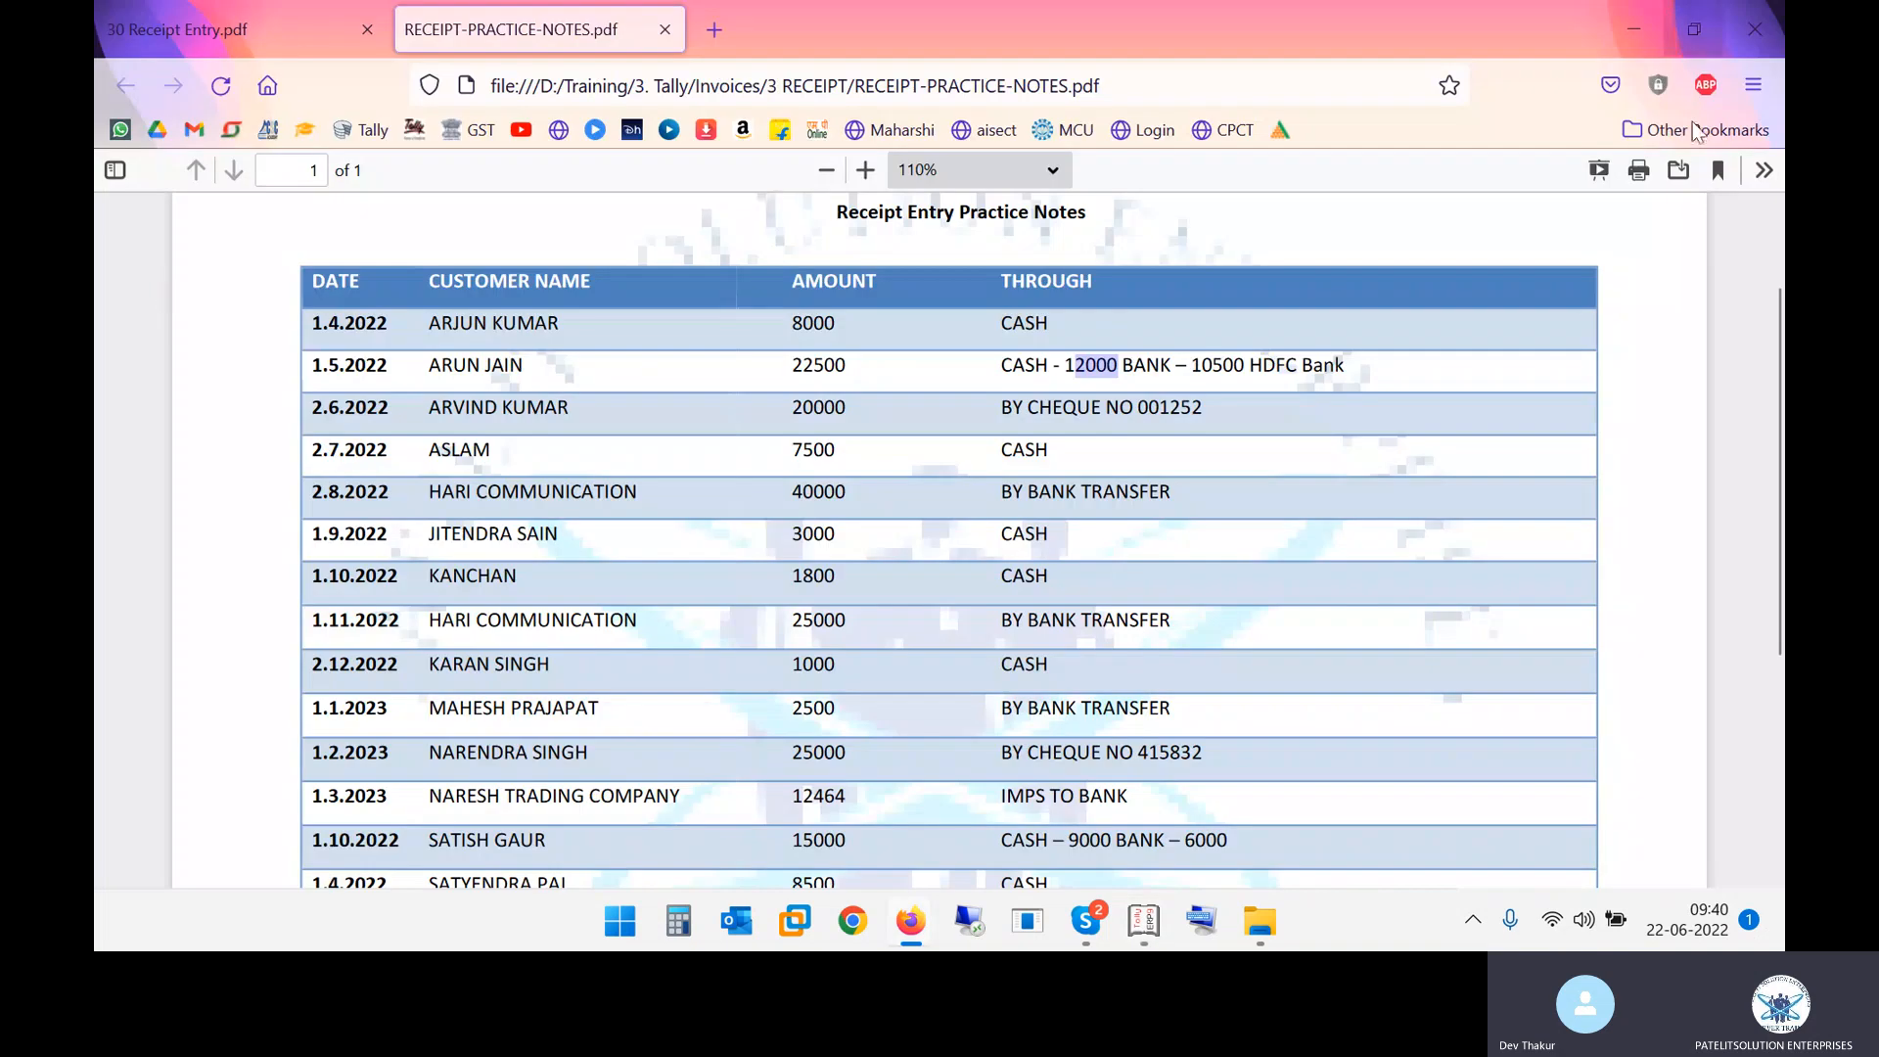
drag(1263, 360, 1327, 356)
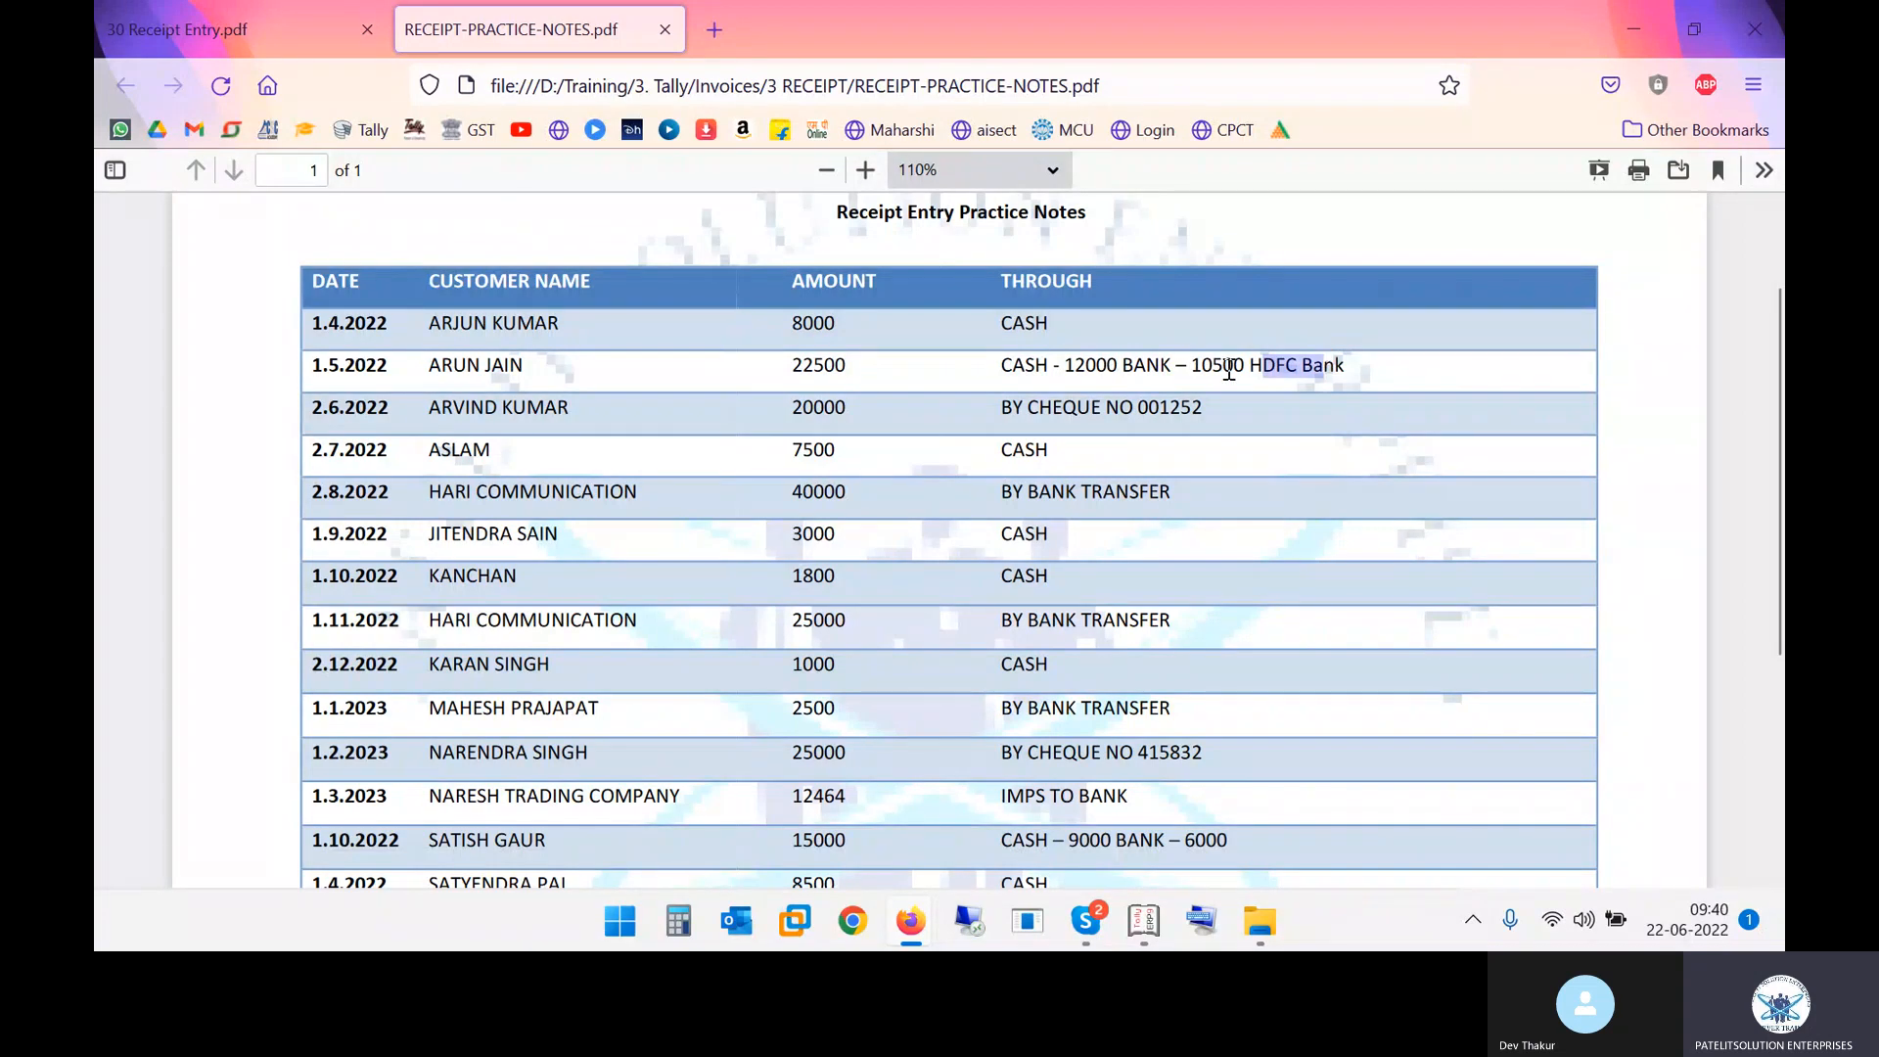
key(alt+Tab)
text(H)
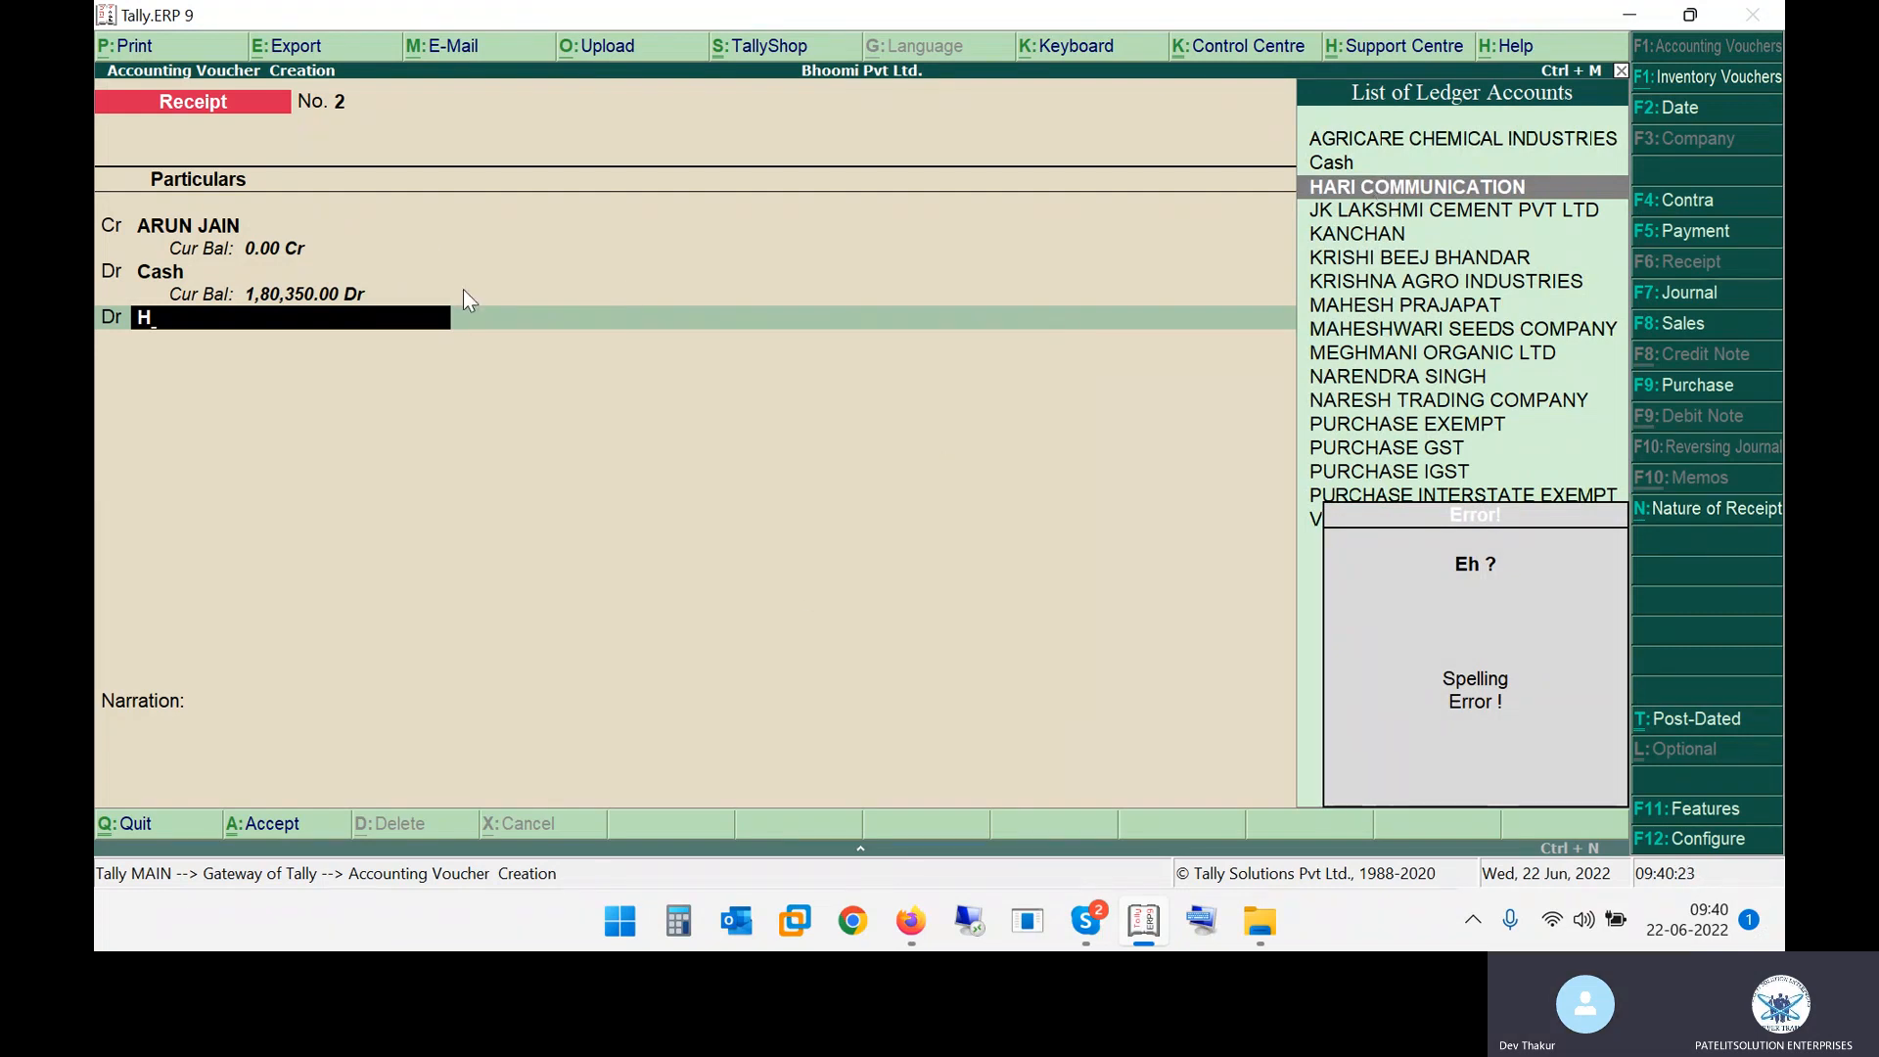
key(alt+c)
text(HD)
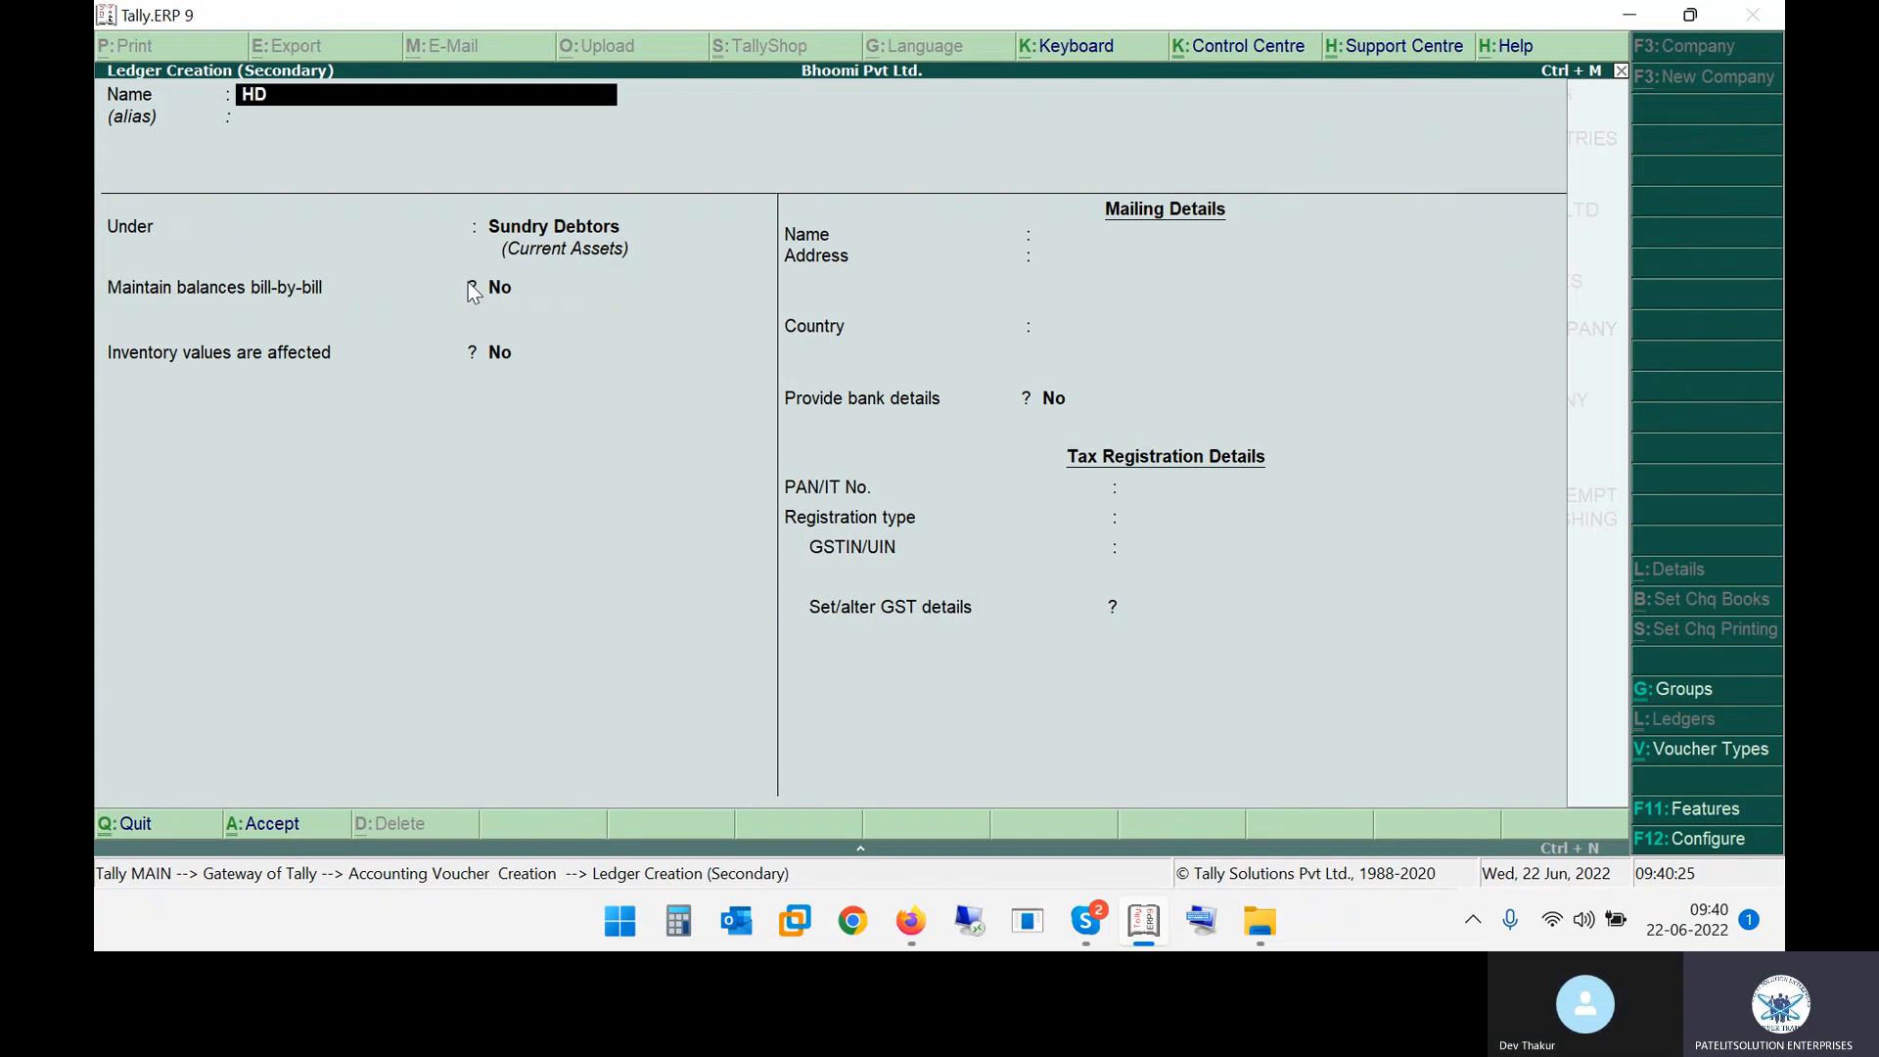
text(FC BACN)
key(BackSpace)
key(BackSpace)
text(NK CURRENT)
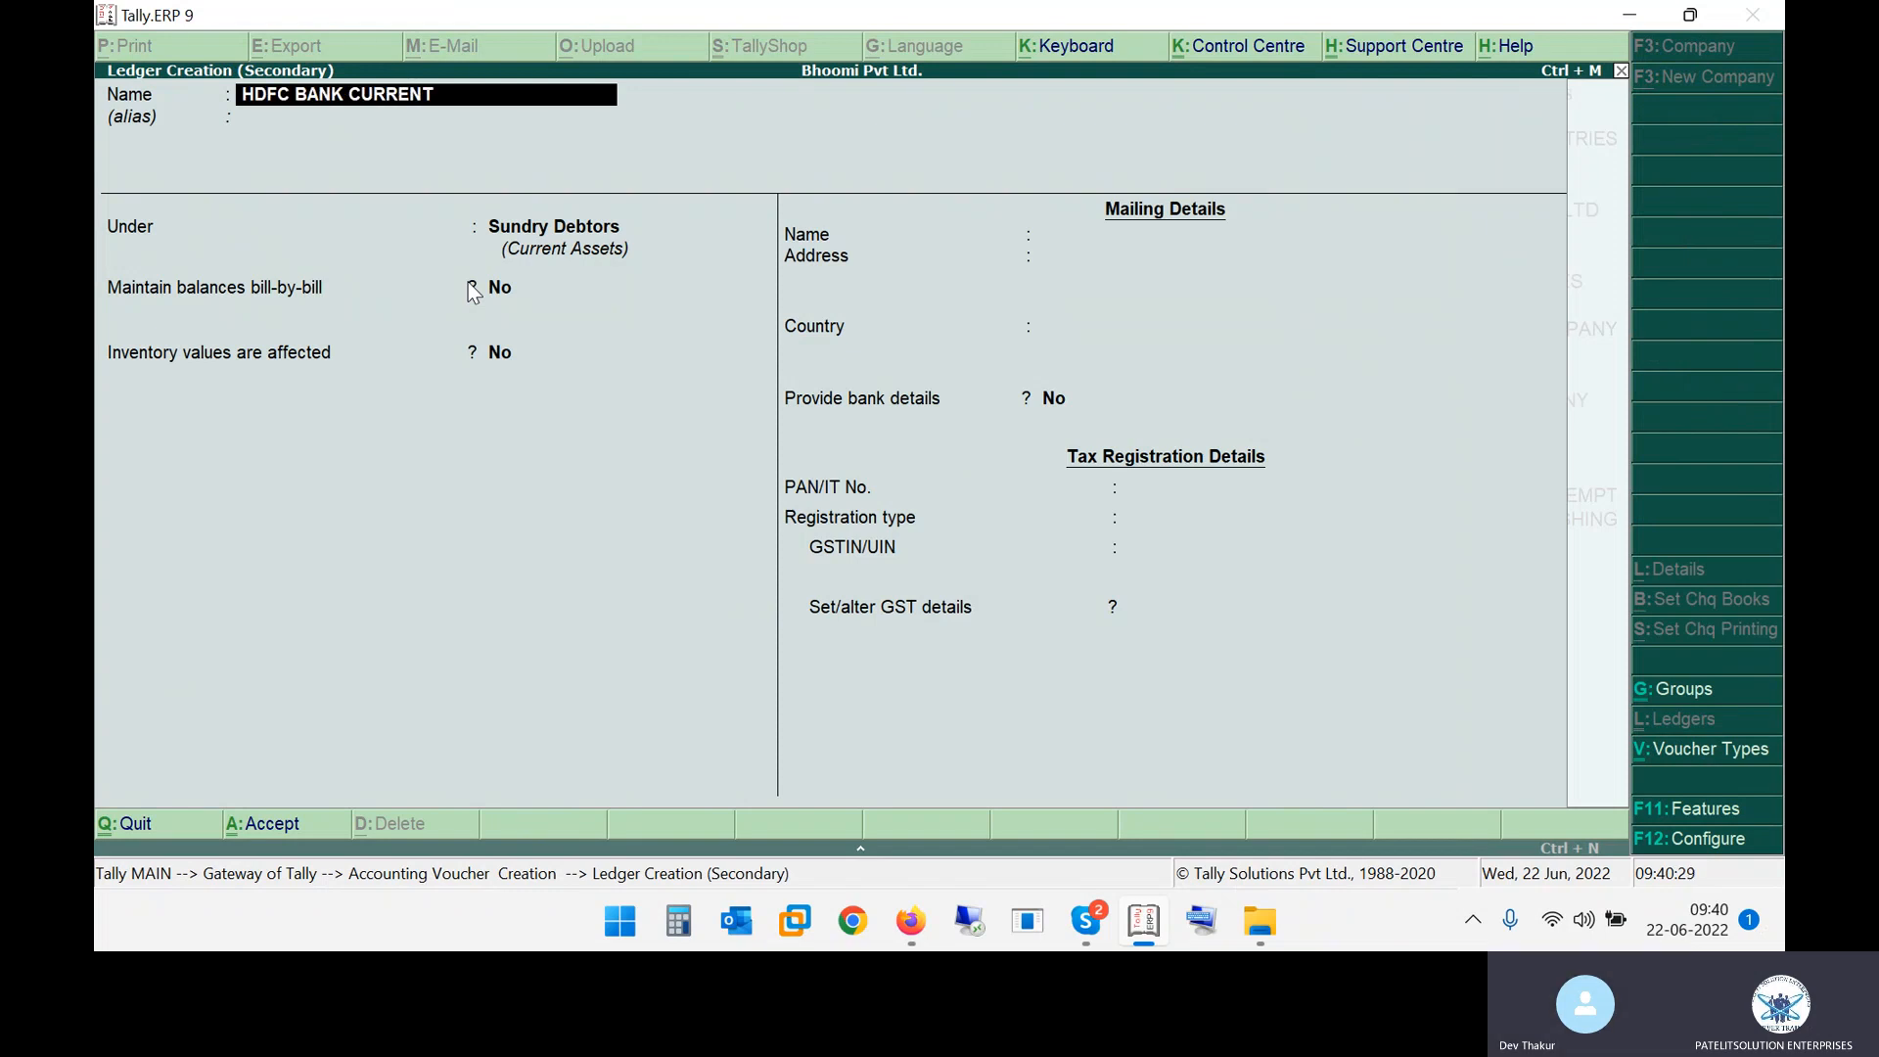
text( ACCOUNT)
key(Return)
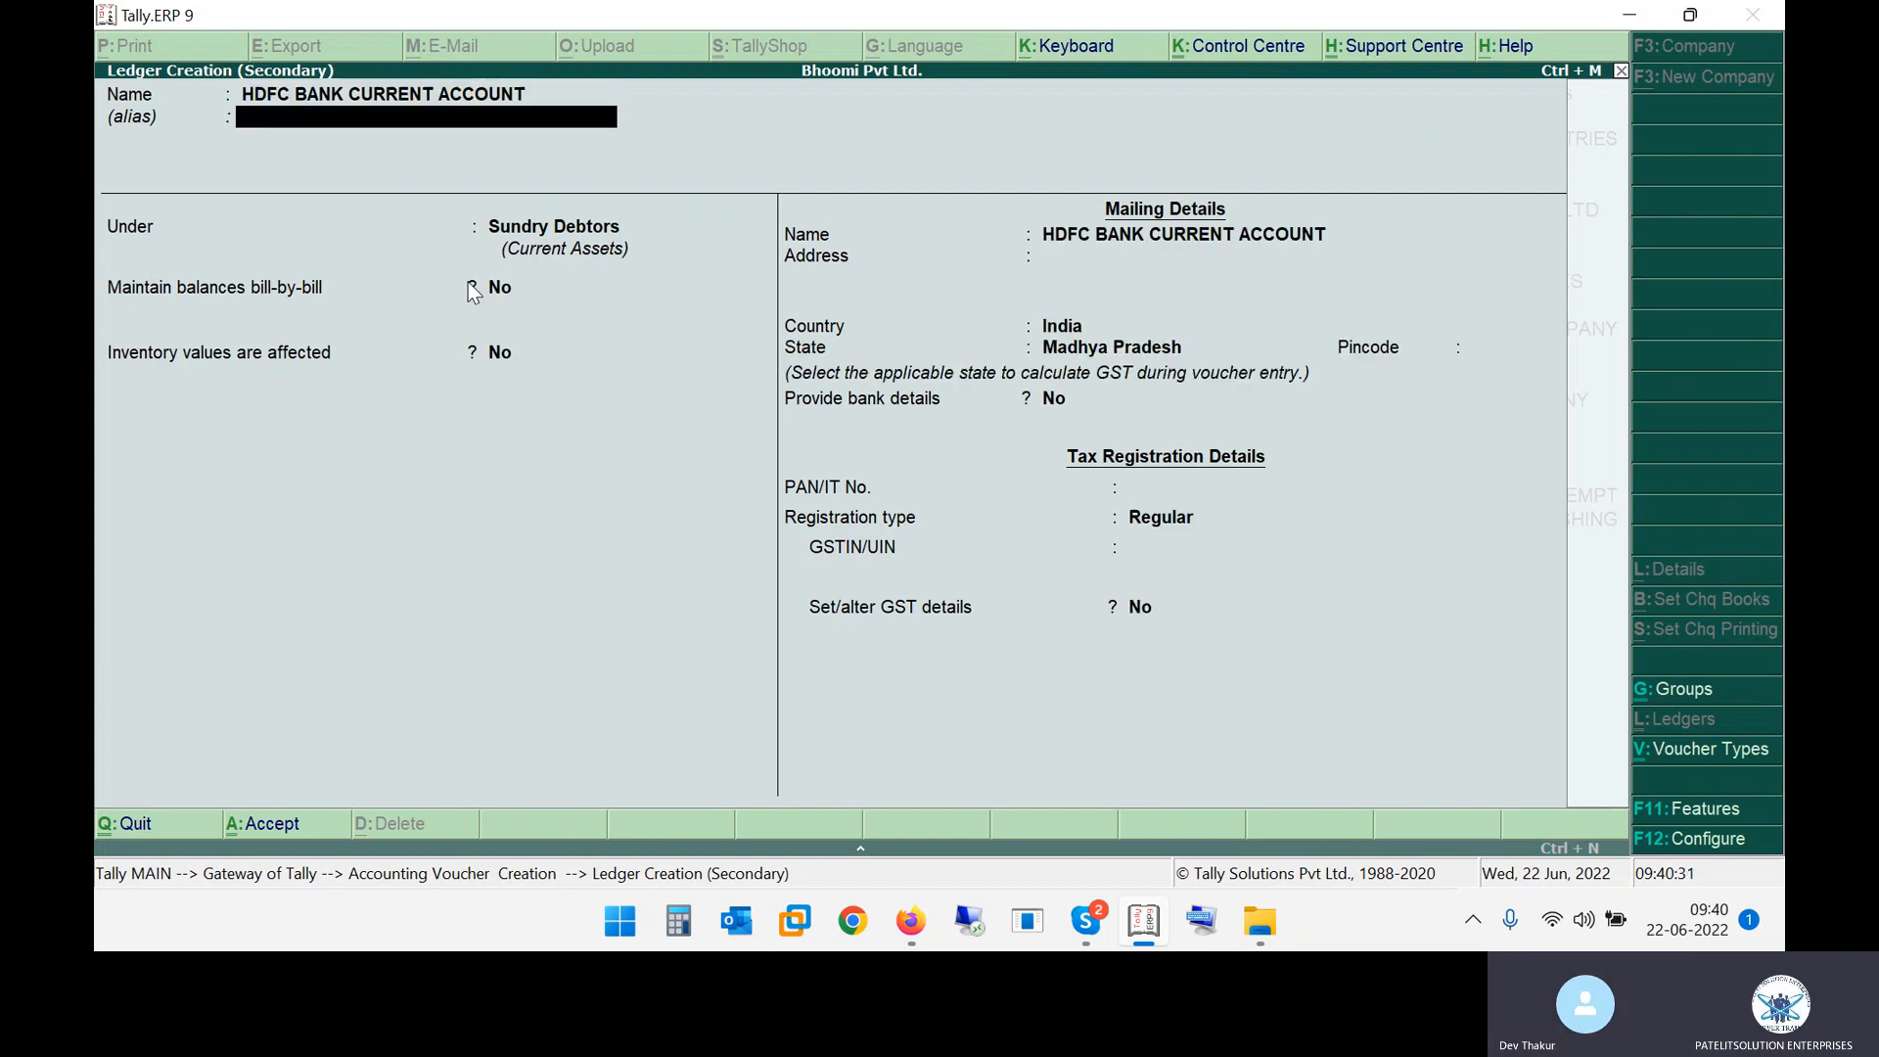
Place the new ledger under the Bank Accounts group
key(Return)
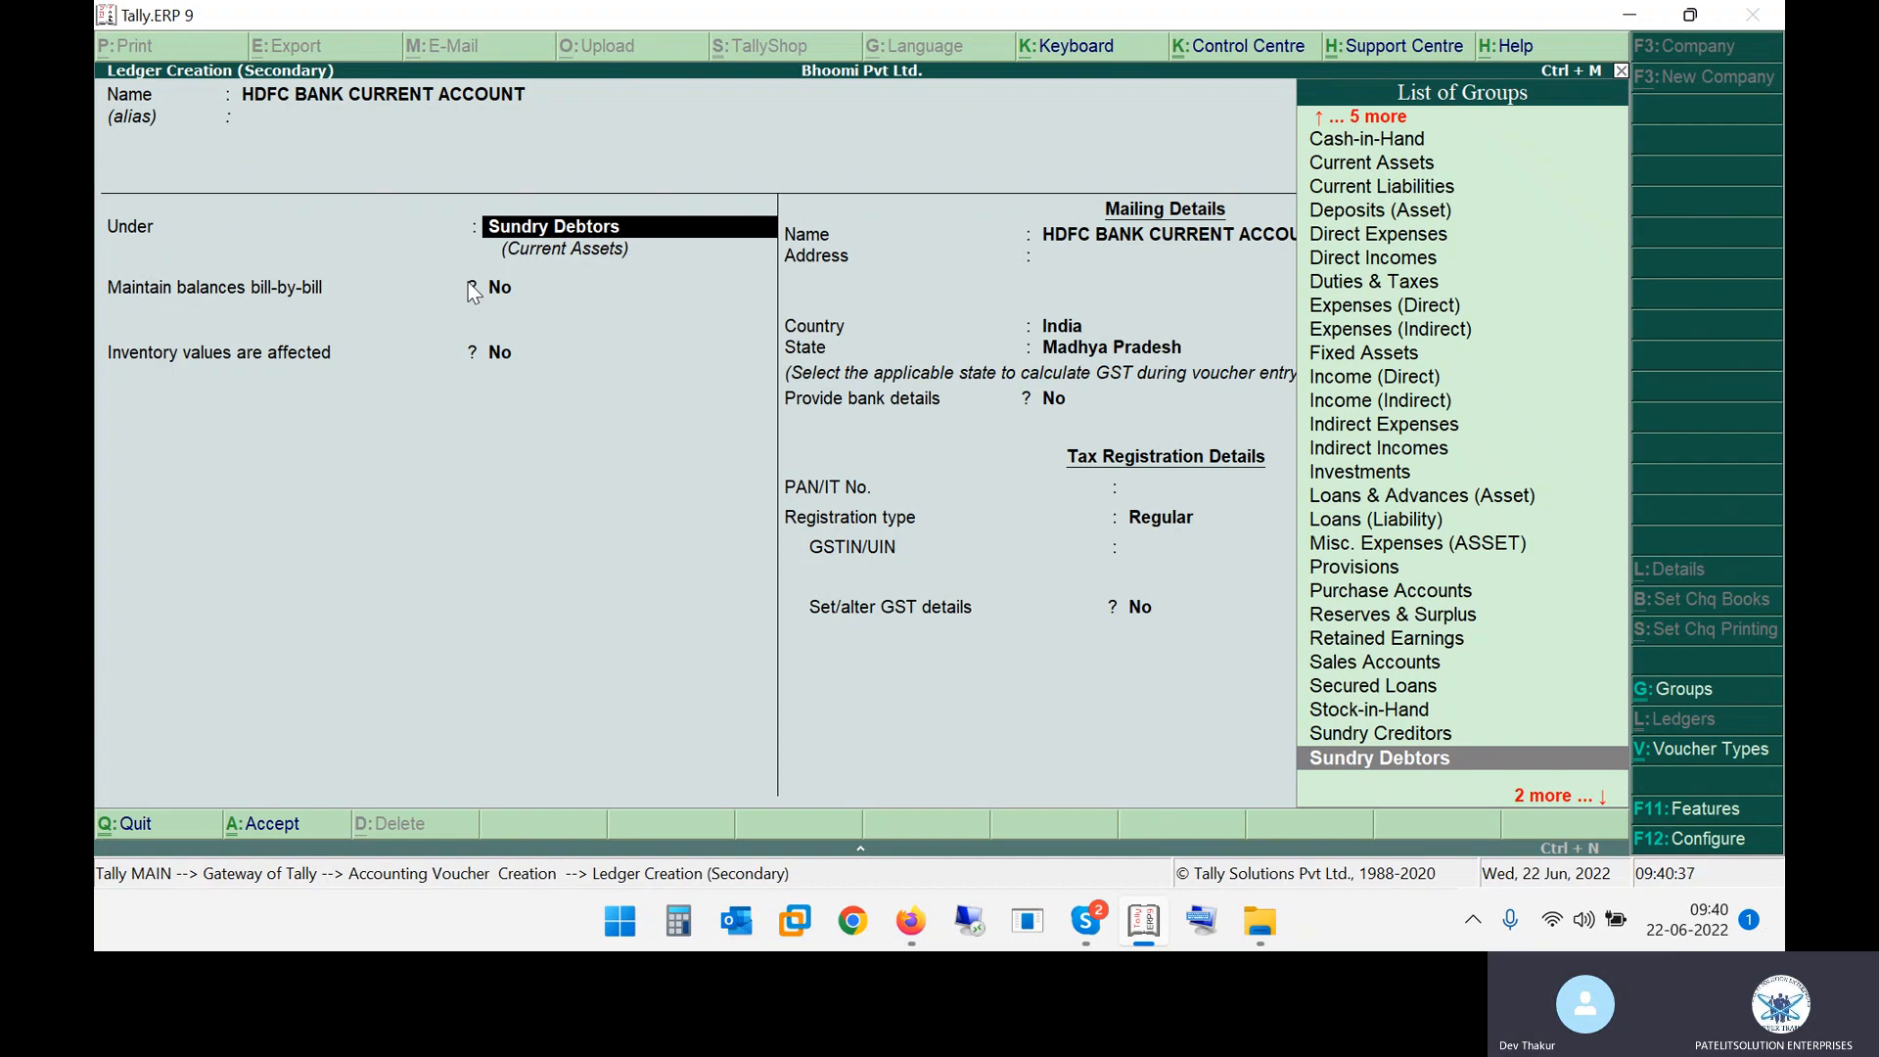
text(BANK)
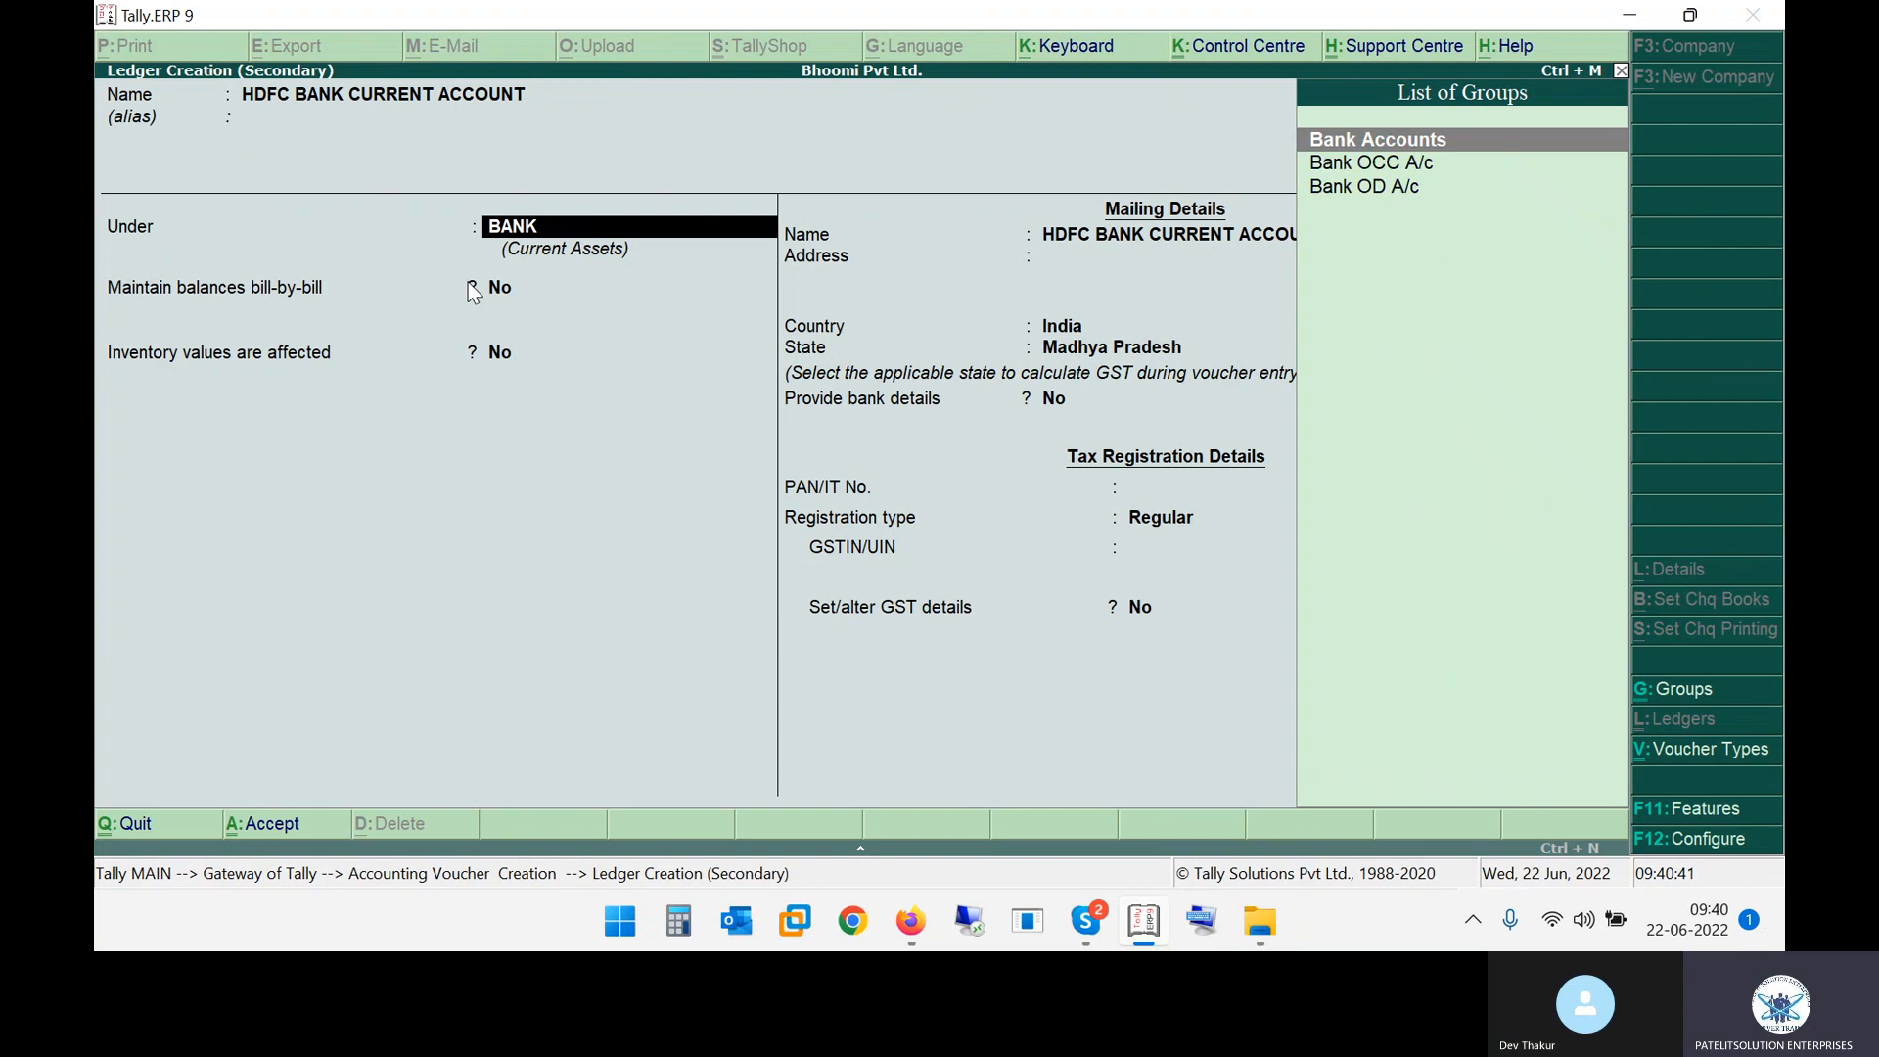
key(Return)
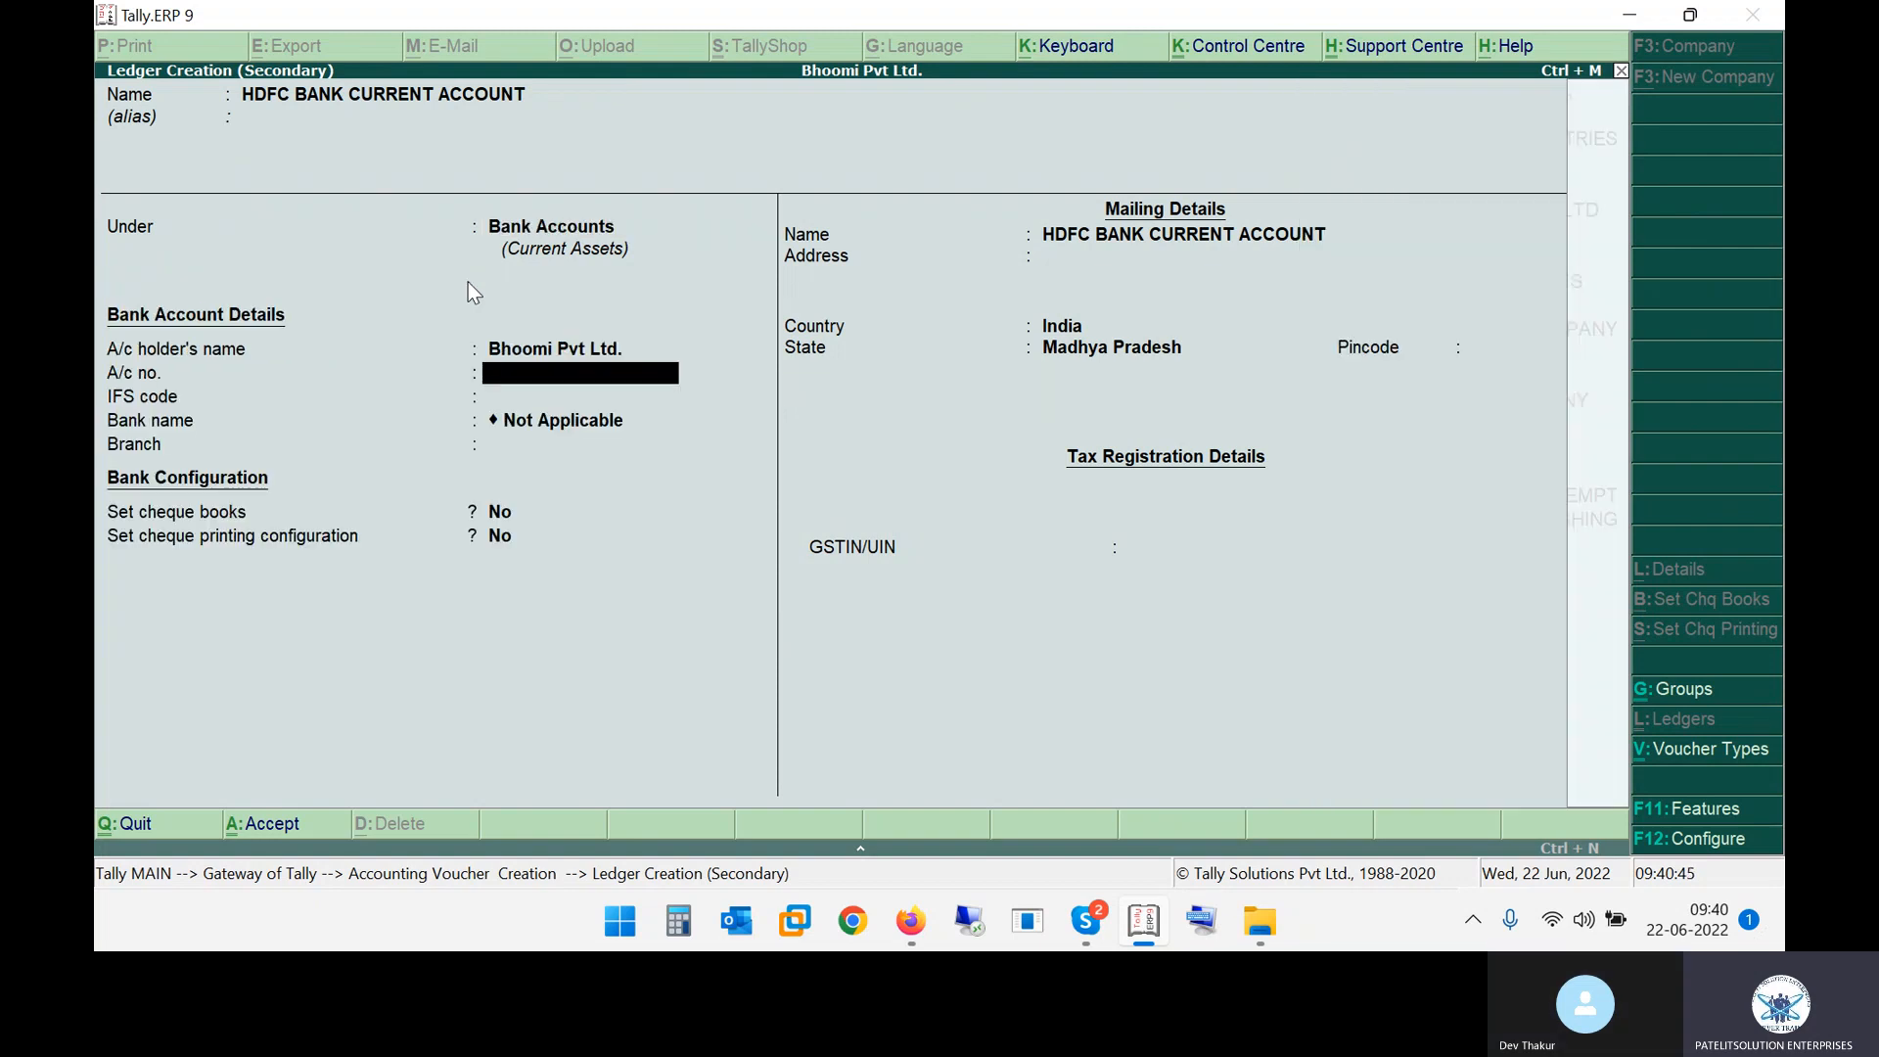
Enter the ledger's bank account number in the bank account details
text(985687412)
key(Return)
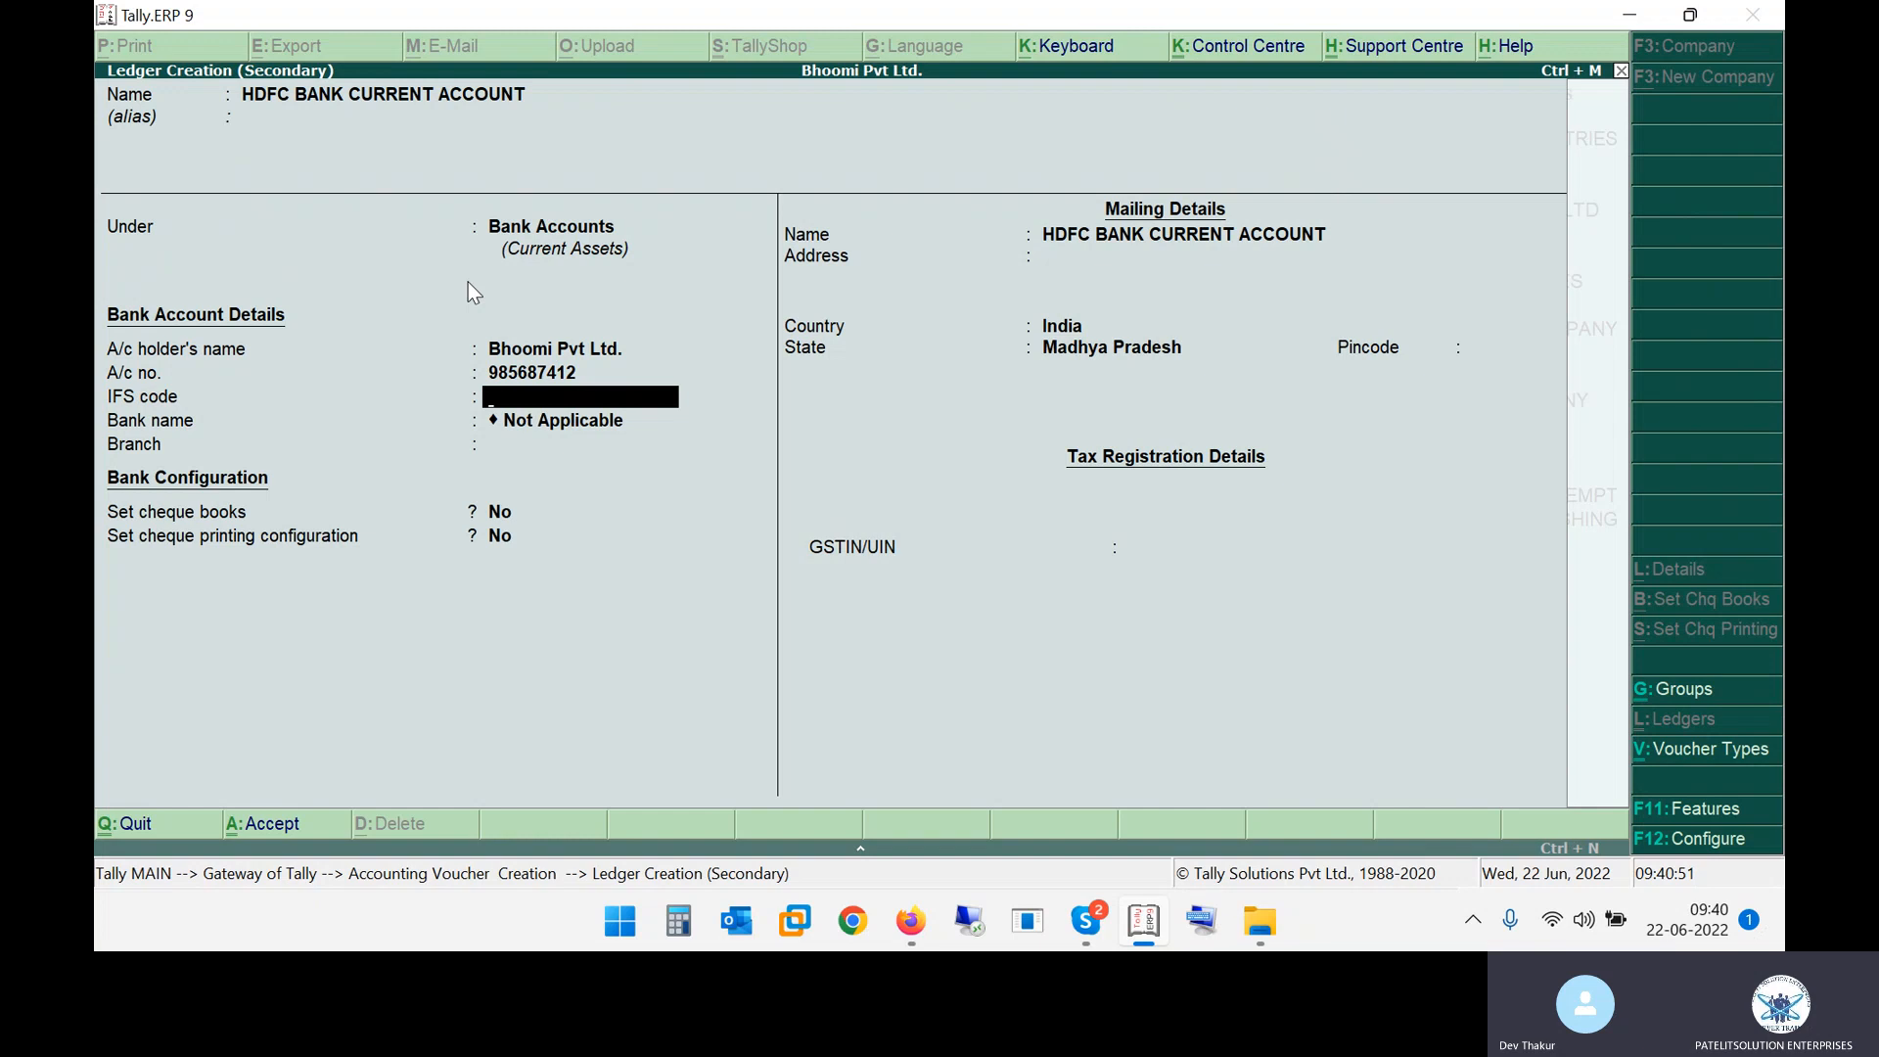
Set the IFS code to HDFC1234569 and the branch to BHOPAL
text(HDFC1234569)
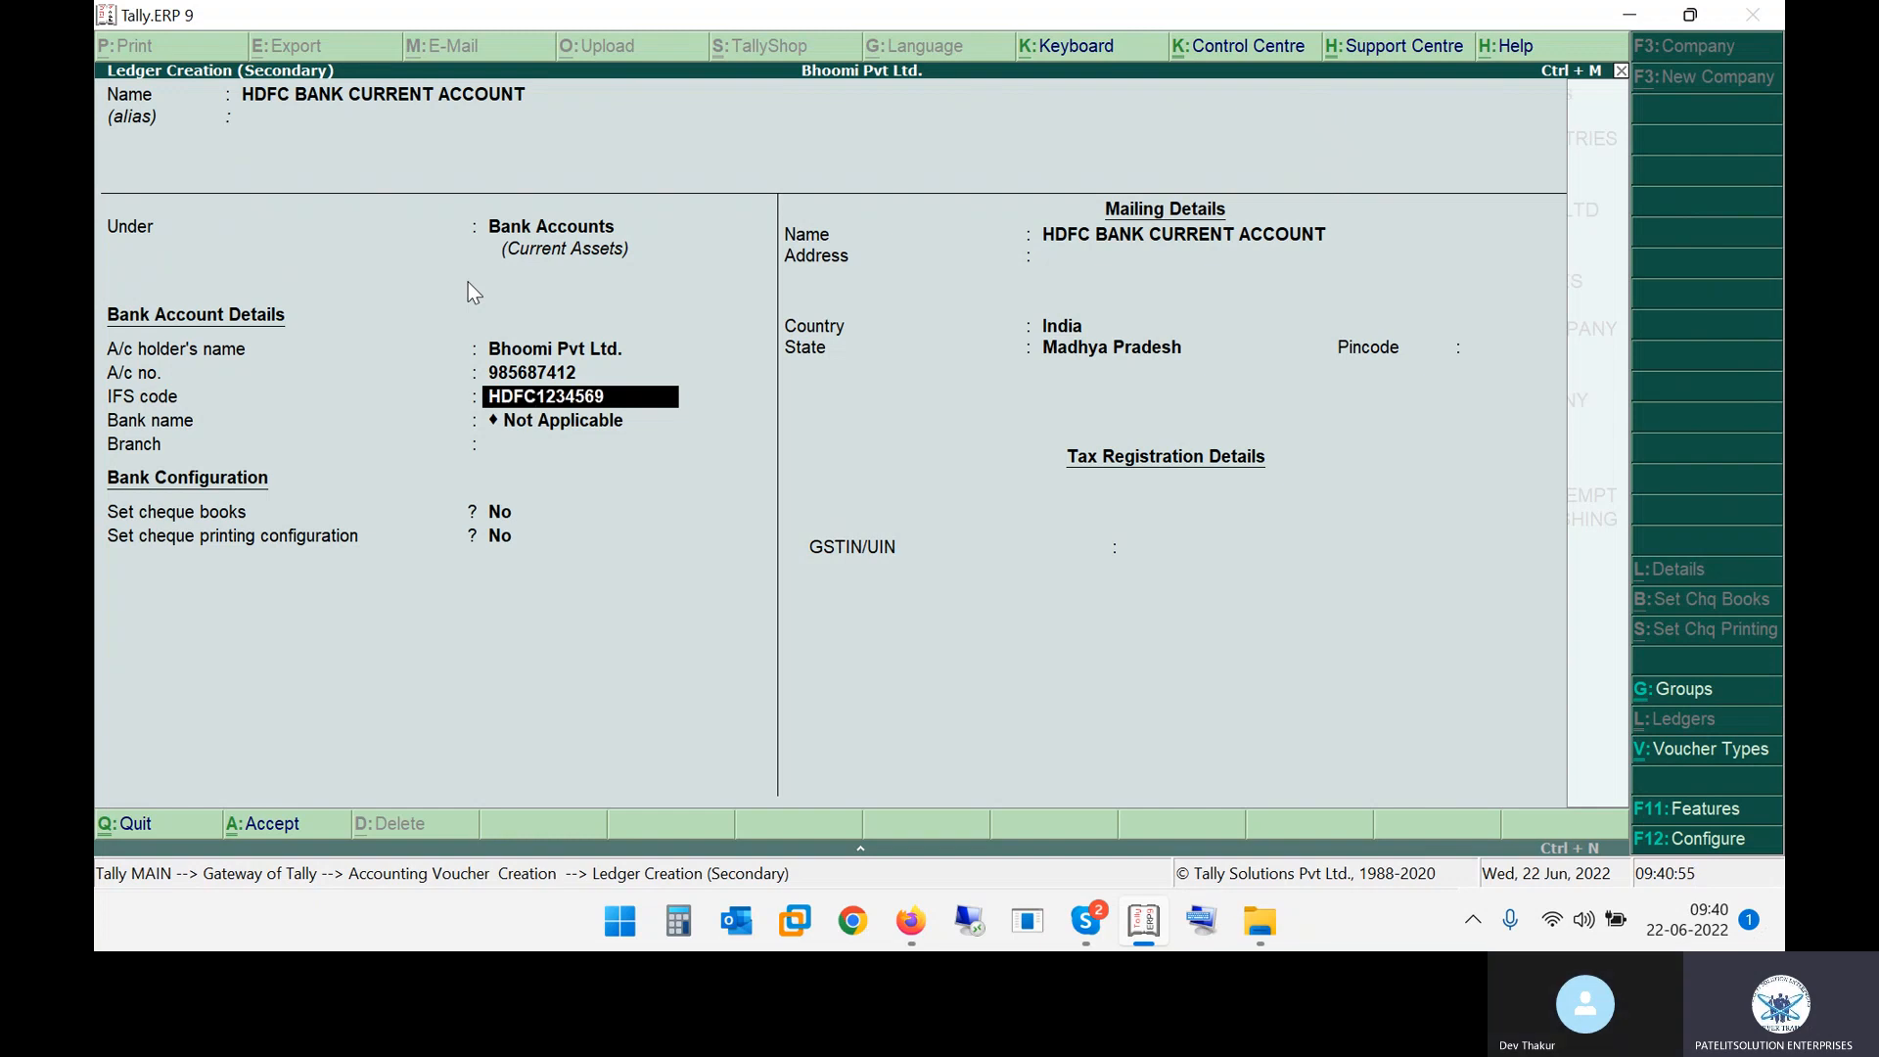
key(Return)
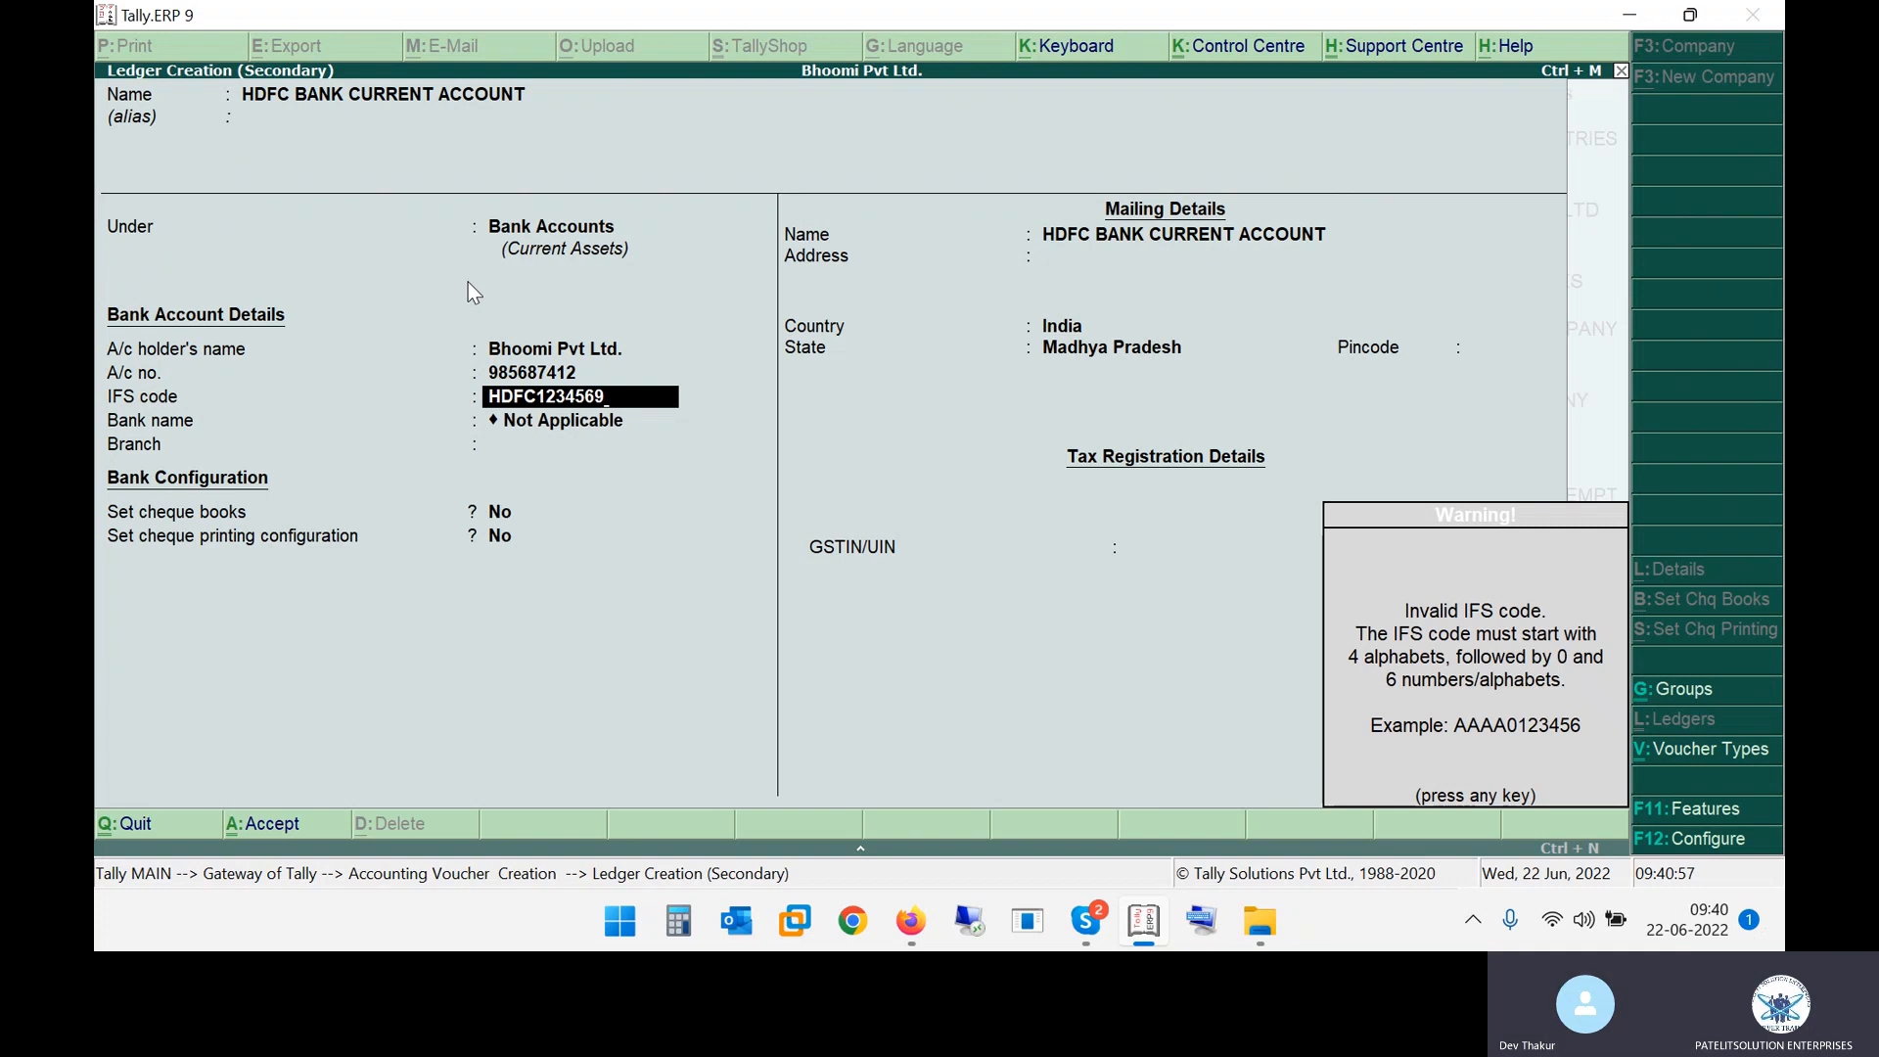
key(Return)
text(BHOPAL)
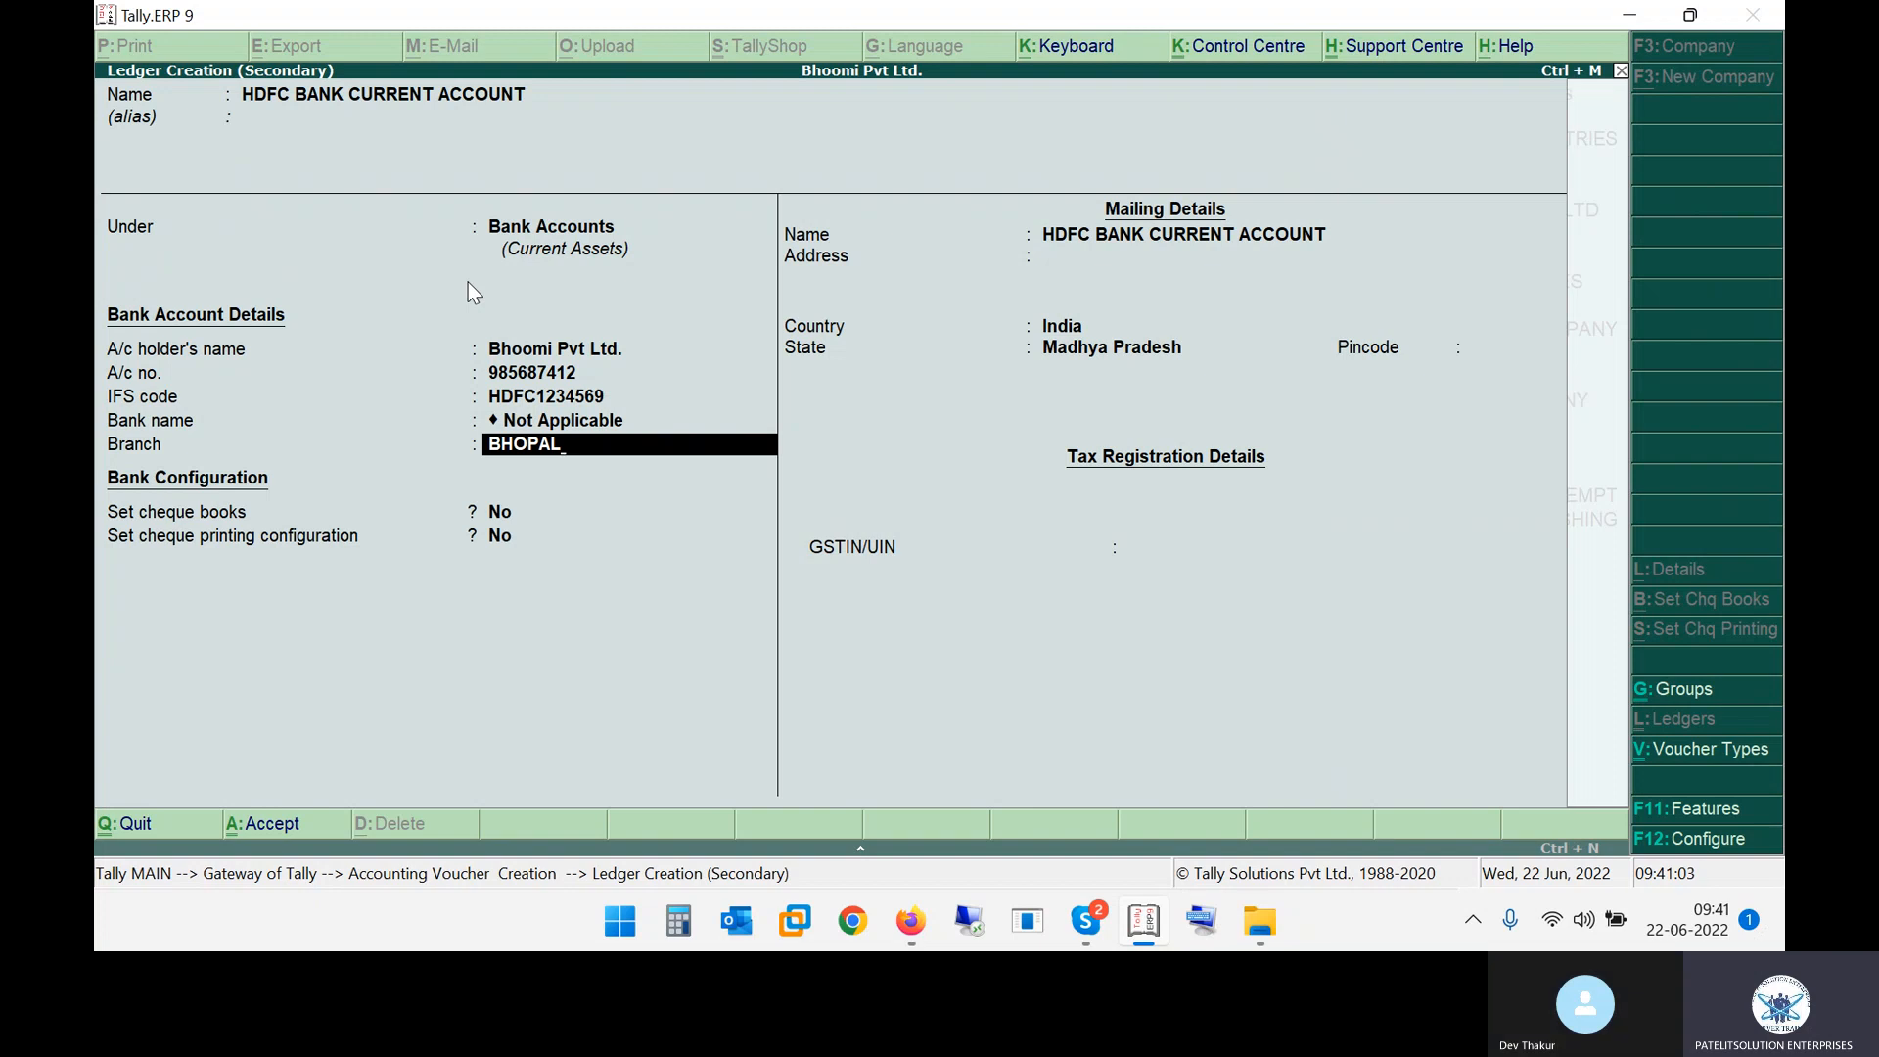
key(Return)
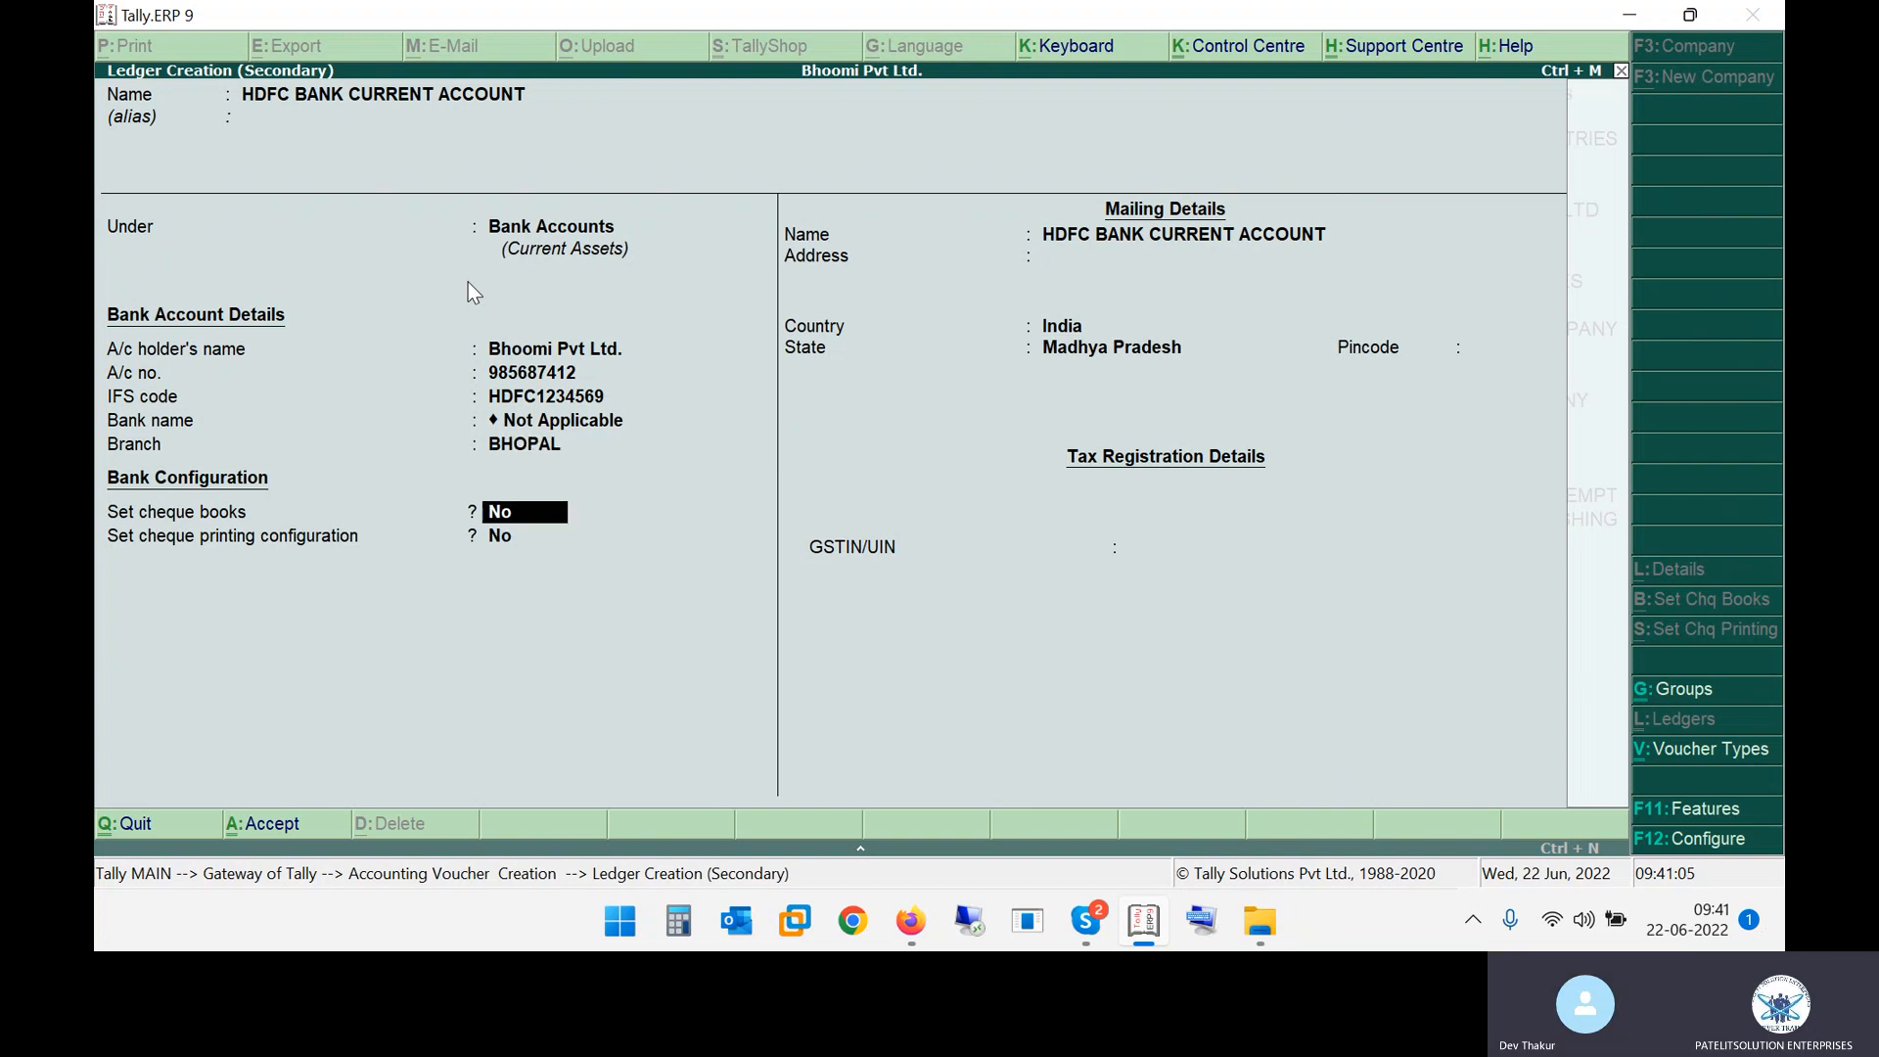
Set the ledger's address to BHOPAL and save the ledger with the remaining defaults
key(Return)
key(Return)
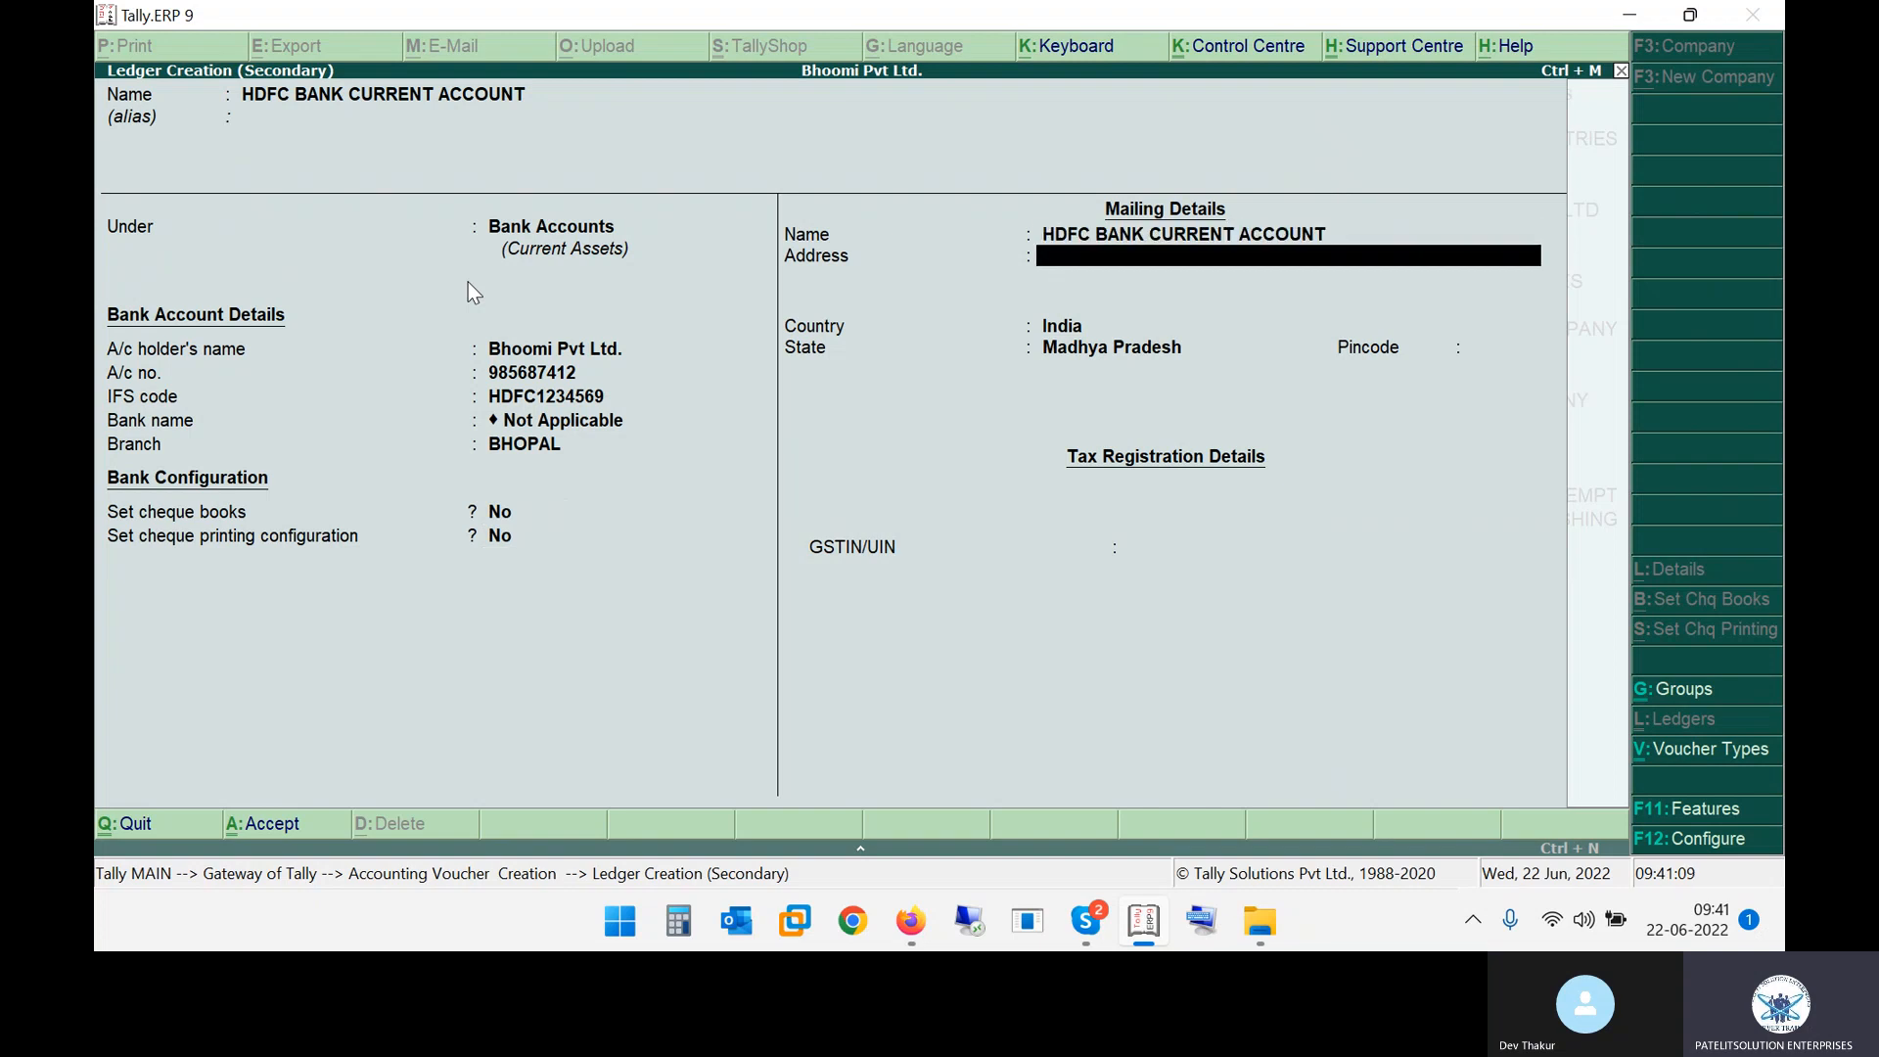
text(BHOPAL)
key(Return)
key(Return)
key(Return)
key(Return)
key(Return)
key(Return)
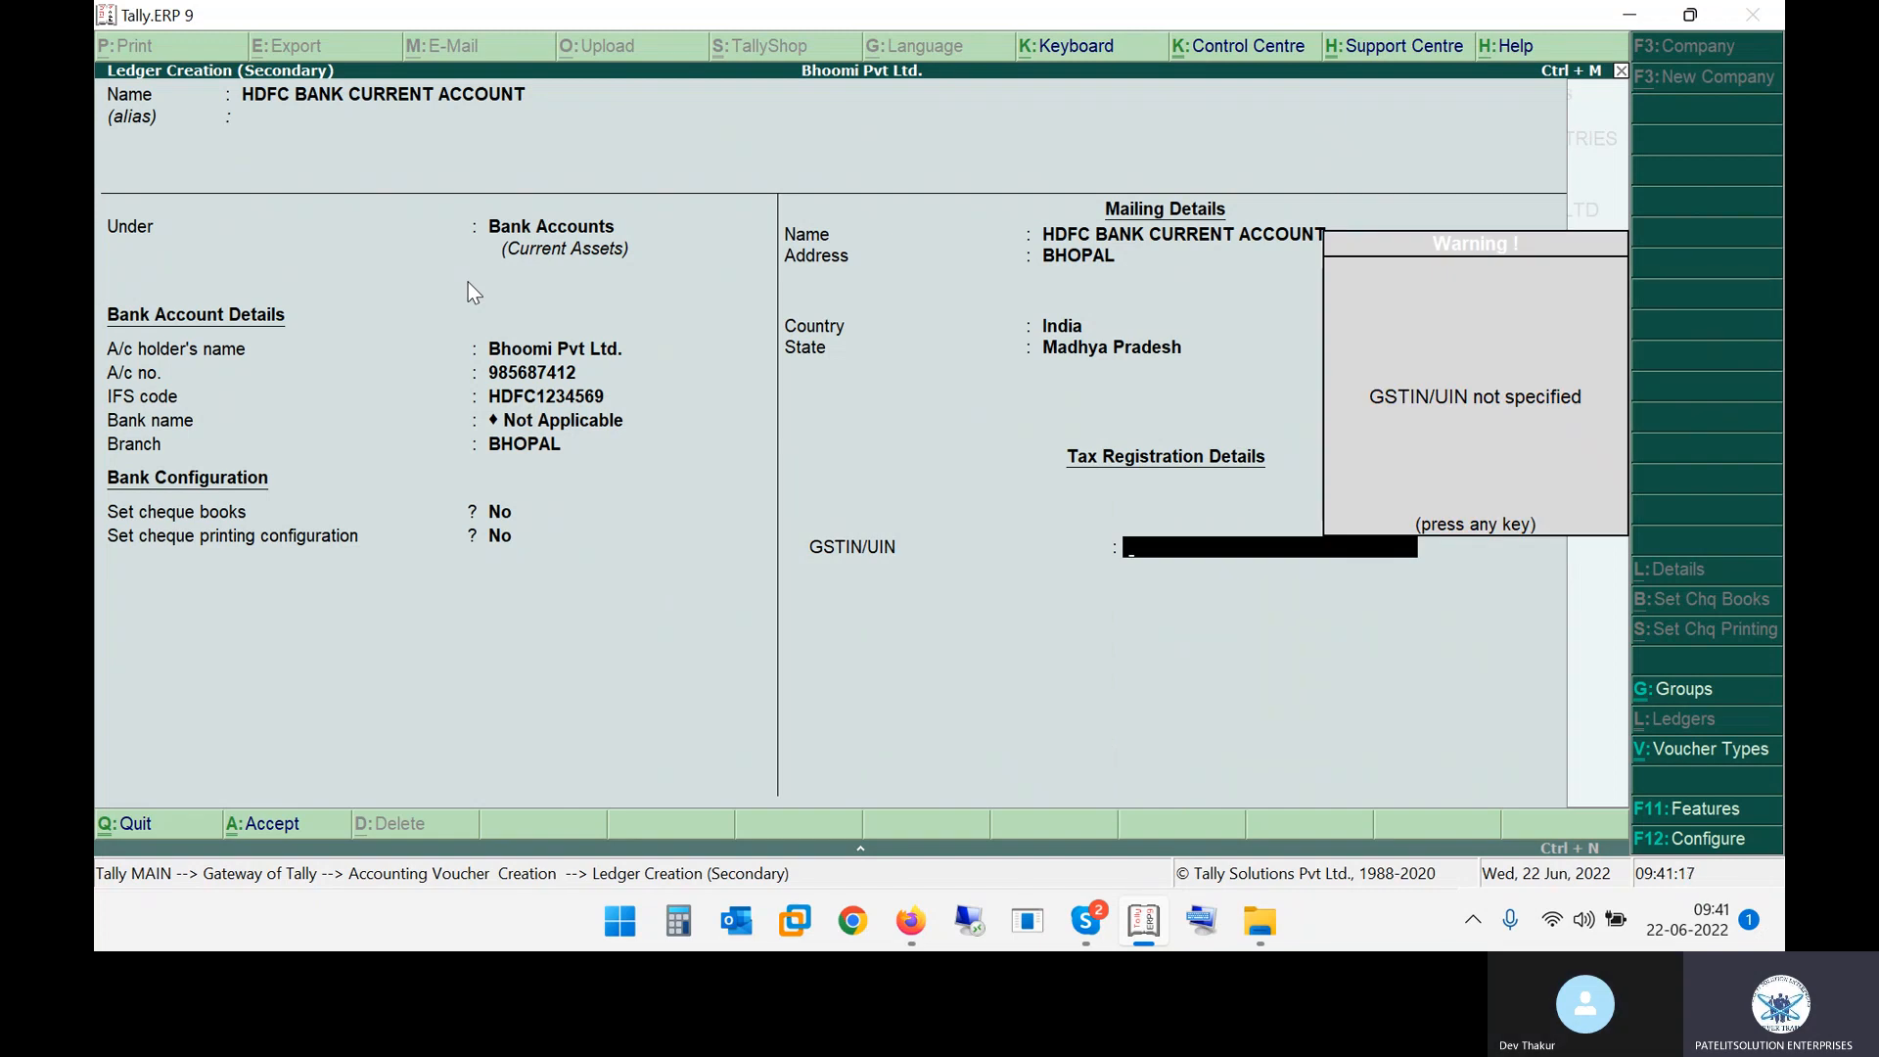
key(Return)
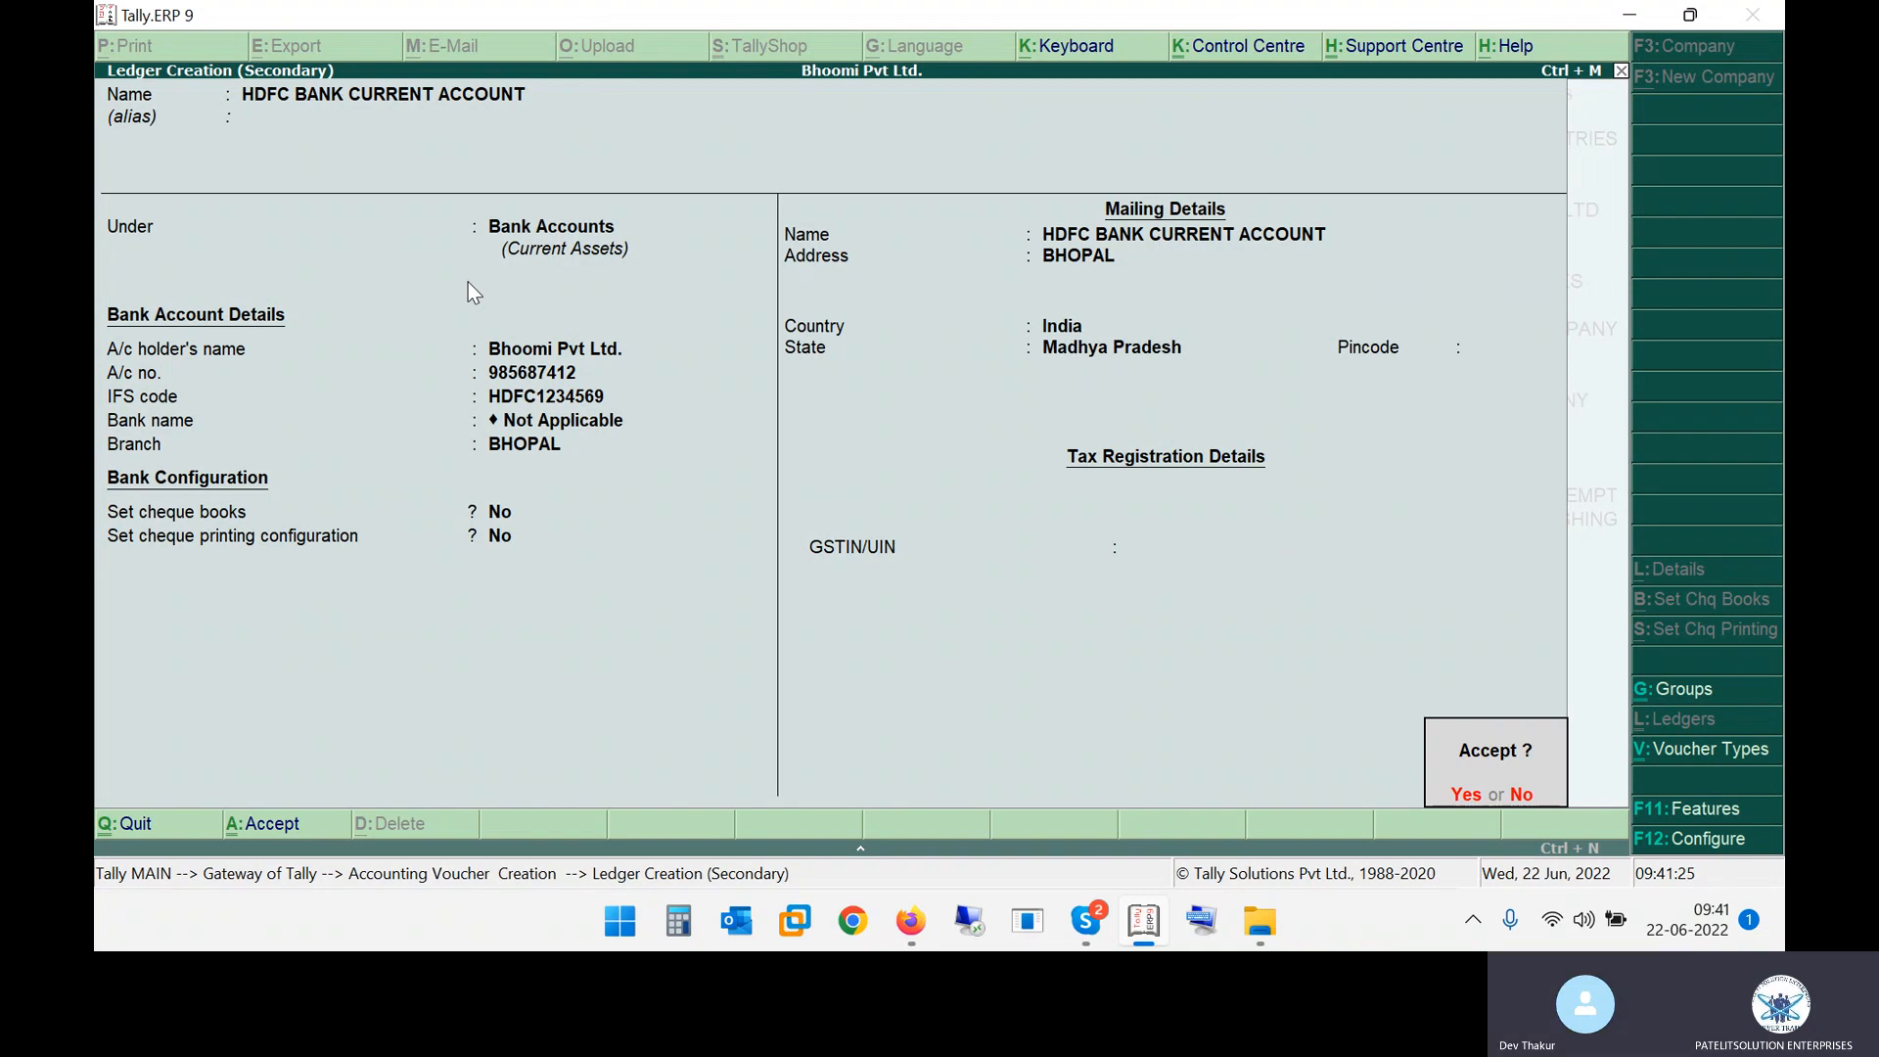
key(Return)
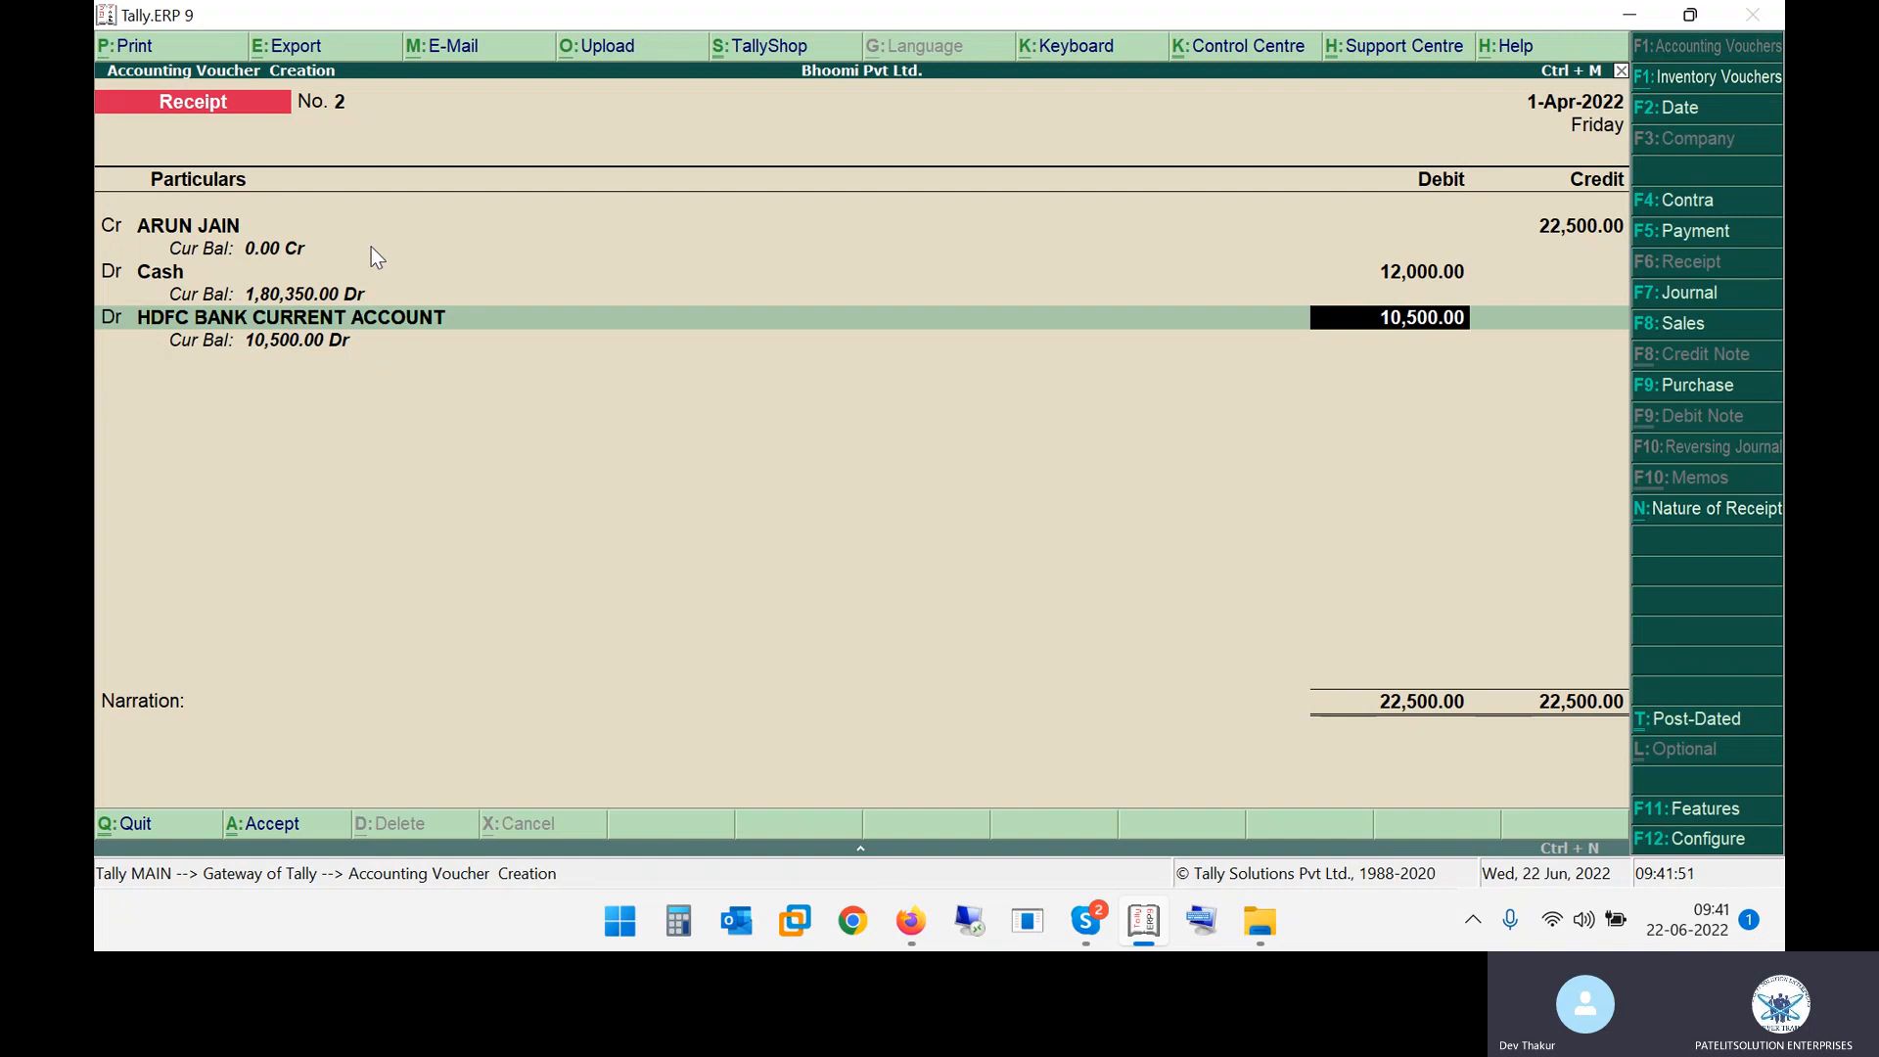
Check the notes, accept 10,500 as the HDFC BANK CURRENT ACCOUNT debit and save receipt No. 2
key(alt+Tab)
drag(329, 365, 378, 366)
key(alt+Tab)
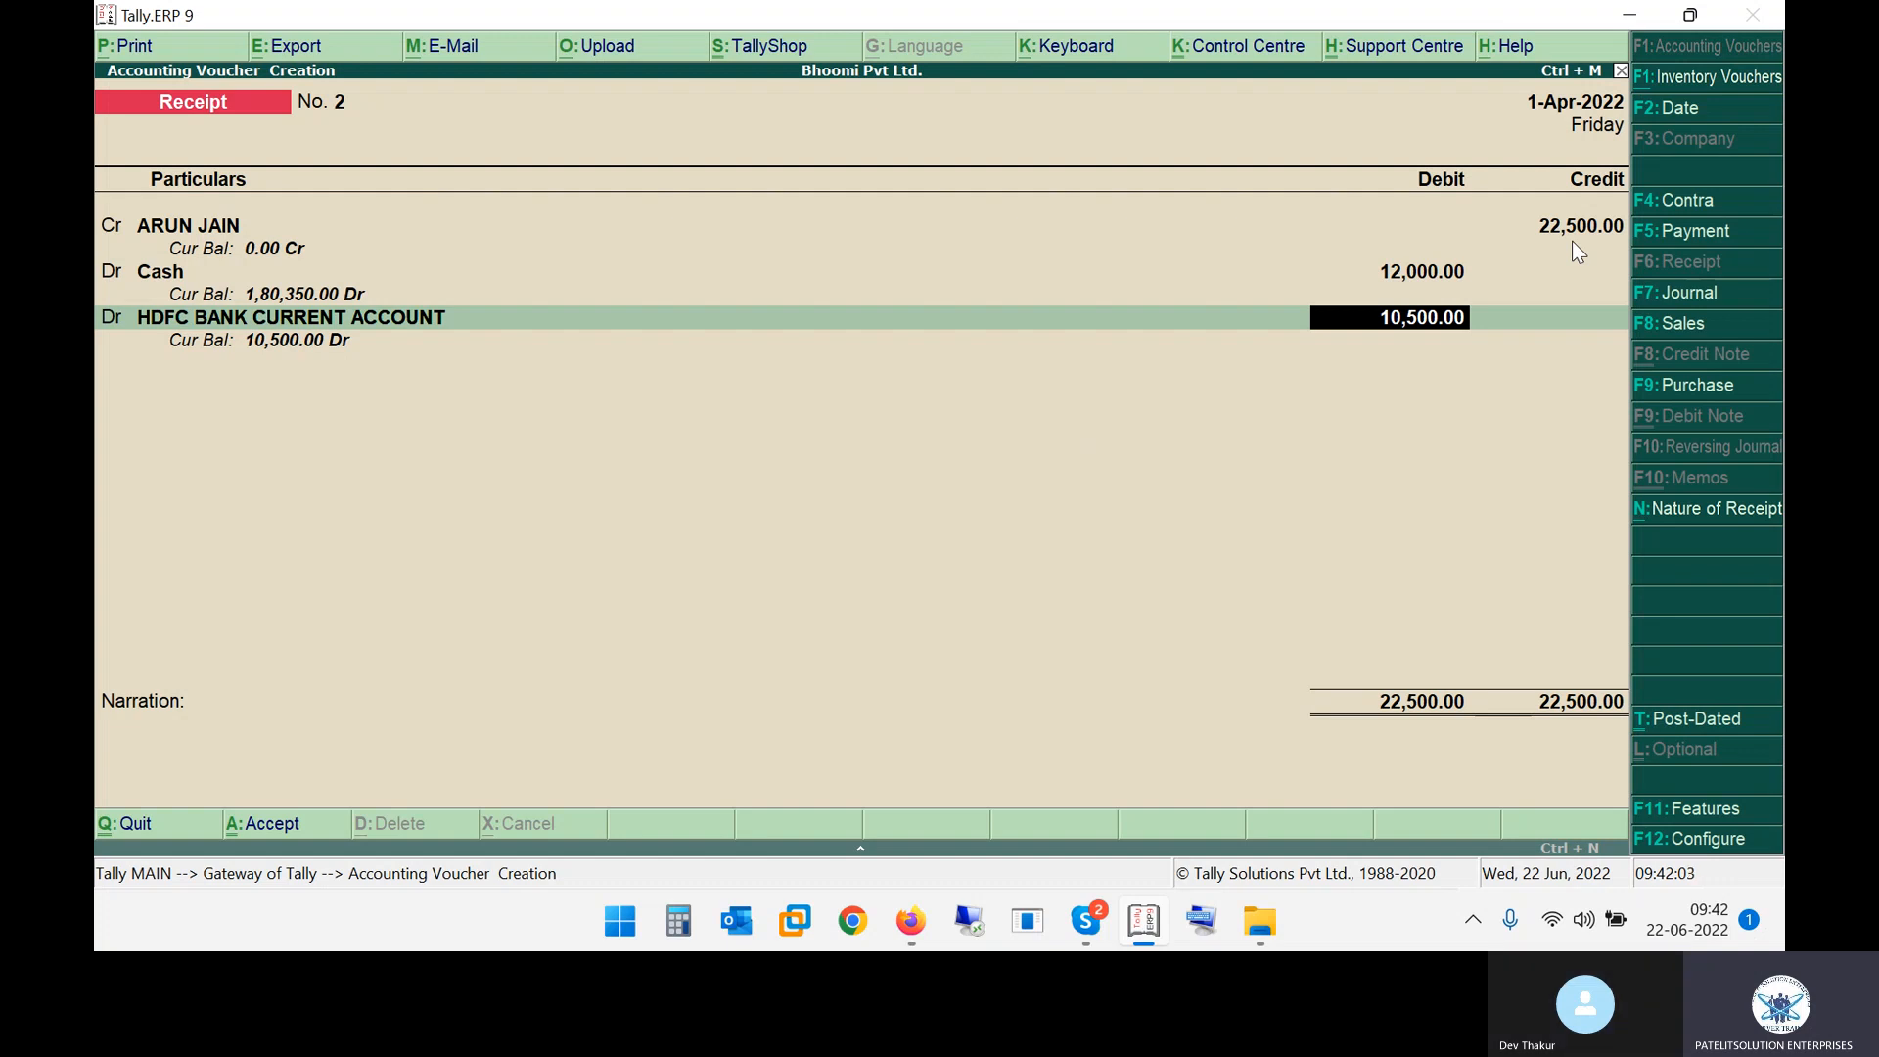
key(Return)
key(Return)
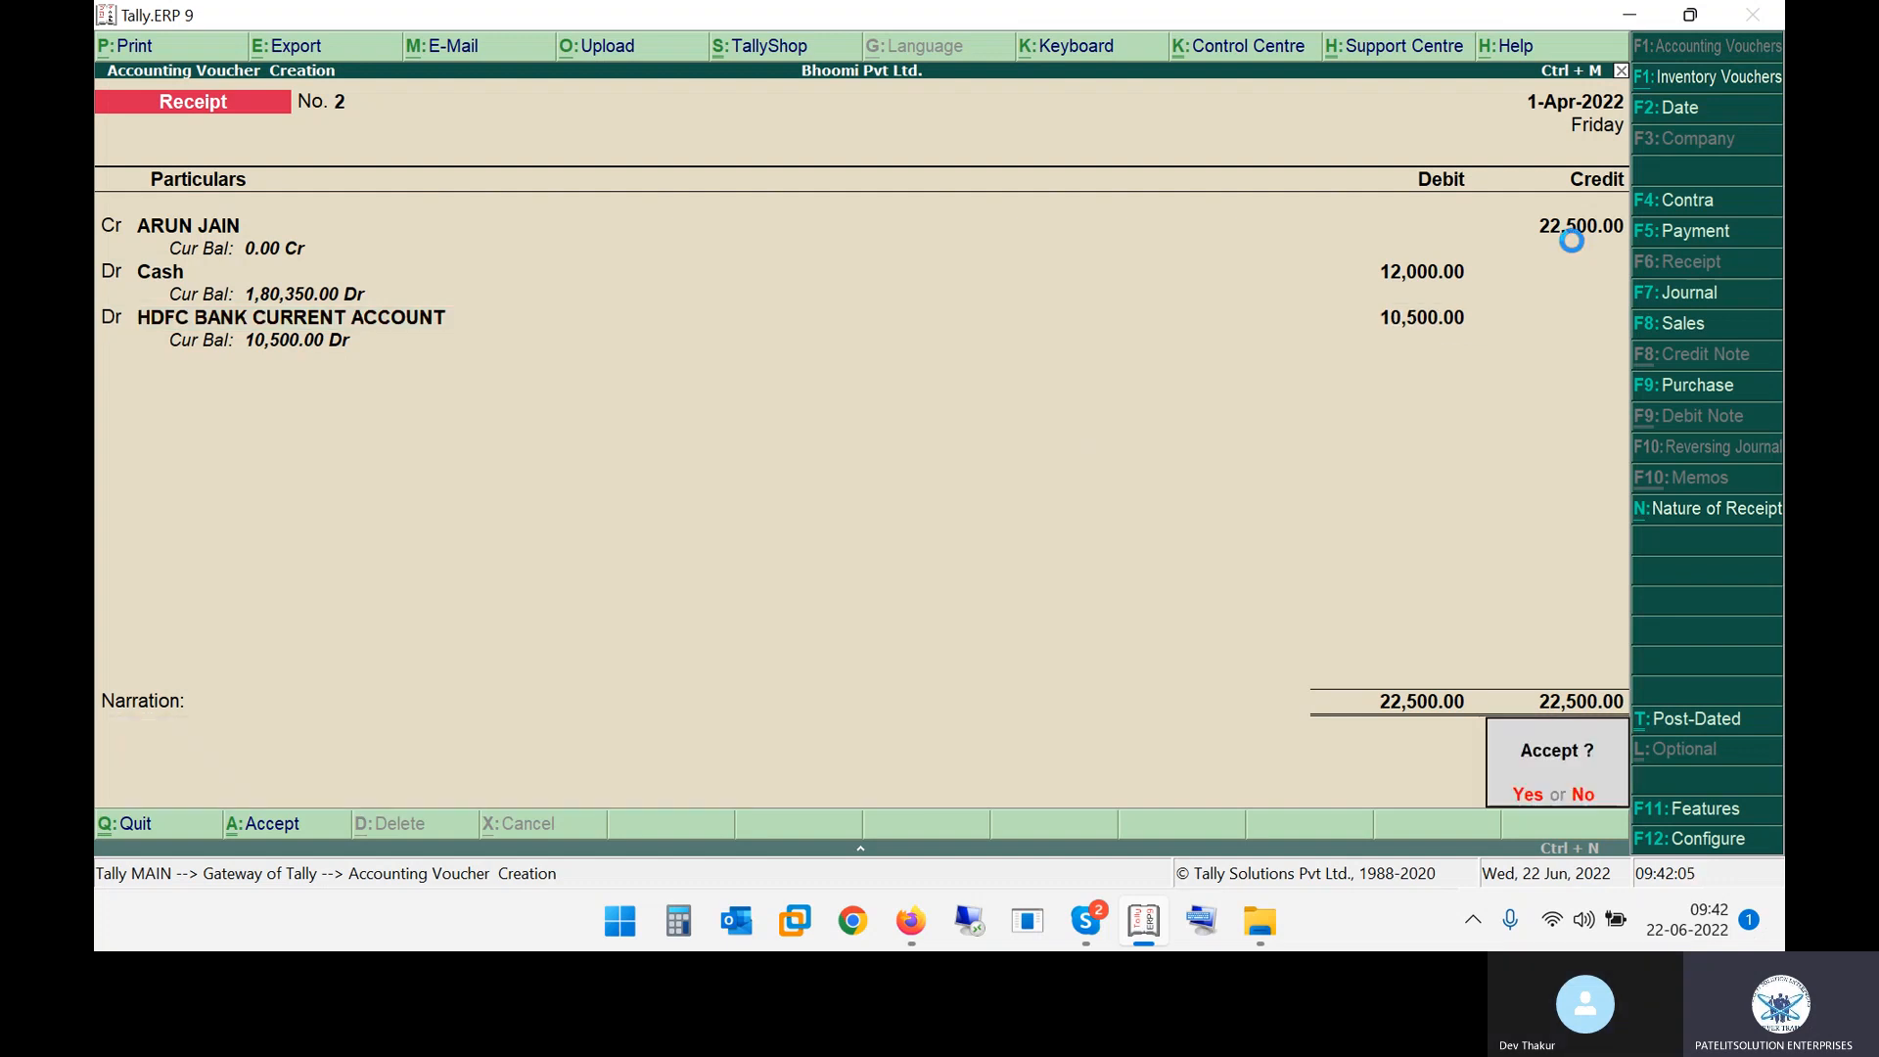
key(Return)
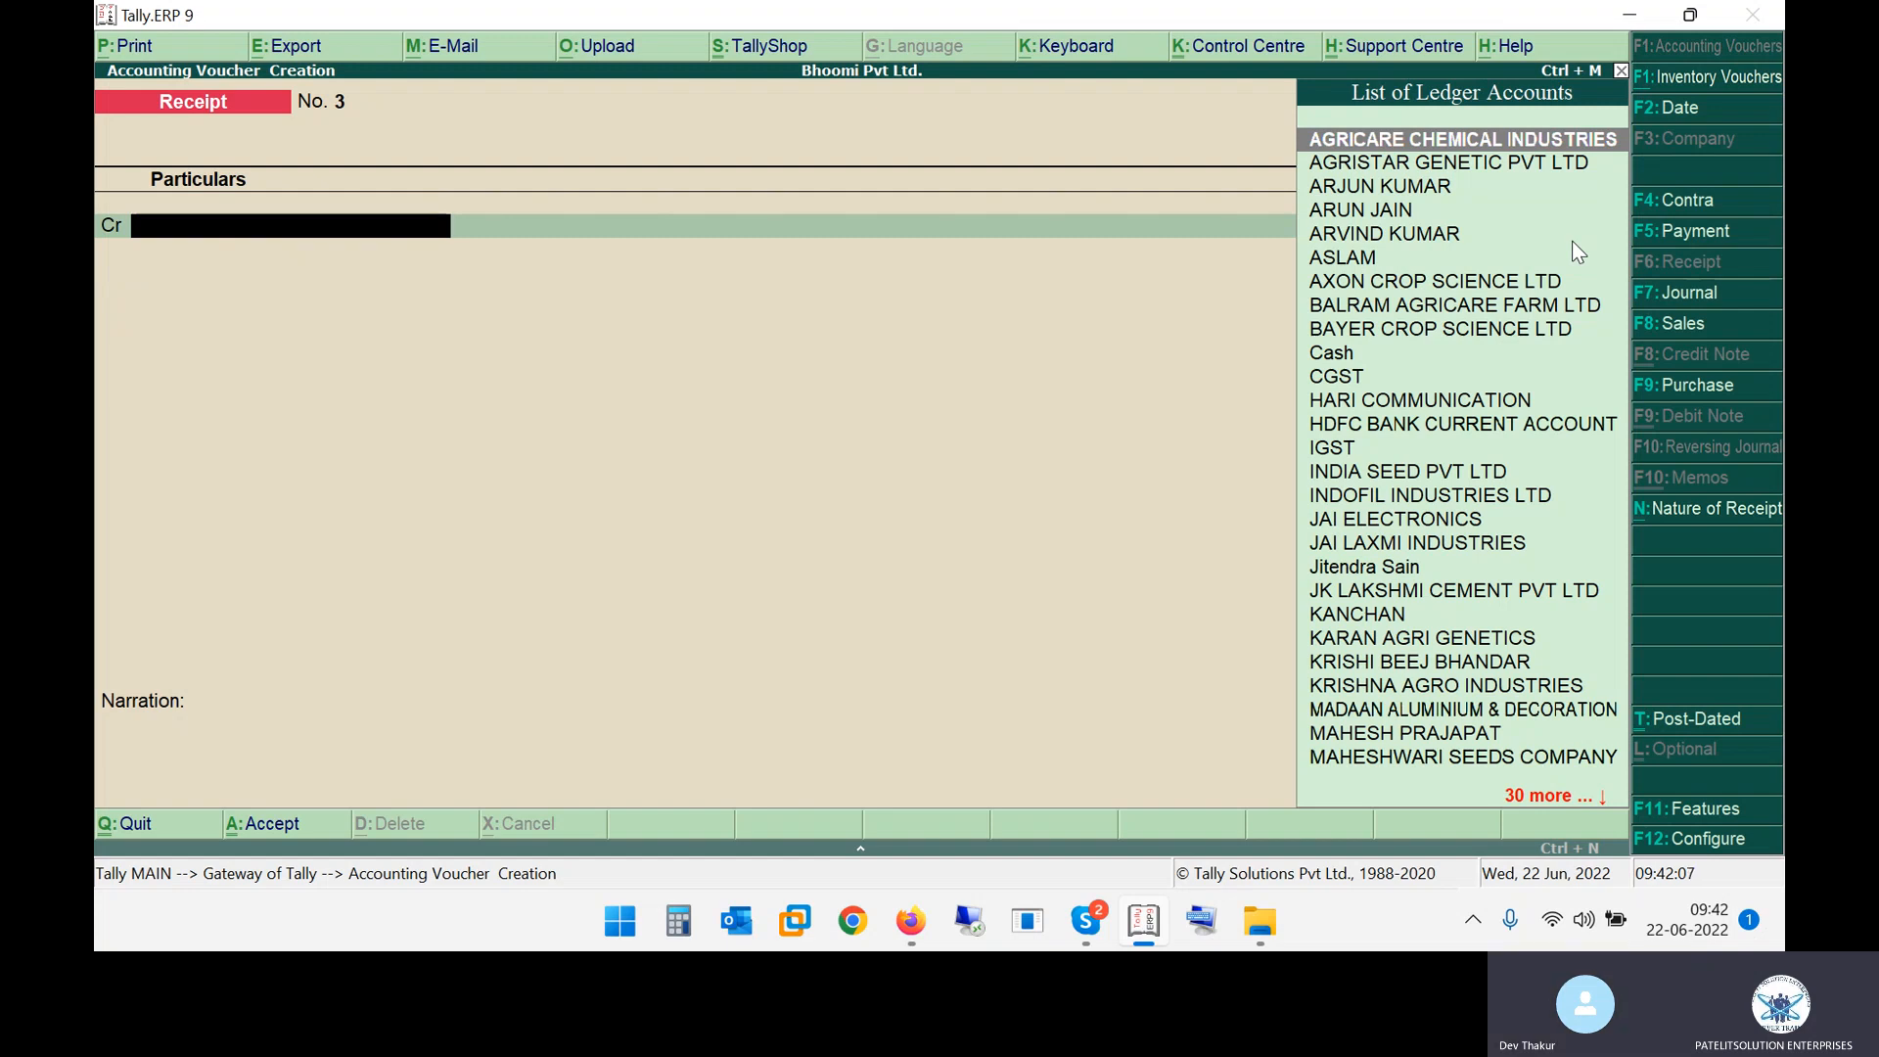
Check the notes and set the date of receipt No. 3 to 2-Jun-2022
key(alt+Tab)
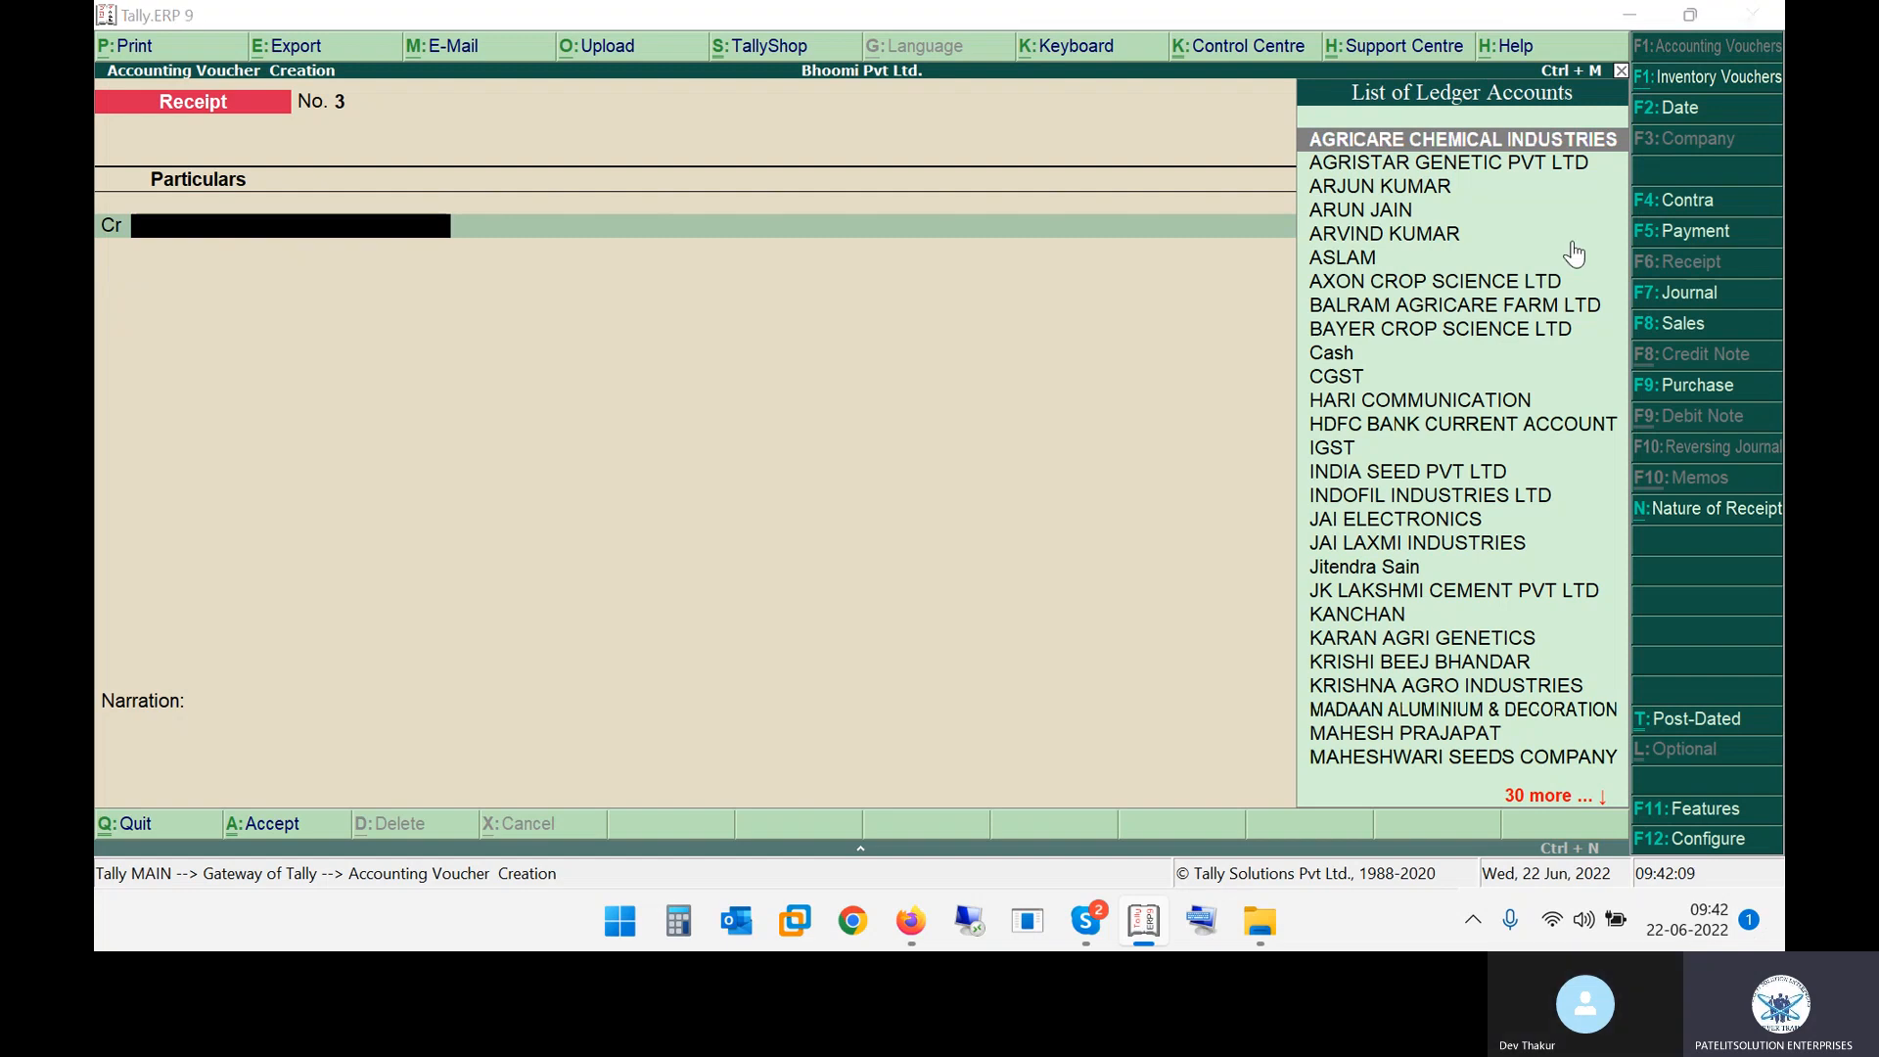
drag(466, 406, 615, 409)
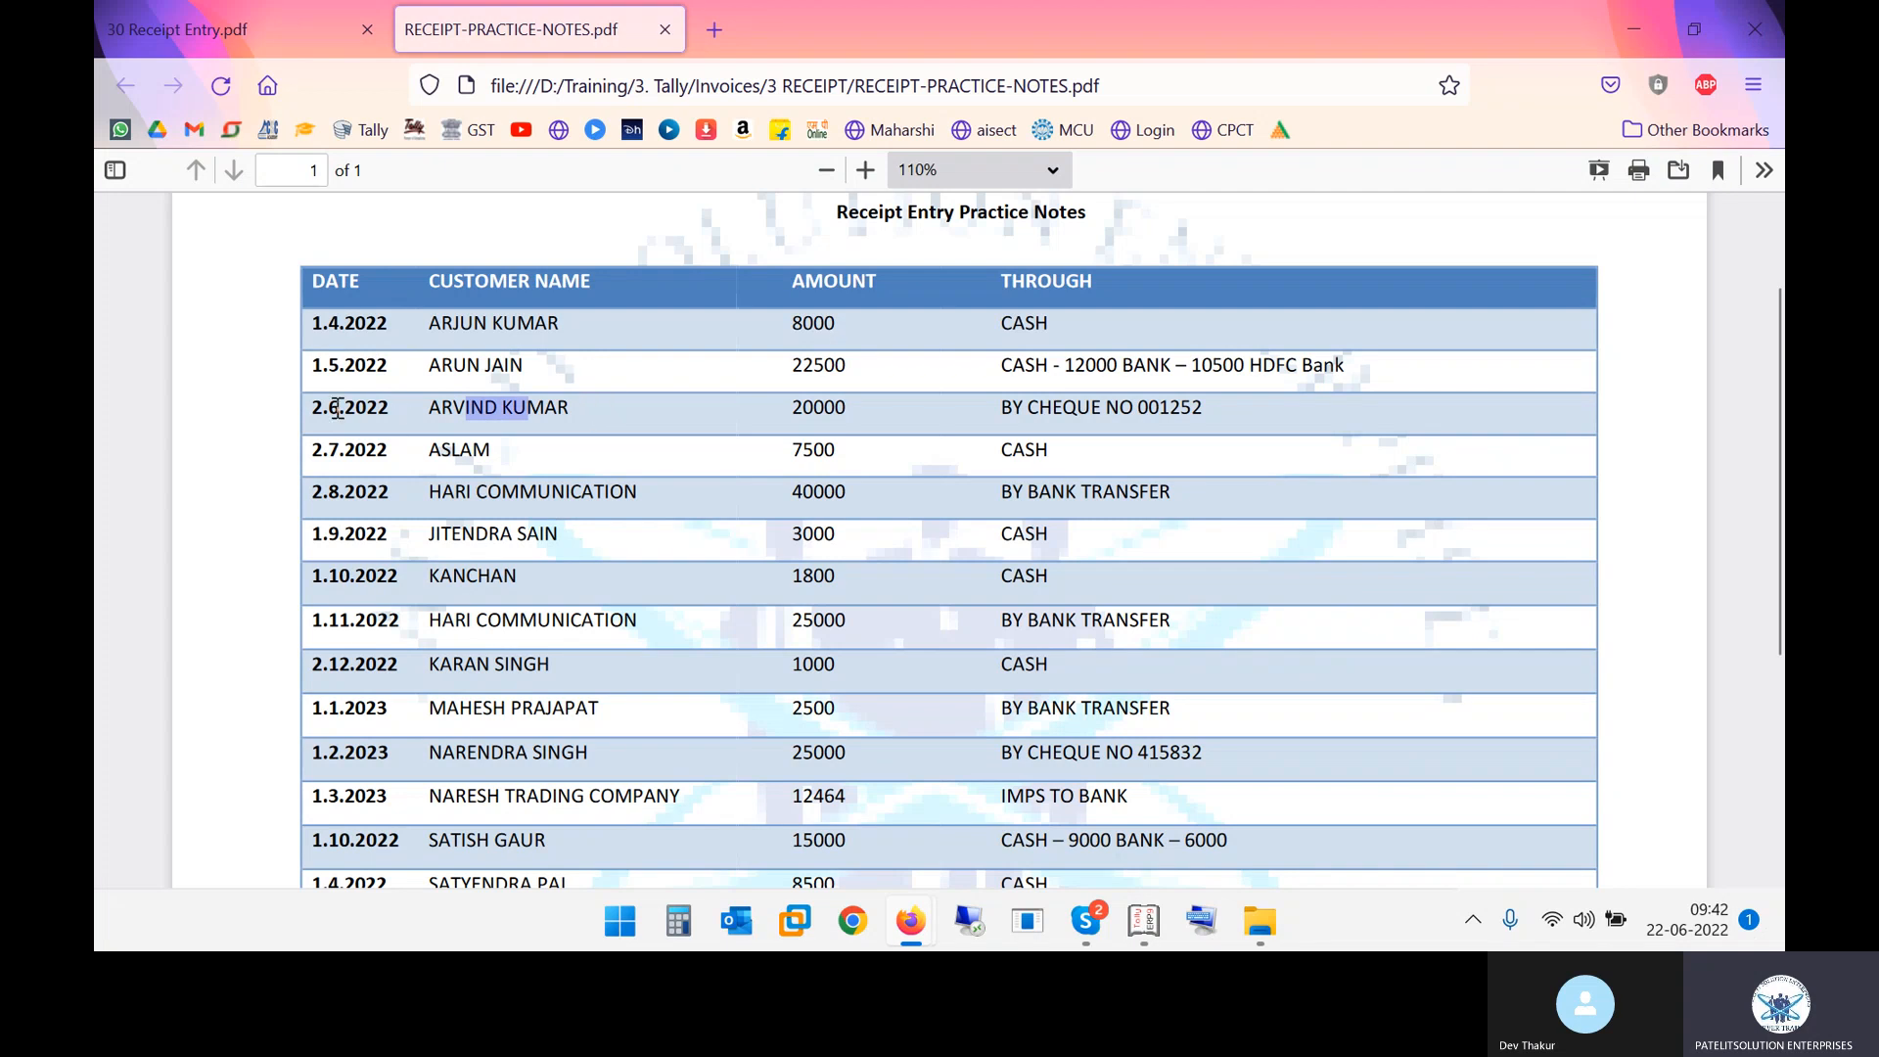
key(alt+Tab)
text(2-6)
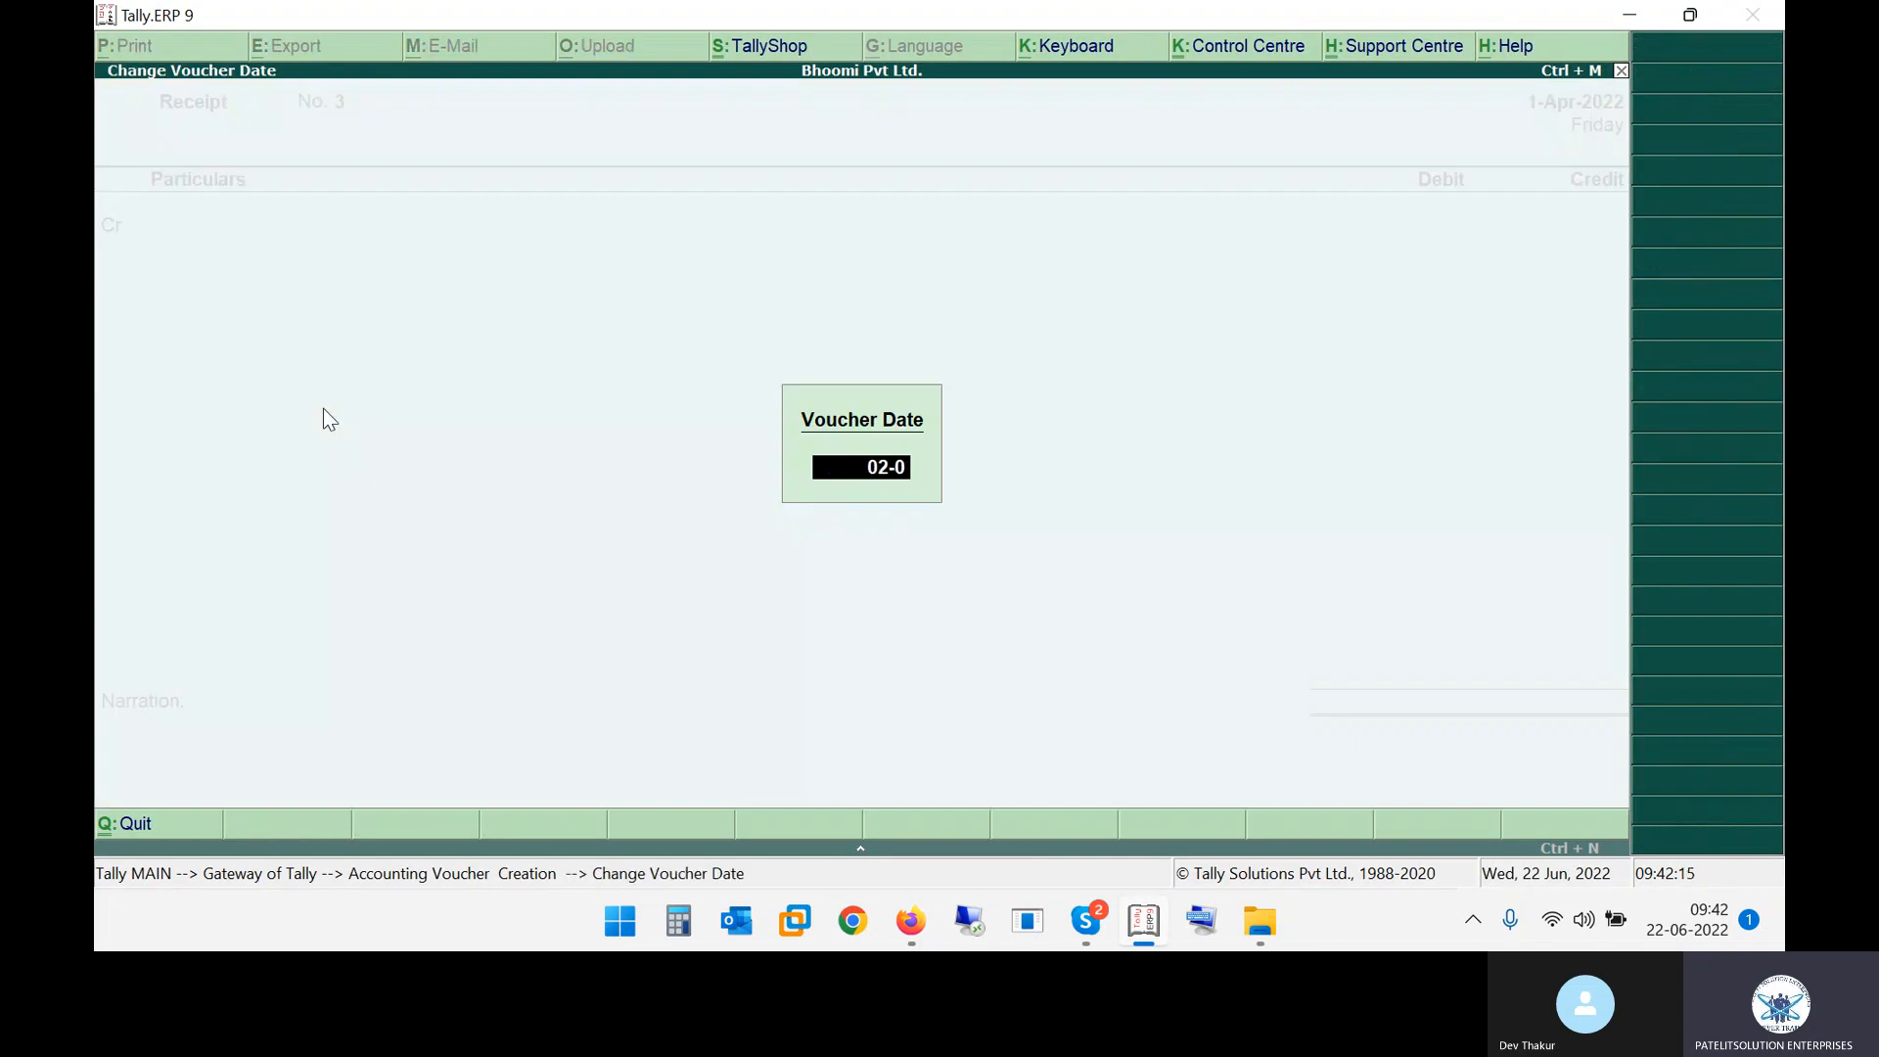
key(Return)
key(alt+Tab)
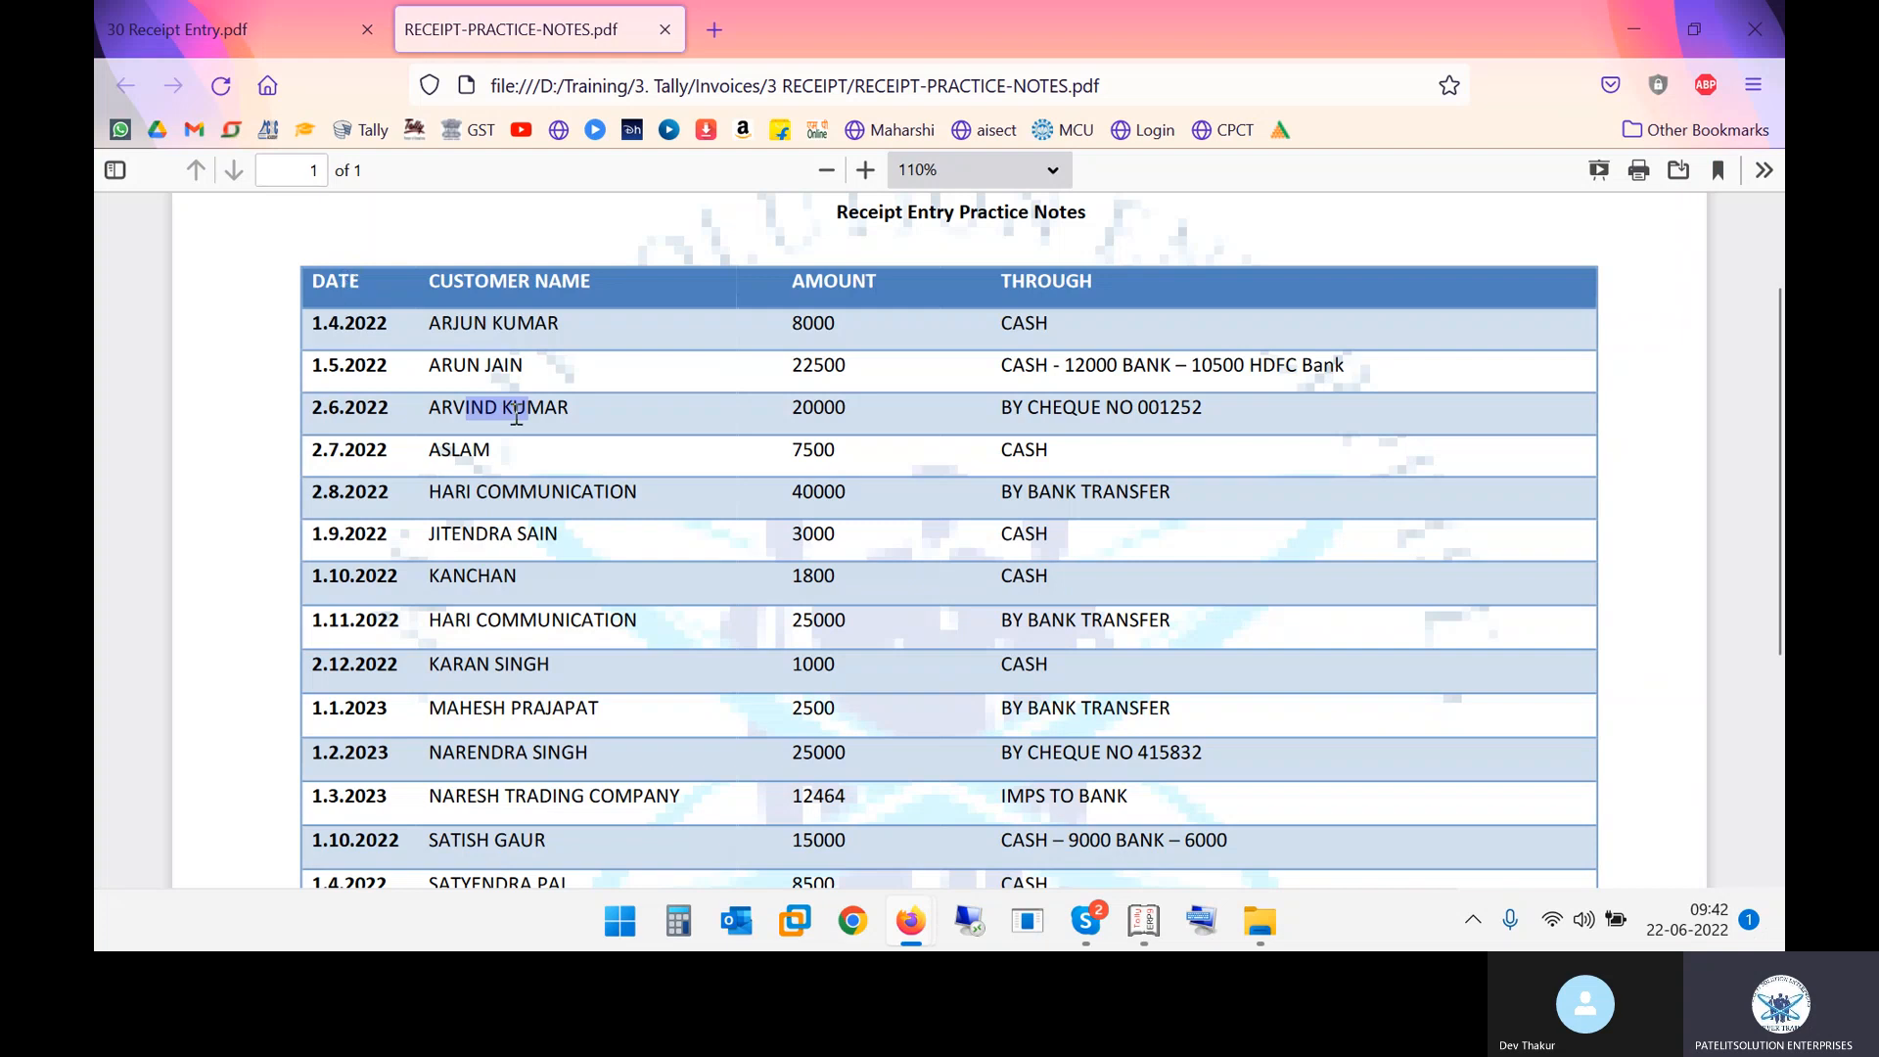
key(alt+Tab)
text(ARV)
key(Return)
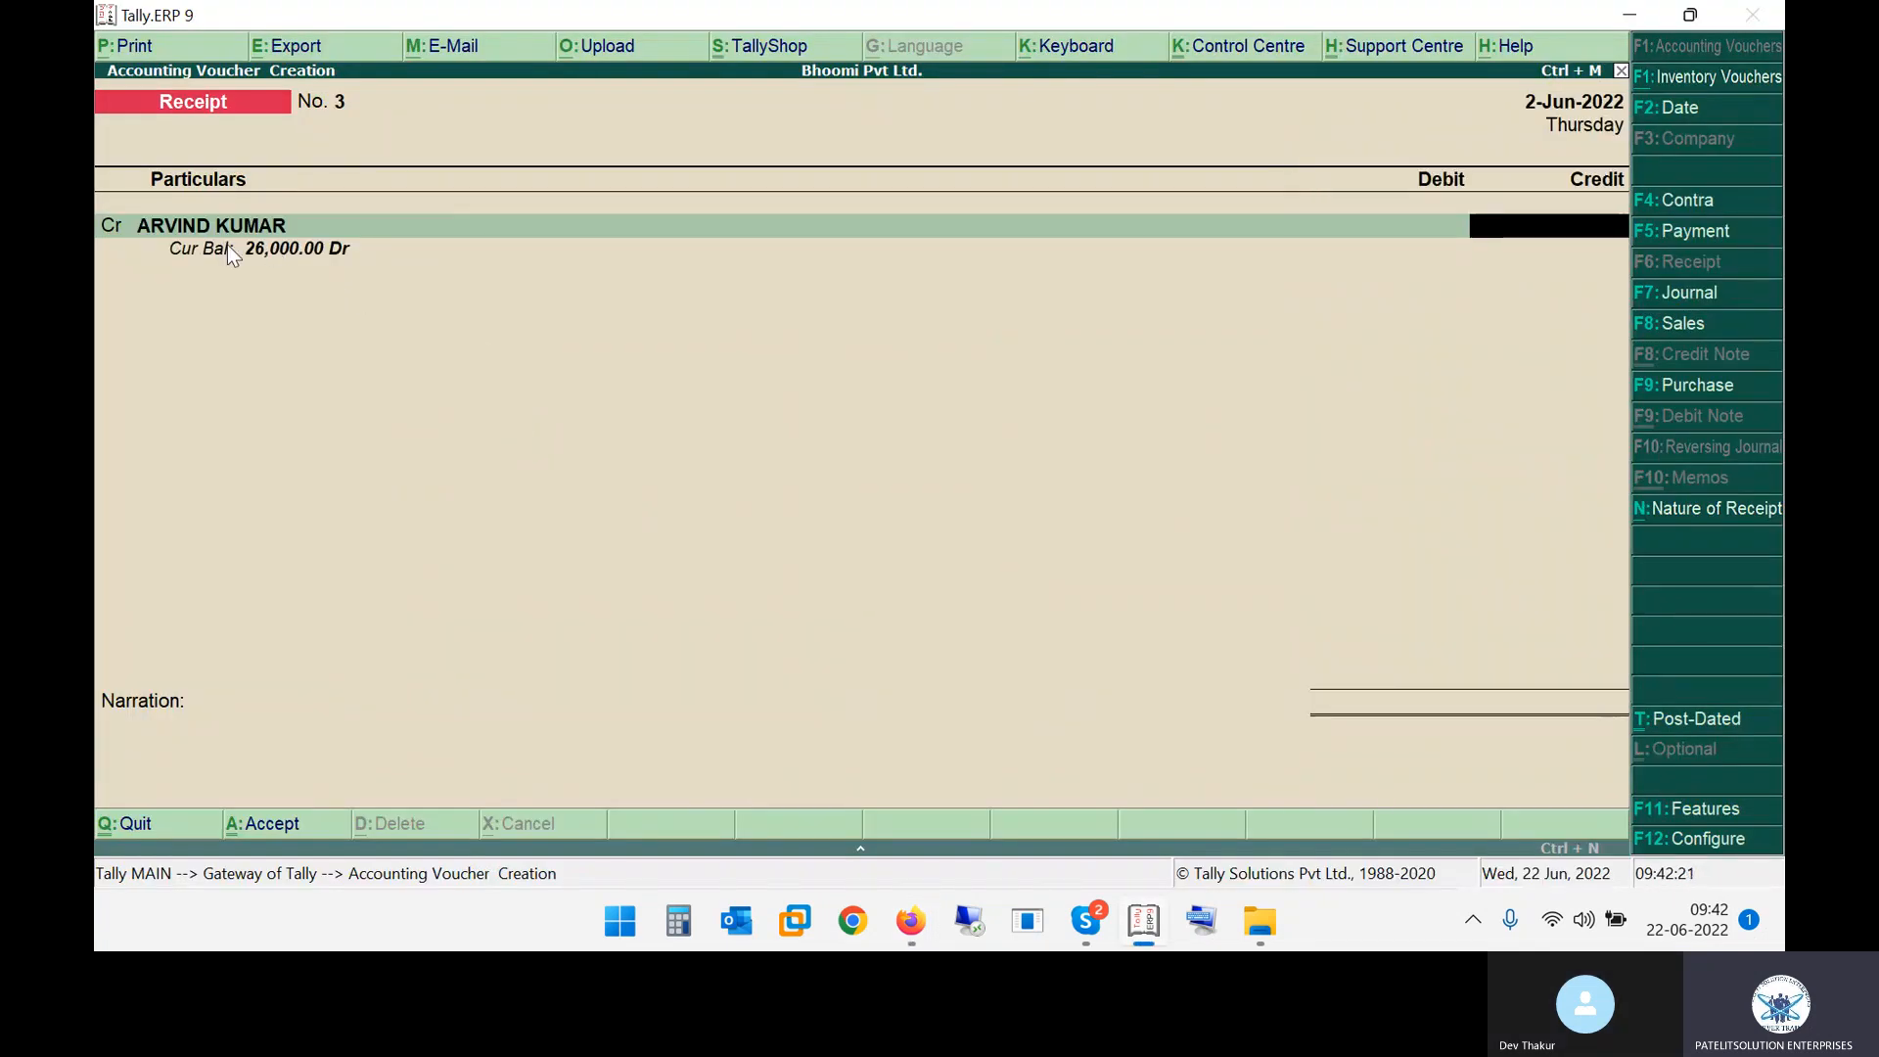
key(alt+Tab)
click(862, 397)
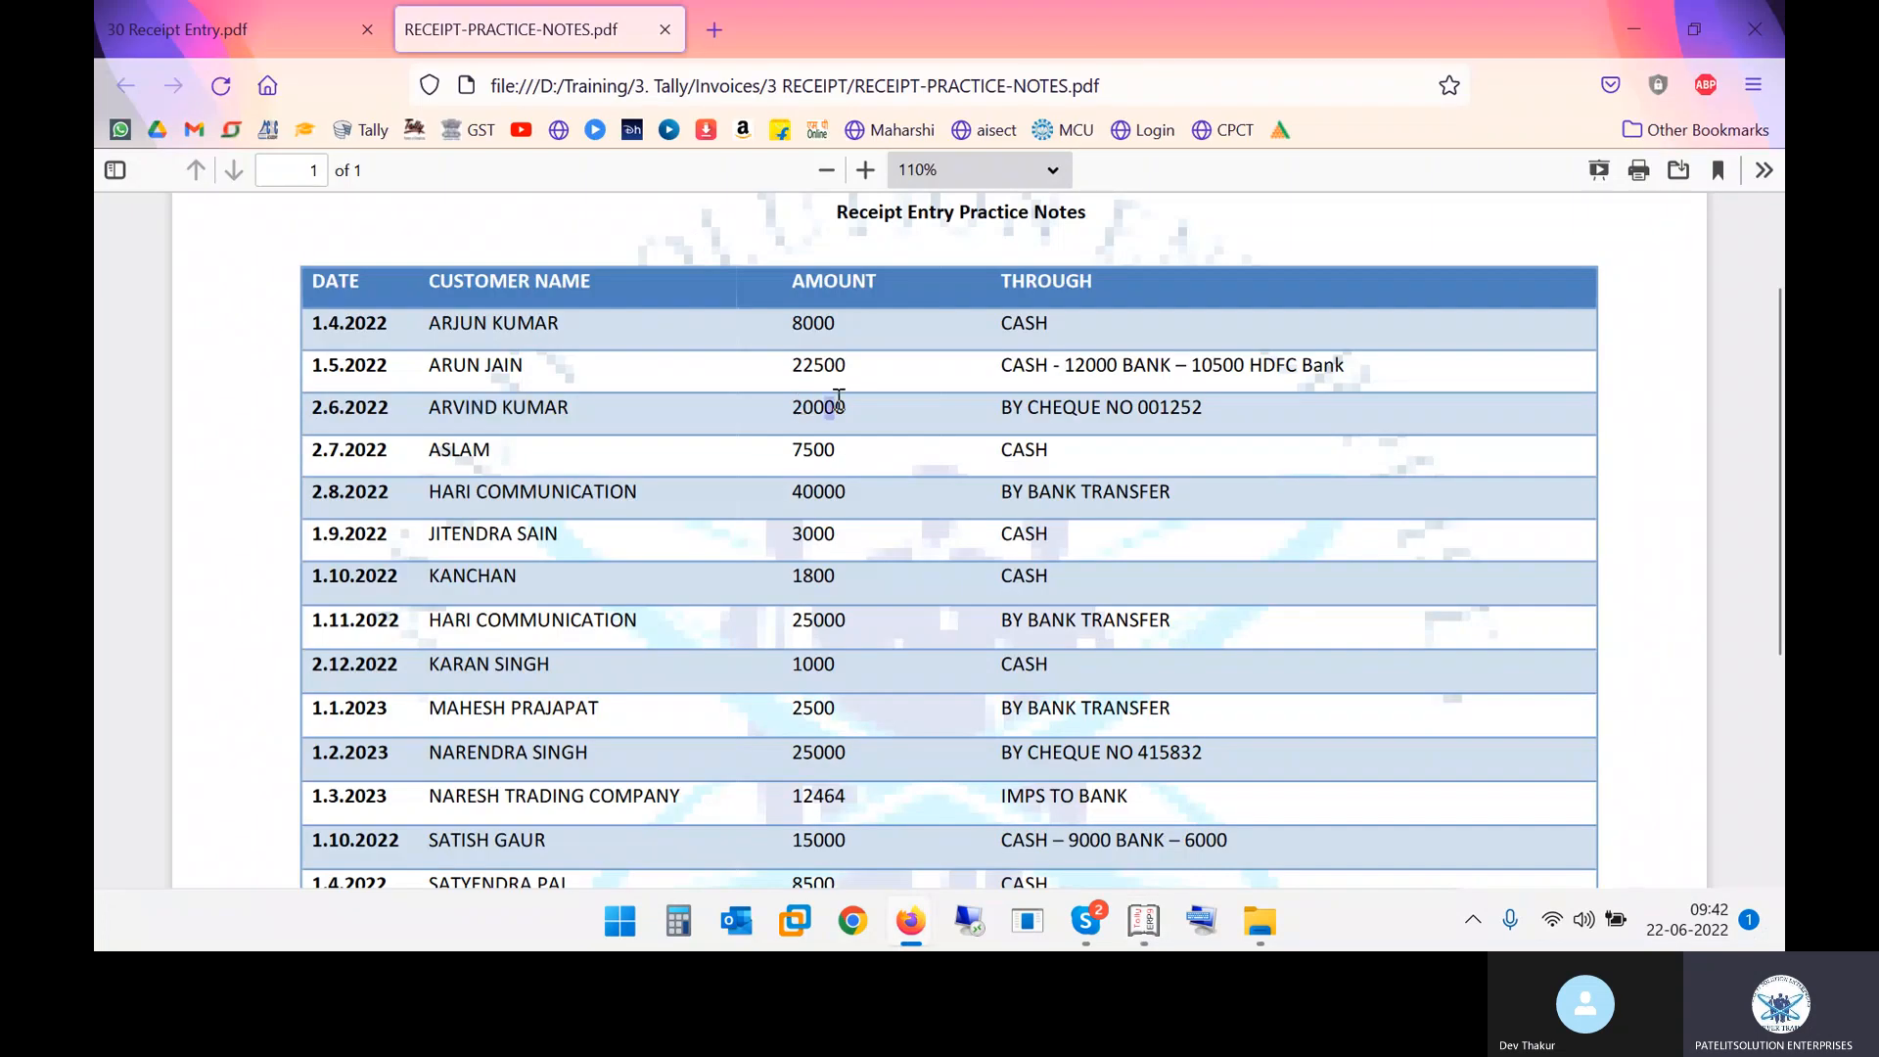
key(alt+Tab)
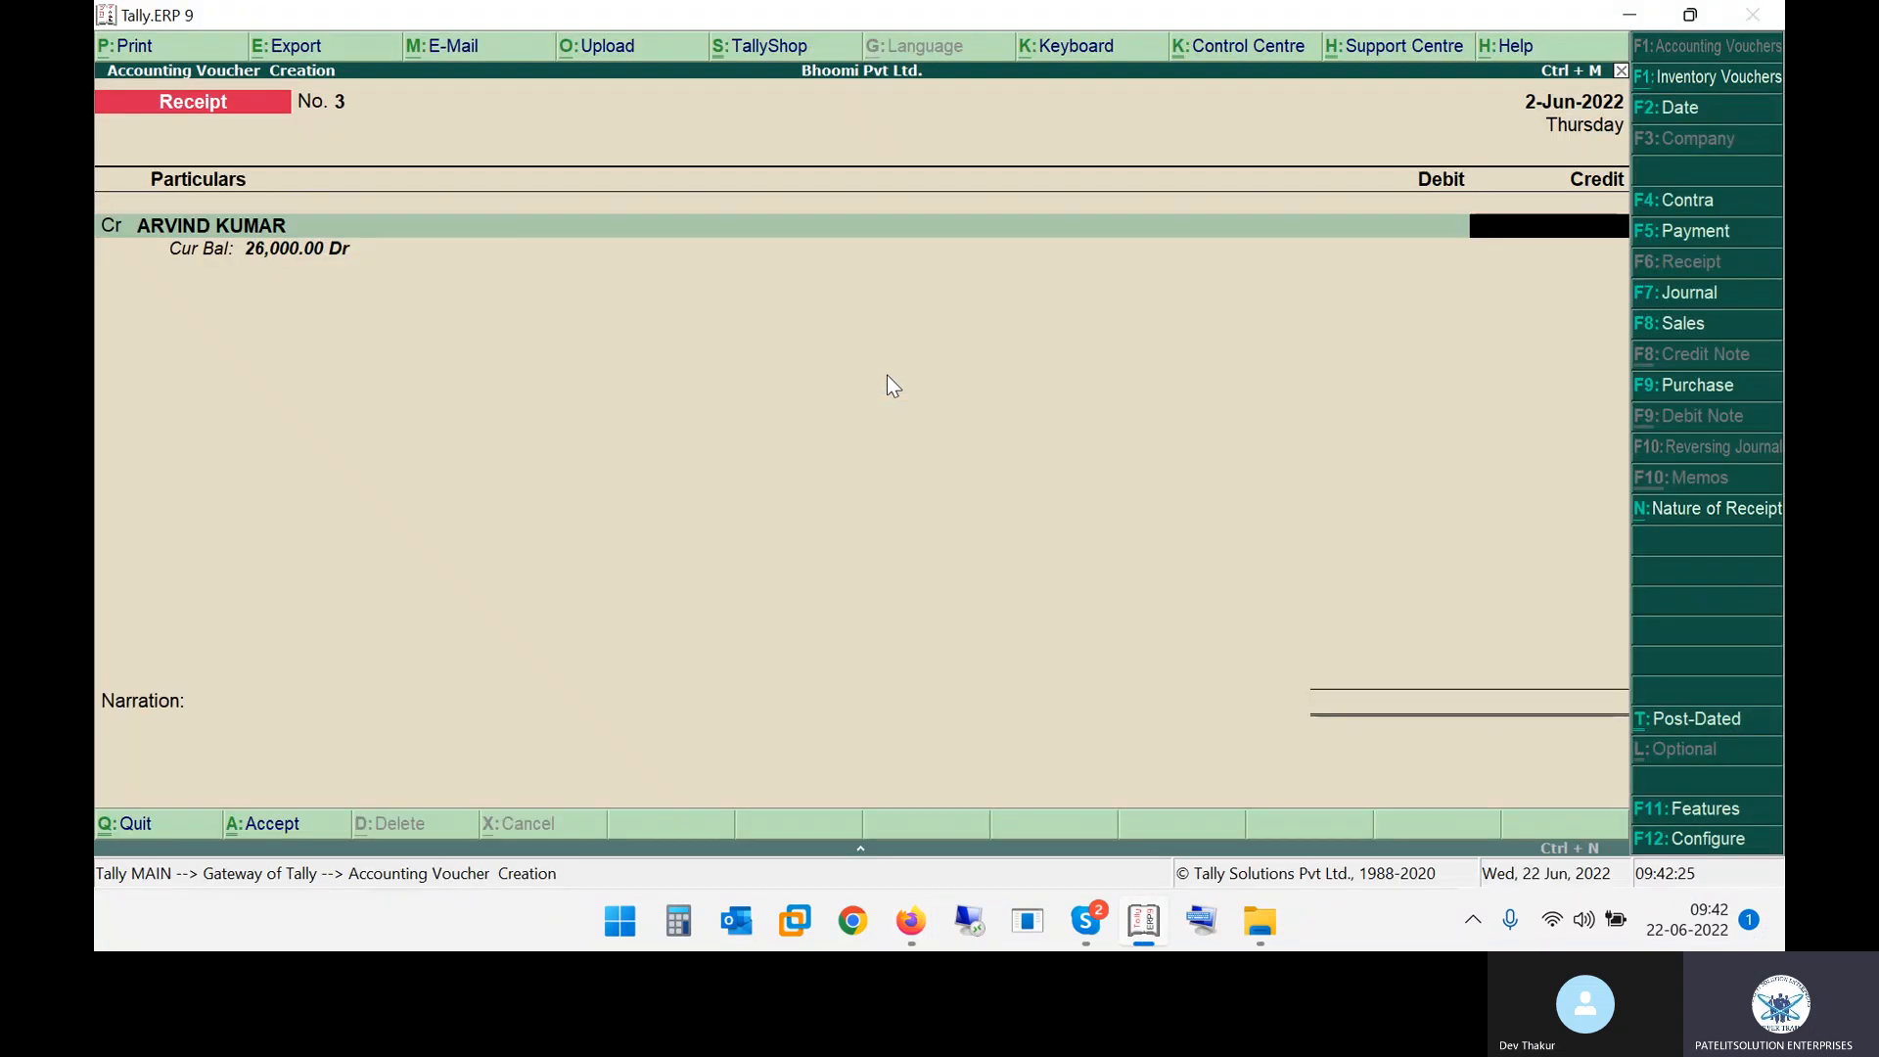
text(20000)
key(Return)
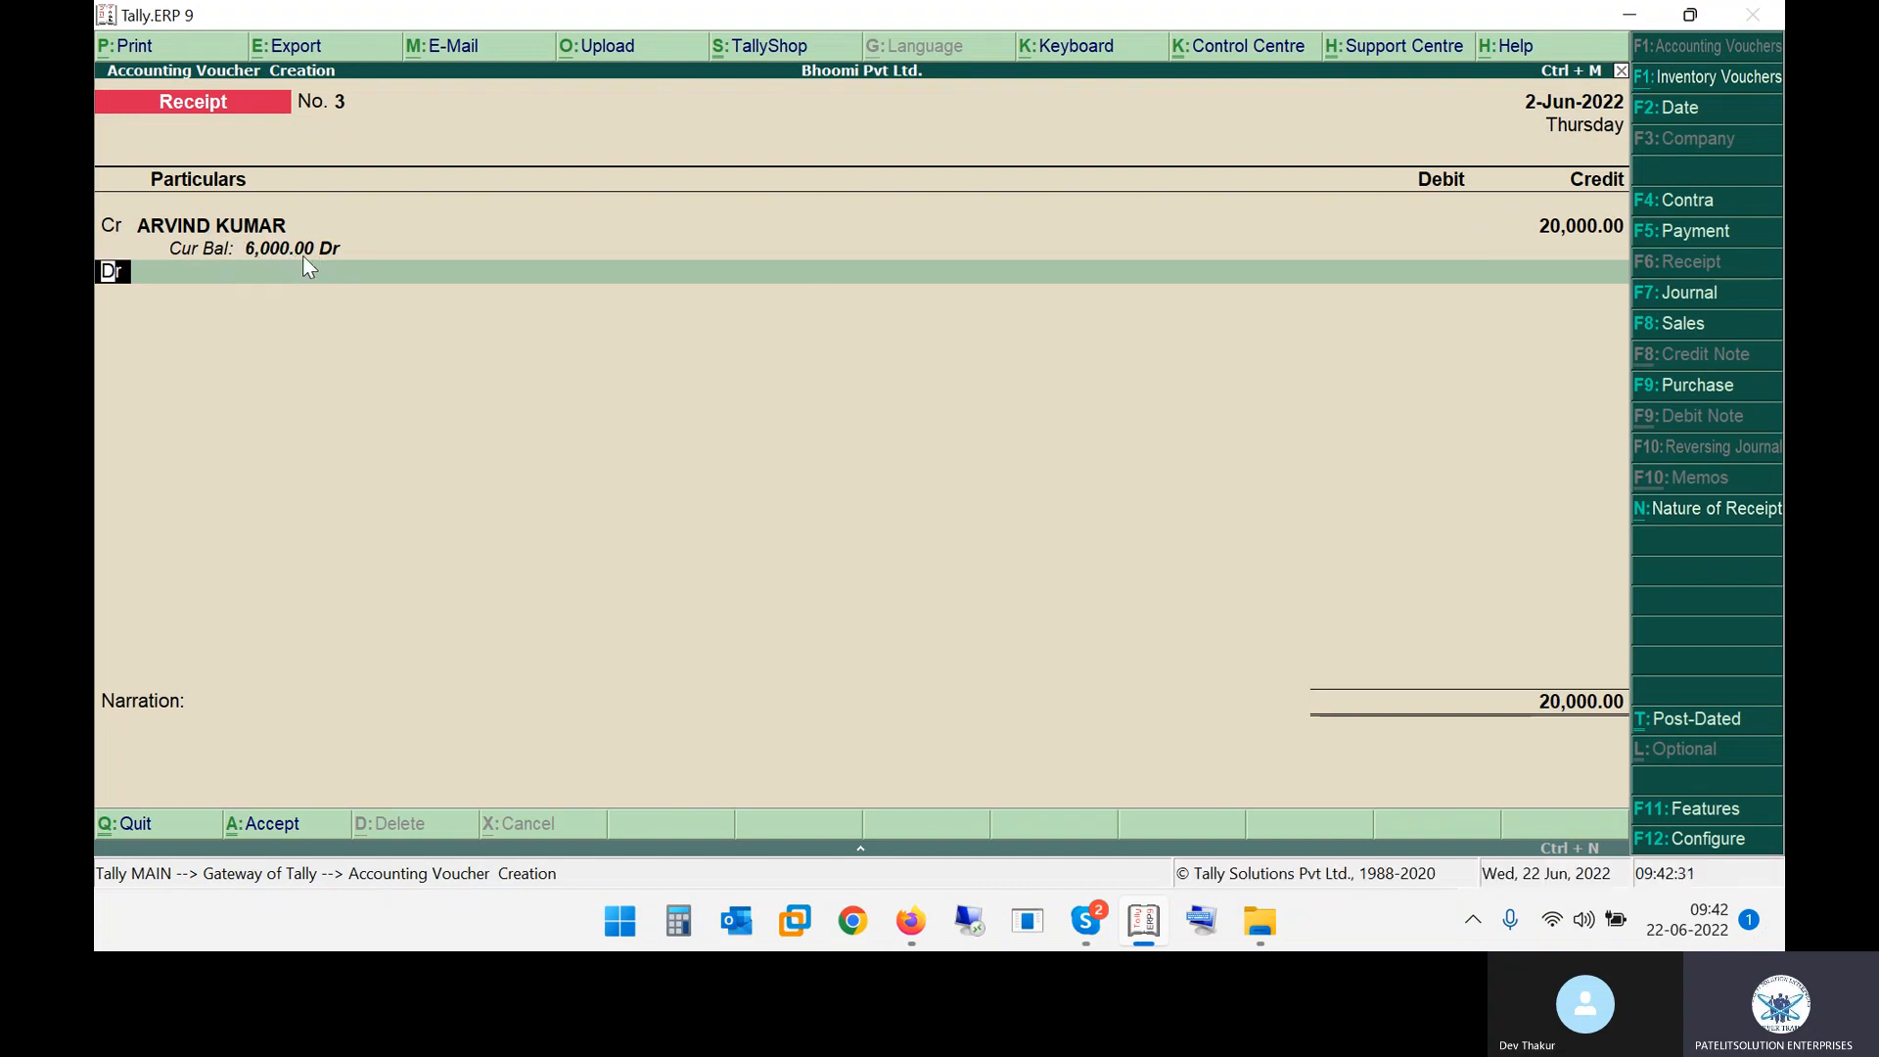
Debit HDFC BANK CURRENT ACCOUNT with 20,000 and save receipt No. 3
key(Return)
key(alt+Tab)
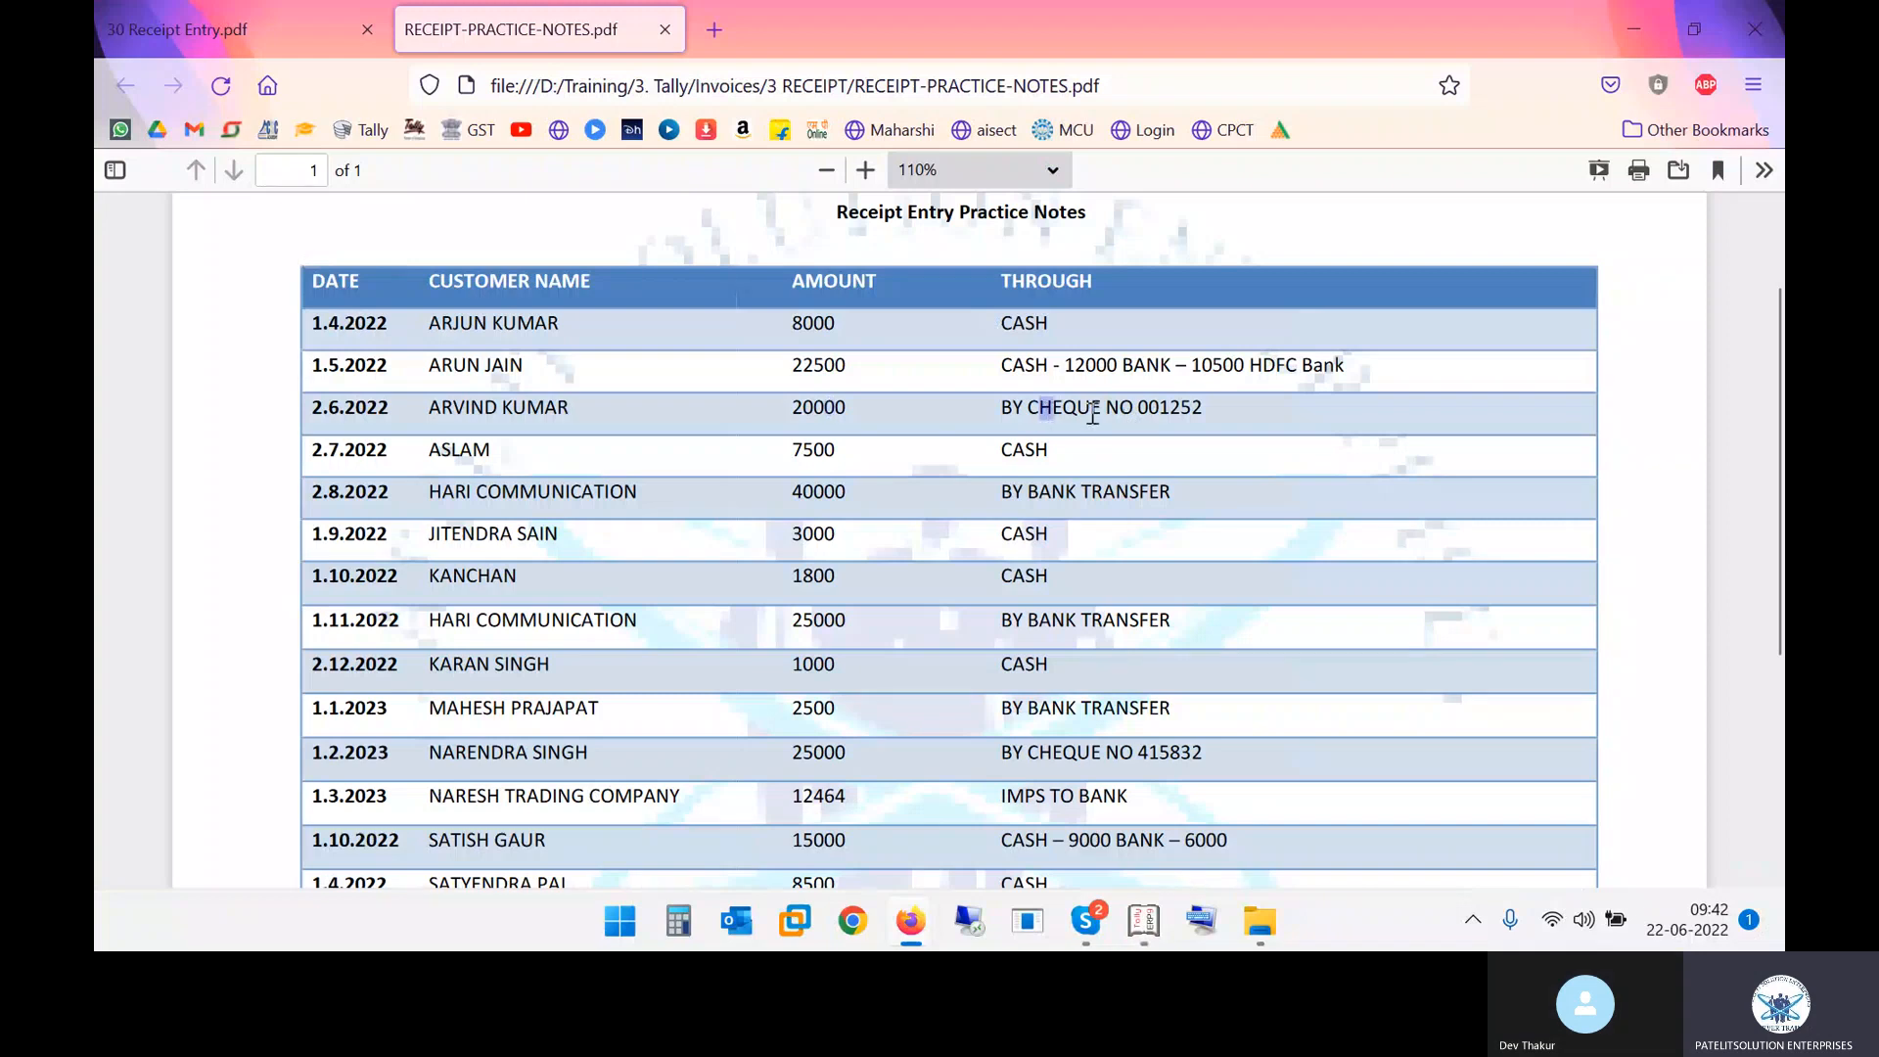
drag(1044, 412, 1155, 413)
key(alt+Tab)
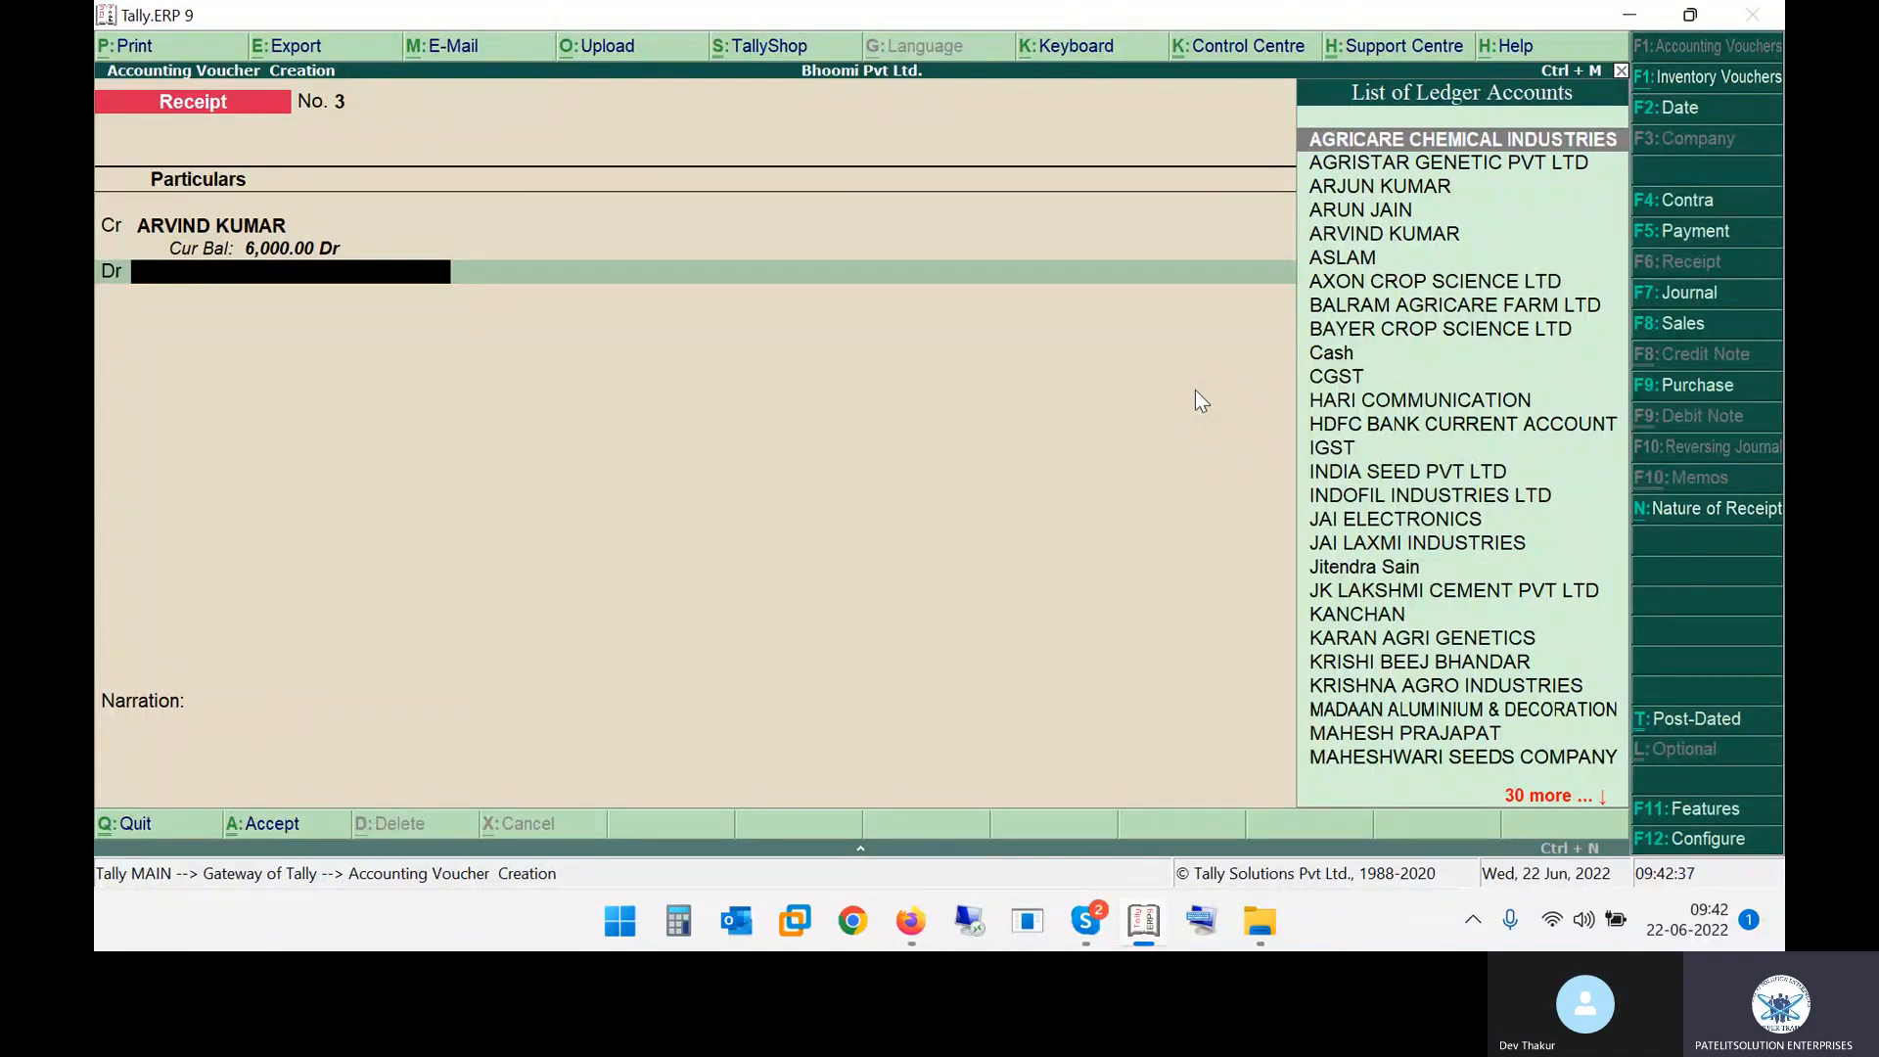
text(HD)
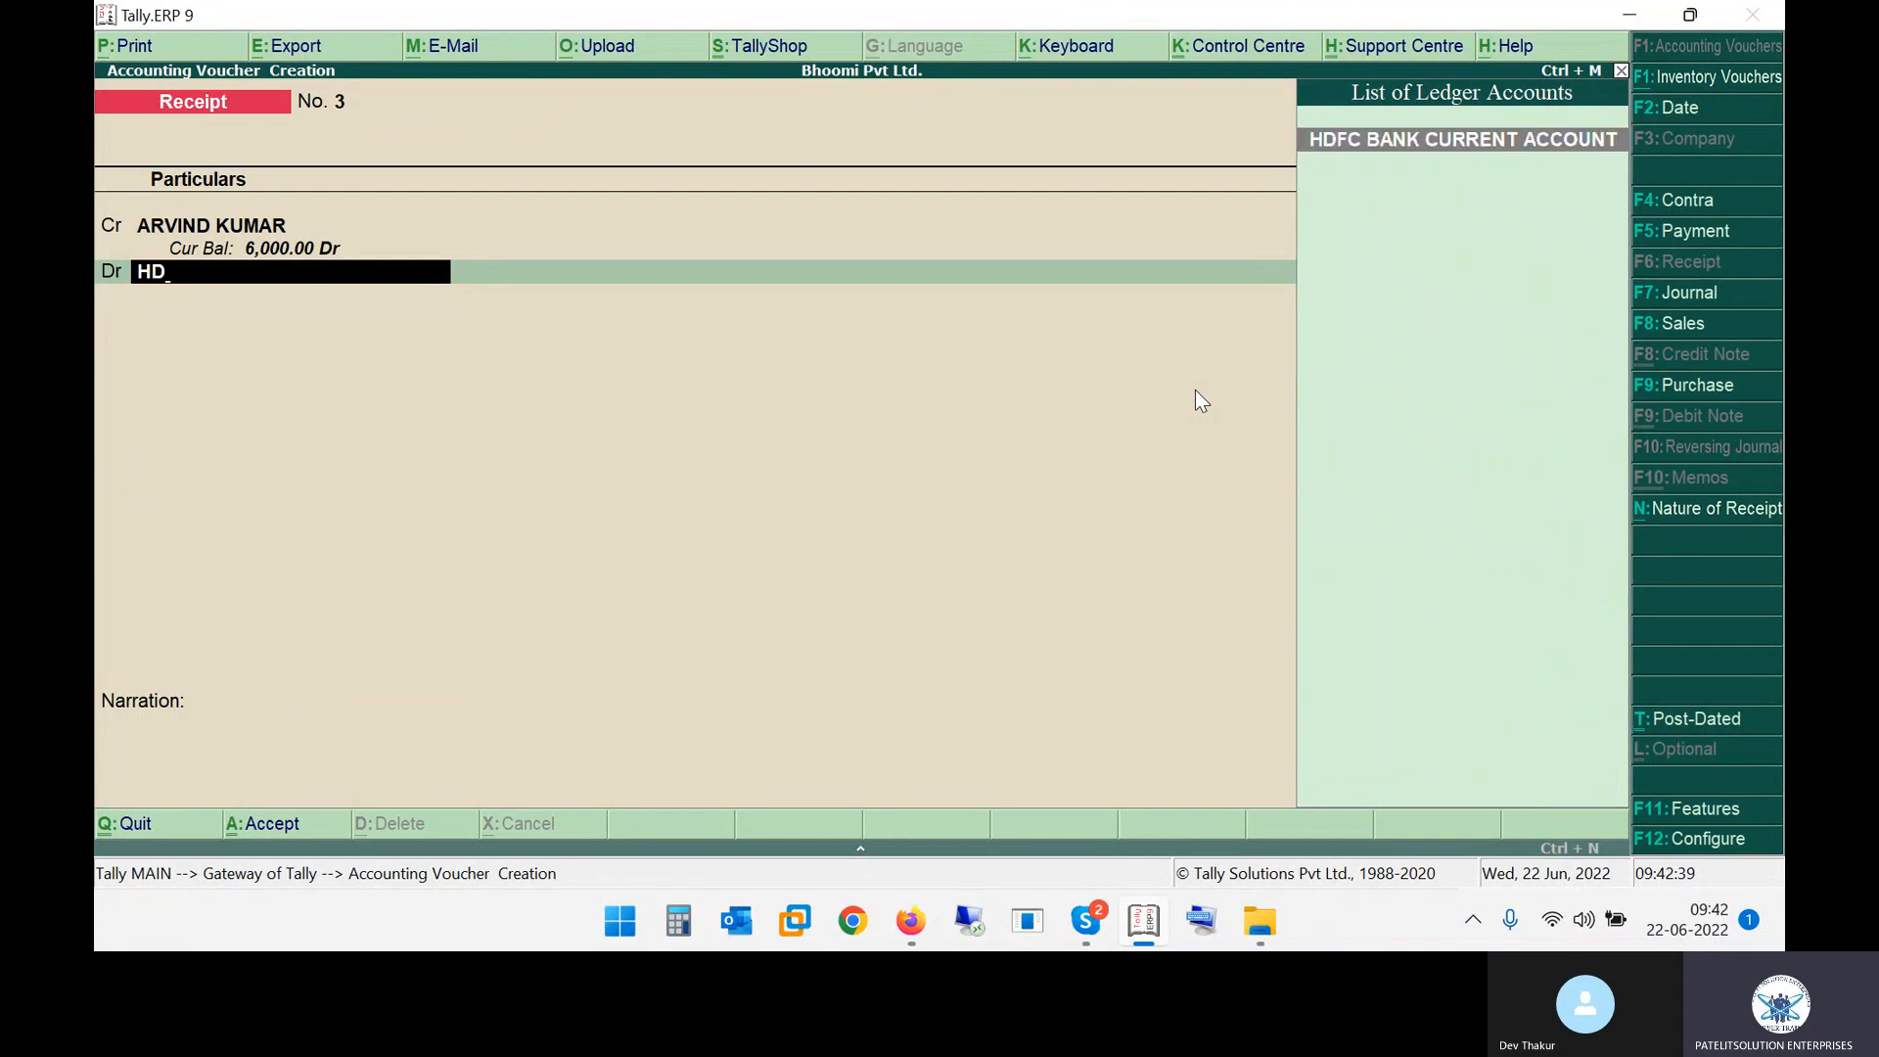
key(Return)
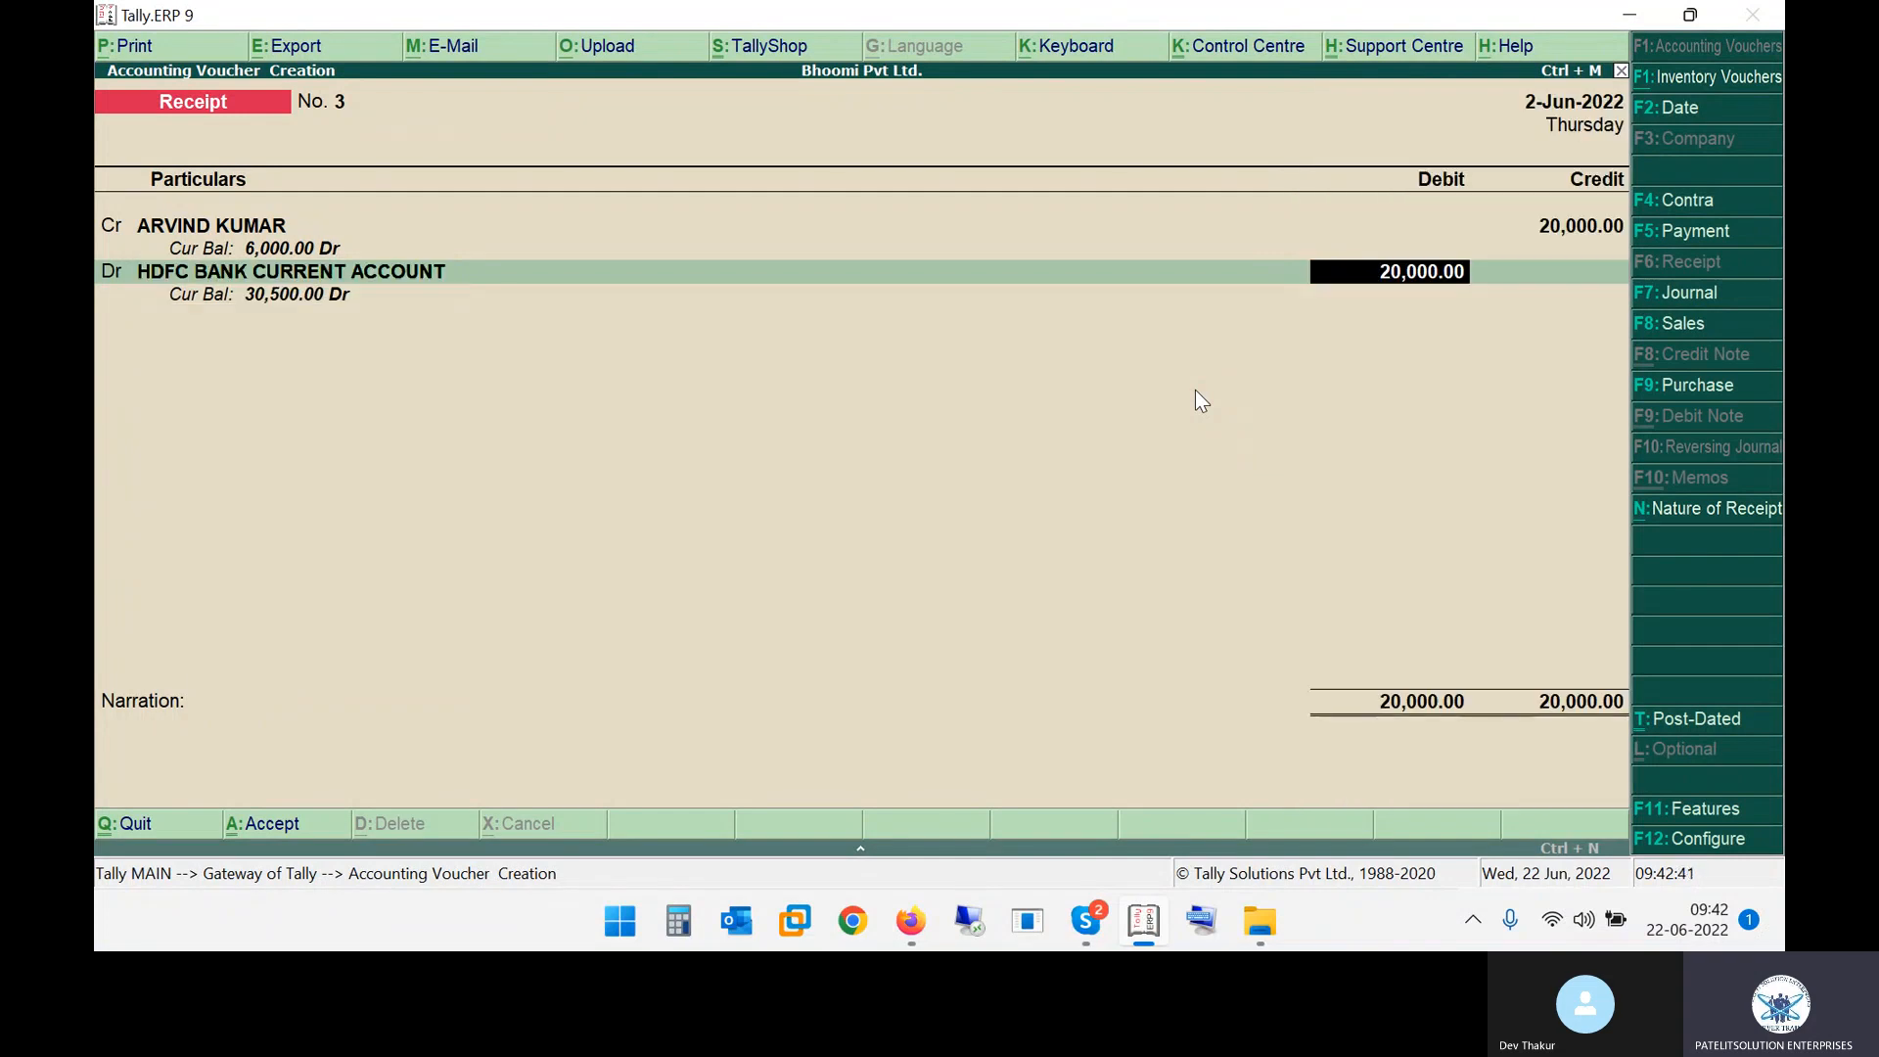
key(Return)
key(Return)
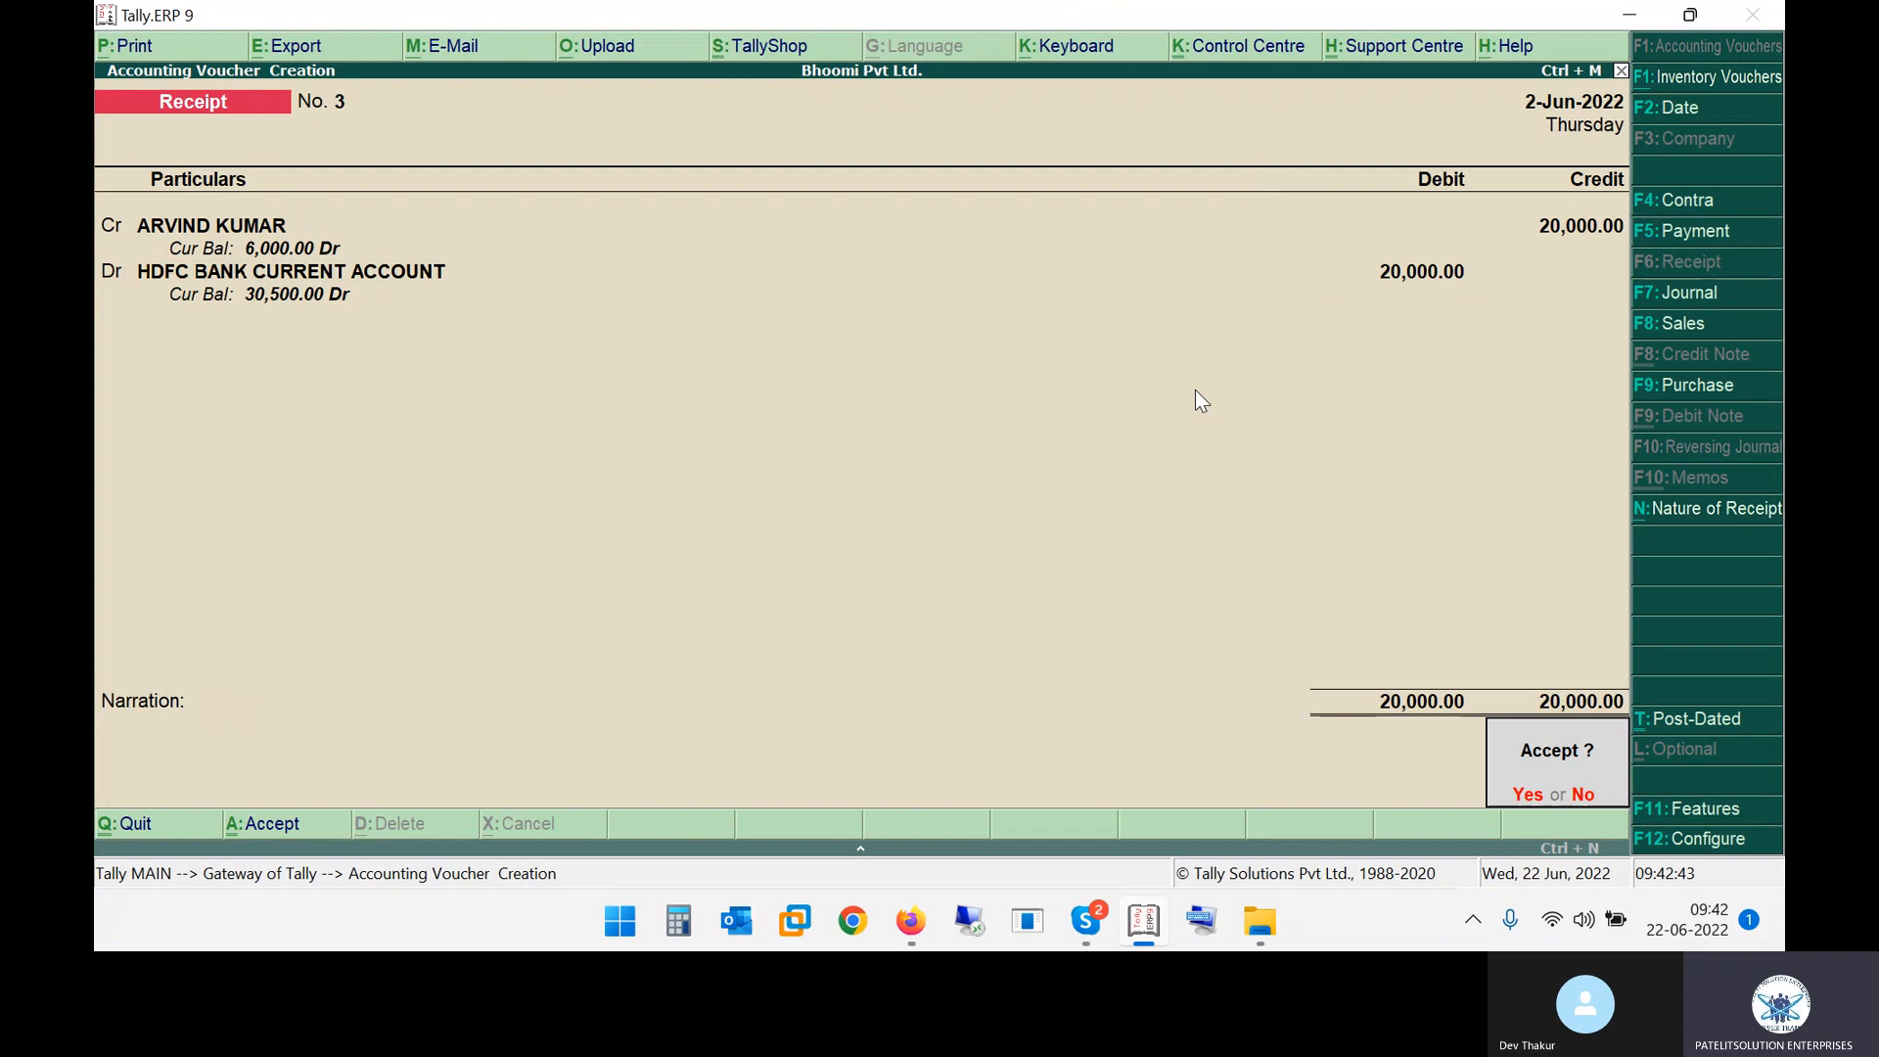
key(Return)
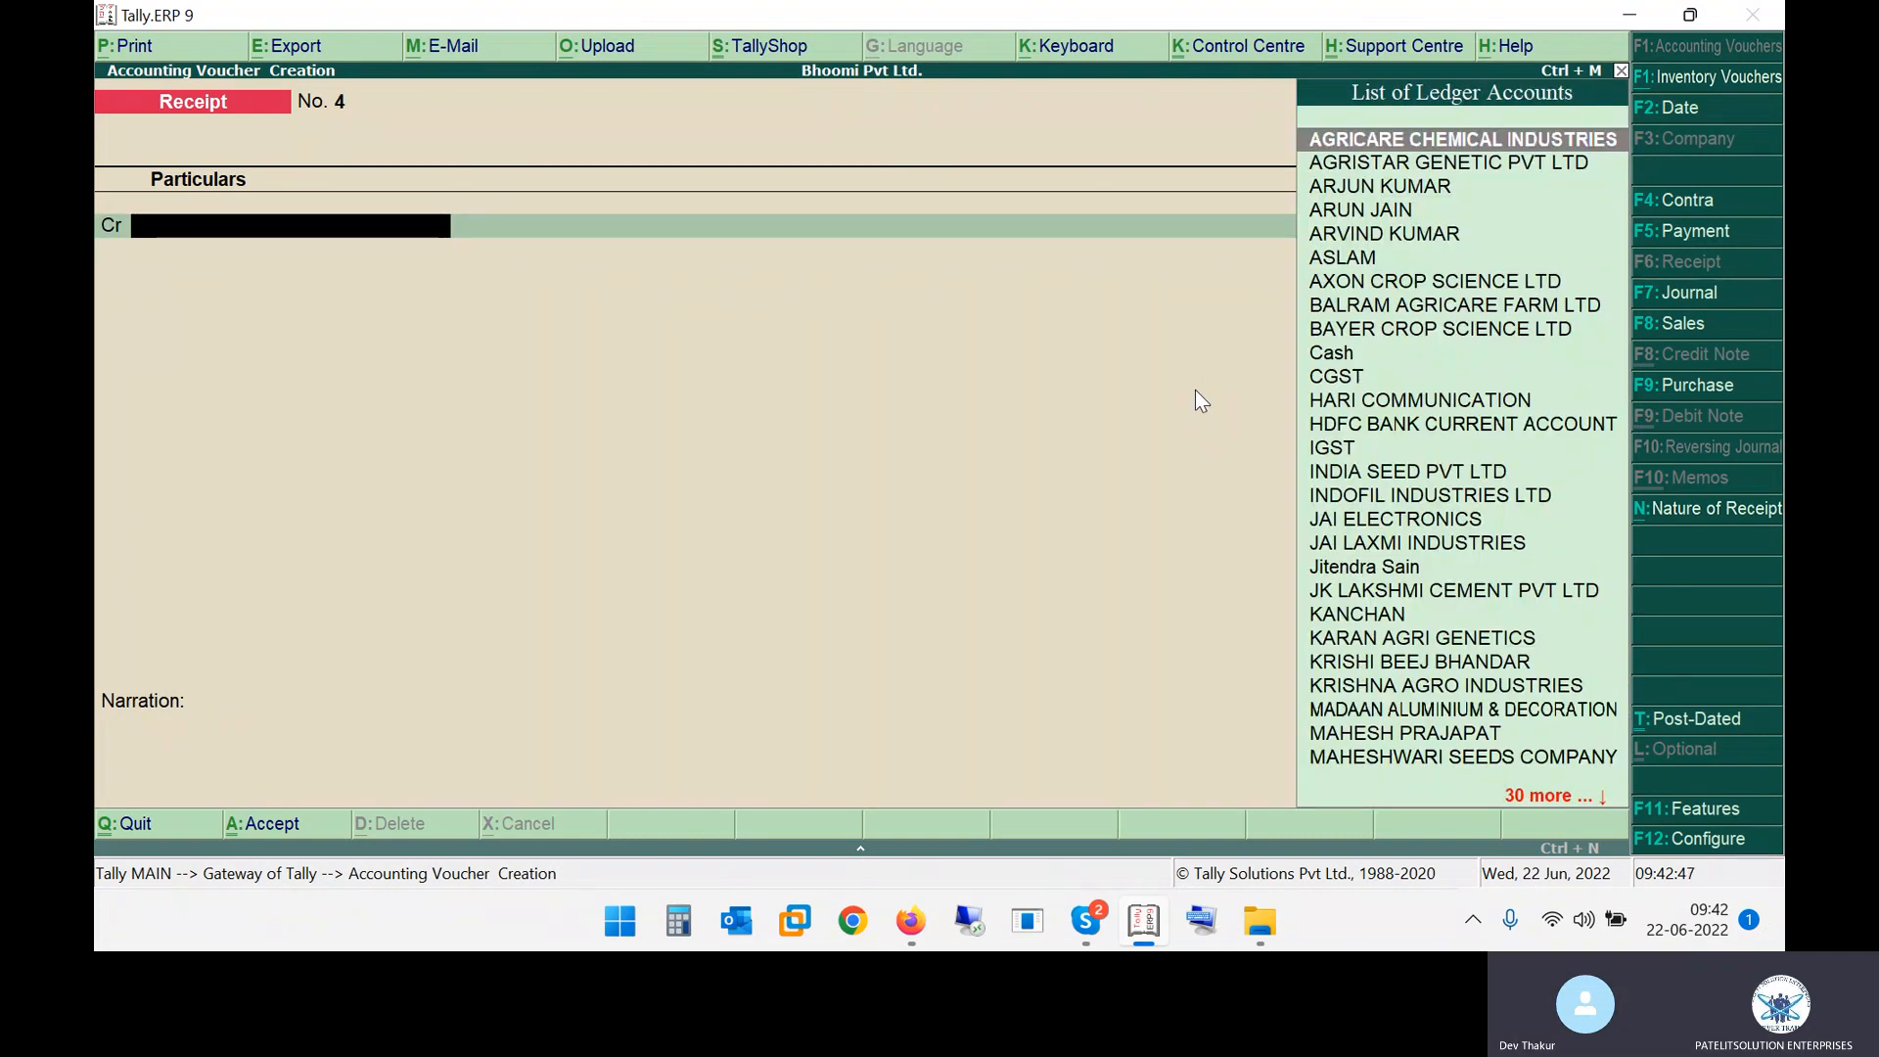
Compare the practice notes with the open entry, then quit the unsaved receipt No. 4 voucher
key(alt+Tab)
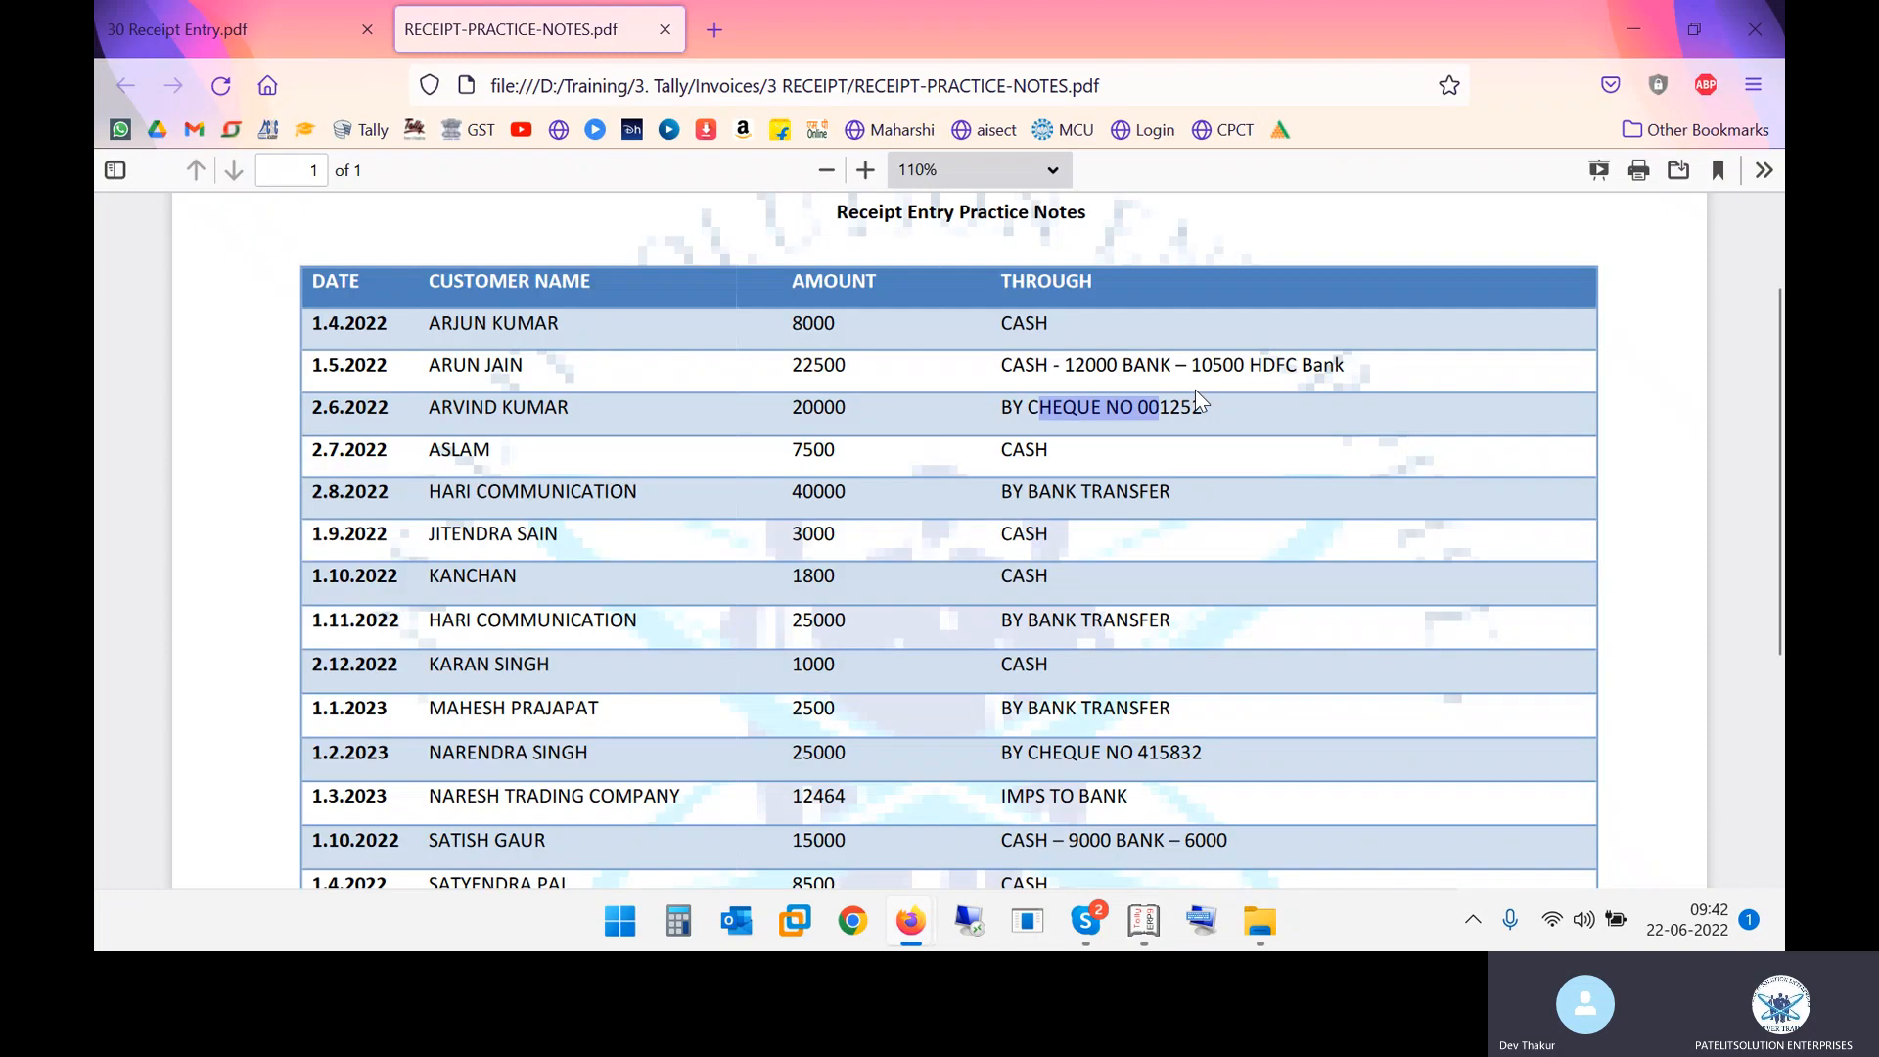
key(alt+Tab)
key(alt+Tab)
key(alt+Tab)
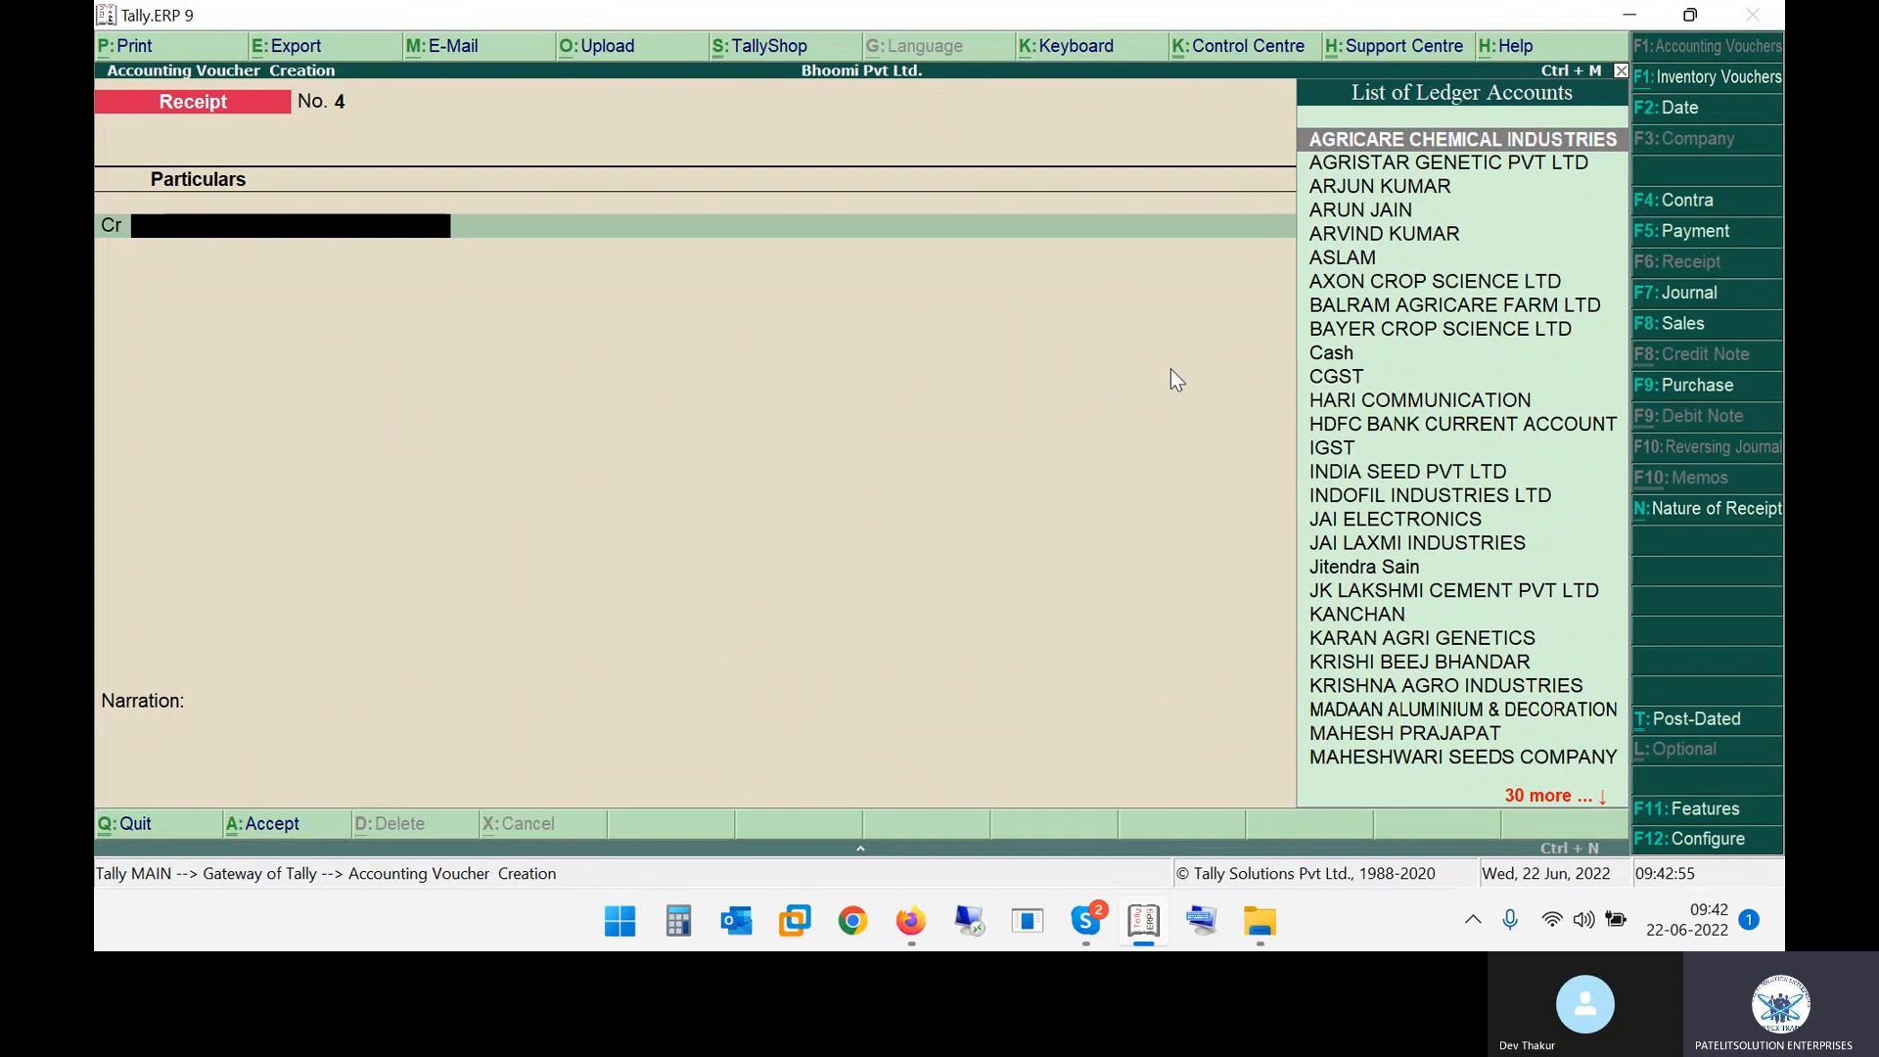
key(Escape)
key(y)
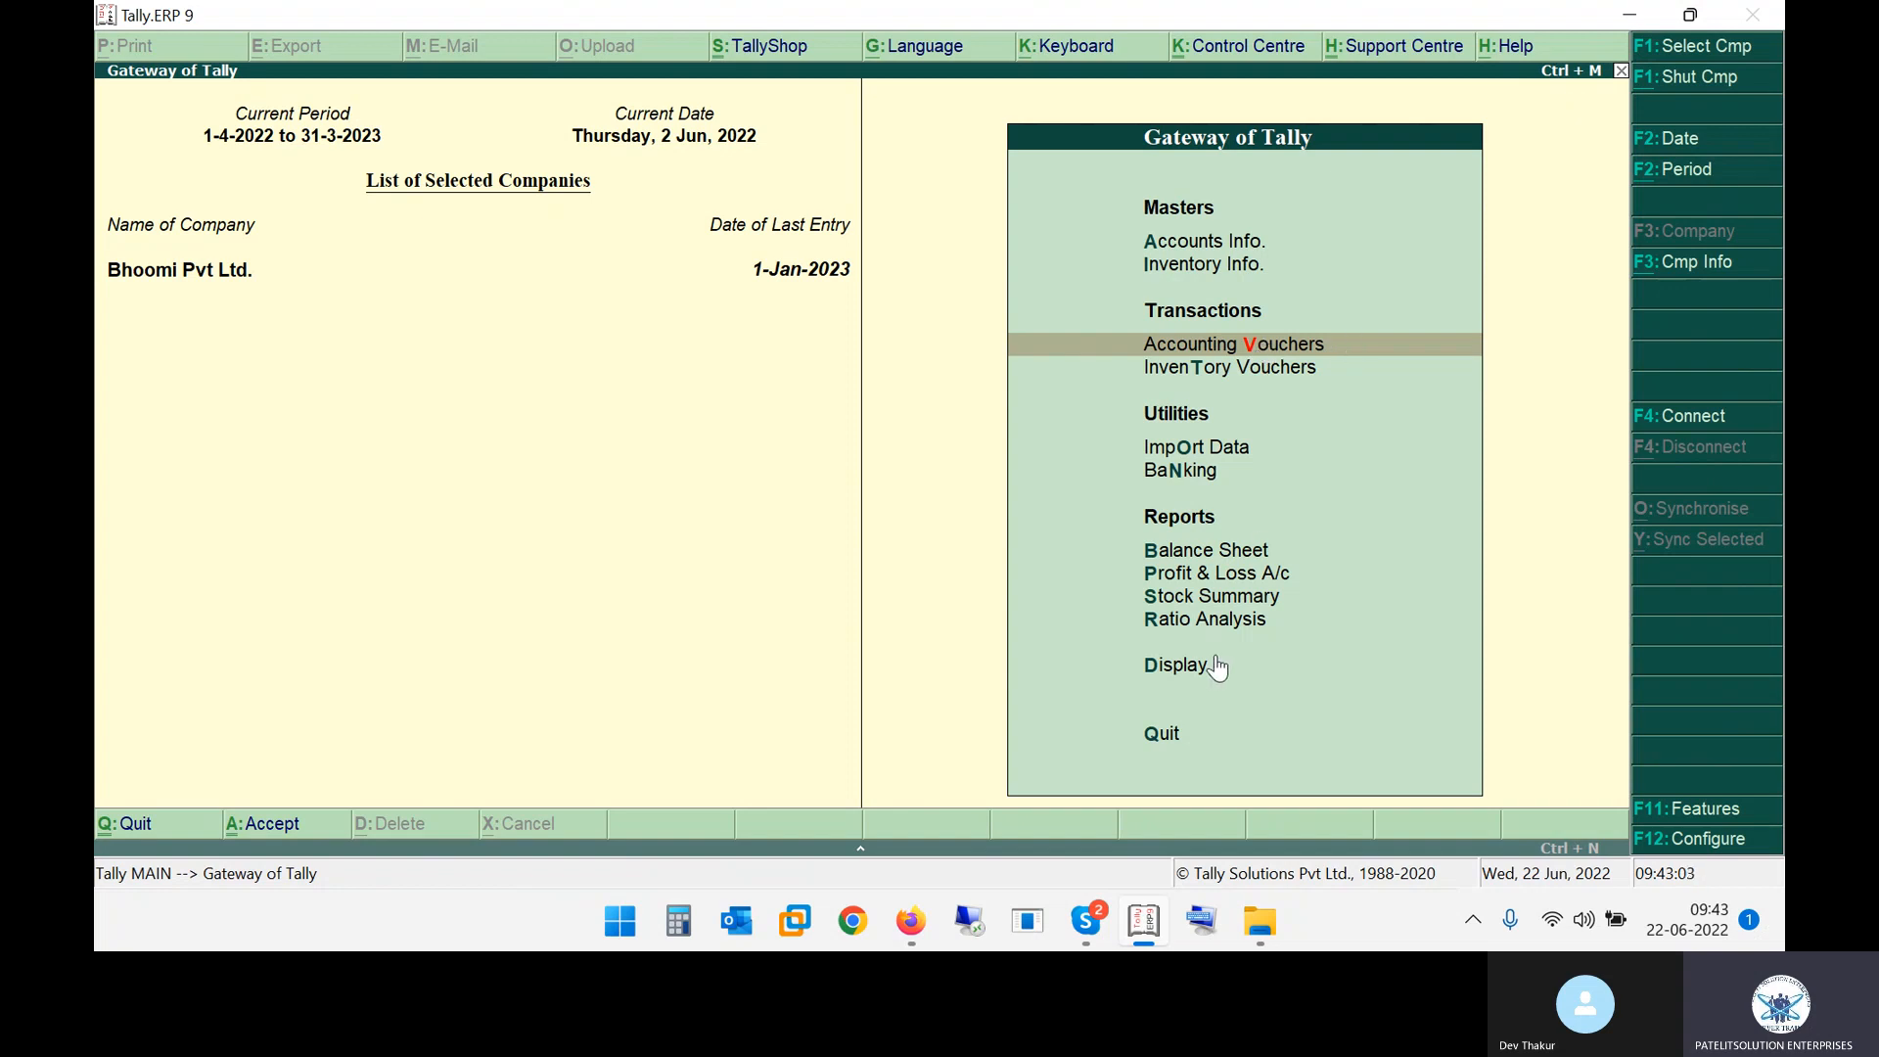
click(1184, 669)
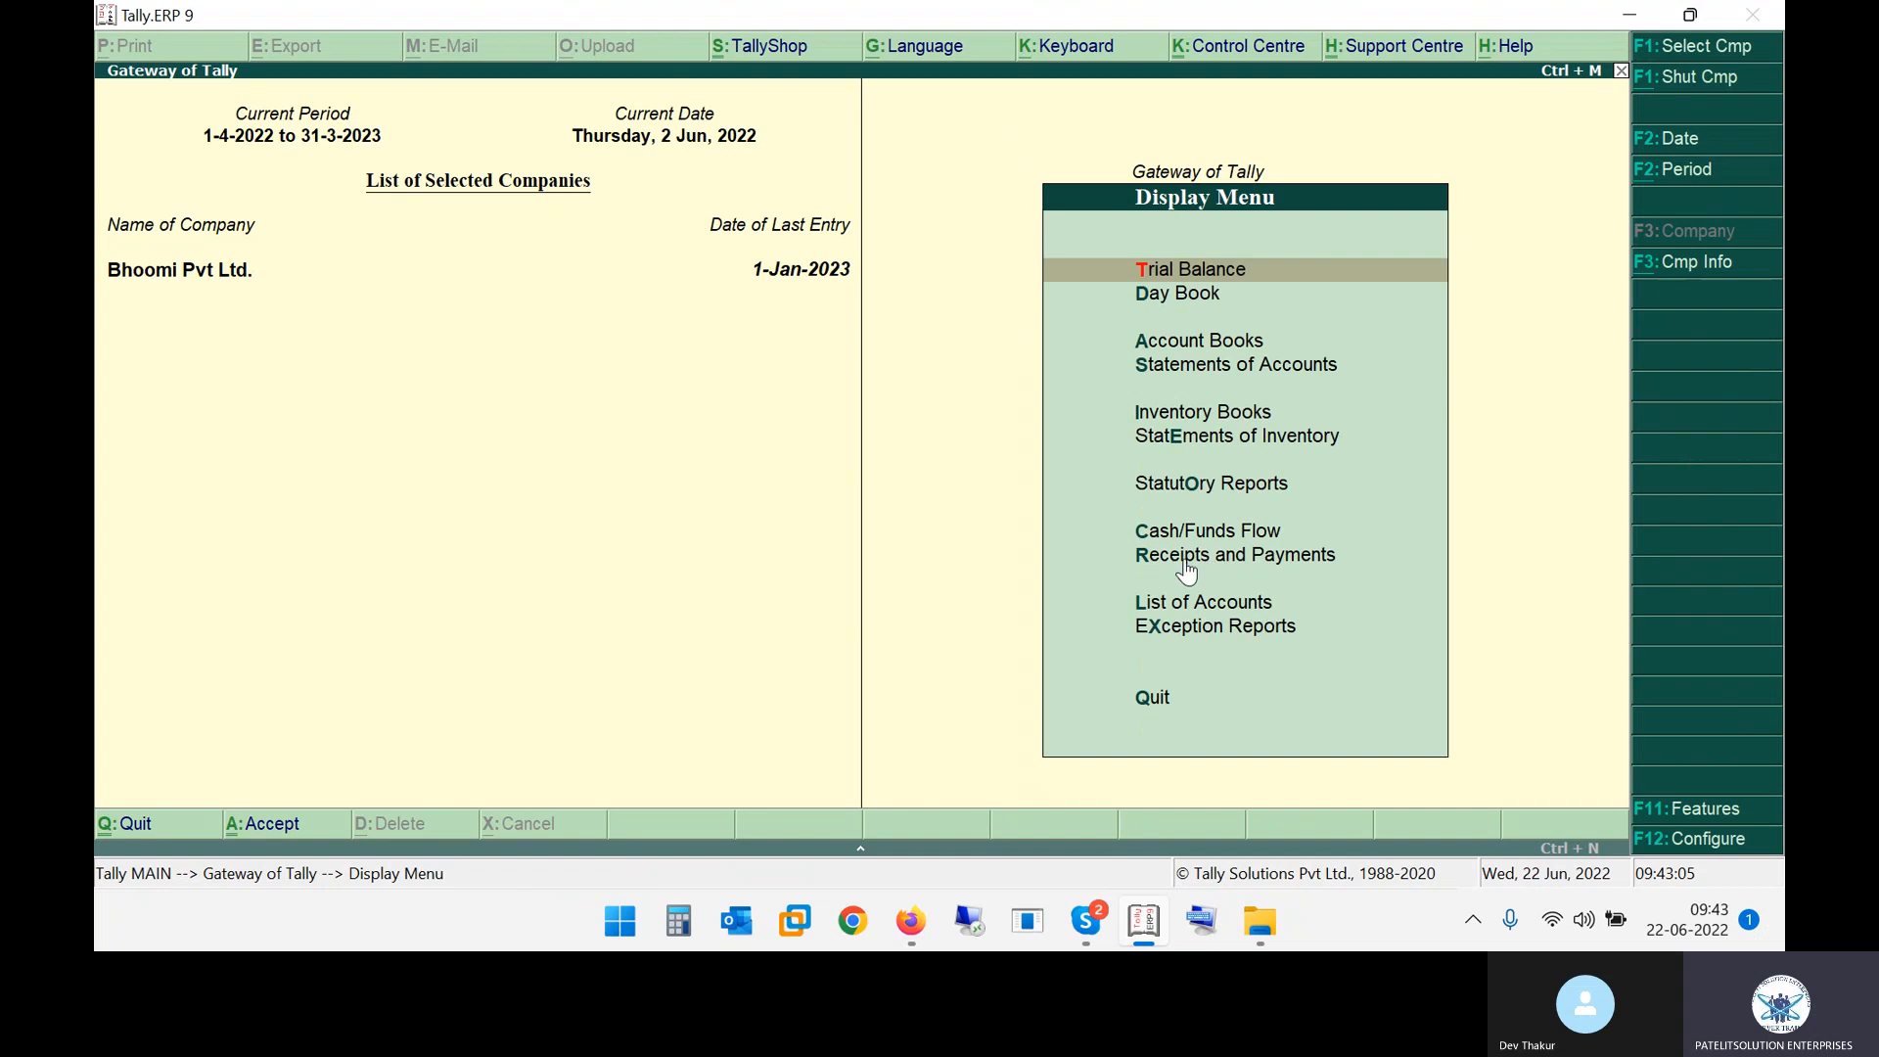
click(1287, 562)
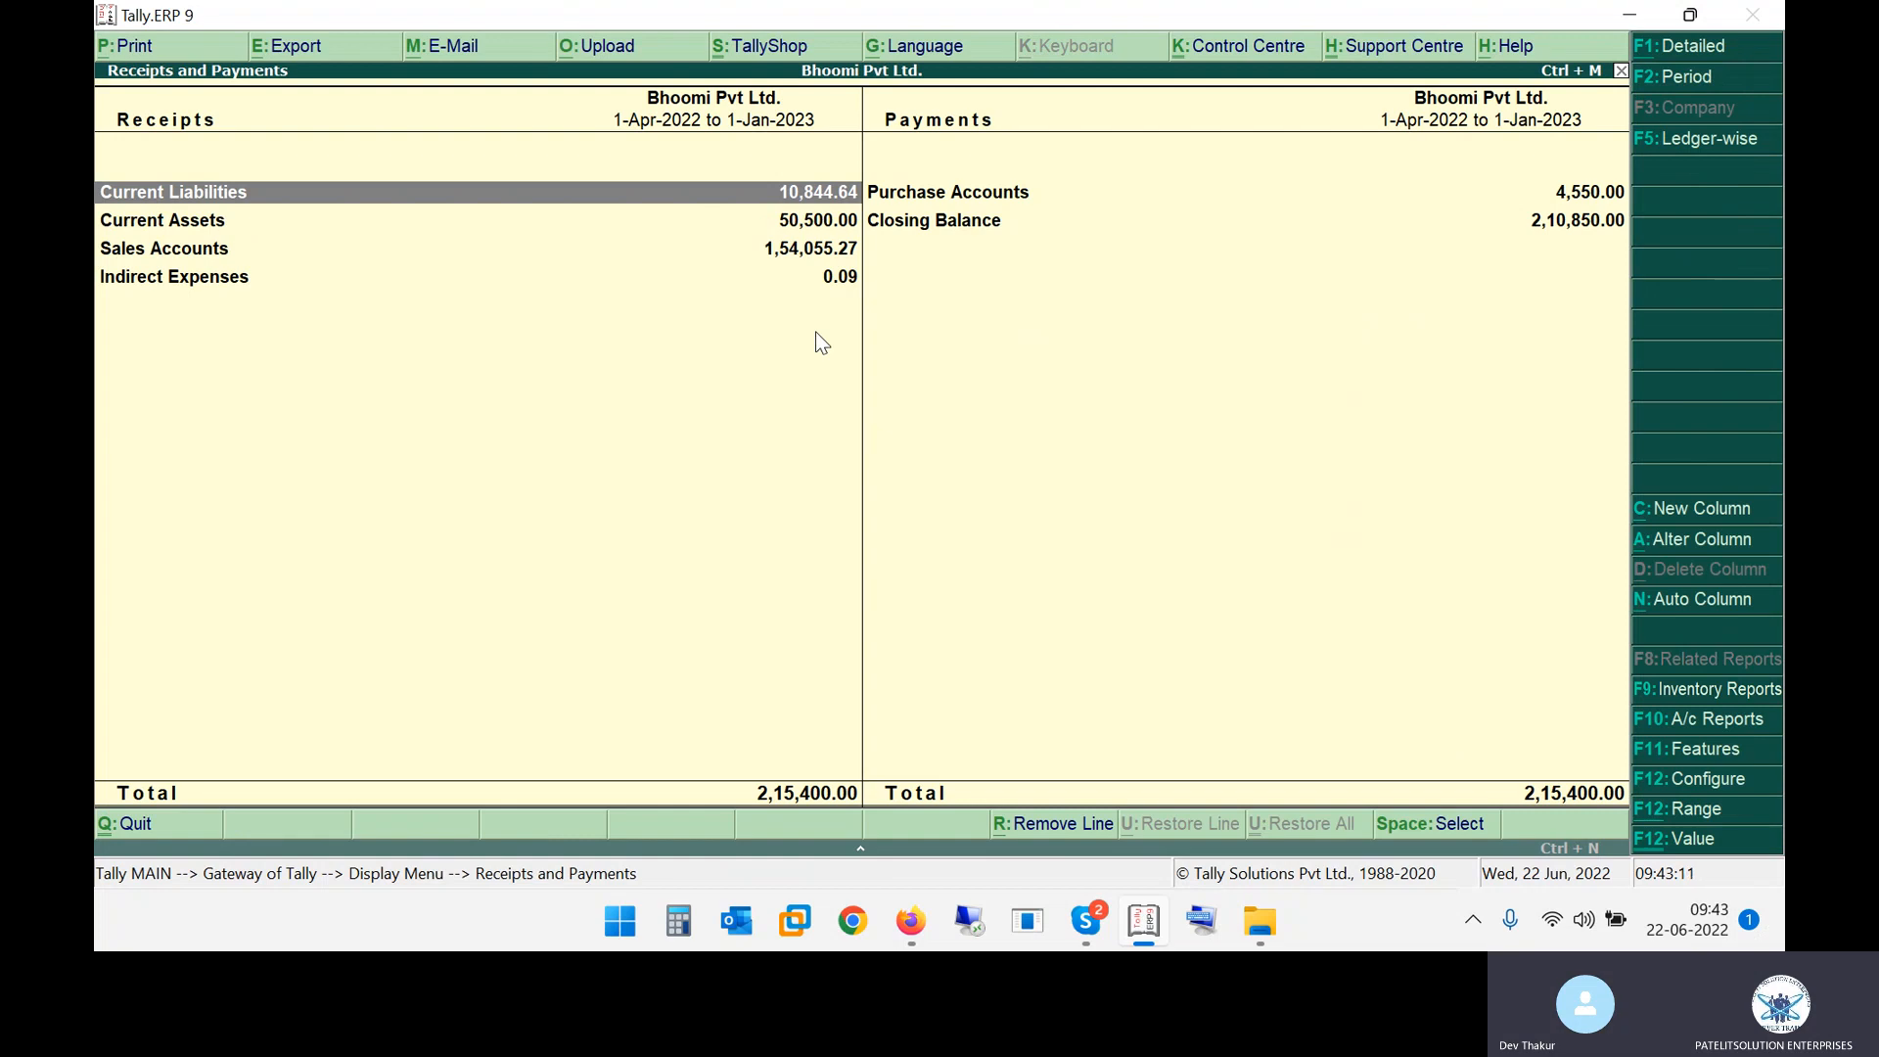
key(alt+F1)
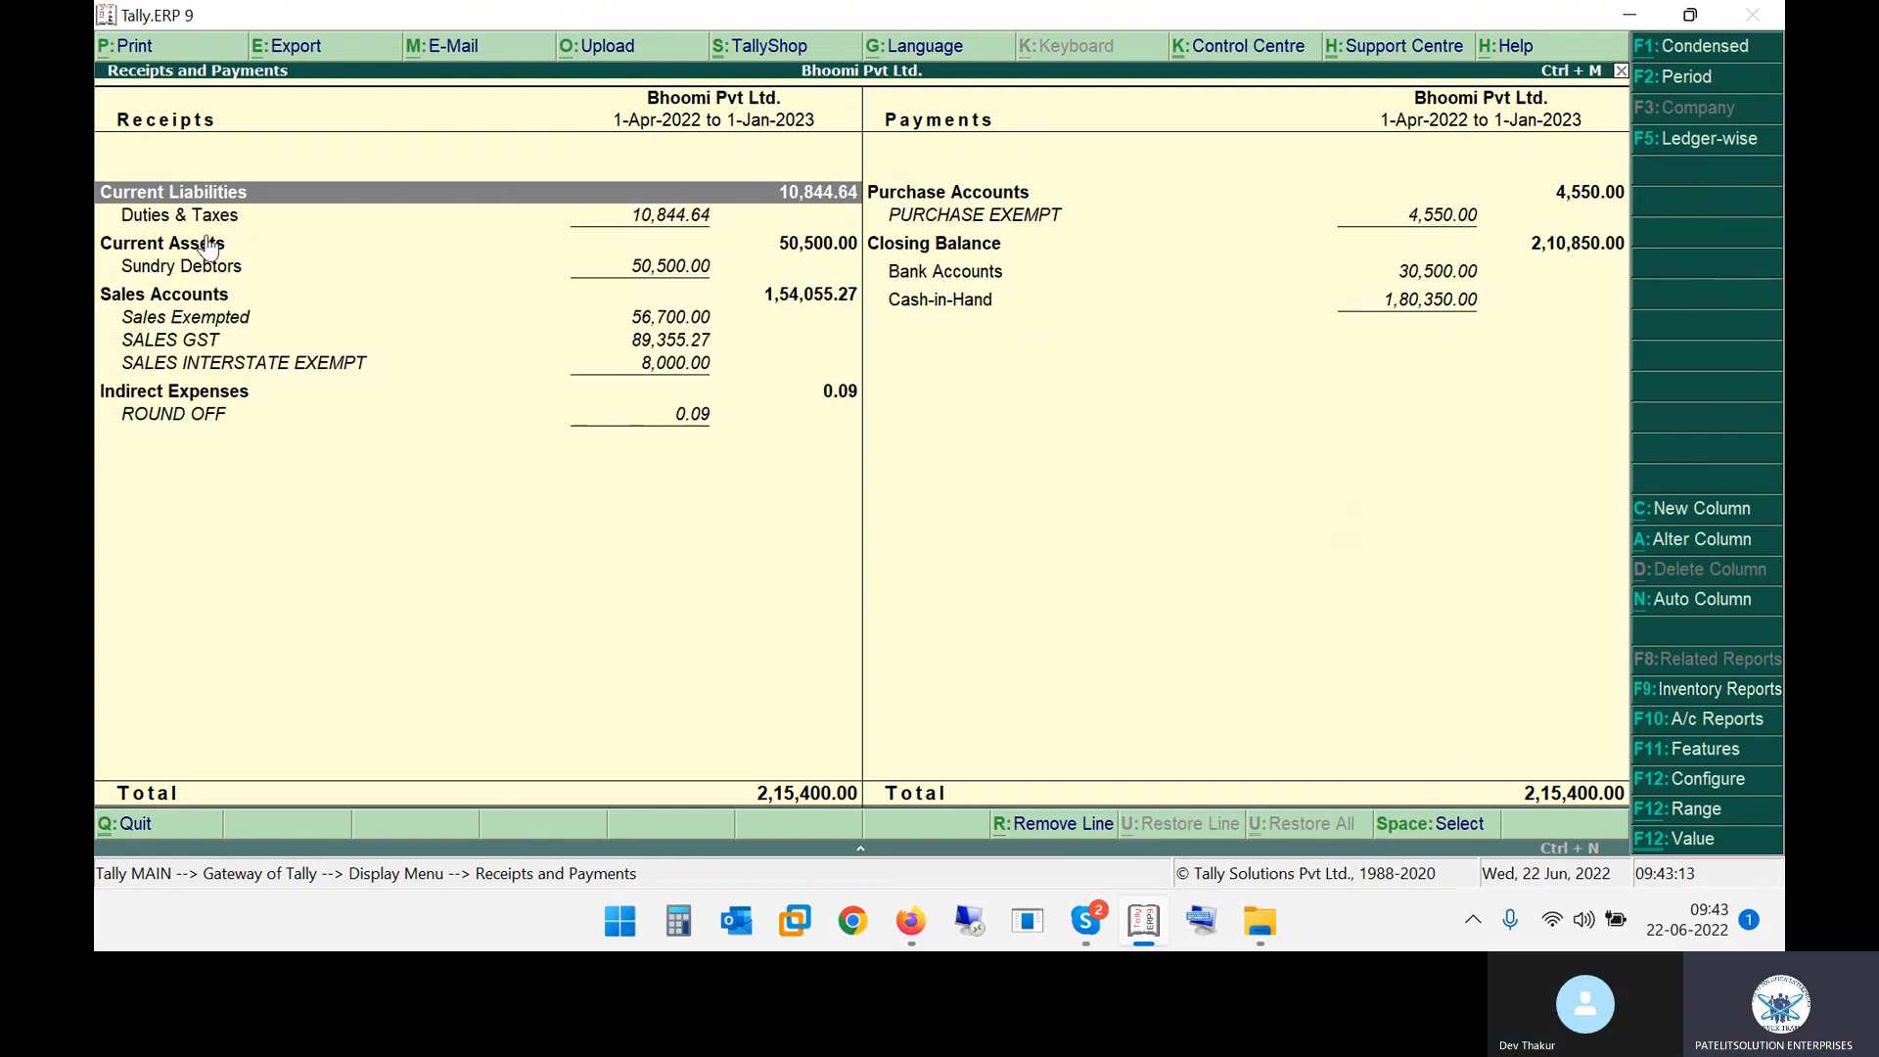
click(186, 269)
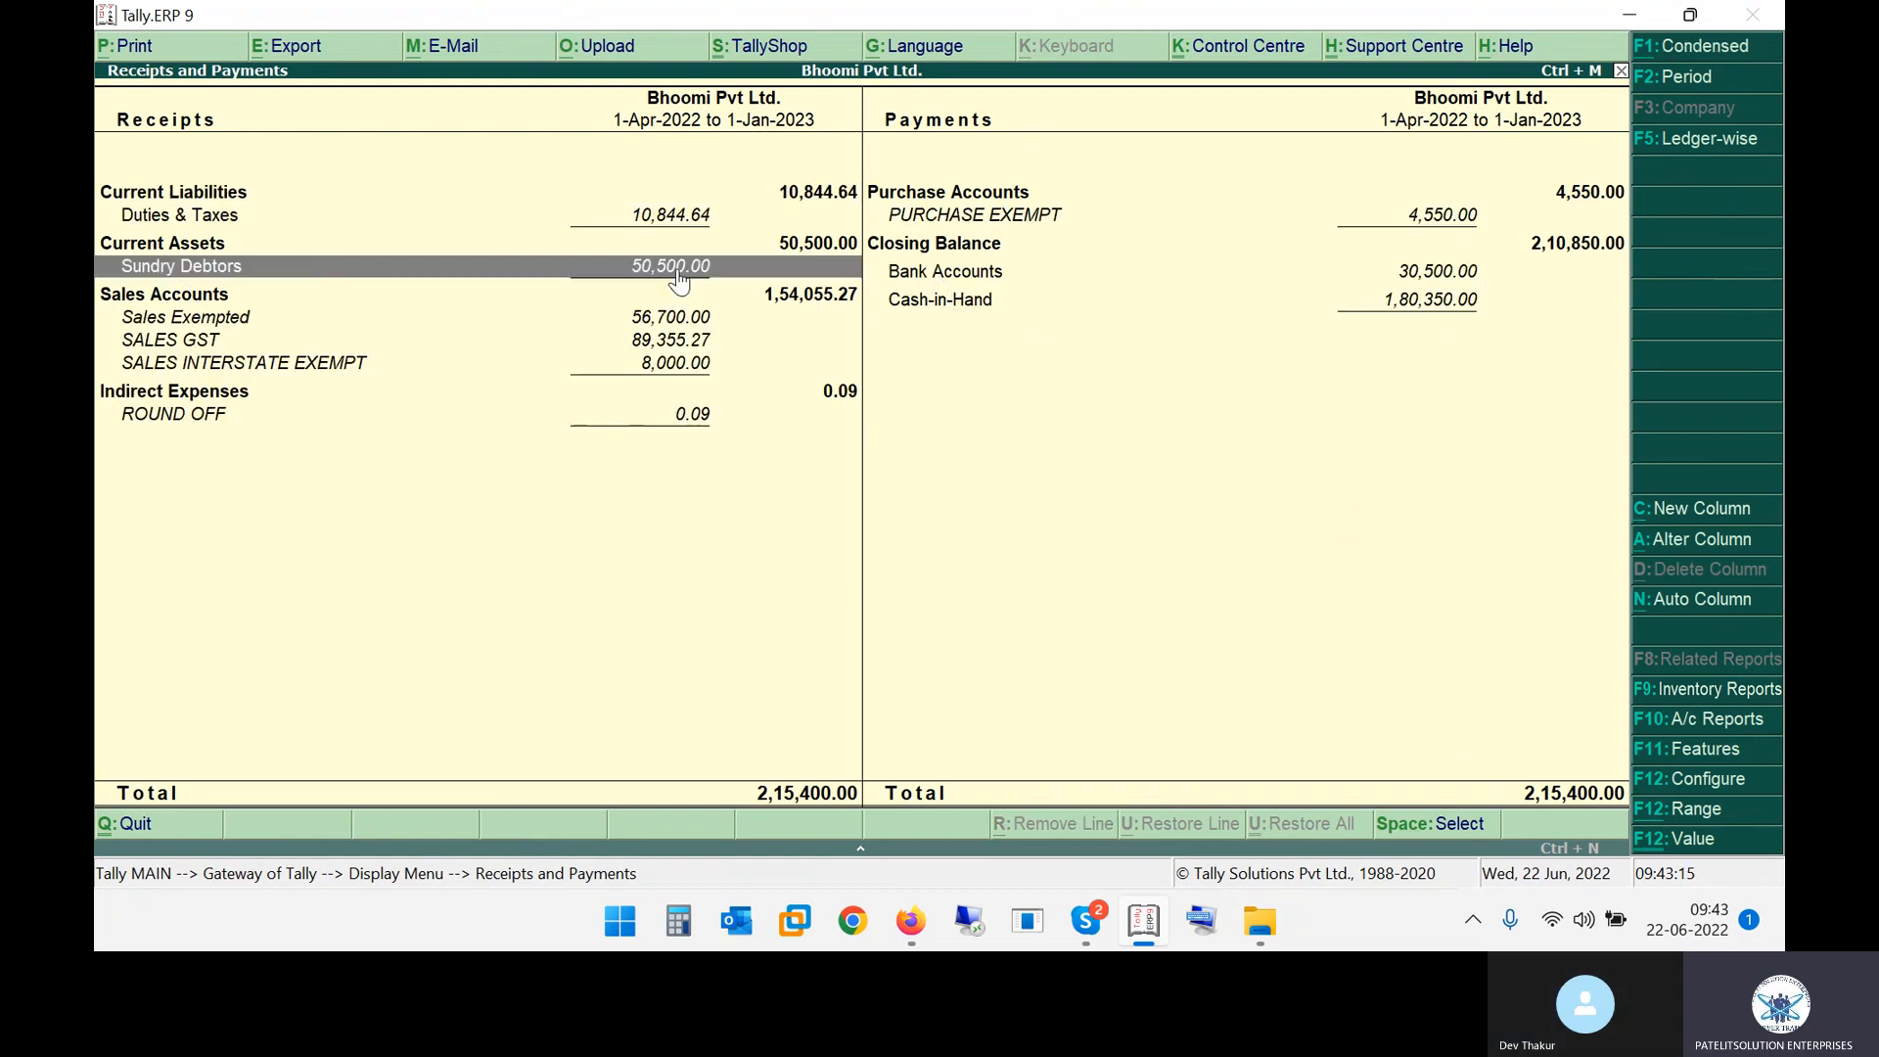
click(677, 274)
key(Down)
key(Down)
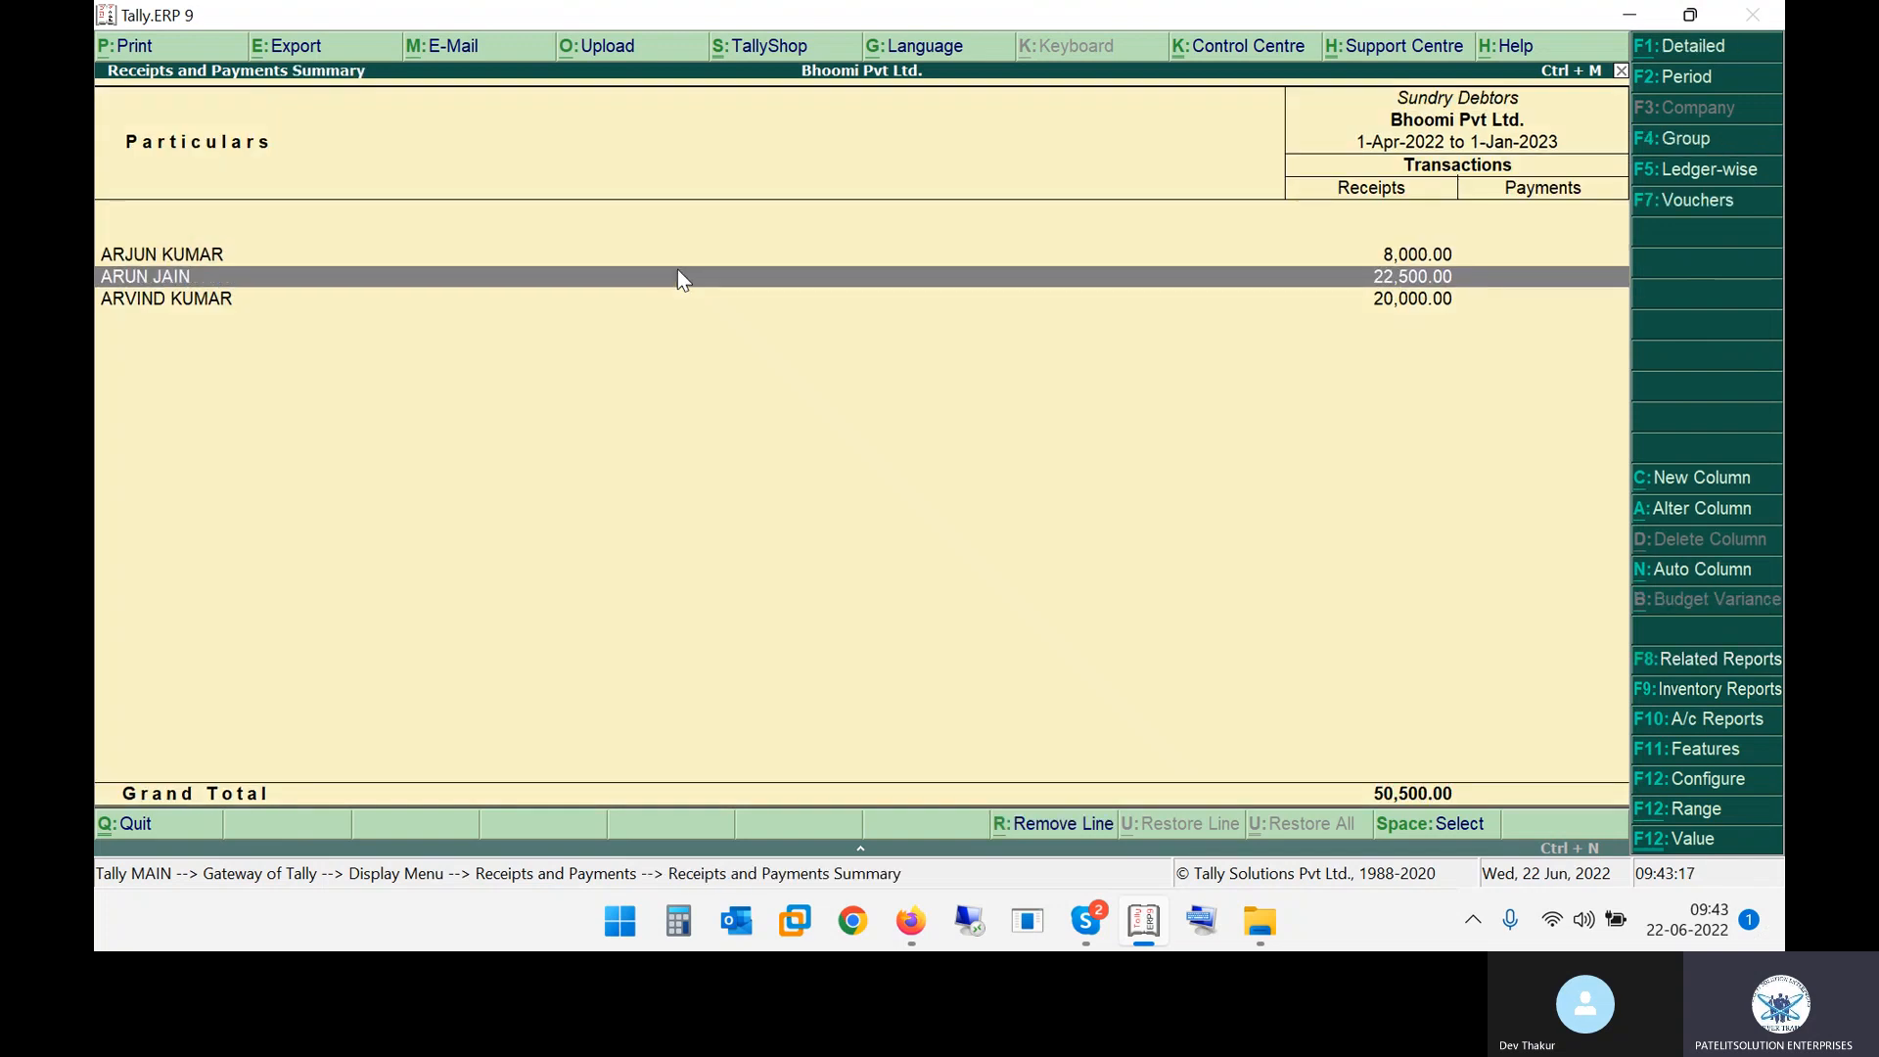
key(Return)
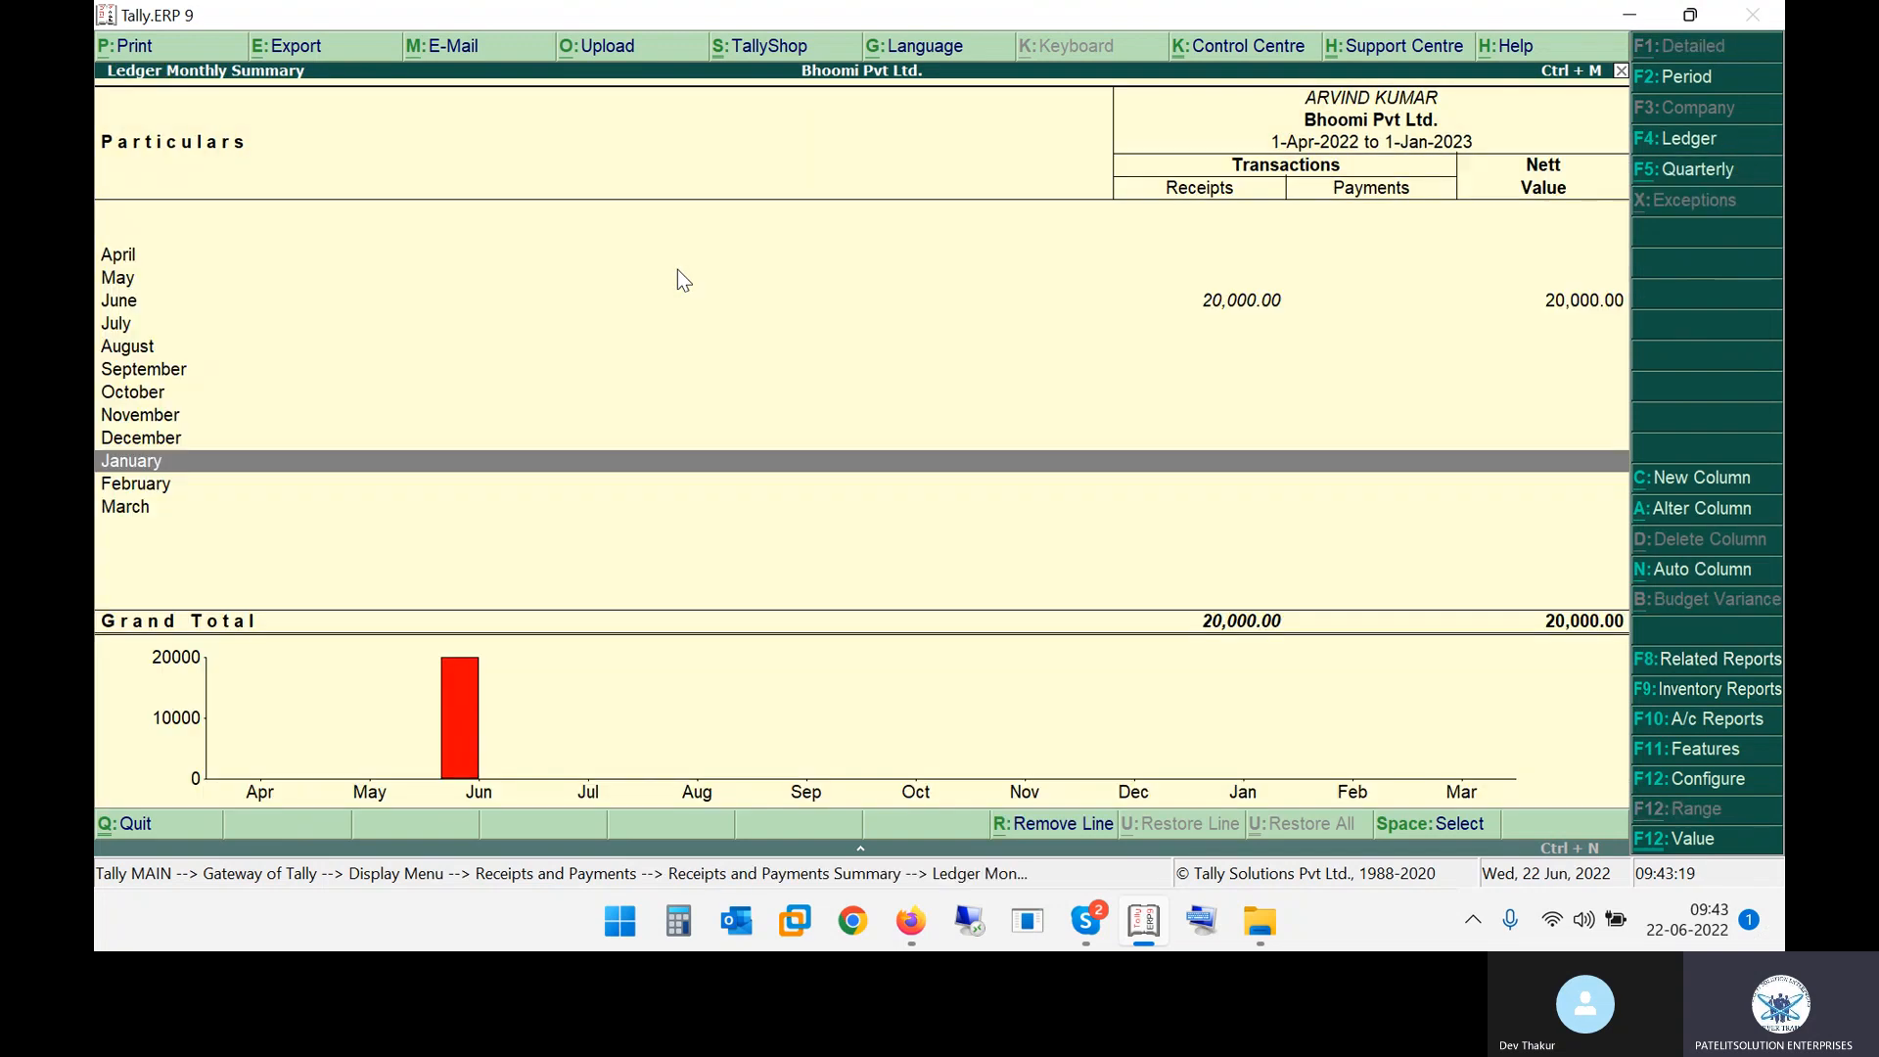
key(Up)
key(Up)
key(Up)
key(Up)
key(Up)
key(Up)
key(Up)
key(Return)
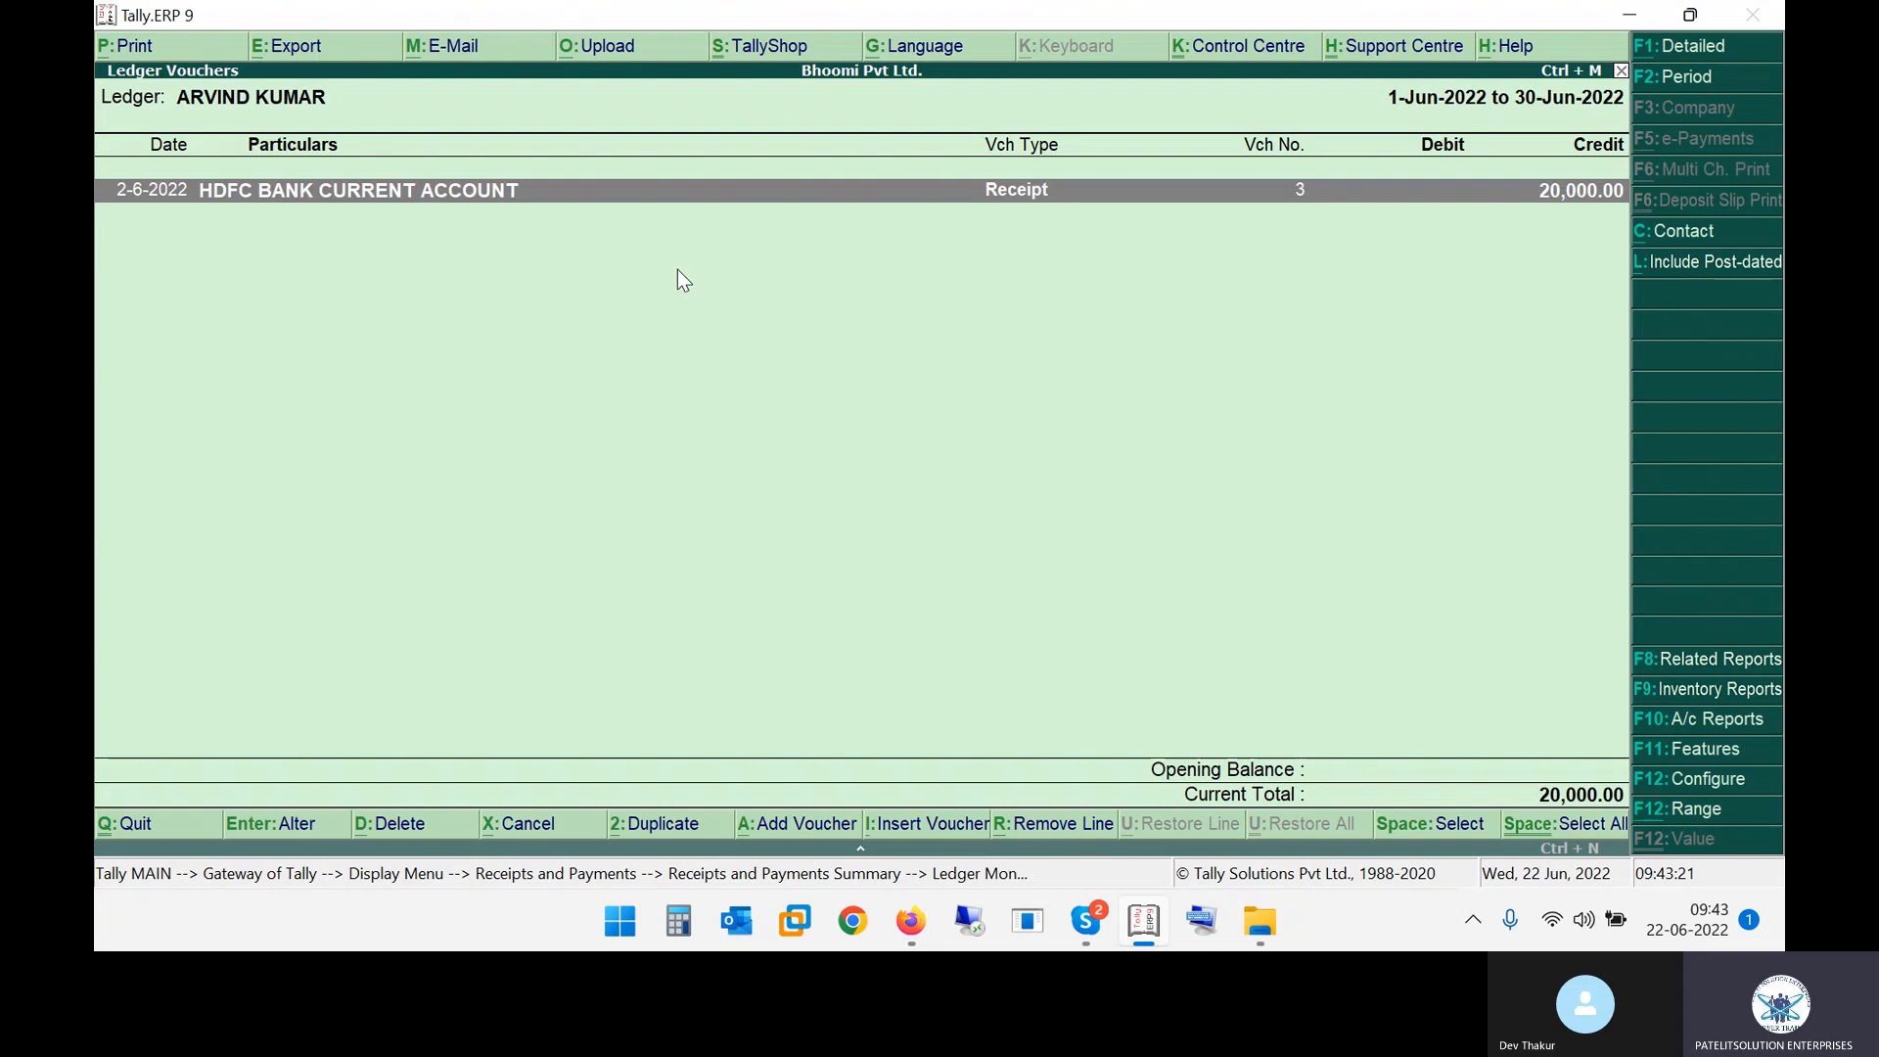
key(Return)
key(Return)
key(Return)
key(Return)
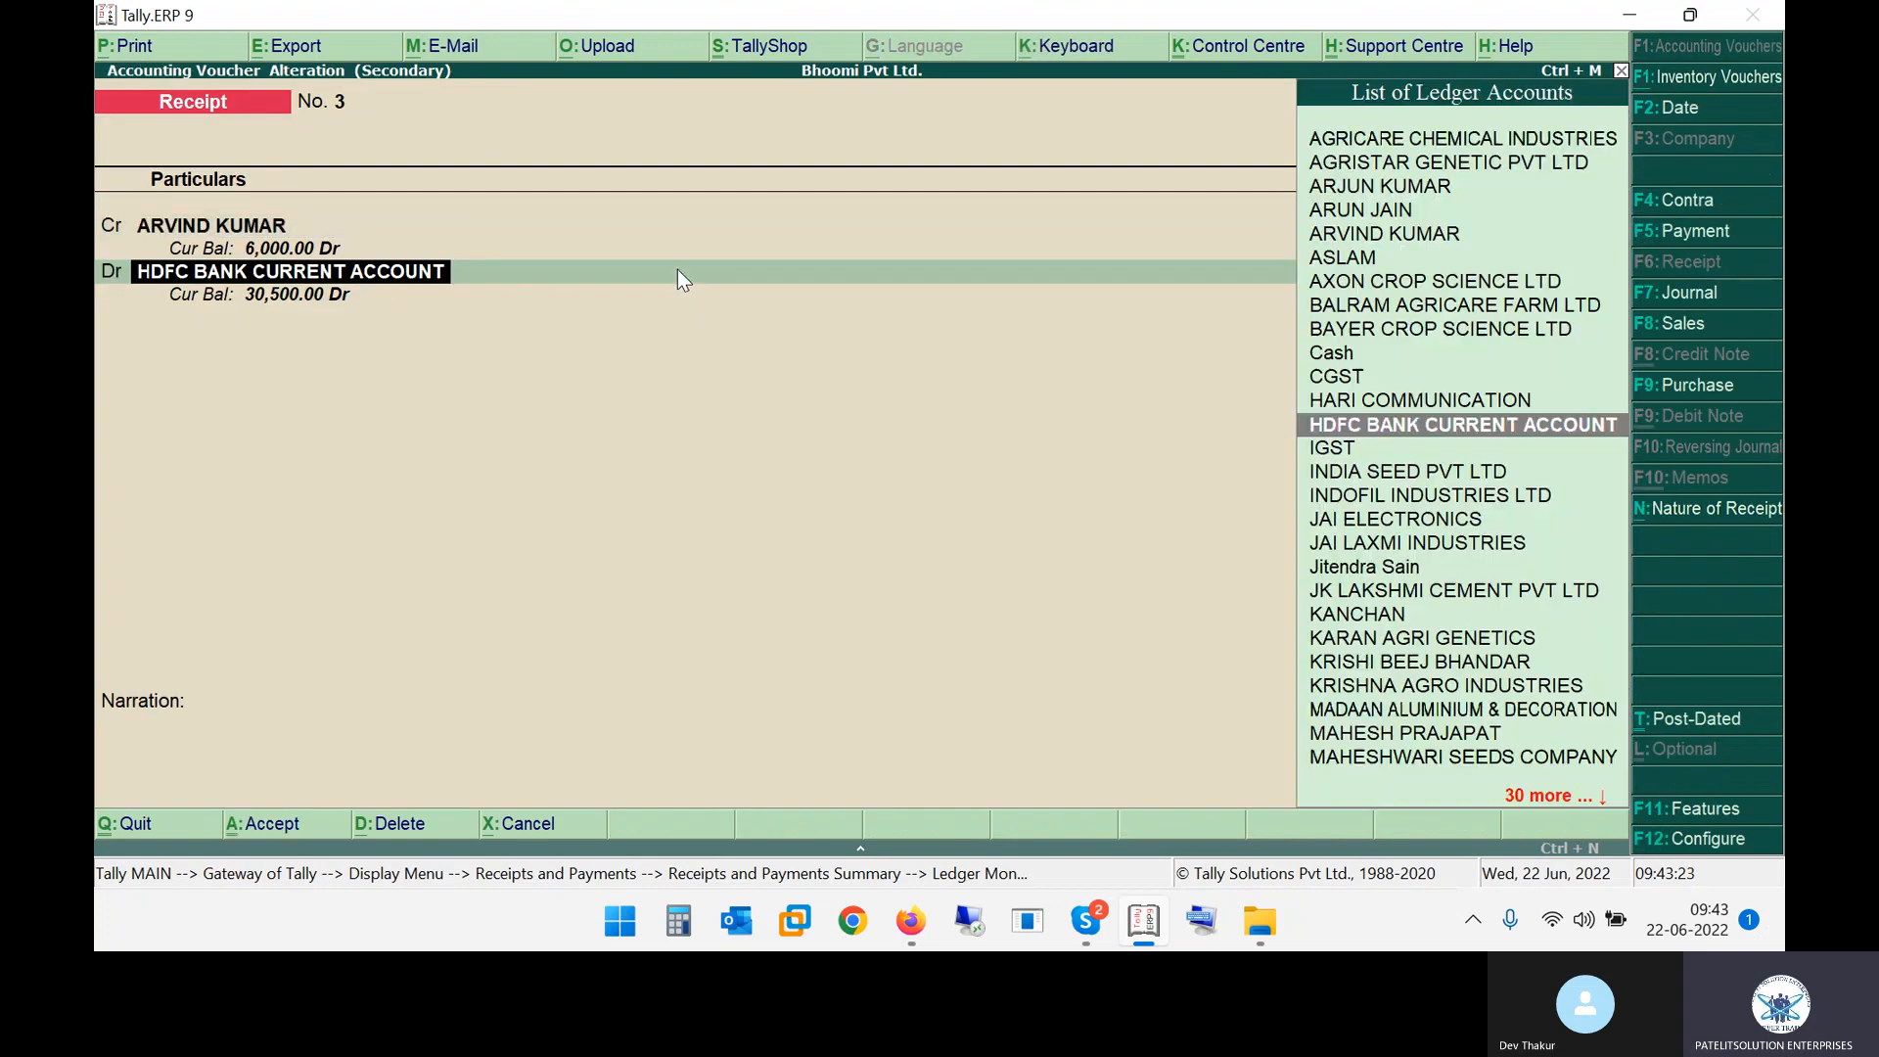
key(Return)
key(Return)
key(Return)
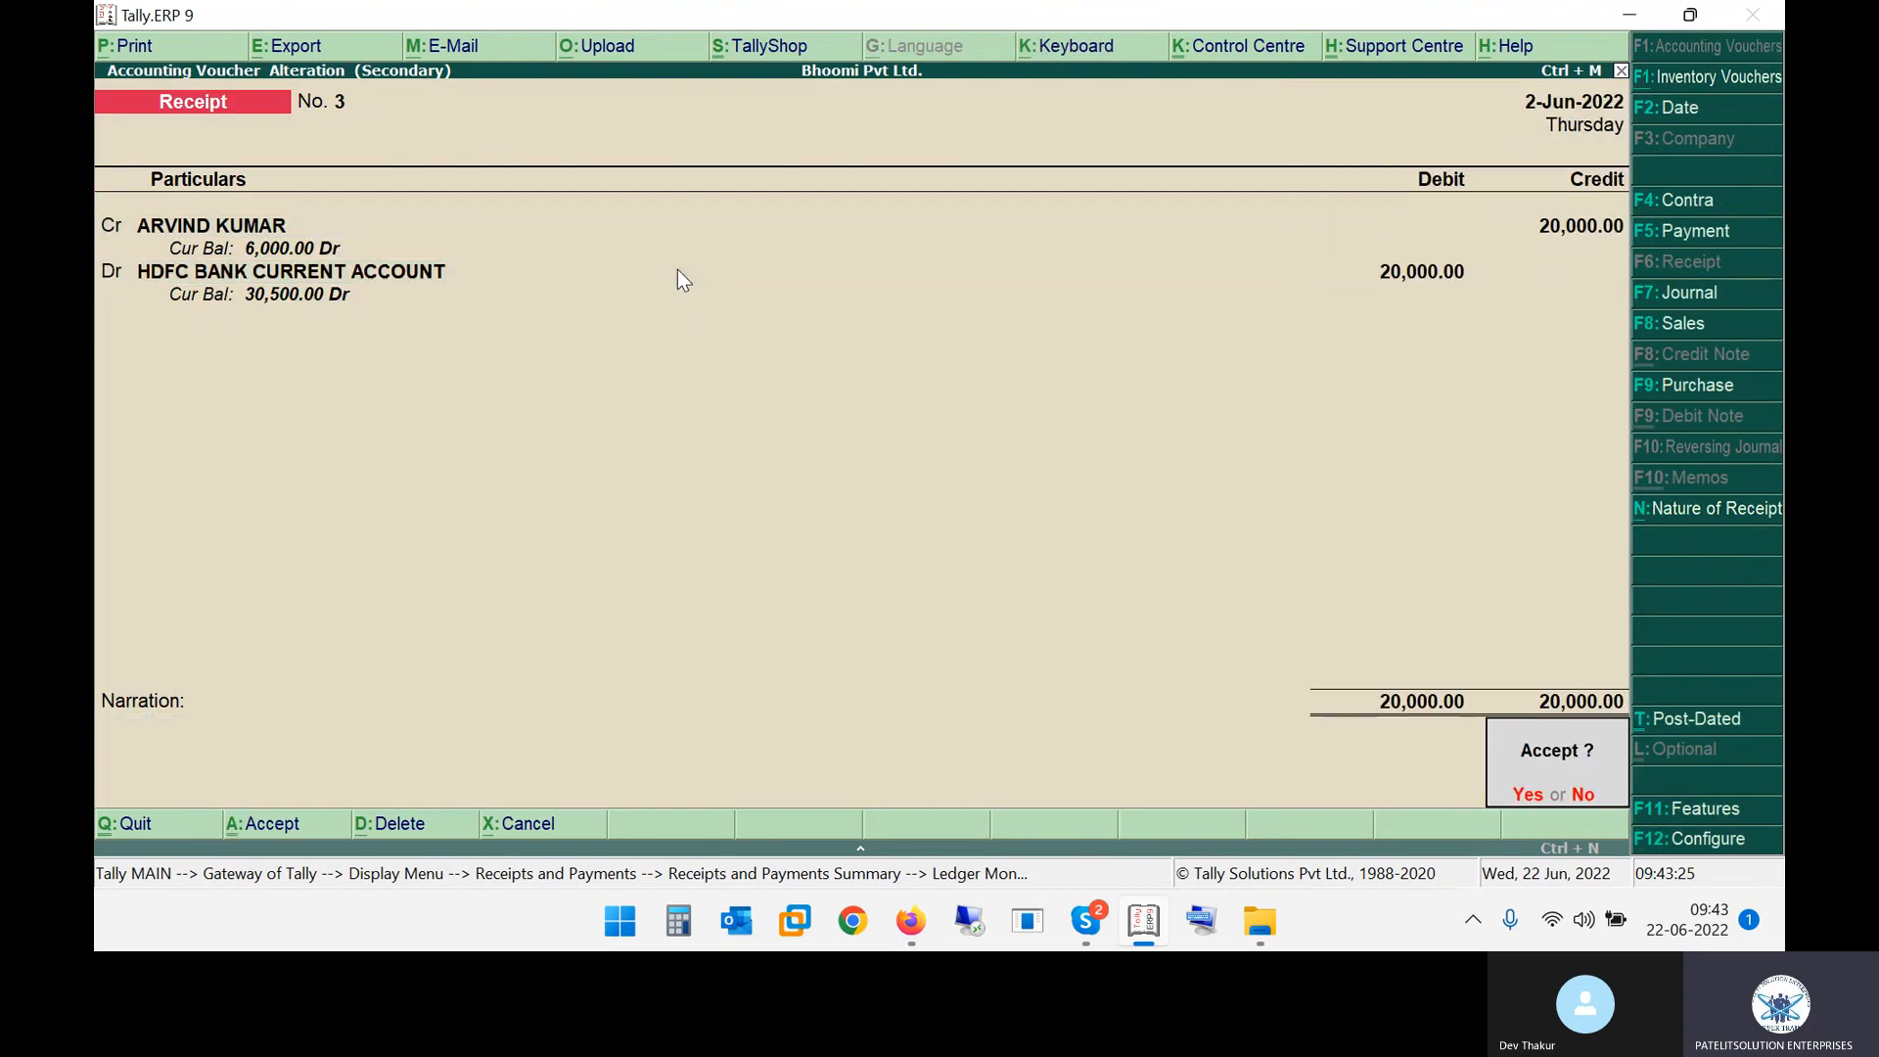
key(Escape)
key(BackSpace)
key(BackSpace)
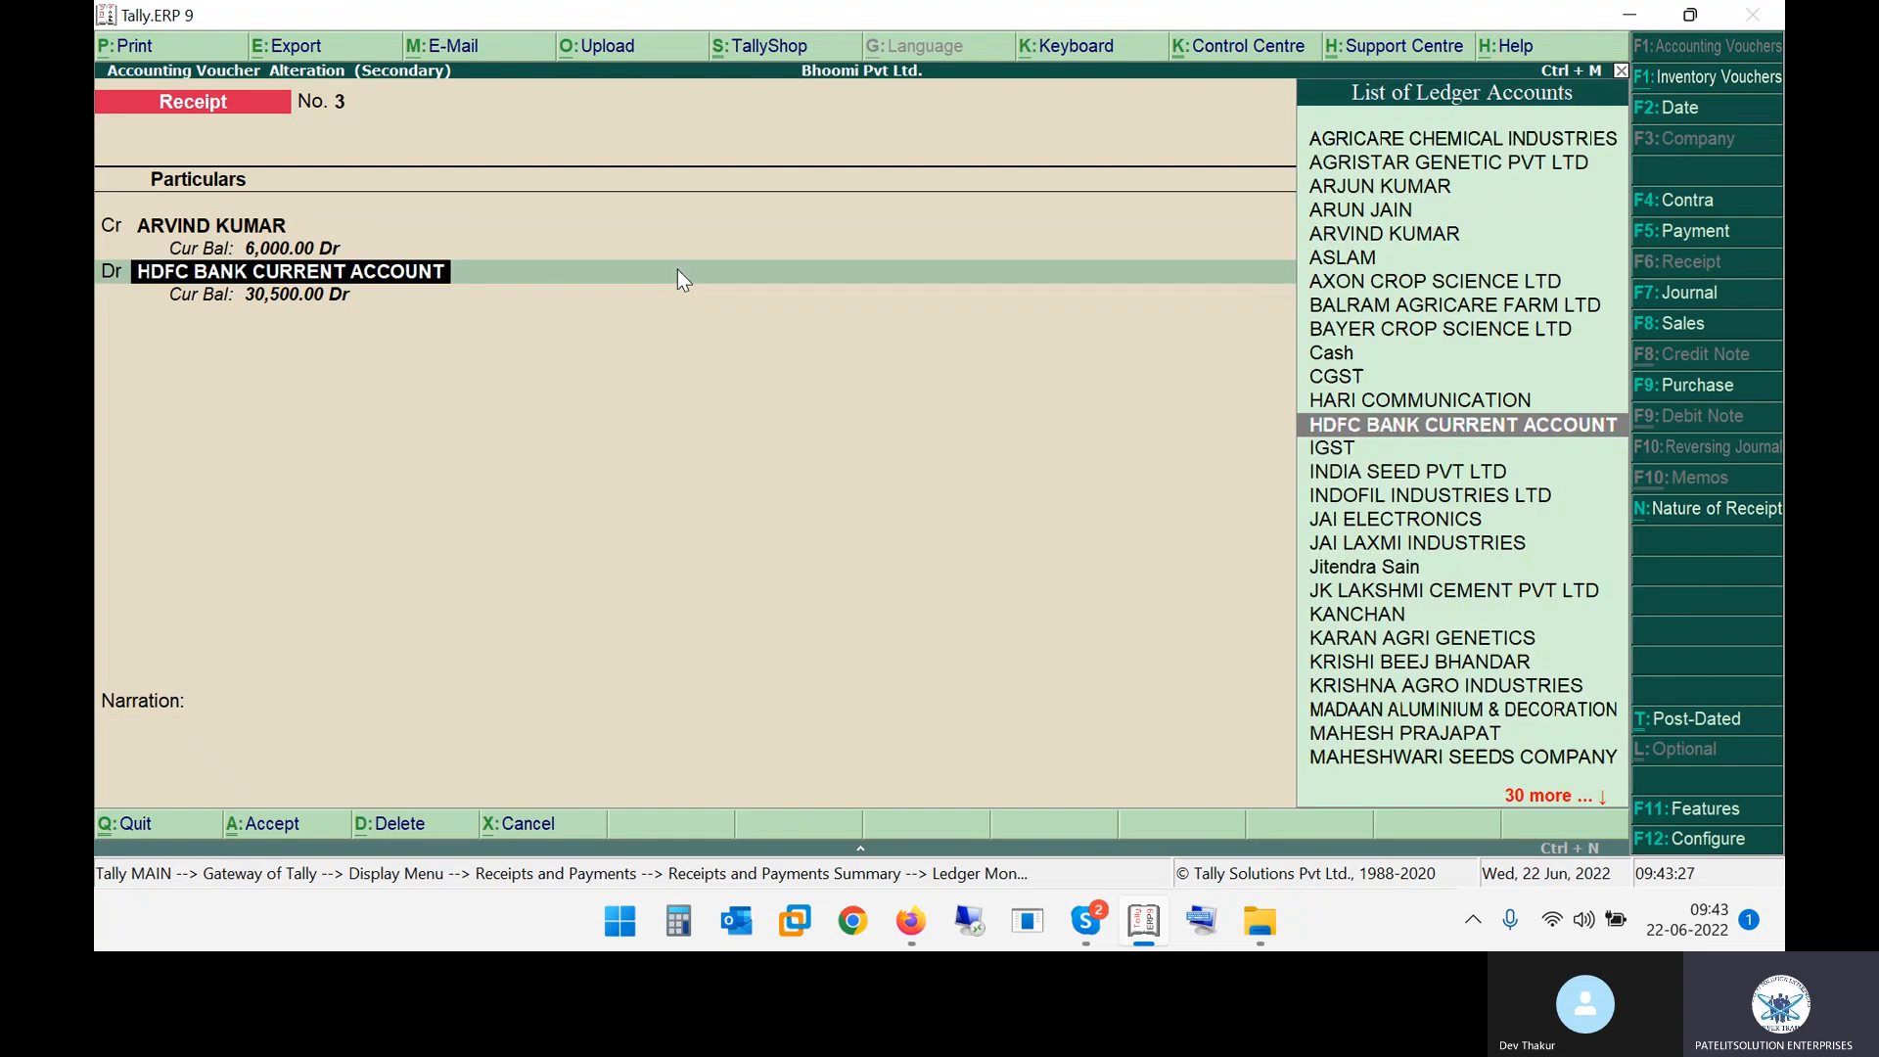
Review the HDFC BANK CURRENT ACCOUNT ledger details from within receipt No. 3 and return to the voucher
key(ctrl+Return)
key(Return)
key(Return)
key(Return)
key(Return)
key(Return)
key(Return)
key(Return)
key(Return)
key(Return)
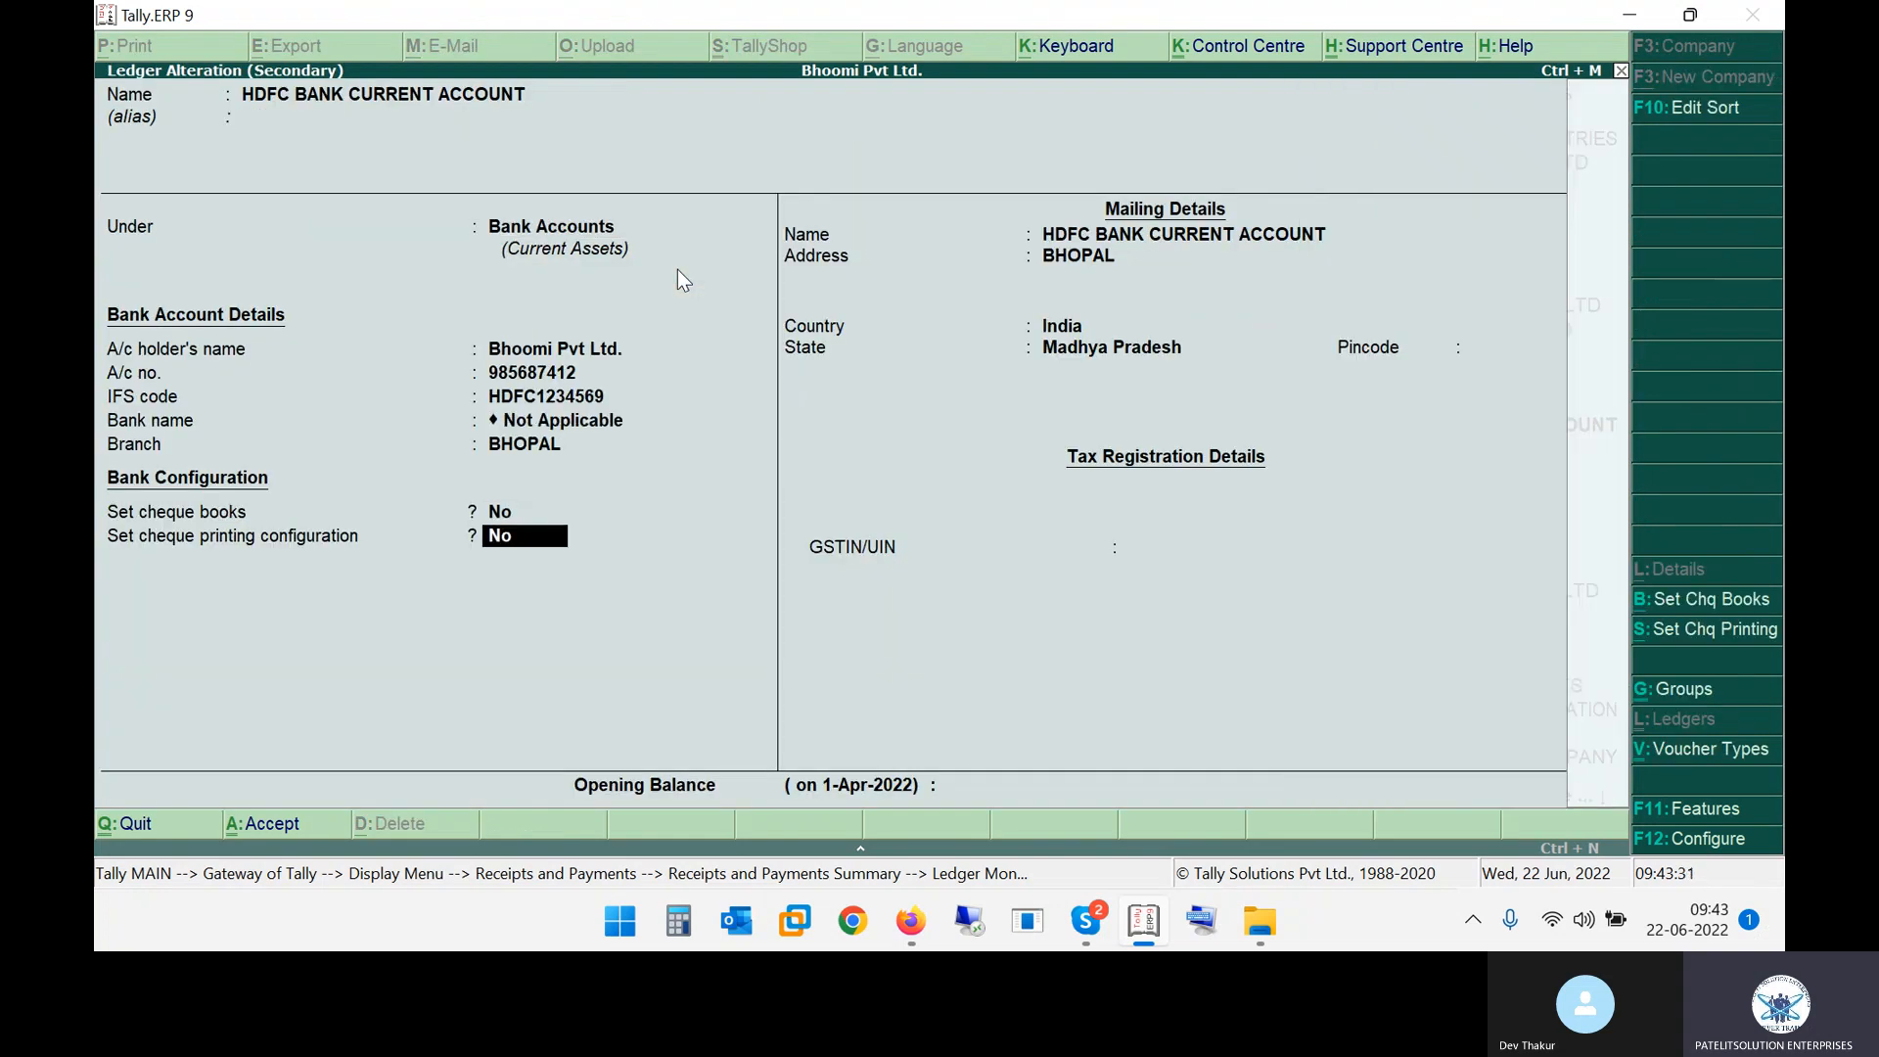
key(Return)
key(Return)
key(Return)
key(Return)
key(Return)
key(Return)
key(Return)
key(Return)
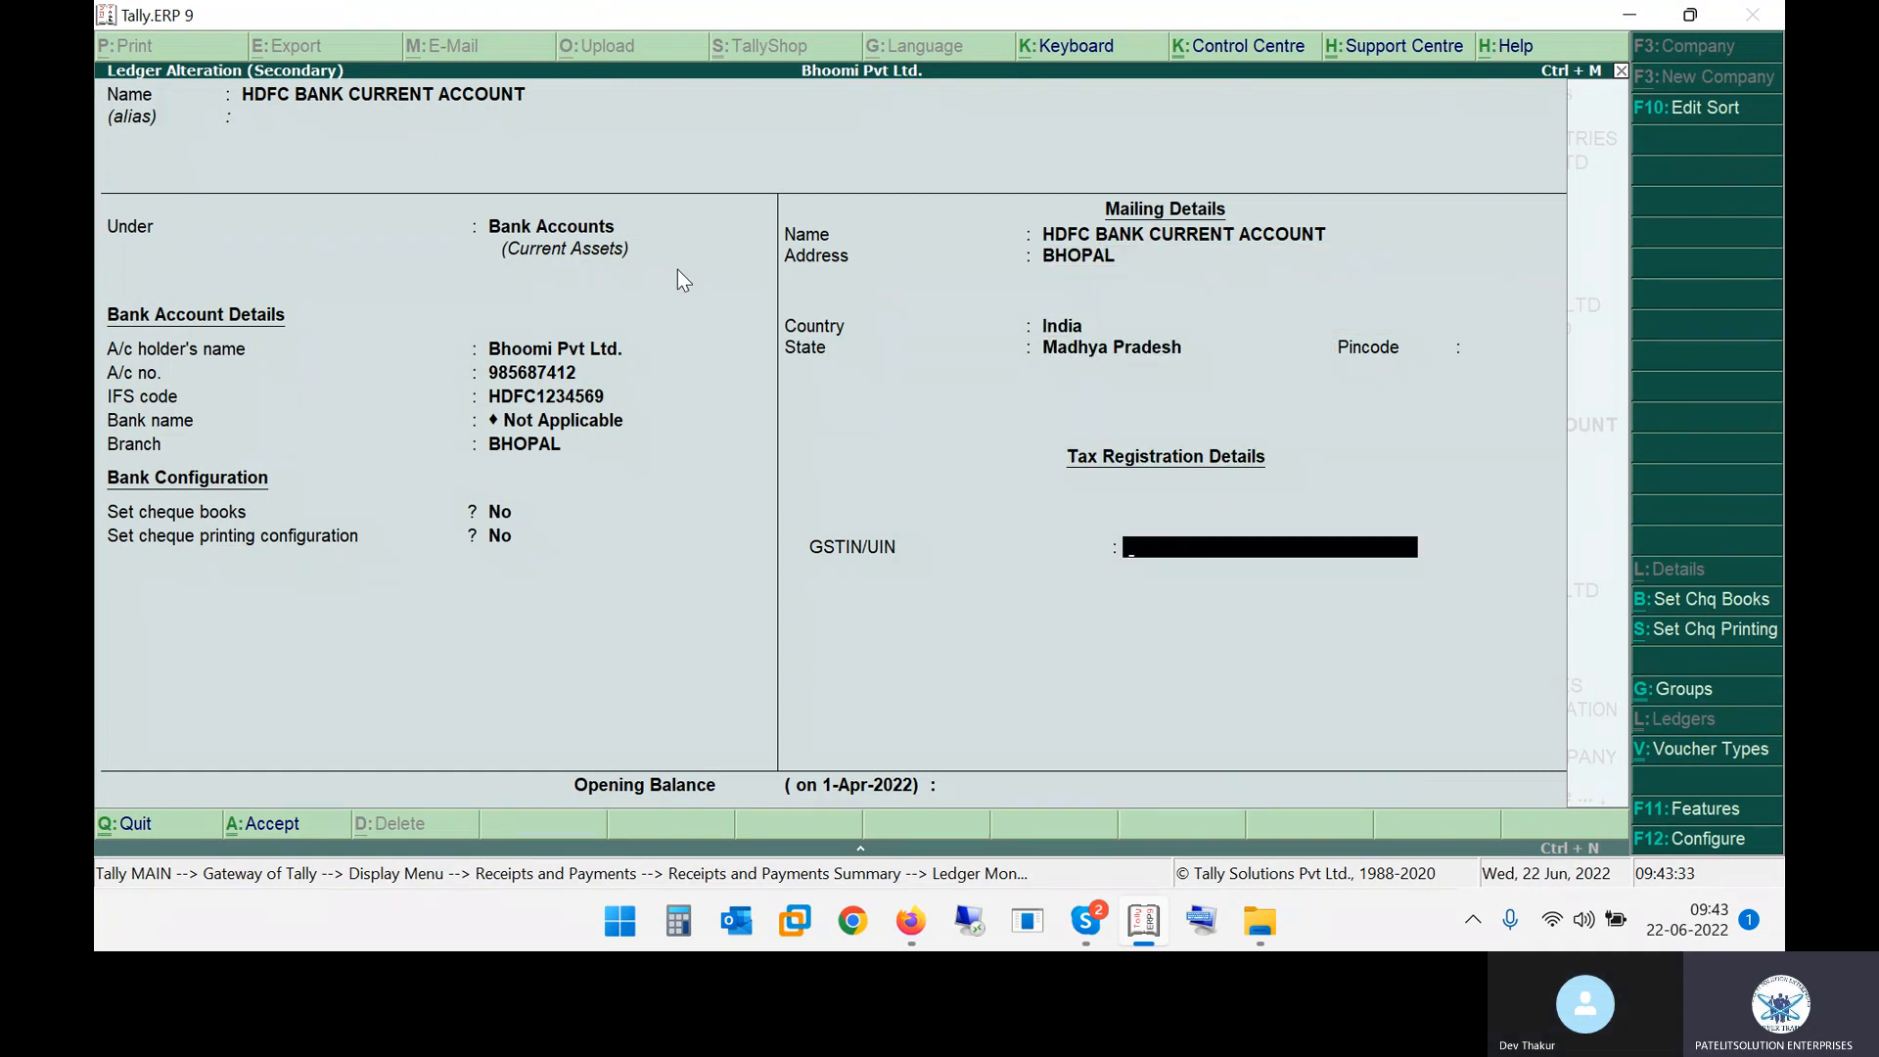
key(Return)
key(Return)
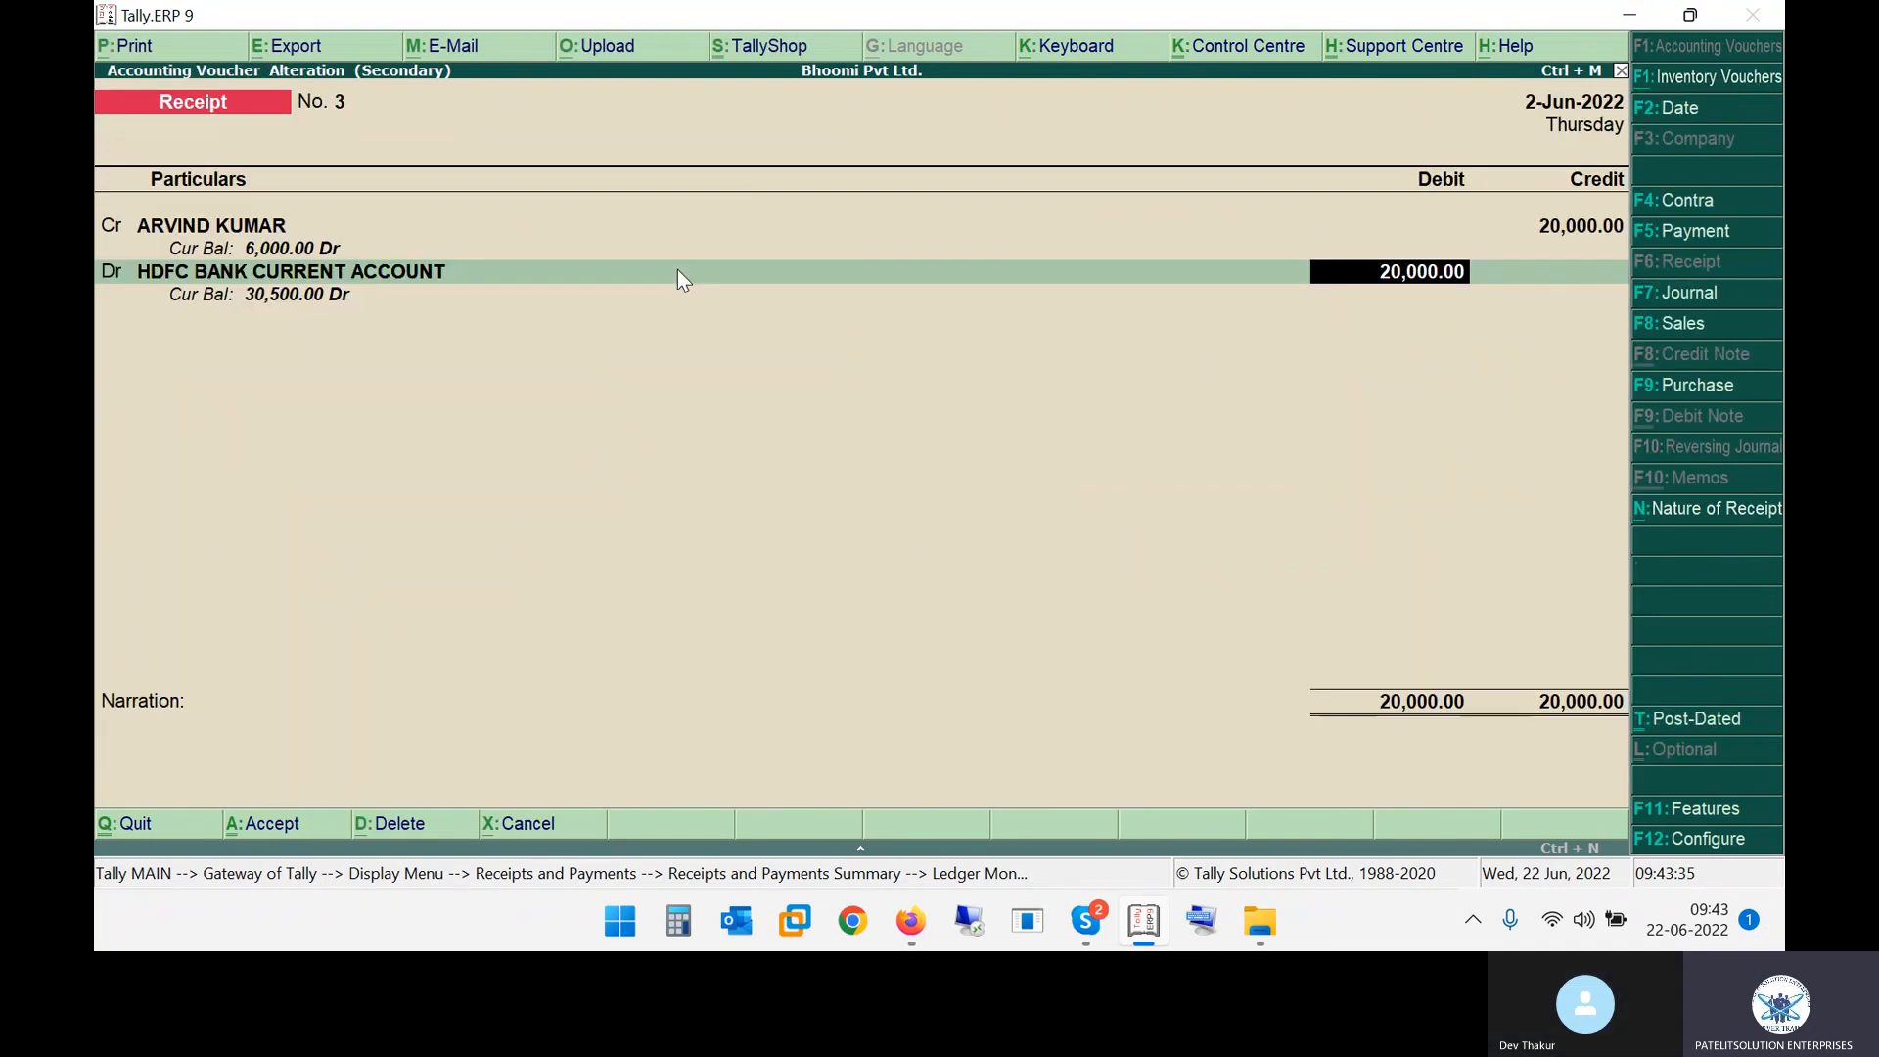
Decline accepting receipt No. 3 and review the company's accounting features without changing them
key(Return)
key(Return)
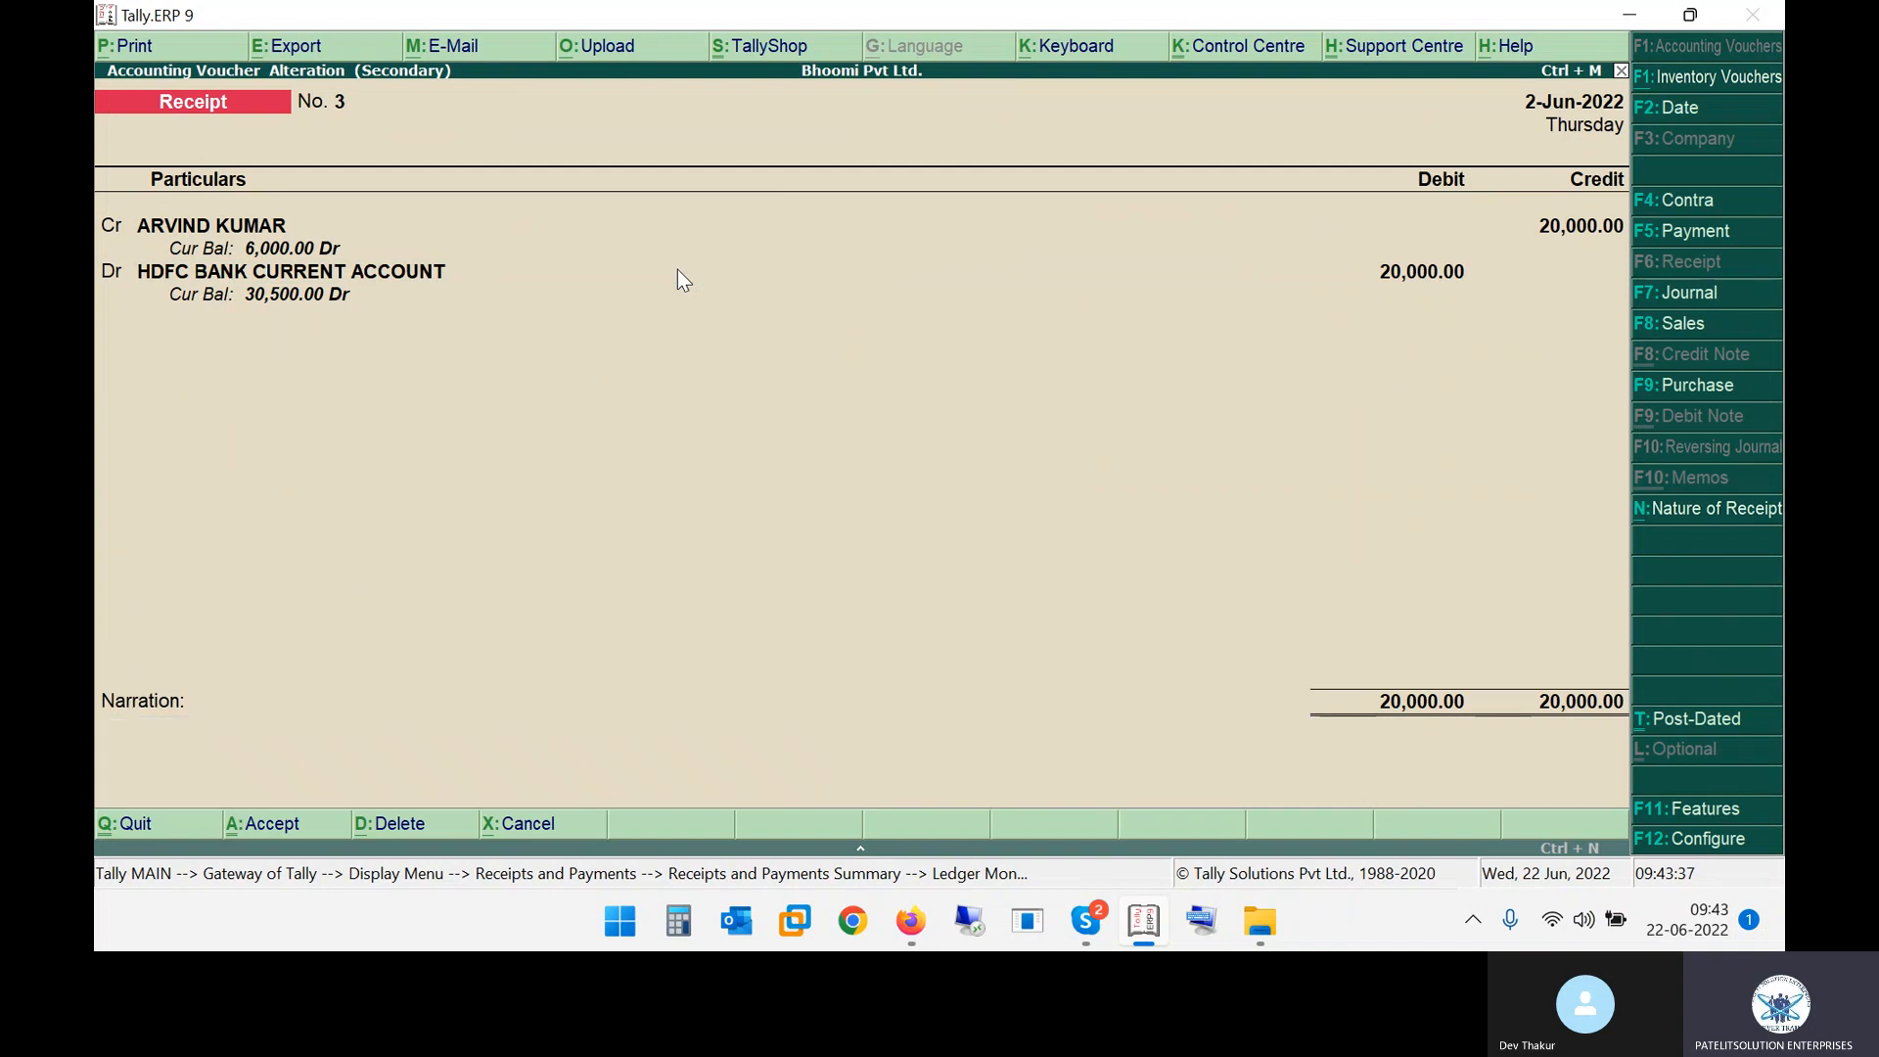
key(Return)
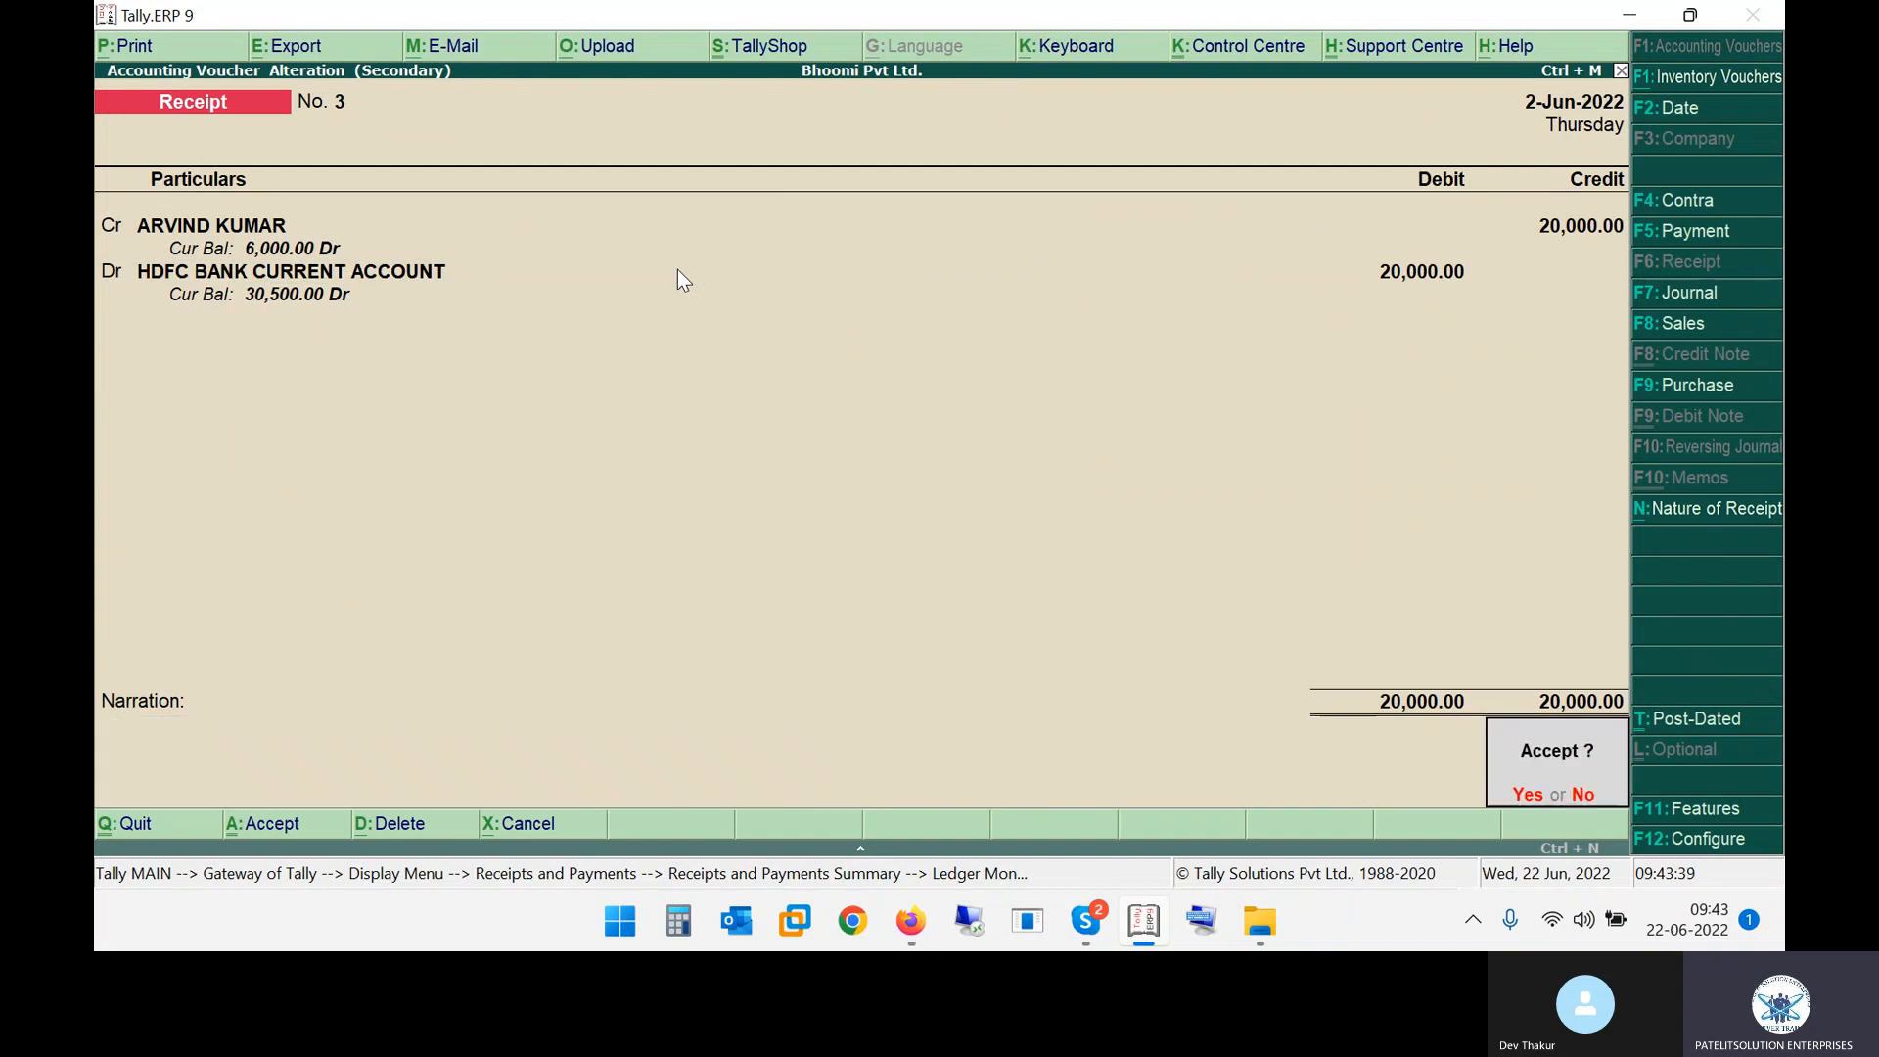
key(n)
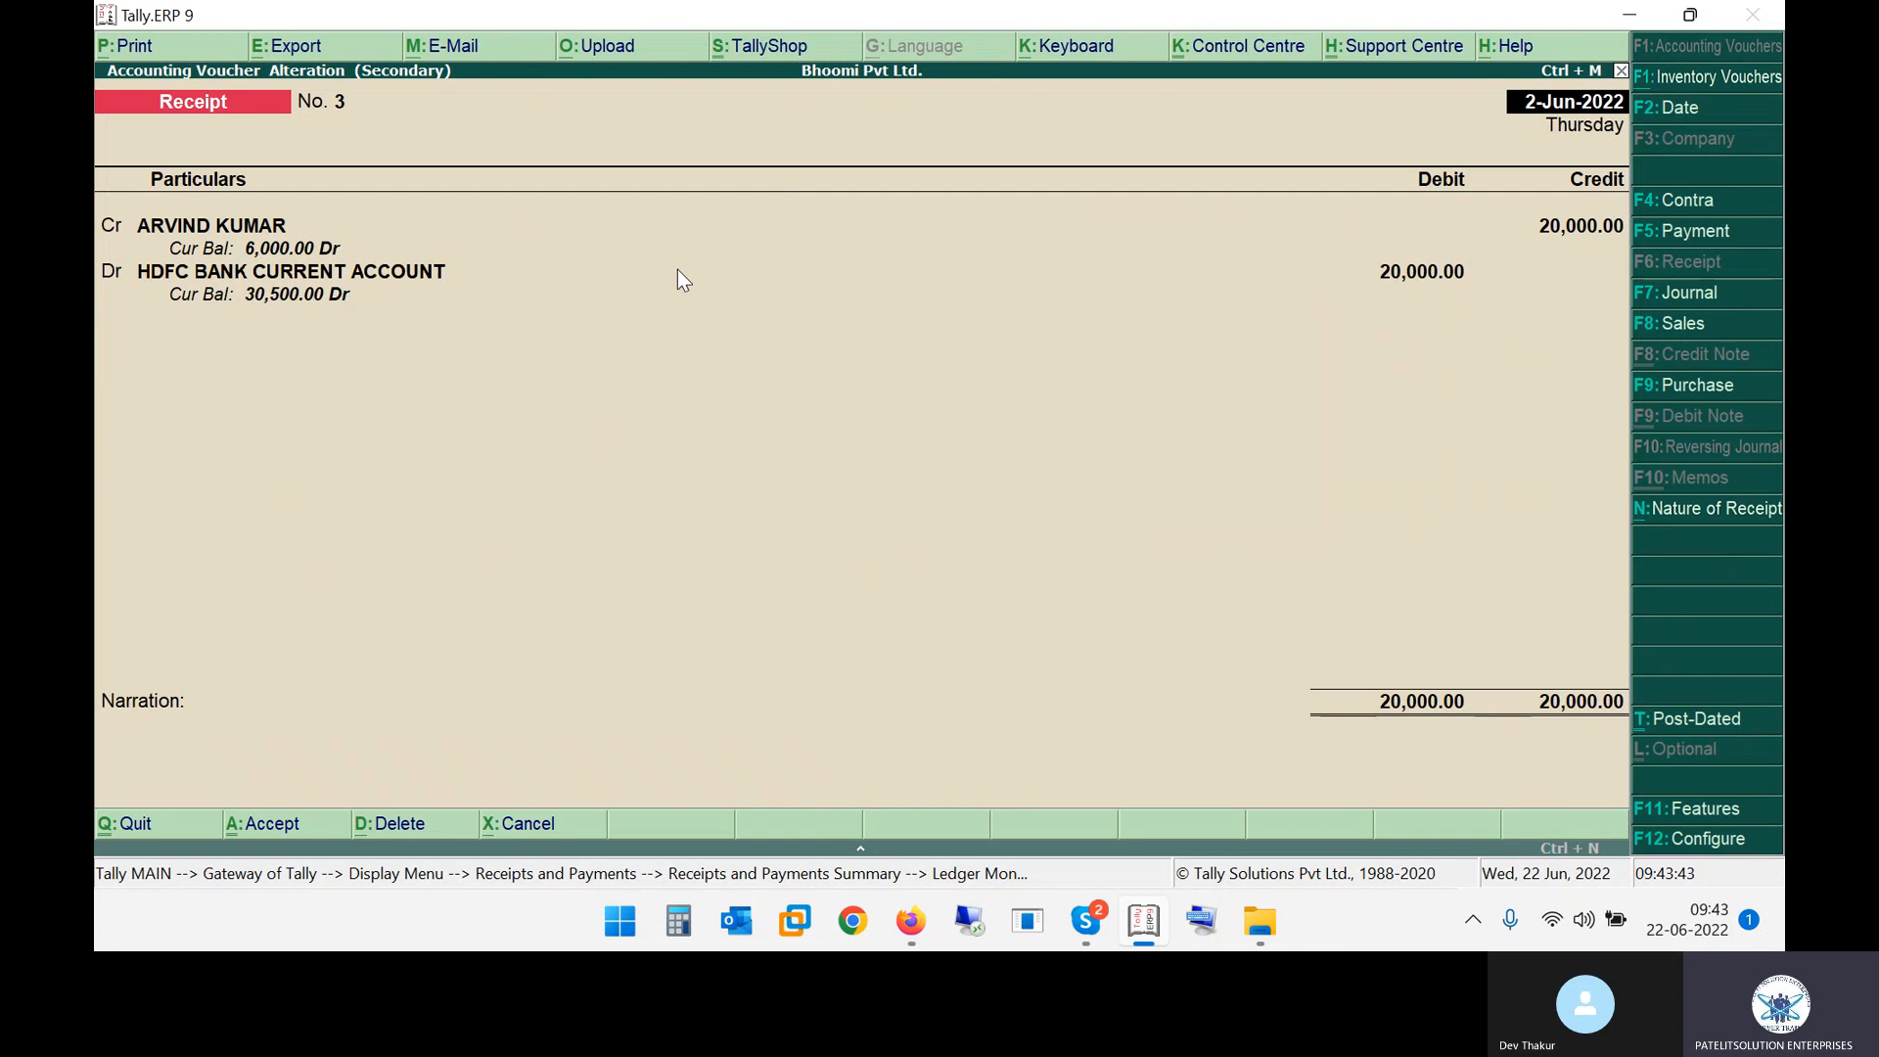
key(F11)
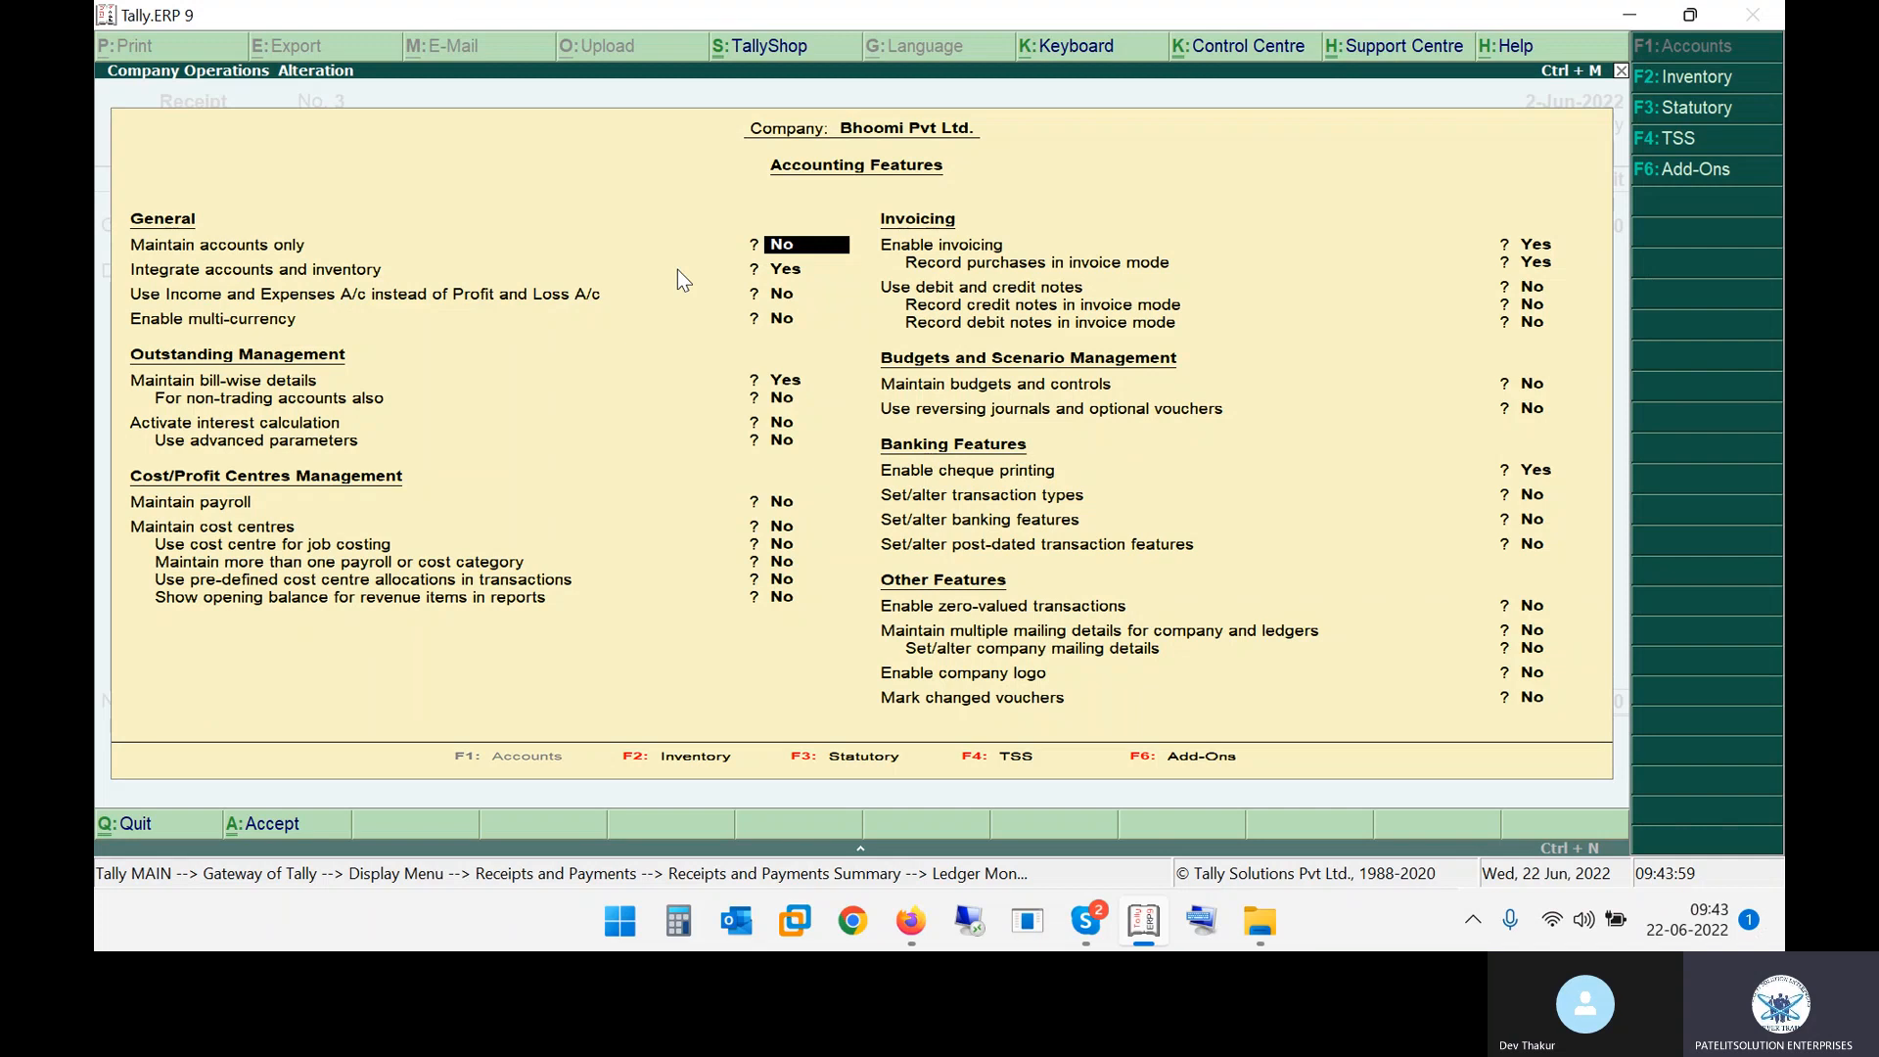
key(Return)
key(Return)
key(Return)
key(Return)
key(Return)
key(Return)
key(Return)
key(Return)
key(Return)
key(Return)
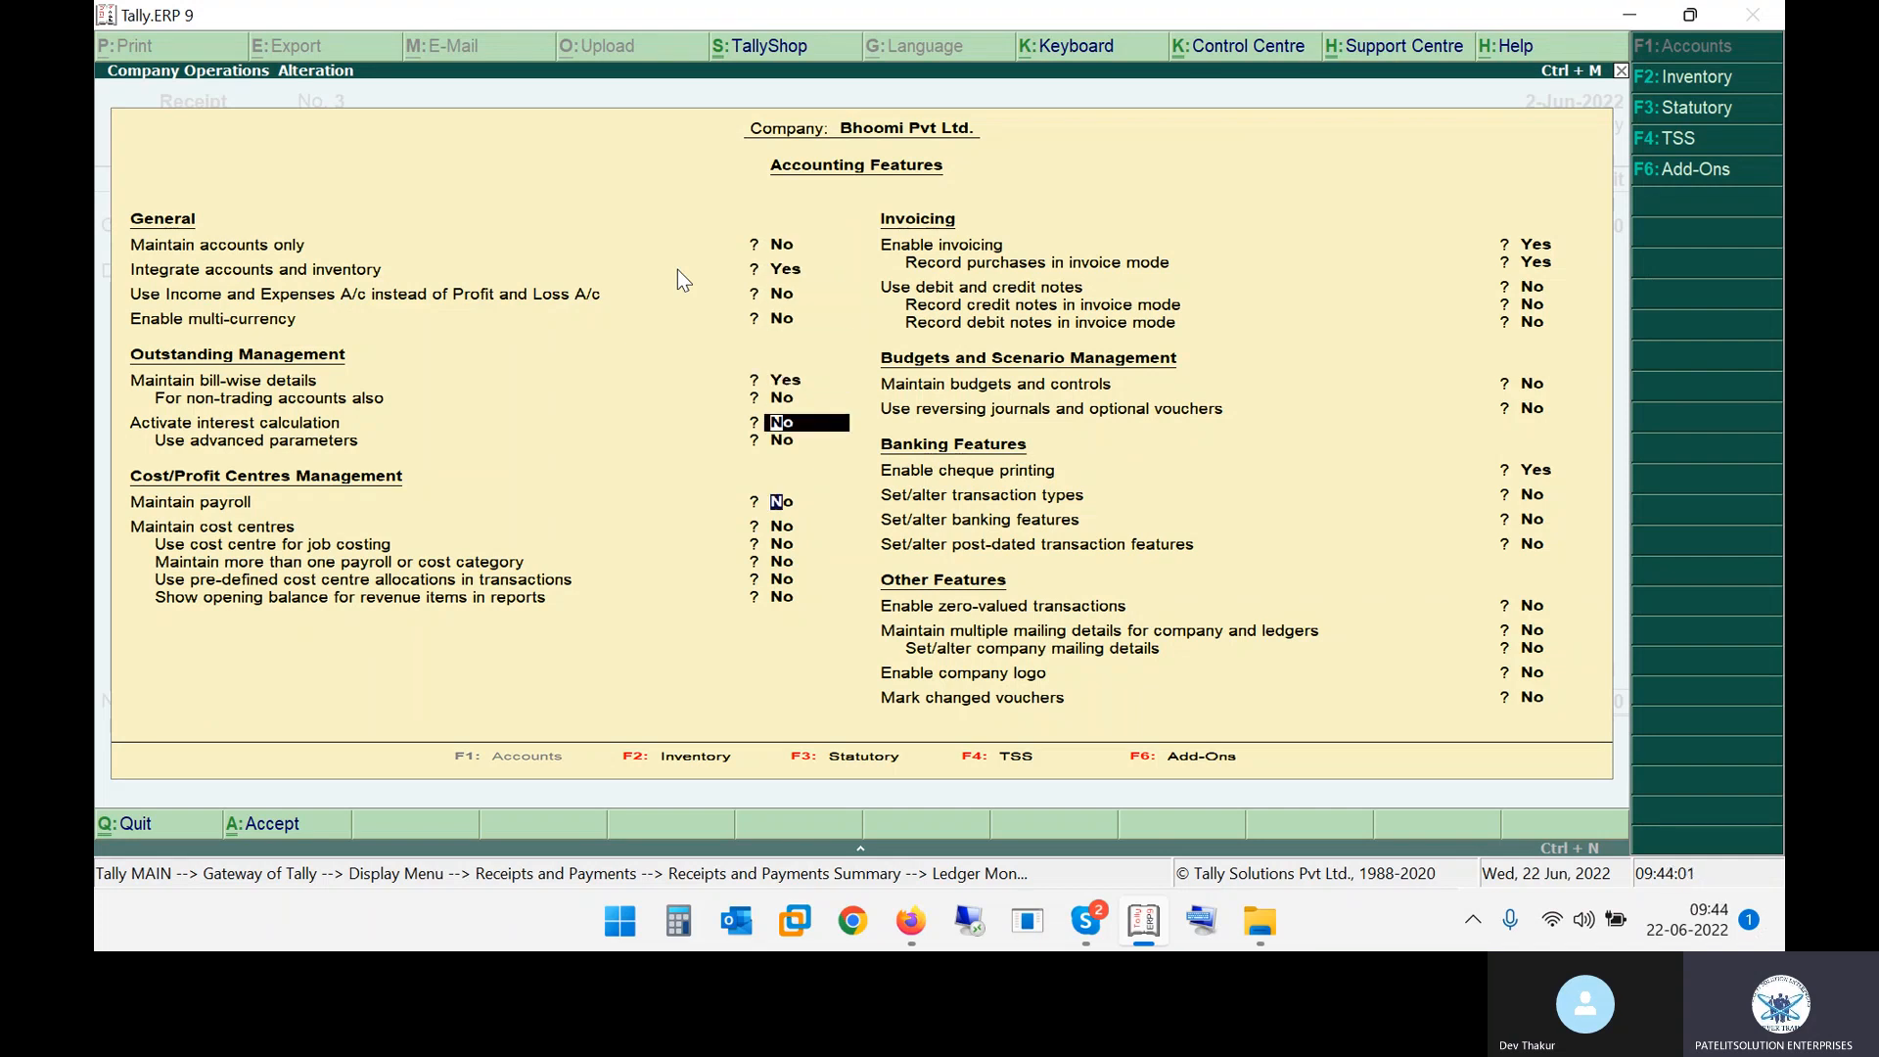
key(Return)
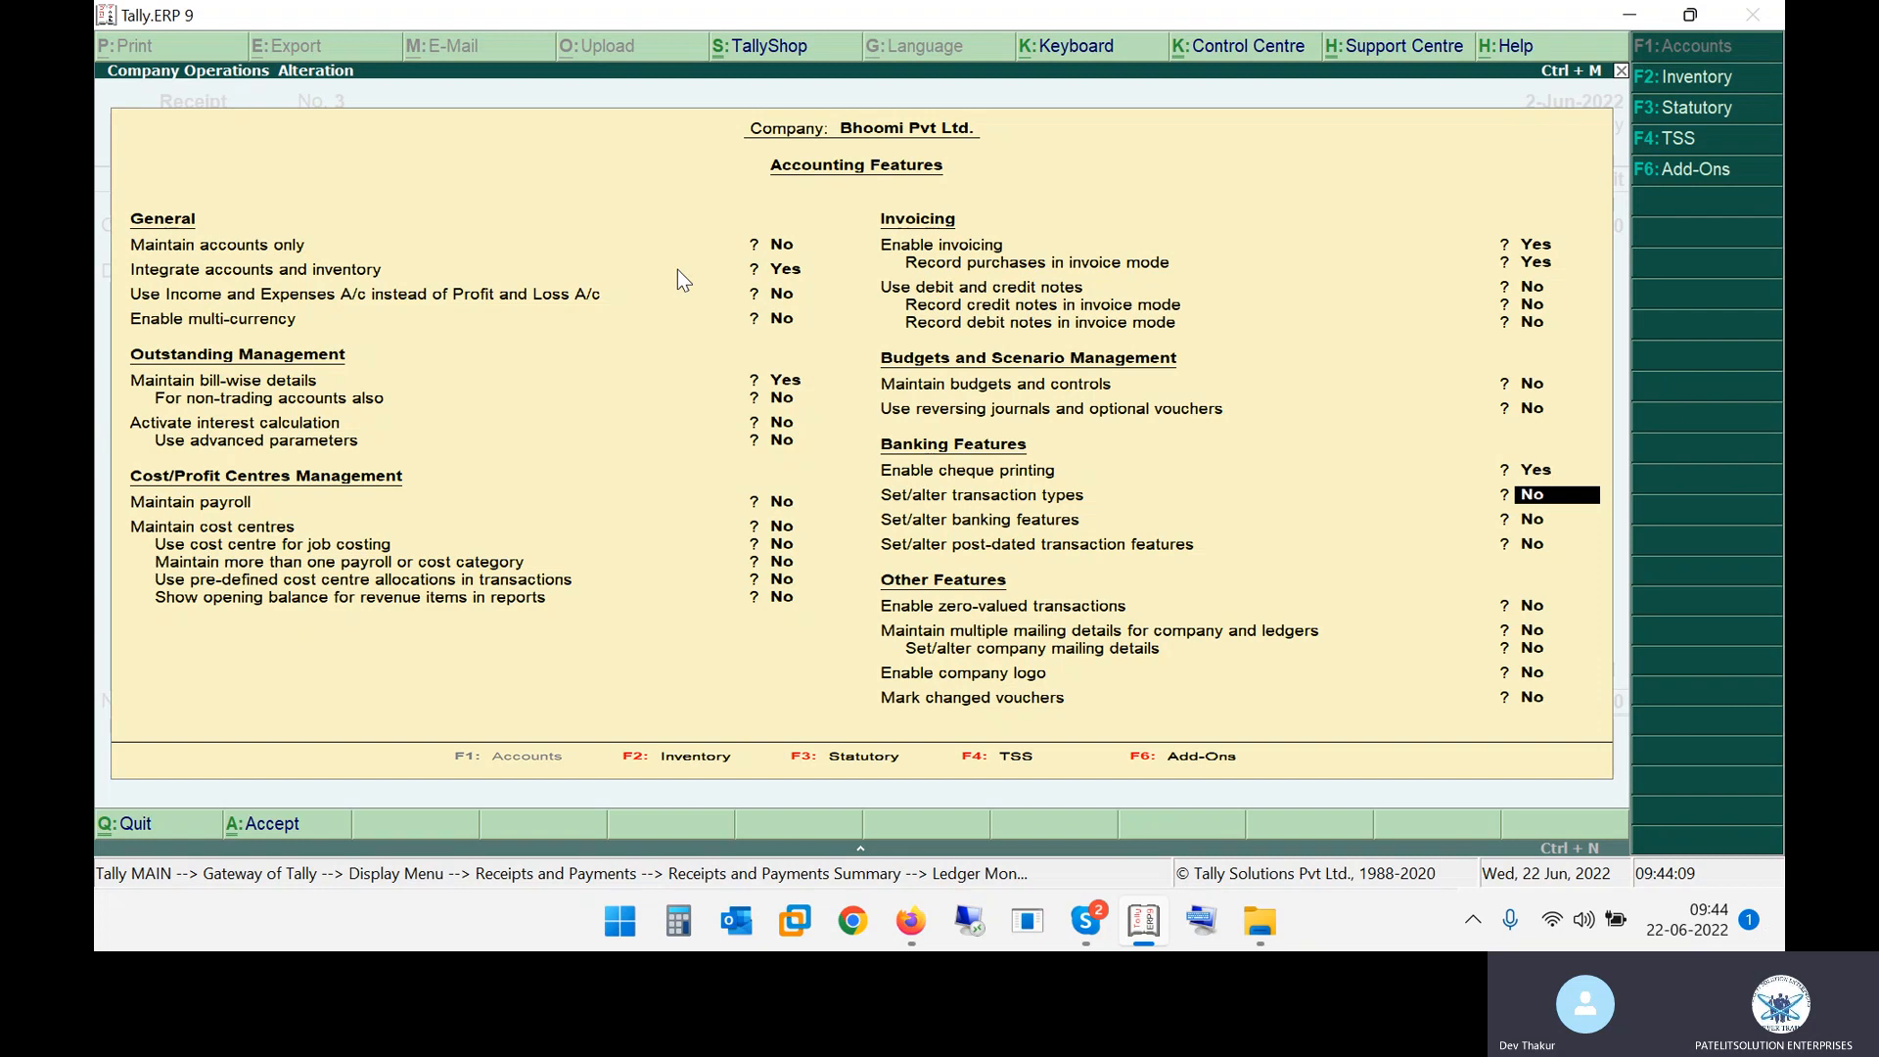
key(Return)
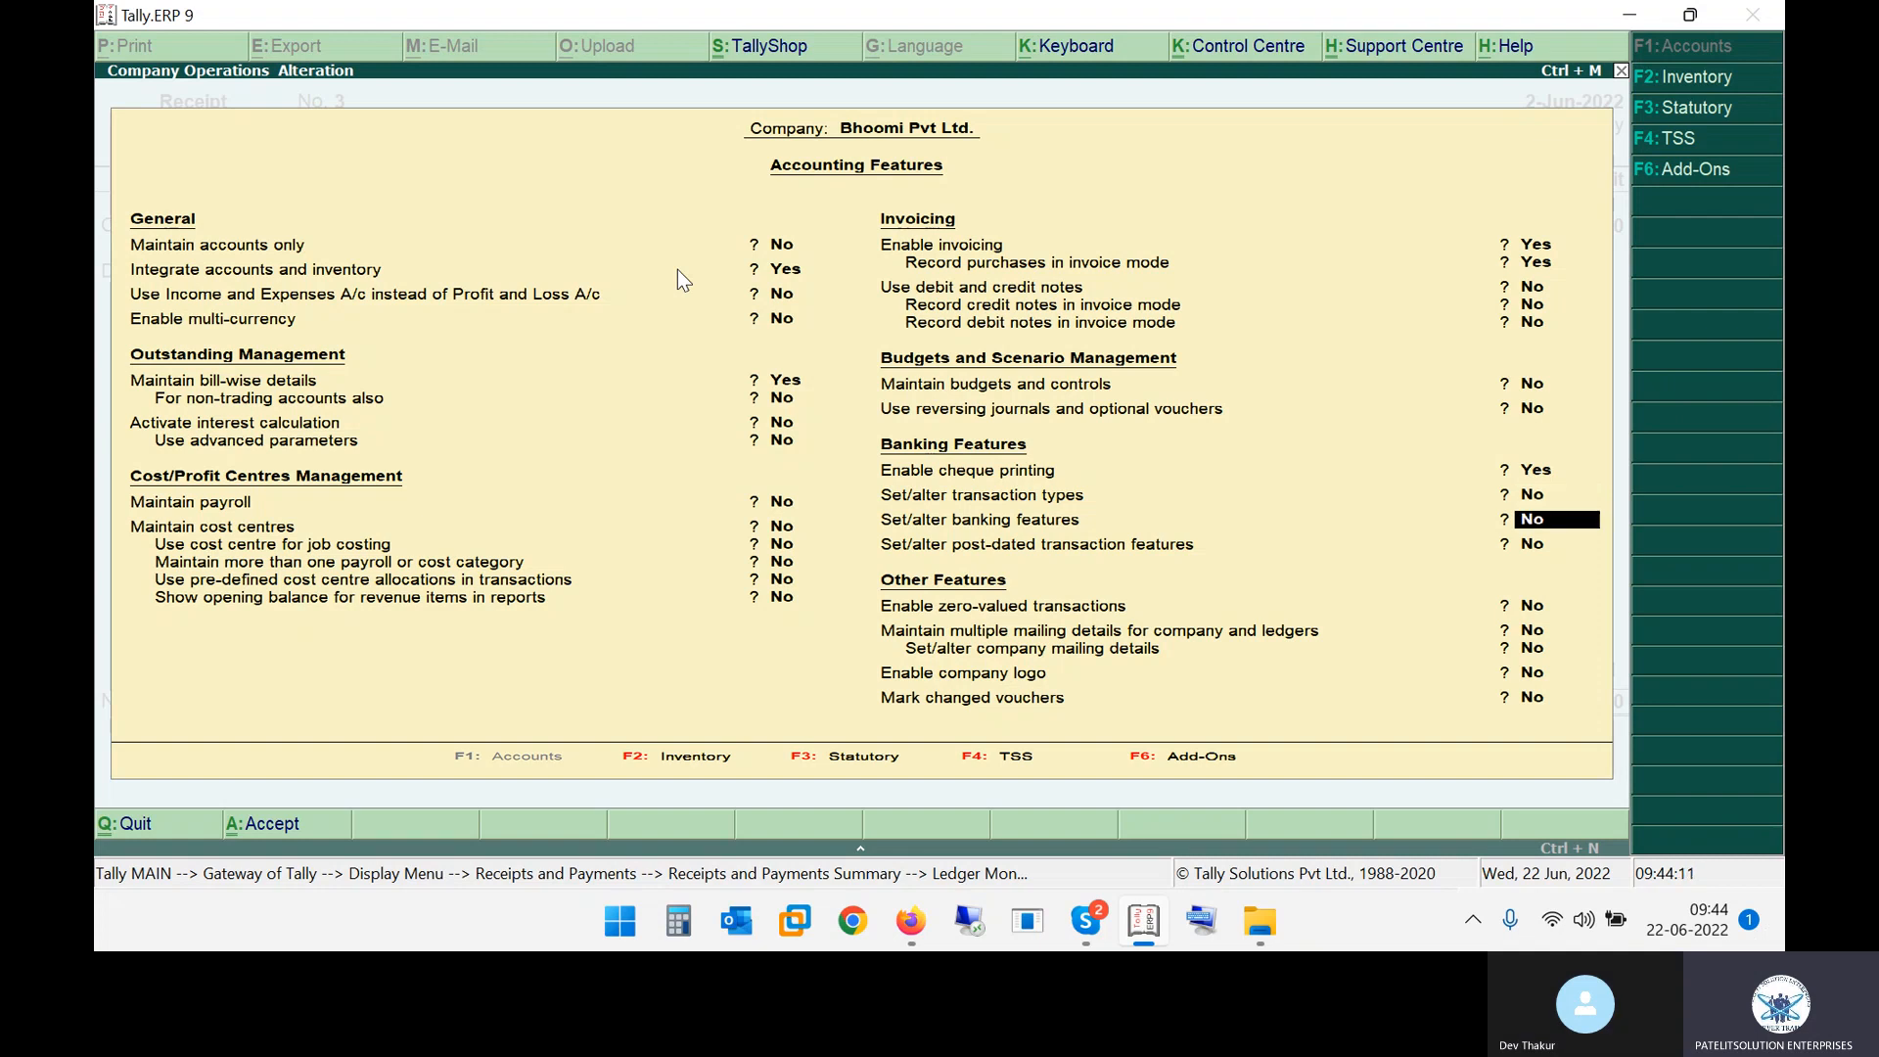
key(Return)
key(Return)
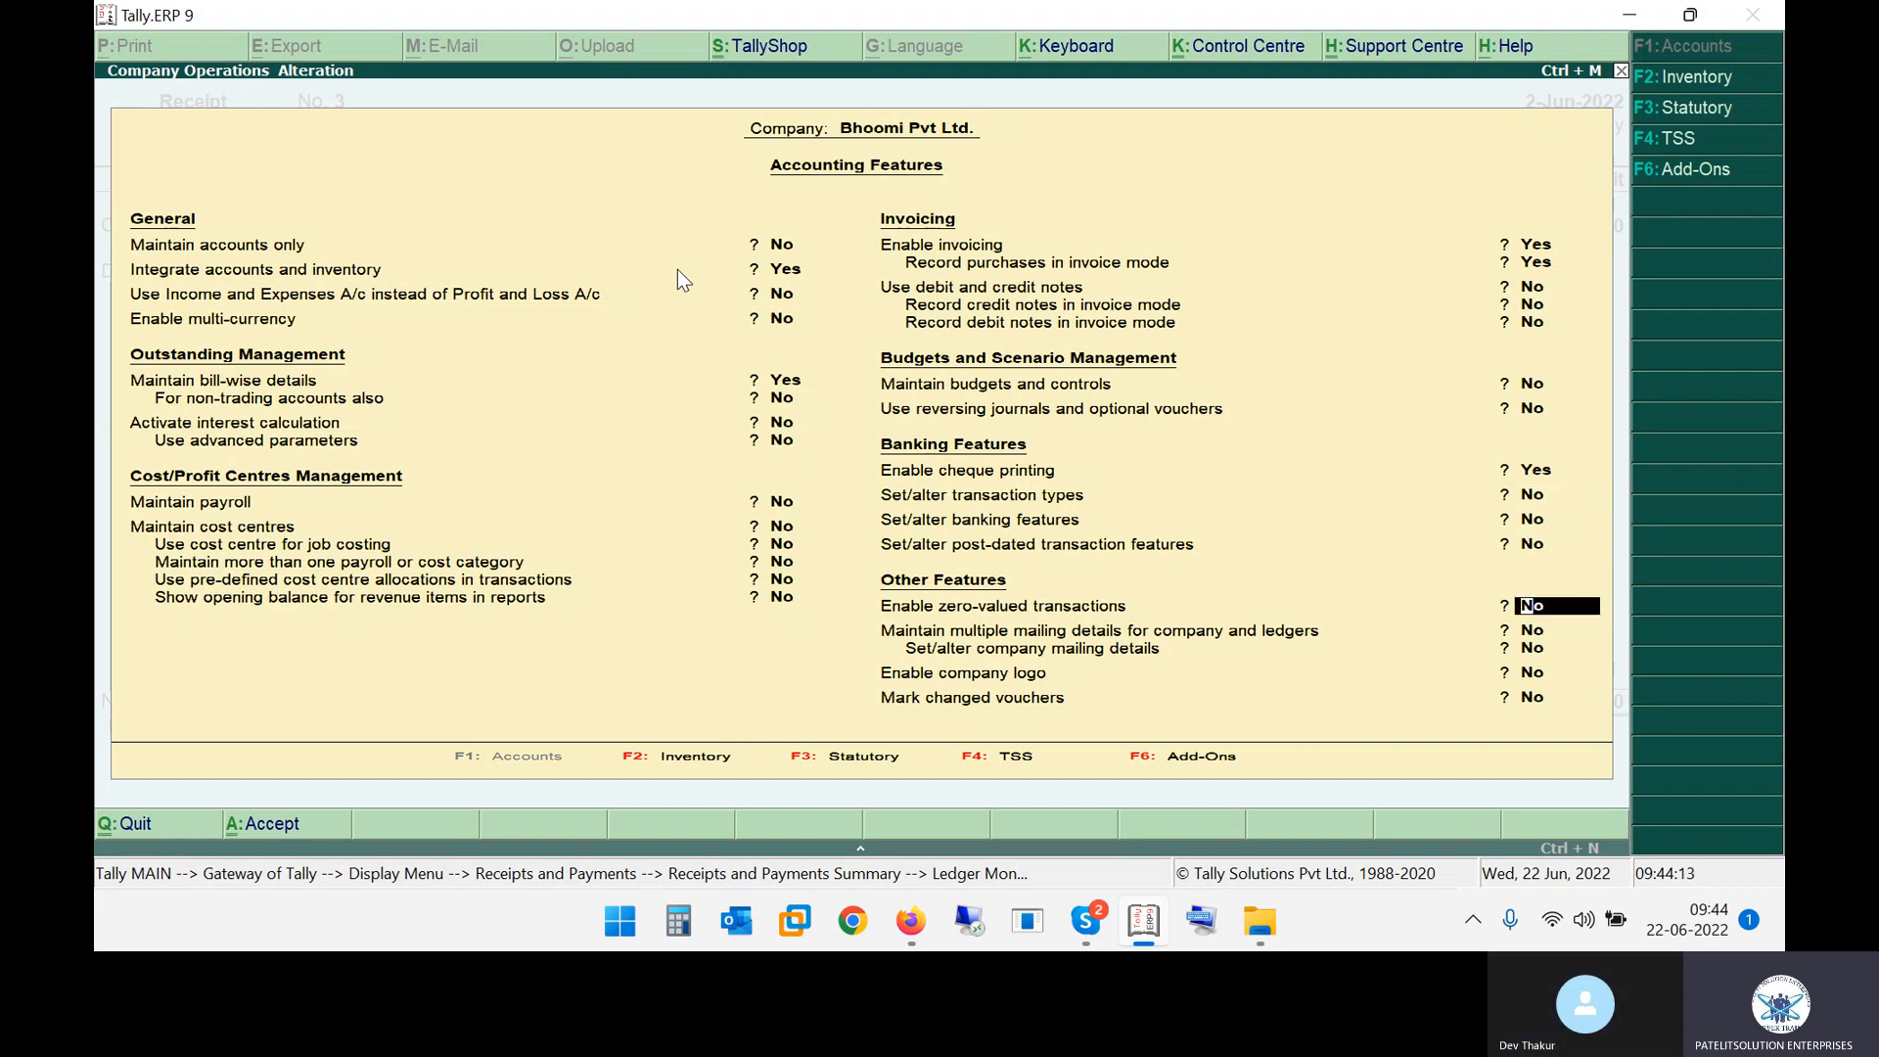
key(Return)
key(Return)
key(Return)
key(Return)
Step back through receipt No. 3's credit and debit lines
key(Return)
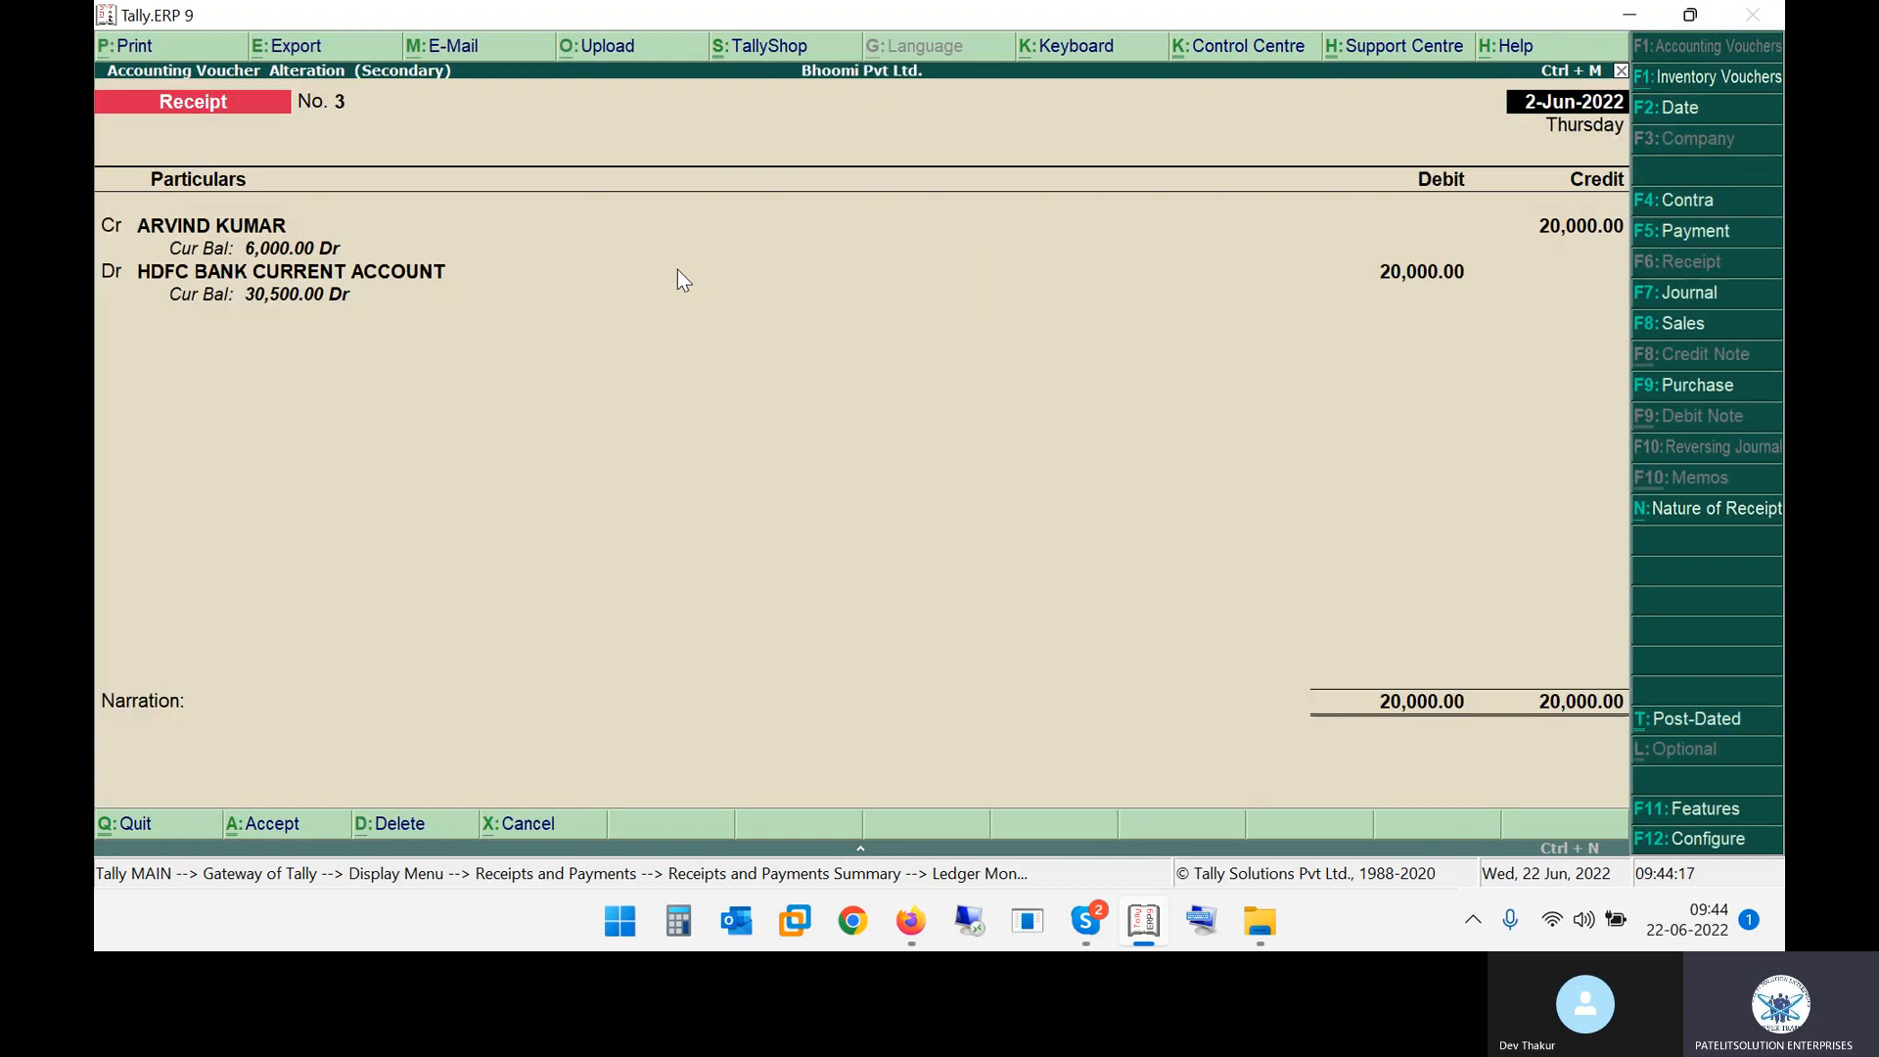
key(Return)
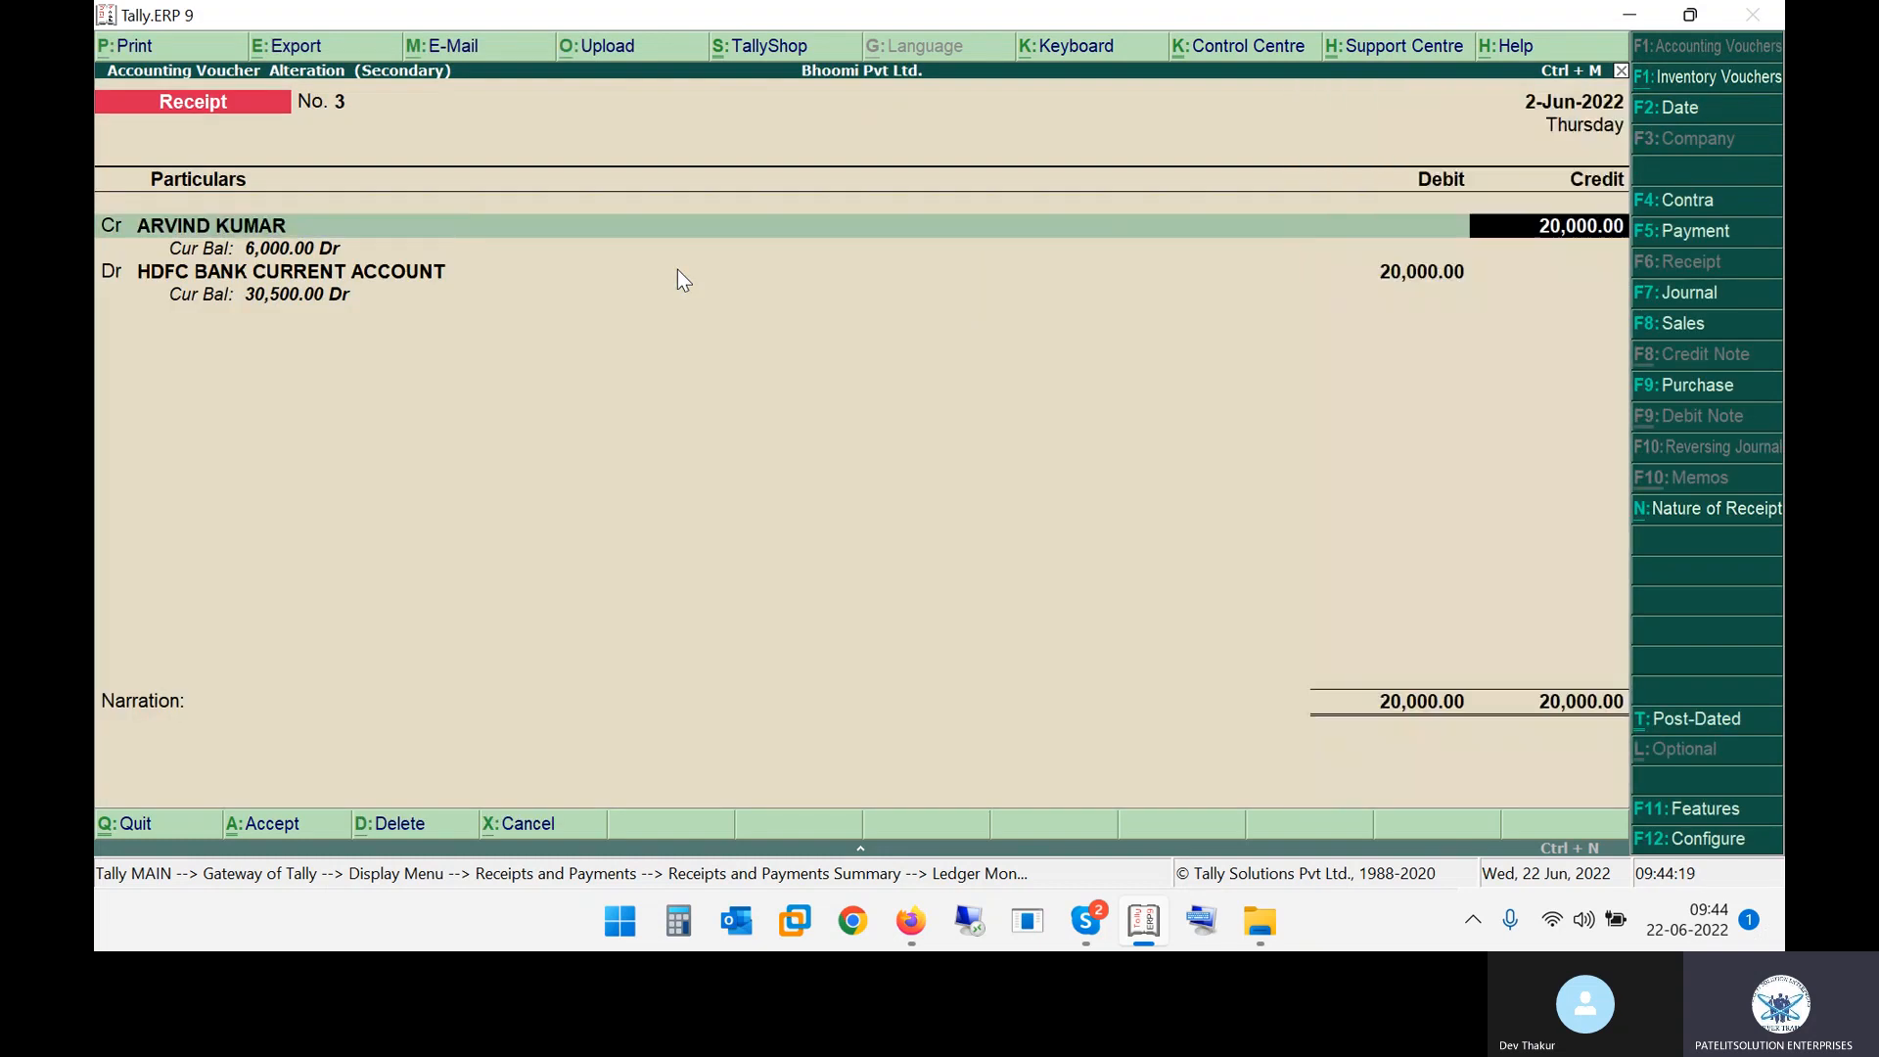
key(Return)
key(Return)
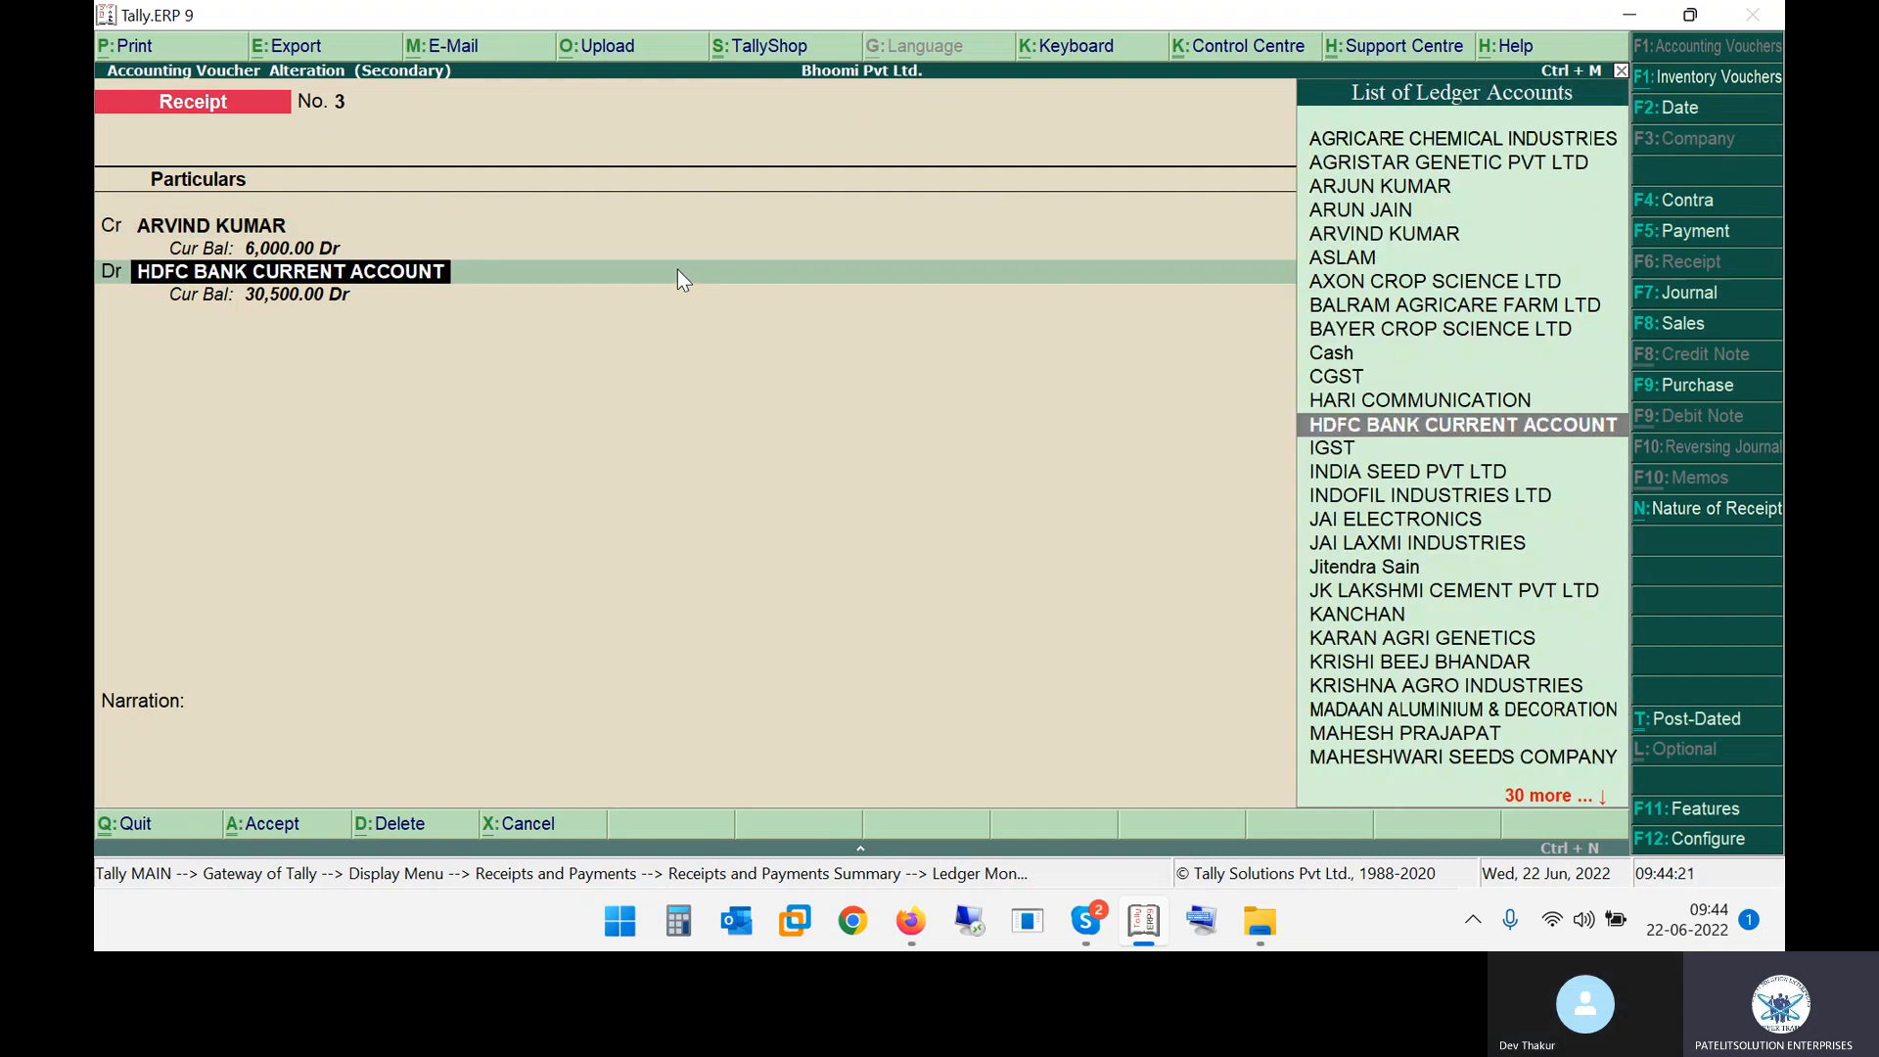
key(Return)
key(Return)
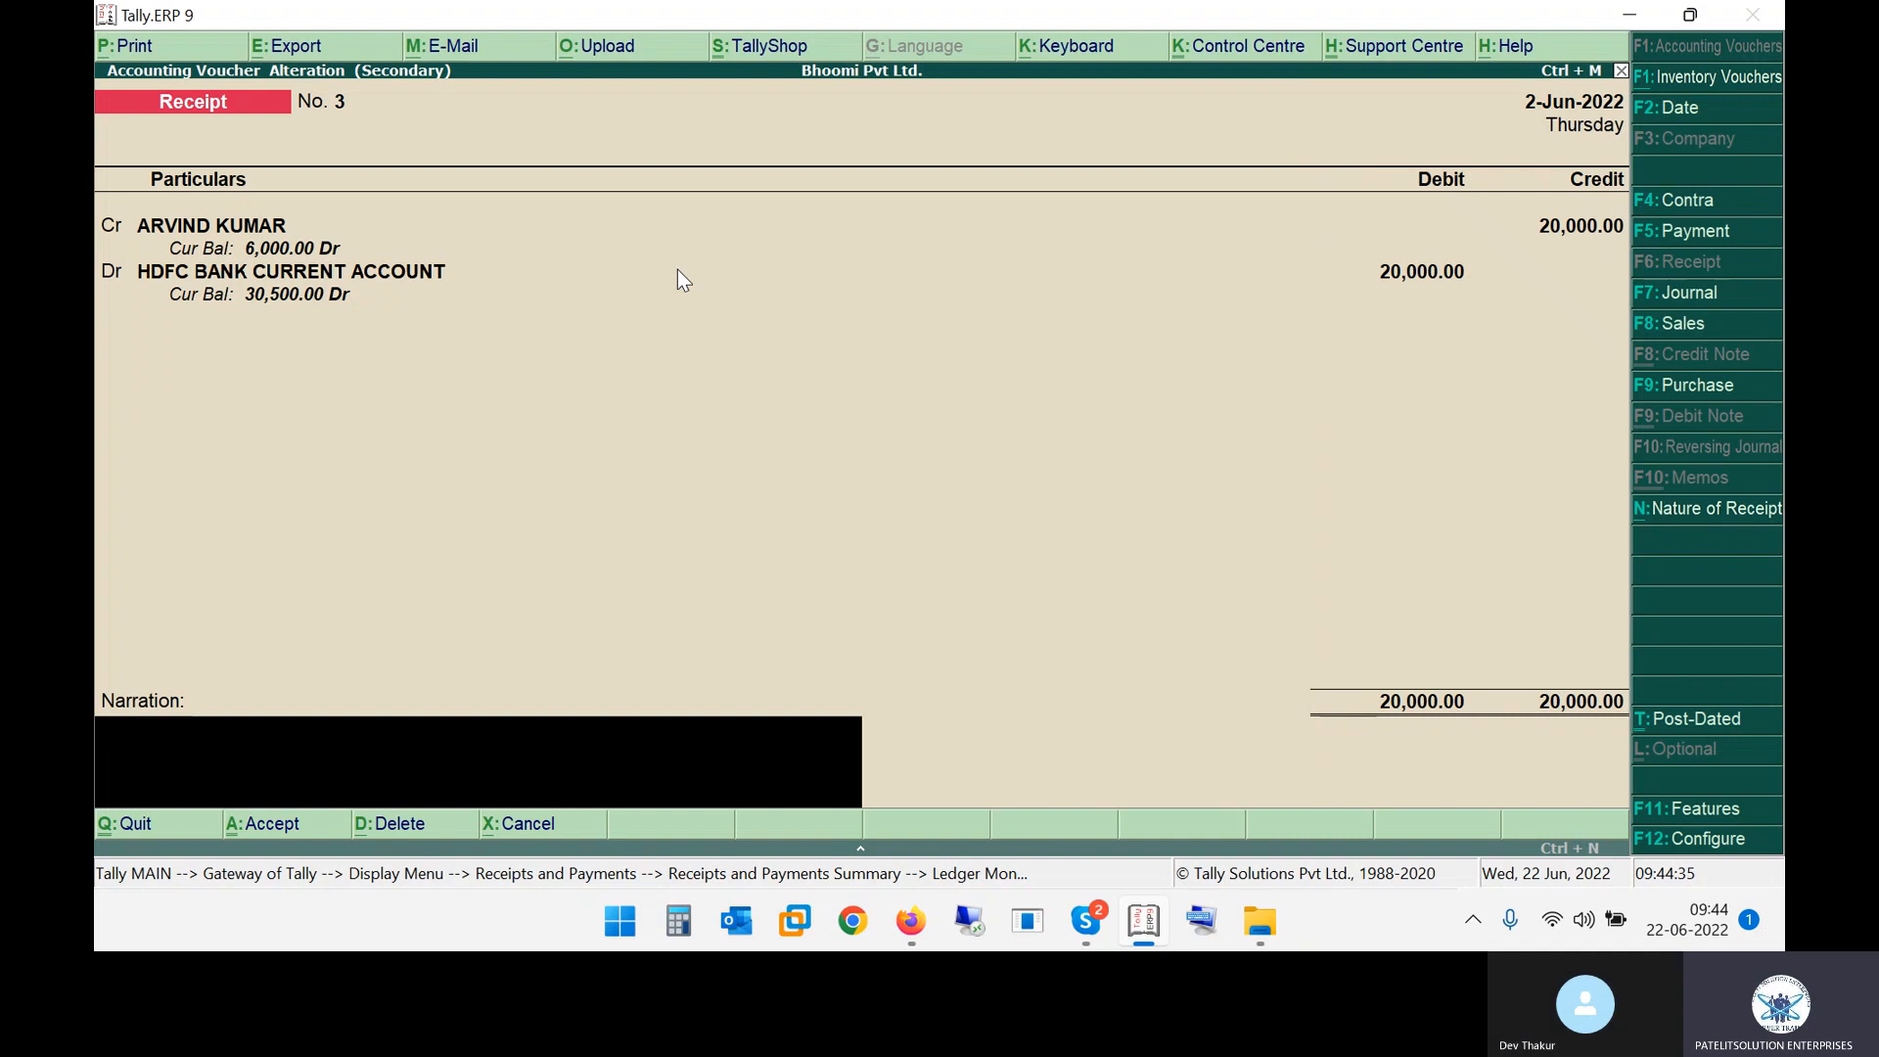
key(BackSpace)
key(BackSpace)
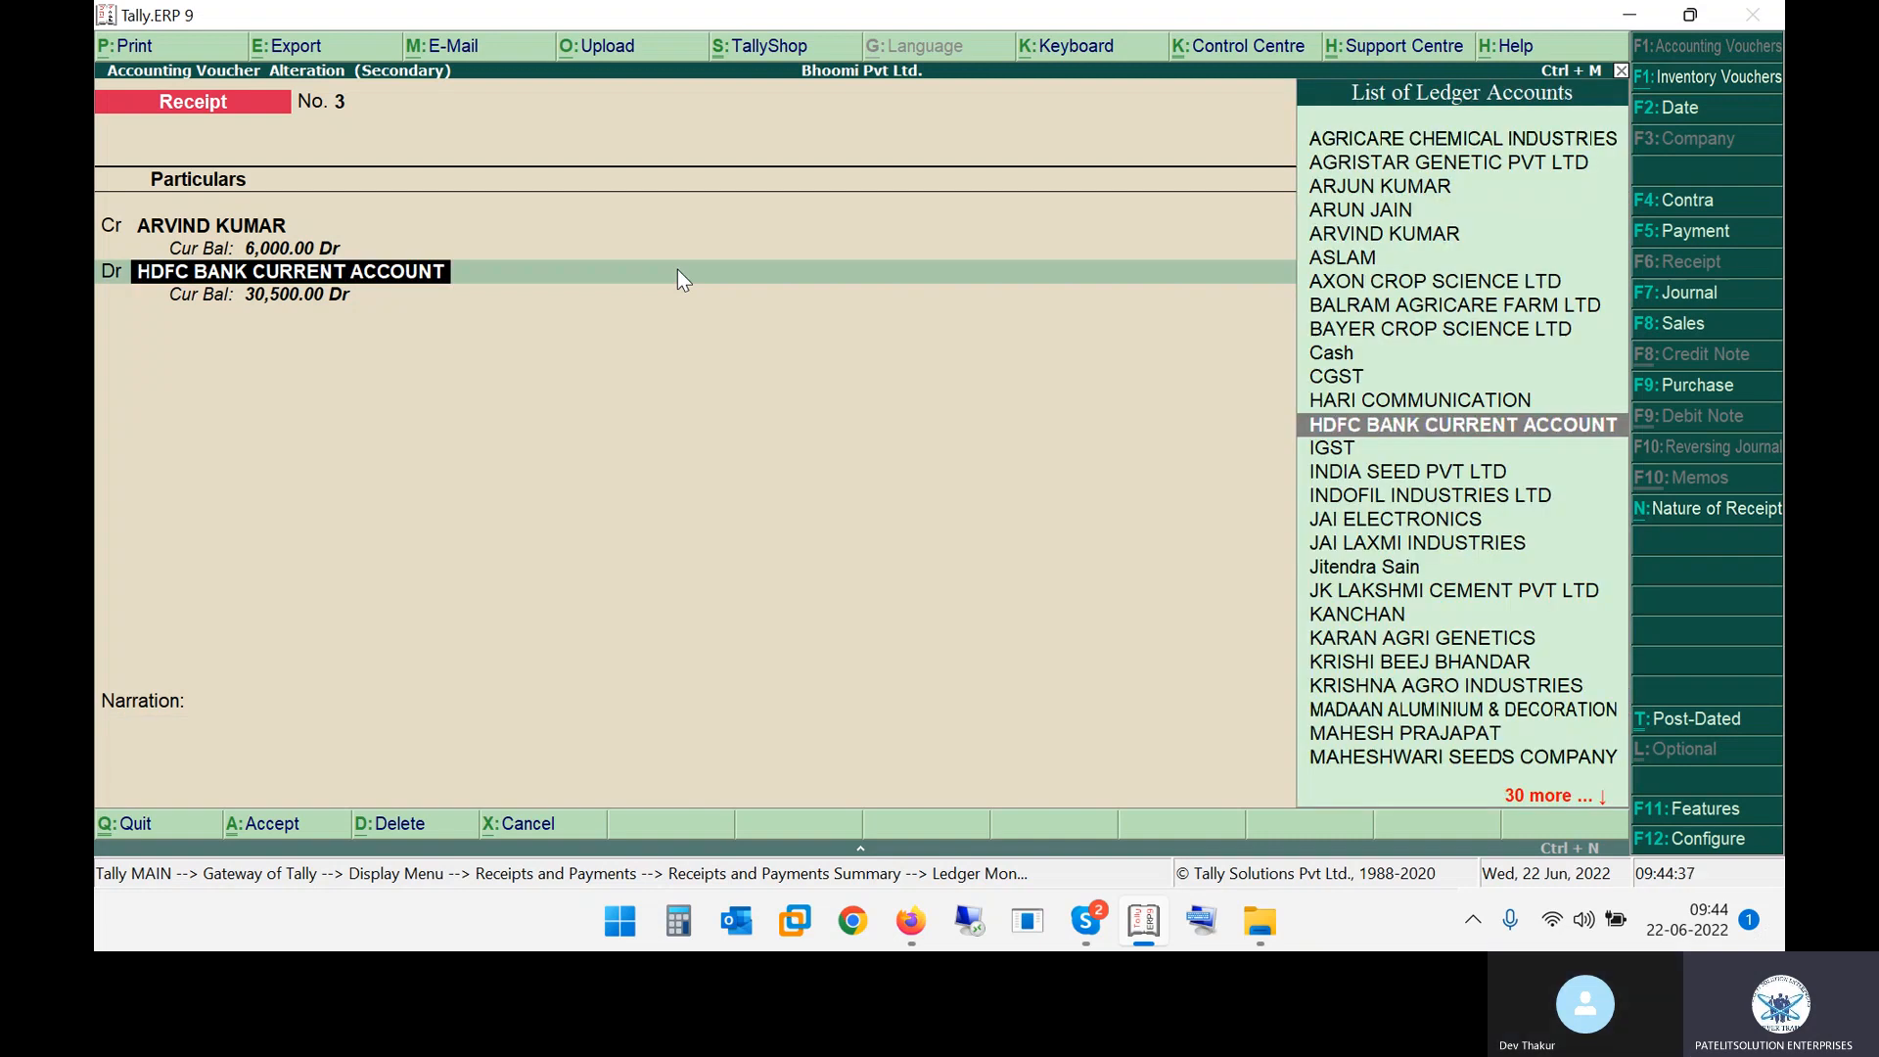
Open the receipt voucher configuration and step through all its options without changing them
key(F12)
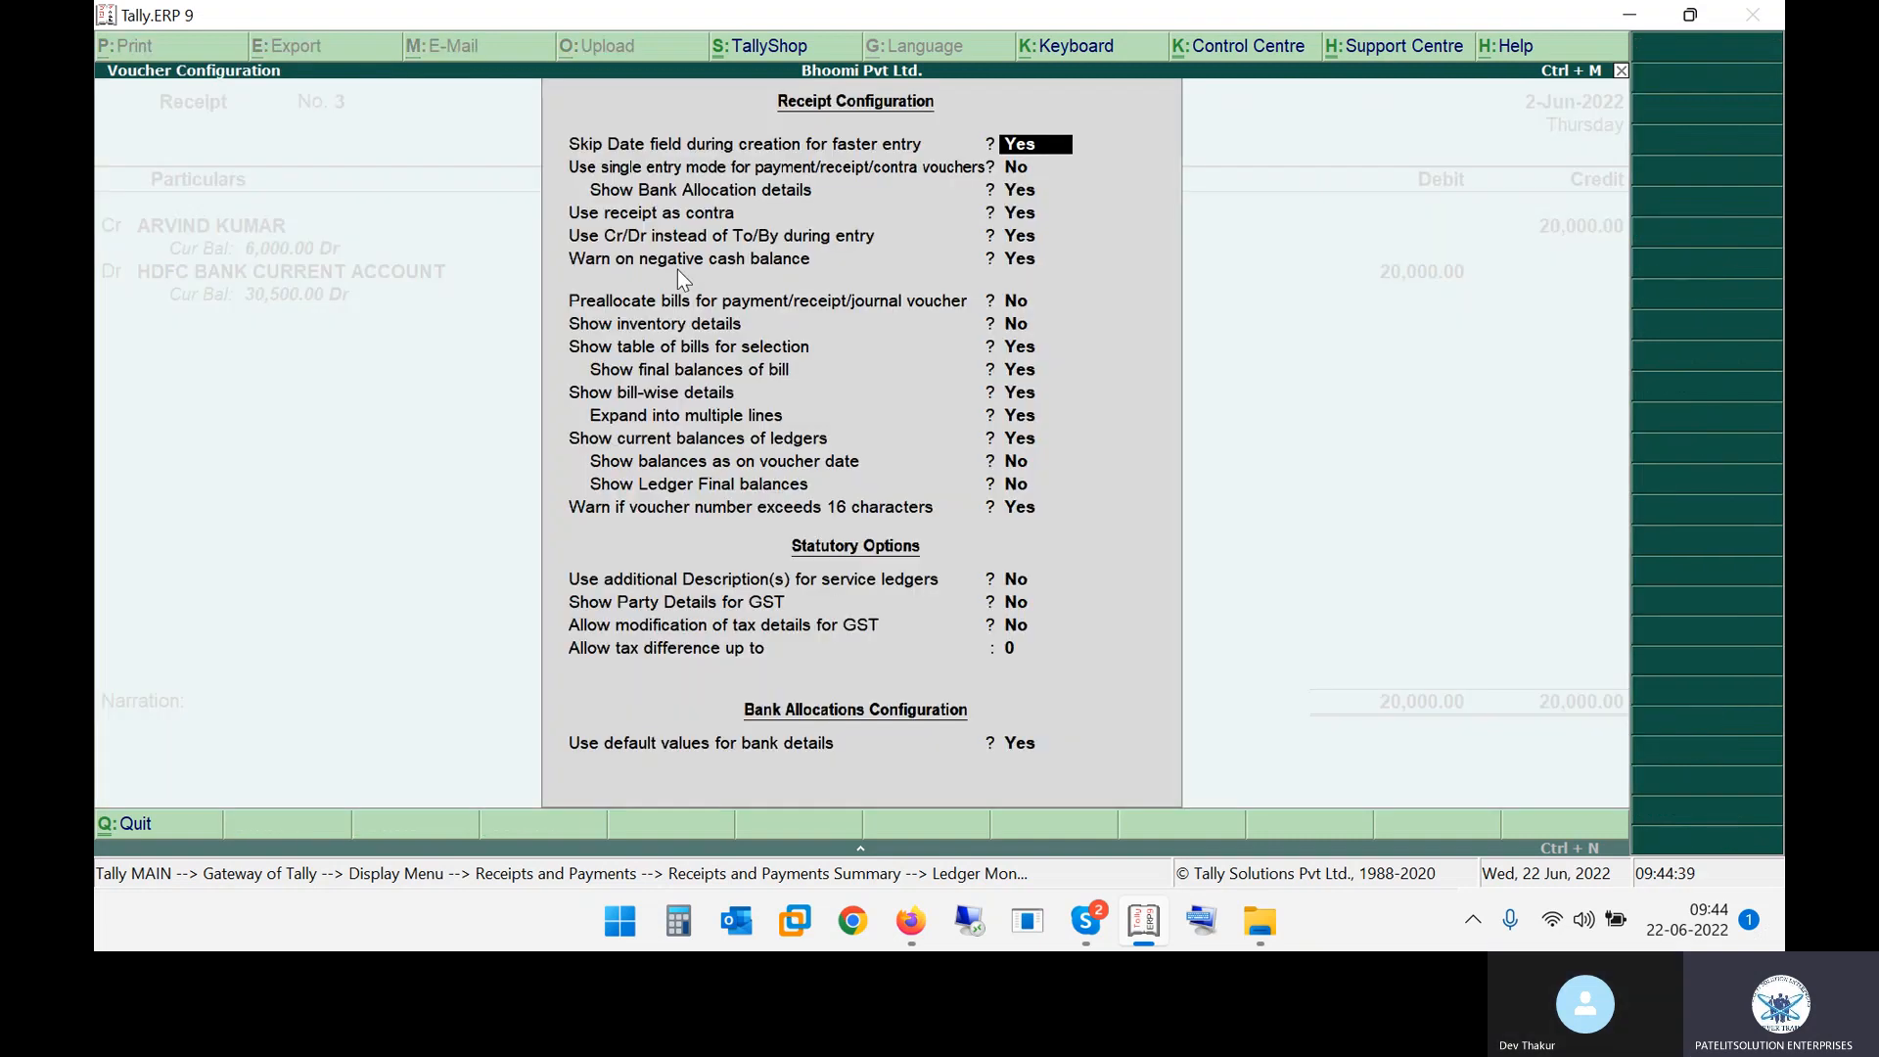
key(Return)
key(Return)
key(Return)
key(Return)
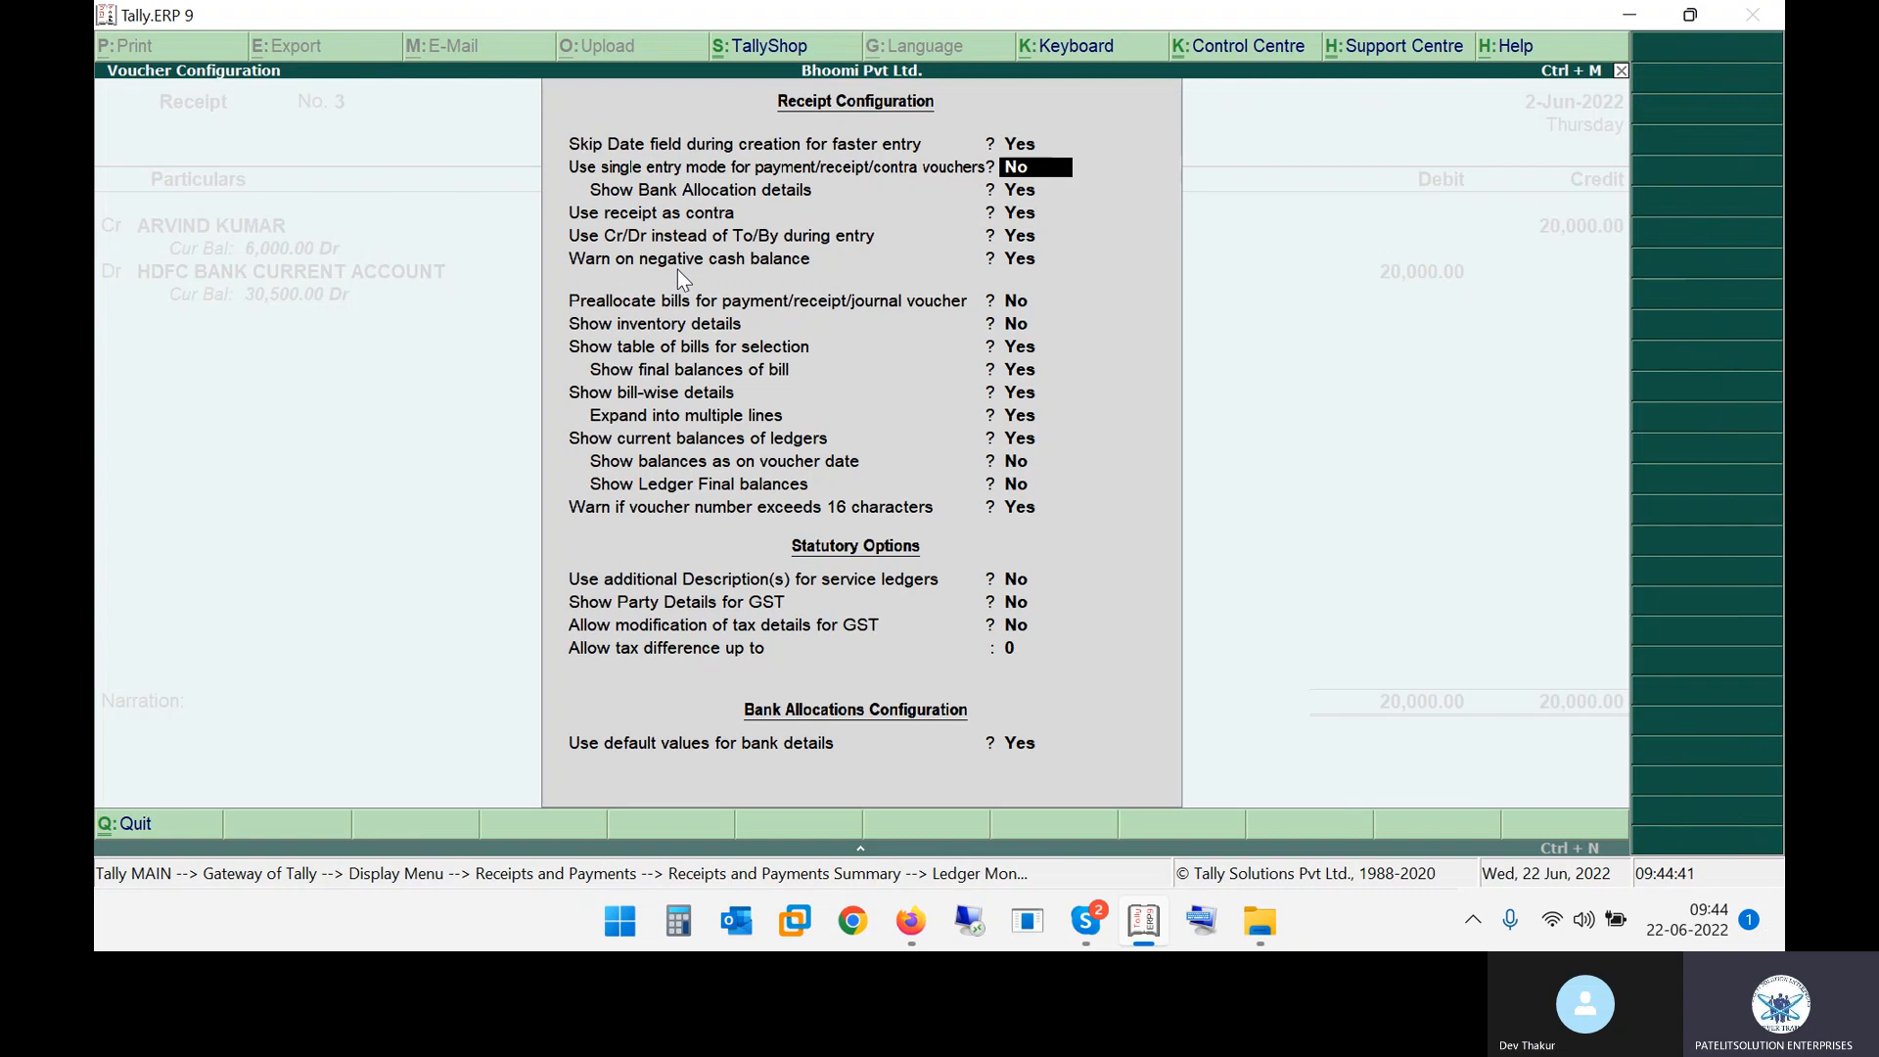
key(Return)
key(Return)
key(Return)
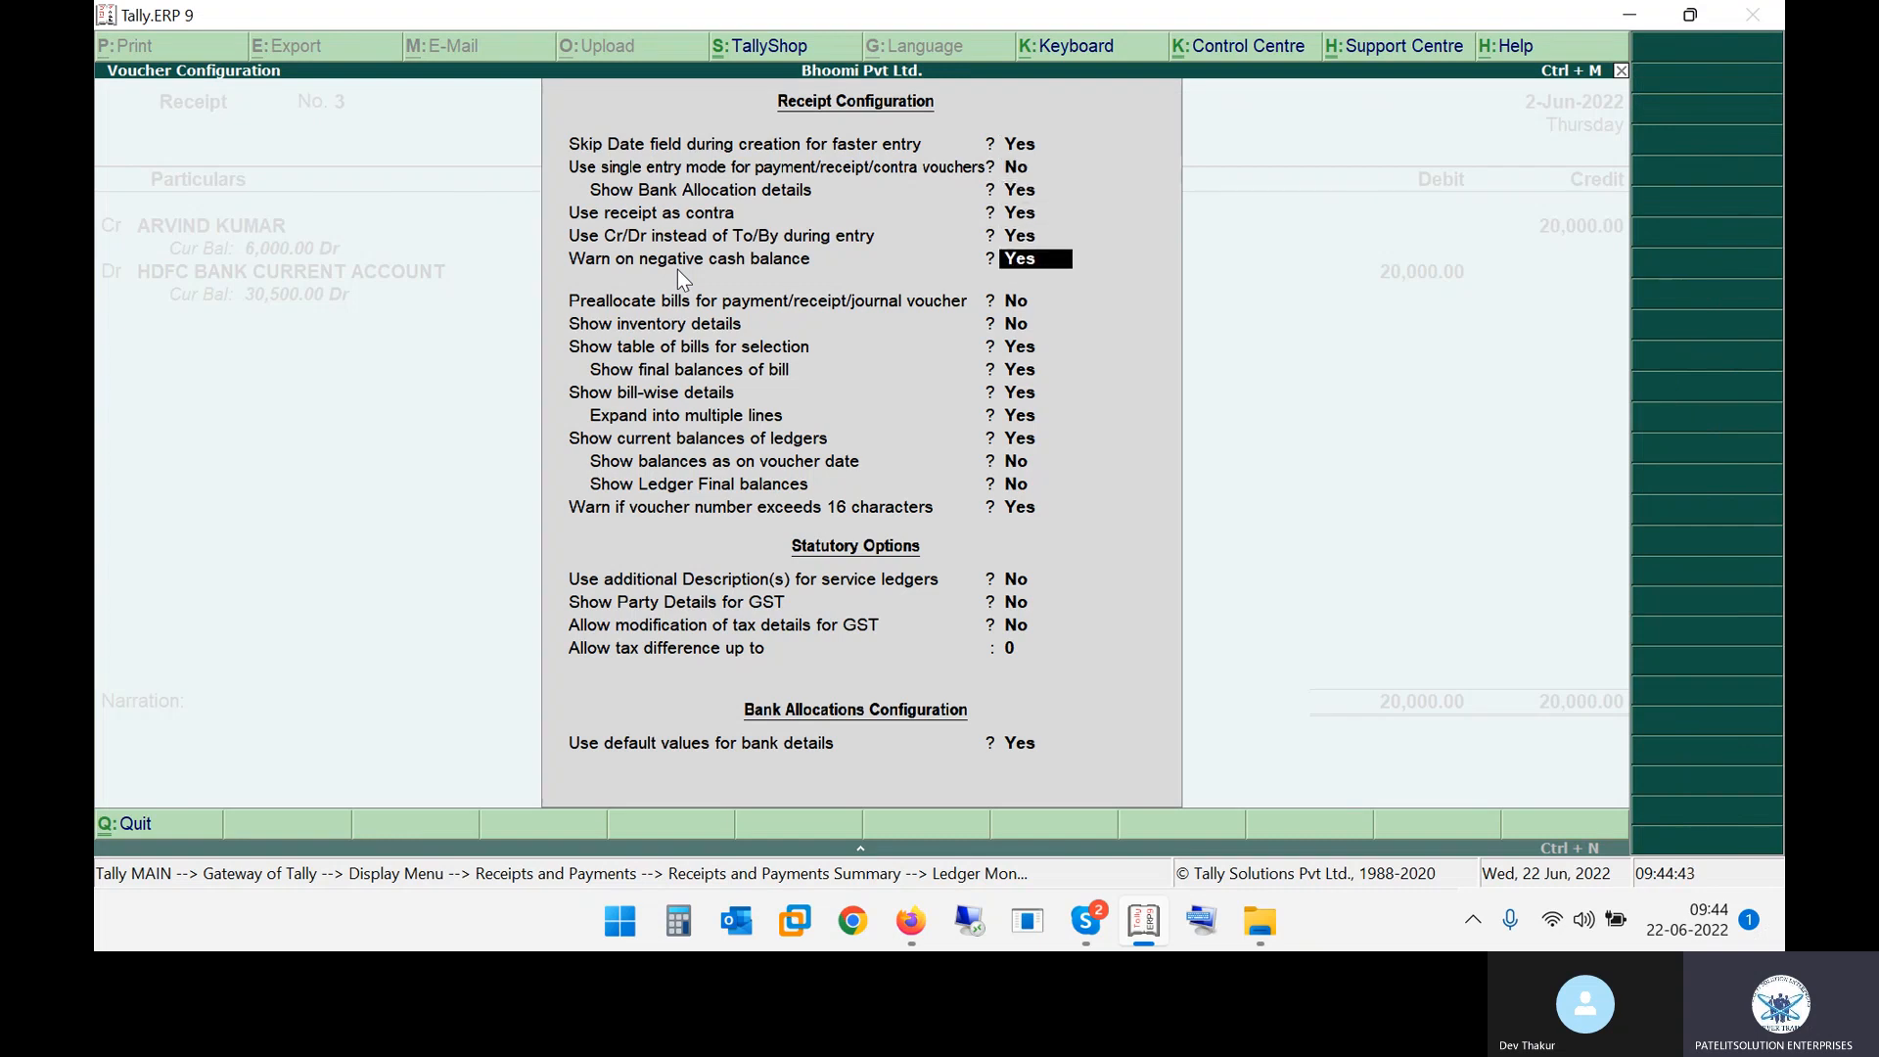
key(Return)
key(Return)
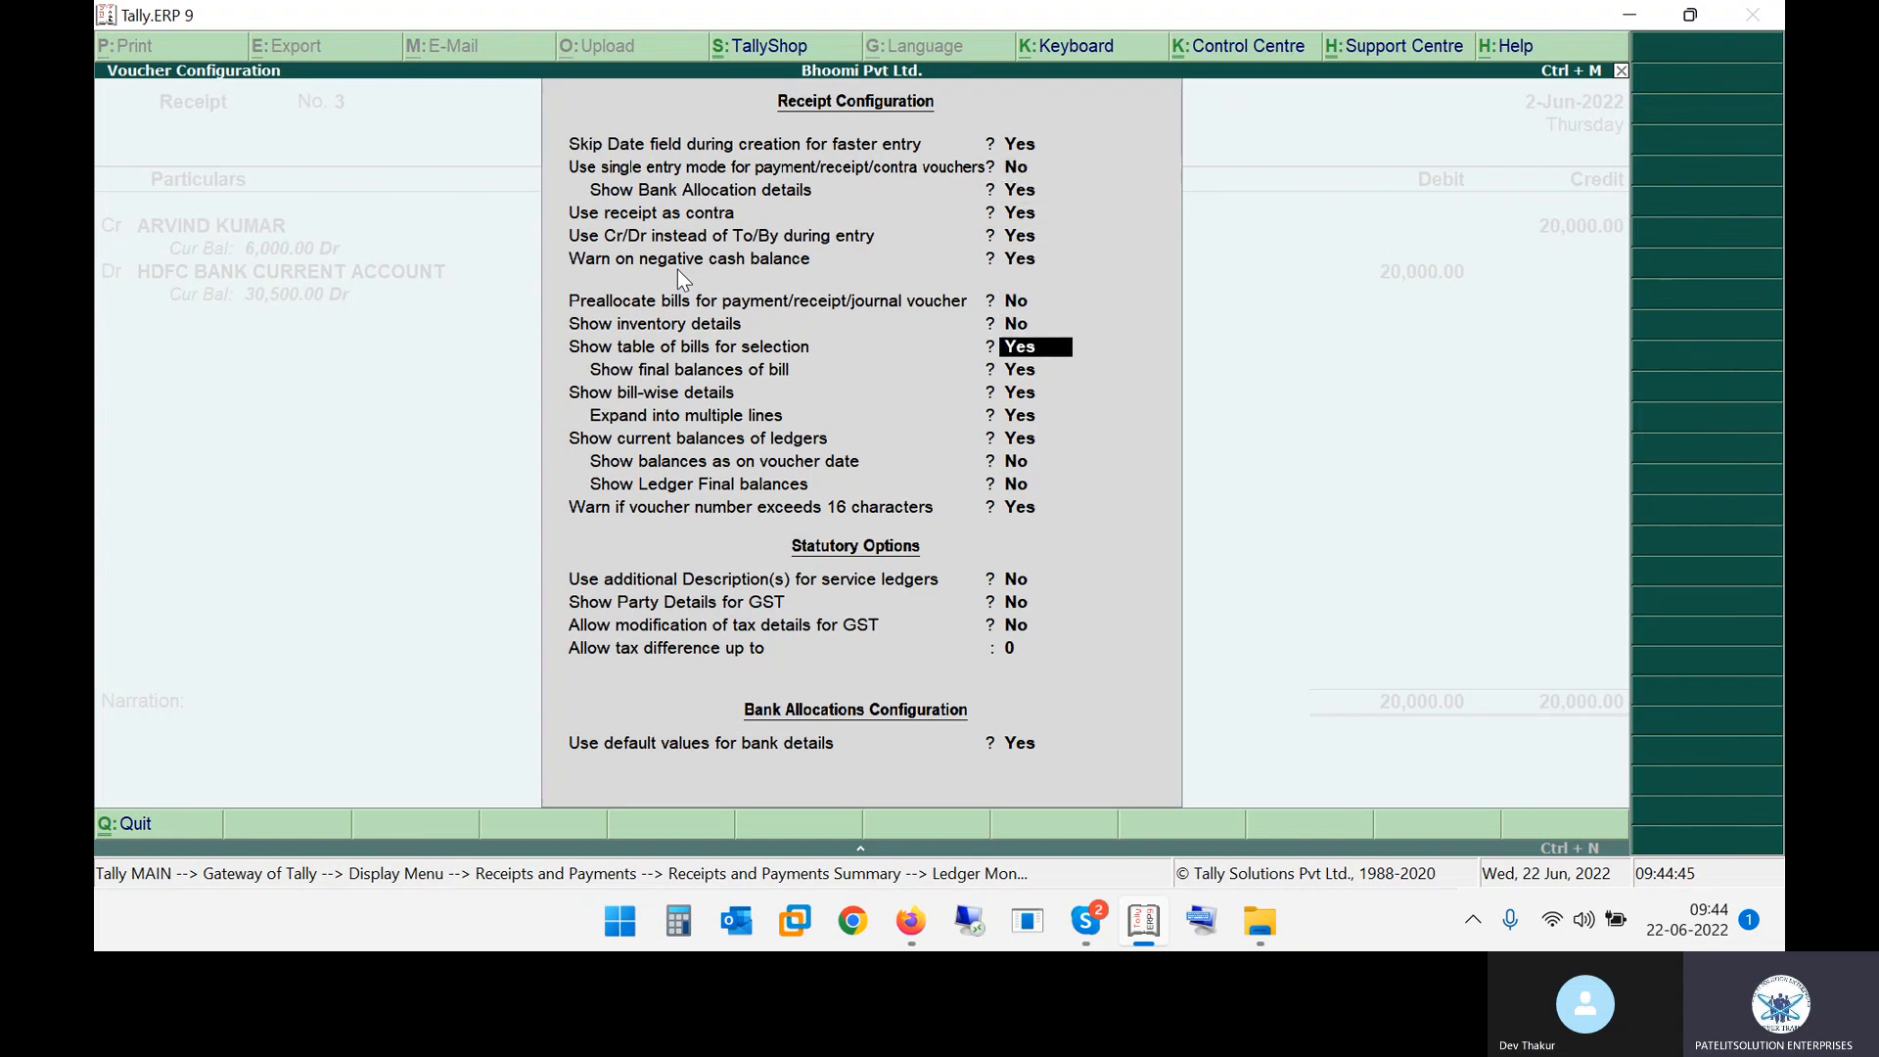
key(Return)
key(Return)
key(Return)
key(Return)
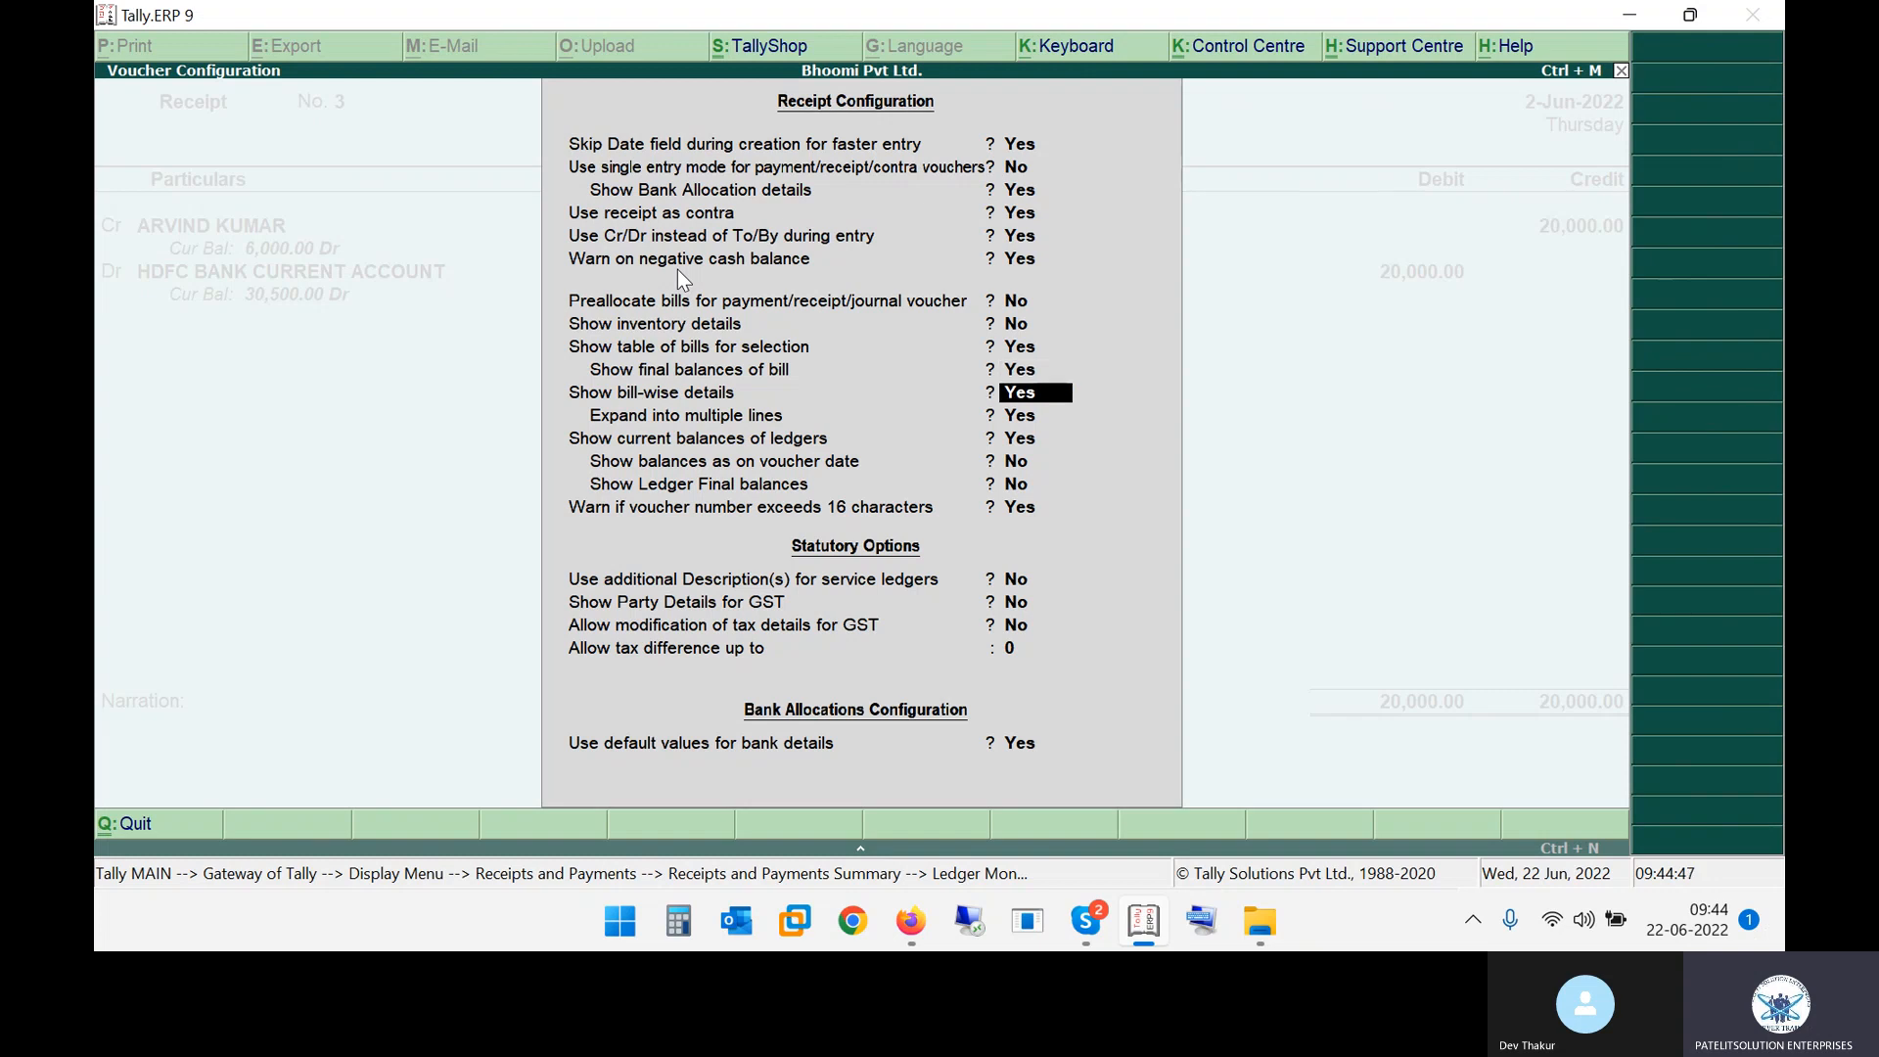
key(Return)
key(Return)
key(Return)
key(Return)
key(Return)
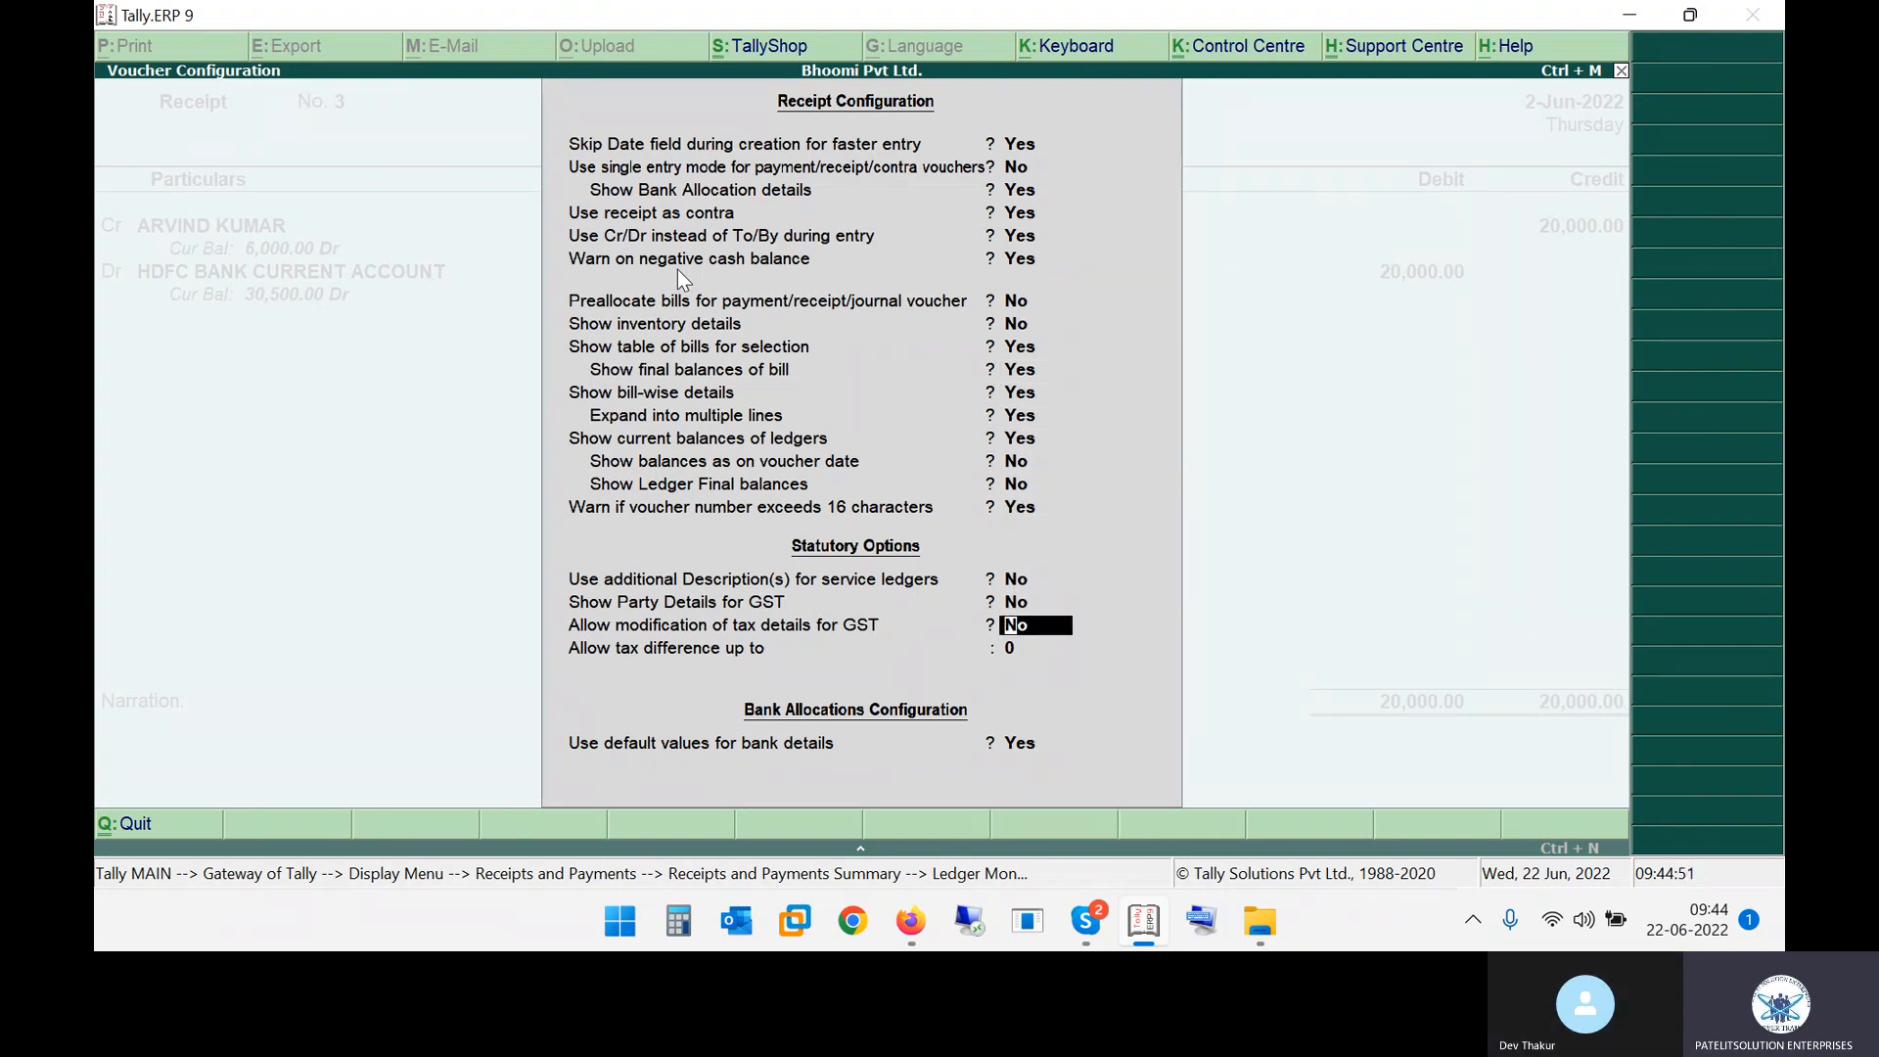
key(Return)
key(Return)
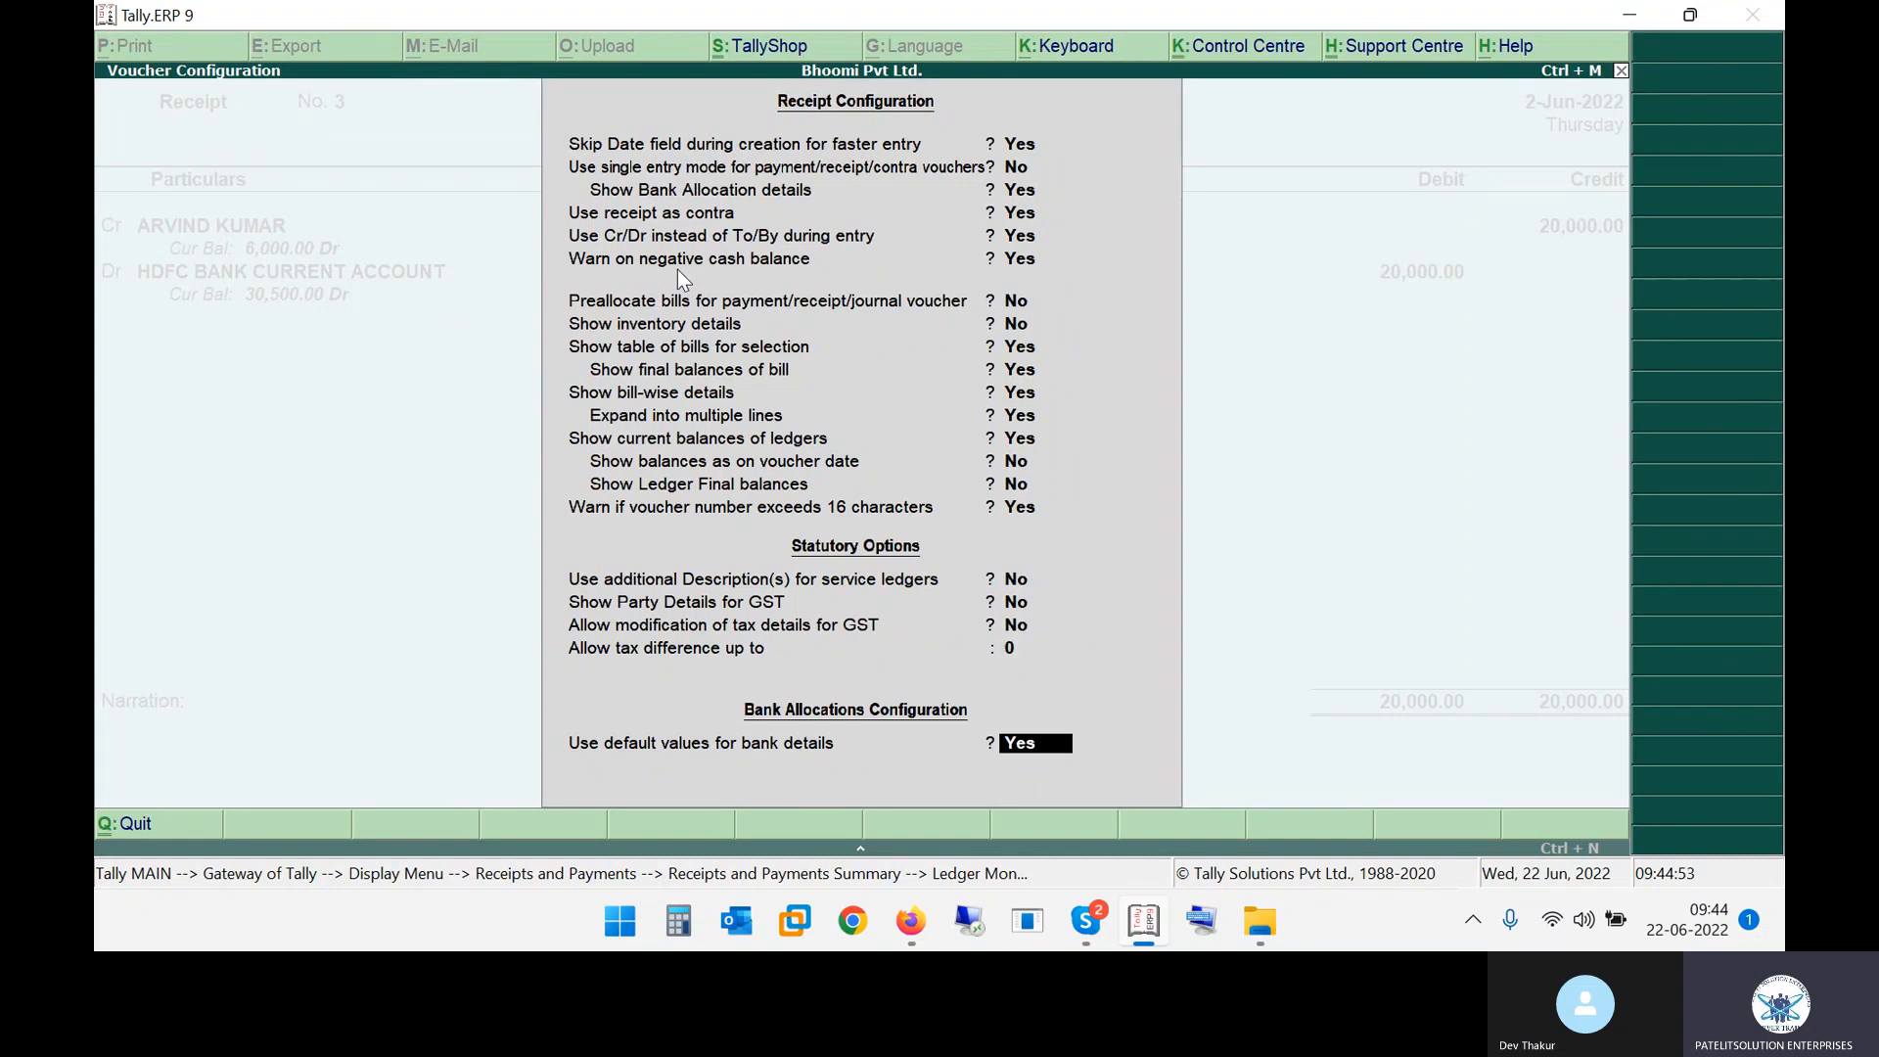
key(Return)
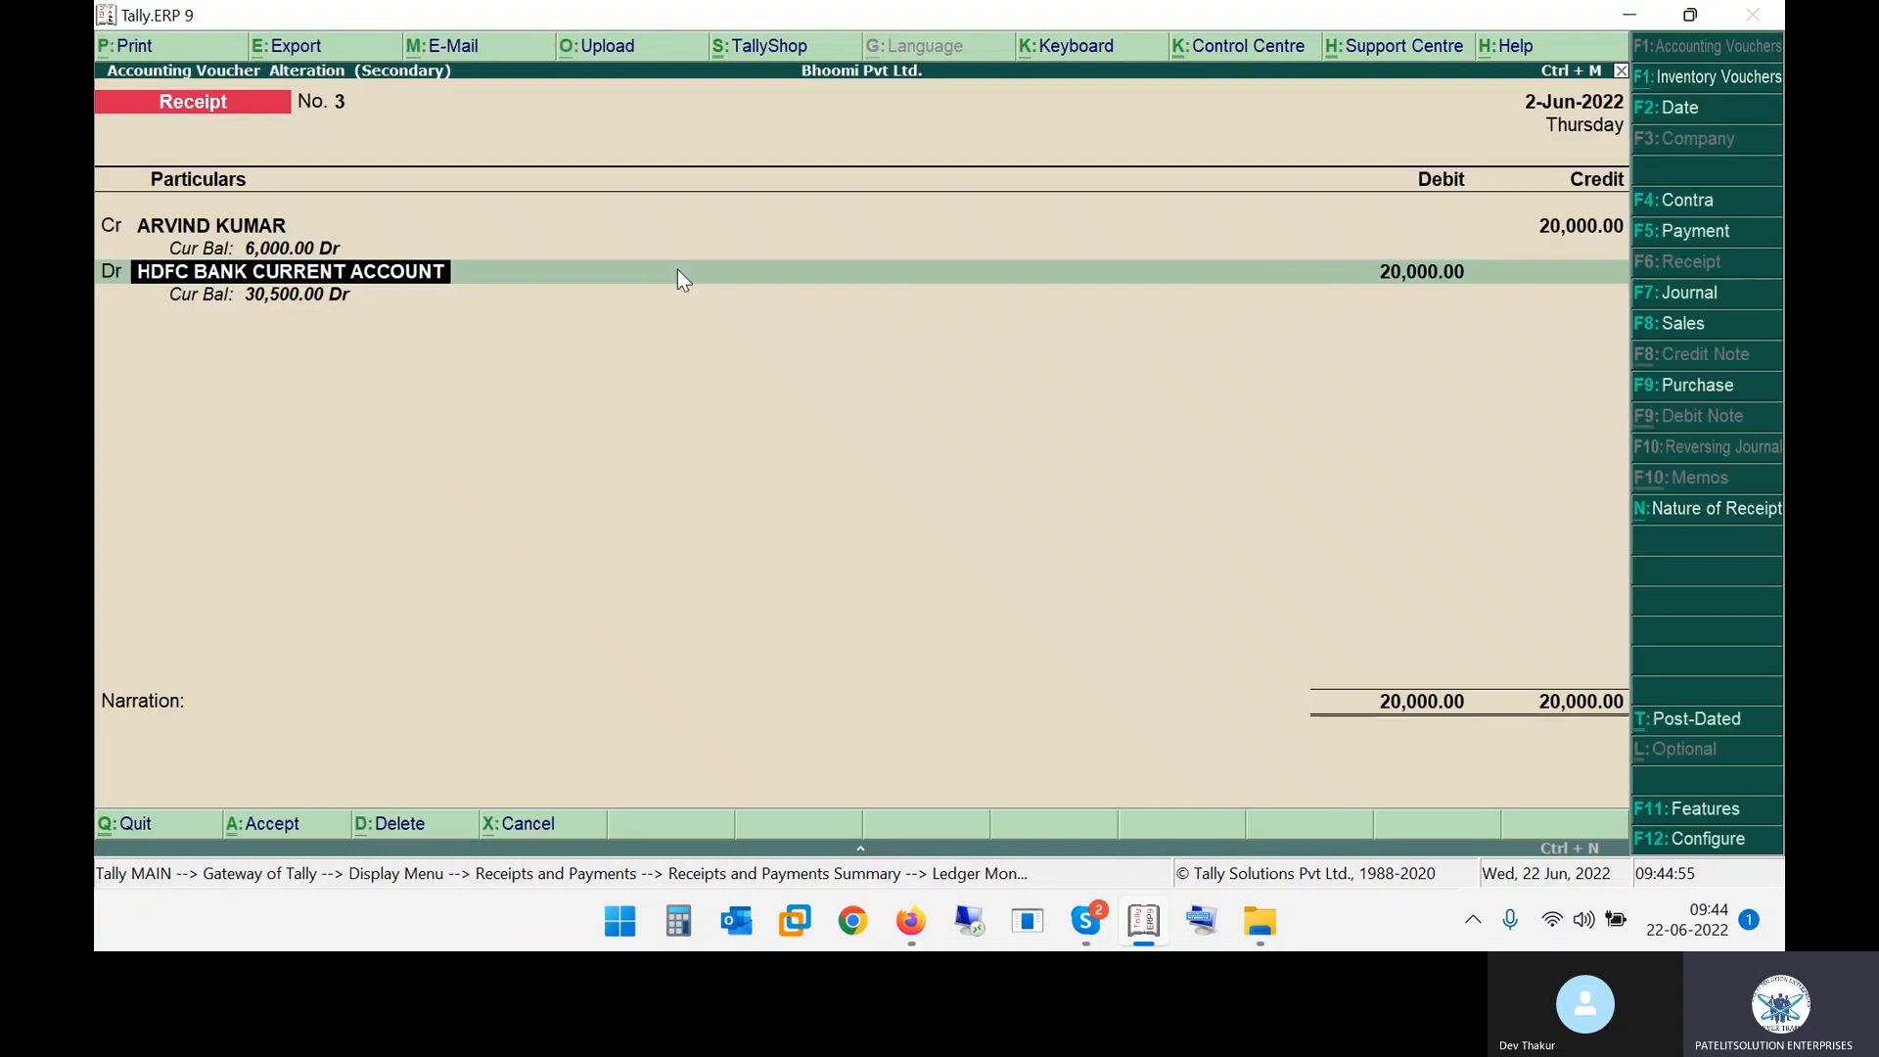
Open the company's accounting features and enable Set/alter transaction types, opening the transaction types list
key(F11)
key(Return)
key(Return)
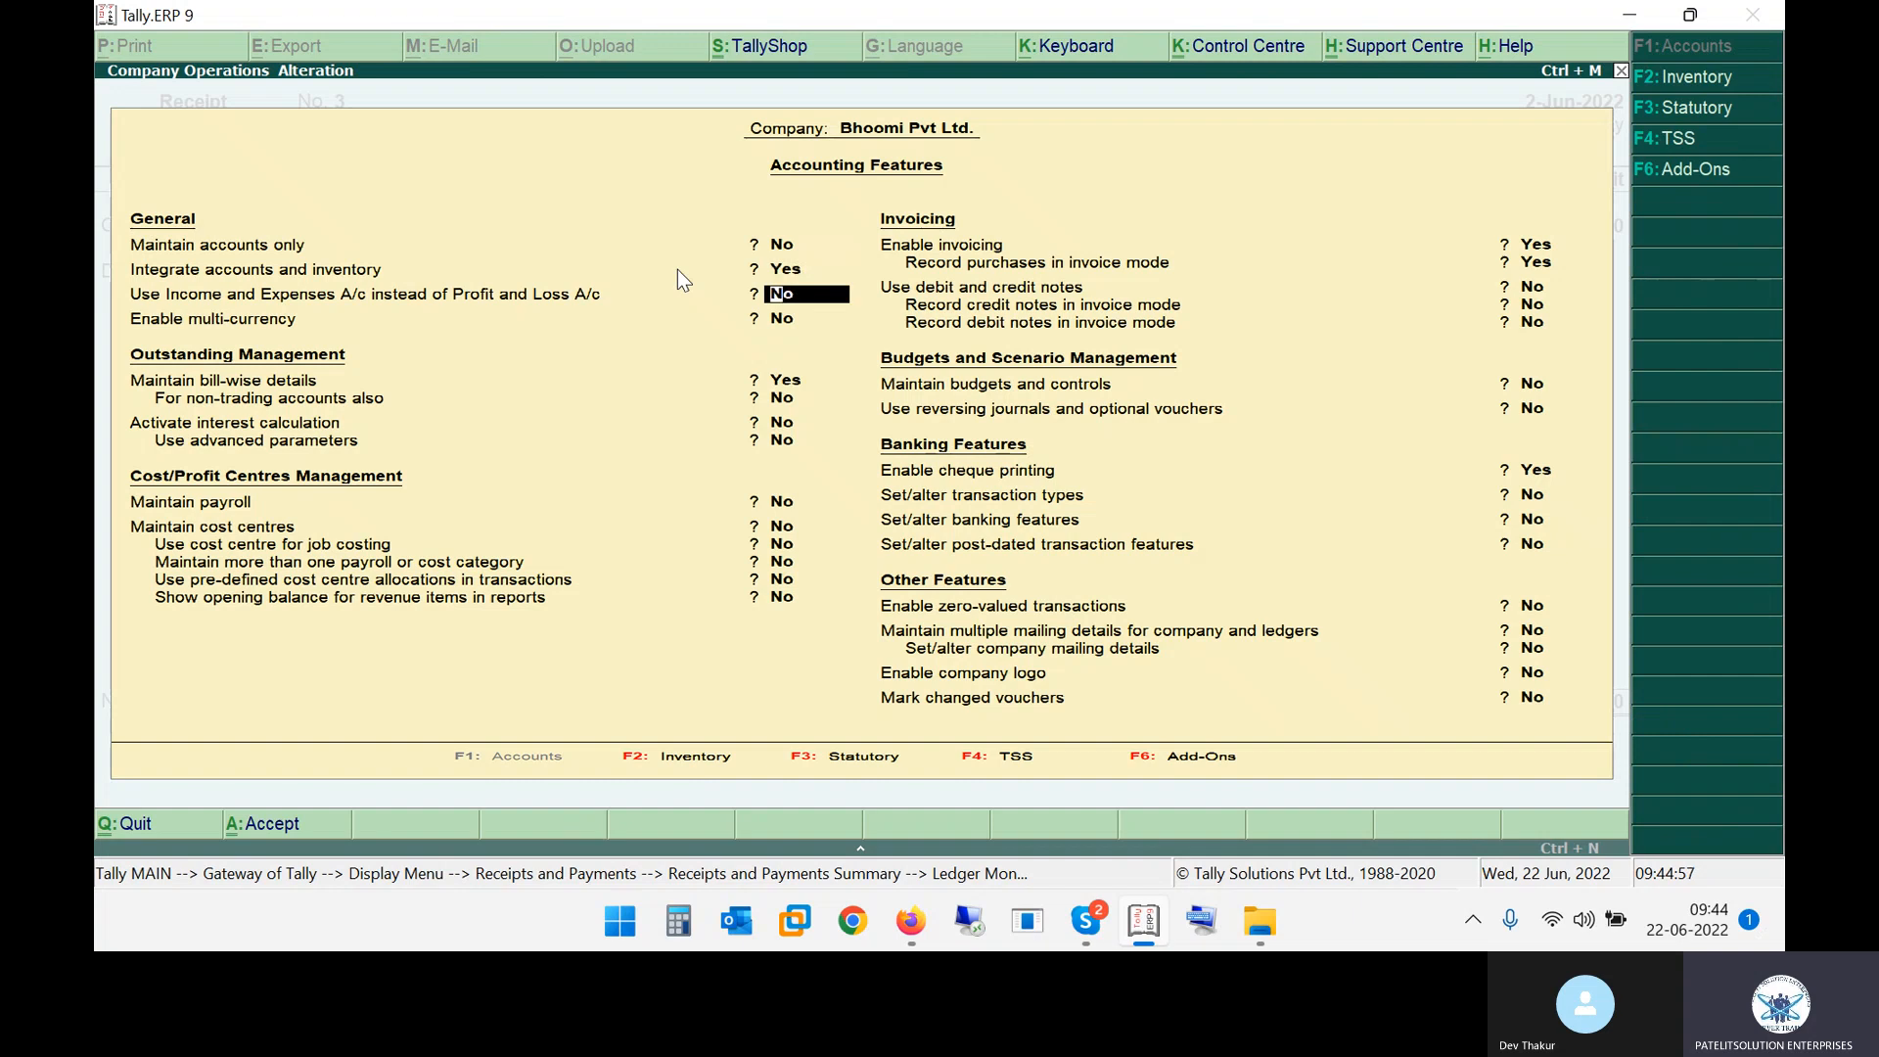
key(Return)
key(Return)
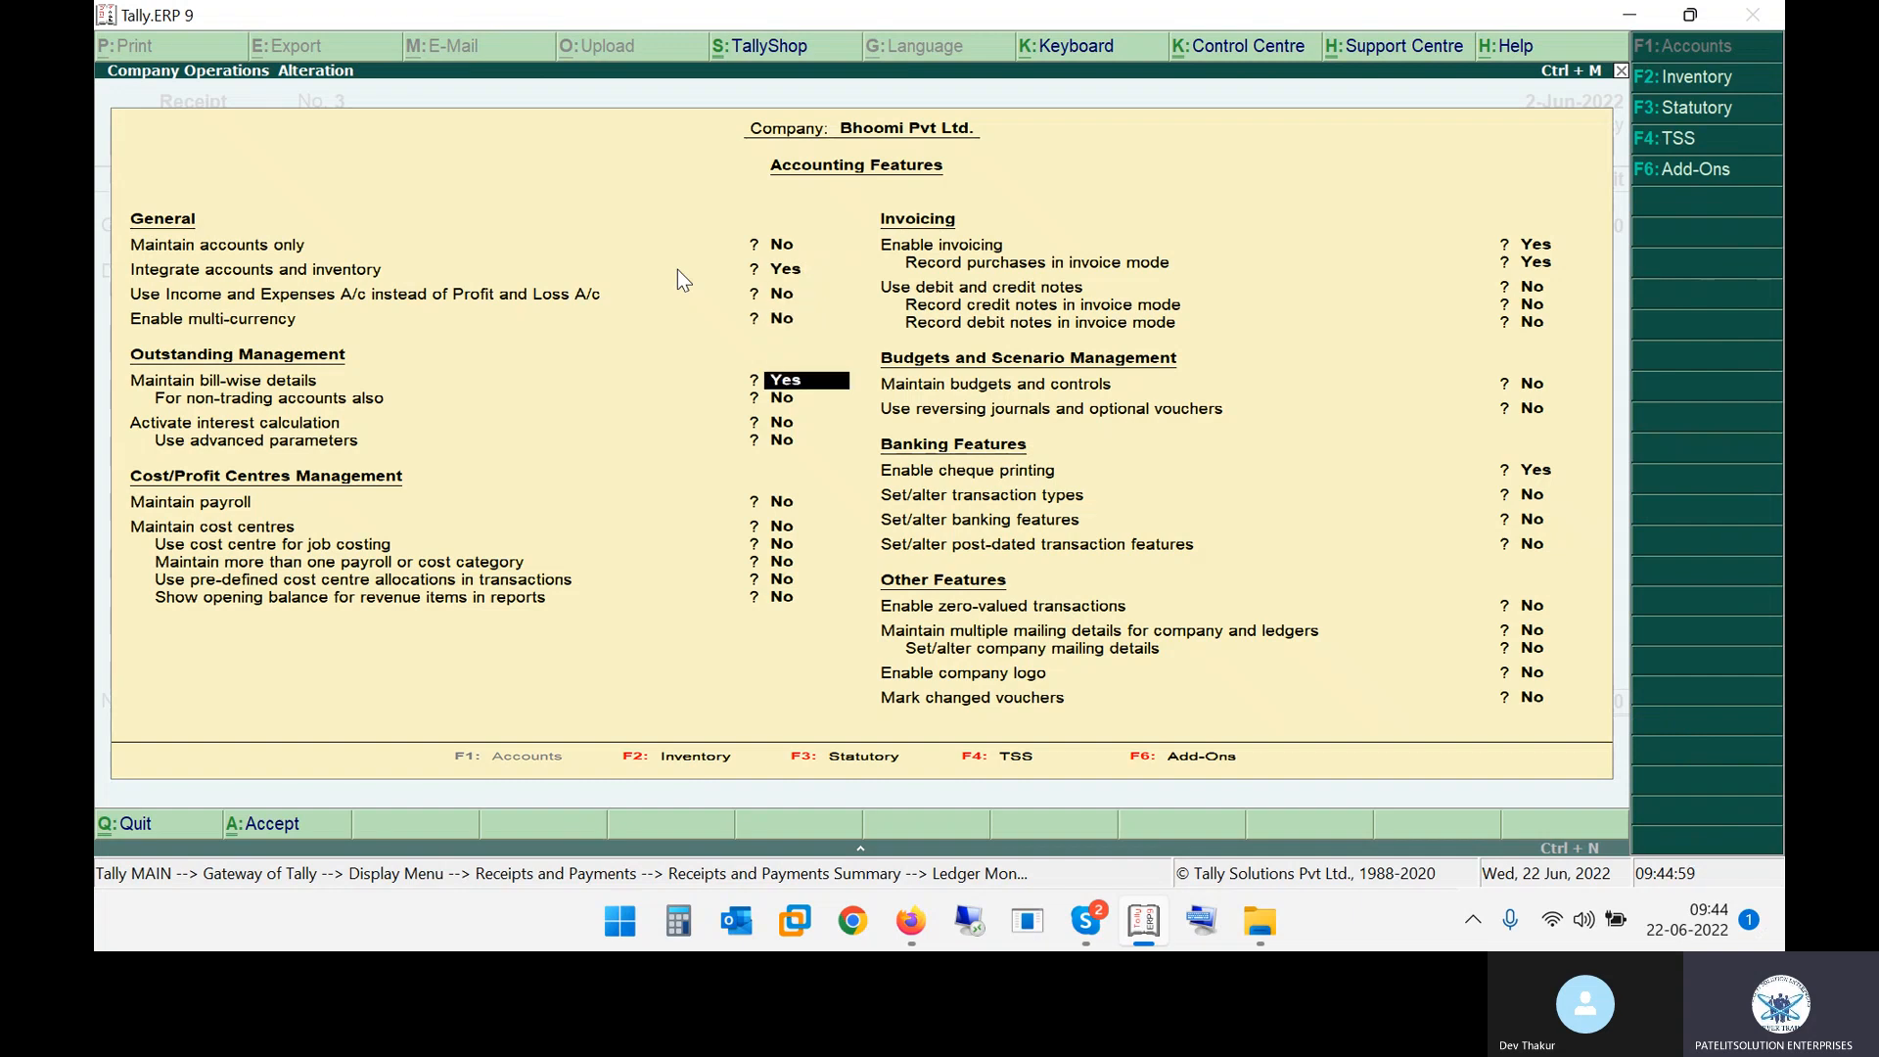
key(Return)
key(Return)
key(Return)
key(Return)
key(Return)
key(Return)
key(Return)
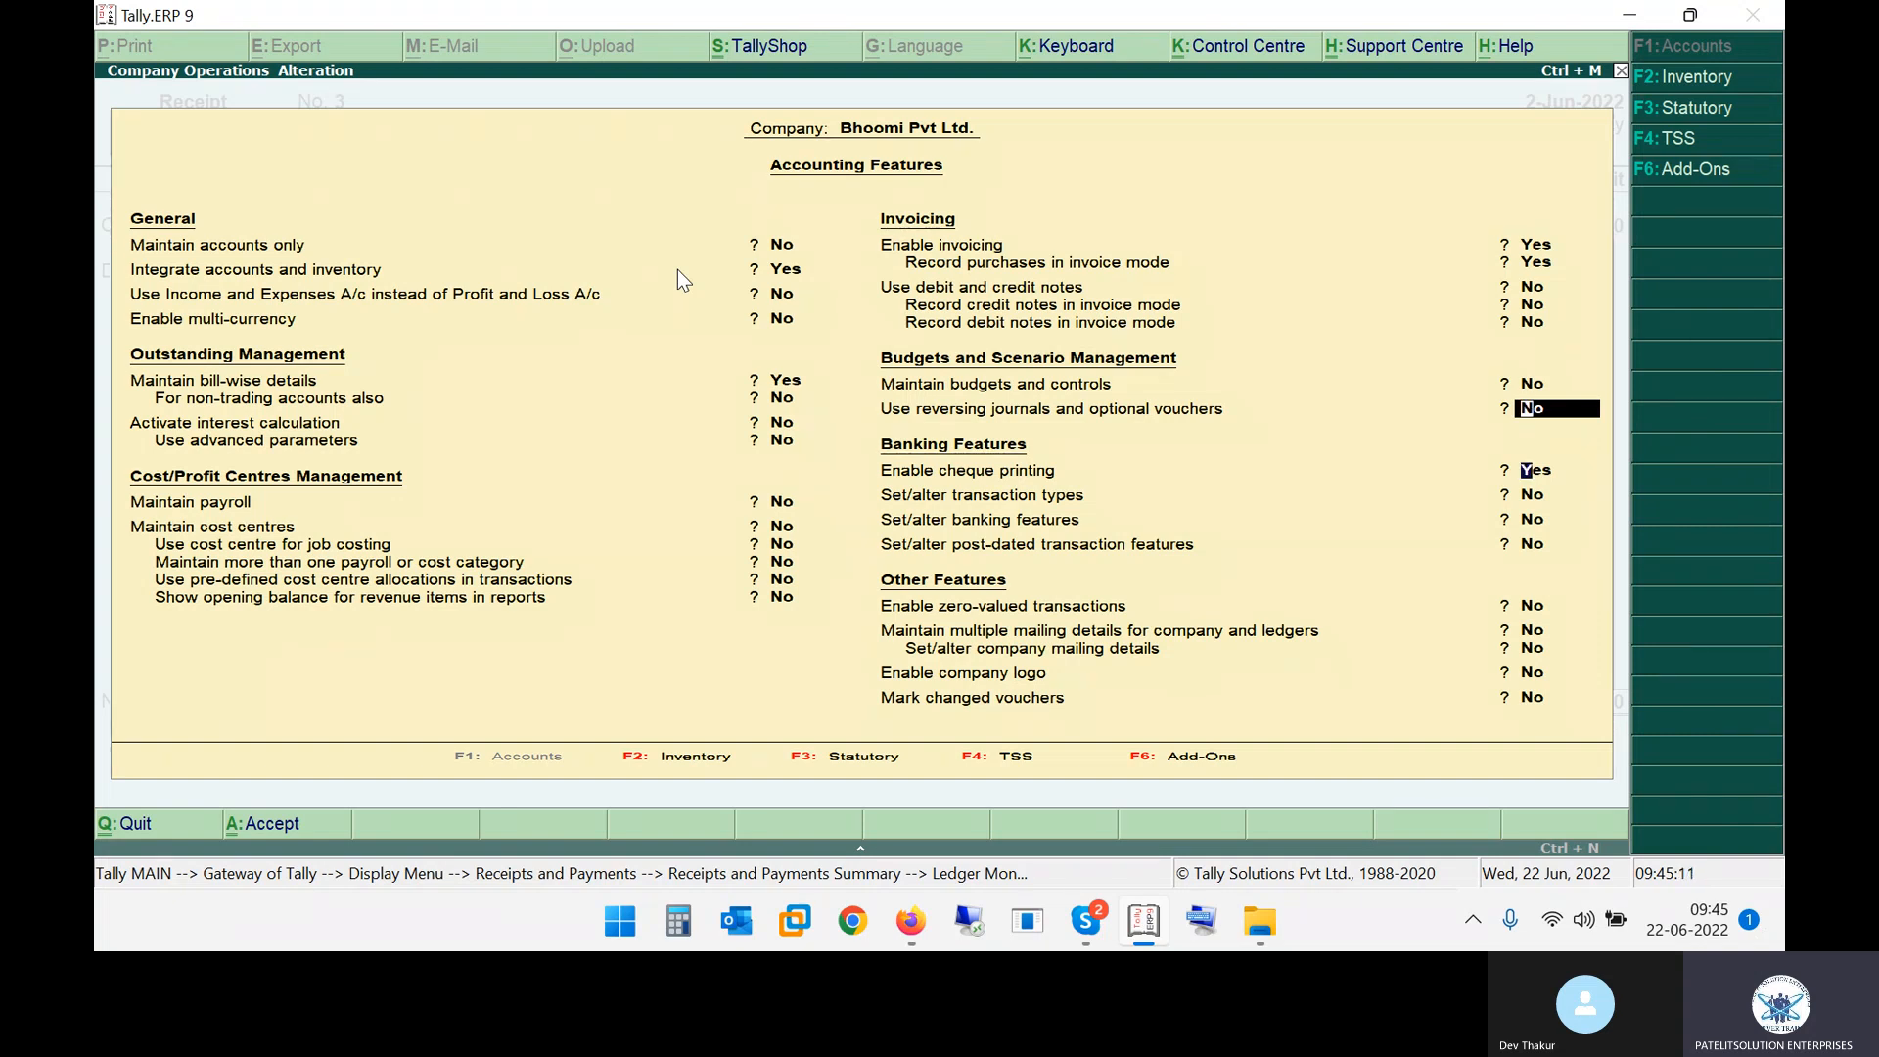
key(Return)
key(Return)
text(y)
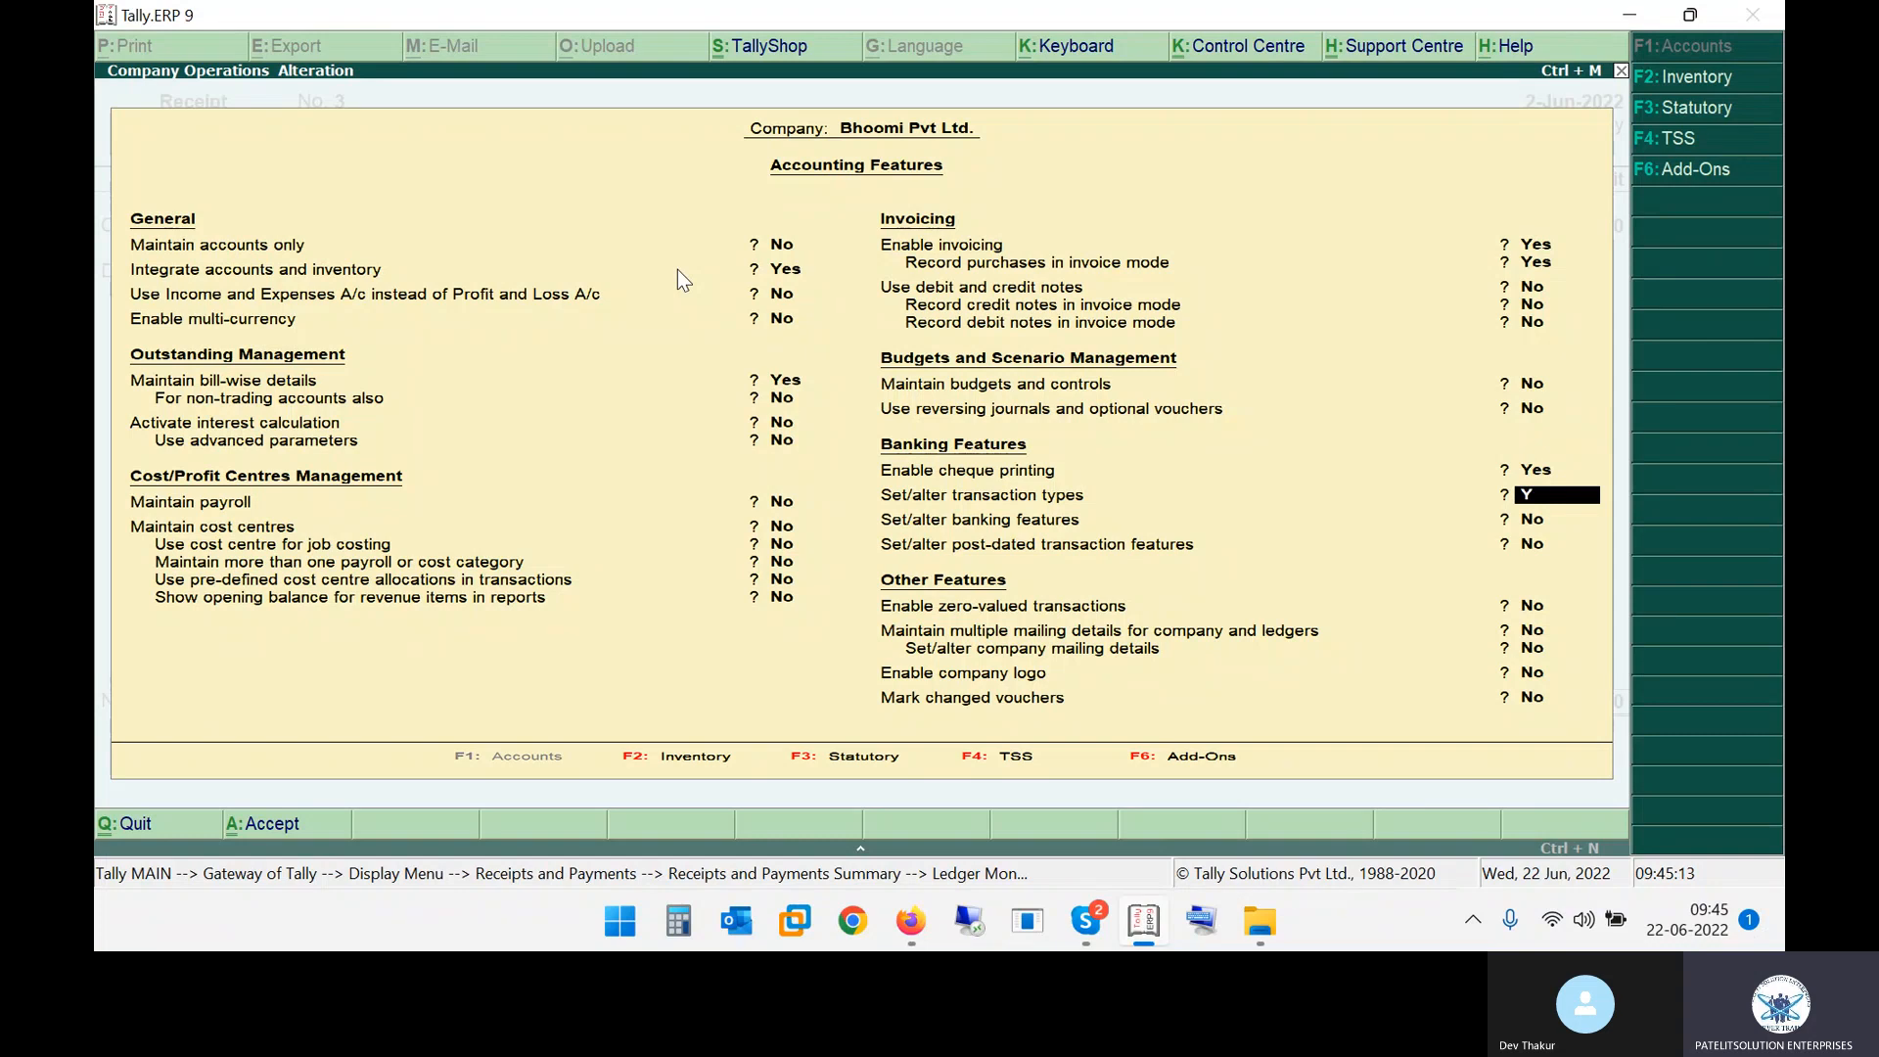
key(Return)
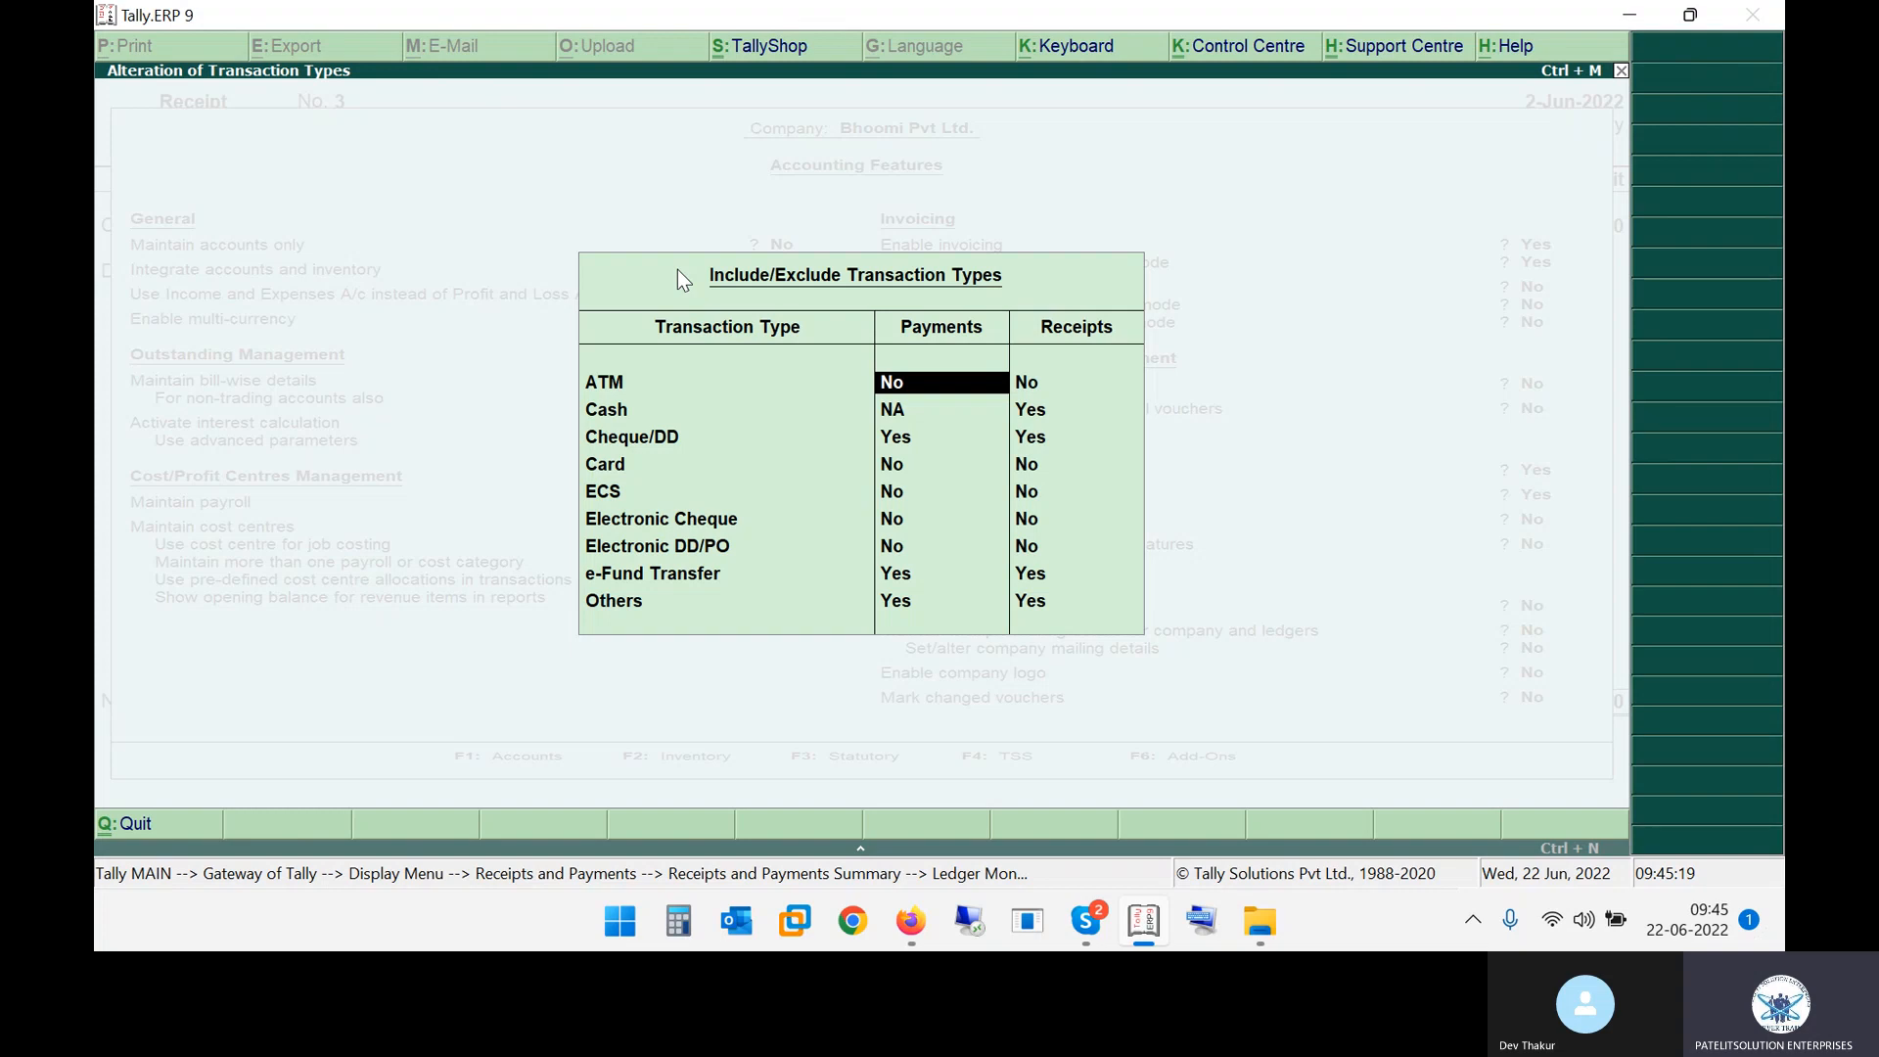
Review the payment and receipt transaction types, opening the Card receipt option without changing it
key(Down)
key(Down)
key(Down)
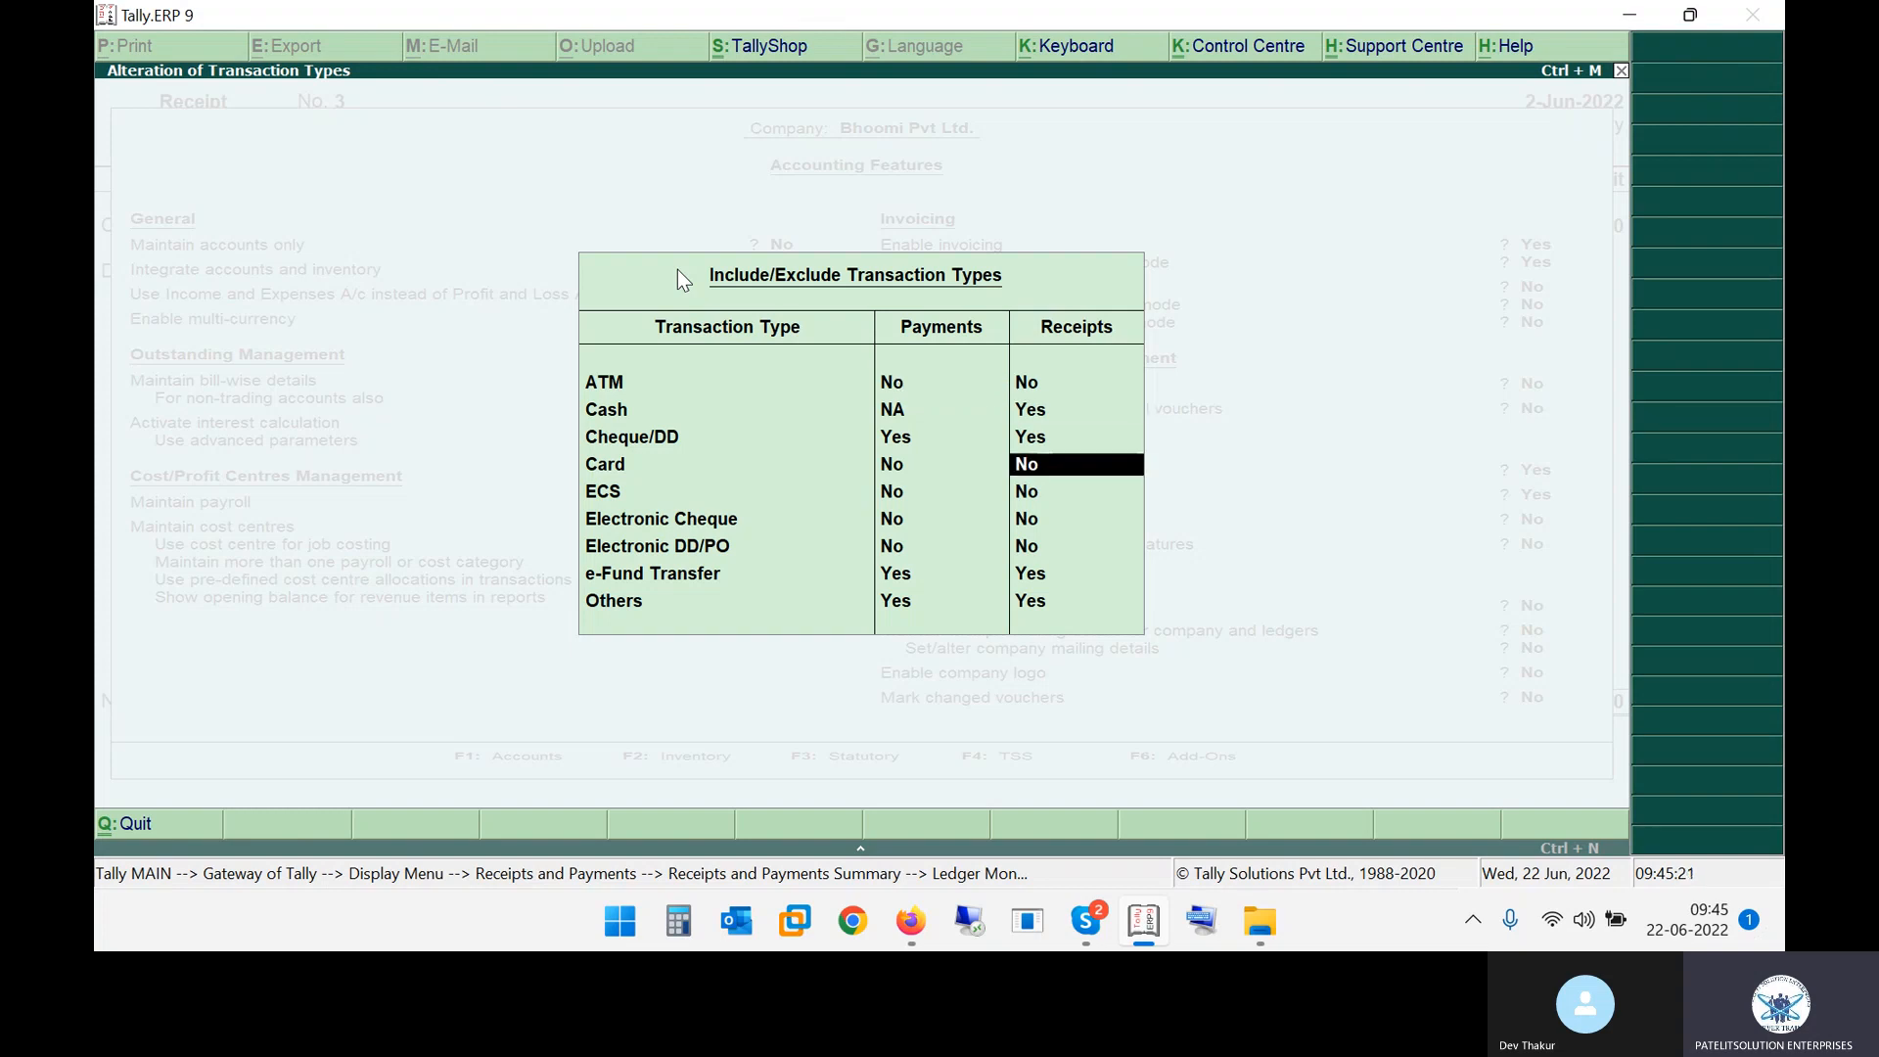
key(Down)
key(Up)
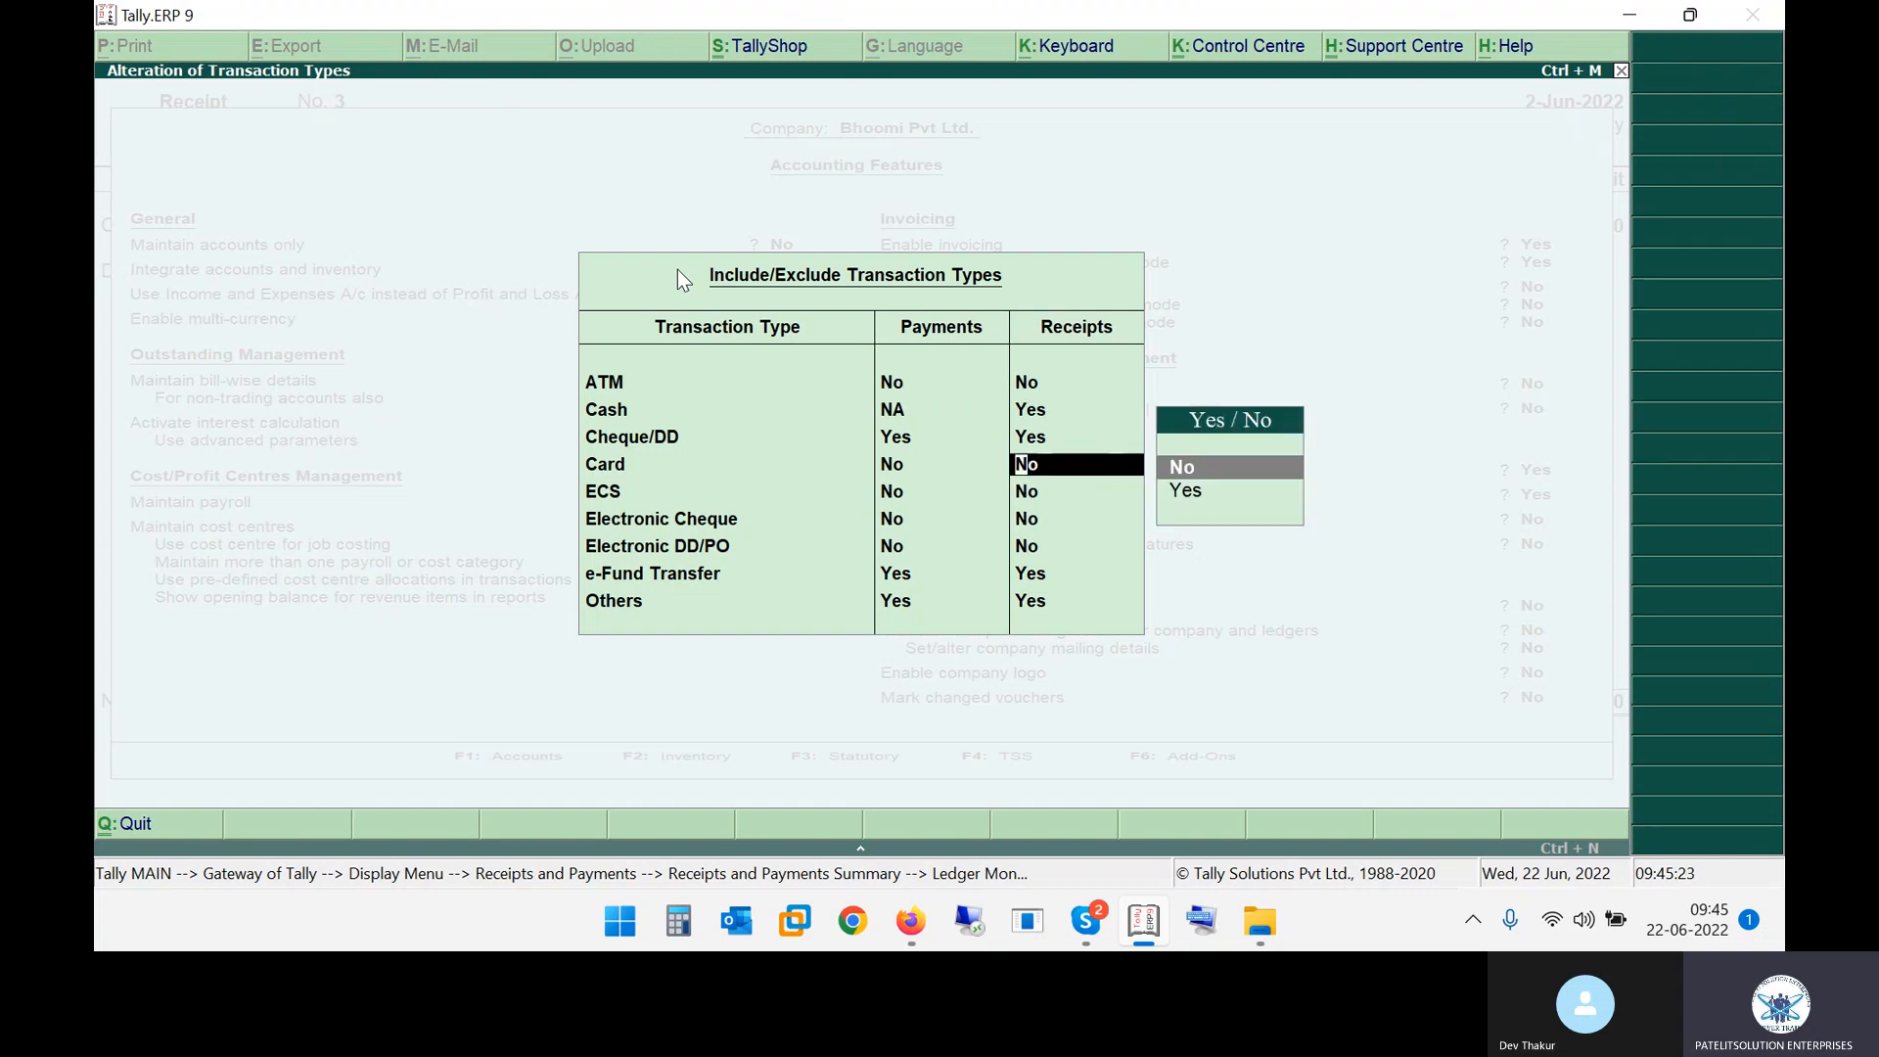
key(Down)
key(Escape)
key(Return)
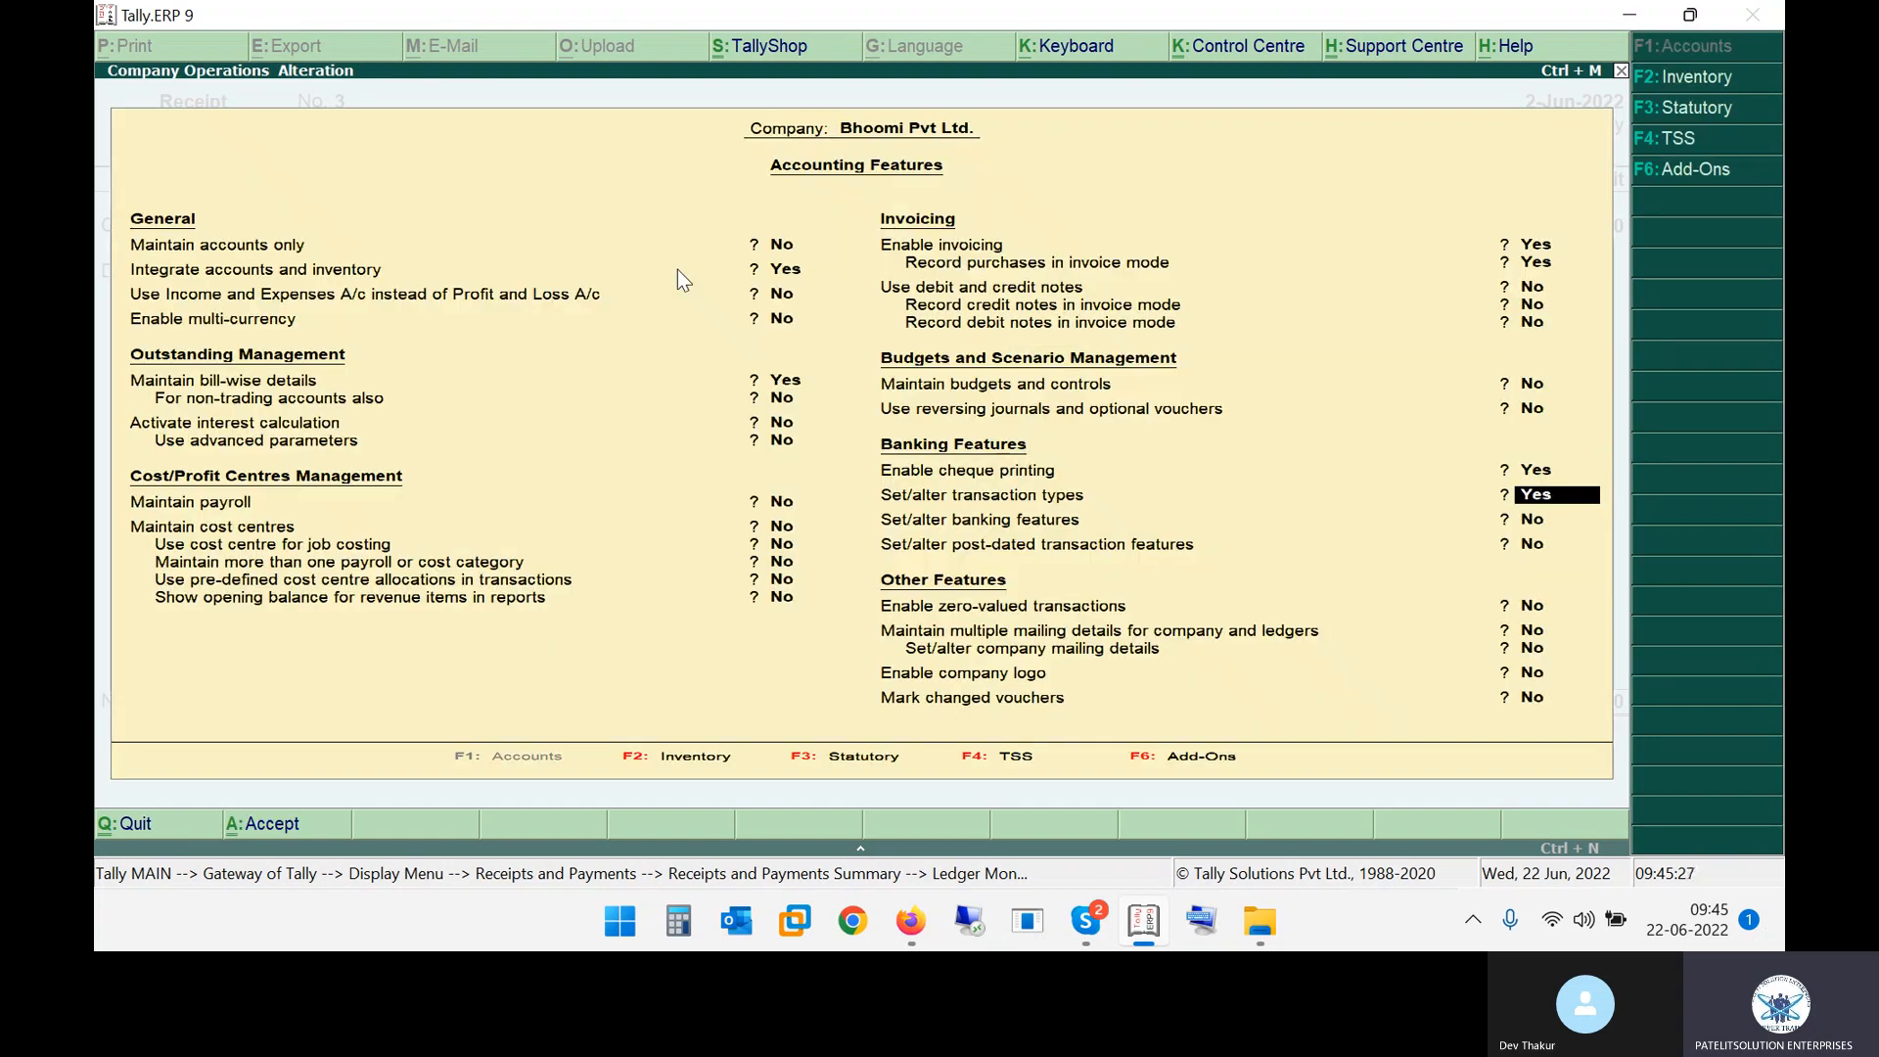
Reopen the transaction types list and accept the altered company features, returning to receipt No. 3
key(Return)
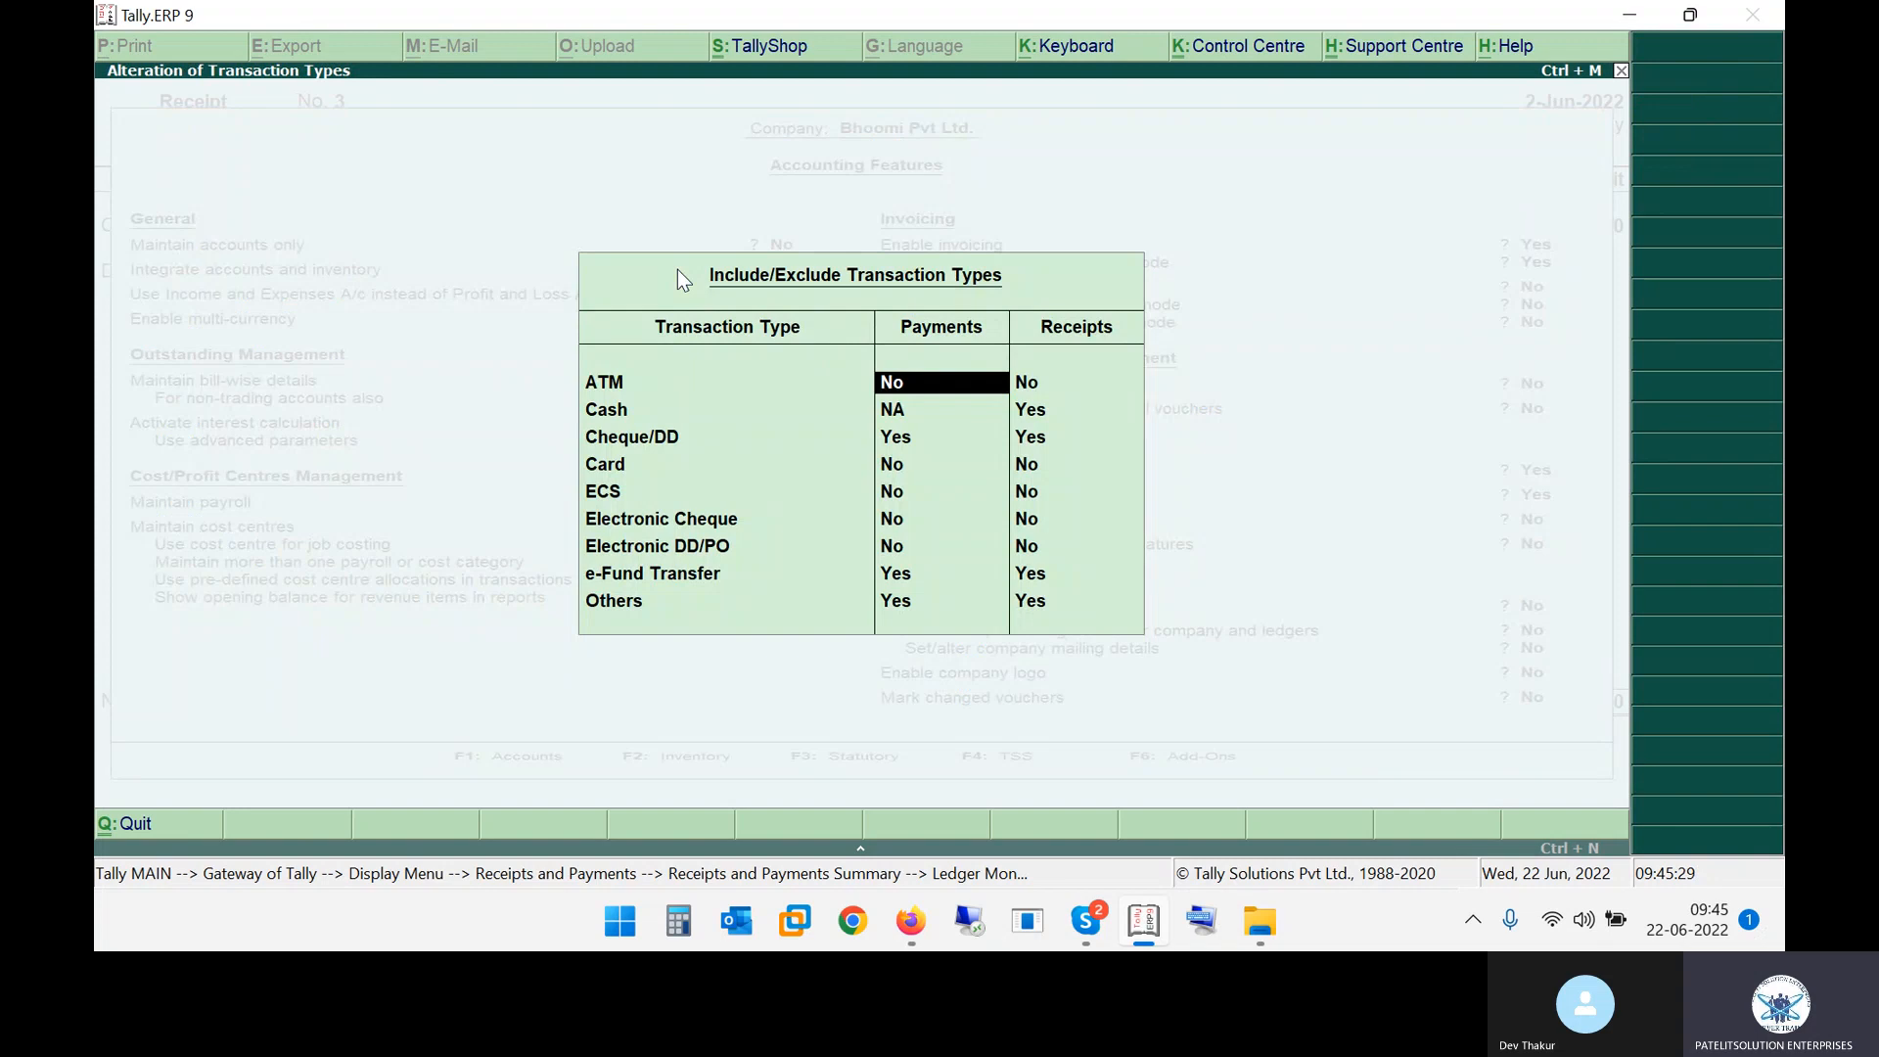
key(ctrl+a)
key(ctrl+a)
key(Return)
key(Return)
key(Return)
key(Return)
key(Return)
key(Return)
key(Return)
key(Return)
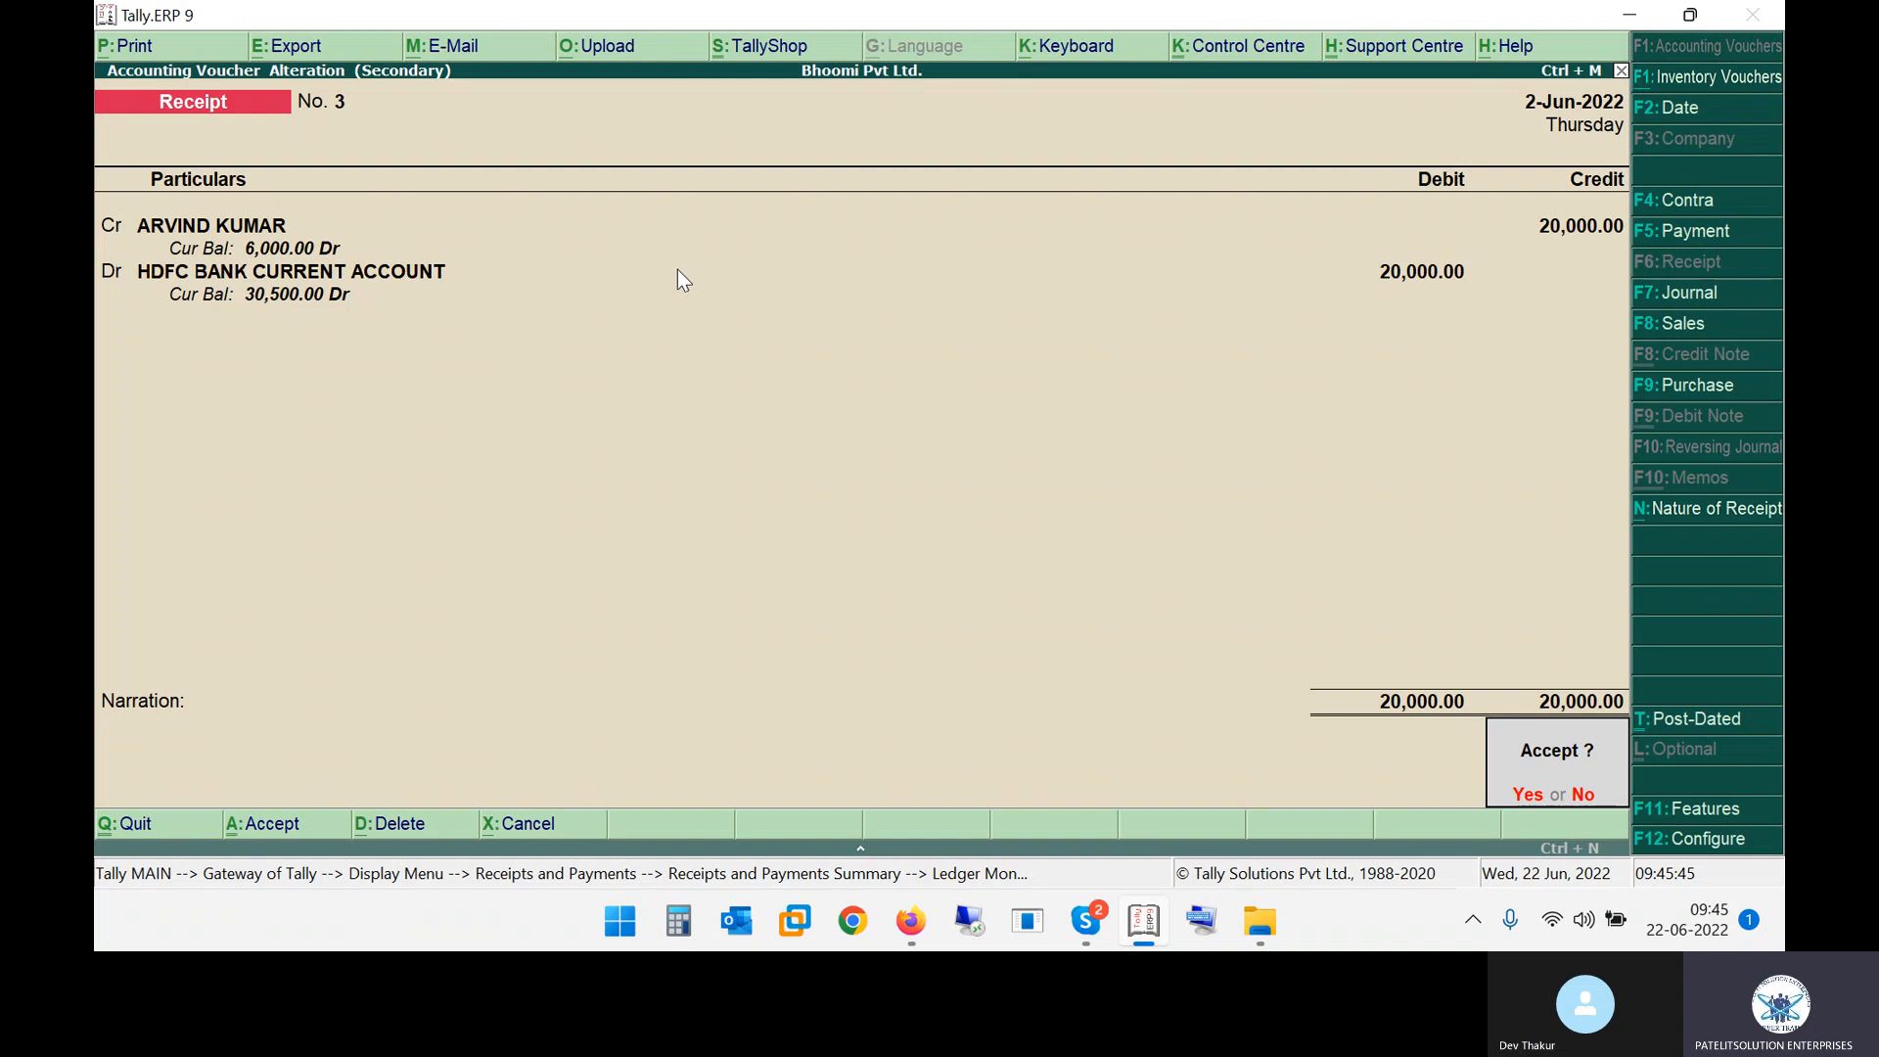
Switch to the receipt practice notes PDF and review the cheque and bank-transfer details of the listed receipts
key(alt+Tab)
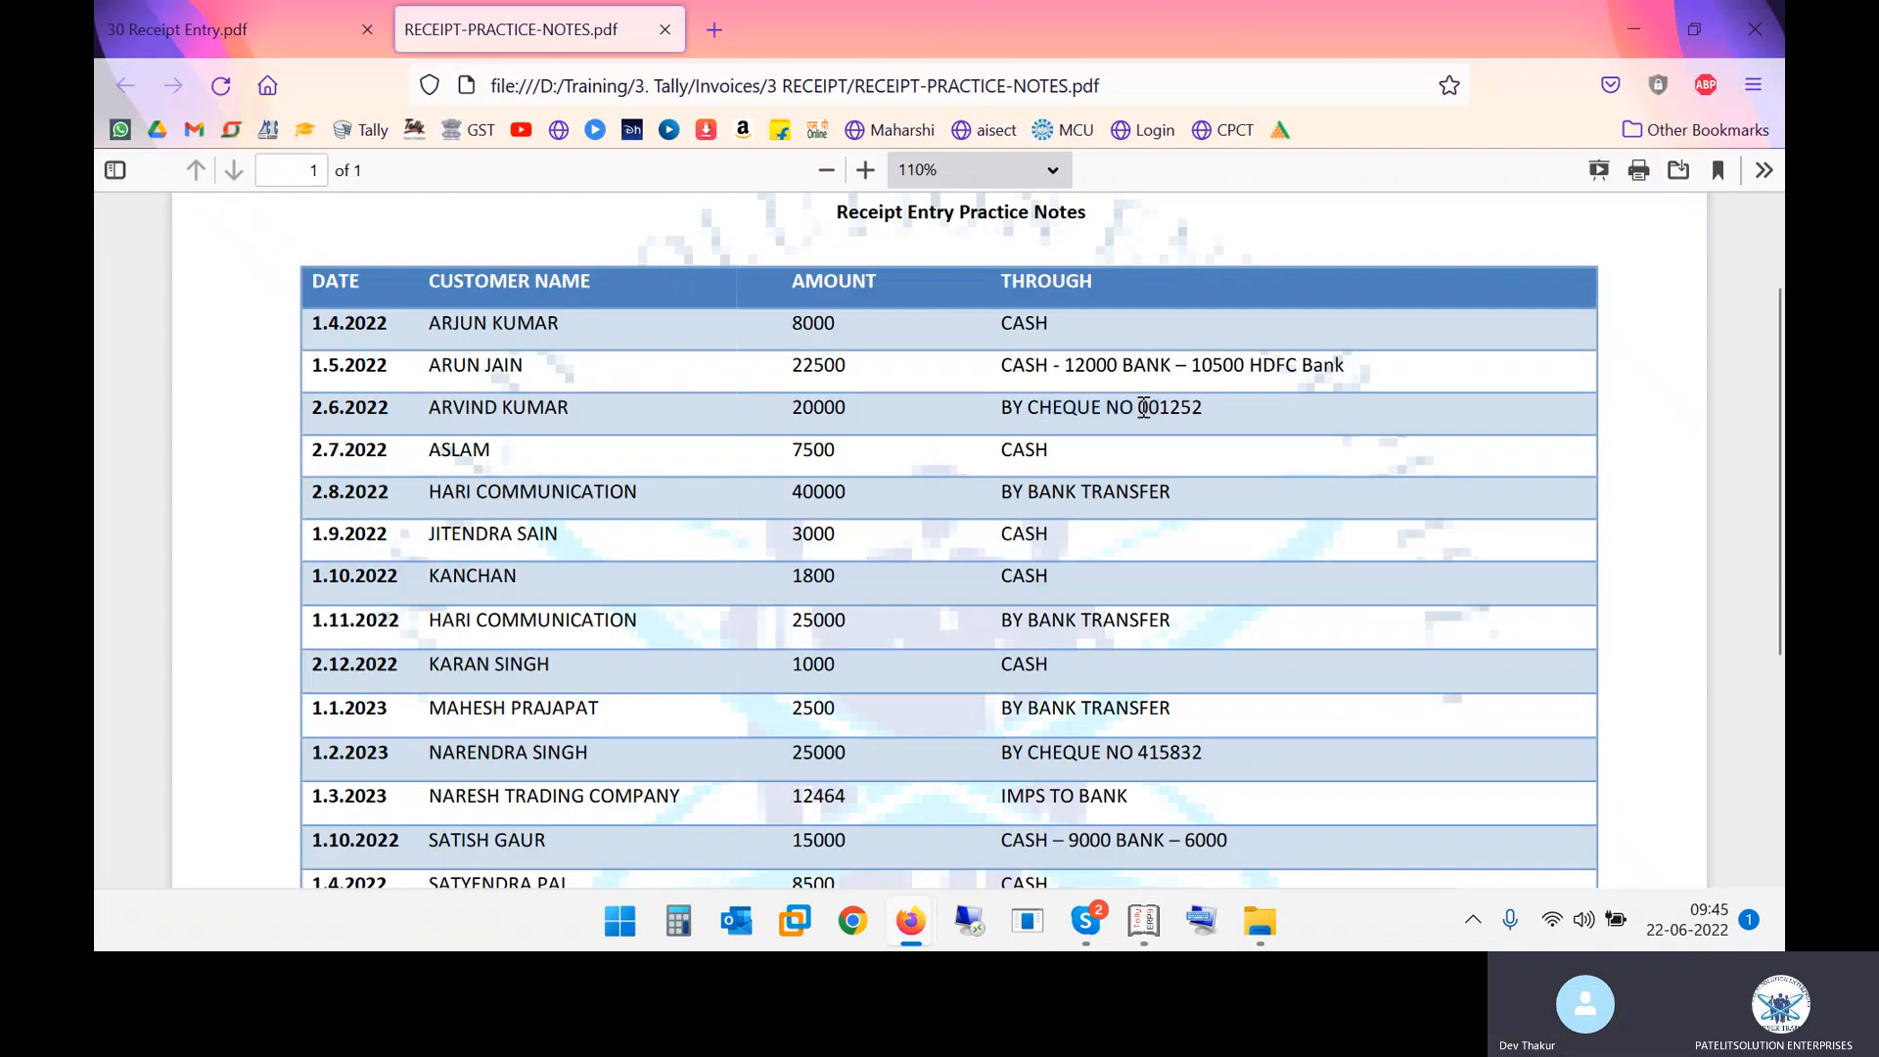
drag(1141, 407, 1214, 421)
scroll(1120, 549, down, 2)
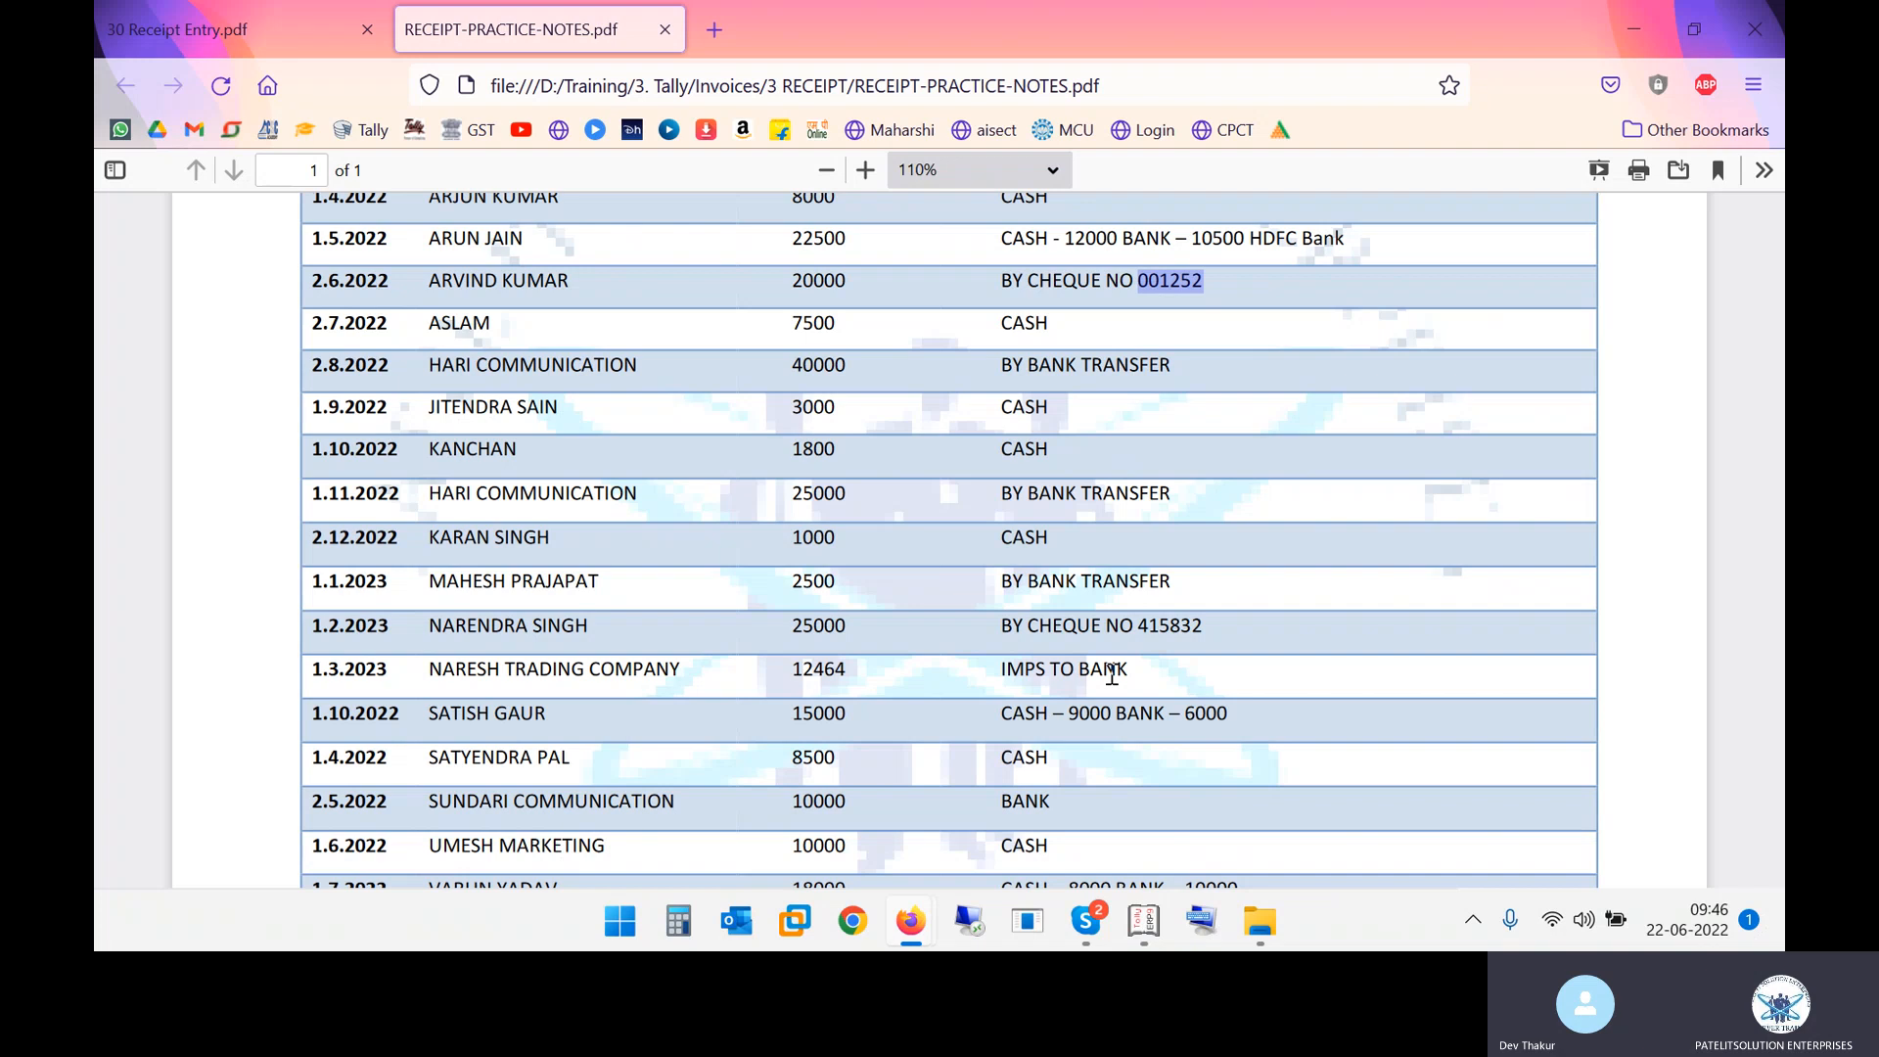
scroll(1111, 675, down, 3)
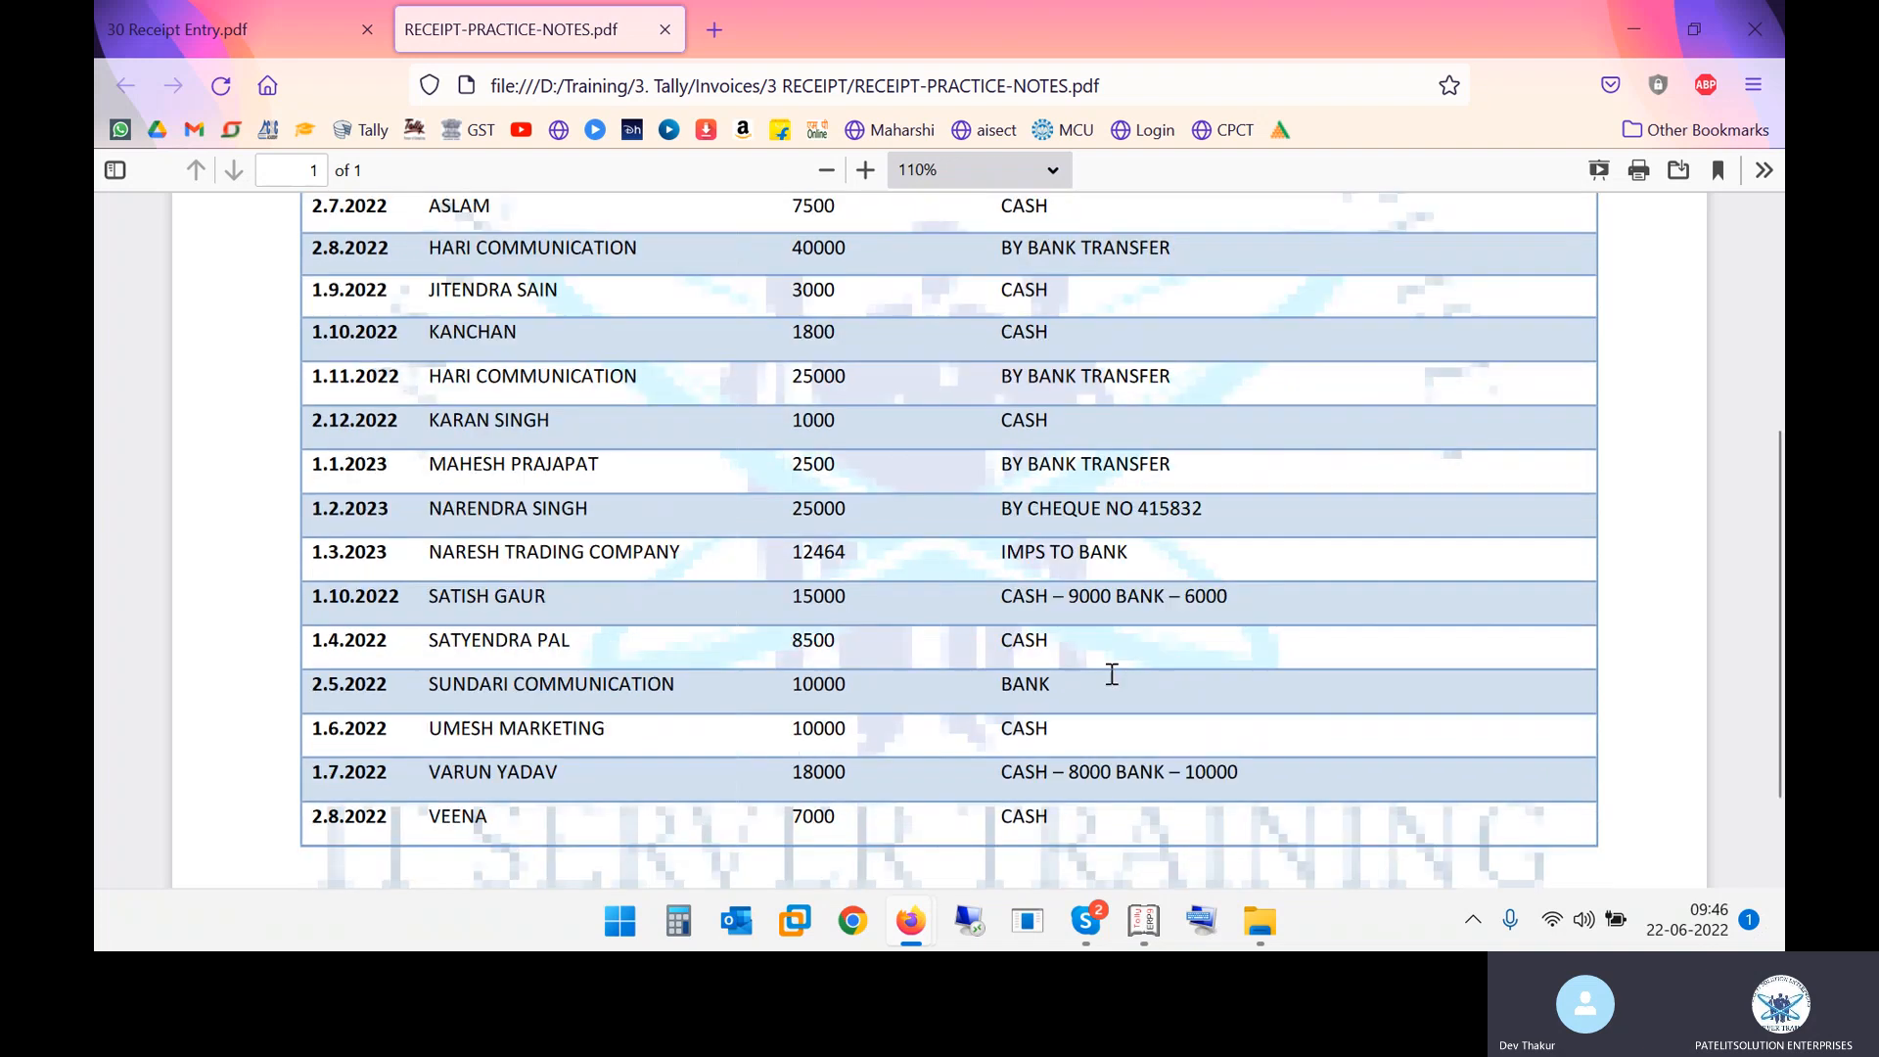
drag(1002, 545, 1145, 555)
click(1147, 555)
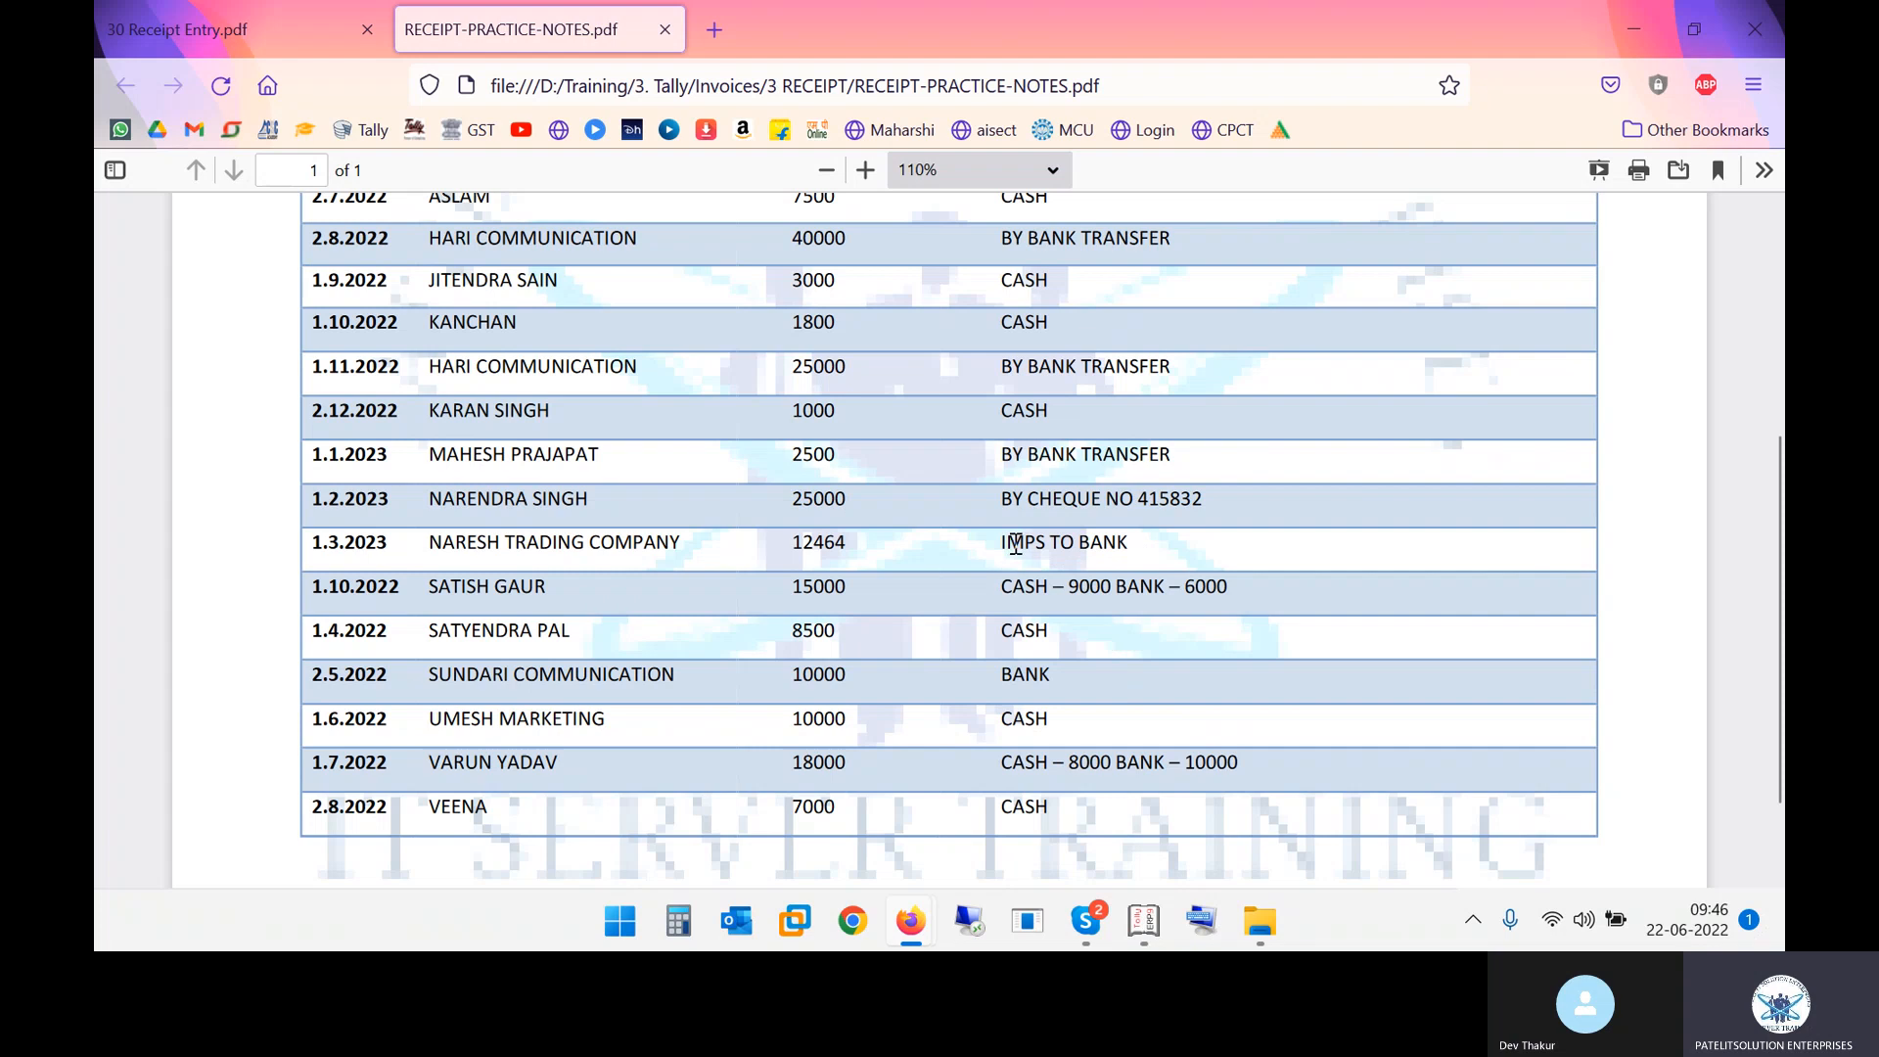
double_click(1086, 543)
click(1077, 923)
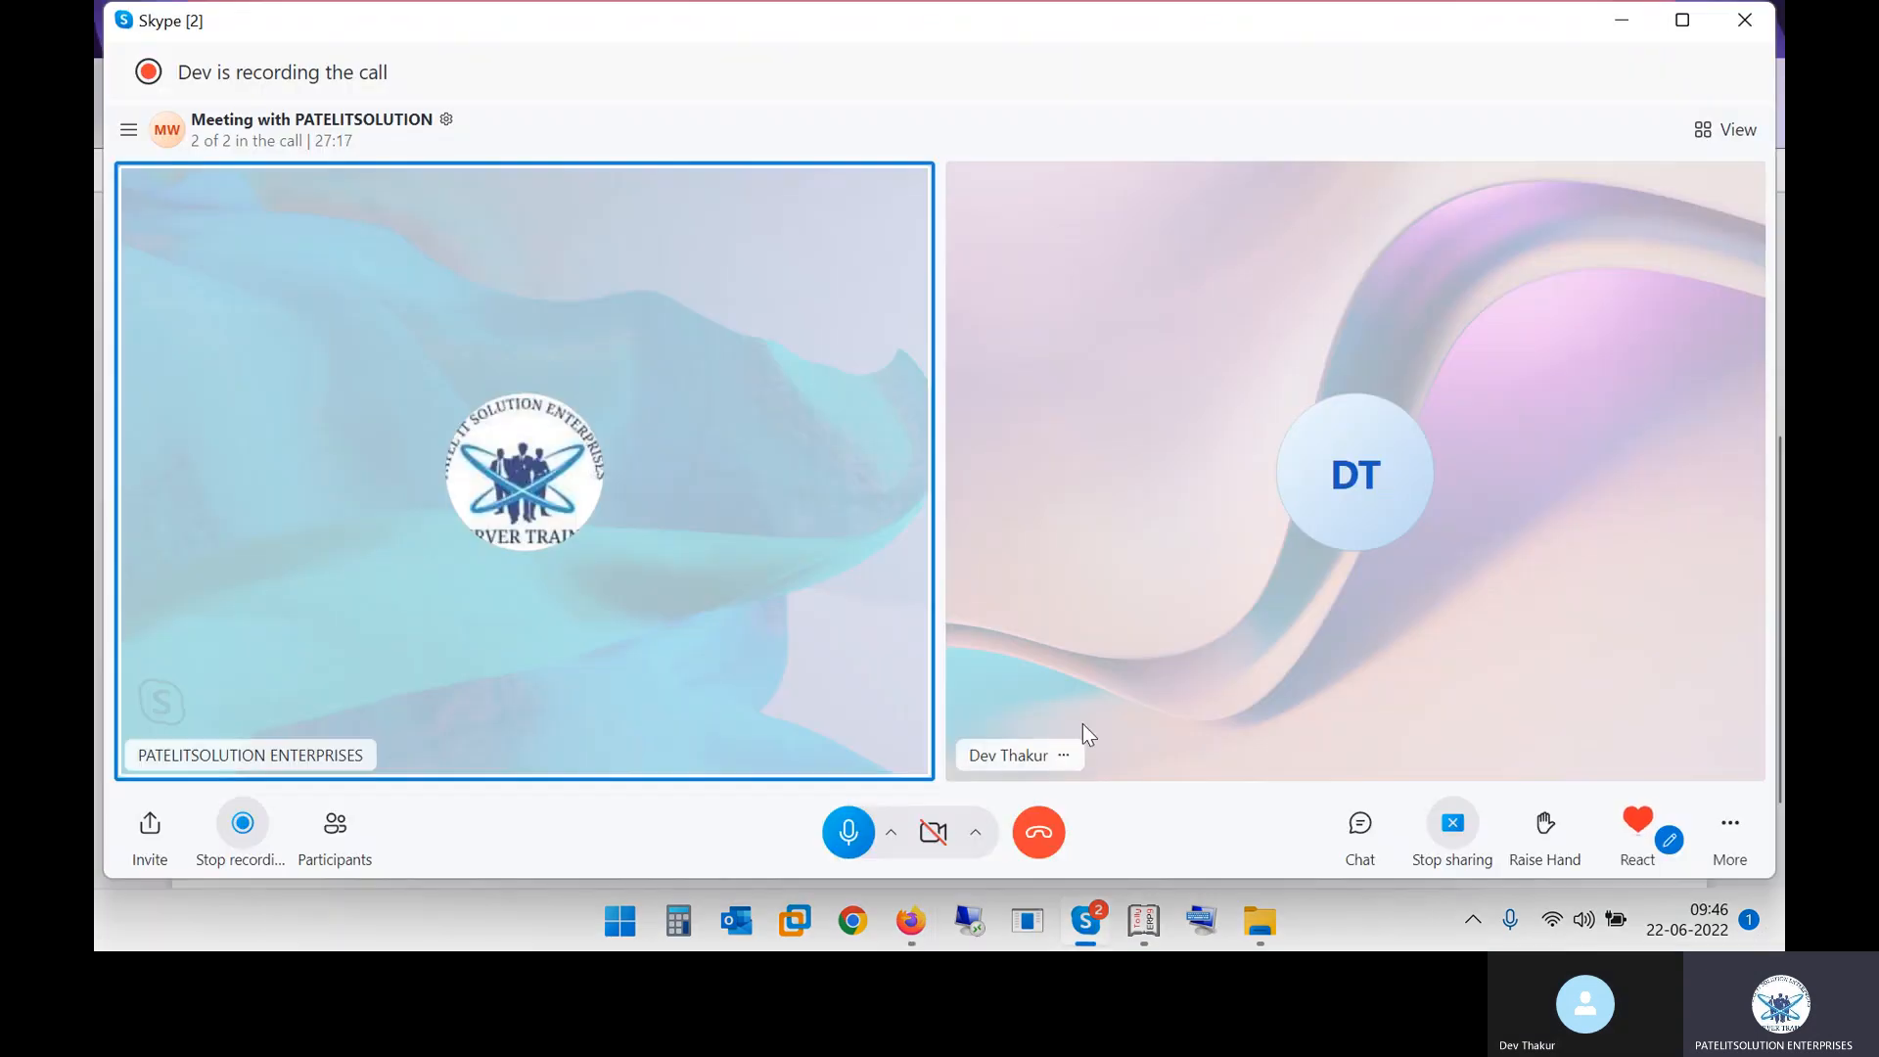
click(1040, 834)
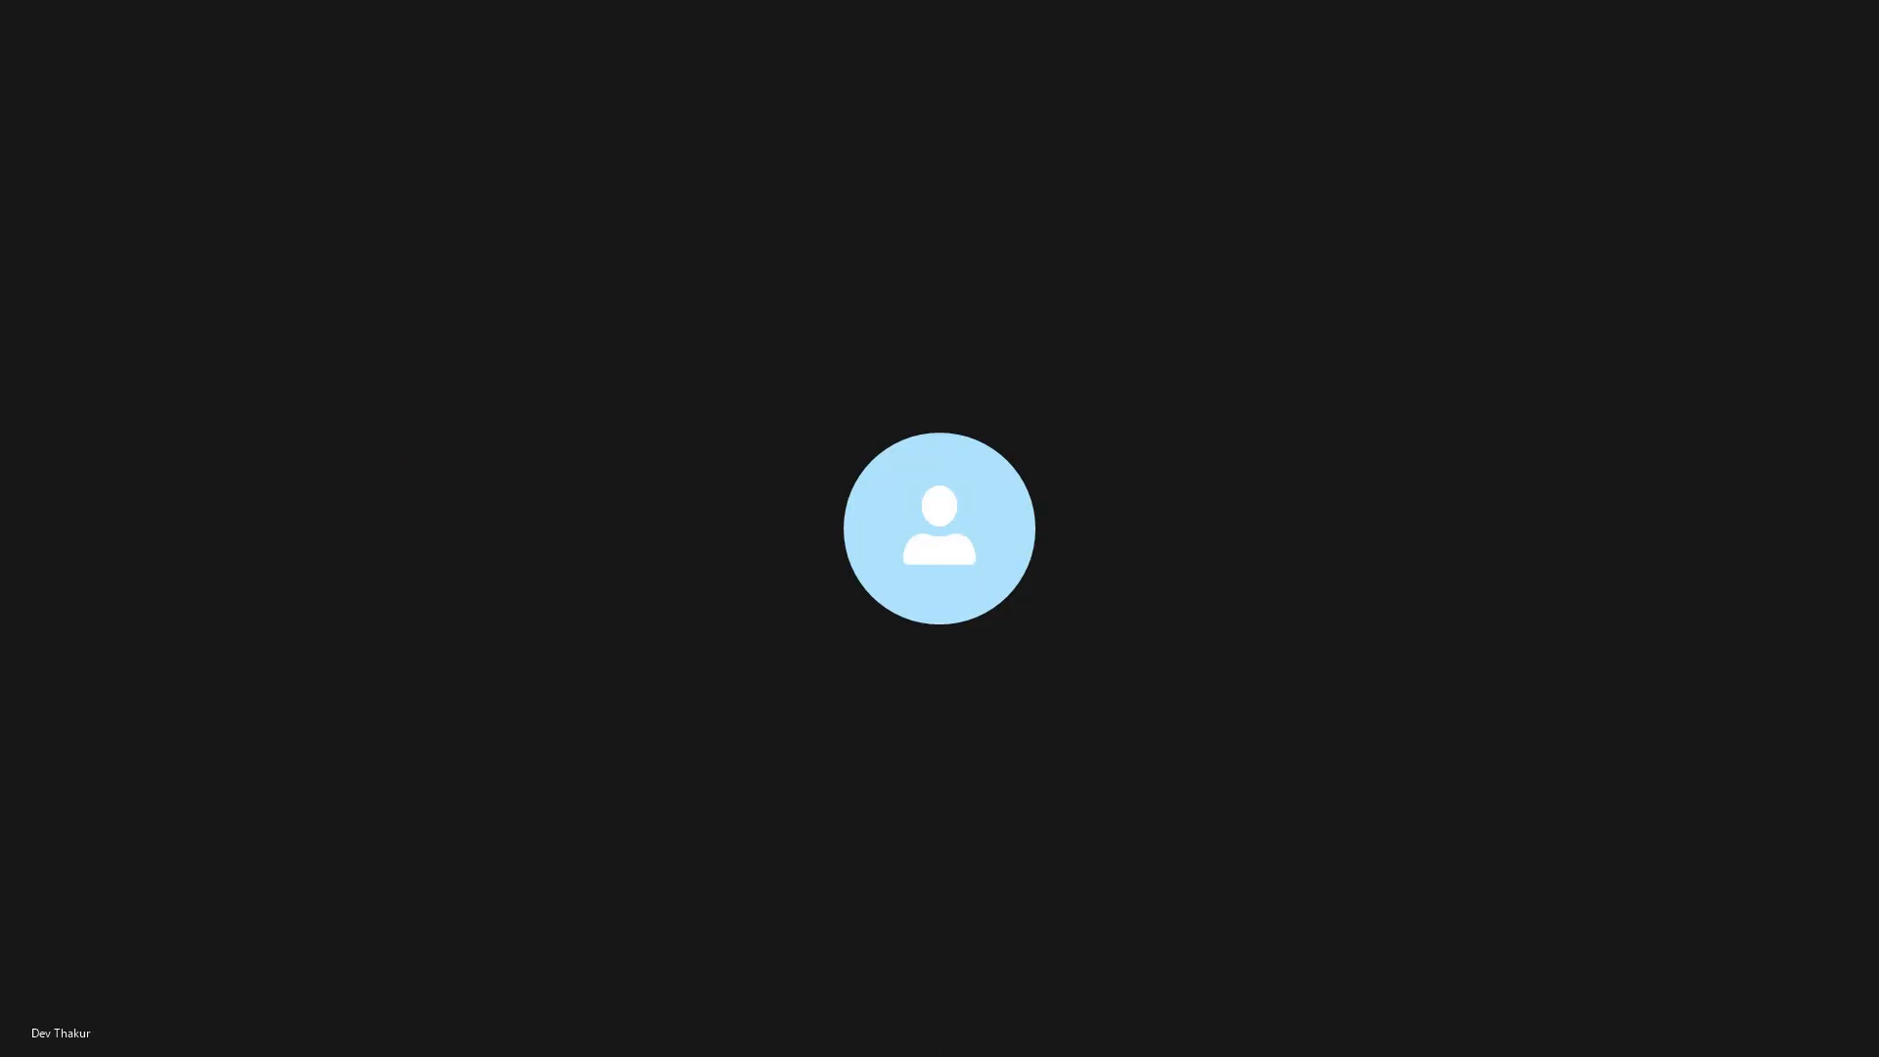